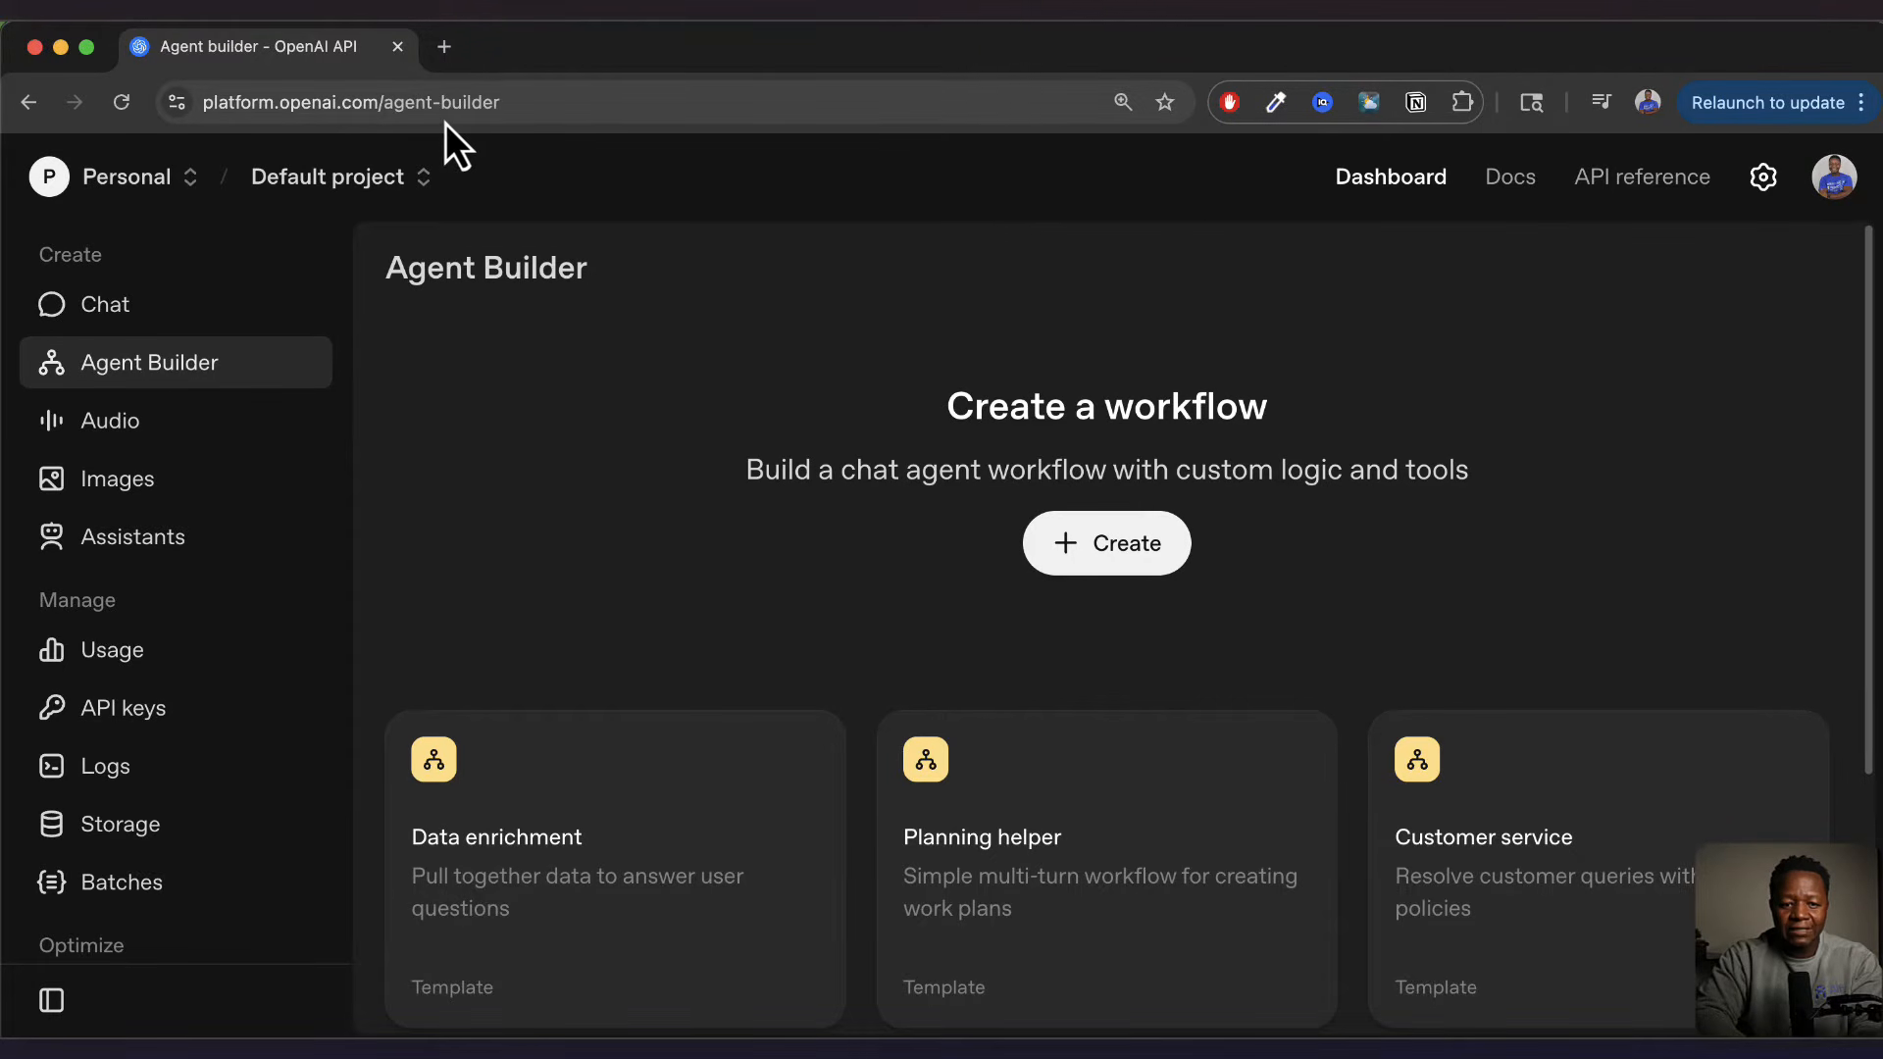
Enlarge the Agent Builder page and look over the Create and Manage navigation sections
{"action": "key", "text": "super+plus"}
{"action": "key", "text": "super+plus"}
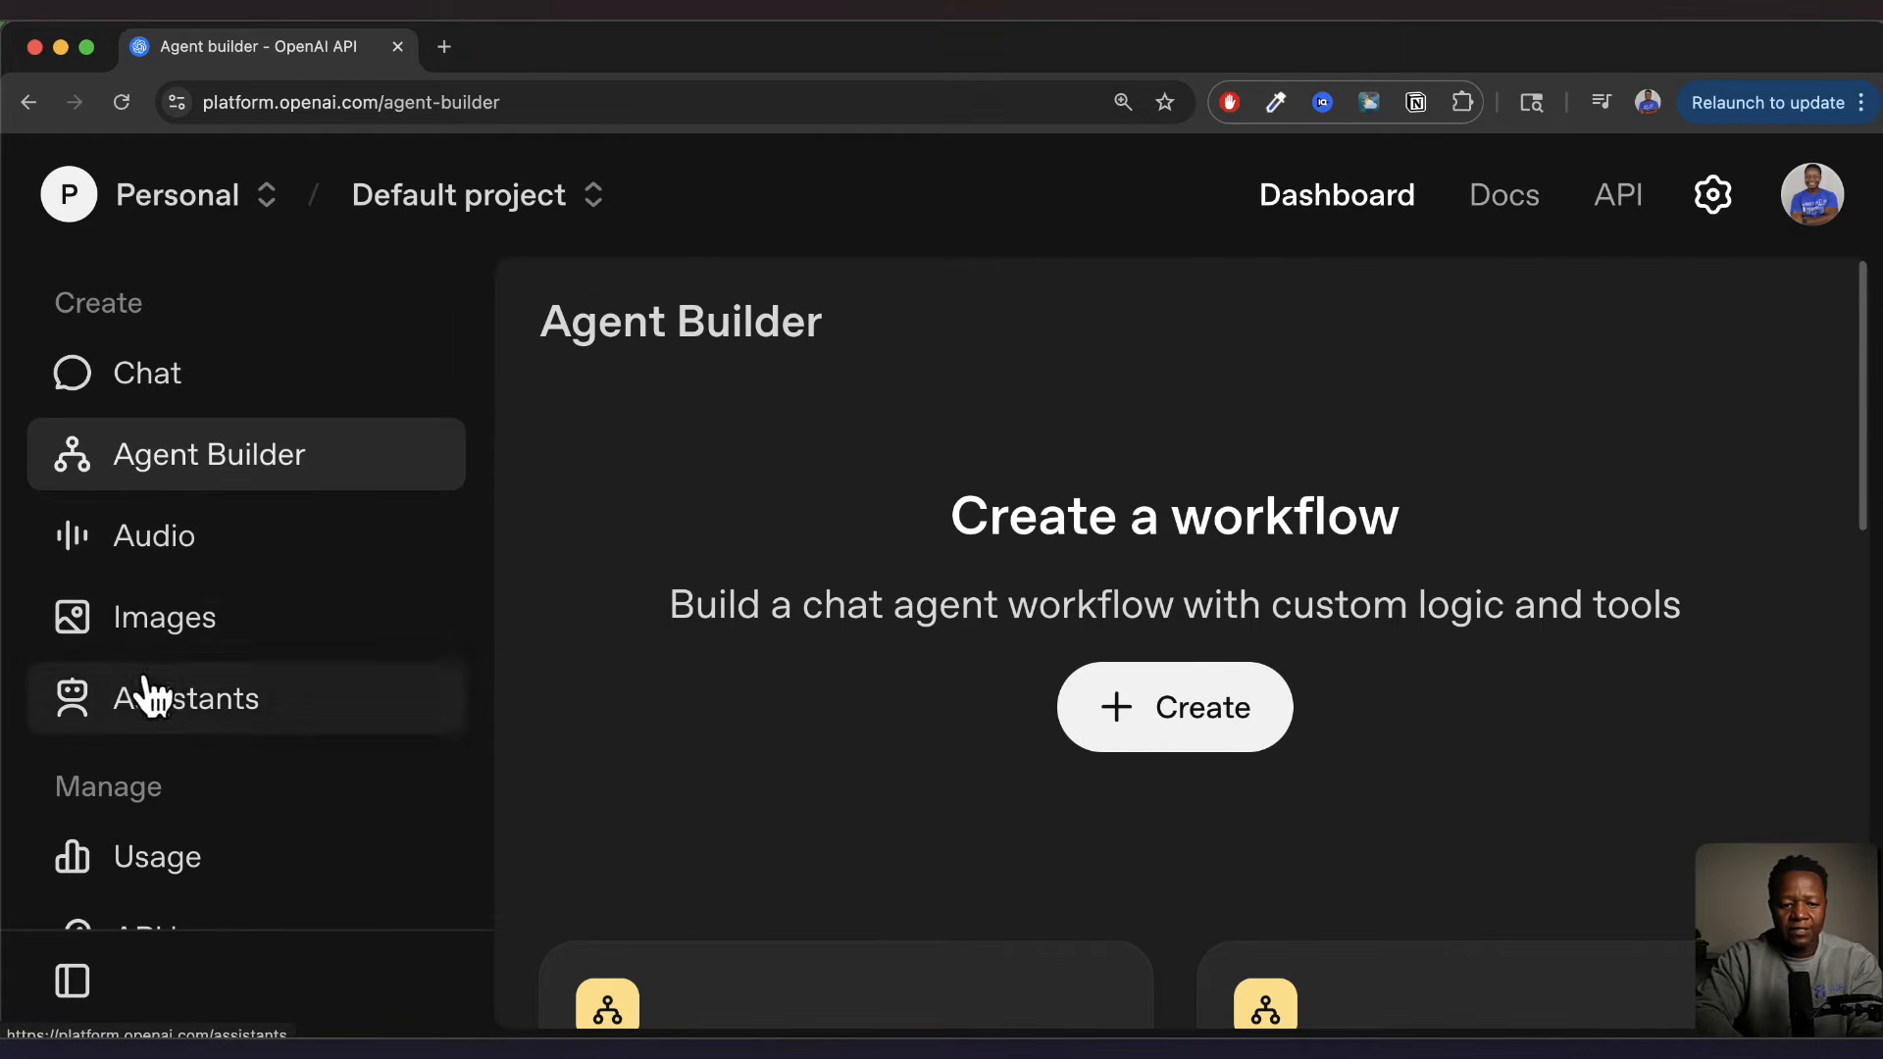
{"action": "scroll", "coordinate": [185, 763], "scroll_direction": "down", "scroll_amount": 5}
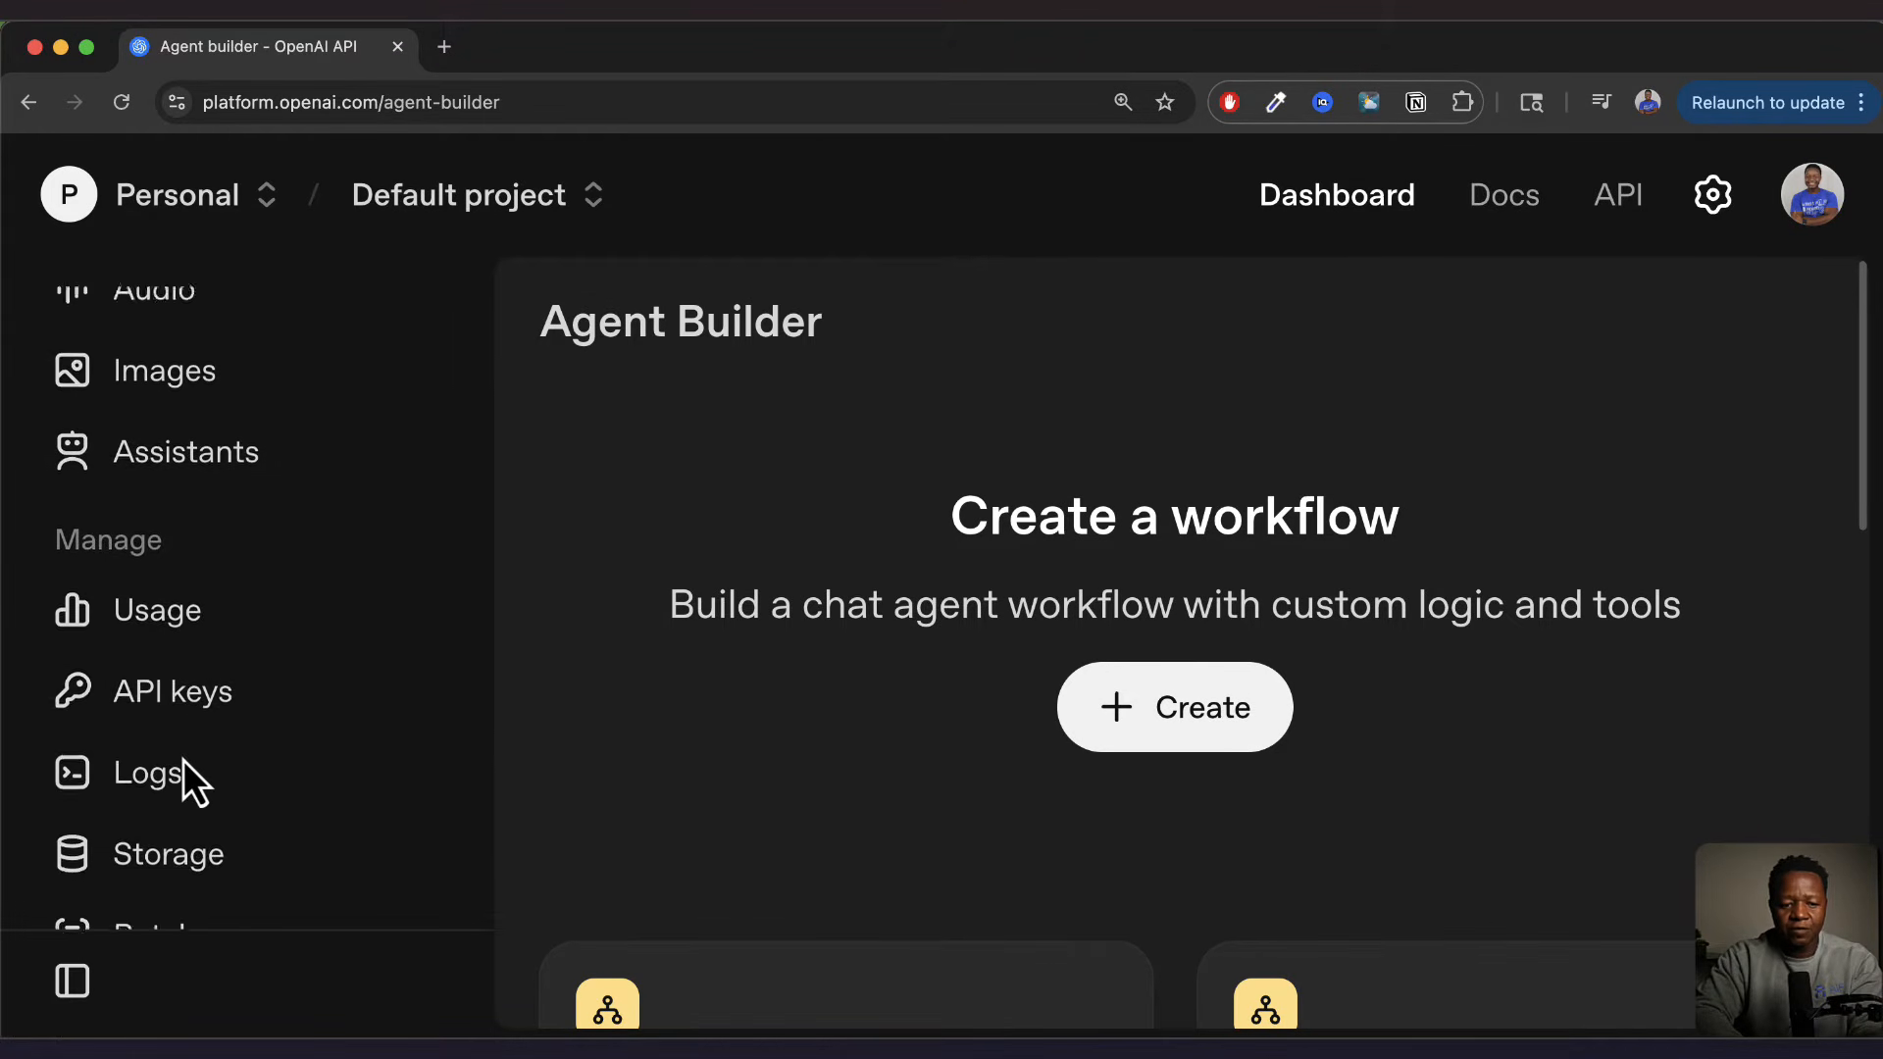
{"action": "scroll", "coordinate": [185, 761], "scroll_direction": "up", "scroll_amount": 1}
{"action": "scroll", "coordinate": [178, 627], "scroll_direction": "up", "scroll_amount": 3}
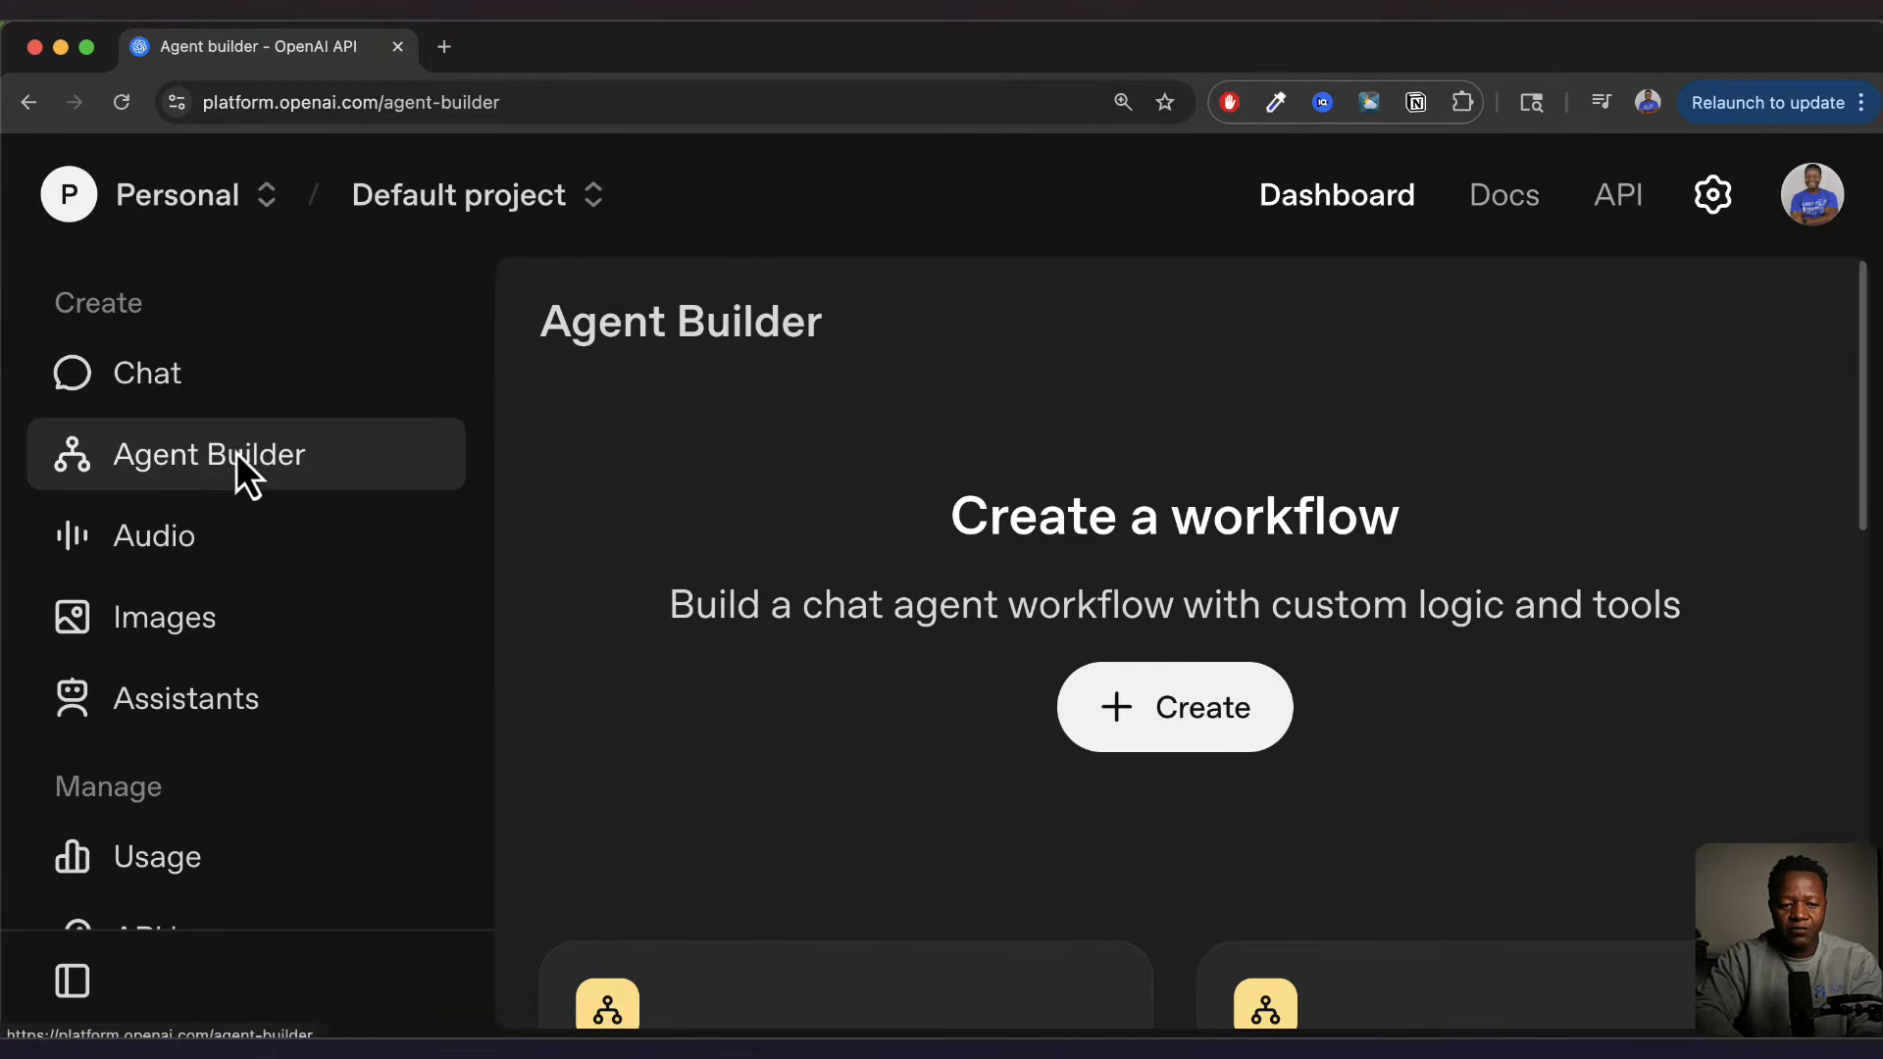
{"action": "key", "text": "super+minus"}
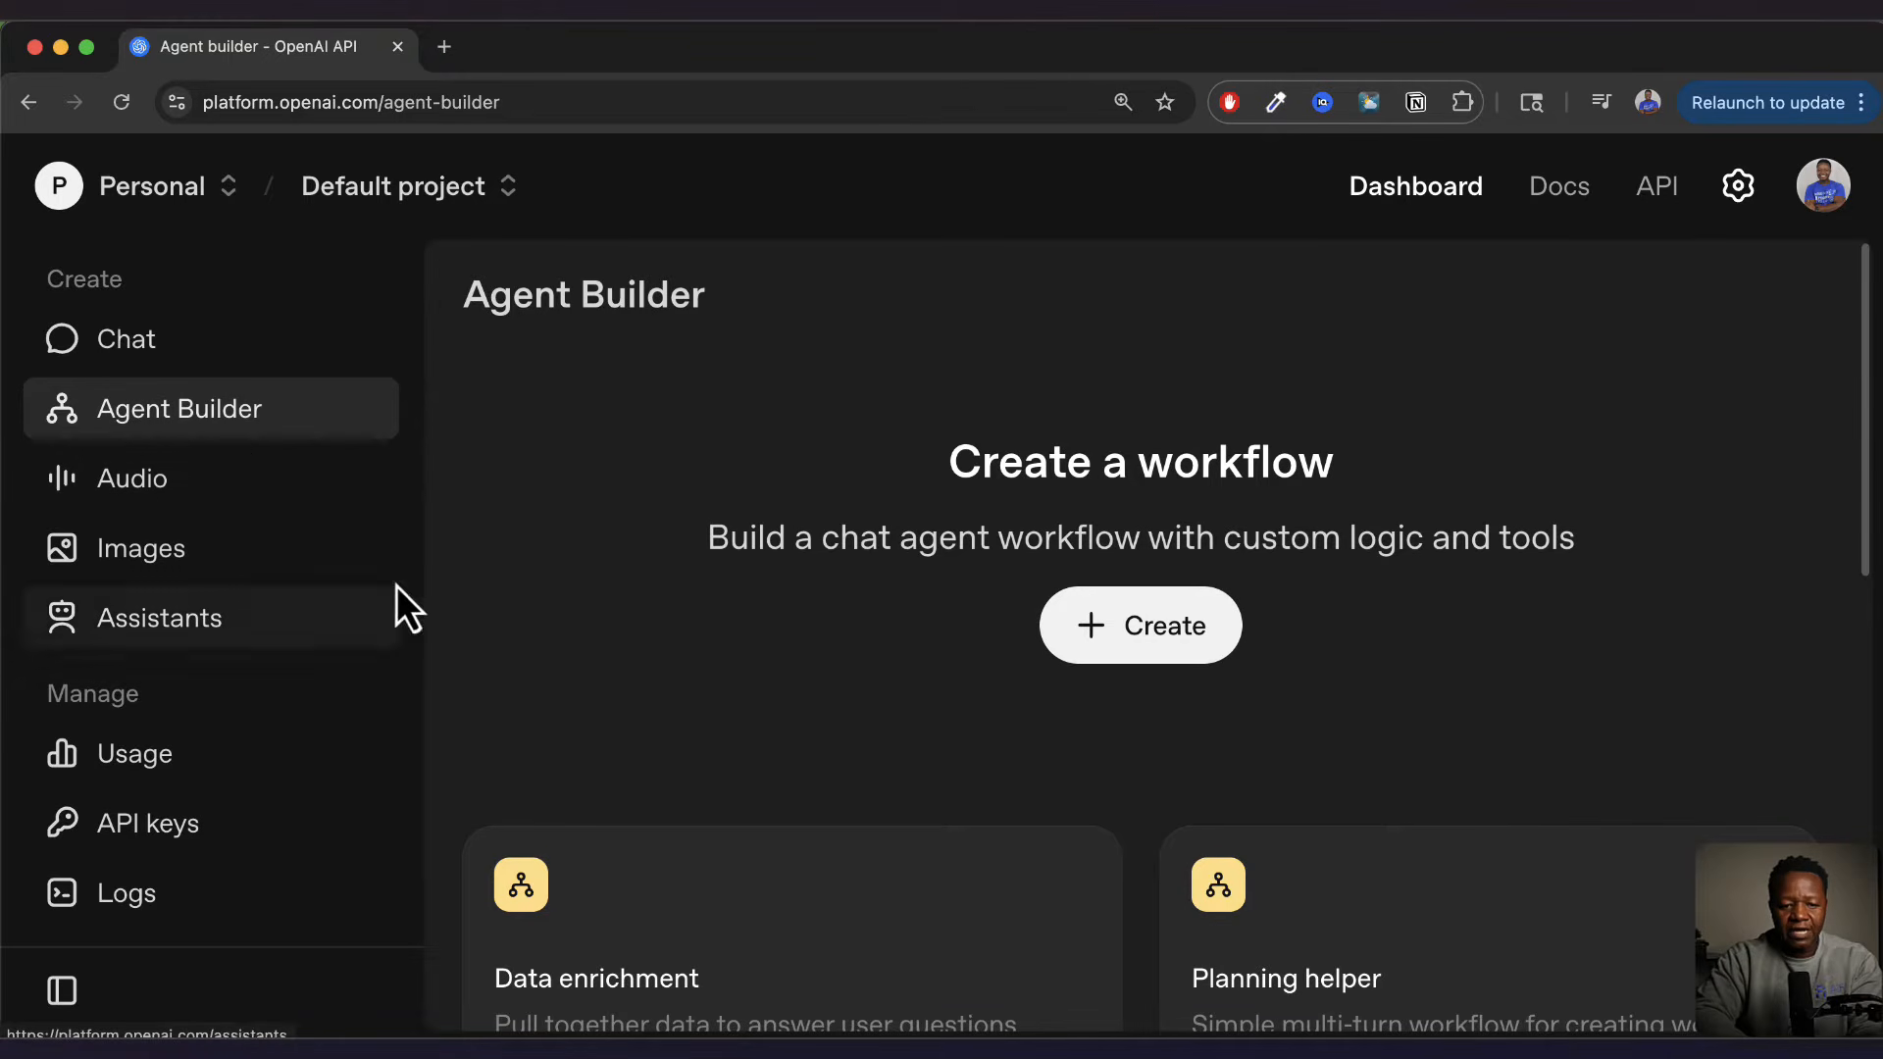
Browse the available workflow templates and open the Planning helper template
{"action": "scroll", "coordinate": [727, 614], "scroll_direction": "down", "scroll_amount": 1}
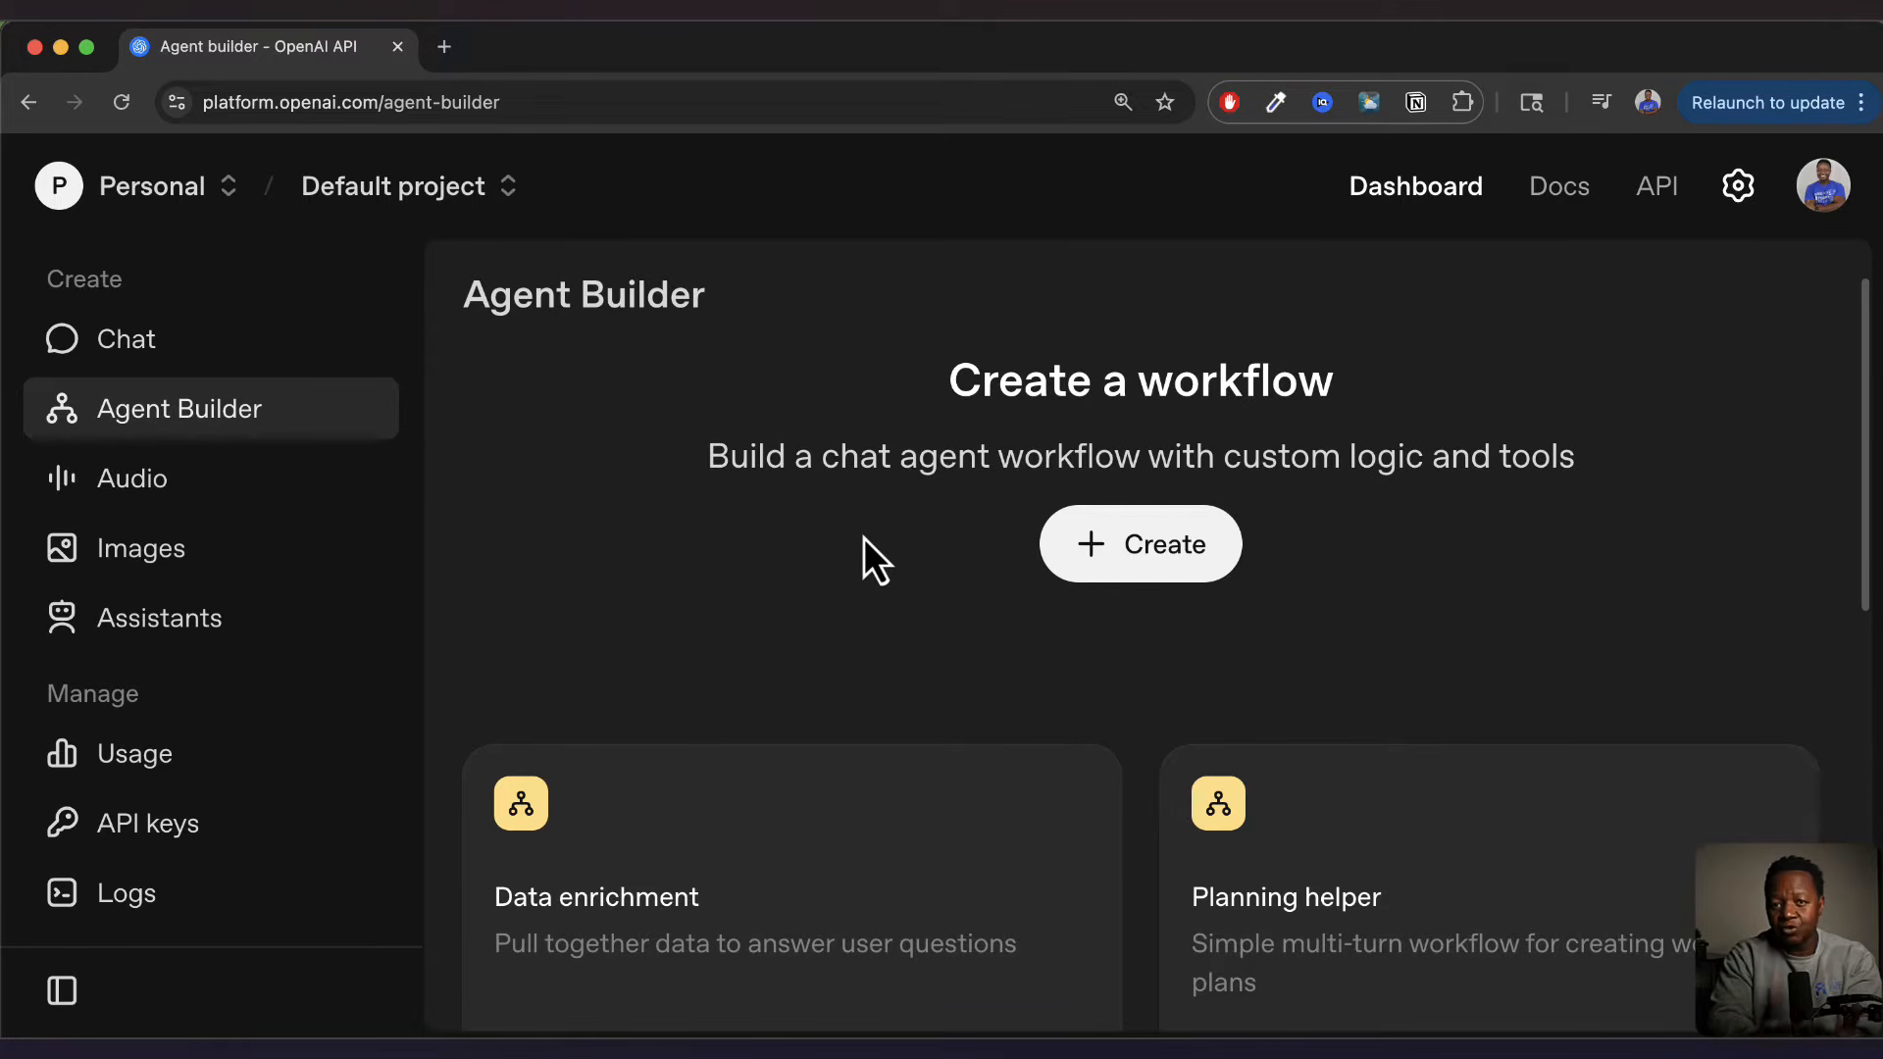
{"action": "scroll", "coordinate": [789, 580], "scroll_direction": "down", "scroll_amount": 3}
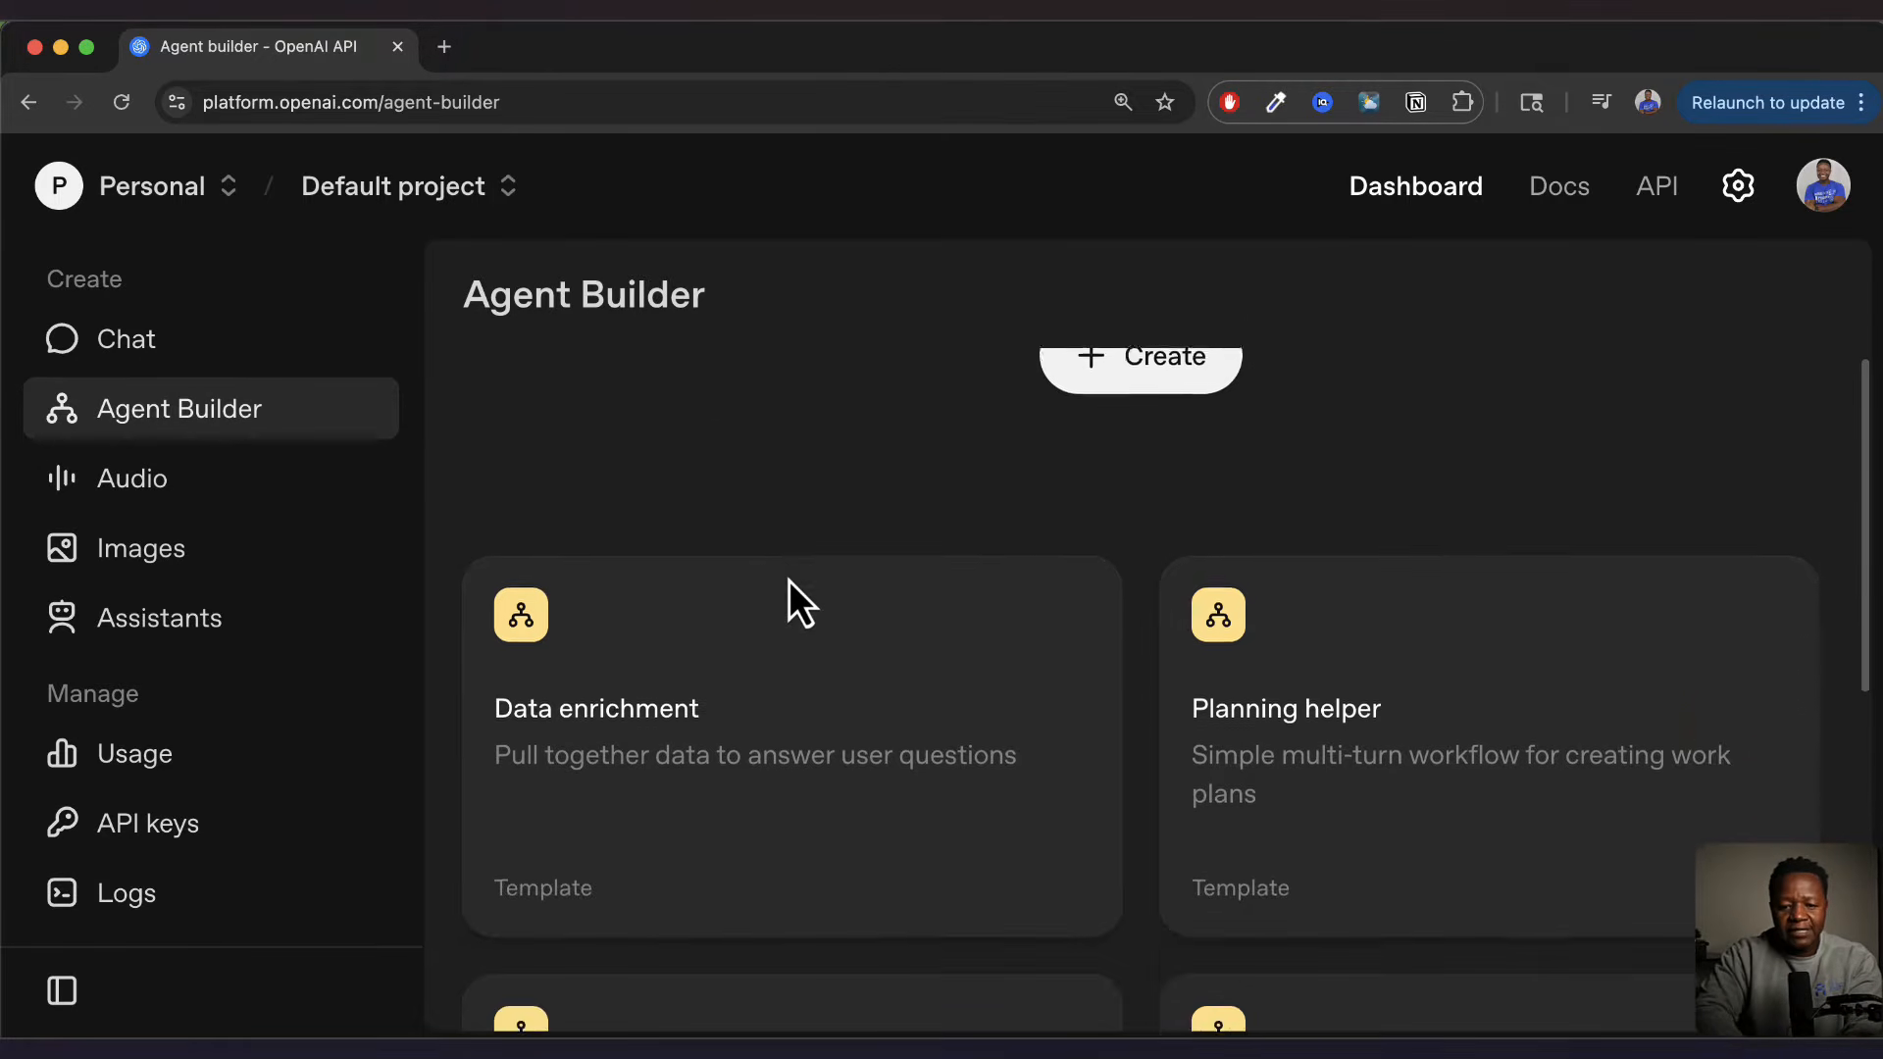
{"action": "scroll", "coordinate": [789, 580], "scroll_direction": "up", "scroll_amount": 2}
{"action": "scroll", "coordinate": [987, 571], "scroll_direction": "up", "scroll_amount": 2}
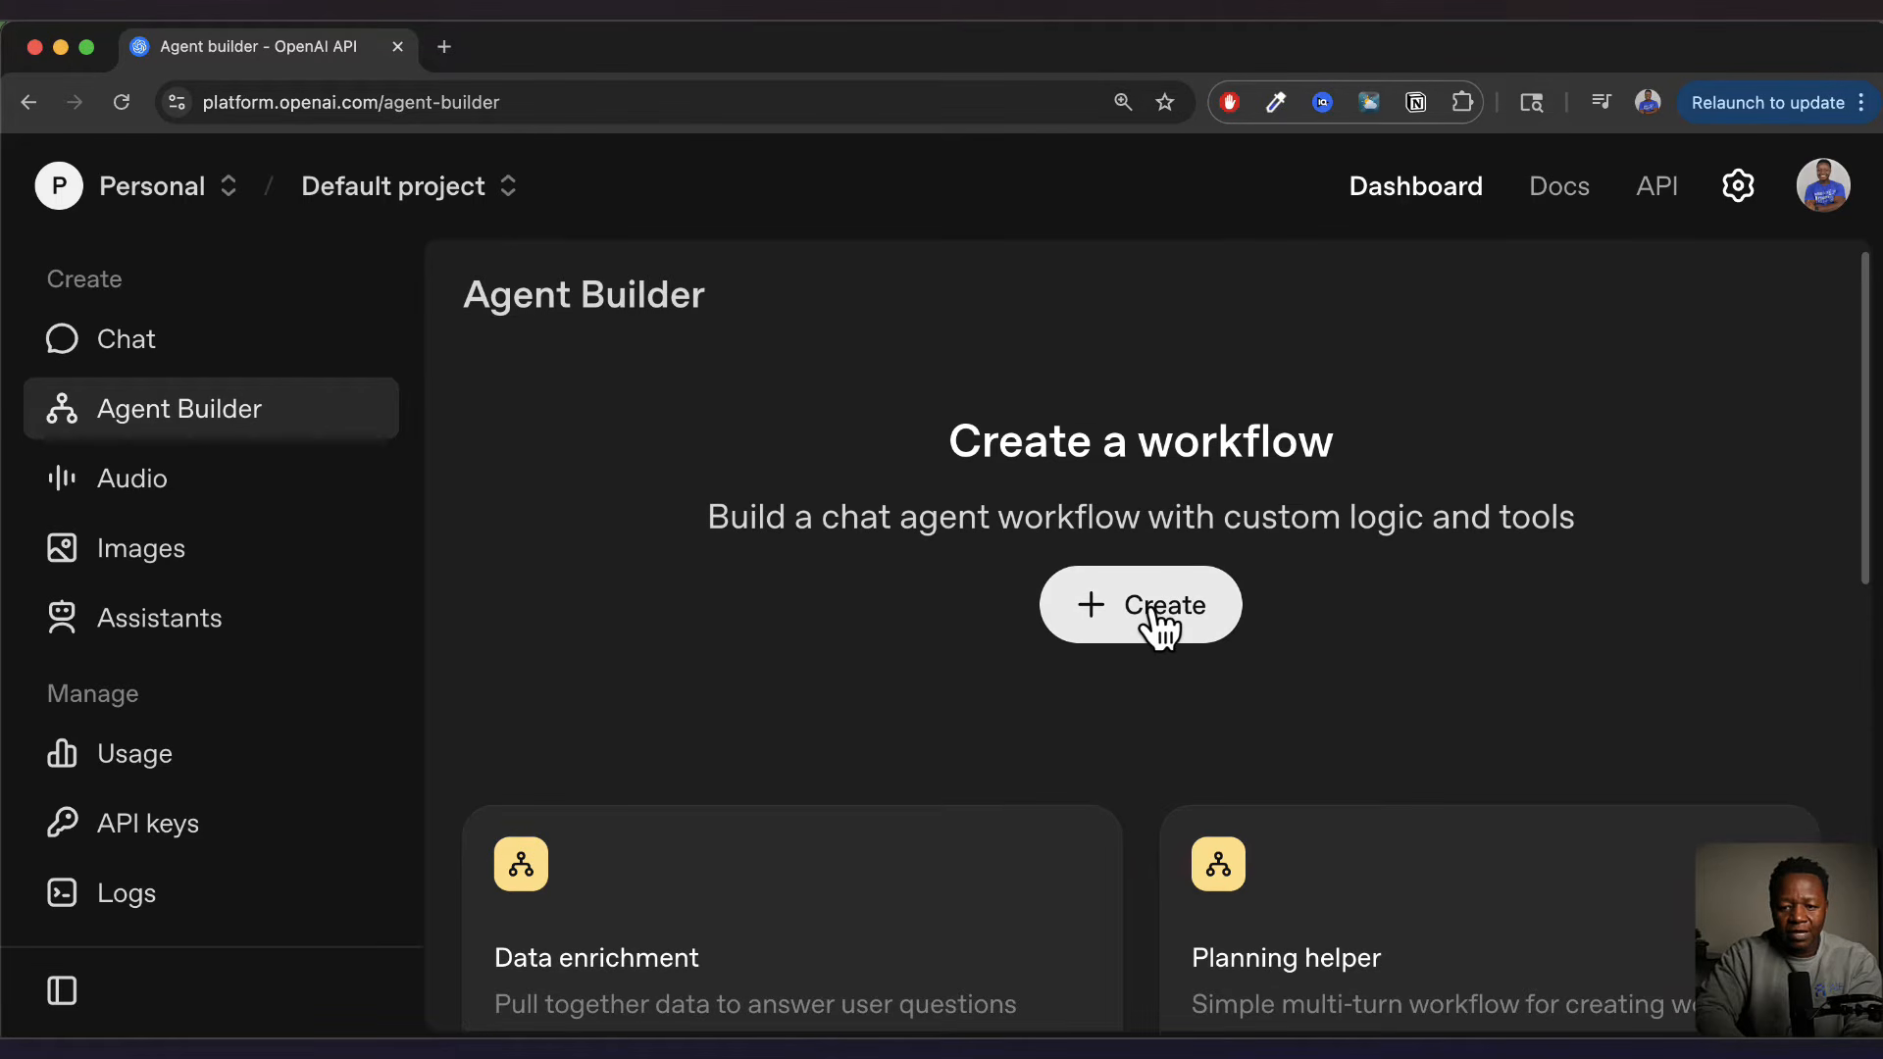
{"action": "scroll", "coordinate": [891, 702], "scroll_direction": "down", "scroll_amount": 4}
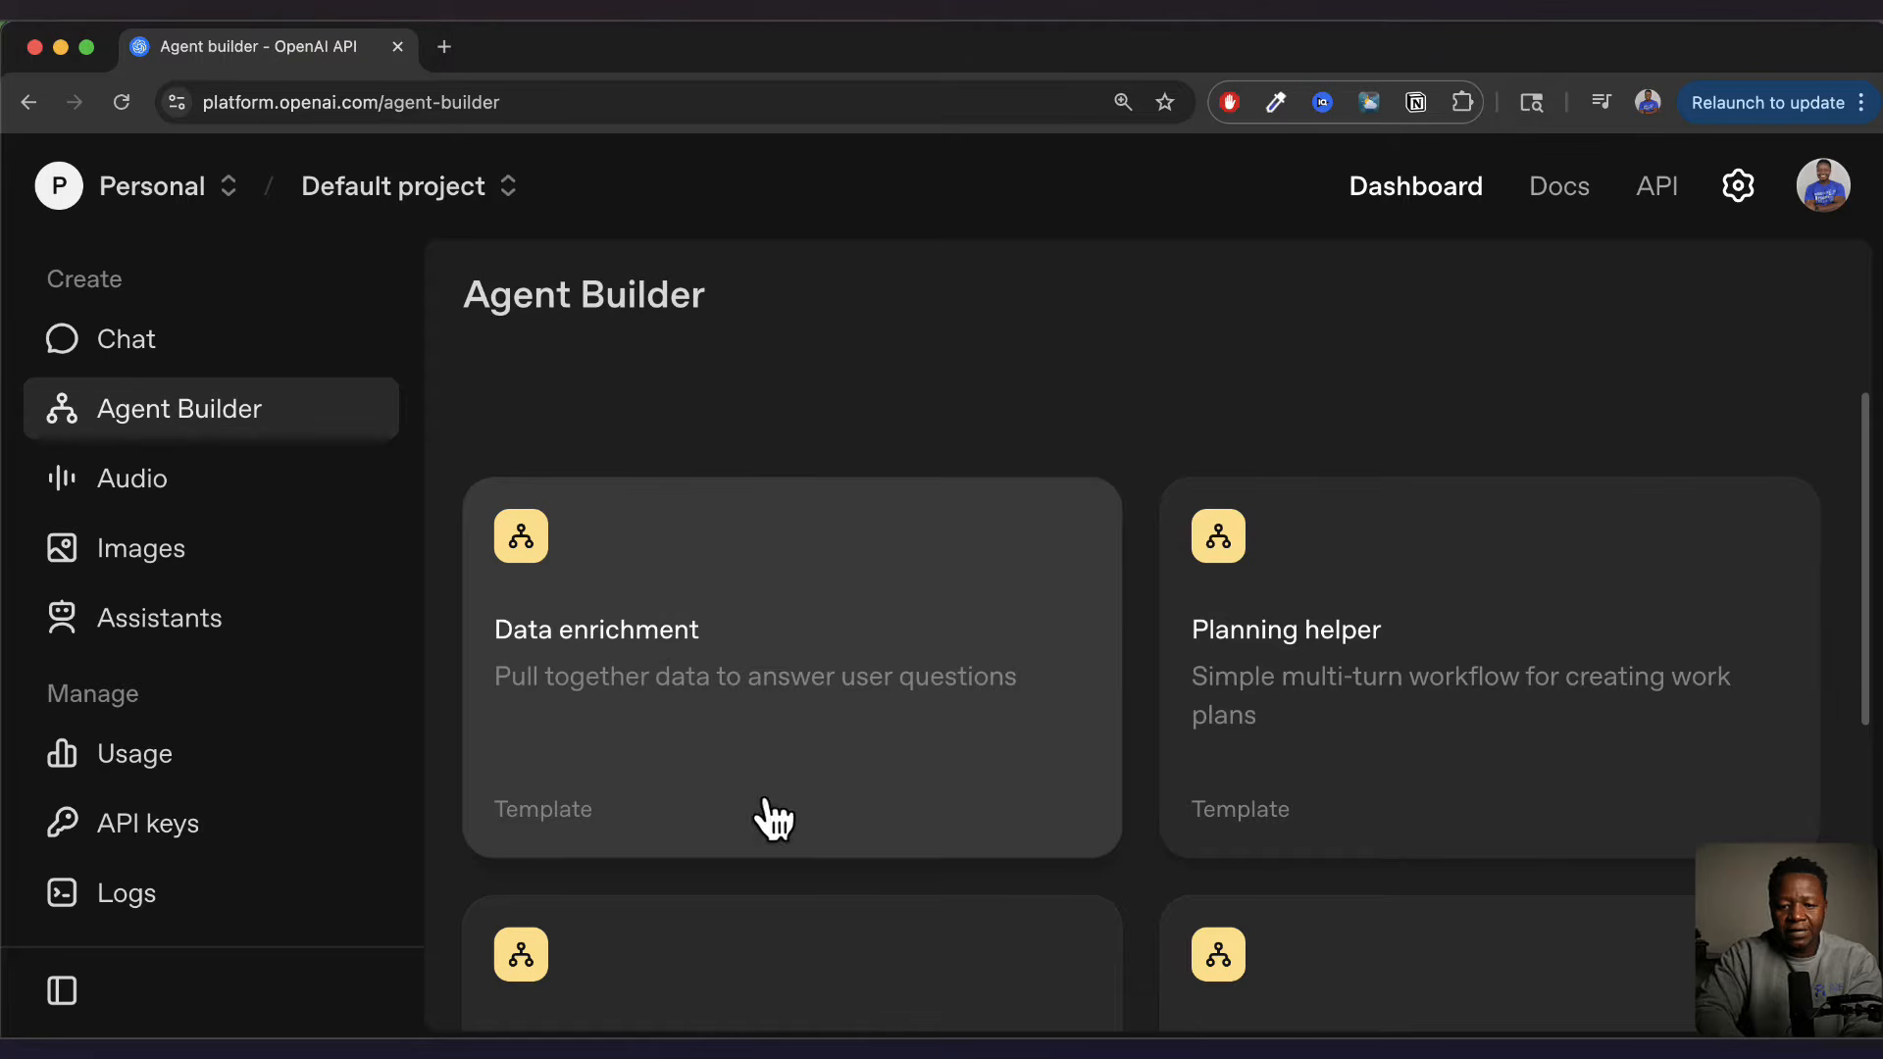
{"action": "scroll", "coordinate": [959, 792], "scroll_direction": "down", "scroll_amount": 2}
{"action": "scroll", "coordinate": [959, 792], "scroll_direction": "up", "scroll_amount": 3}
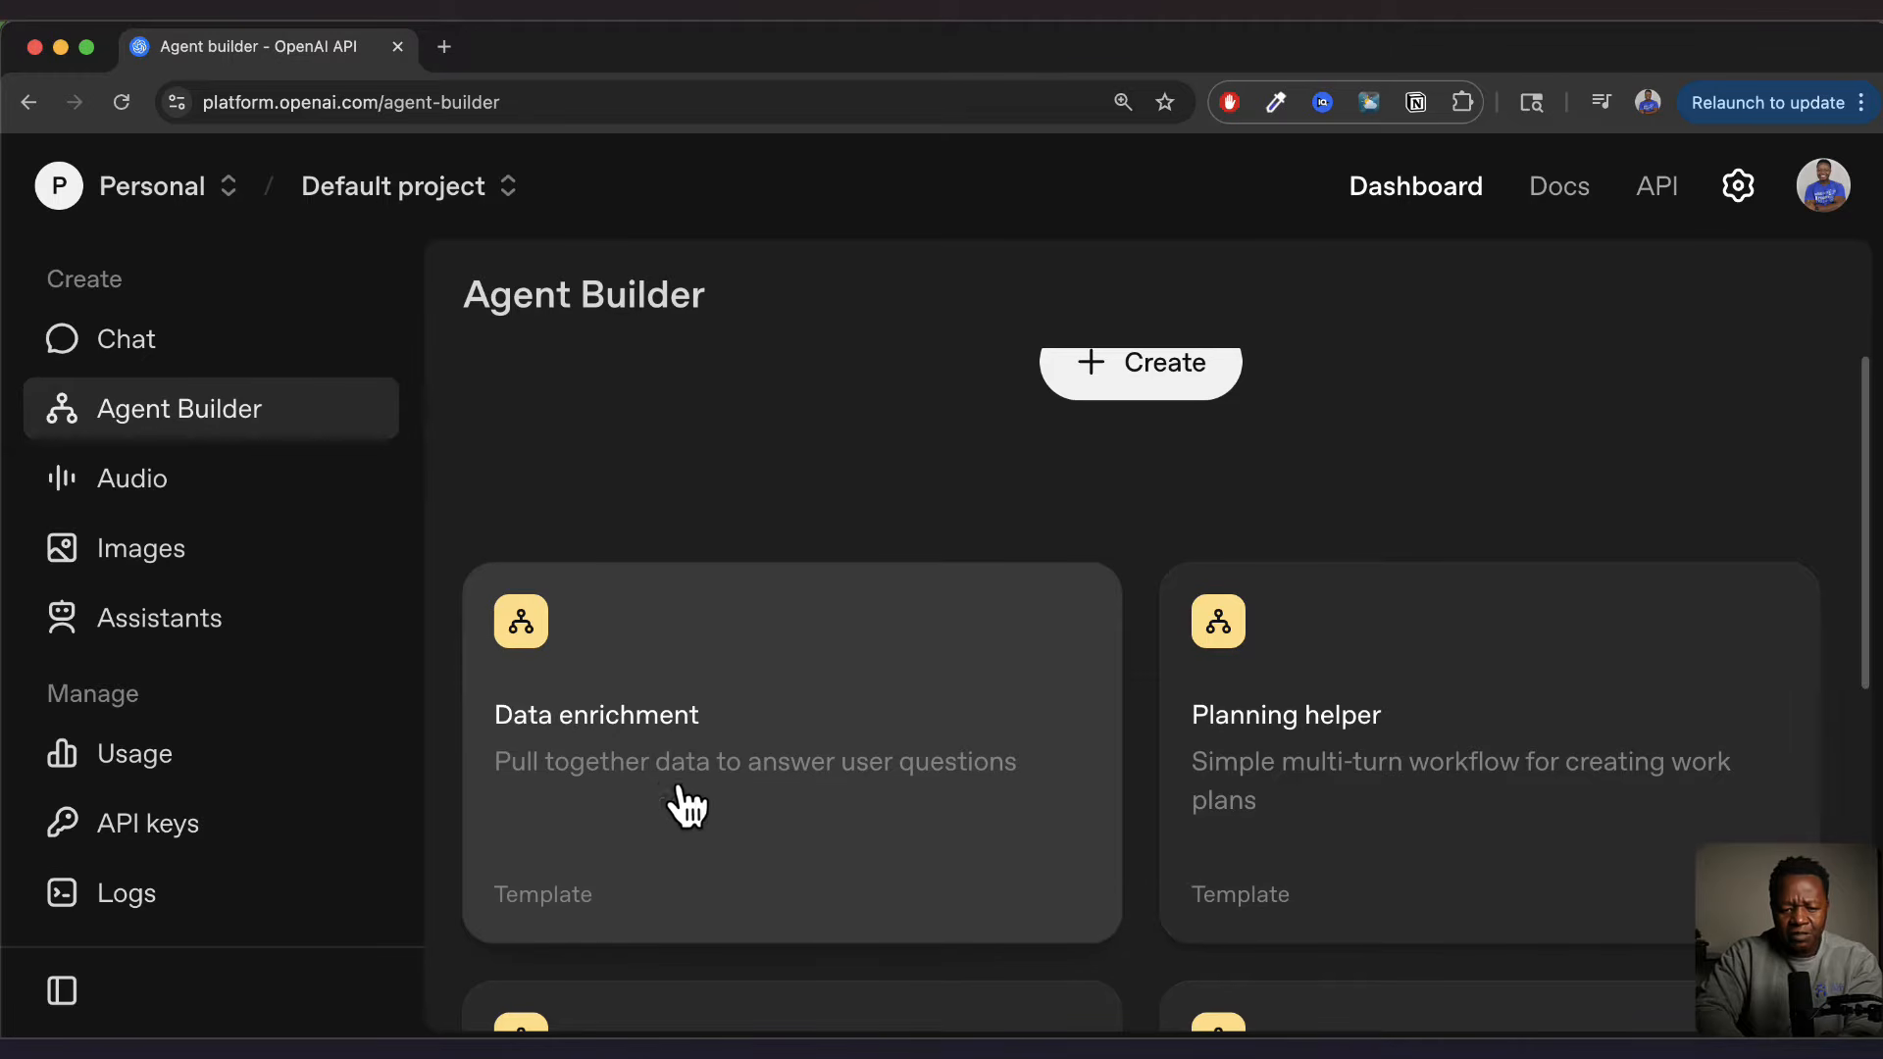
{"action": "scroll", "coordinate": [700, 846], "scroll_direction": "down", "scroll_amount": 1}
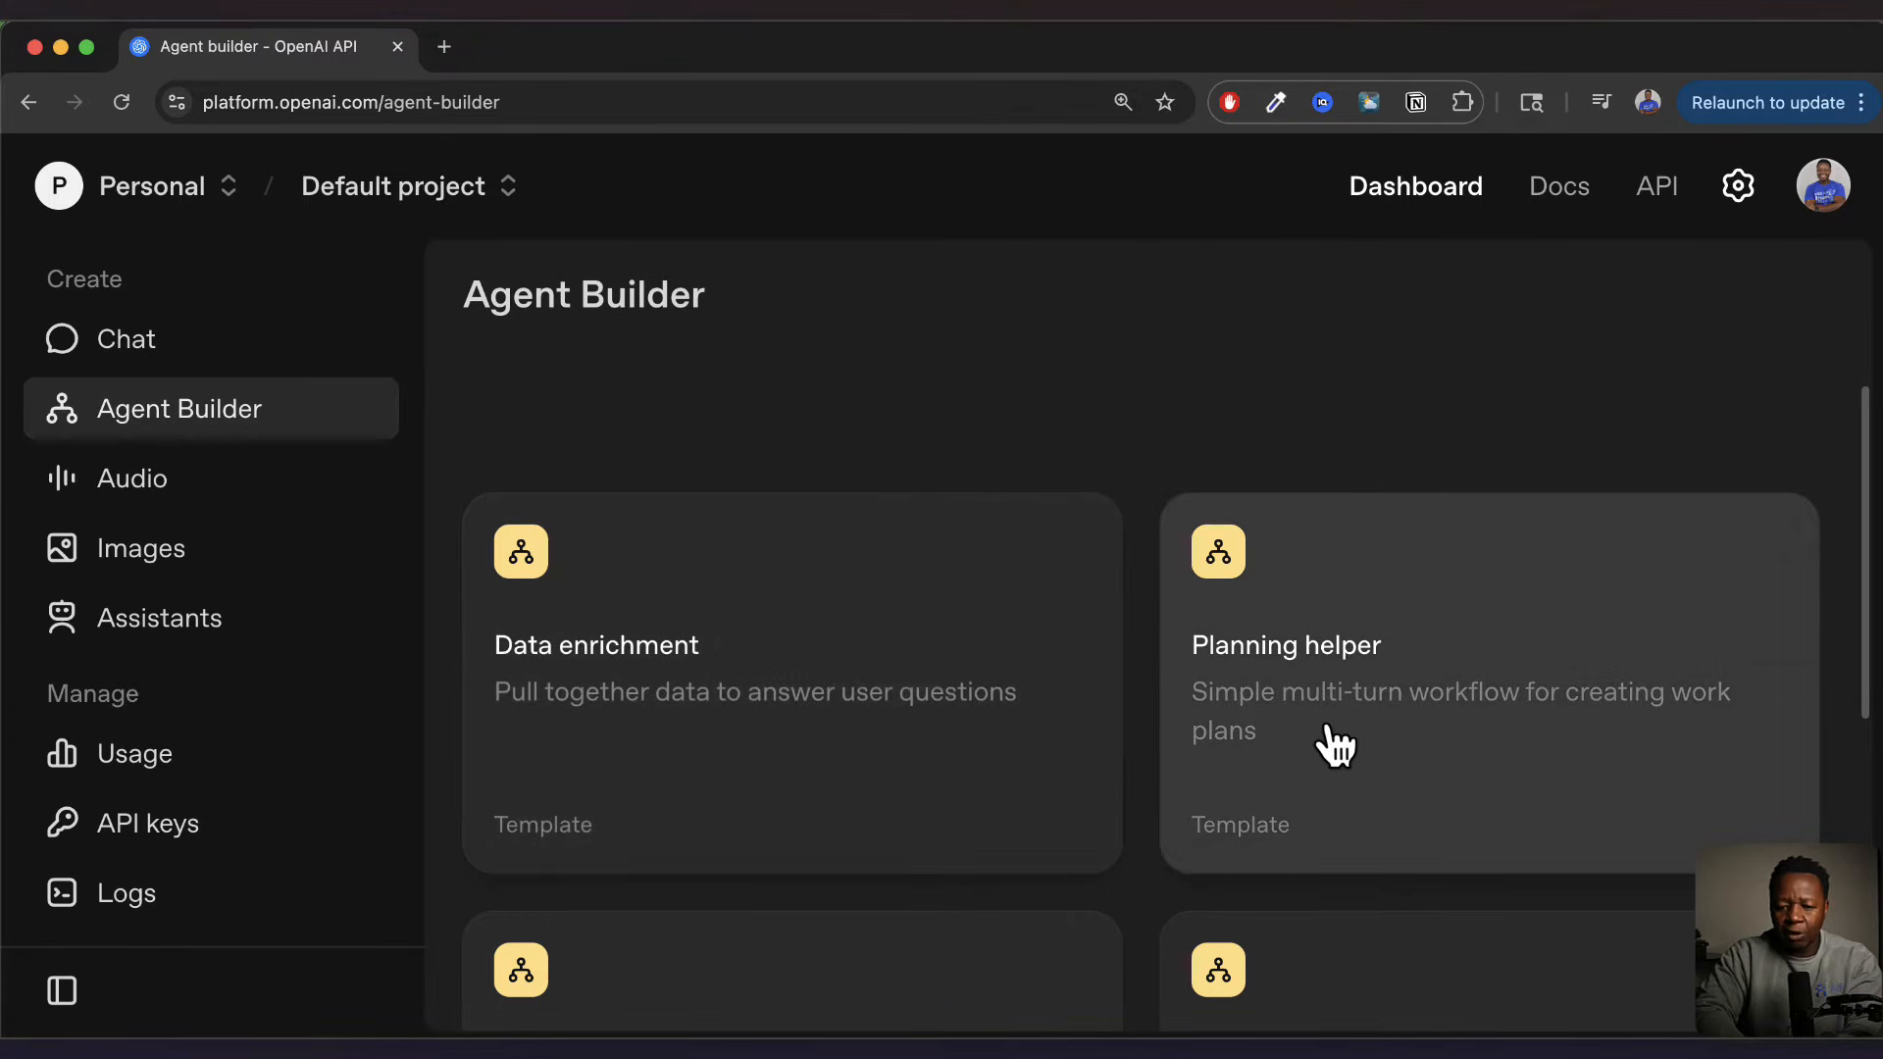
{"action": "scroll", "coordinate": [1332, 746], "scroll_direction": "down", "scroll_amount": 5}
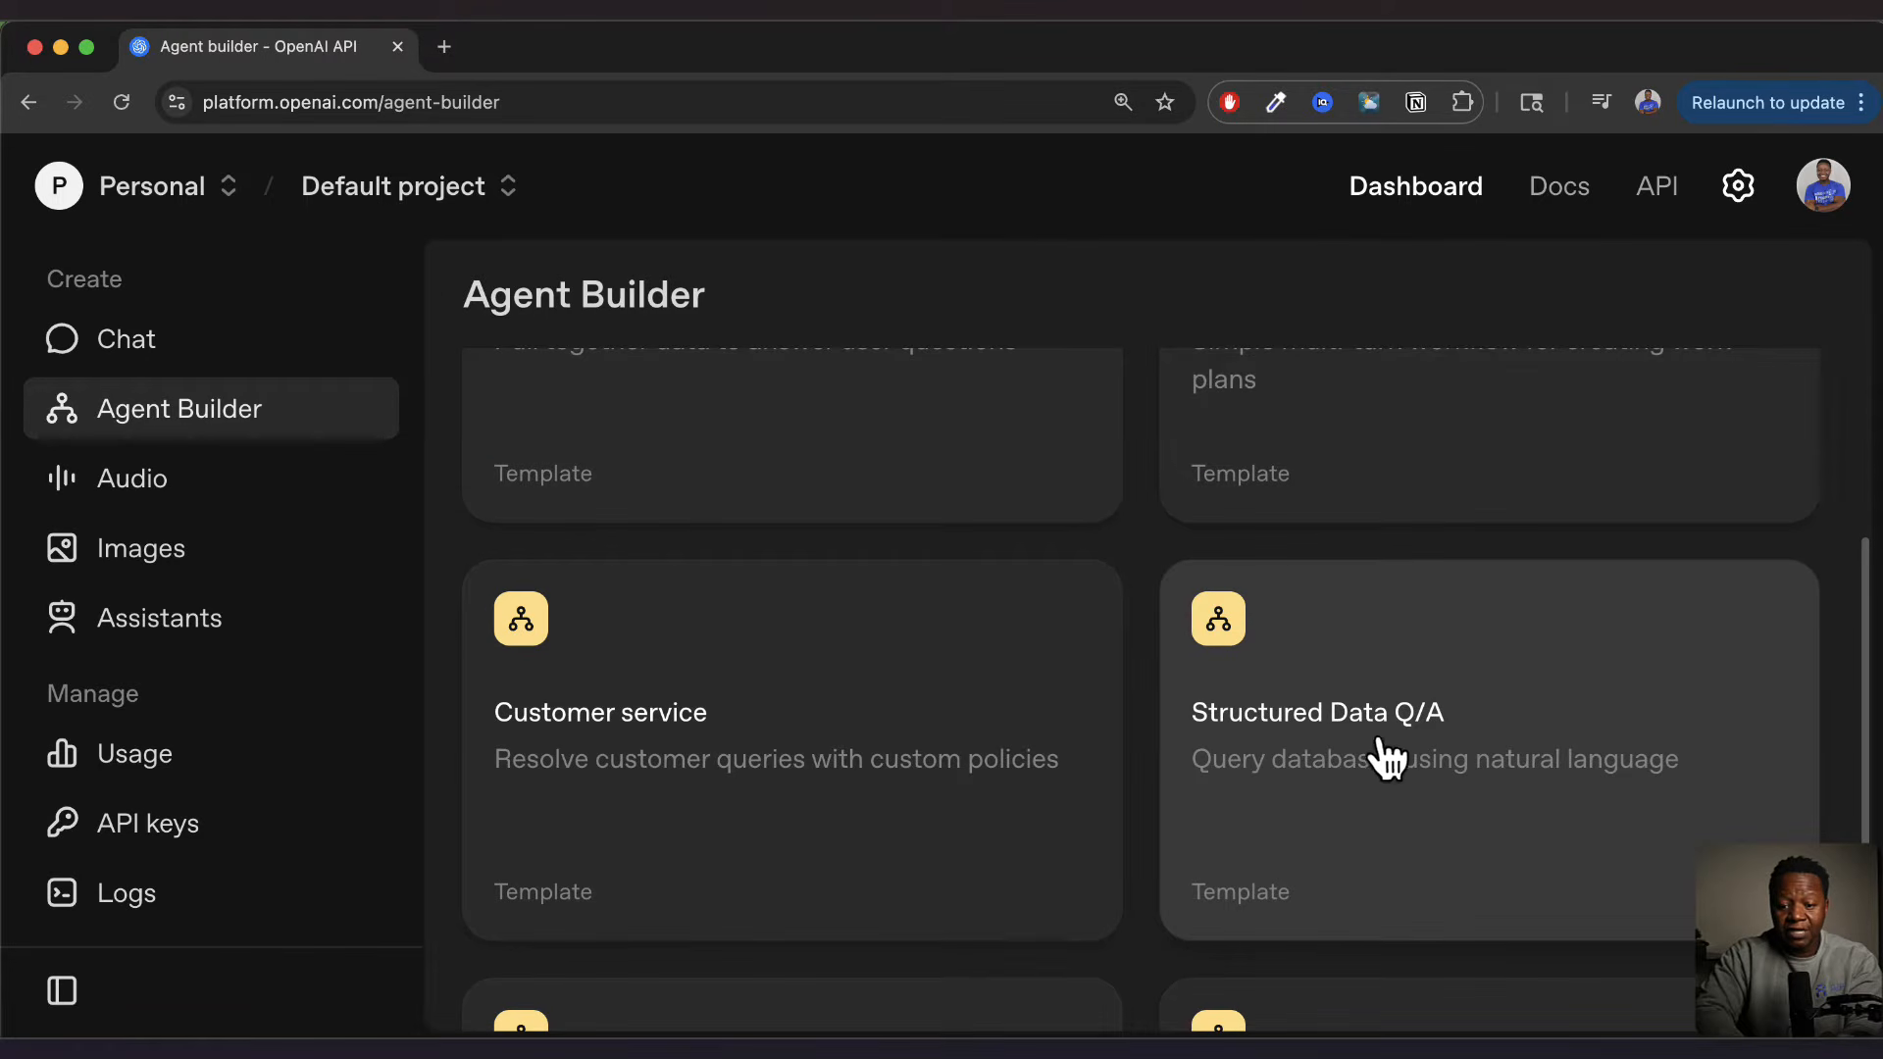
{"action": "scroll", "coordinate": [1345, 849], "scroll_direction": "down", "scroll_amount": 4}
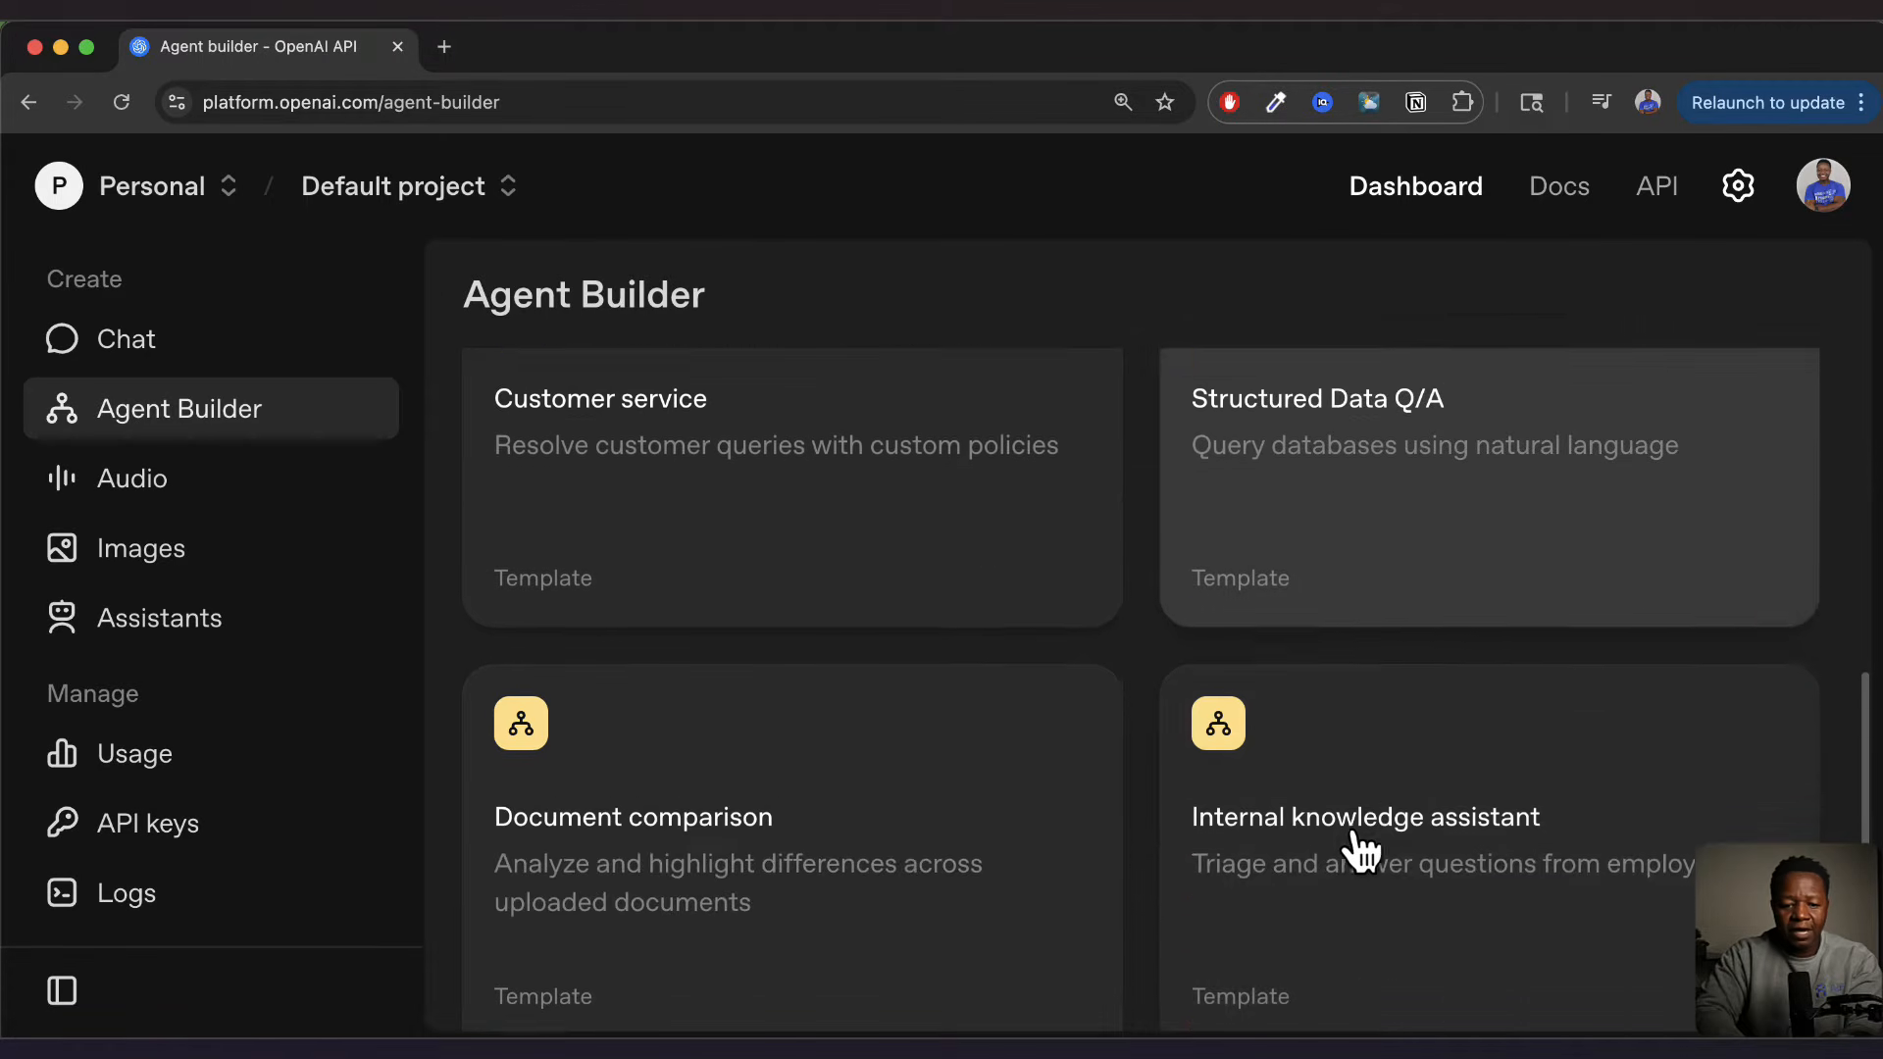
{"action": "scroll", "coordinate": [802, 789], "scroll_direction": "up", "scroll_amount": 2}
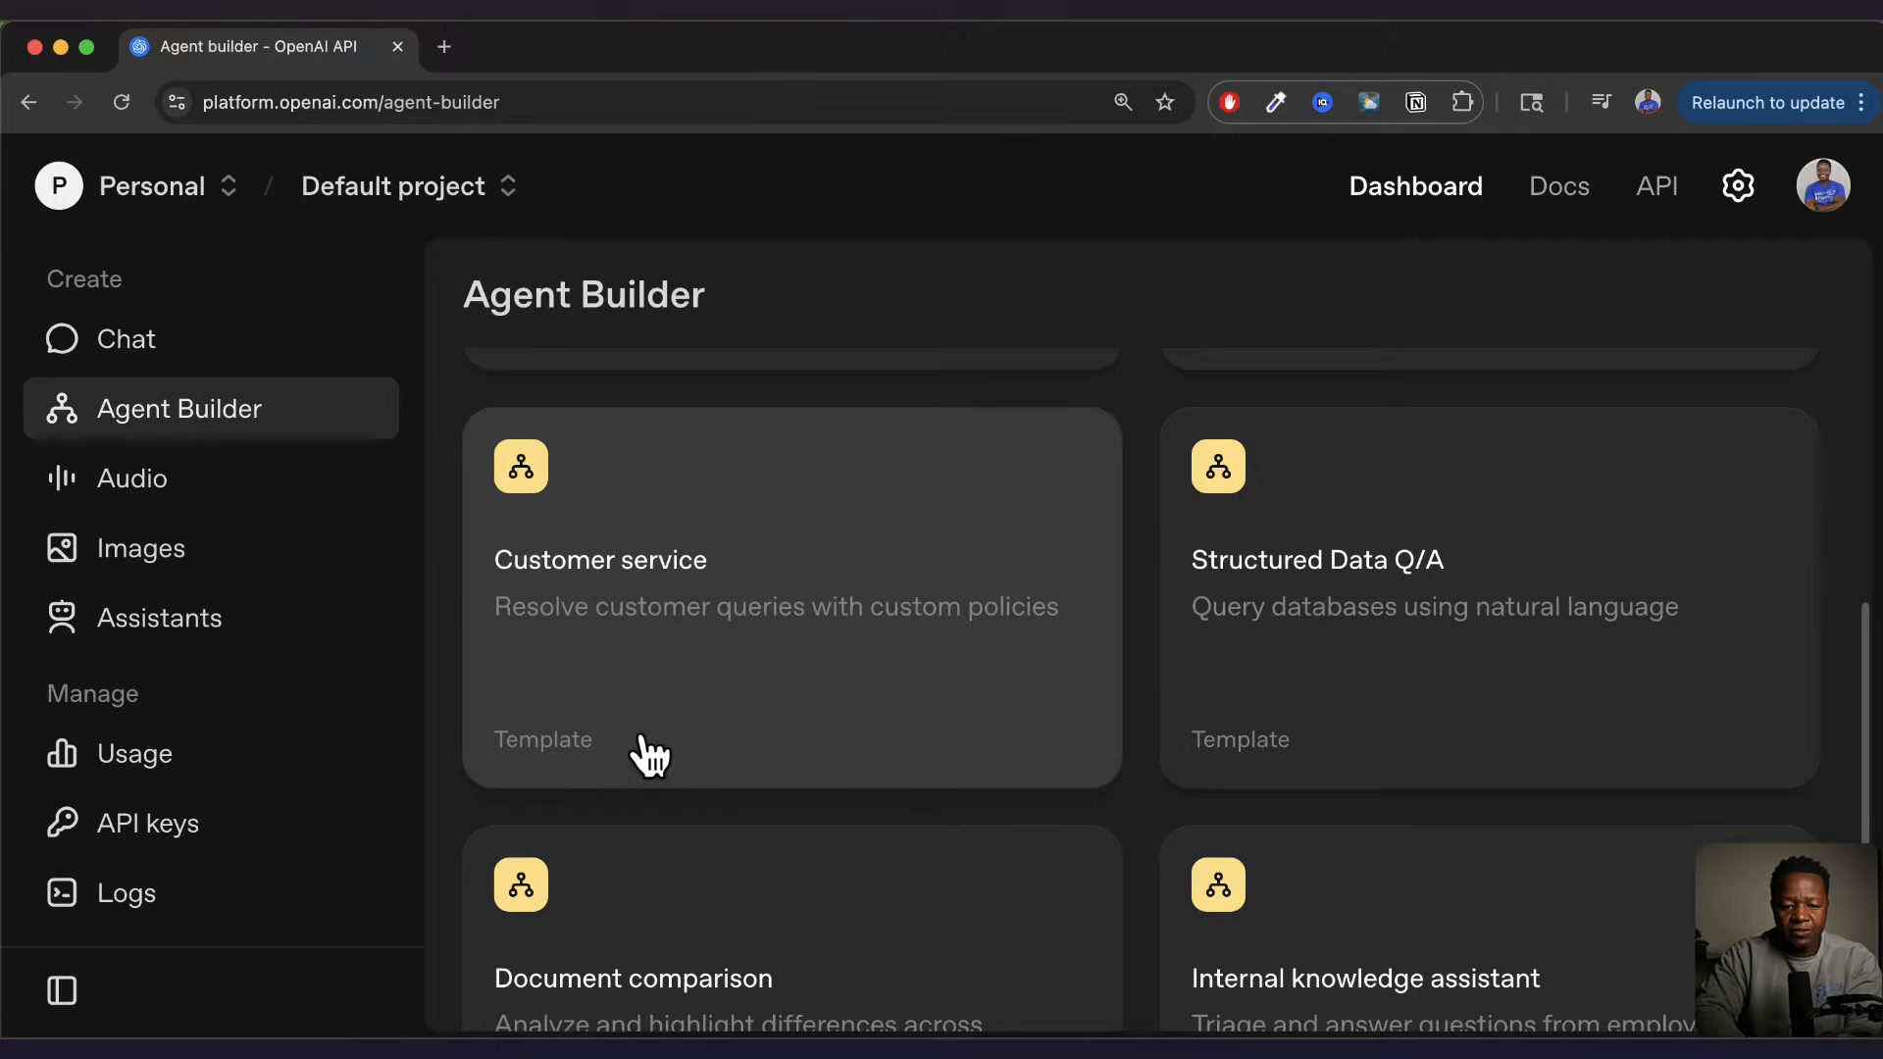
{"action": "scroll", "coordinate": [648, 756], "scroll_direction": "down", "scroll_amount": 2}
{"action": "scroll", "coordinate": [1396, 916], "scroll_direction": "down", "scroll_amount": 1}
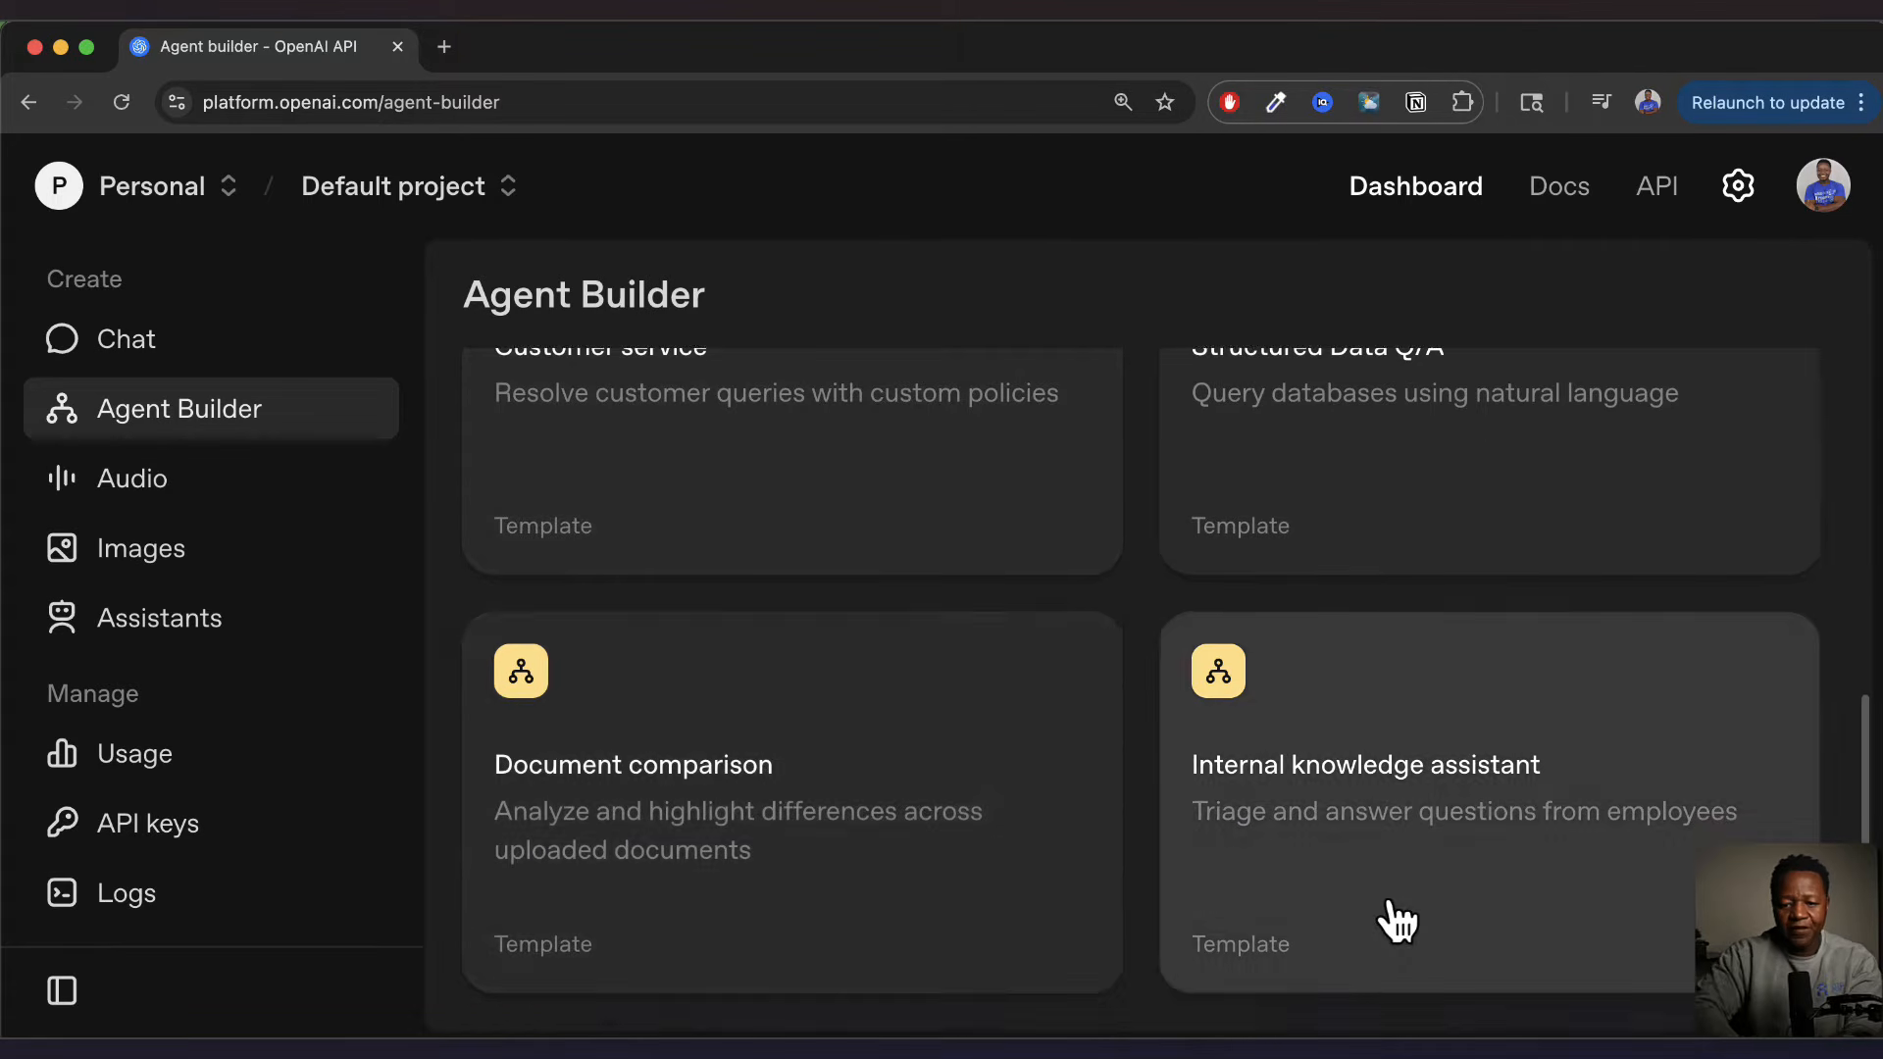
{"action": "scroll", "coordinate": [1396, 916], "scroll_direction": "up", "scroll_amount": 8}
{"action": "scroll", "coordinate": [1397, 918], "scroll_direction": "down", "scroll_amount": 2}
{"action": "scroll", "coordinate": [1397, 920], "scroll_direction": "down", "scroll_amount": 1}
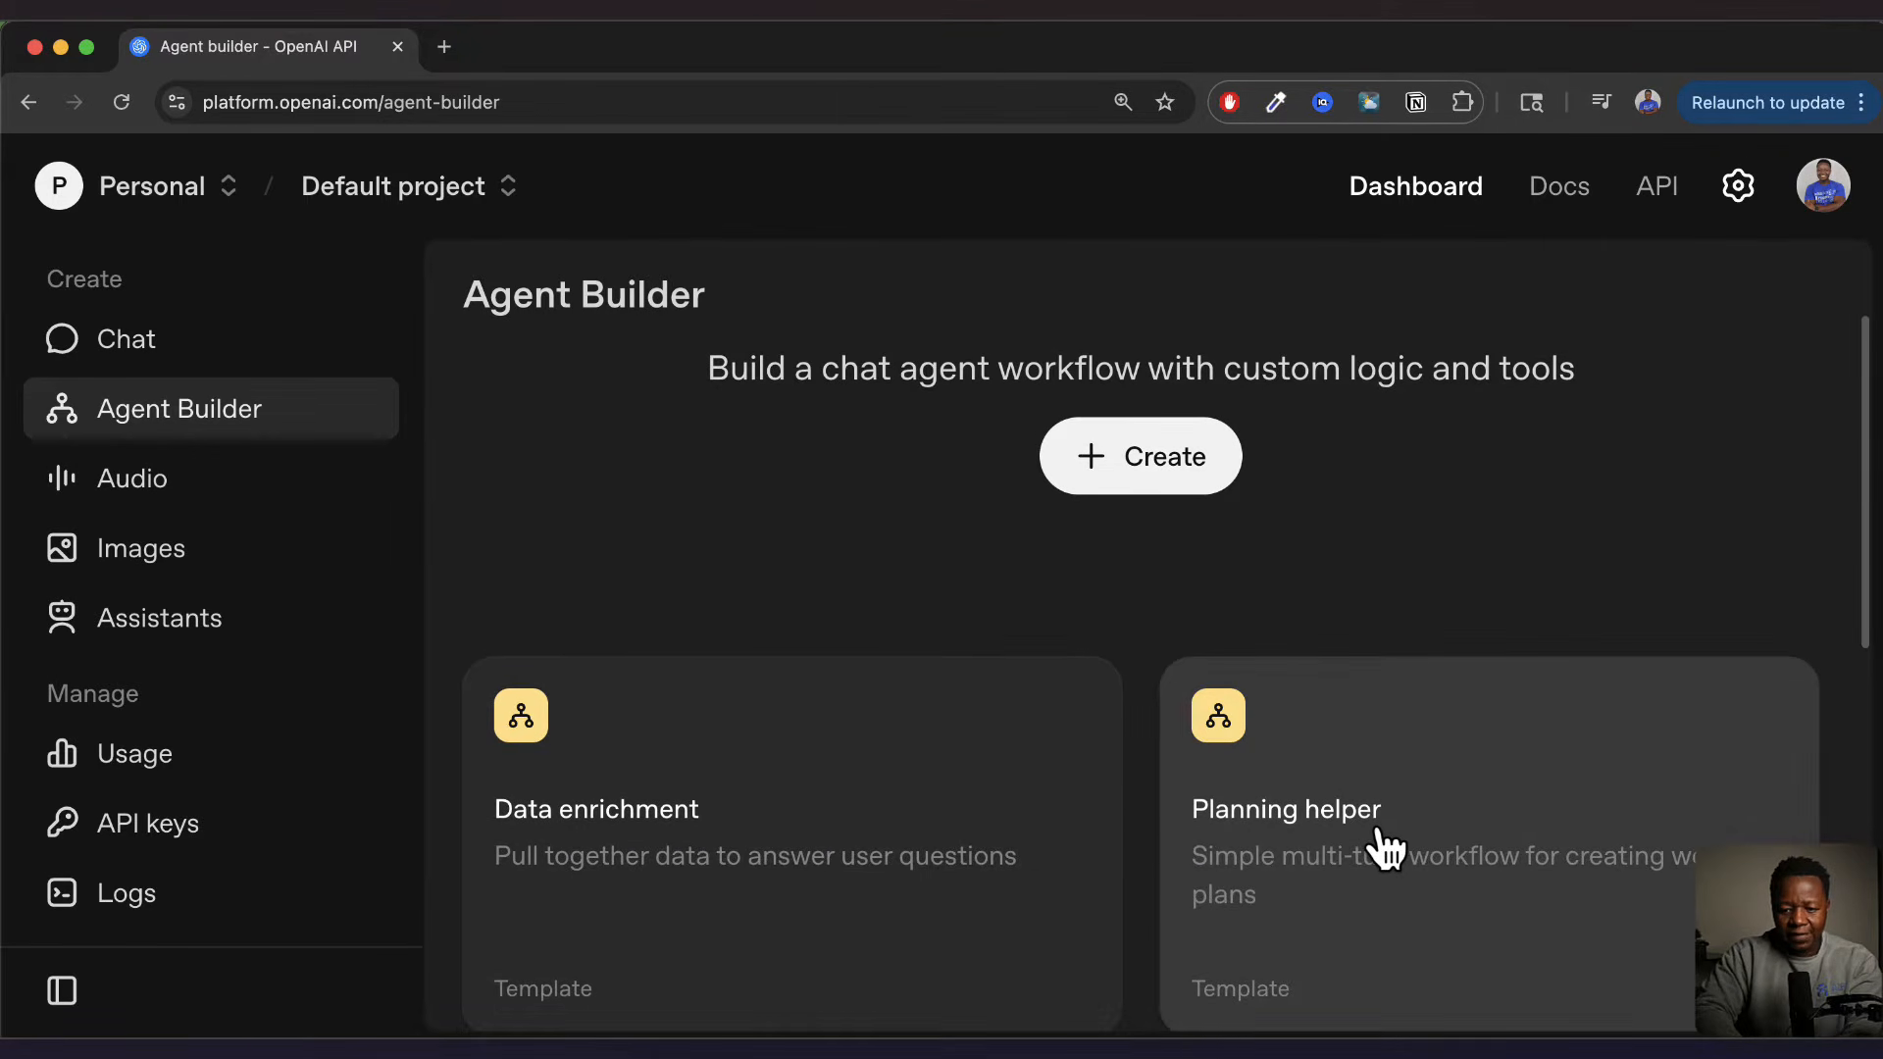
{"action": "left_click", "coordinate": [1383, 846]}
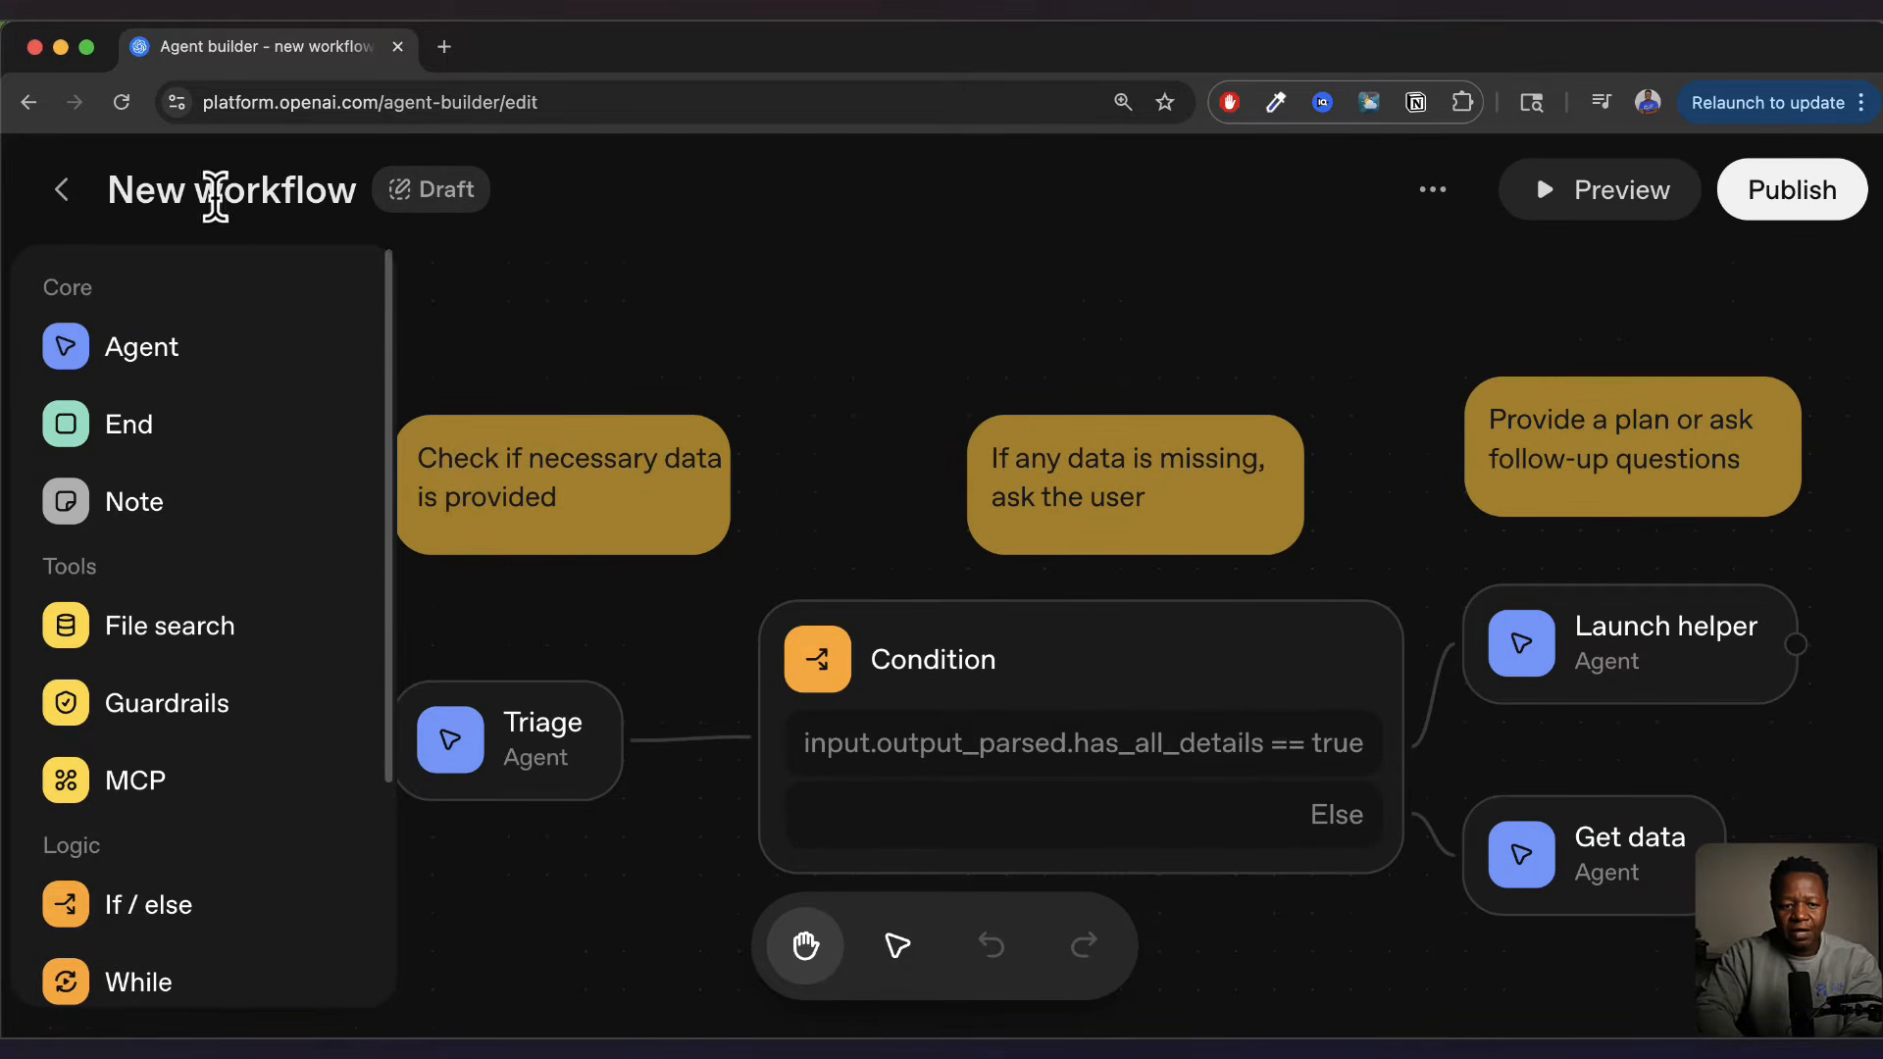
Look over the new workflow's title and the Core and Tools node types available for building it
{"action": "double_click", "coordinate": [214, 190]}
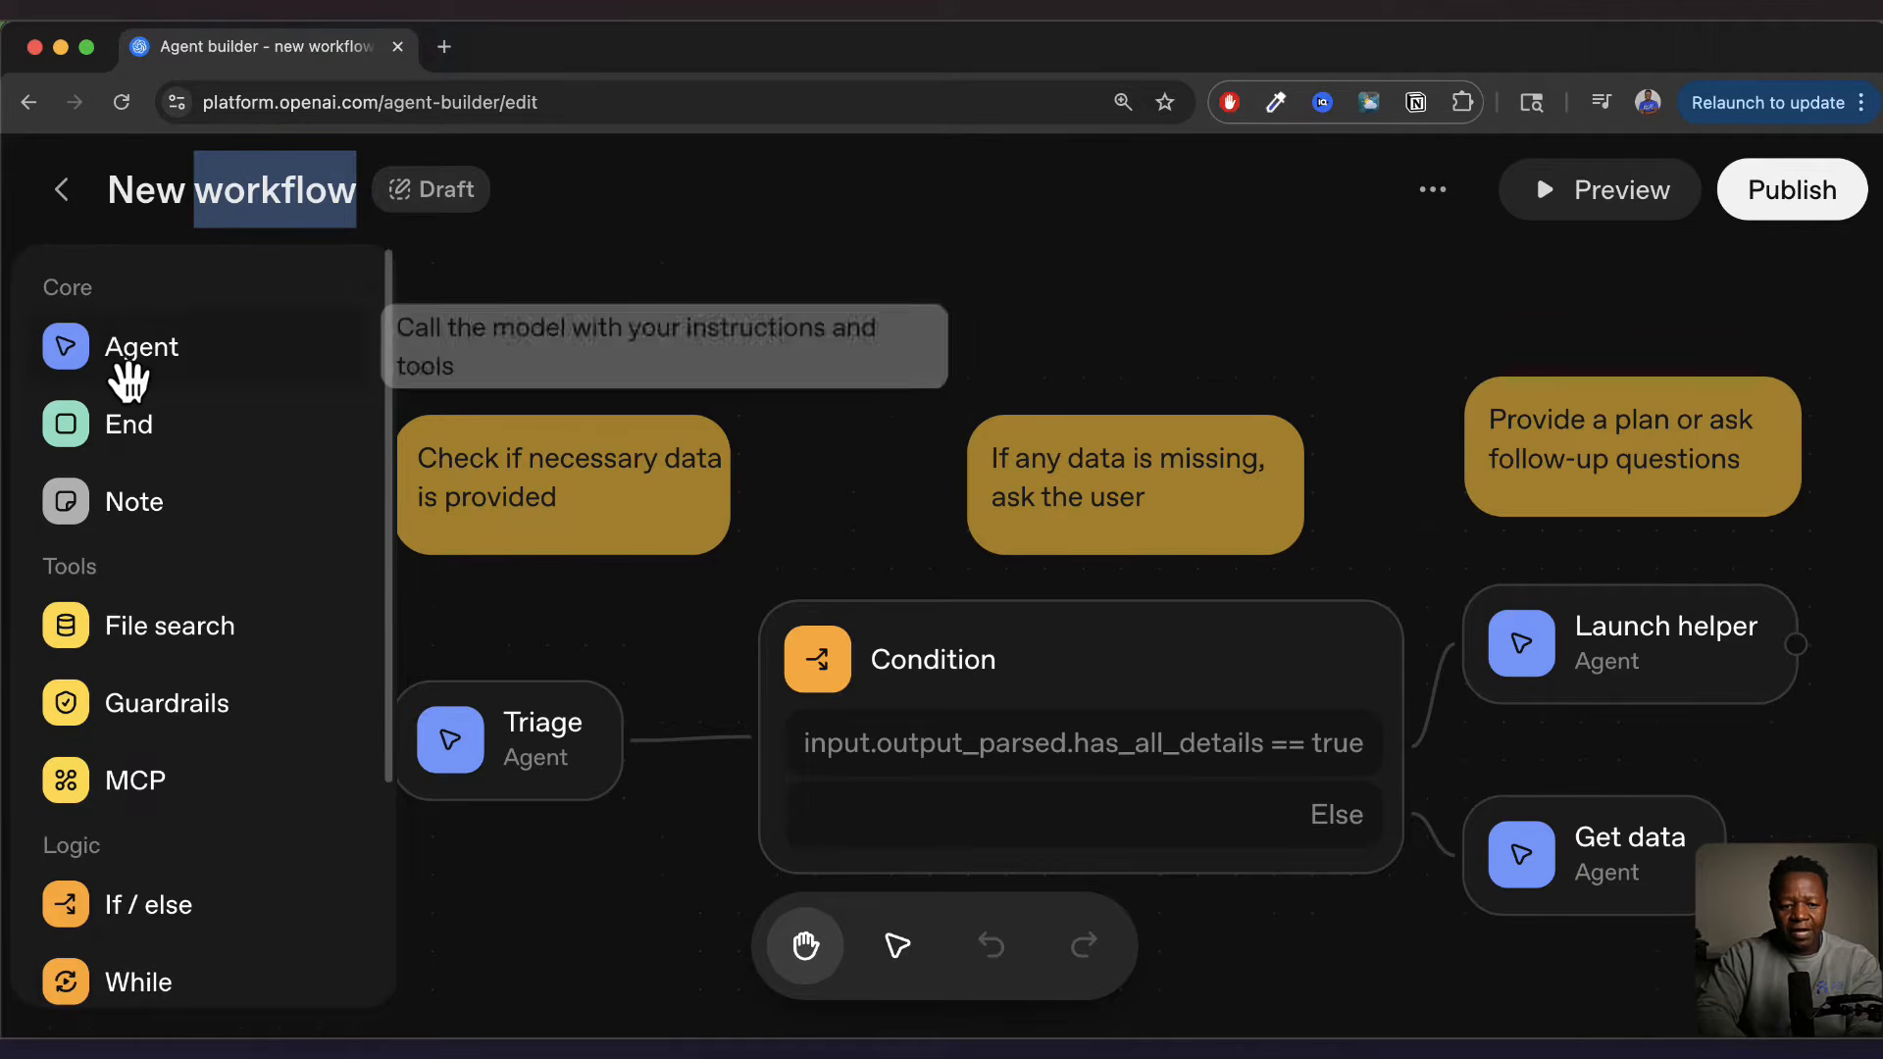
{"action": "scroll", "coordinate": [172, 773], "scroll_direction": "down", "scroll_amount": 1}
{"action": "scroll", "coordinate": [173, 773], "scroll_direction": "up", "scroll_amount": 1}
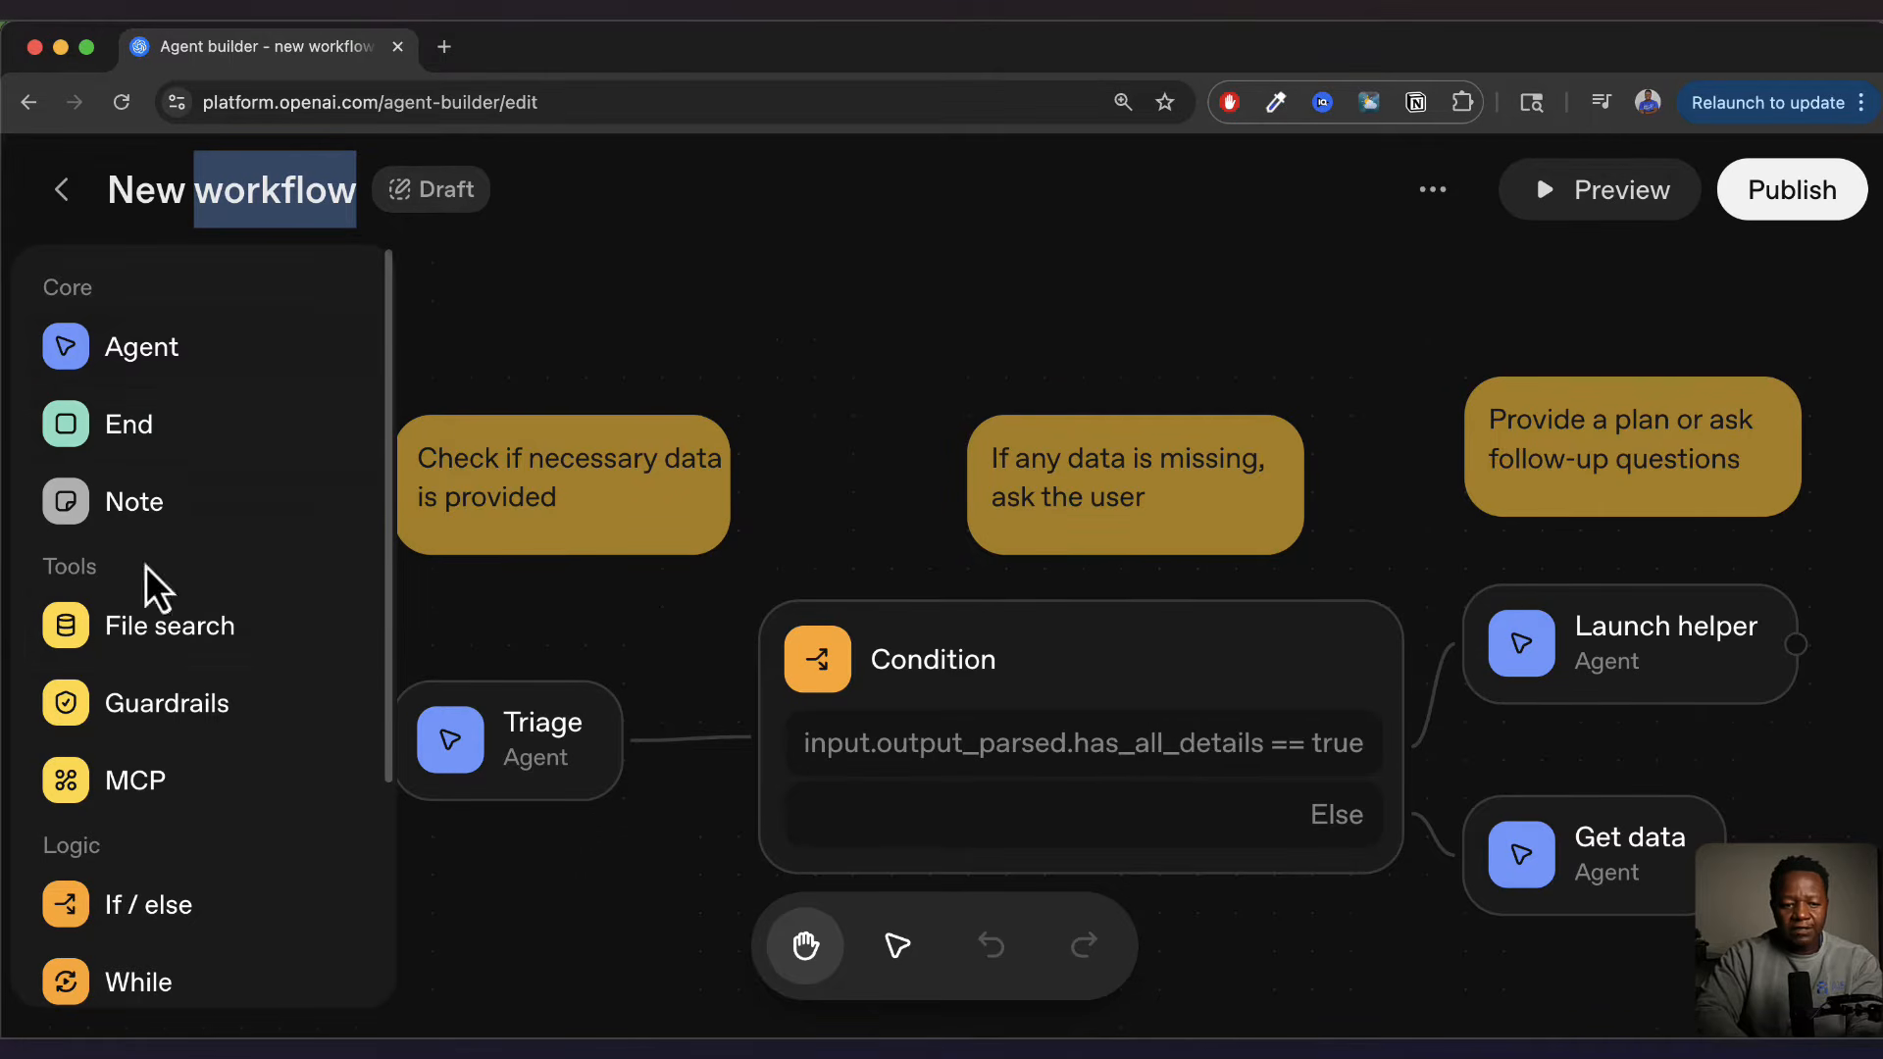
{"action": "scroll", "coordinate": [266, 758], "scroll_direction": "down", "scroll_amount": 3}
{"action": "scroll", "coordinate": [265, 756], "scroll_direction": "up", "scroll_amount": 3}
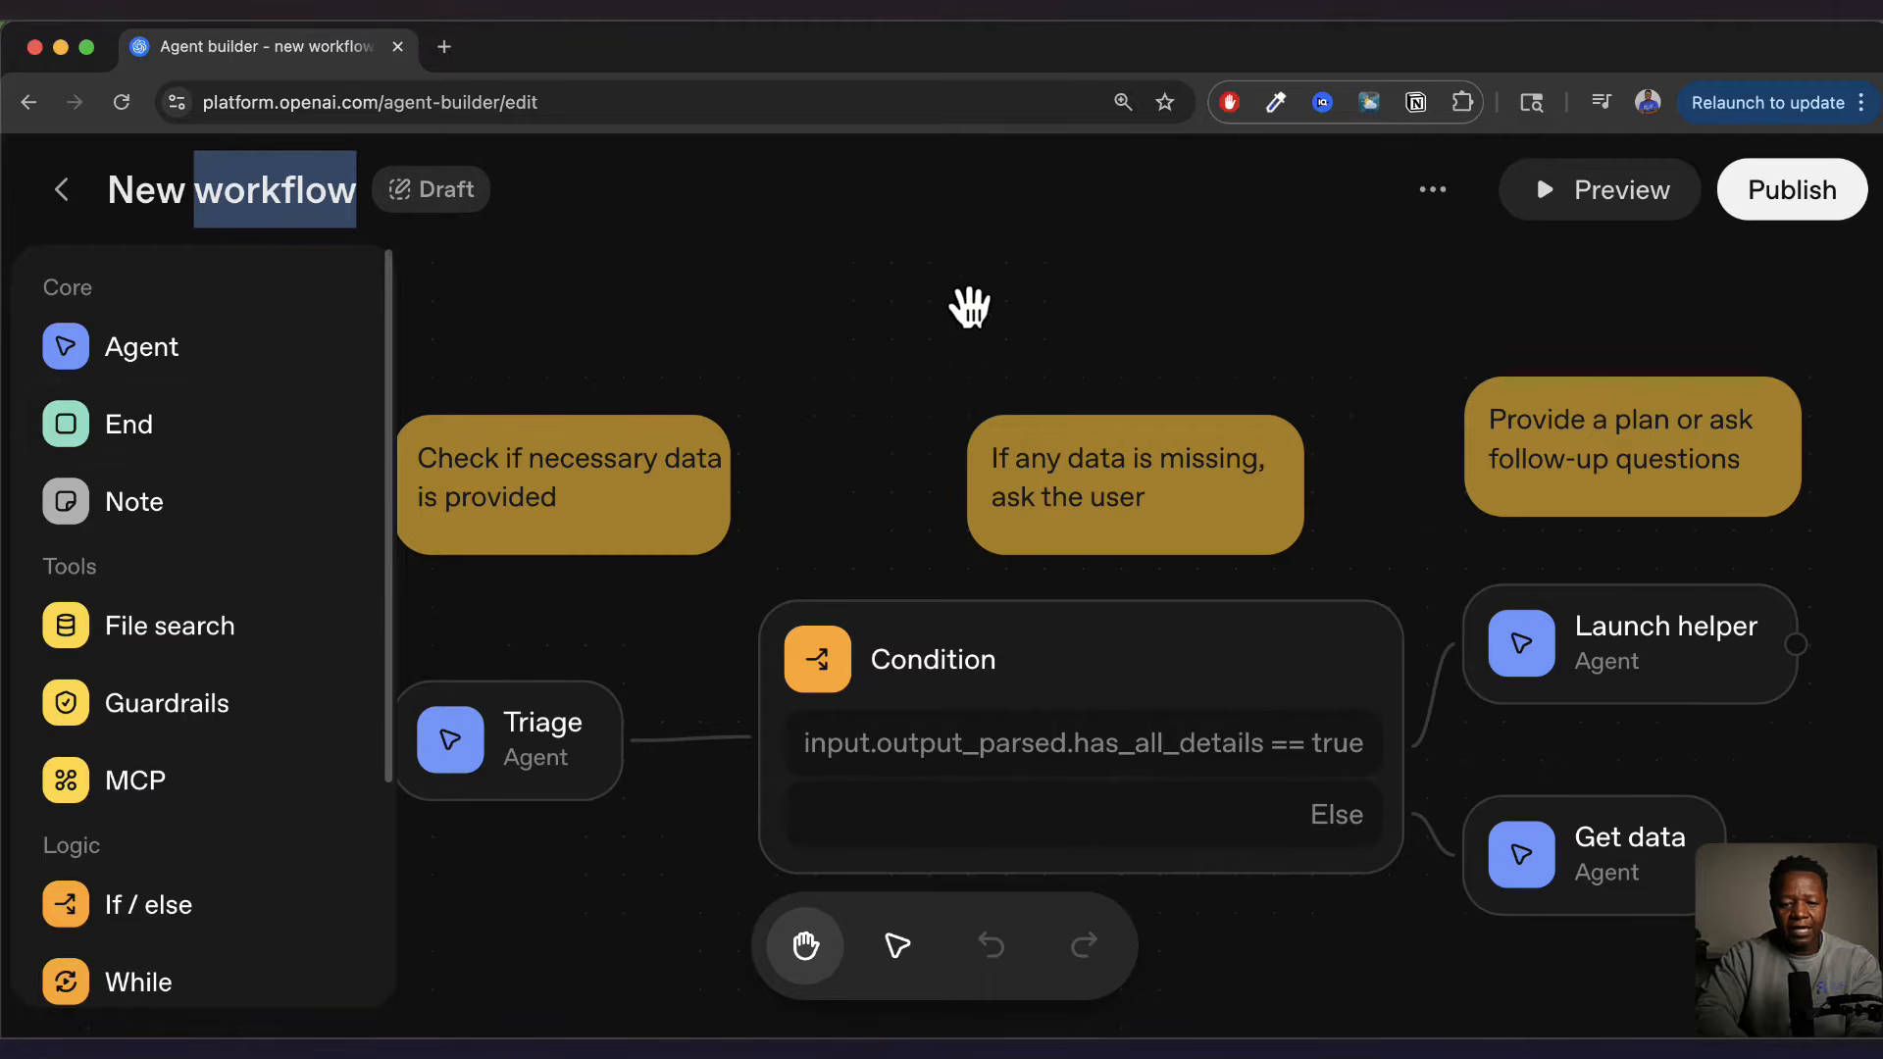
Move the Condition node slightly down and toward the Triage node with the Select tool, and return to the Hand tool
{"action": "left_click_drag", "start_coordinate": [903, 487], "coordinate": [1083, 391]}
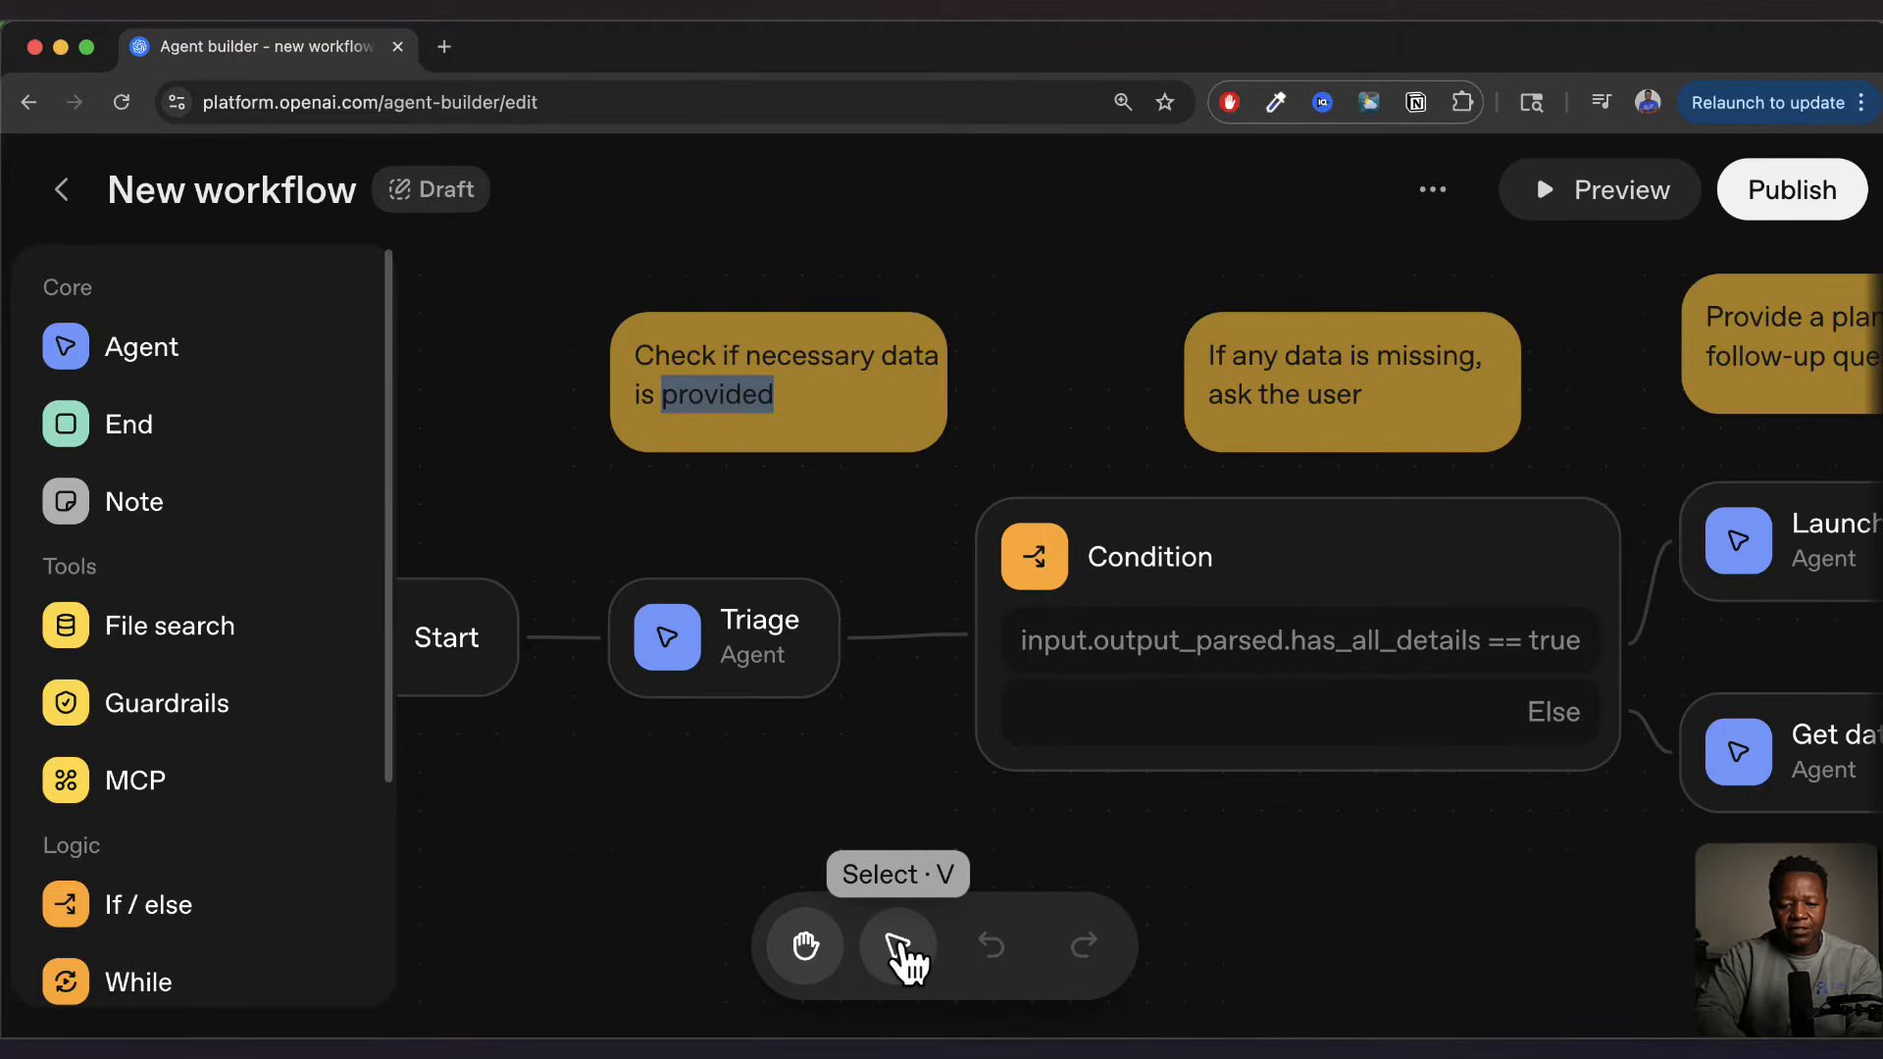
{"action": "left_click", "coordinate": [900, 956]}
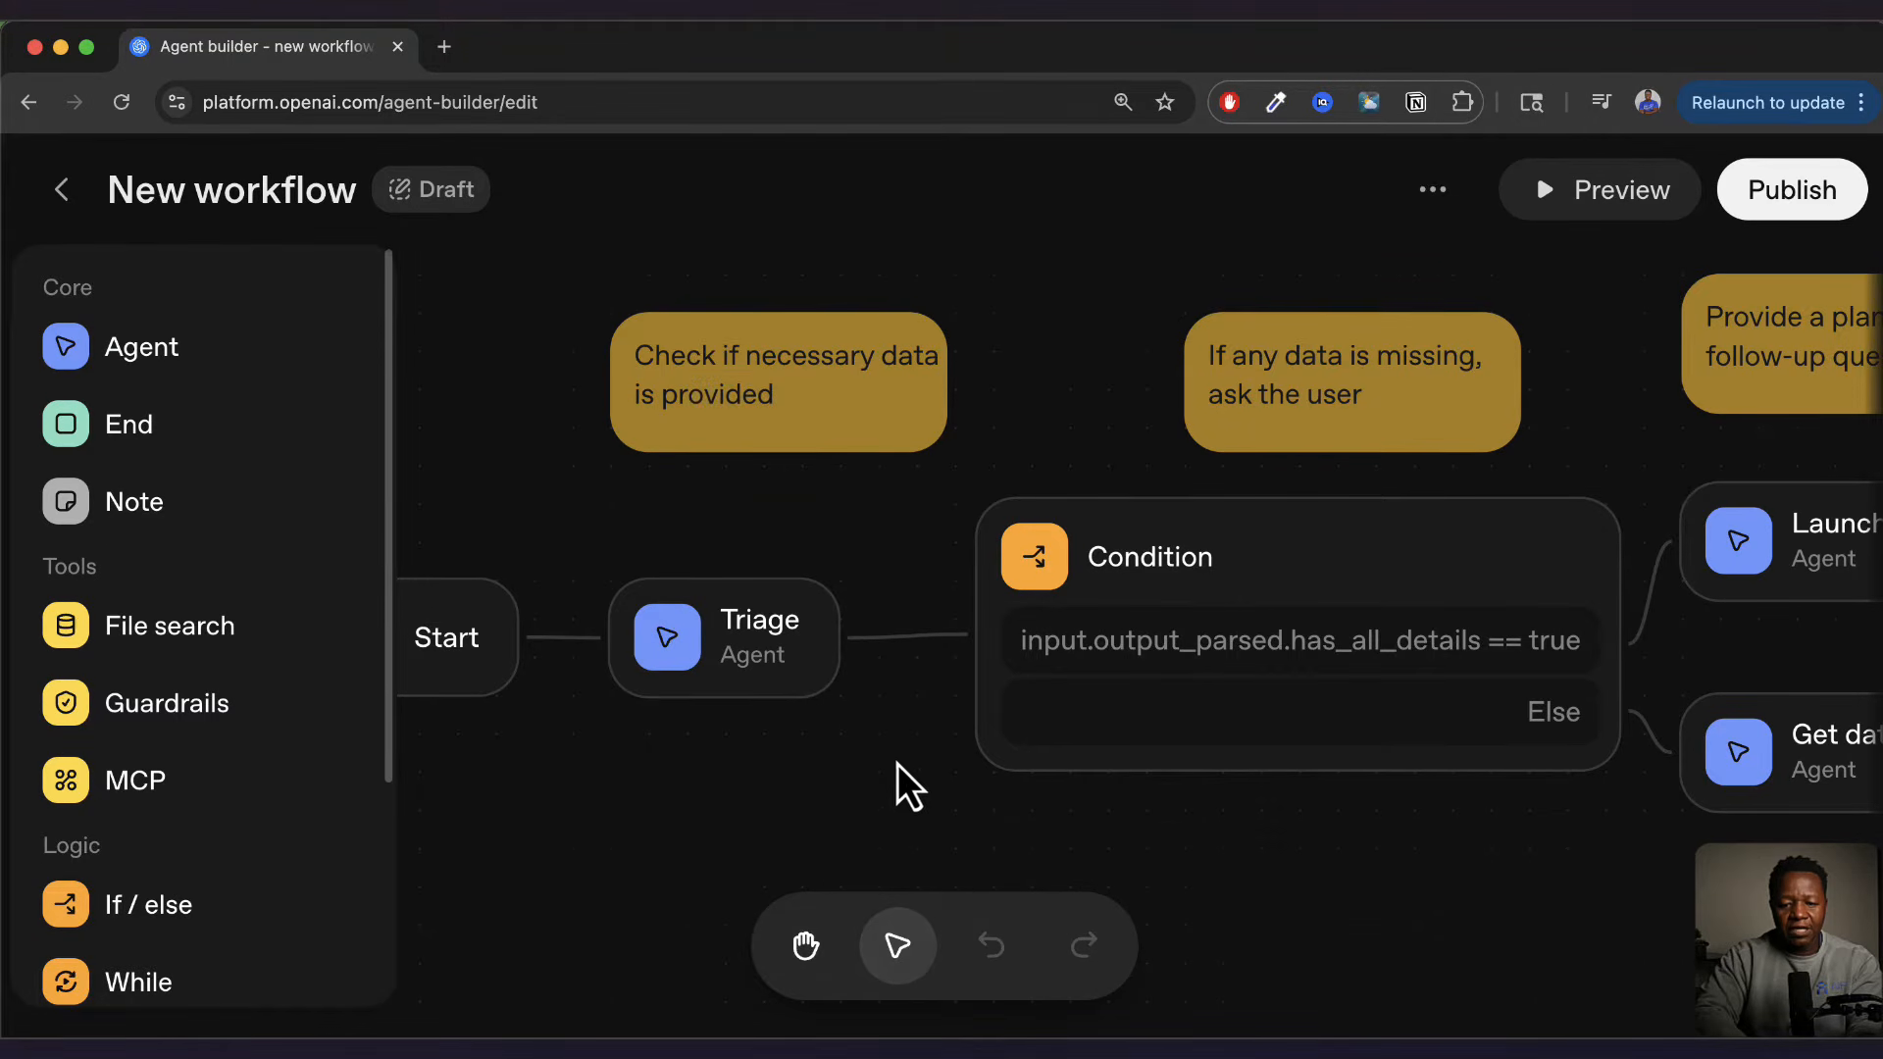
{"action": "left_click_drag", "start_coordinate": [1101, 609], "coordinate": [1045, 659]}
{"action": "left_click", "coordinate": [806, 946]}
{"action": "left_click", "coordinate": [804, 814]}
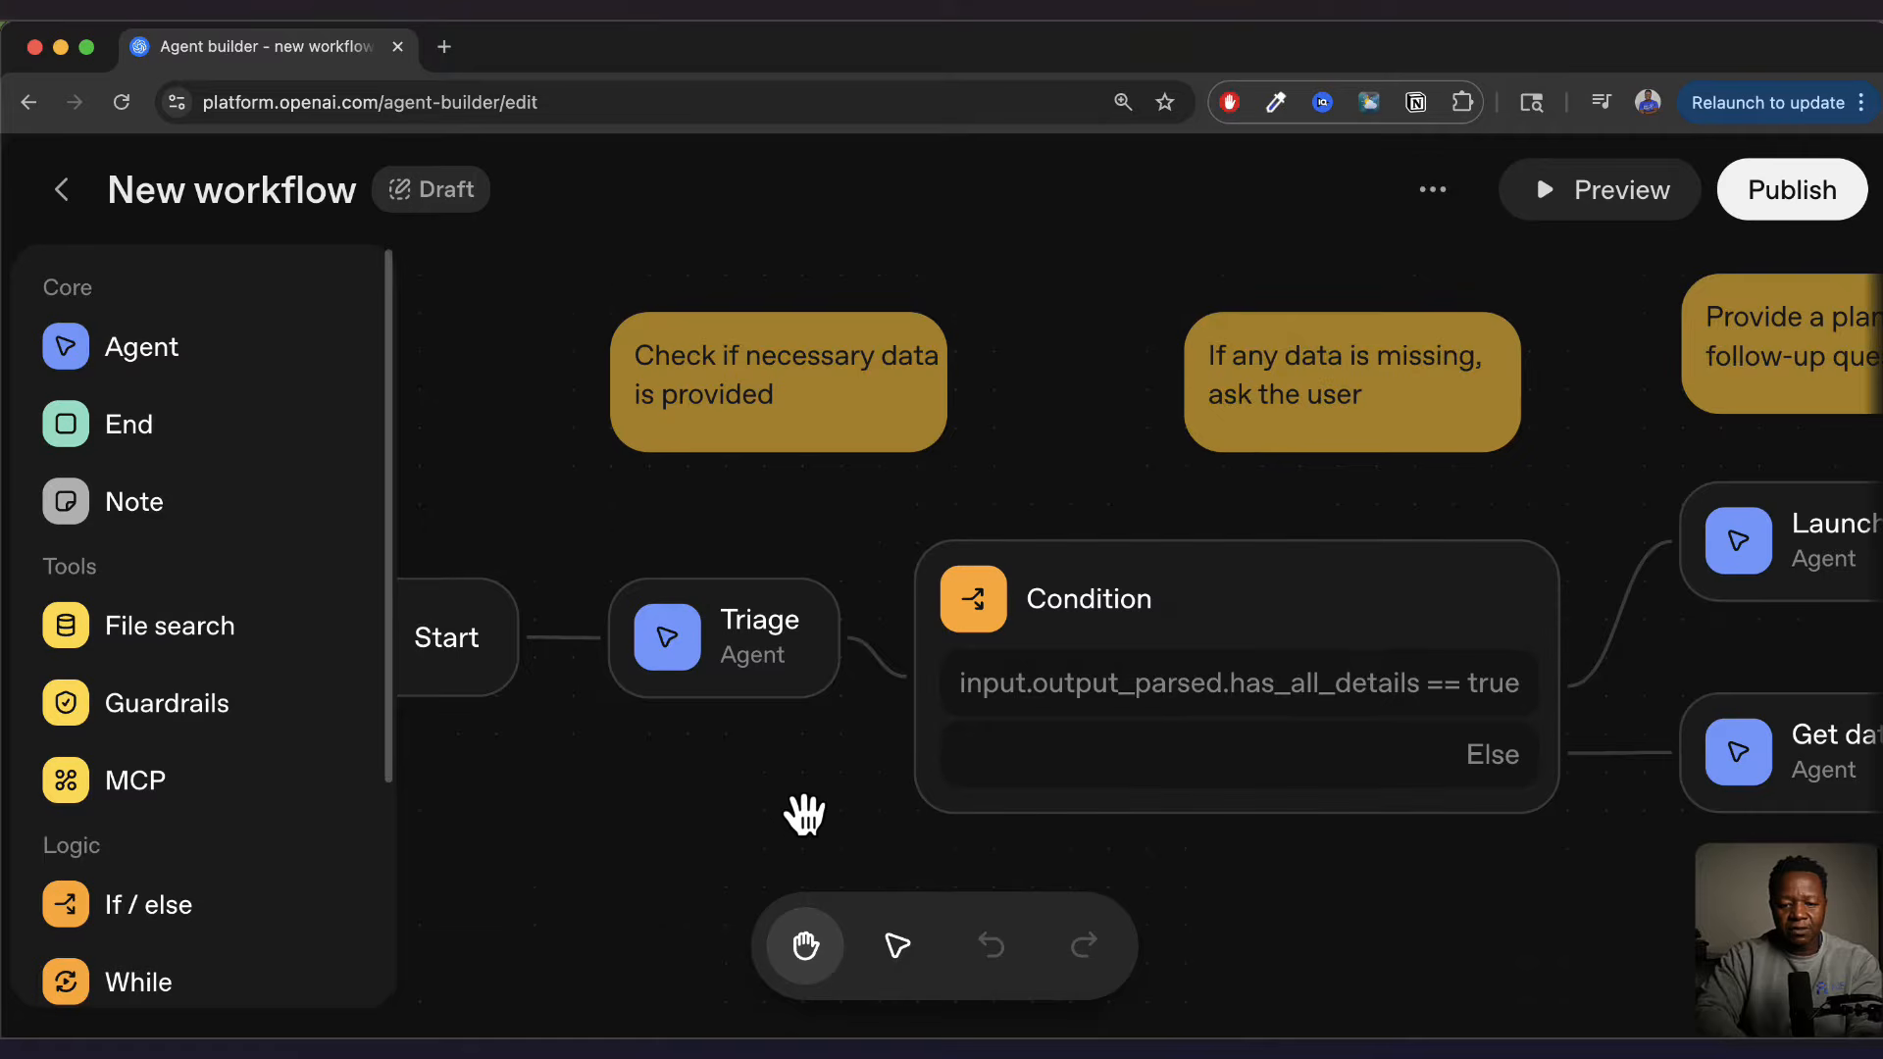
Bring the Start node into view and examine the MCP, Logic and Data node types in the node library
{"action": "left_click_drag", "start_coordinate": [999, 846], "coordinate": [1206, 834]}
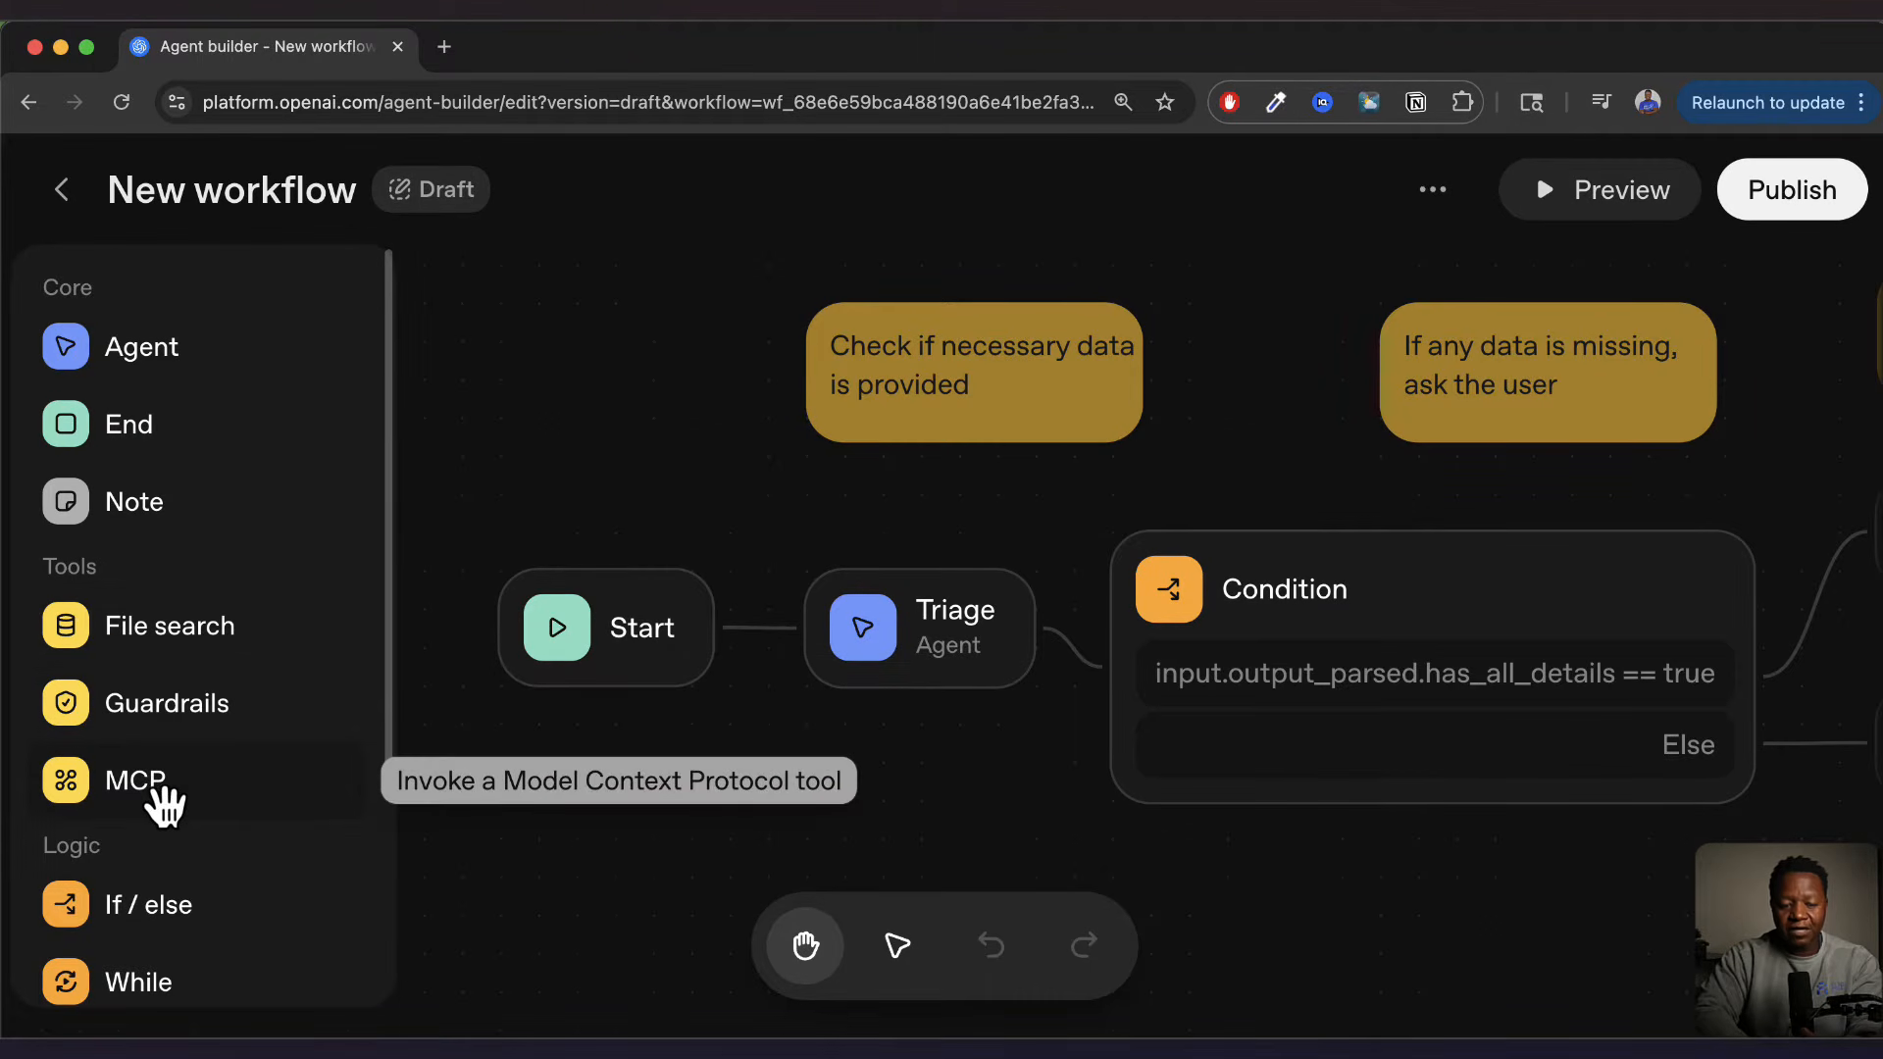
{"action": "scroll", "coordinate": [166, 812], "scroll_direction": "down", "scroll_amount": 3}
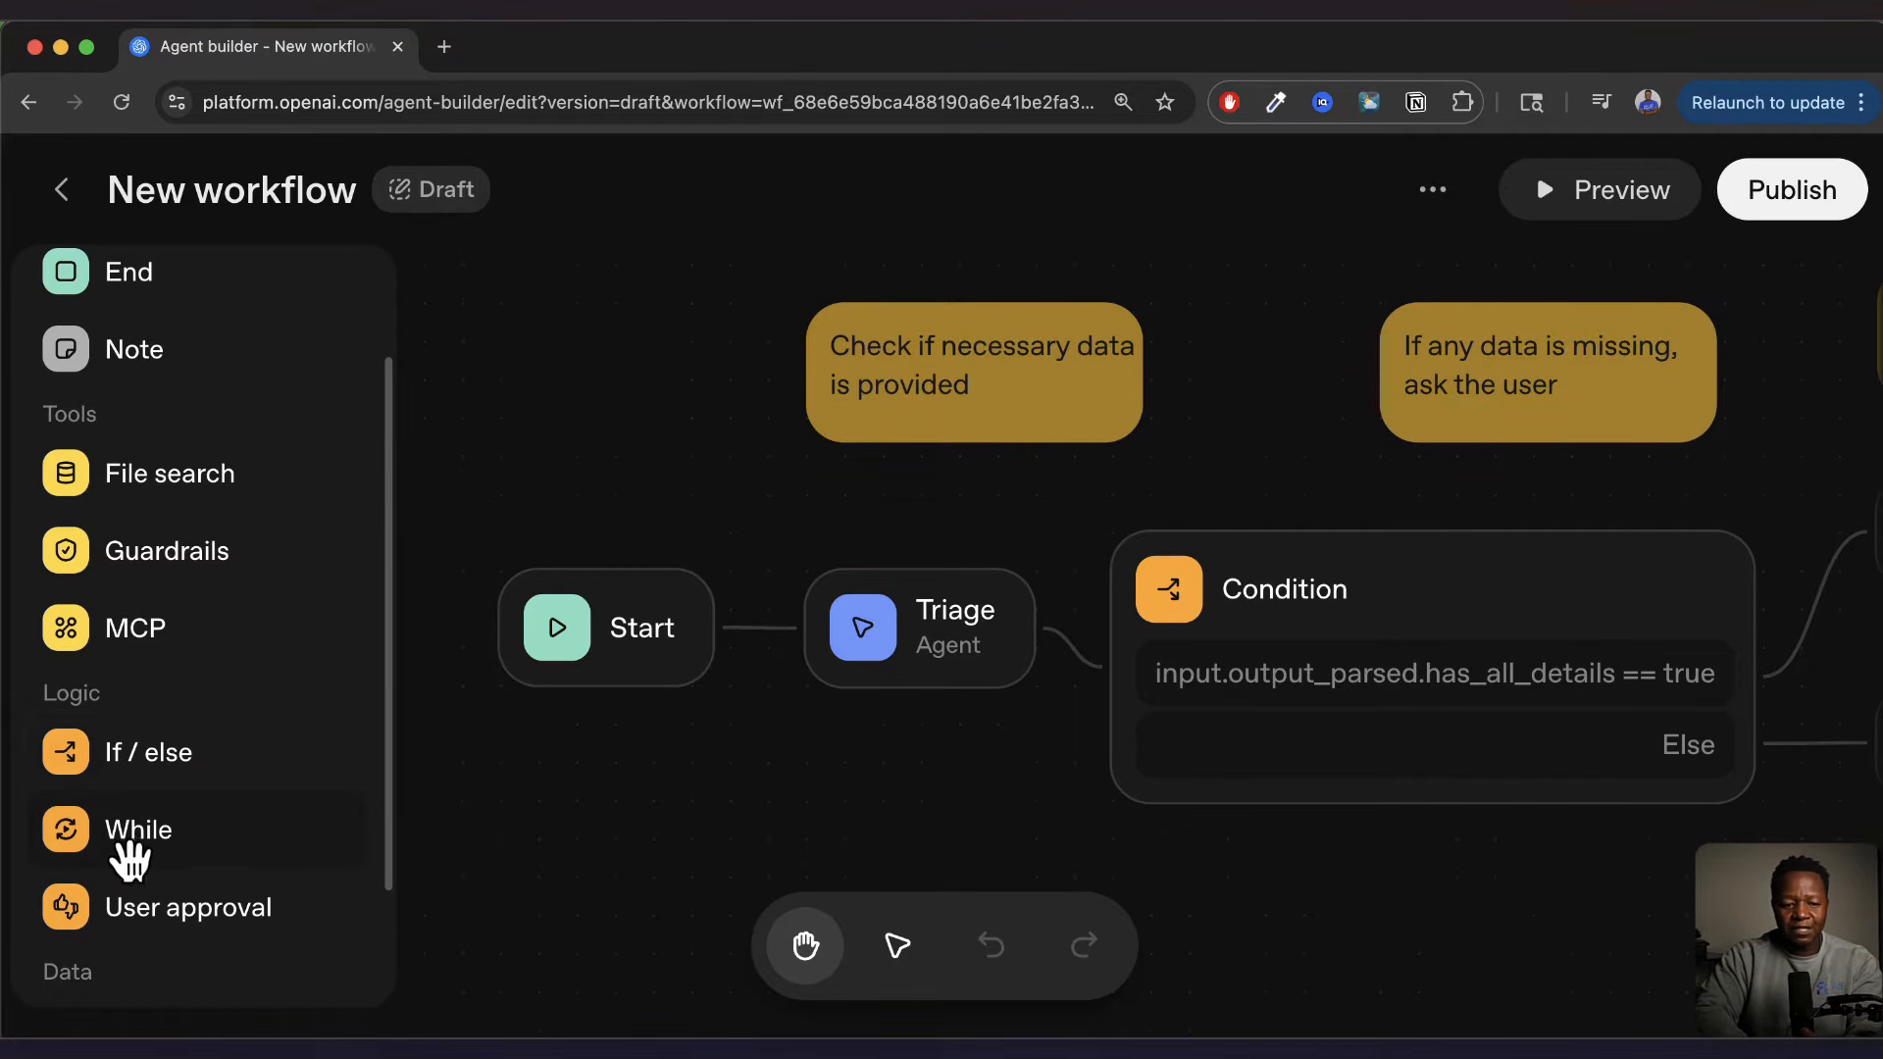
{"action": "scroll", "coordinate": [202, 917], "scroll_direction": "down", "scroll_amount": 2}
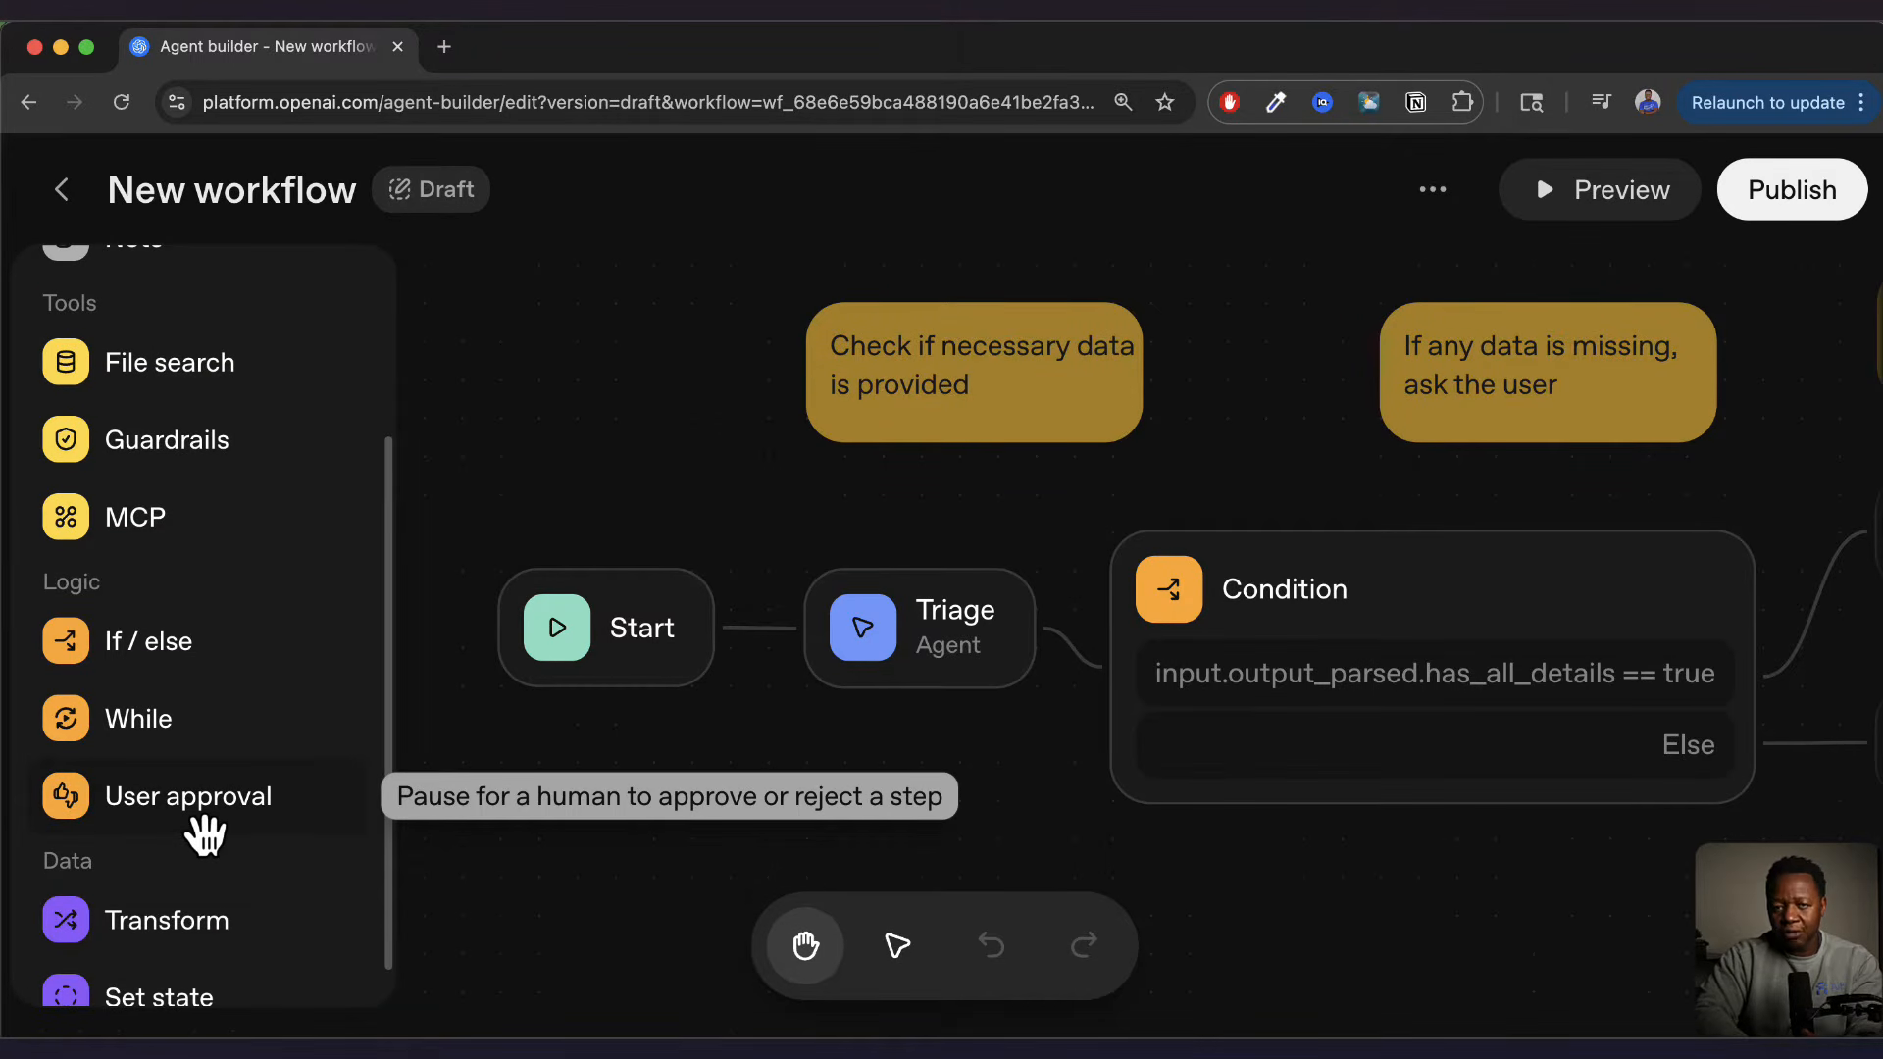
{"action": "scroll", "coordinate": [196, 836], "scroll_direction": "down", "scroll_amount": 1}
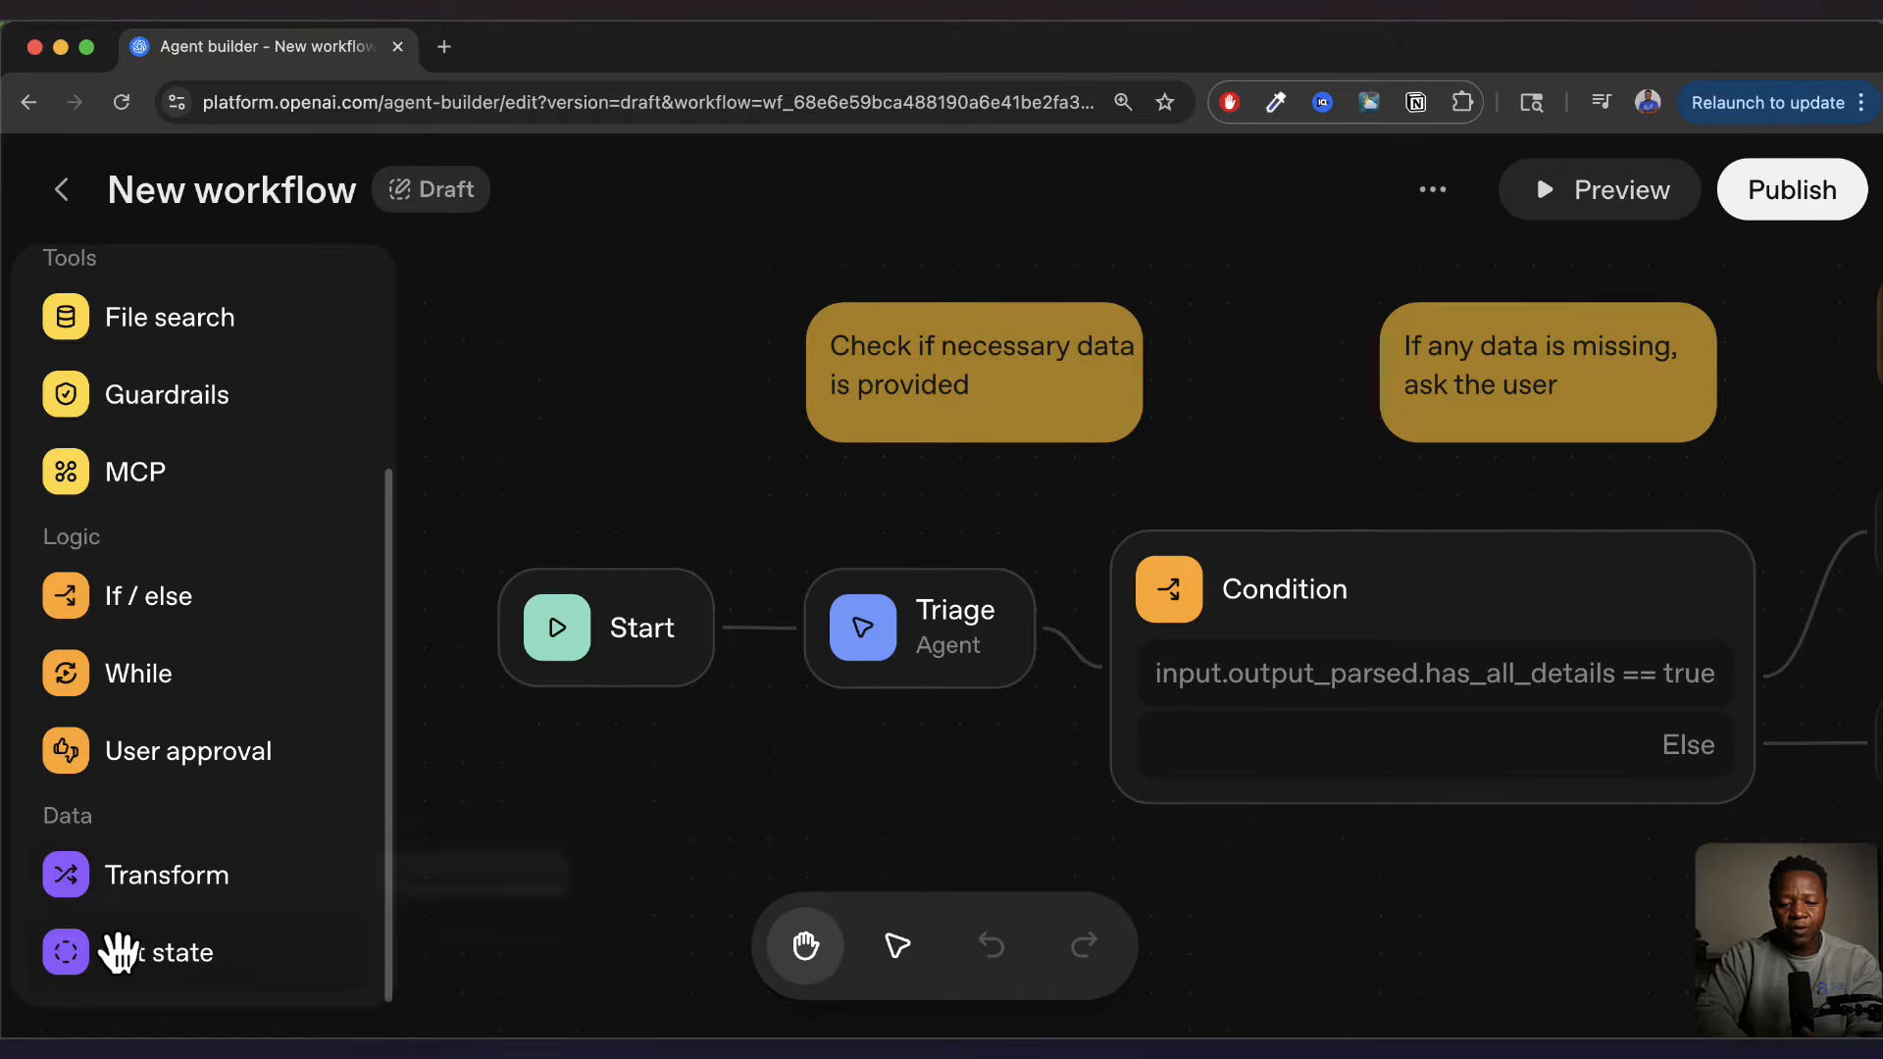
{"action": "scroll", "coordinate": [172, 641], "scroll_direction": "up", "scroll_amount": 5}
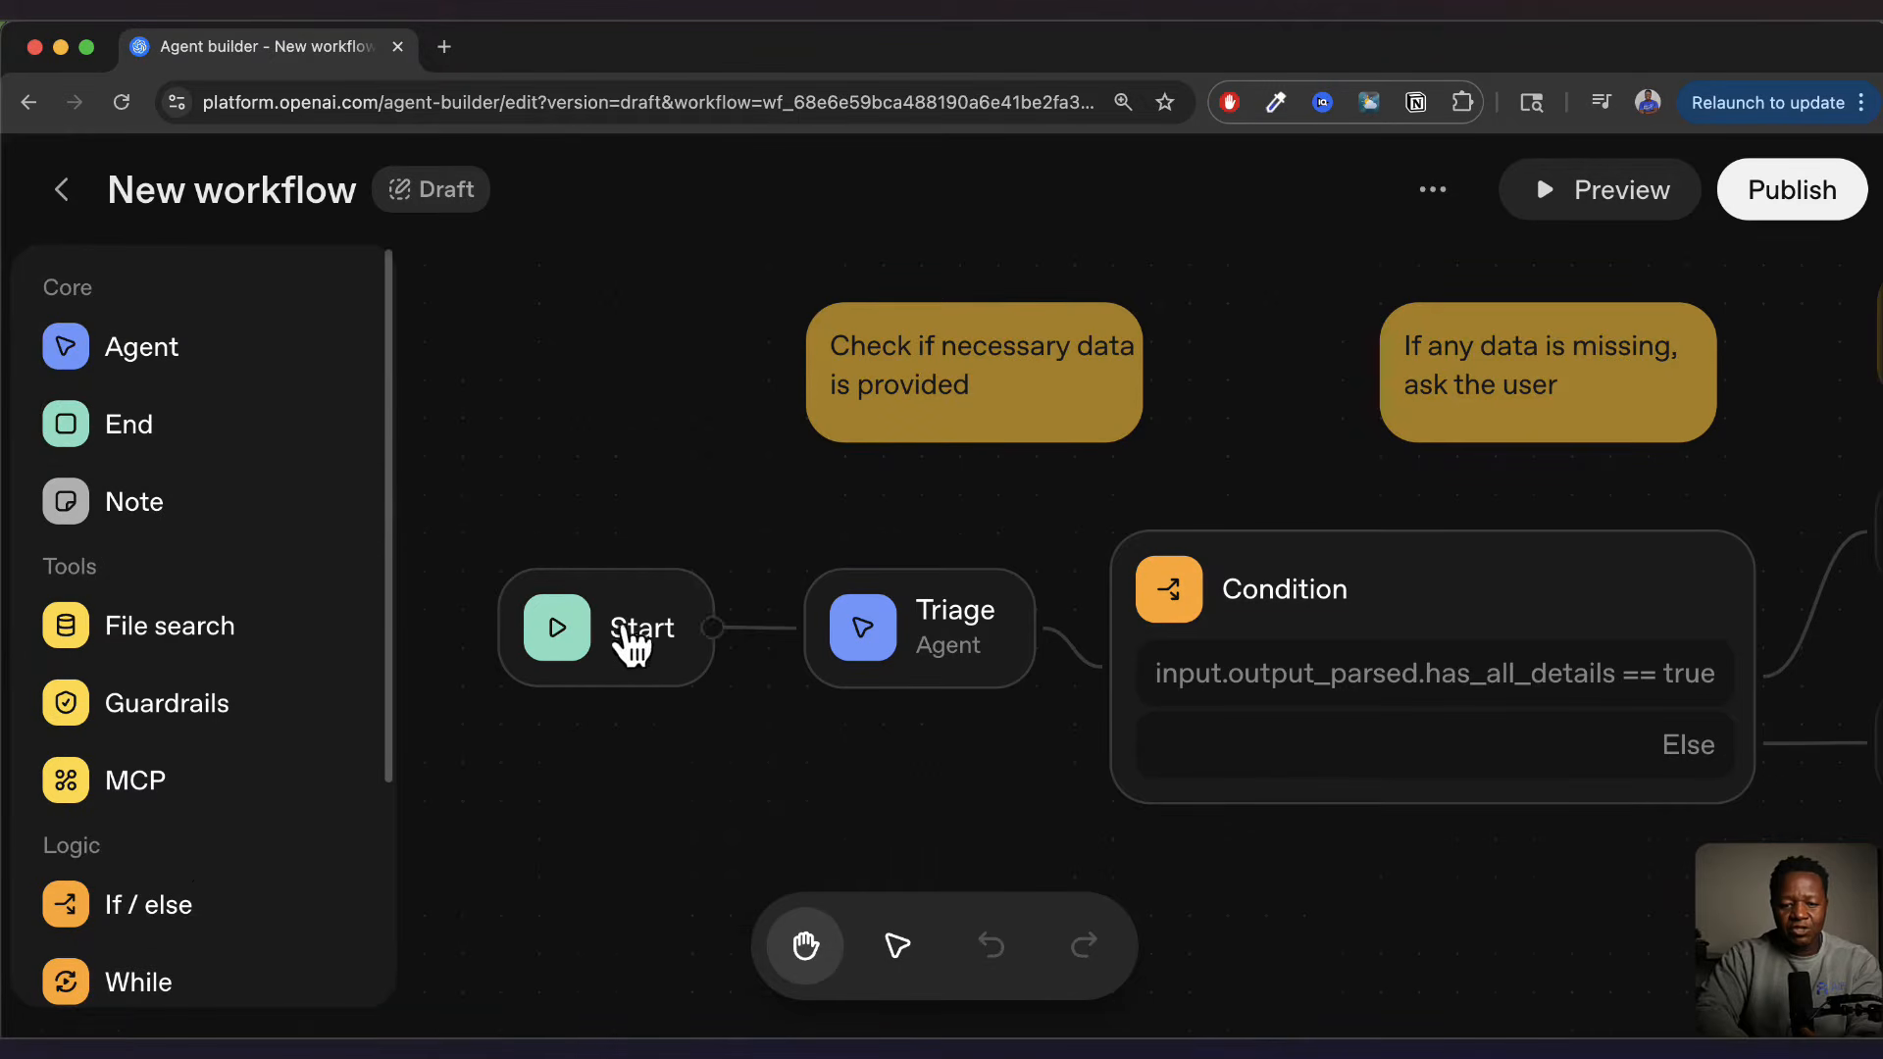
Replace the text of the note above the Triage node with "This is a new note!"
{"action": "scroll", "coordinate": [939, 769], "scroll_direction": "up", "scroll_amount": 2}
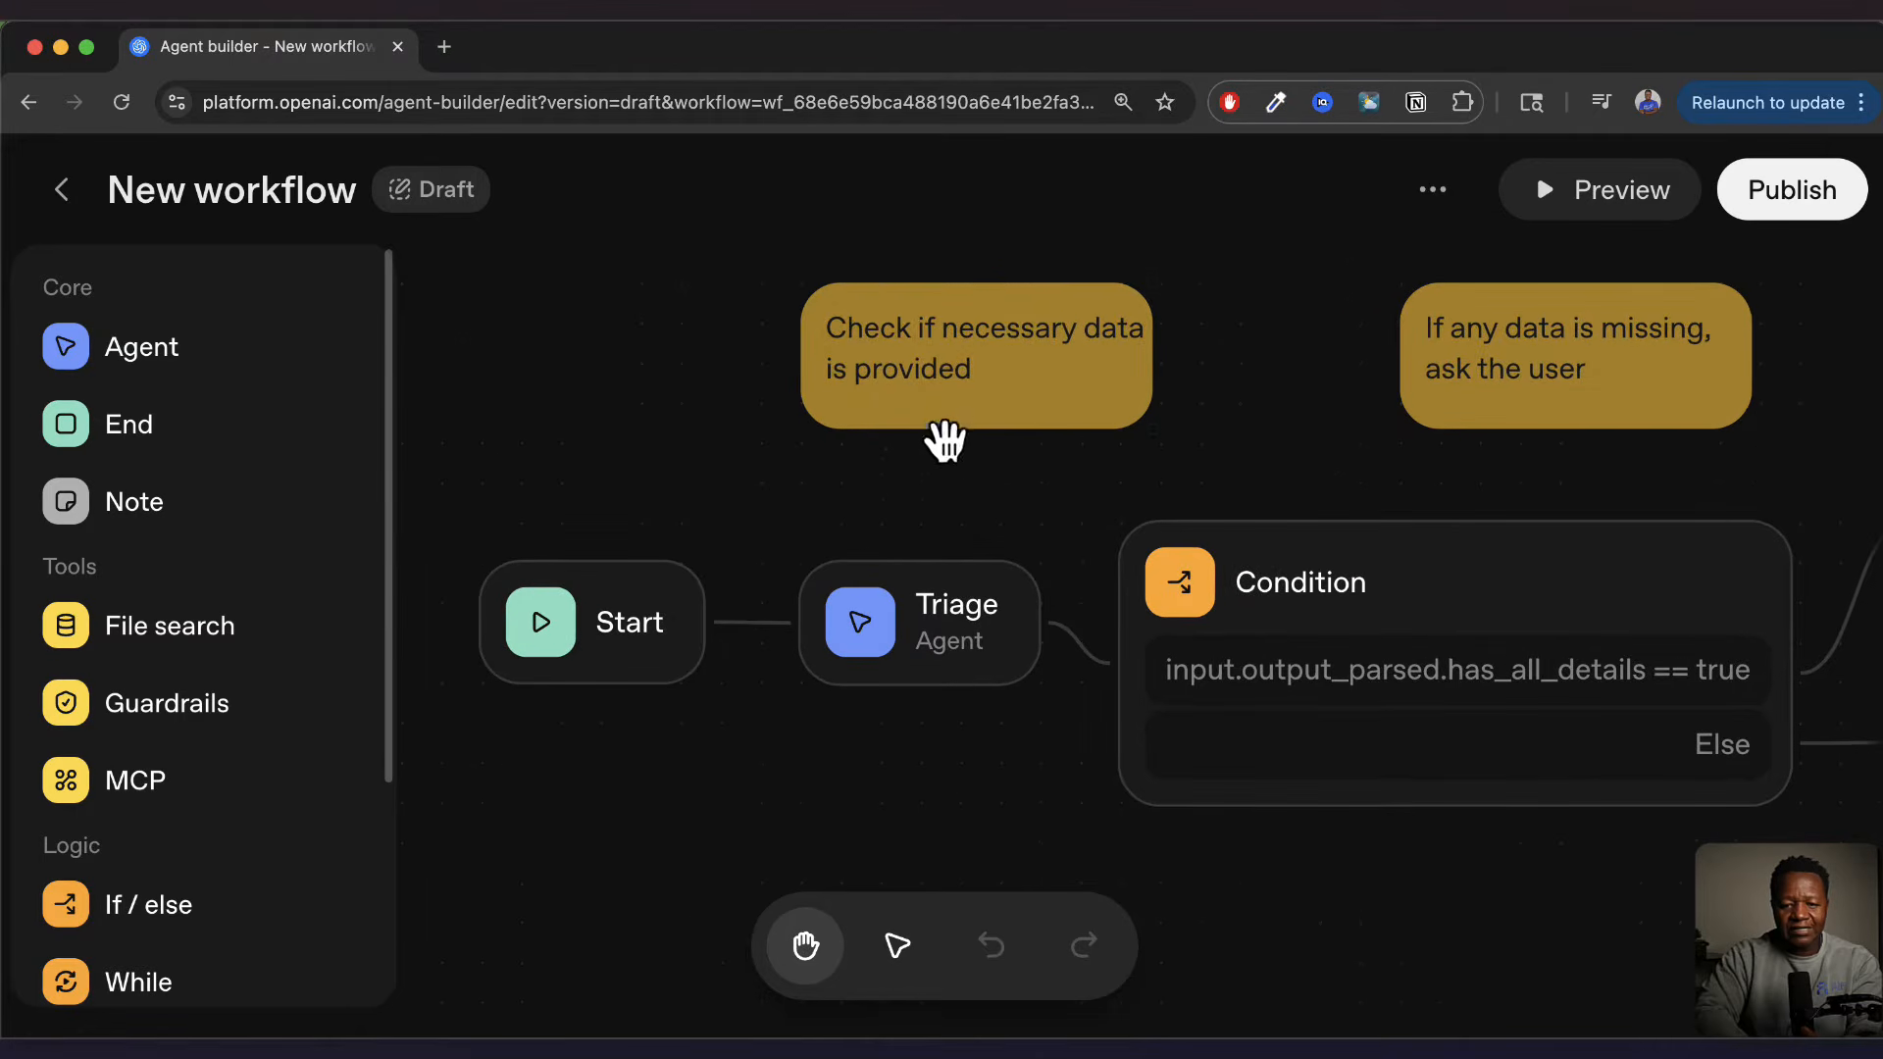
{"action": "left_click", "coordinate": [915, 337]}
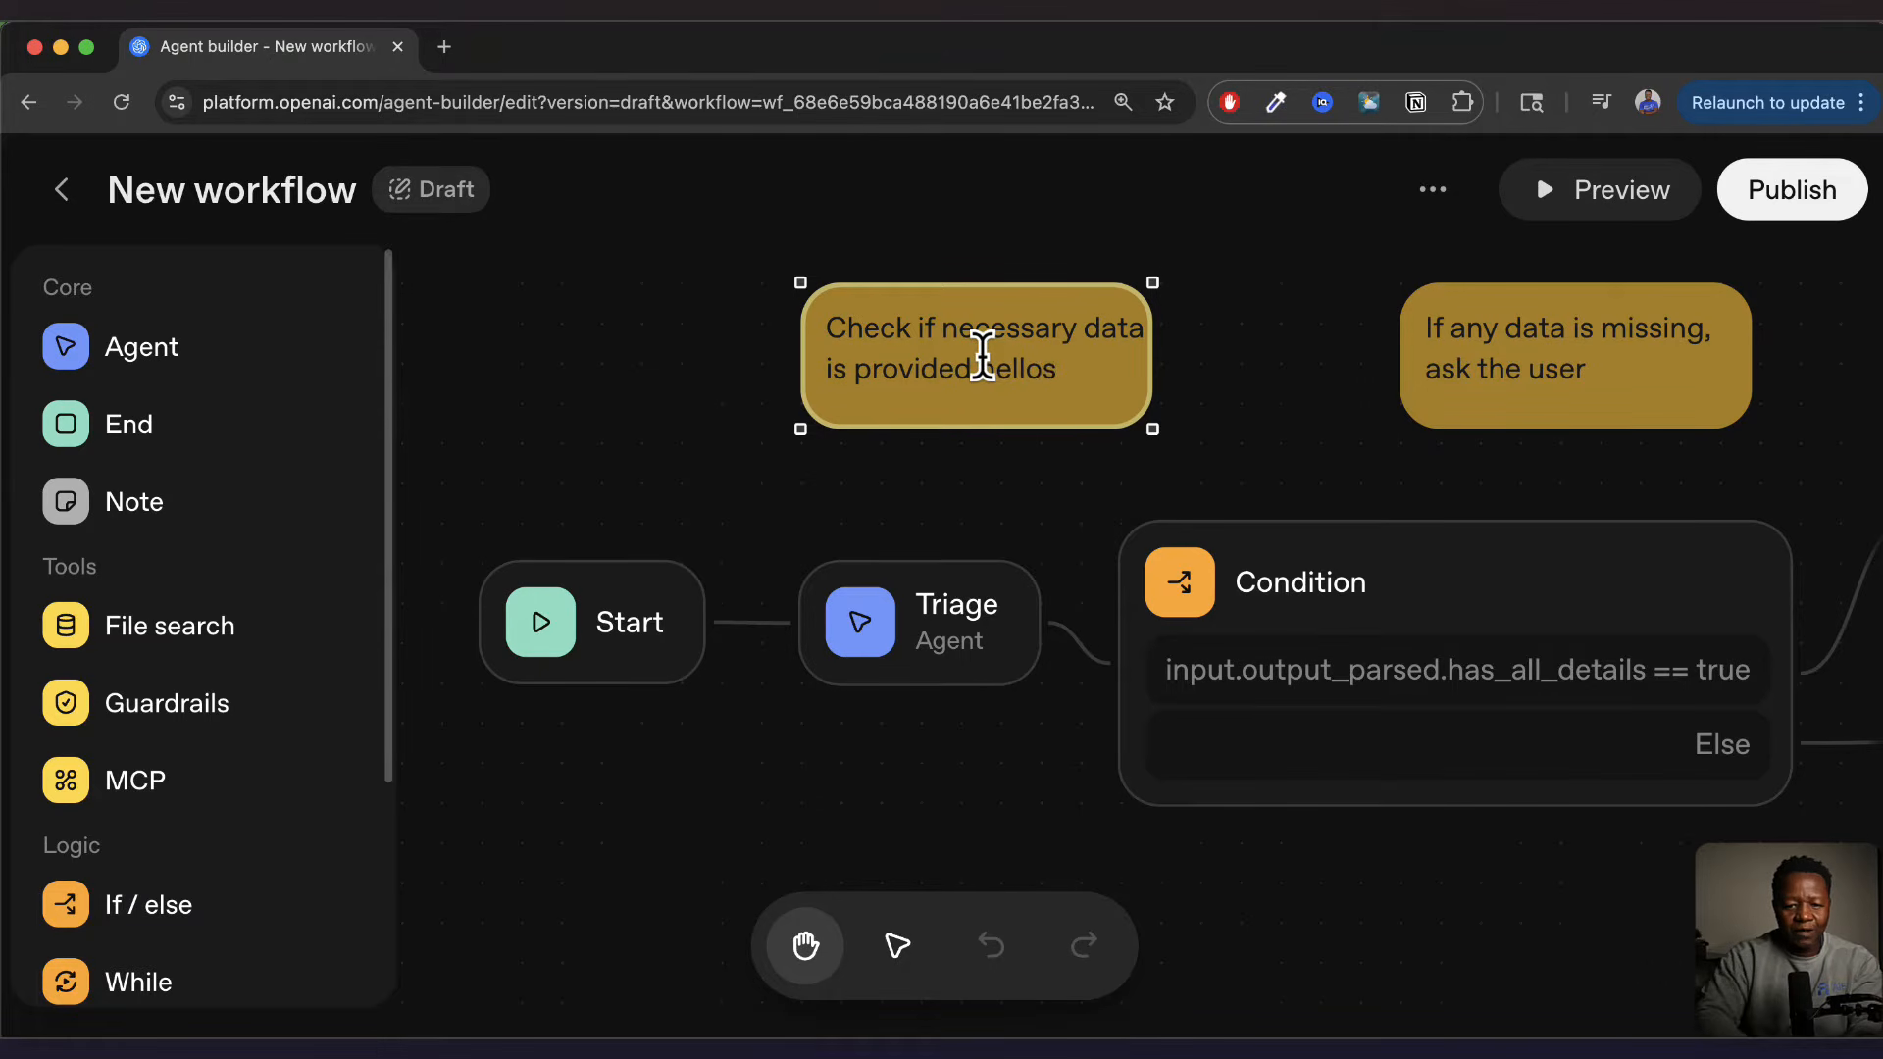
{"action": "key", "text": "BackSpace"}
{"action": "left_click_drag", "start_coordinate": [1046, 364], "coordinate": [829, 344]}
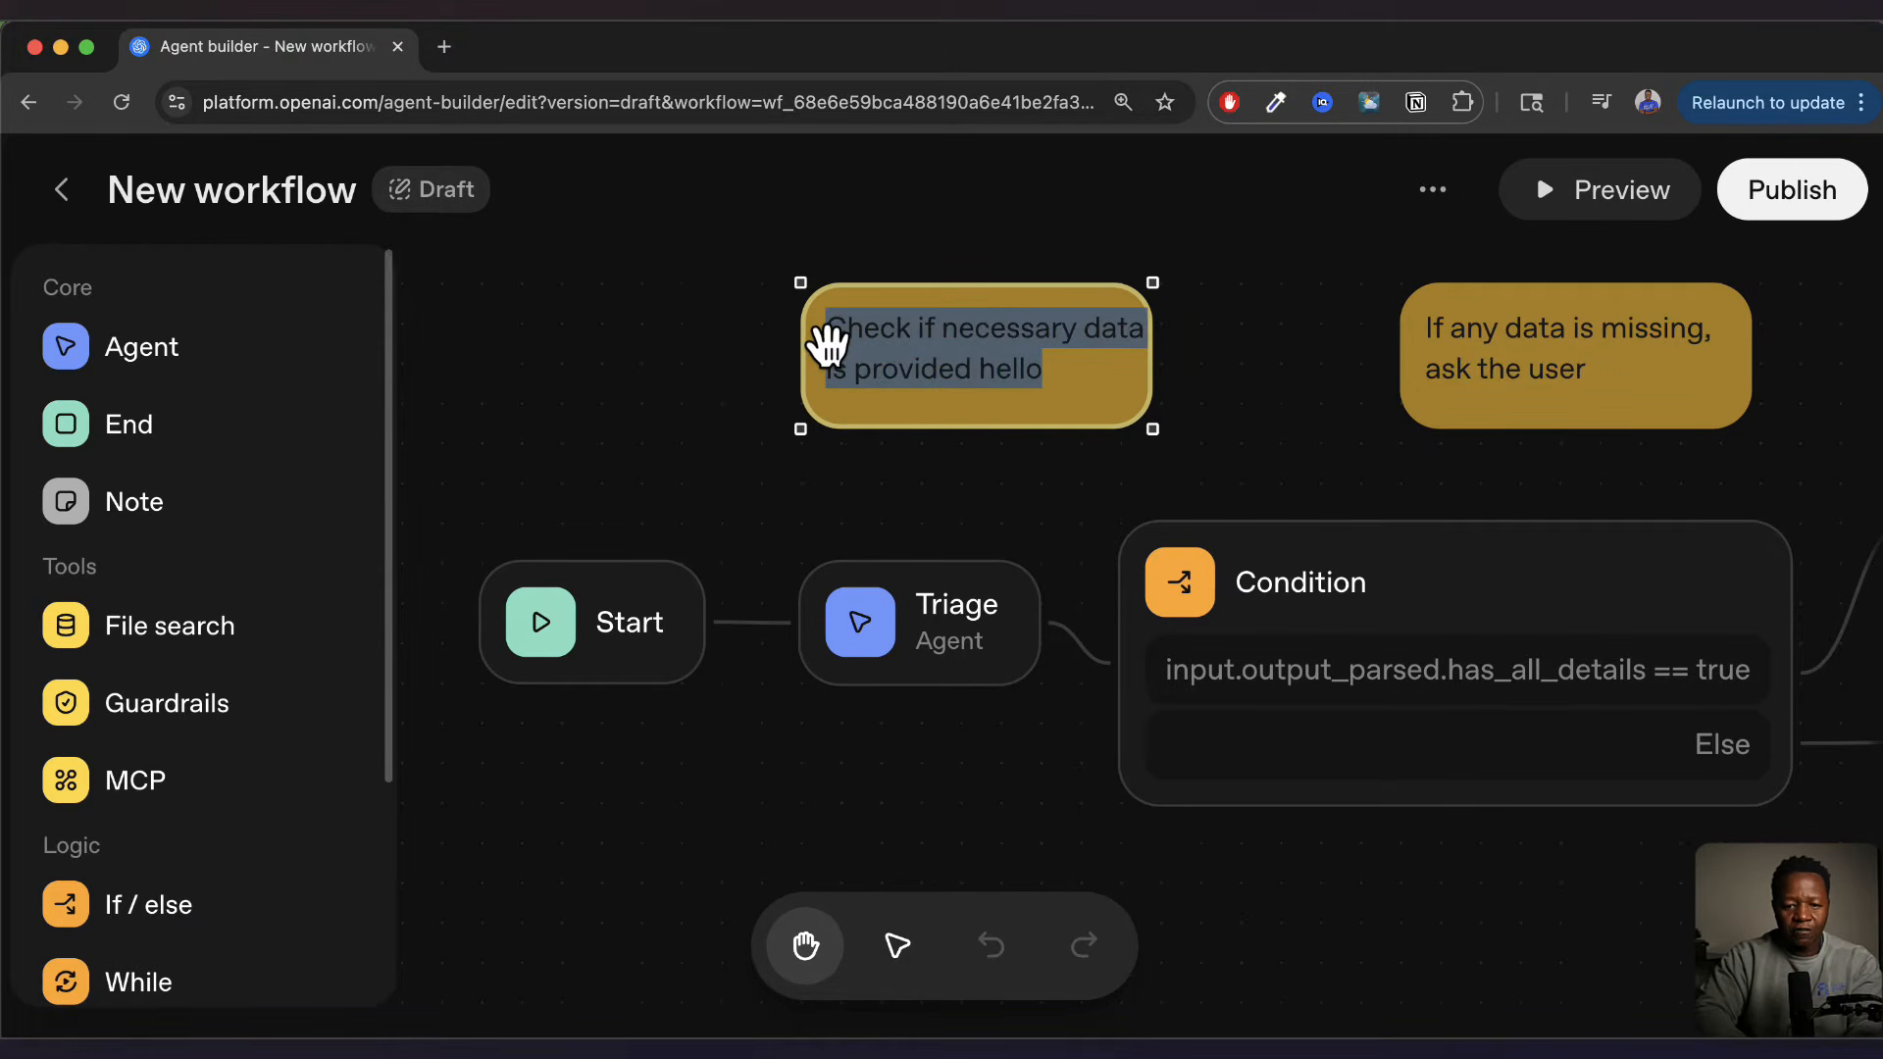
{"action": "type", "text": "This is a new note!"}
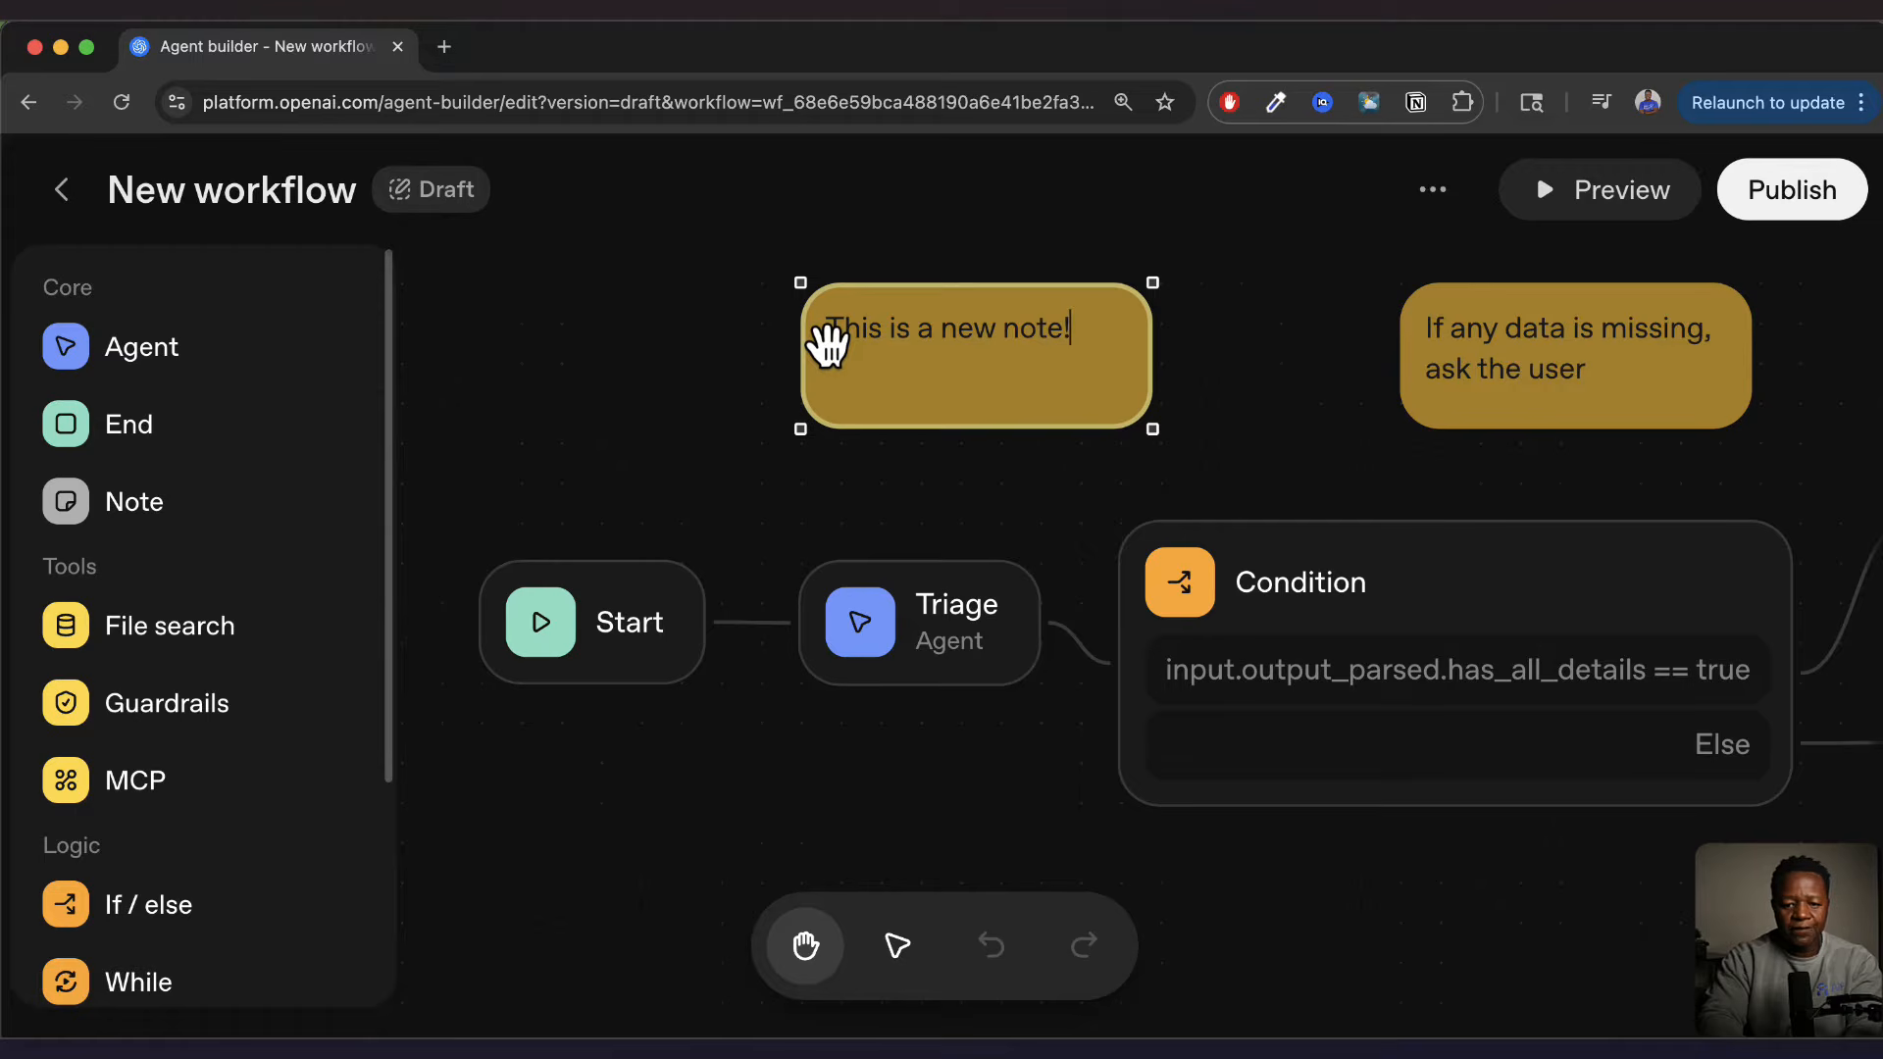
{"action": "left_click", "coordinate": [820, 506]}
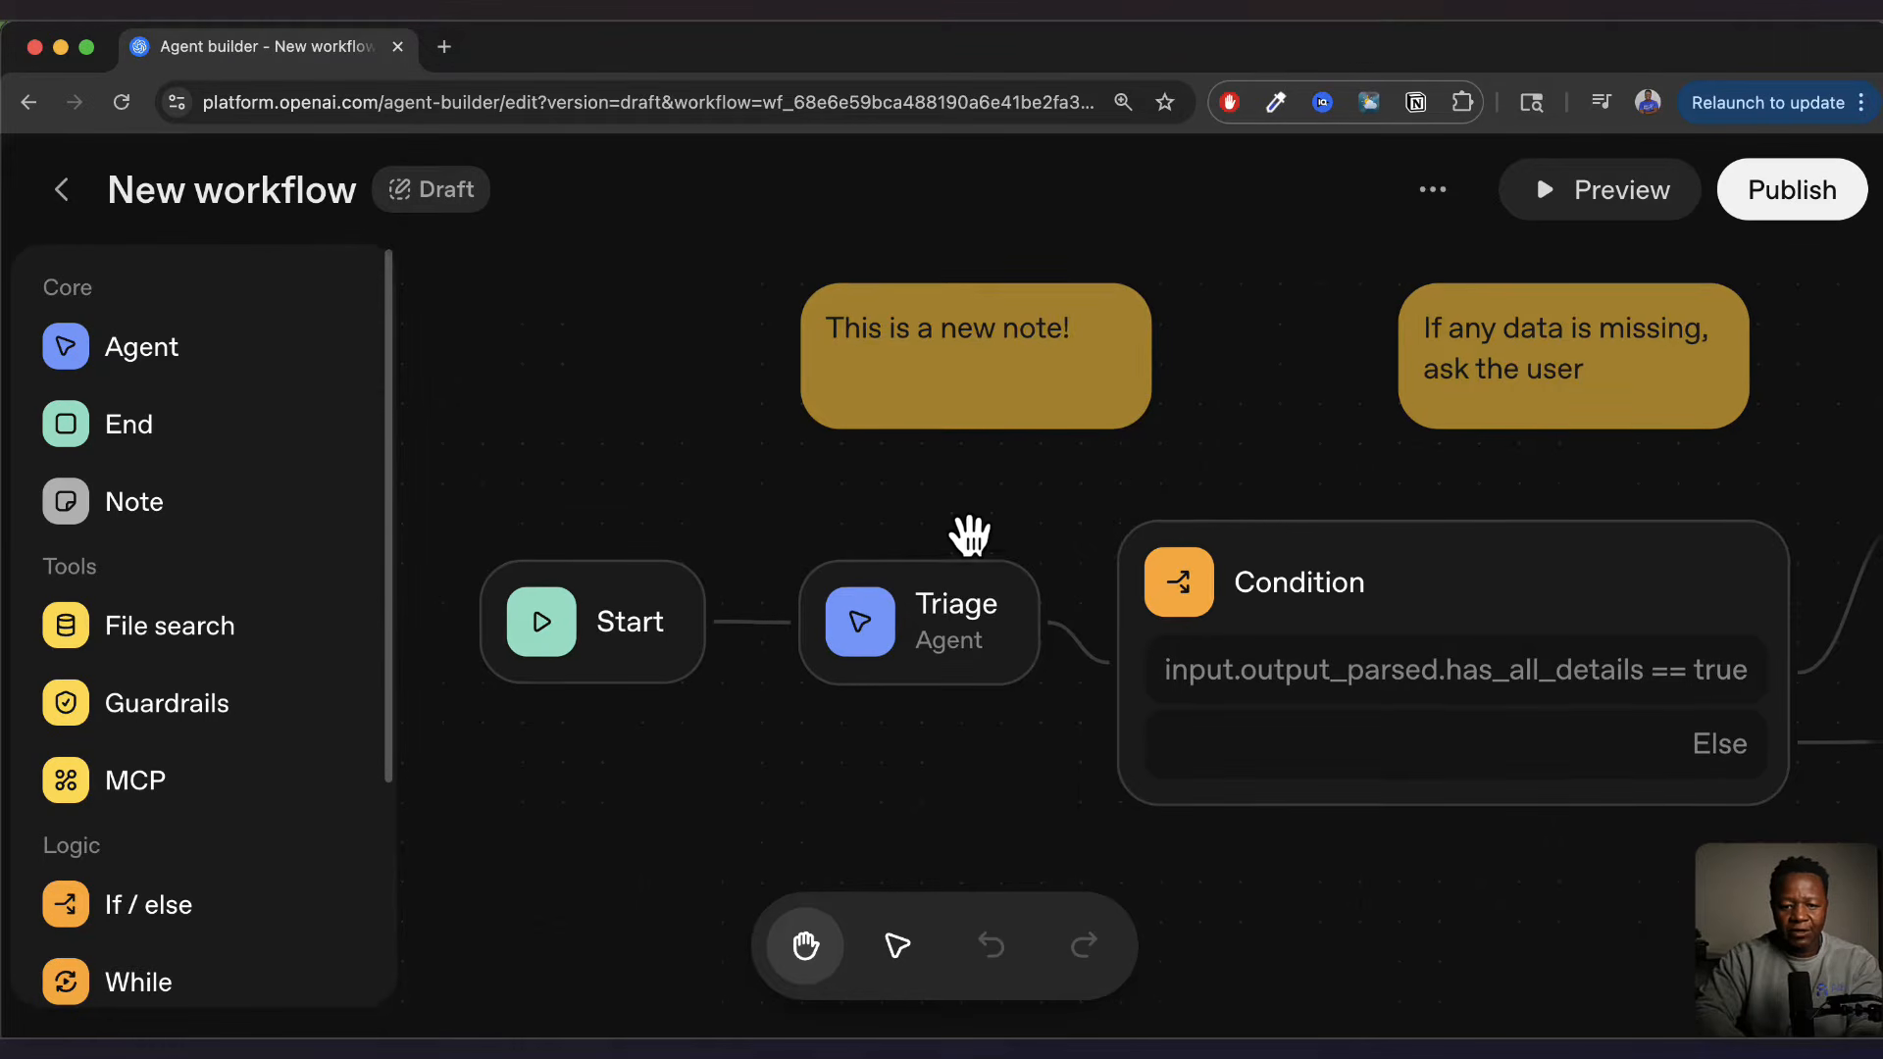
Delete the "This is a new note!" note above the Triage node and undo the deletion
{"action": "left_click", "coordinate": [1536, 327]}
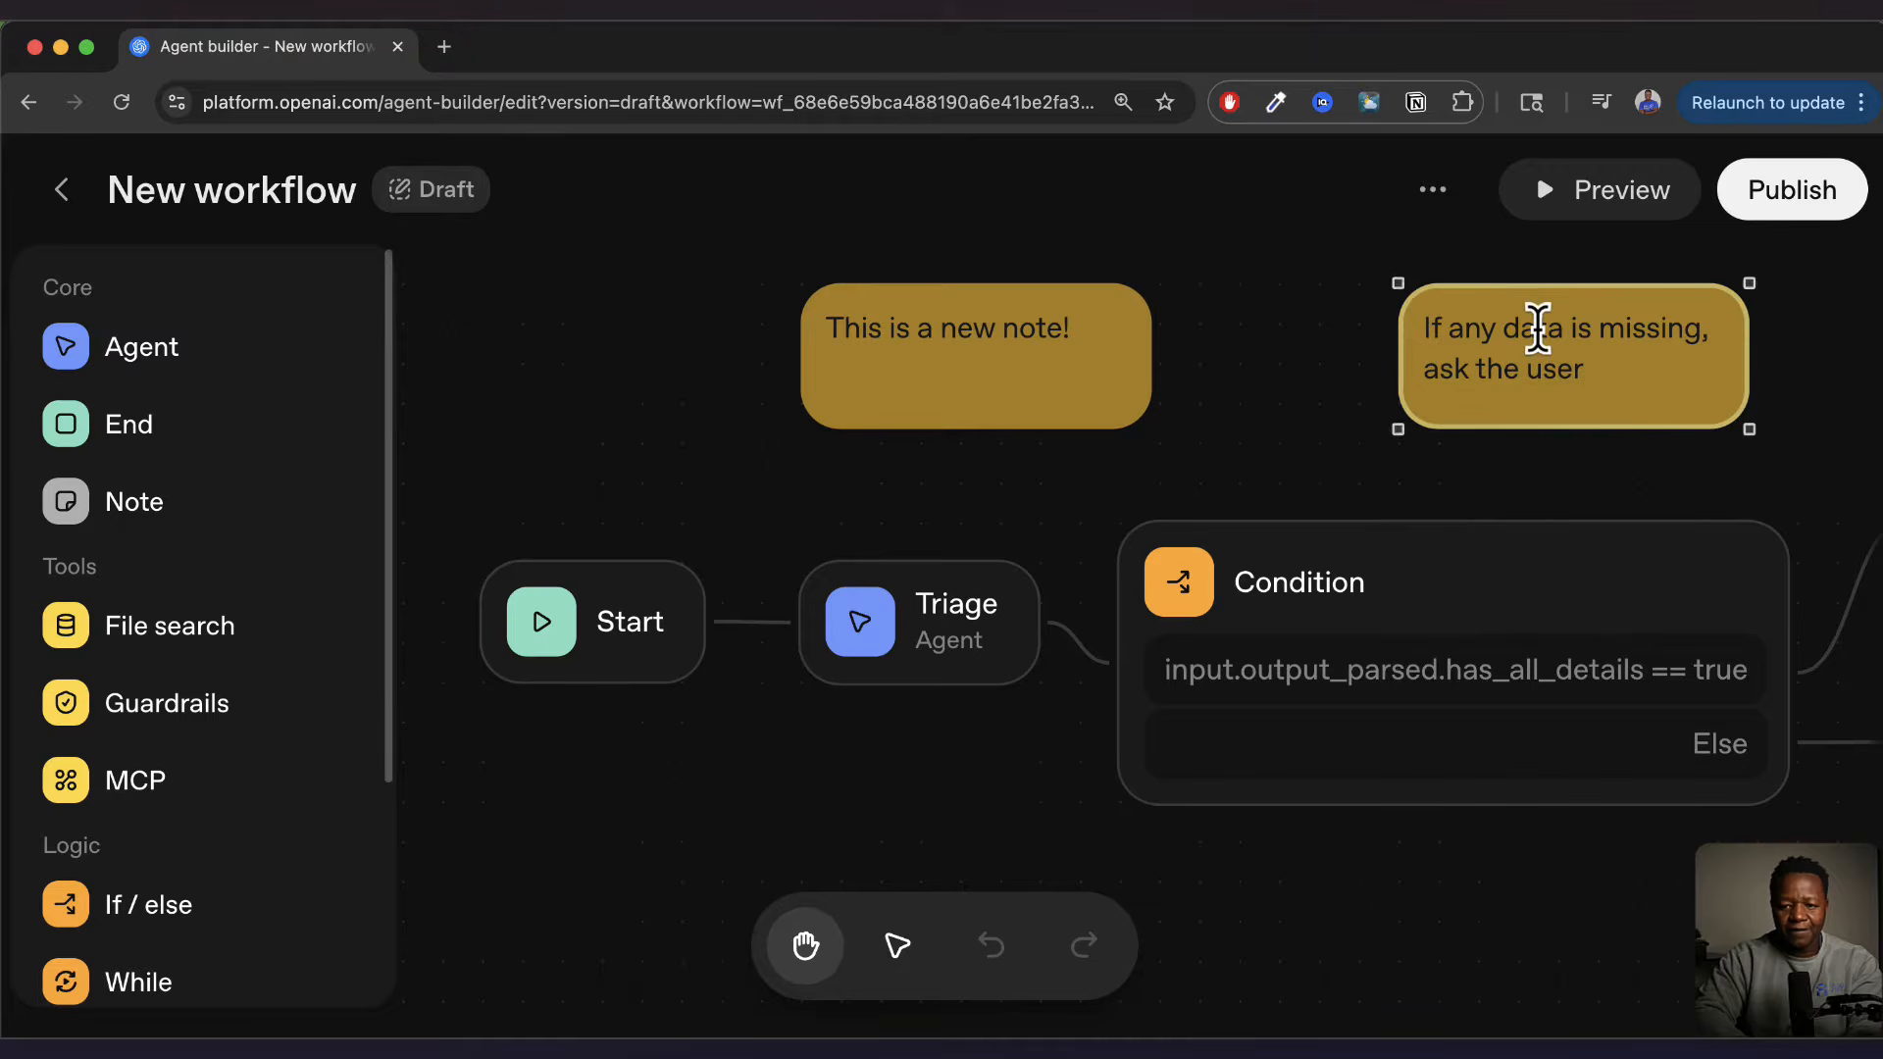
{"action": "left_click", "coordinate": [1020, 310]}
{"action": "key", "text": "BackSpace"}
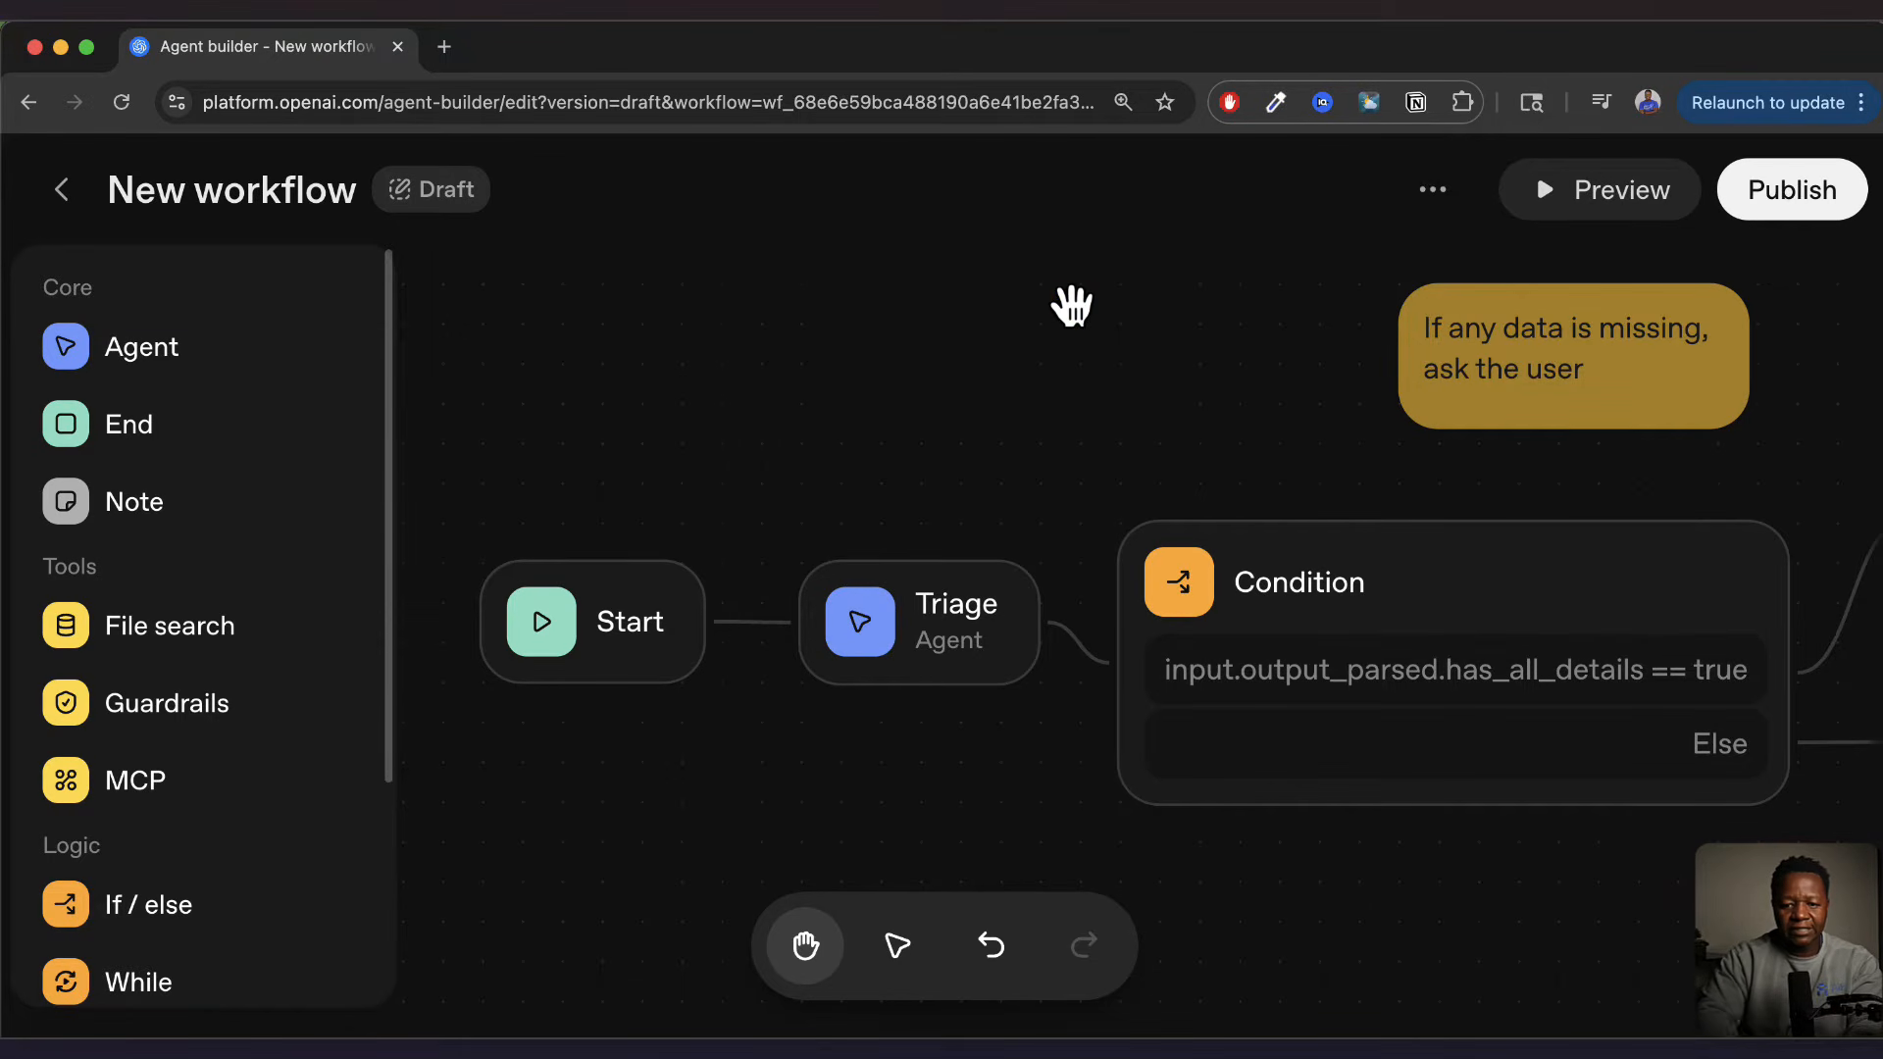
{"action": "key", "text": "super+z"}
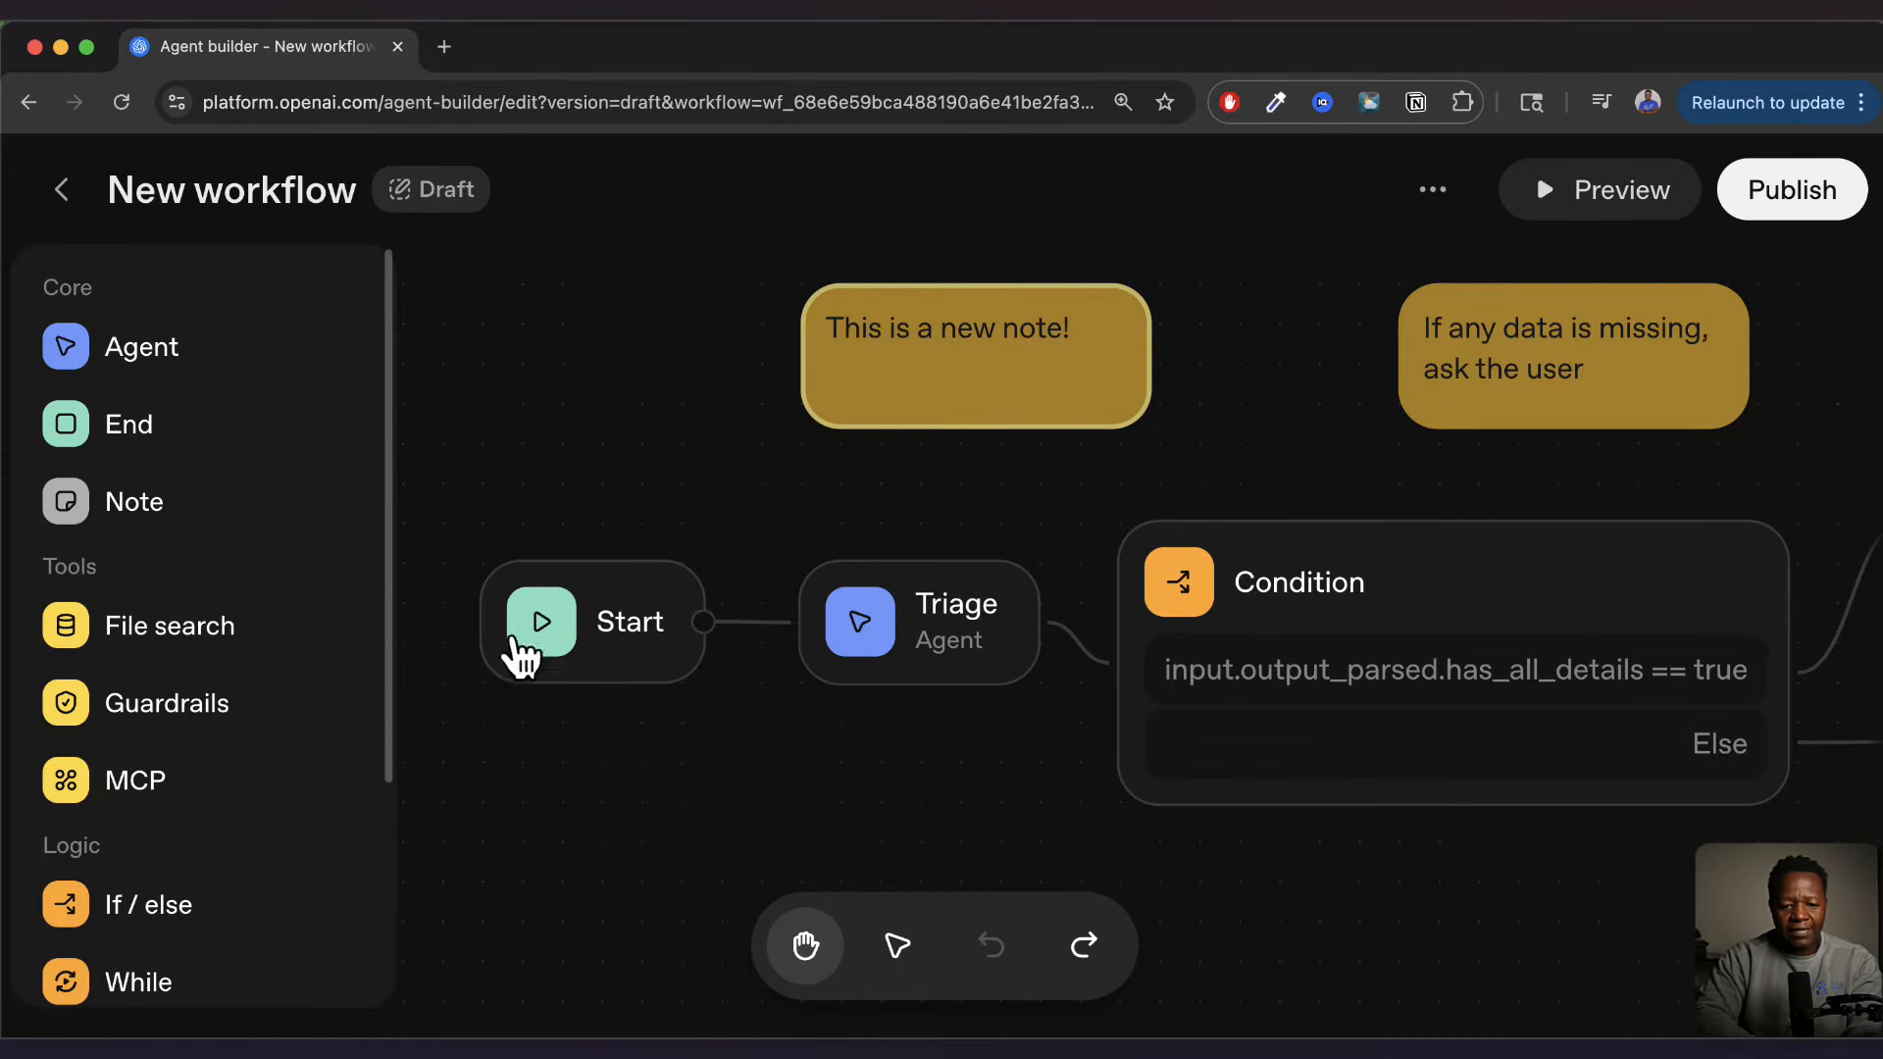
Open the Start node's settings and read the Start section of its node reference documentation in a separate tab
{"action": "scroll", "coordinate": [635, 724], "scroll_direction": "up", "scroll_amount": 1}
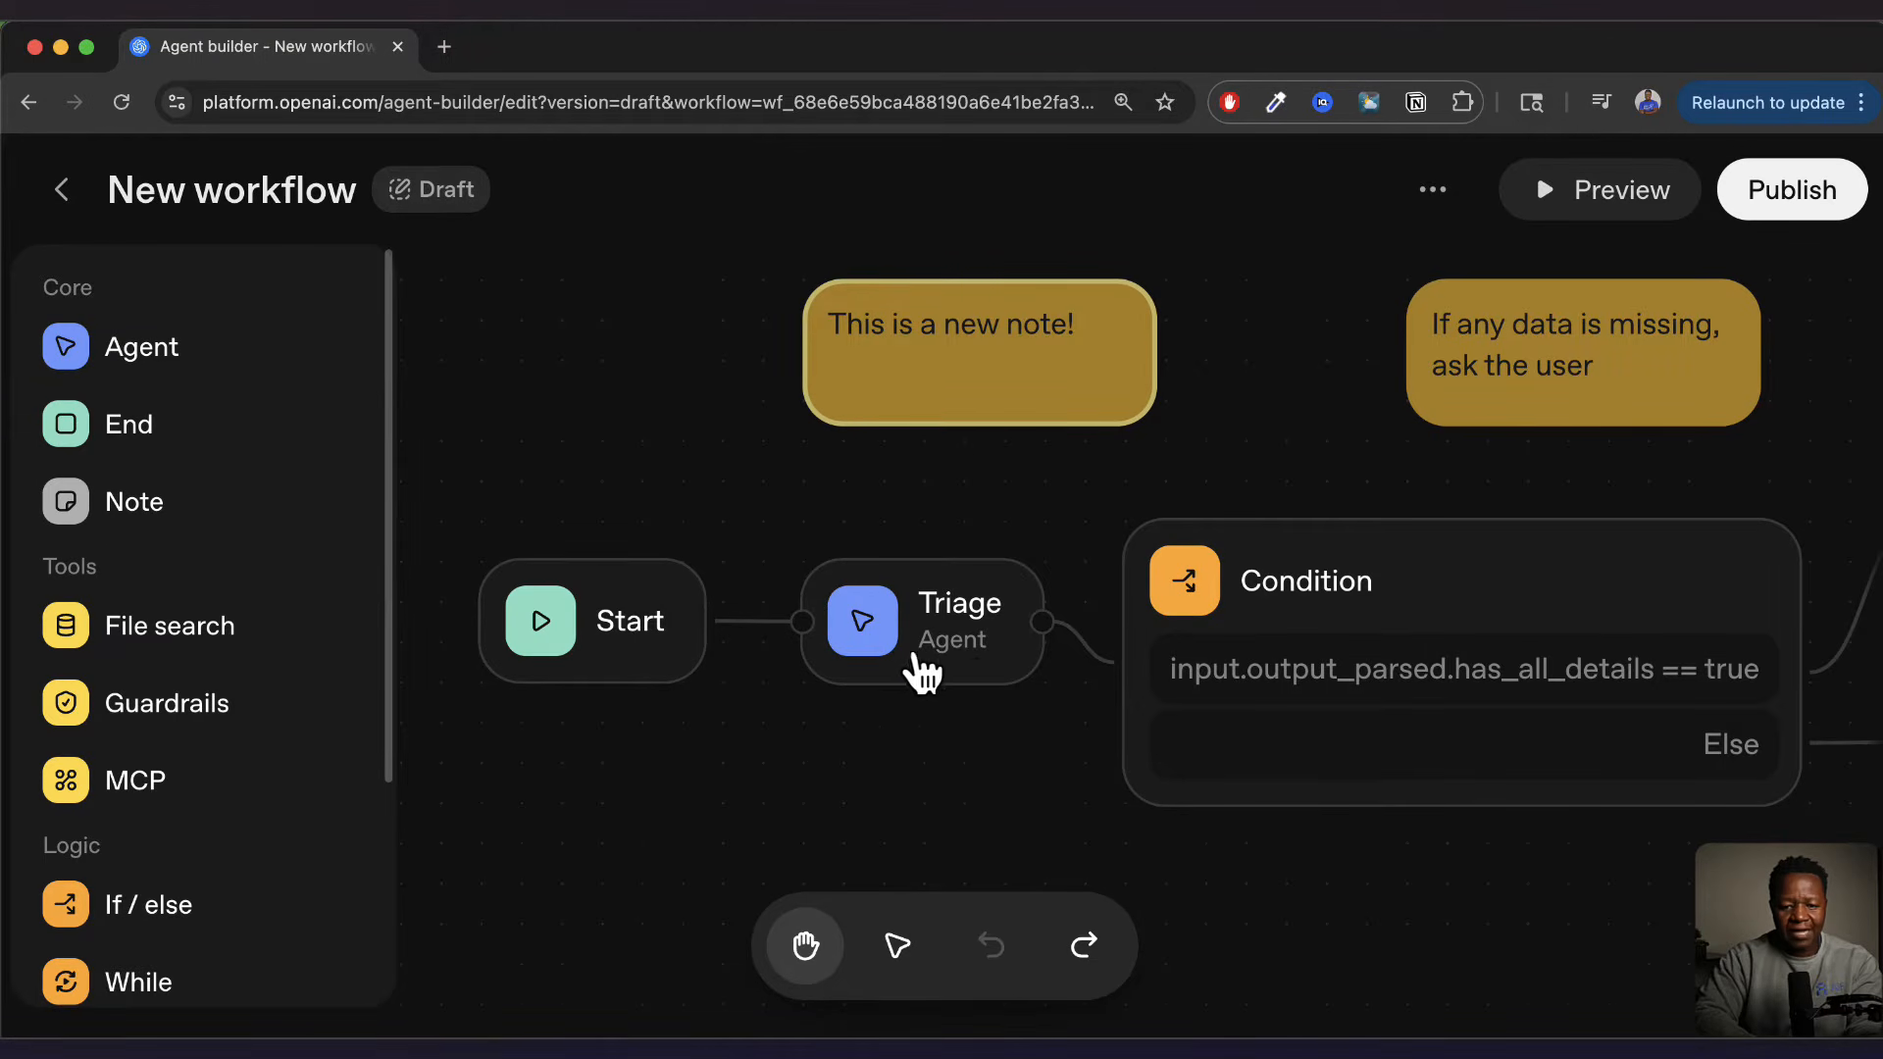
{"action": "left_click", "coordinate": [663, 616]}
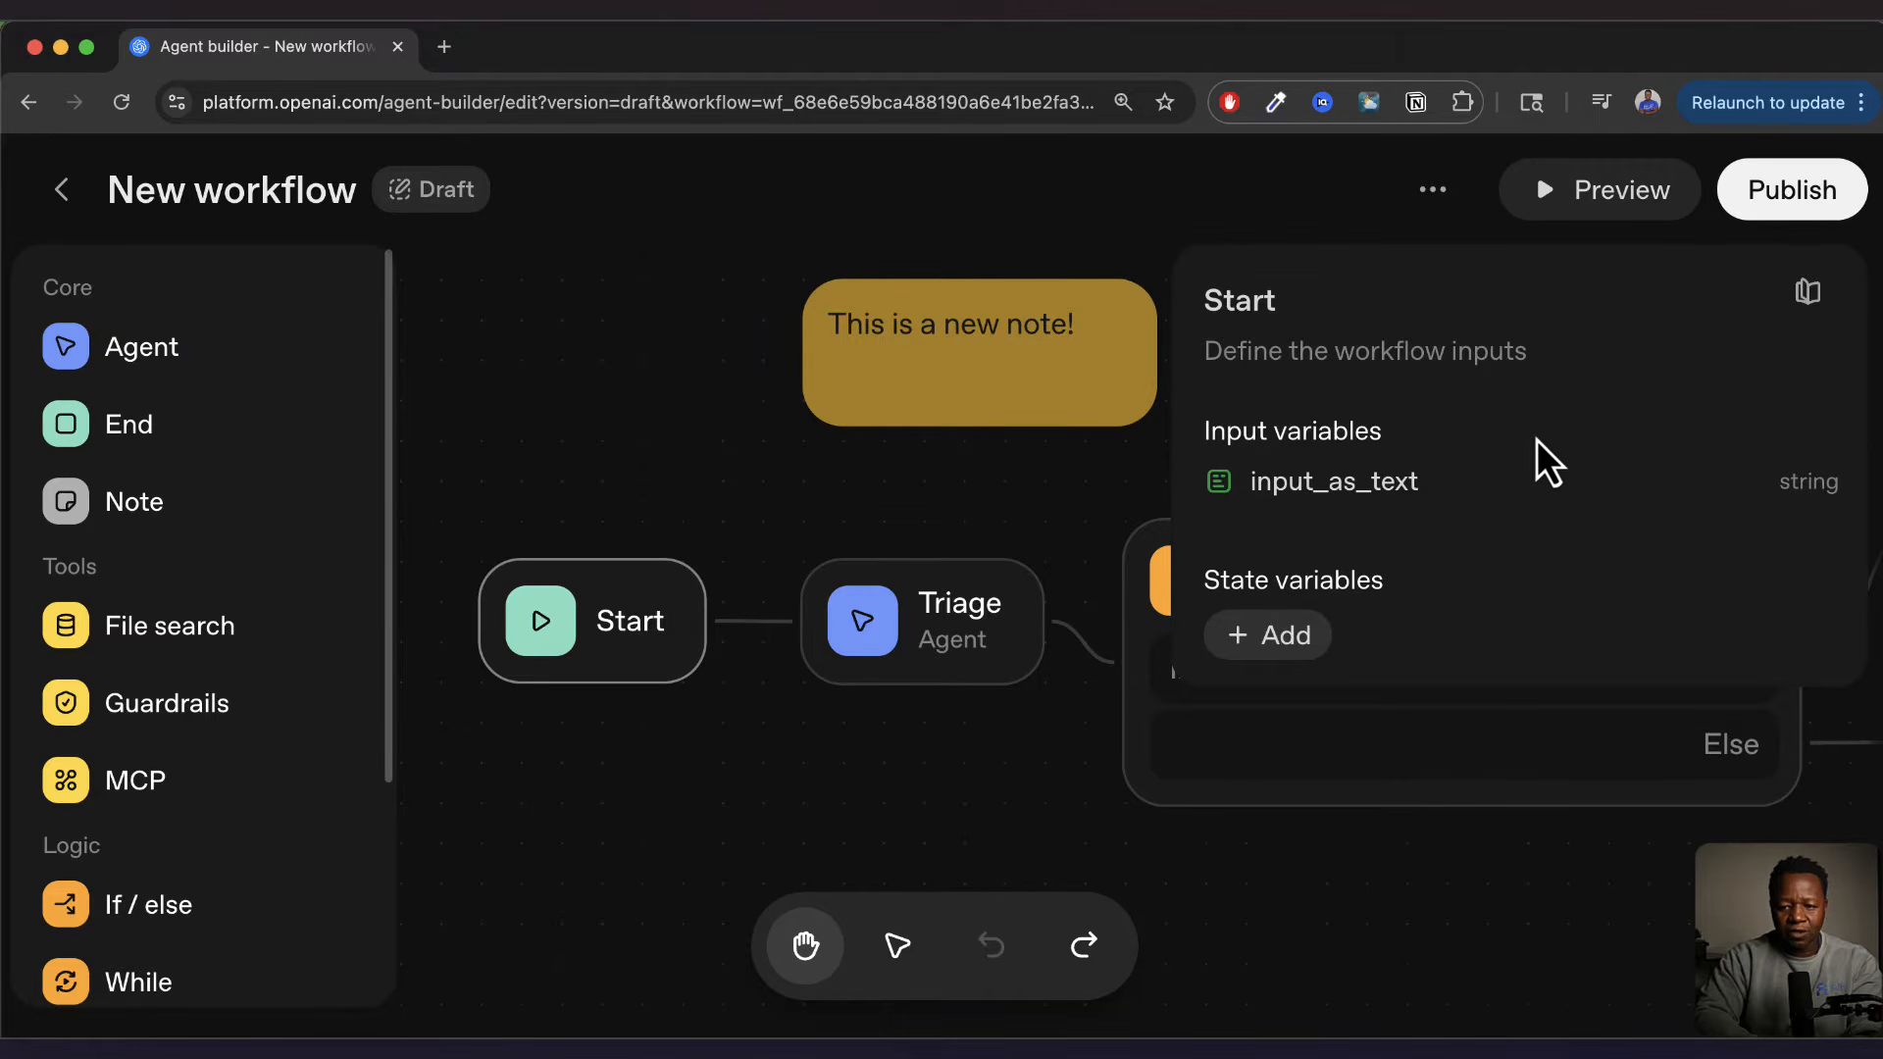
{"action": "right_click", "coordinate": [1812, 314]}
{"action": "left_click", "coordinate": [1834, 324]}
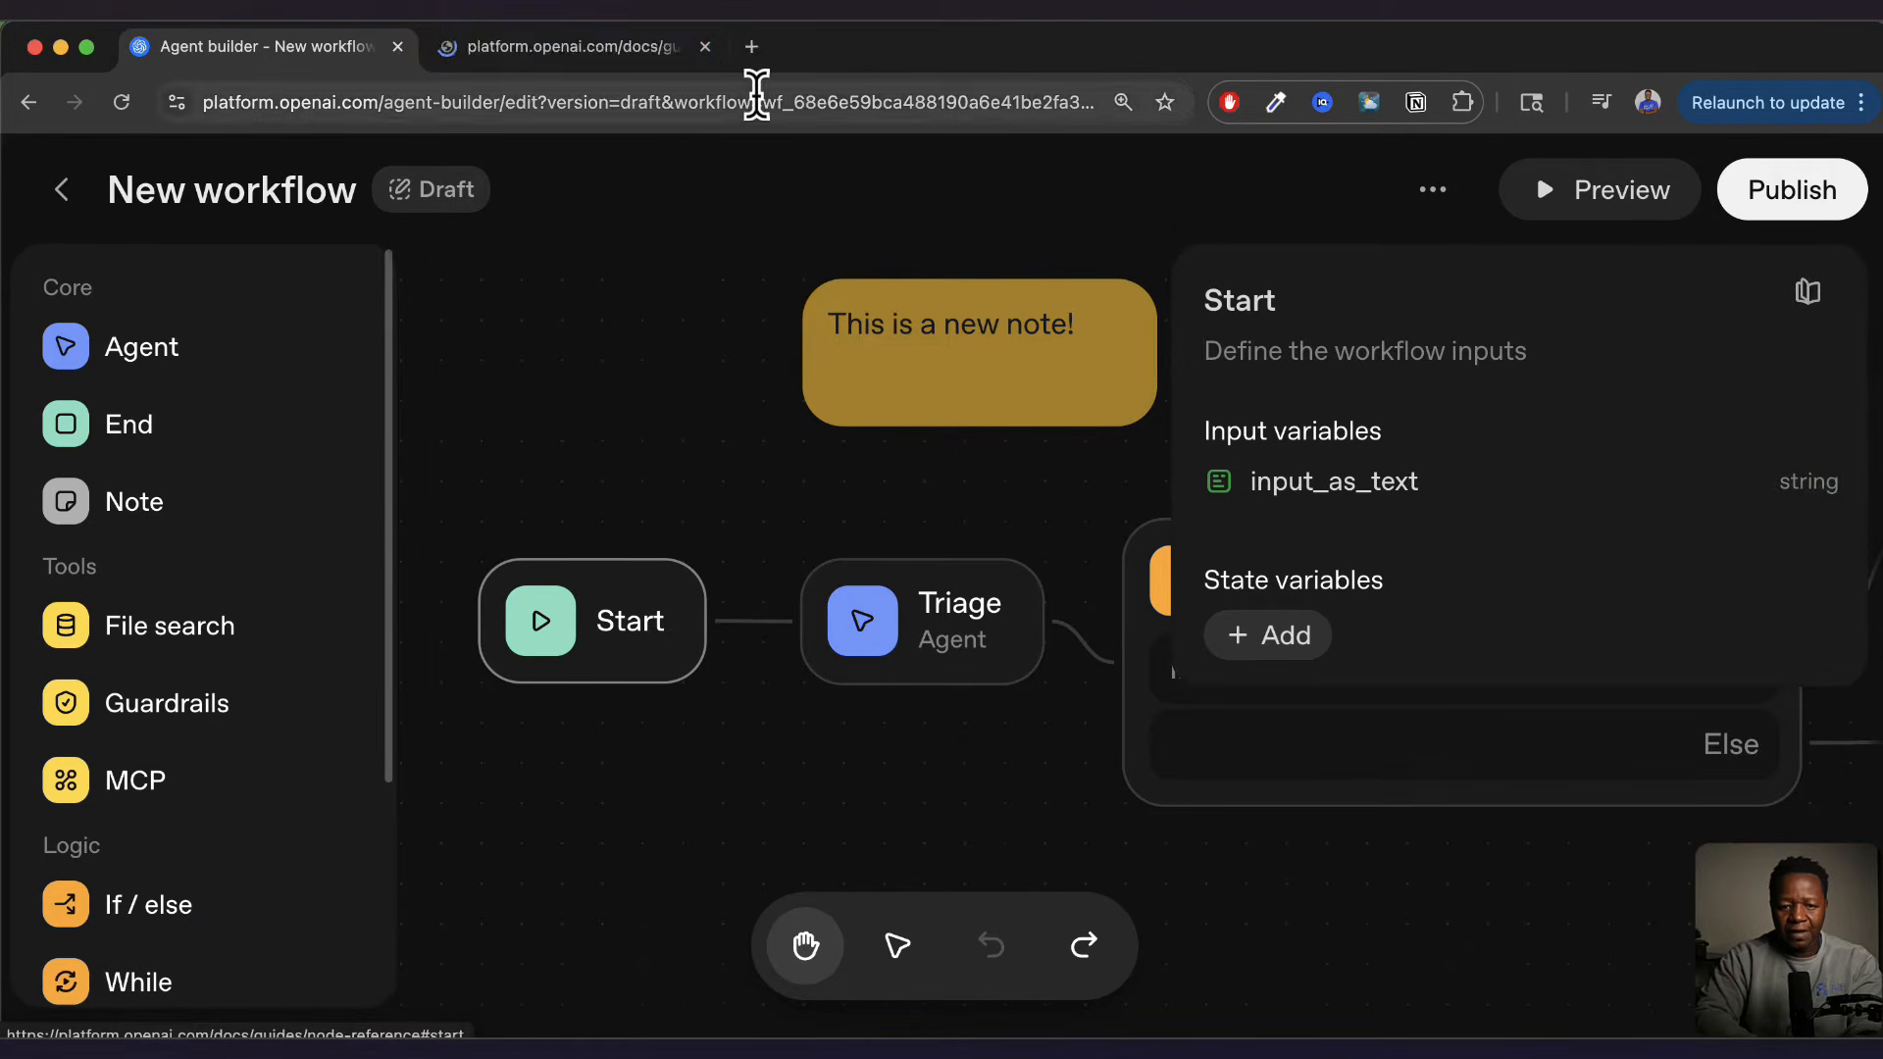
{"action": "left_click", "coordinate": [597, 61]}
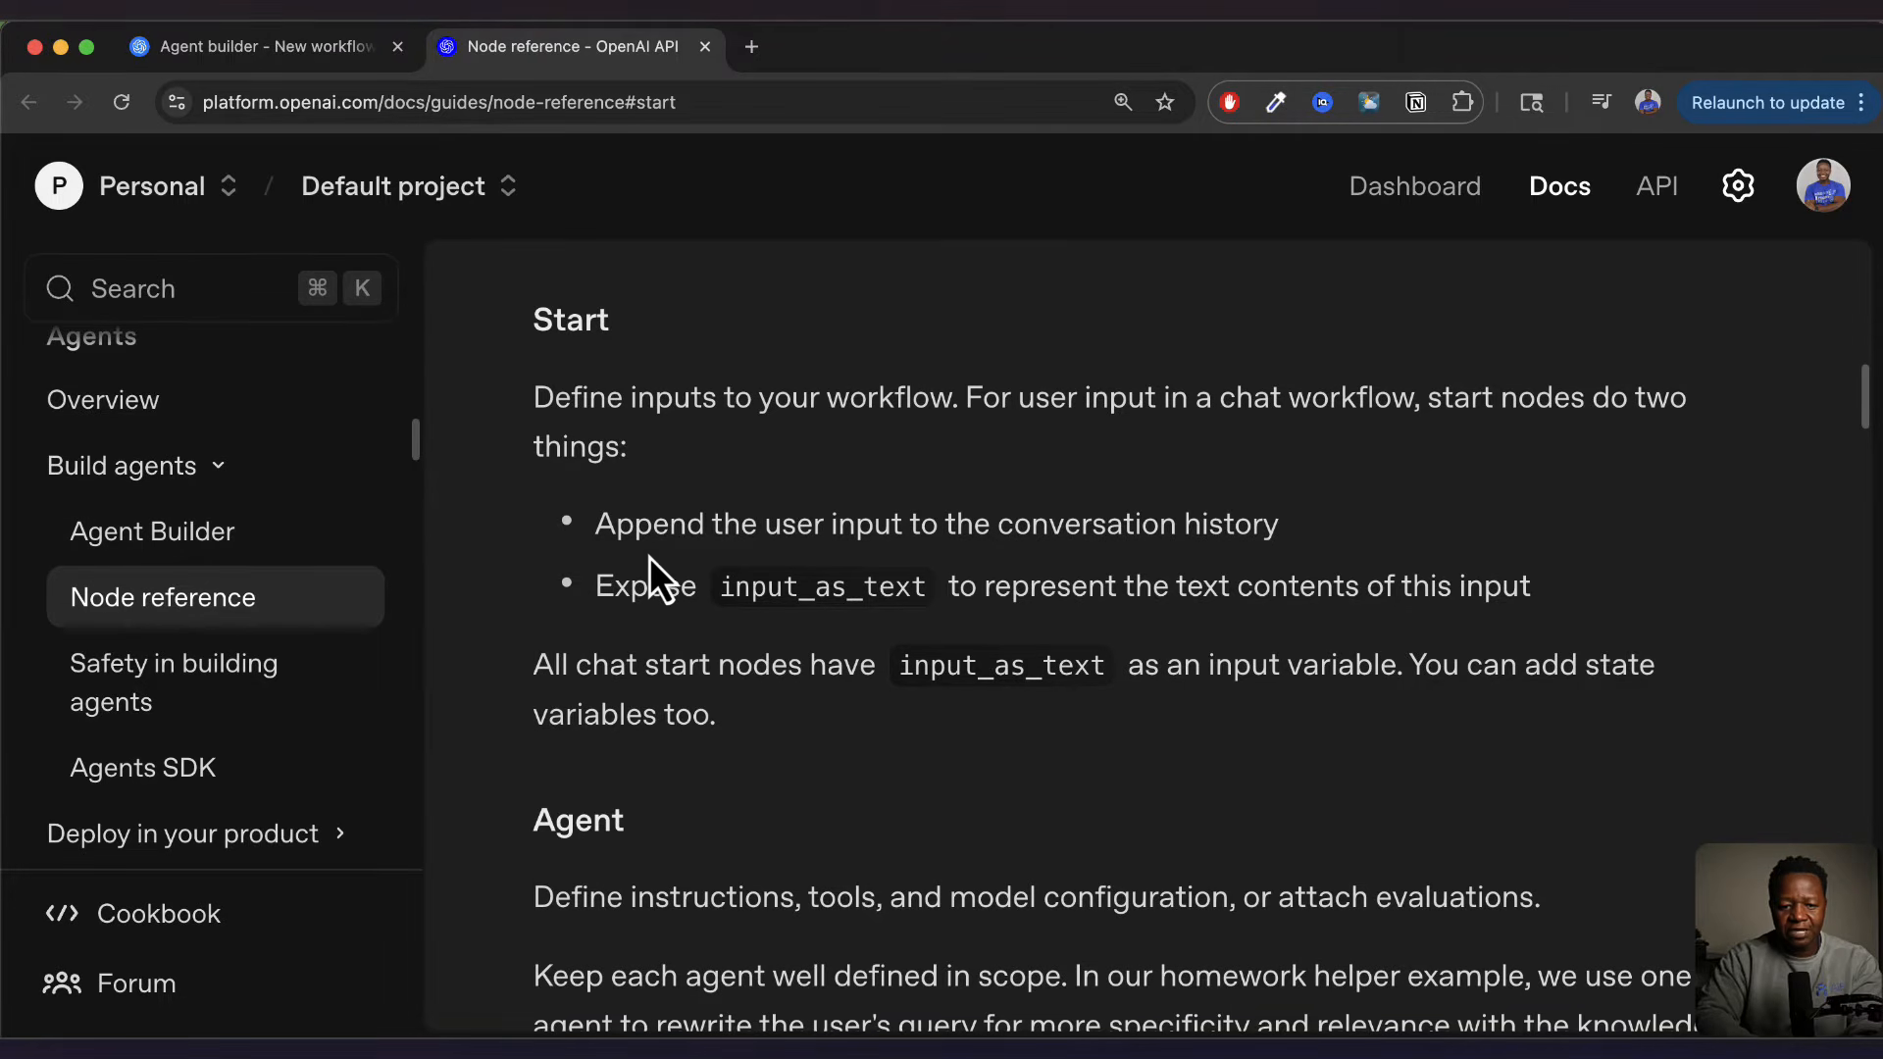
{"action": "left_click_drag", "start_coordinate": [558, 407], "coordinate": [880, 749]}
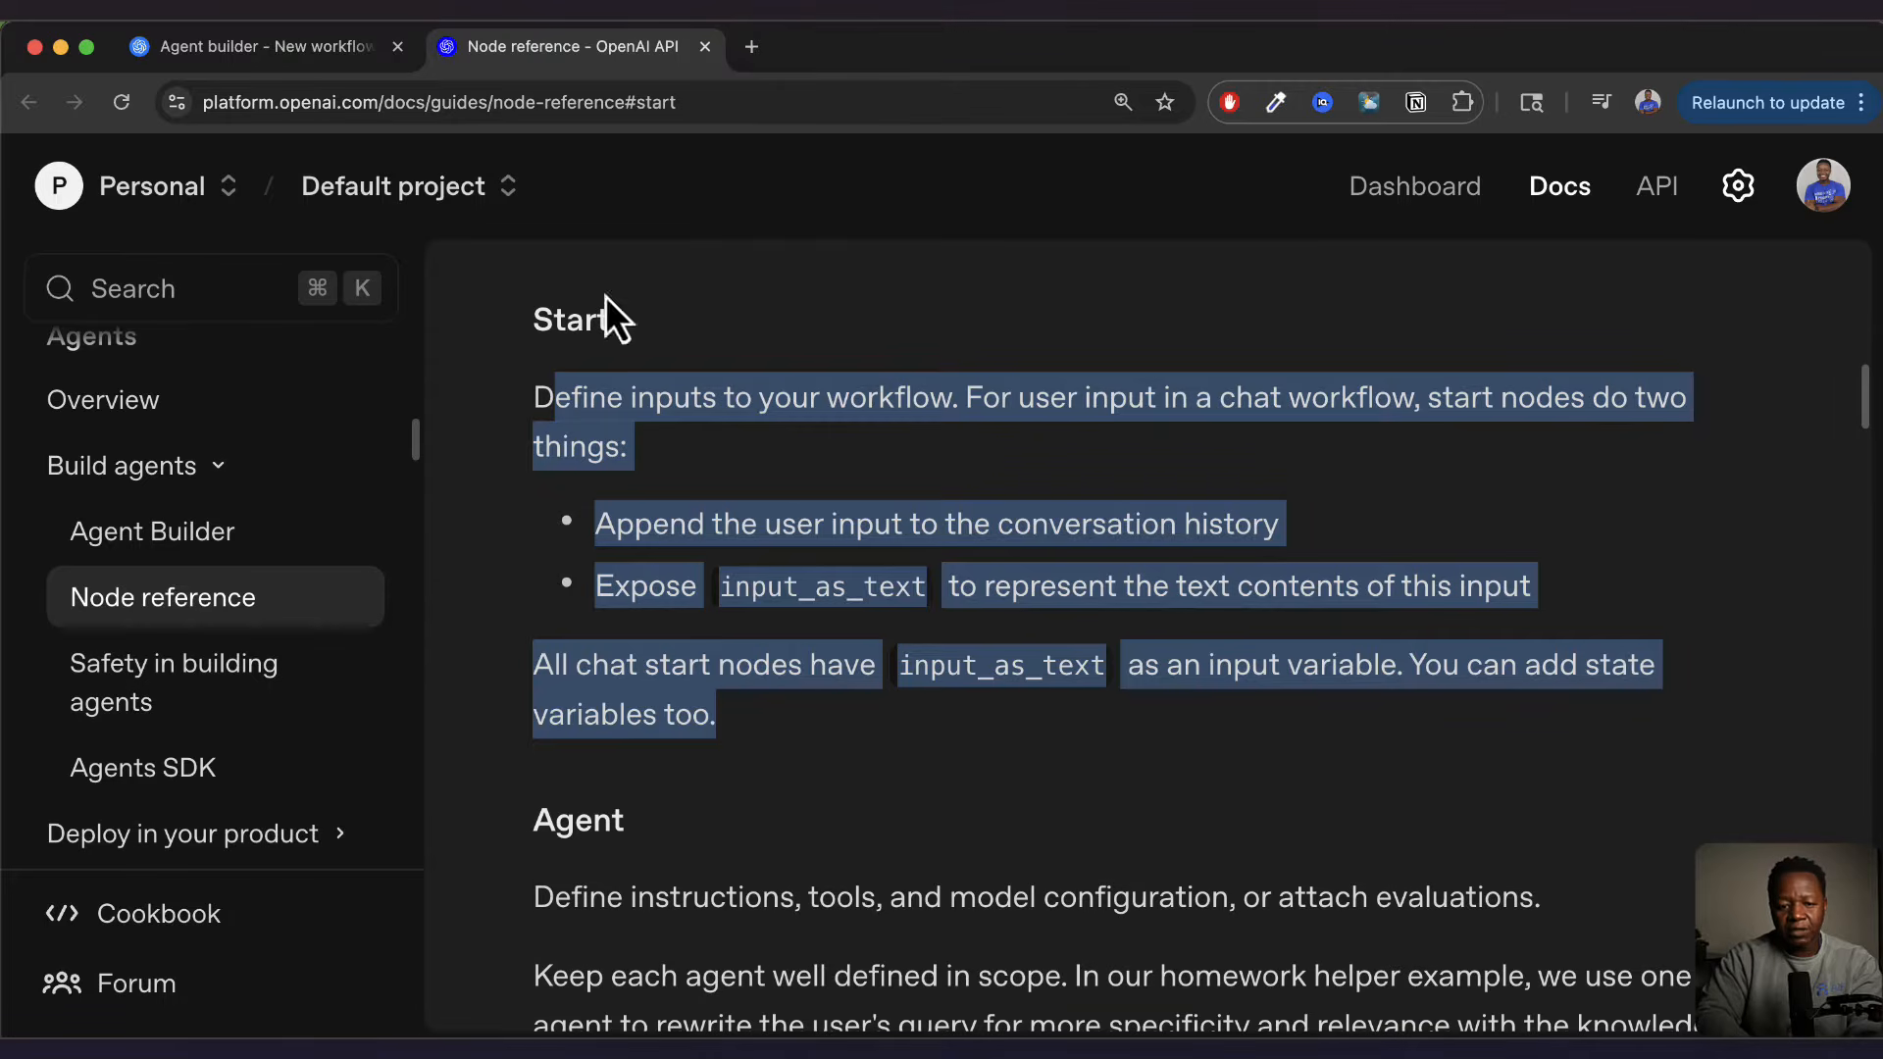
{"action": "left_click", "coordinate": [591, 485]}
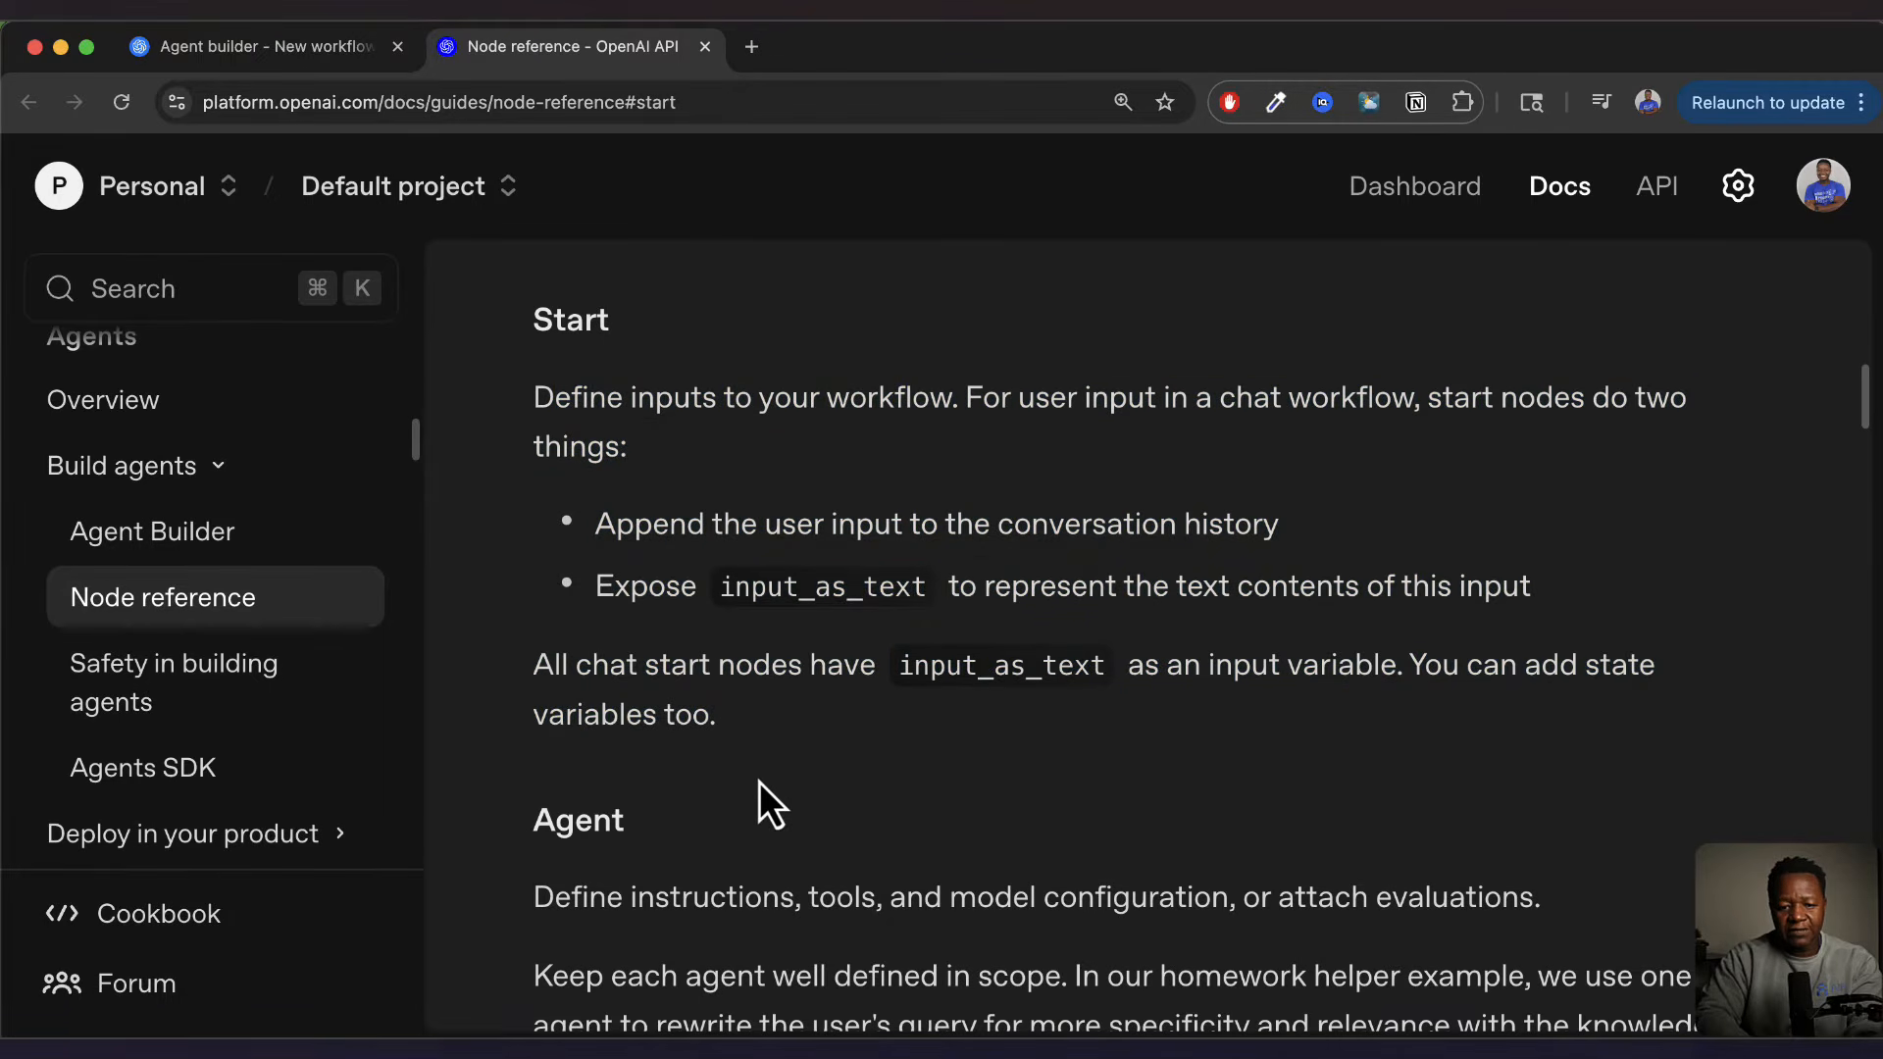
Return to the workflow canvas, close the Start node's settings and open those of the Triage agent
{"action": "left_click", "coordinate": [232, 47]}
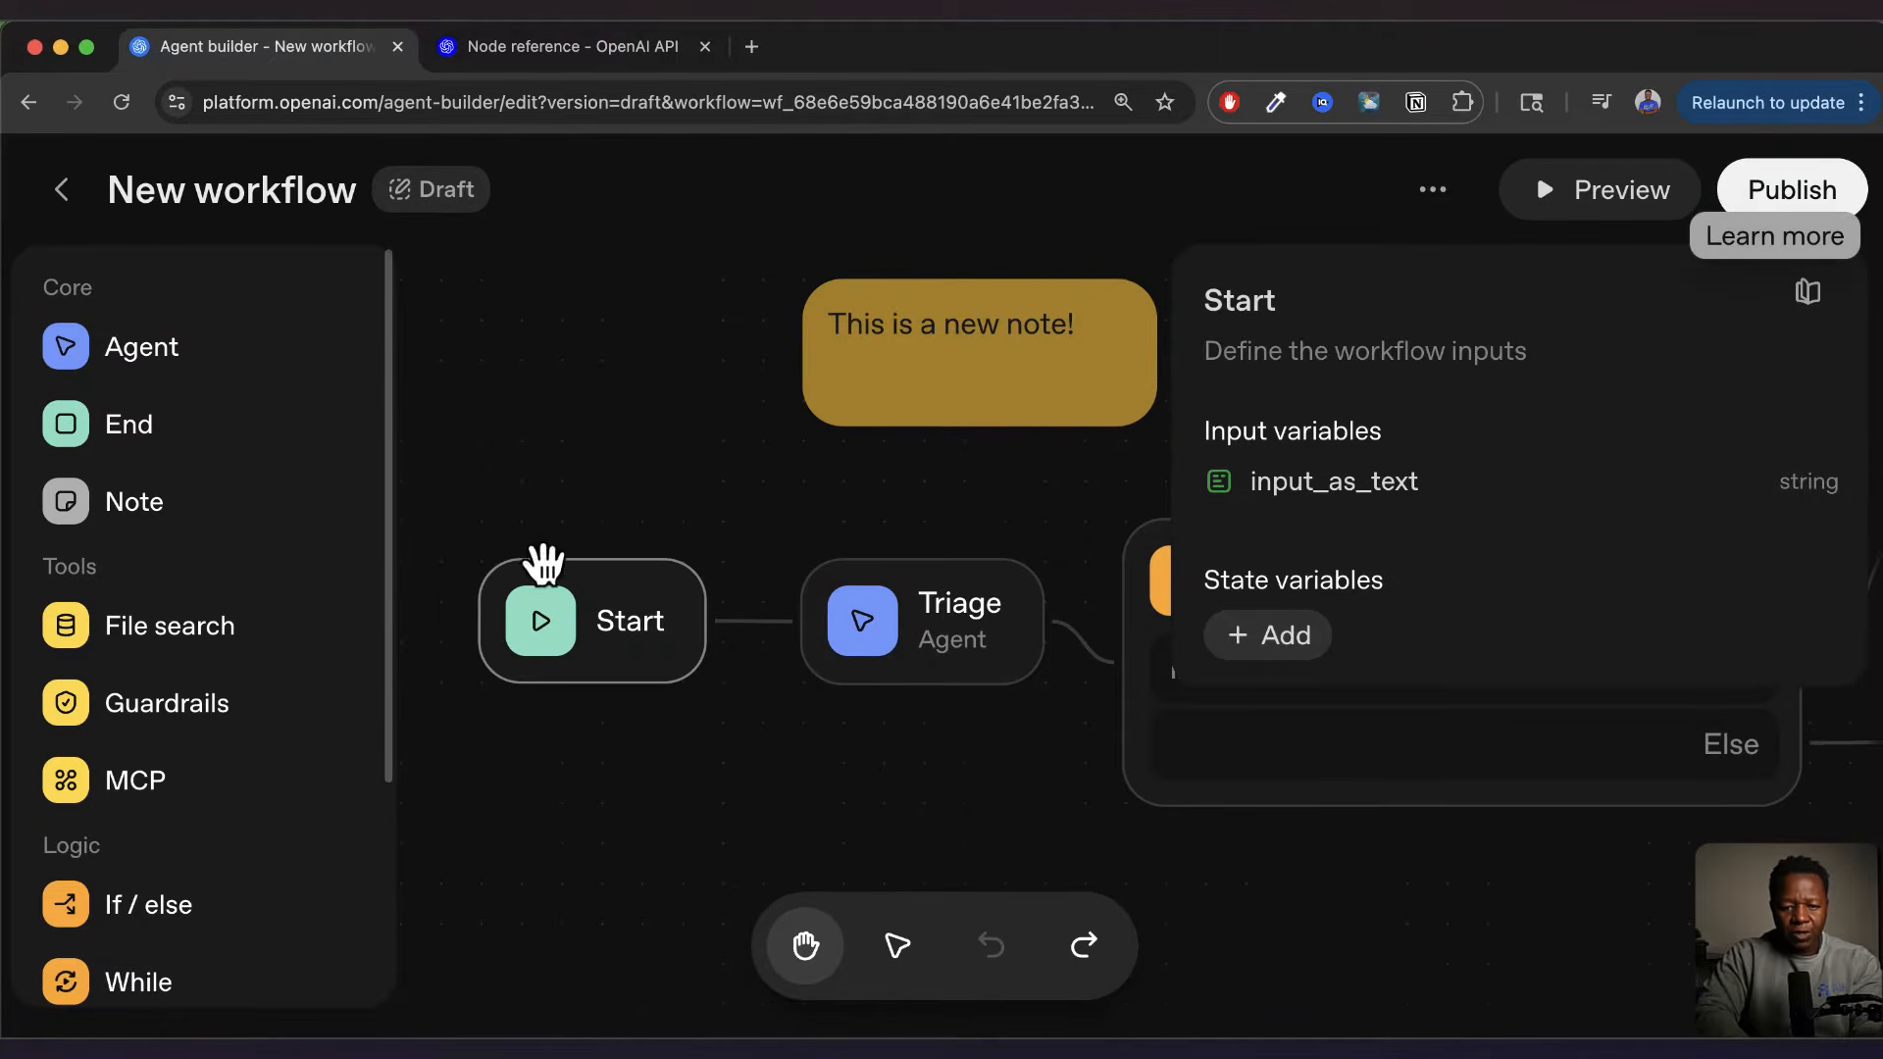
{"action": "left_click", "coordinate": [879, 856]}
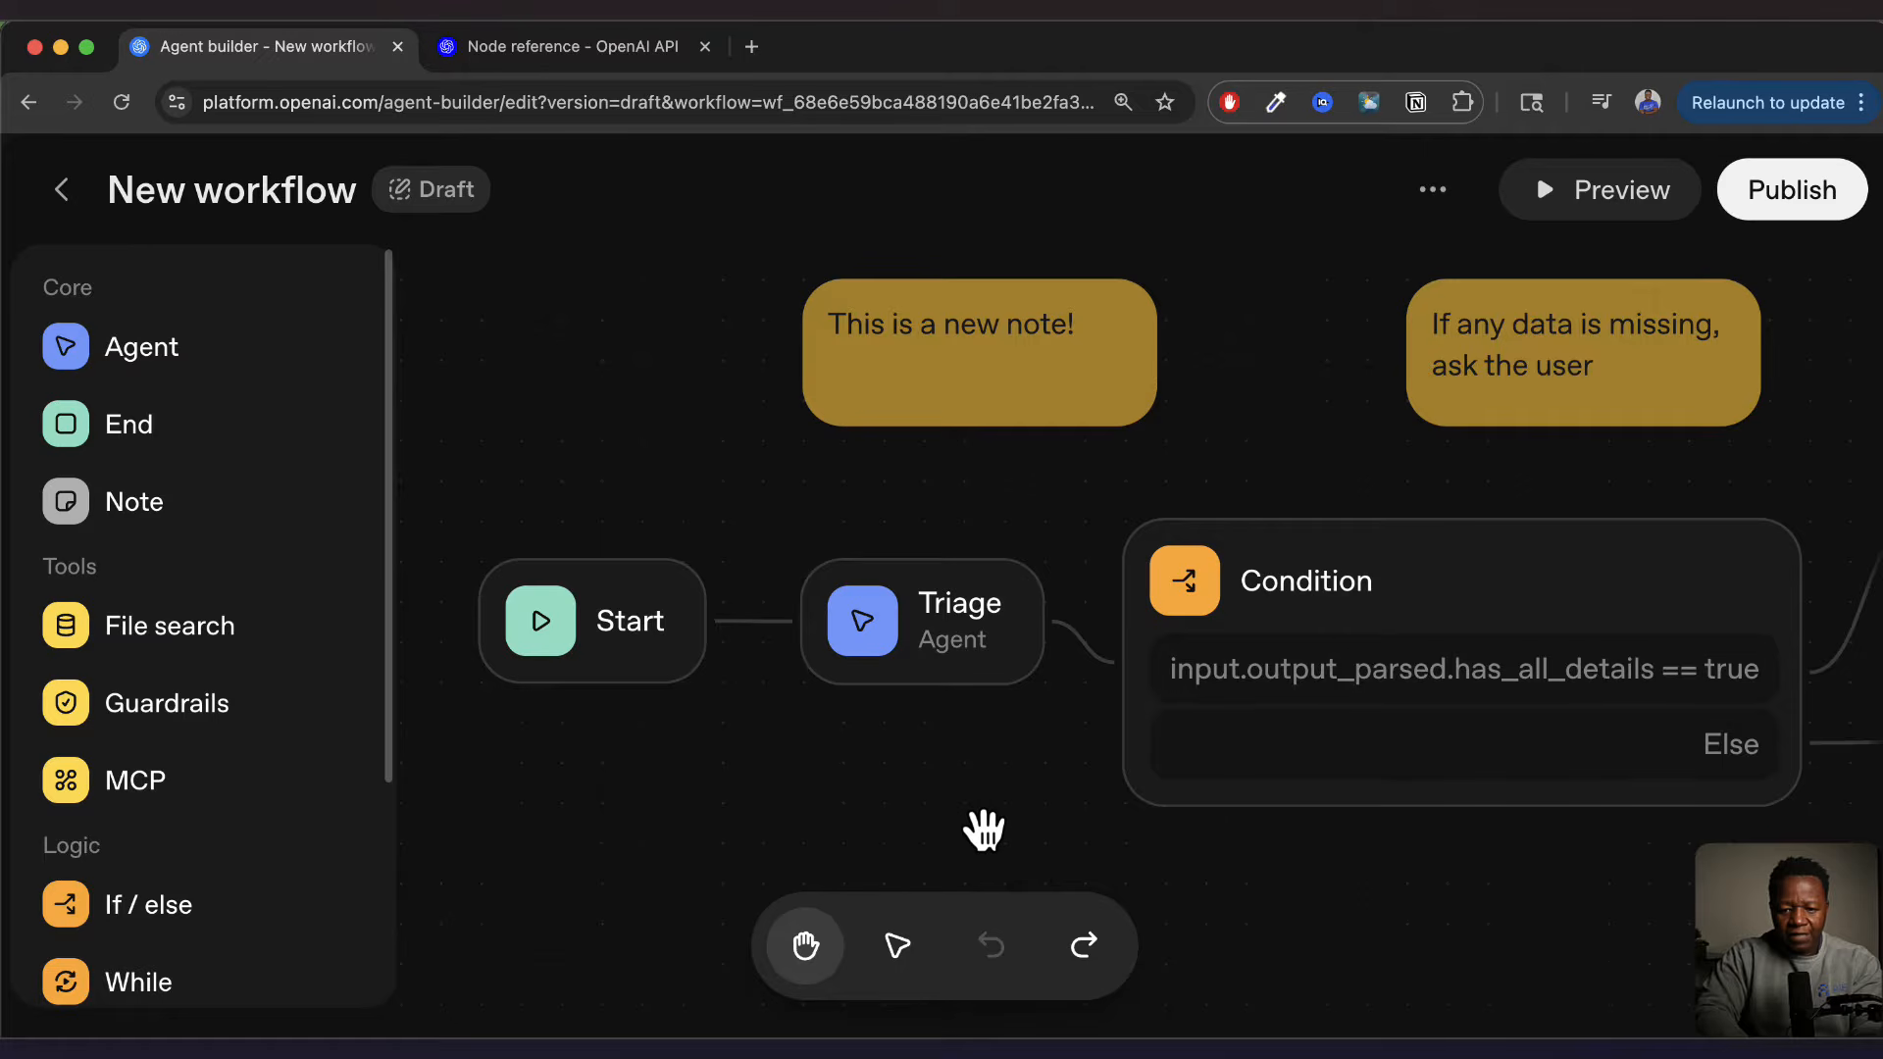
{"action": "left_click", "coordinate": [972, 618]}
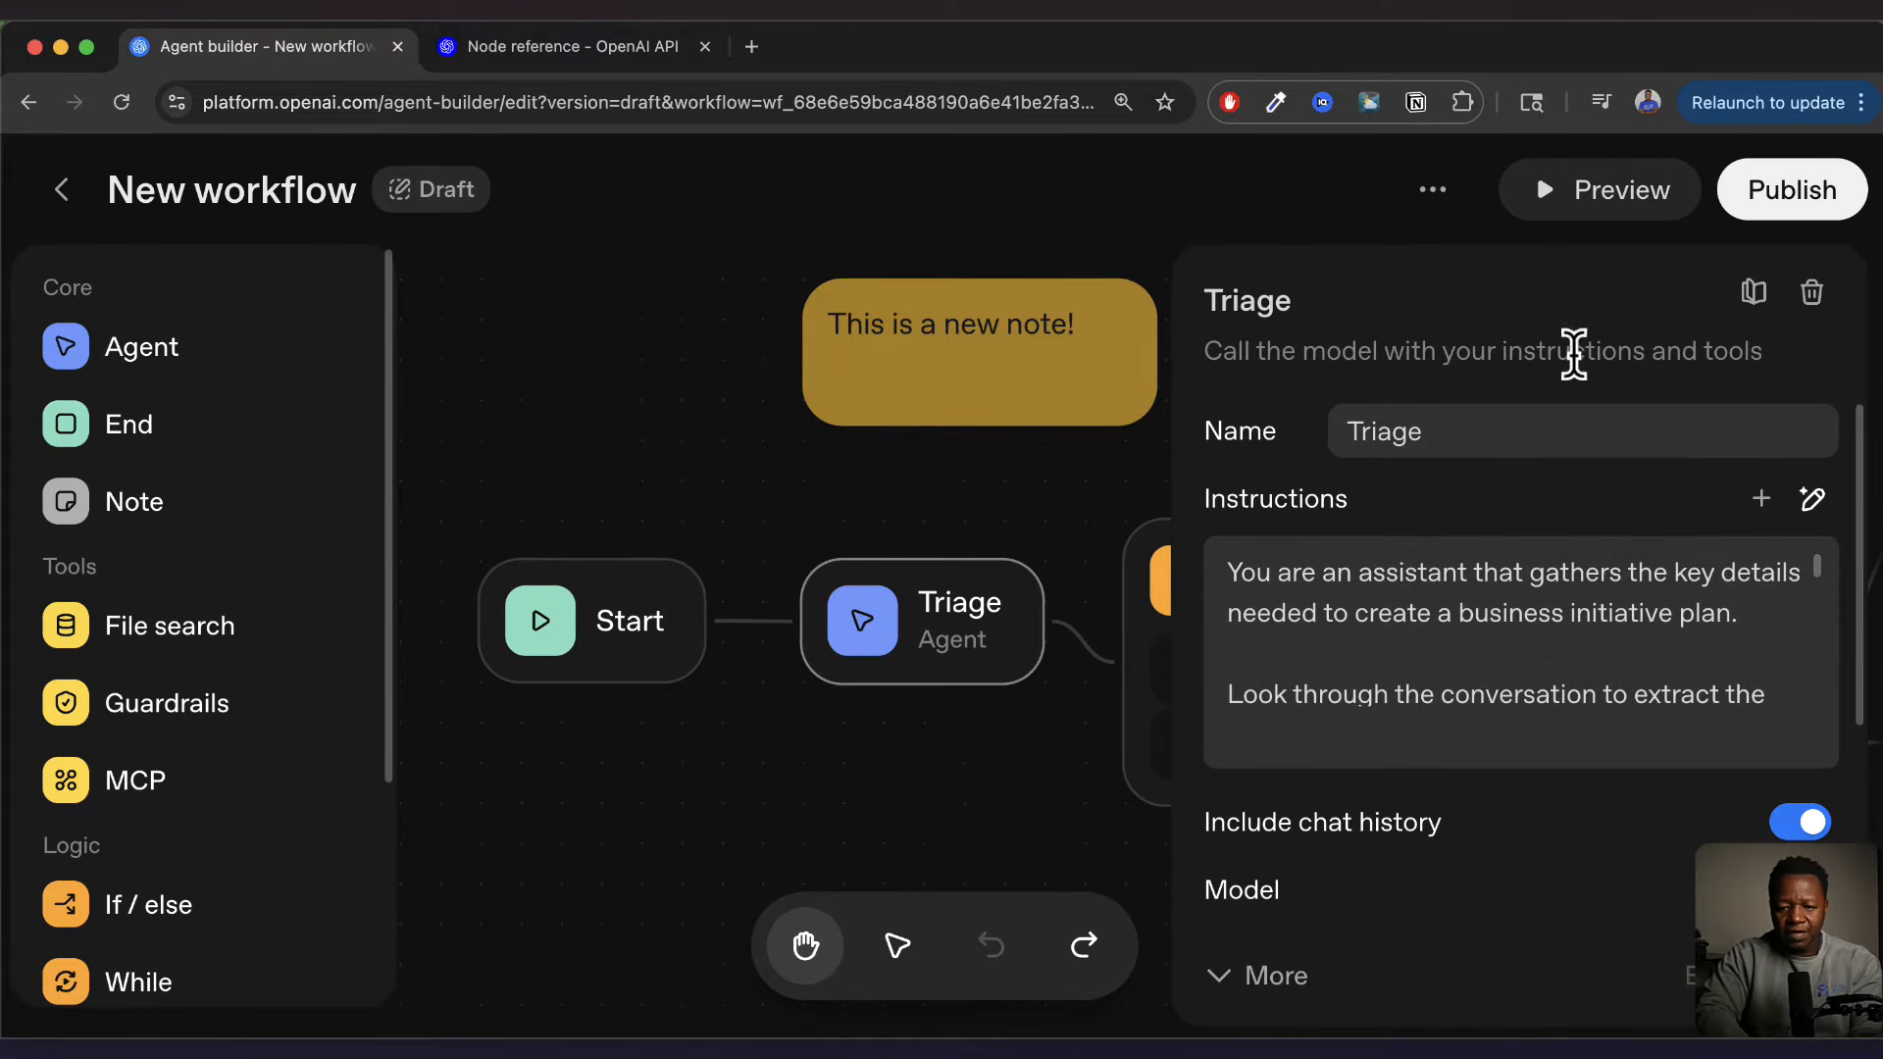
Try editing the Triage agent's name and restore it to "Triage"
{"action": "double_click", "coordinate": [1391, 431]}
{"action": "left_click", "coordinate": [1456, 428]}
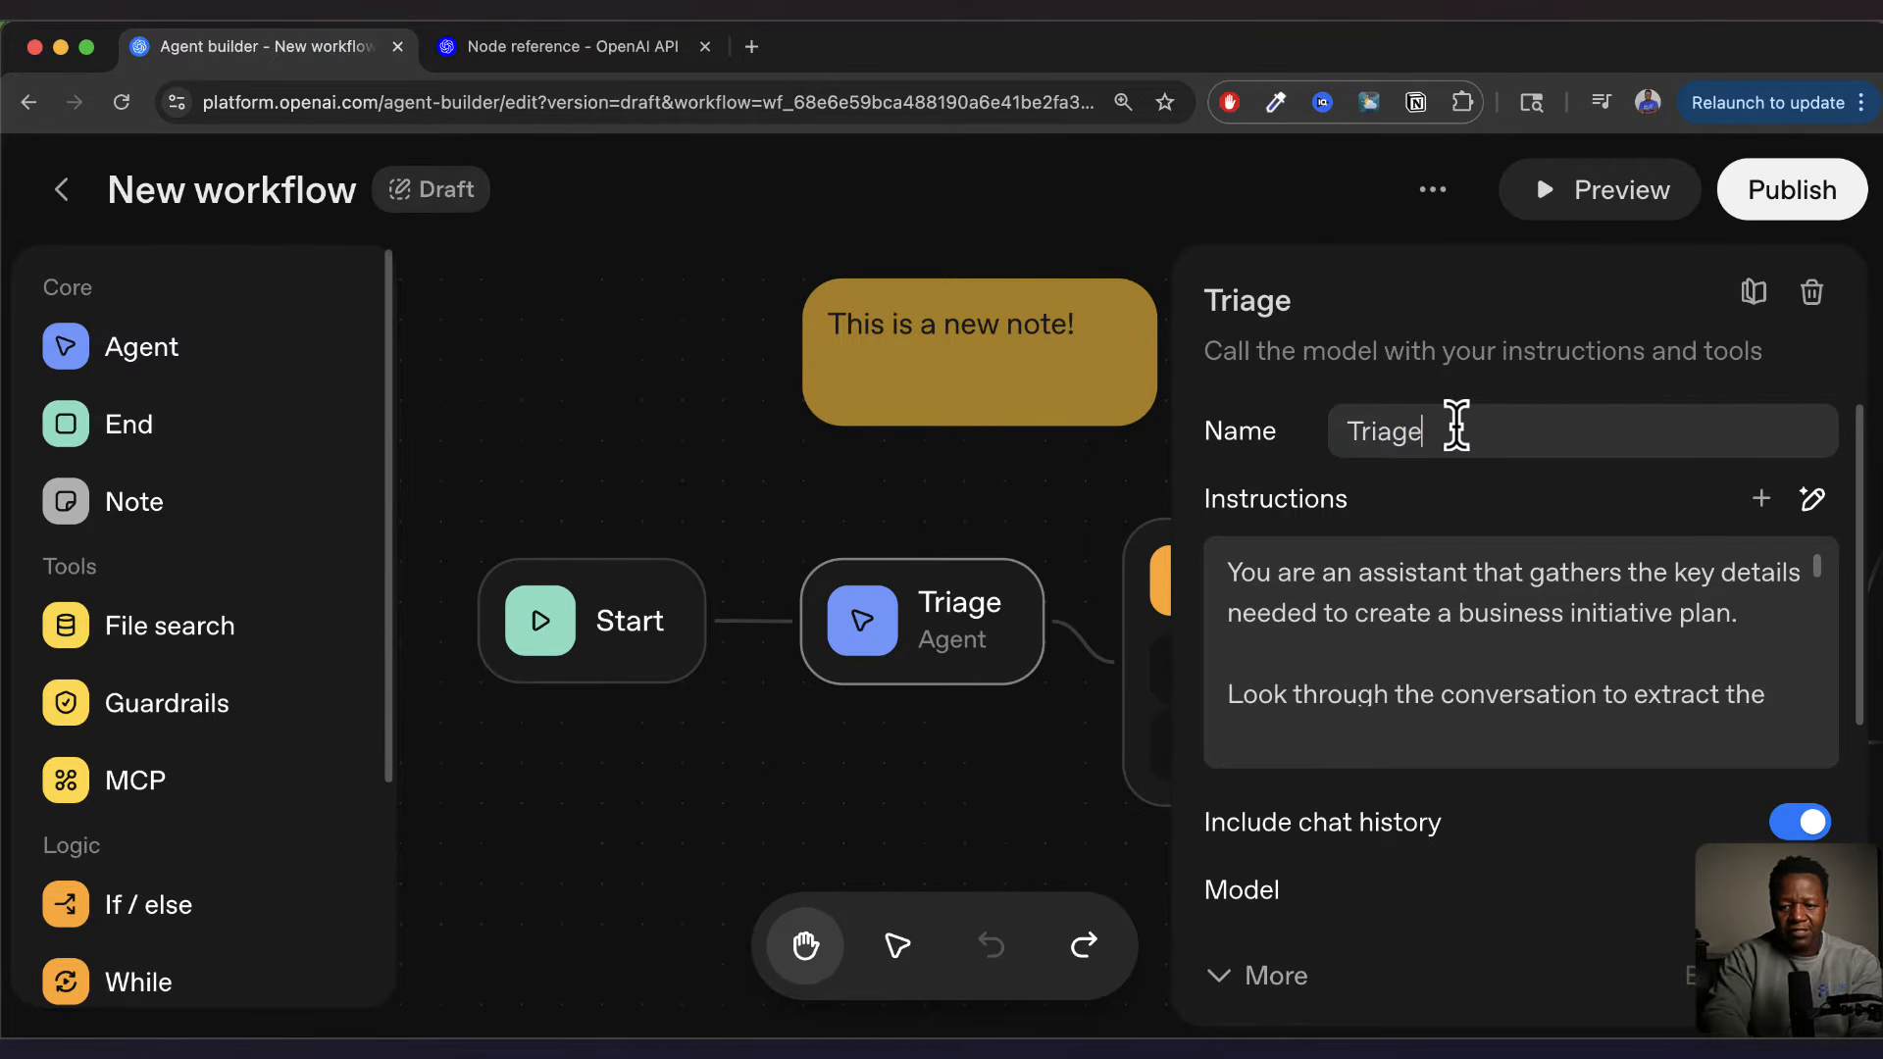
{"action": "type", "text": "er"}
{"action": "key", "text": "BackSpace"}
{"action": "key", "text": "BackSpace"}
{"action": "key", "text": "BackSpace"}
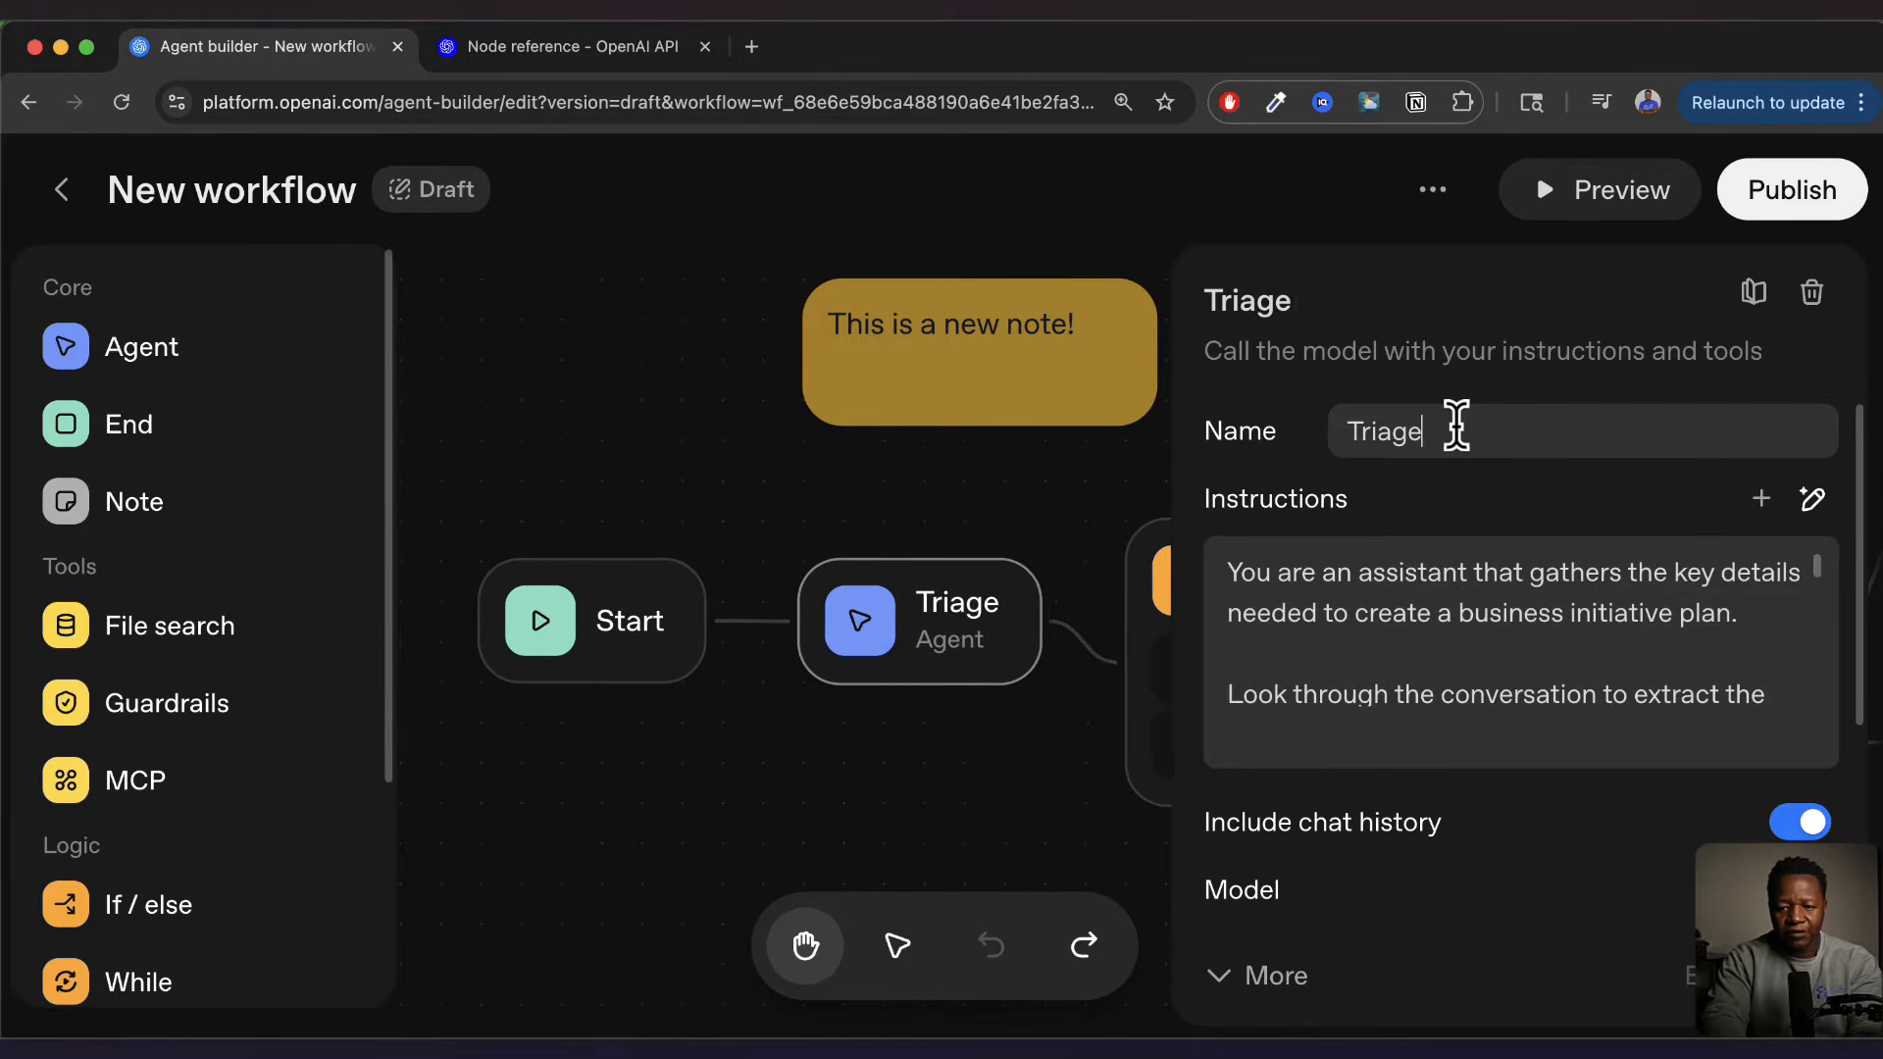
{"action": "type", "text": "e"}
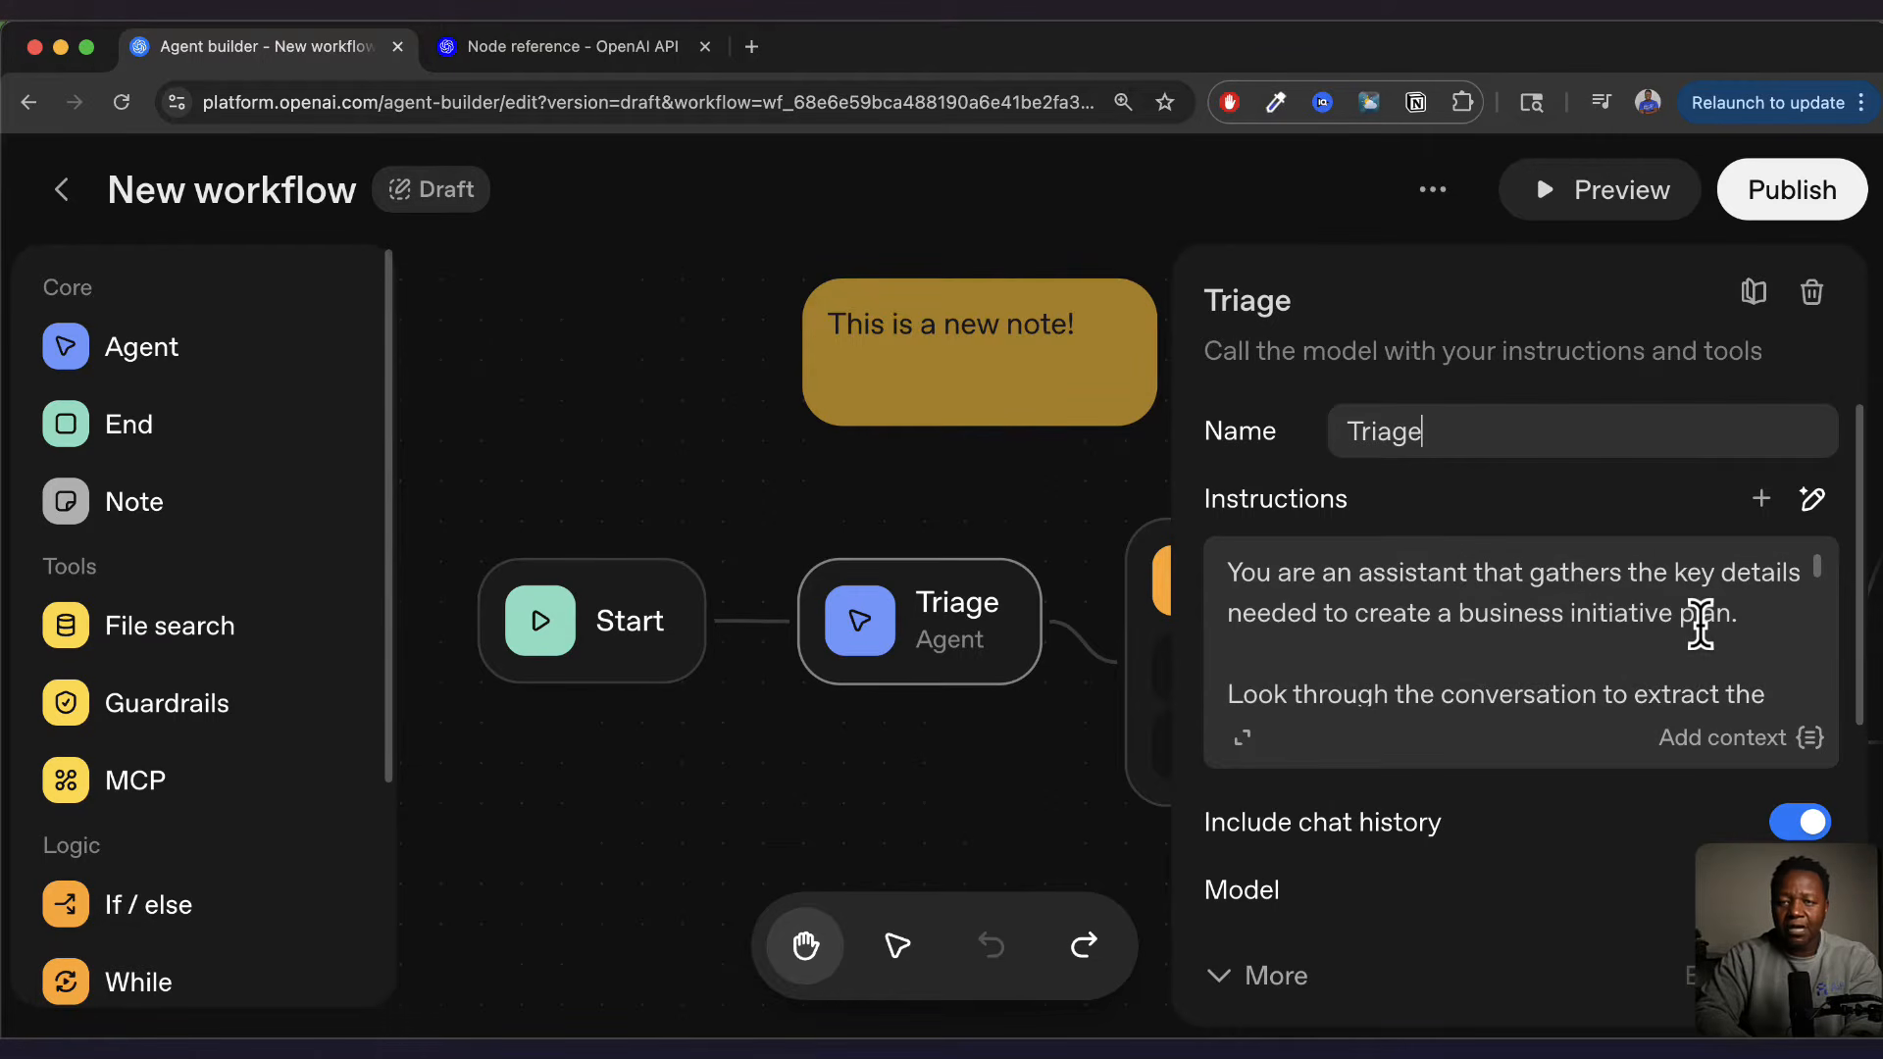
Read through the Triage agent's instructions, including the details to extract and the JSON object to return
{"action": "scroll", "coordinate": [1401, 685], "scroll_direction": "down", "scroll_amount": 1}
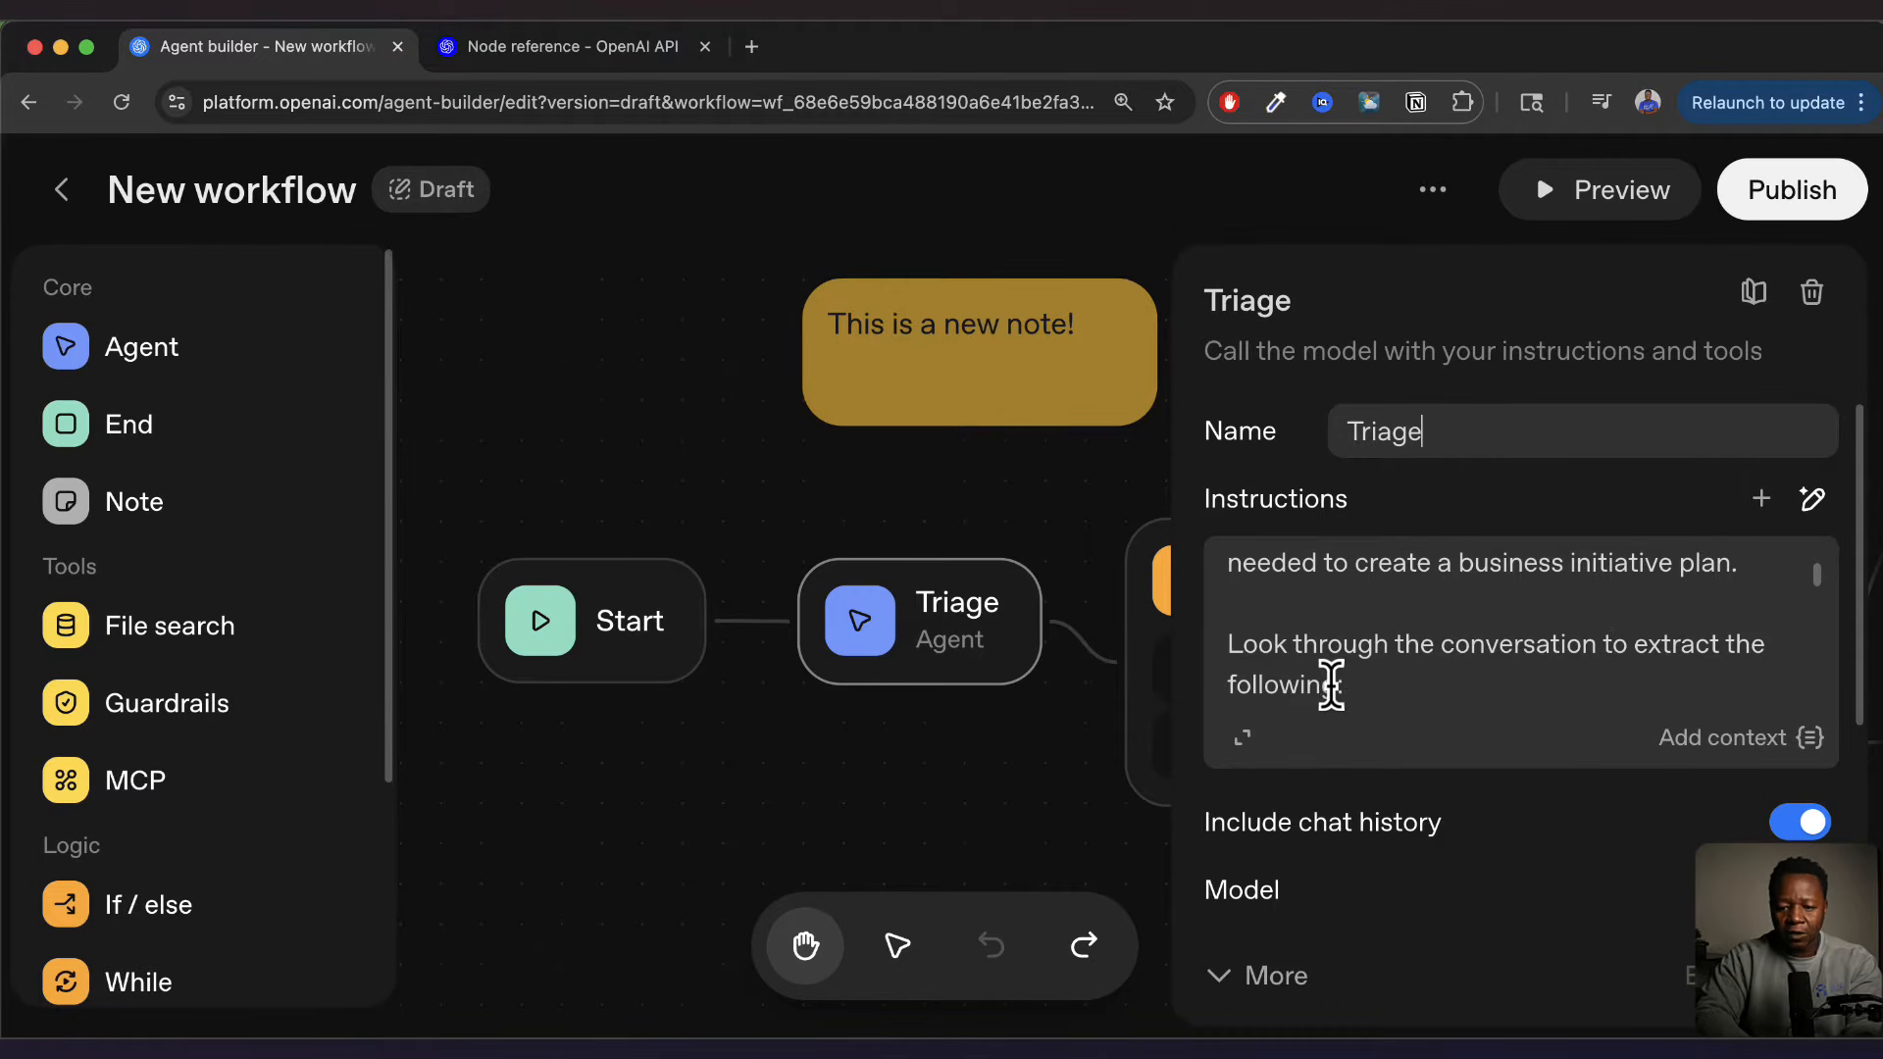
{"action": "scroll", "coordinate": [1332, 685], "scroll_direction": "down", "scroll_amount": 3}
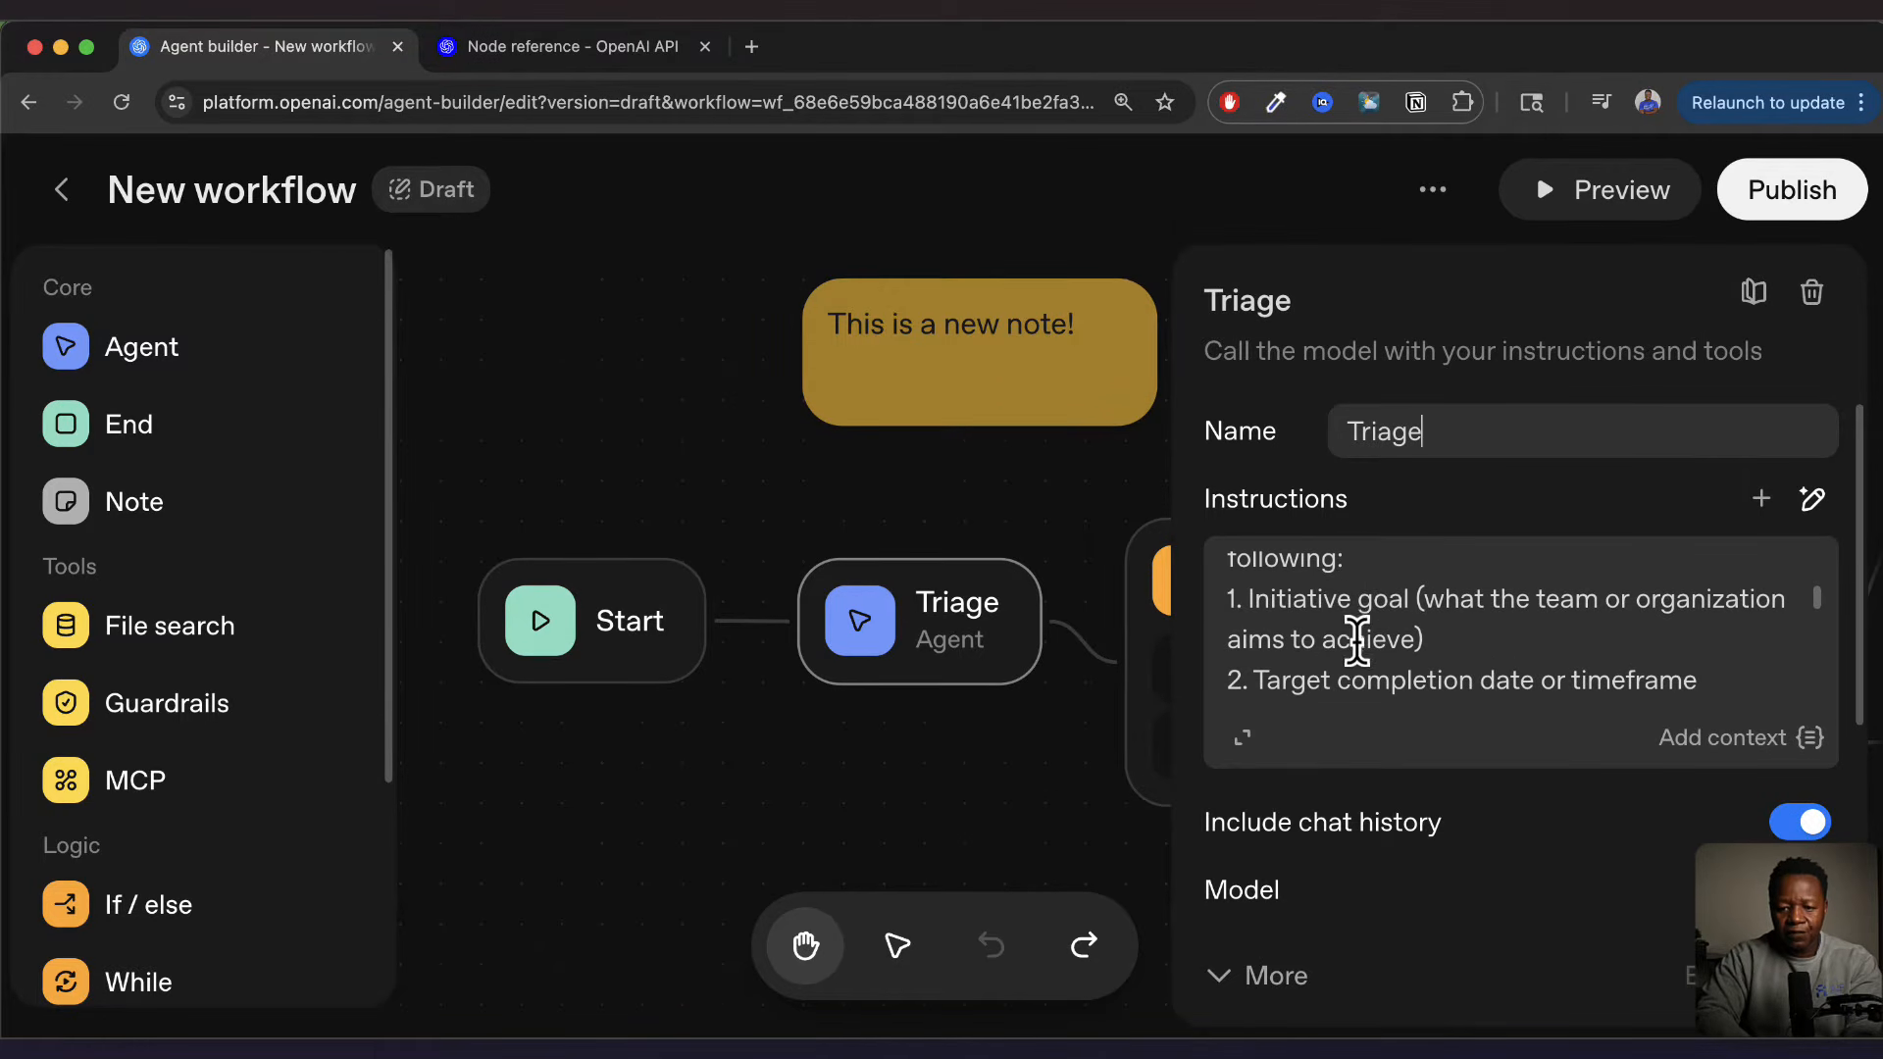
{"action": "scroll", "coordinate": [1354, 639], "scroll_direction": "down", "scroll_amount": 2}
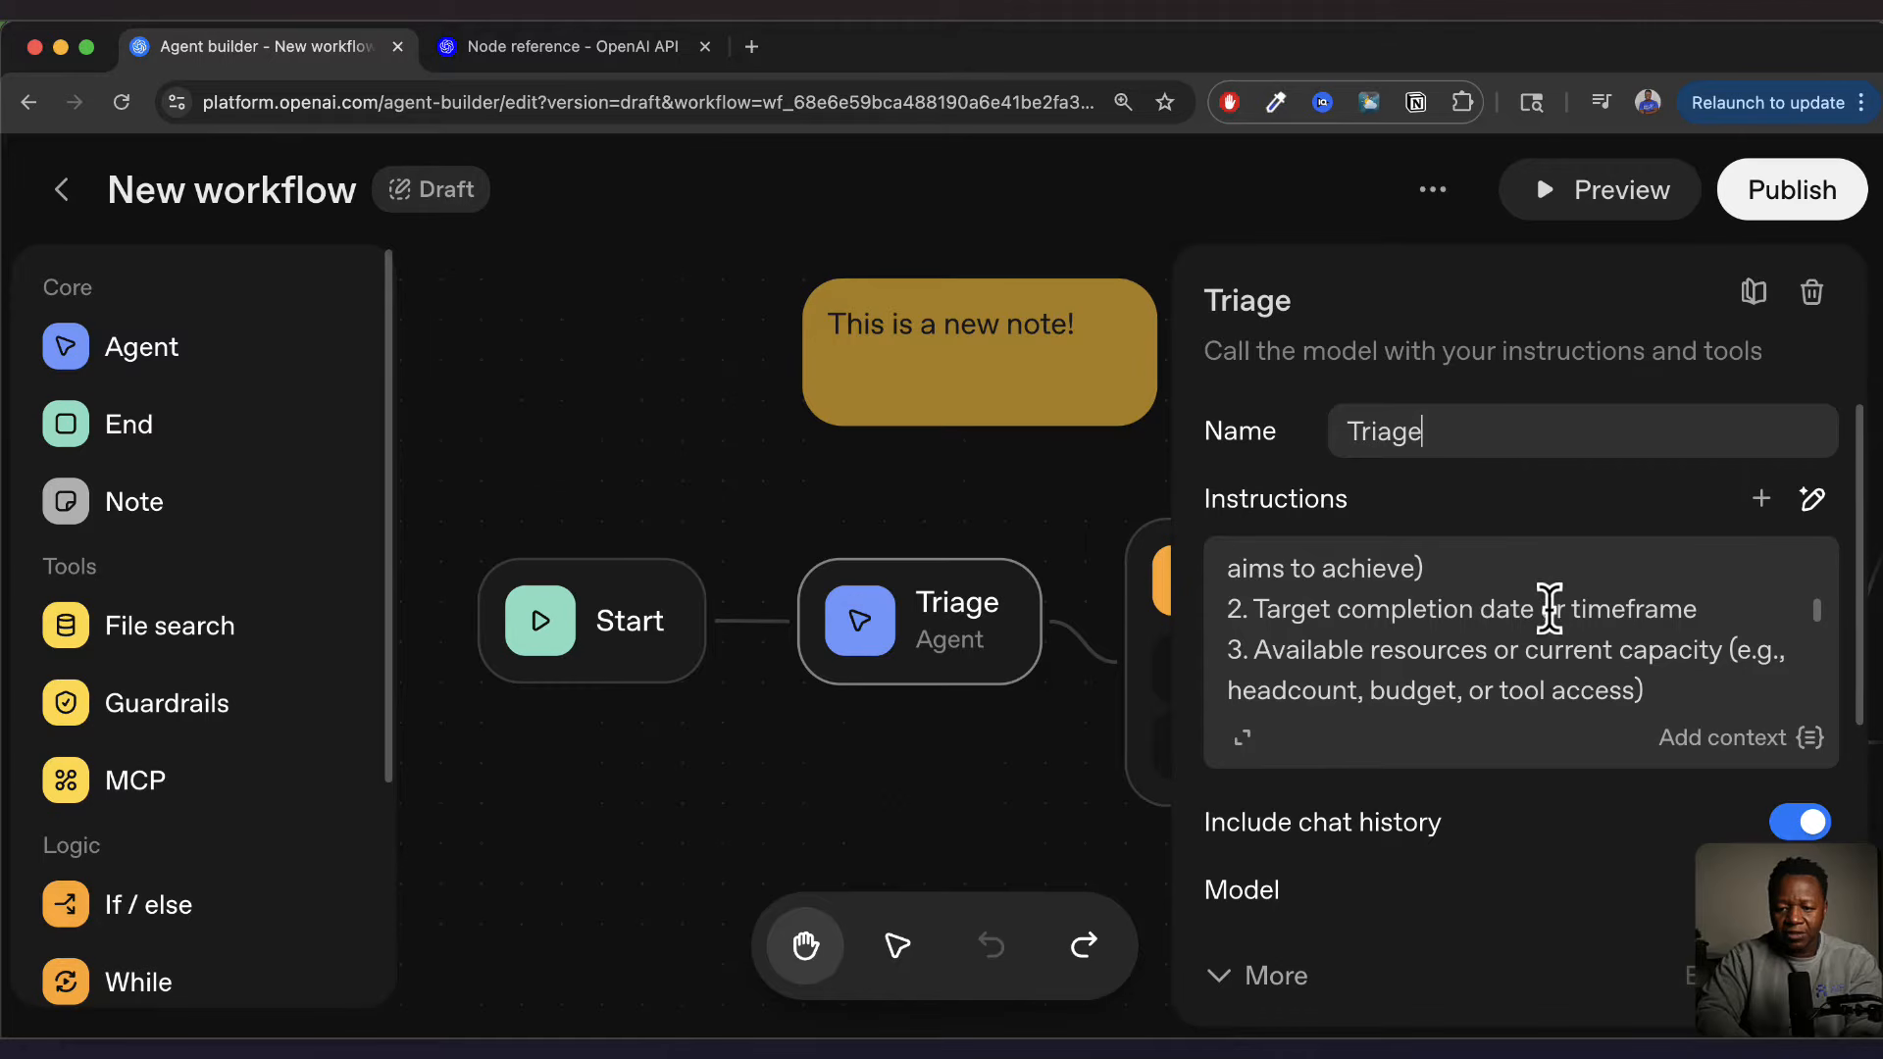
{"action": "scroll", "coordinate": [1524, 623], "scroll_direction": "down", "scroll_amount": 1}
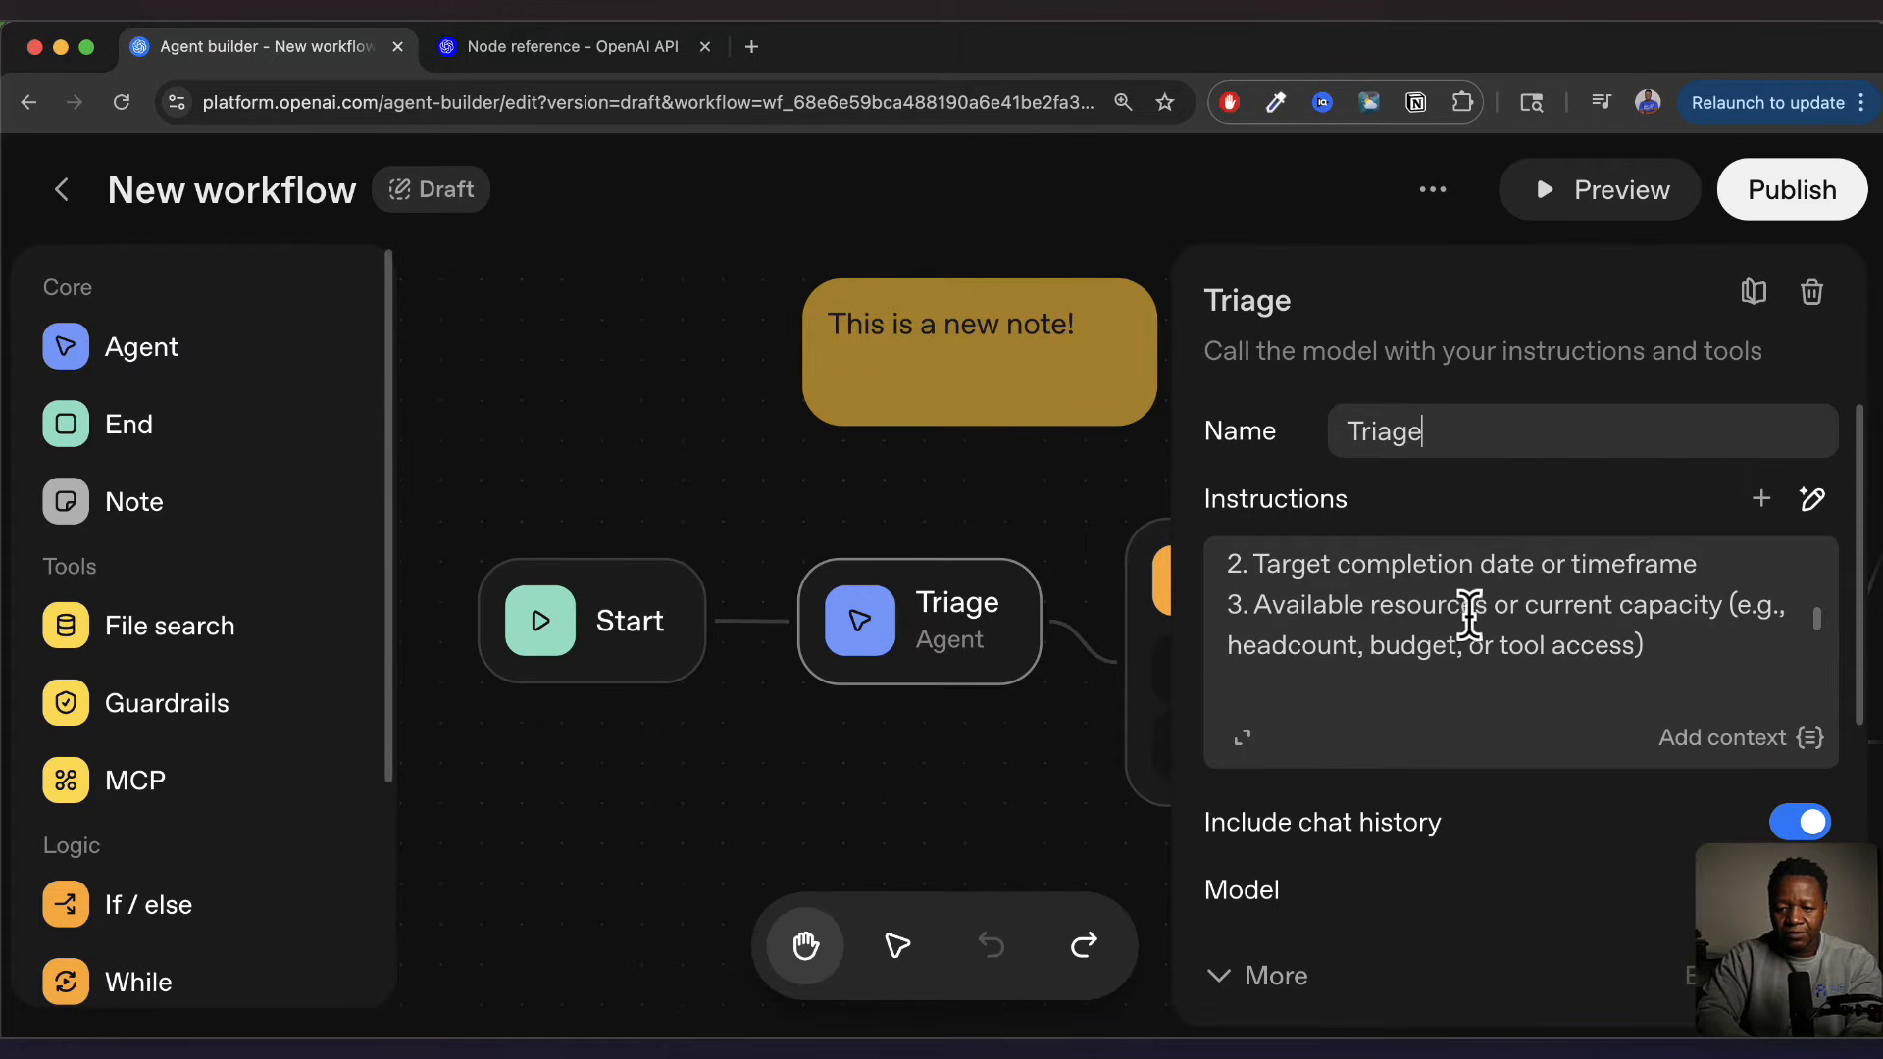
{"action": "scroll", "coordinate": [1524, 613], "scroll_direction": "down", "scroll_amount": 3}
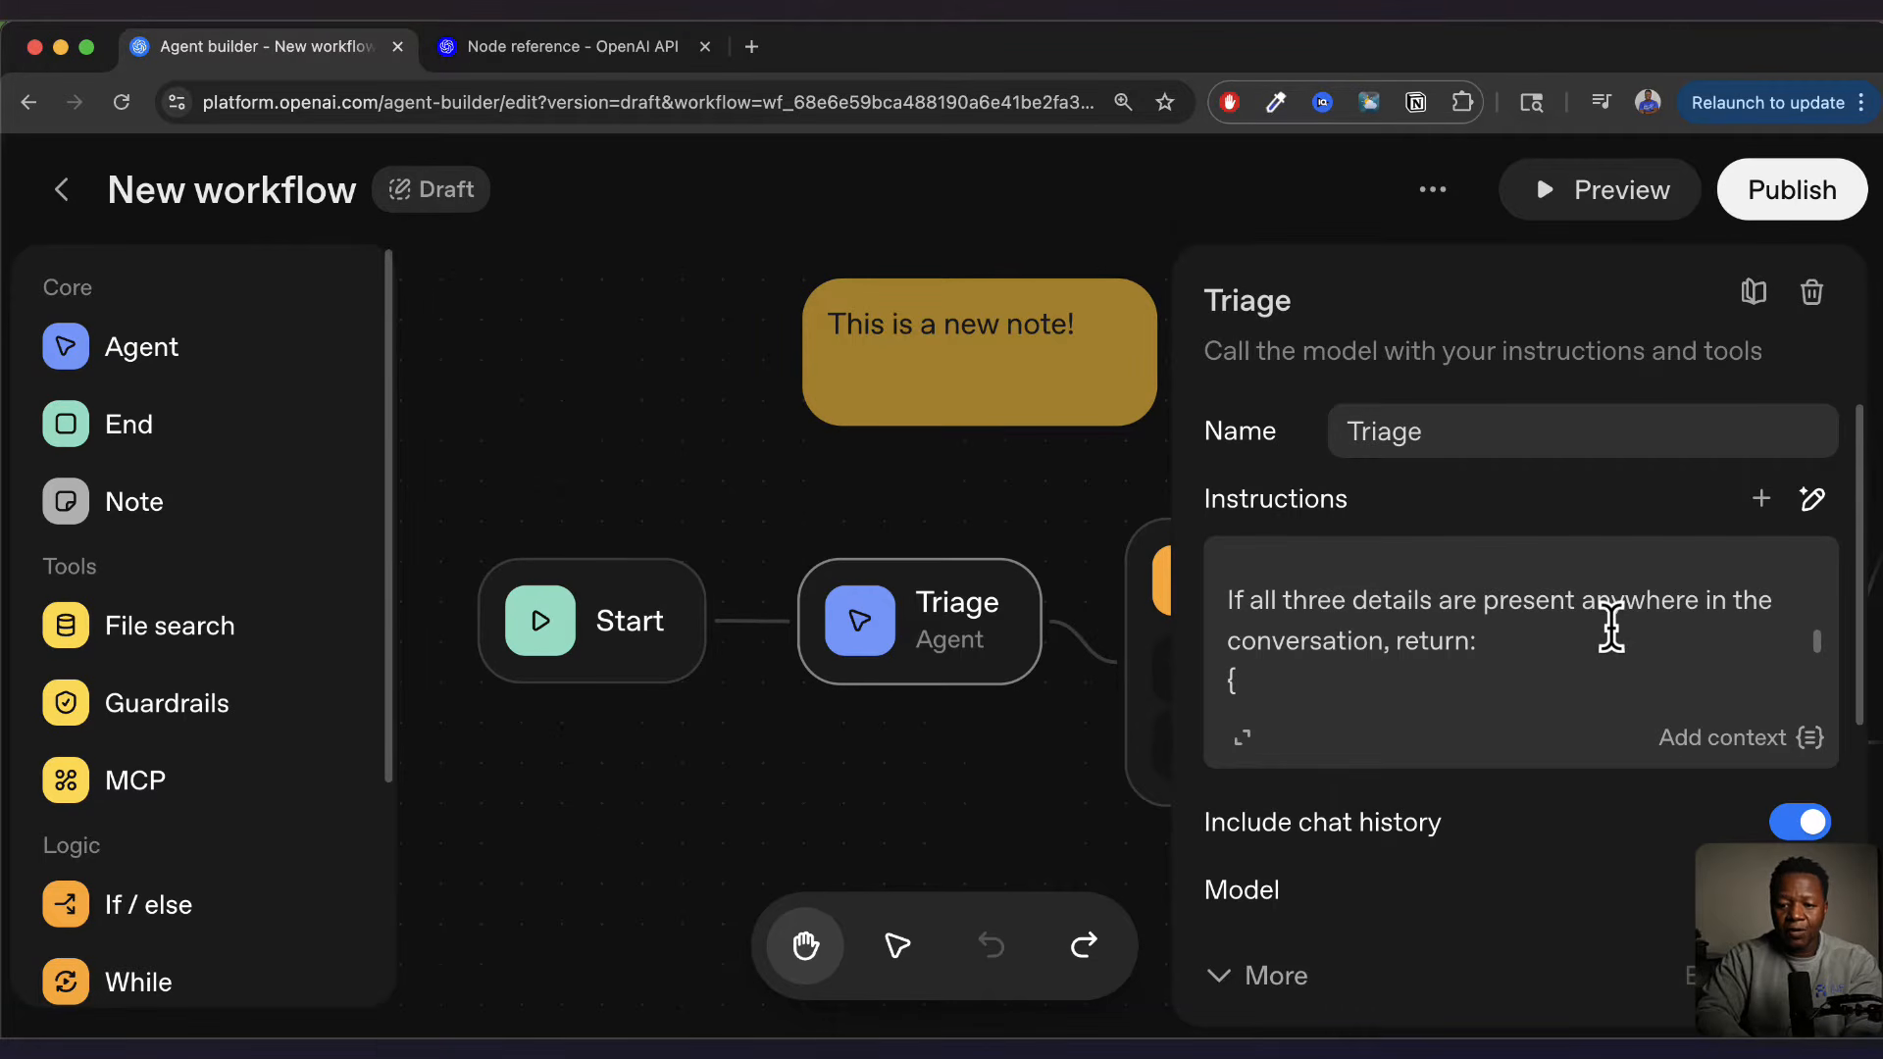
{"action": "scroll", "coordinate": [1608, 622], "scroll_direction": "down", "scroll_amount": 2}
{"action": "scroll", "coordinate": [1307, 647], "scroll_direction": "down", "scroll_amount": 1}
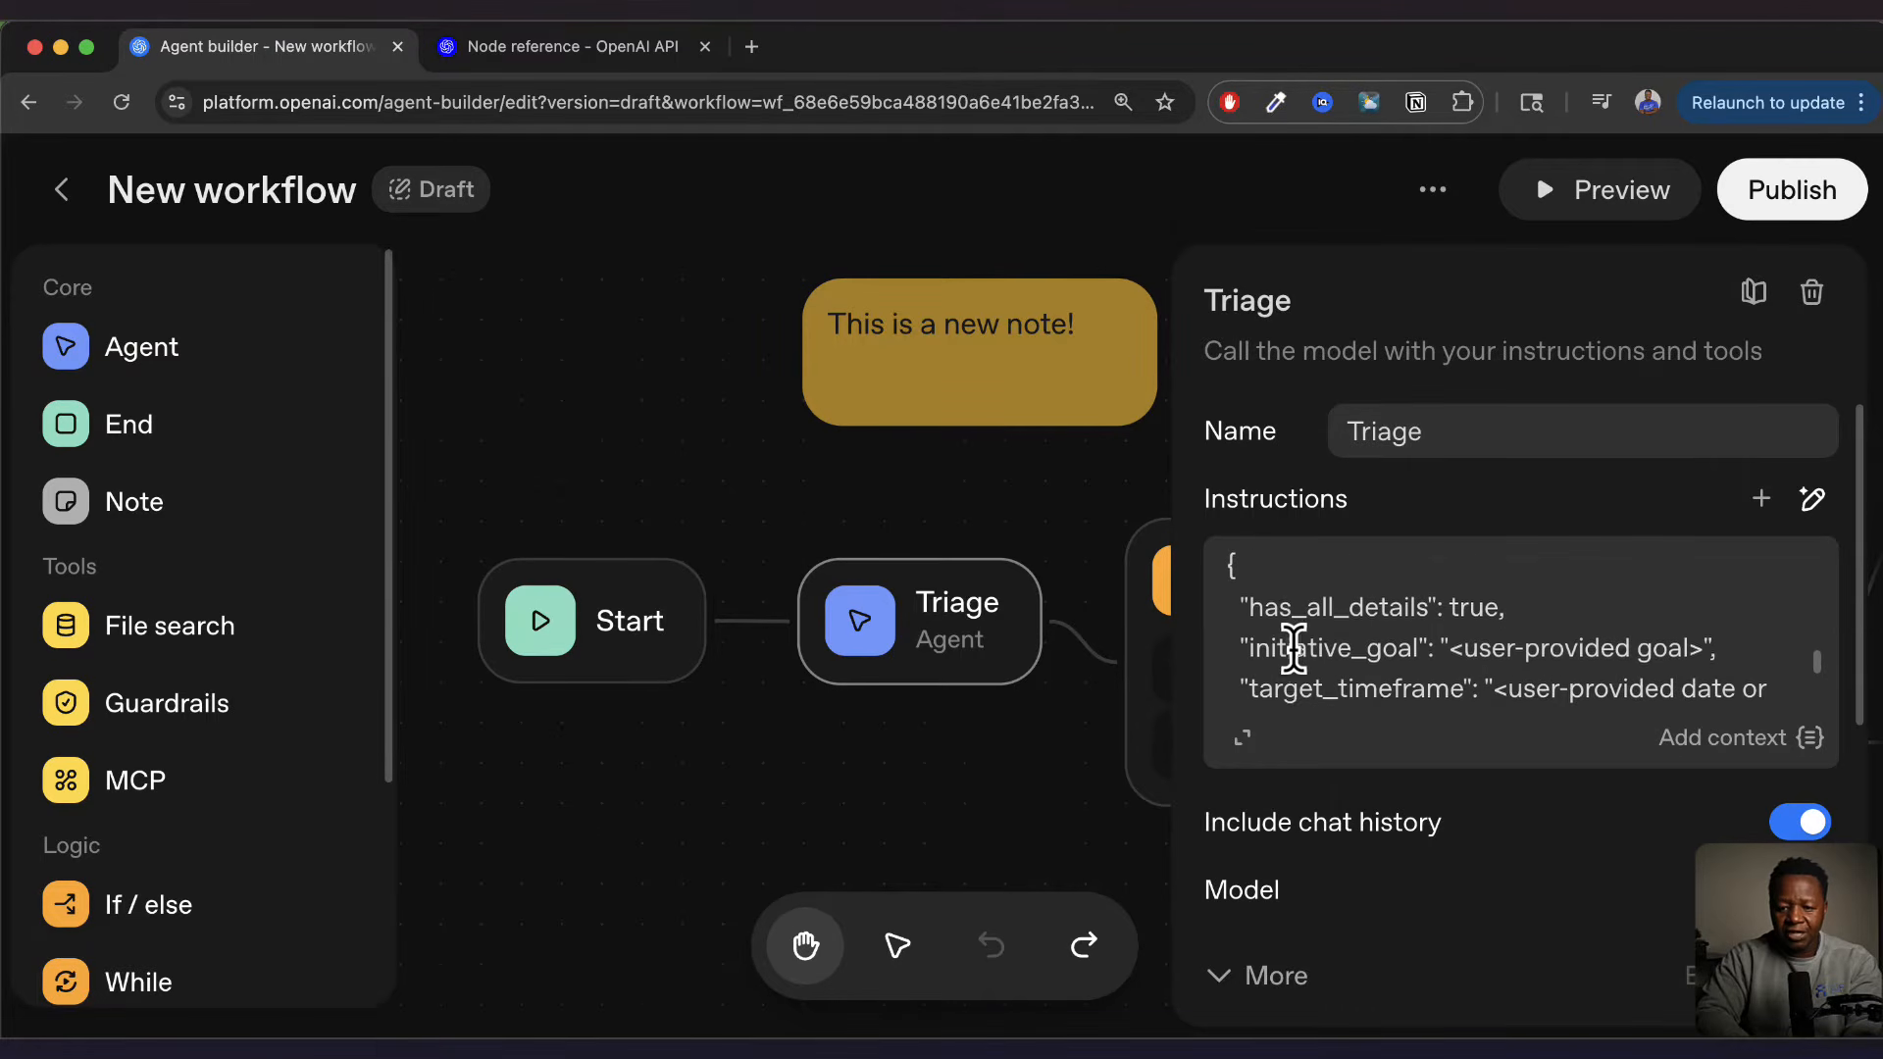
{"action": "left_click_drag", "start_coordinate": [1245, 605], "coordinate": [1433, 676]}
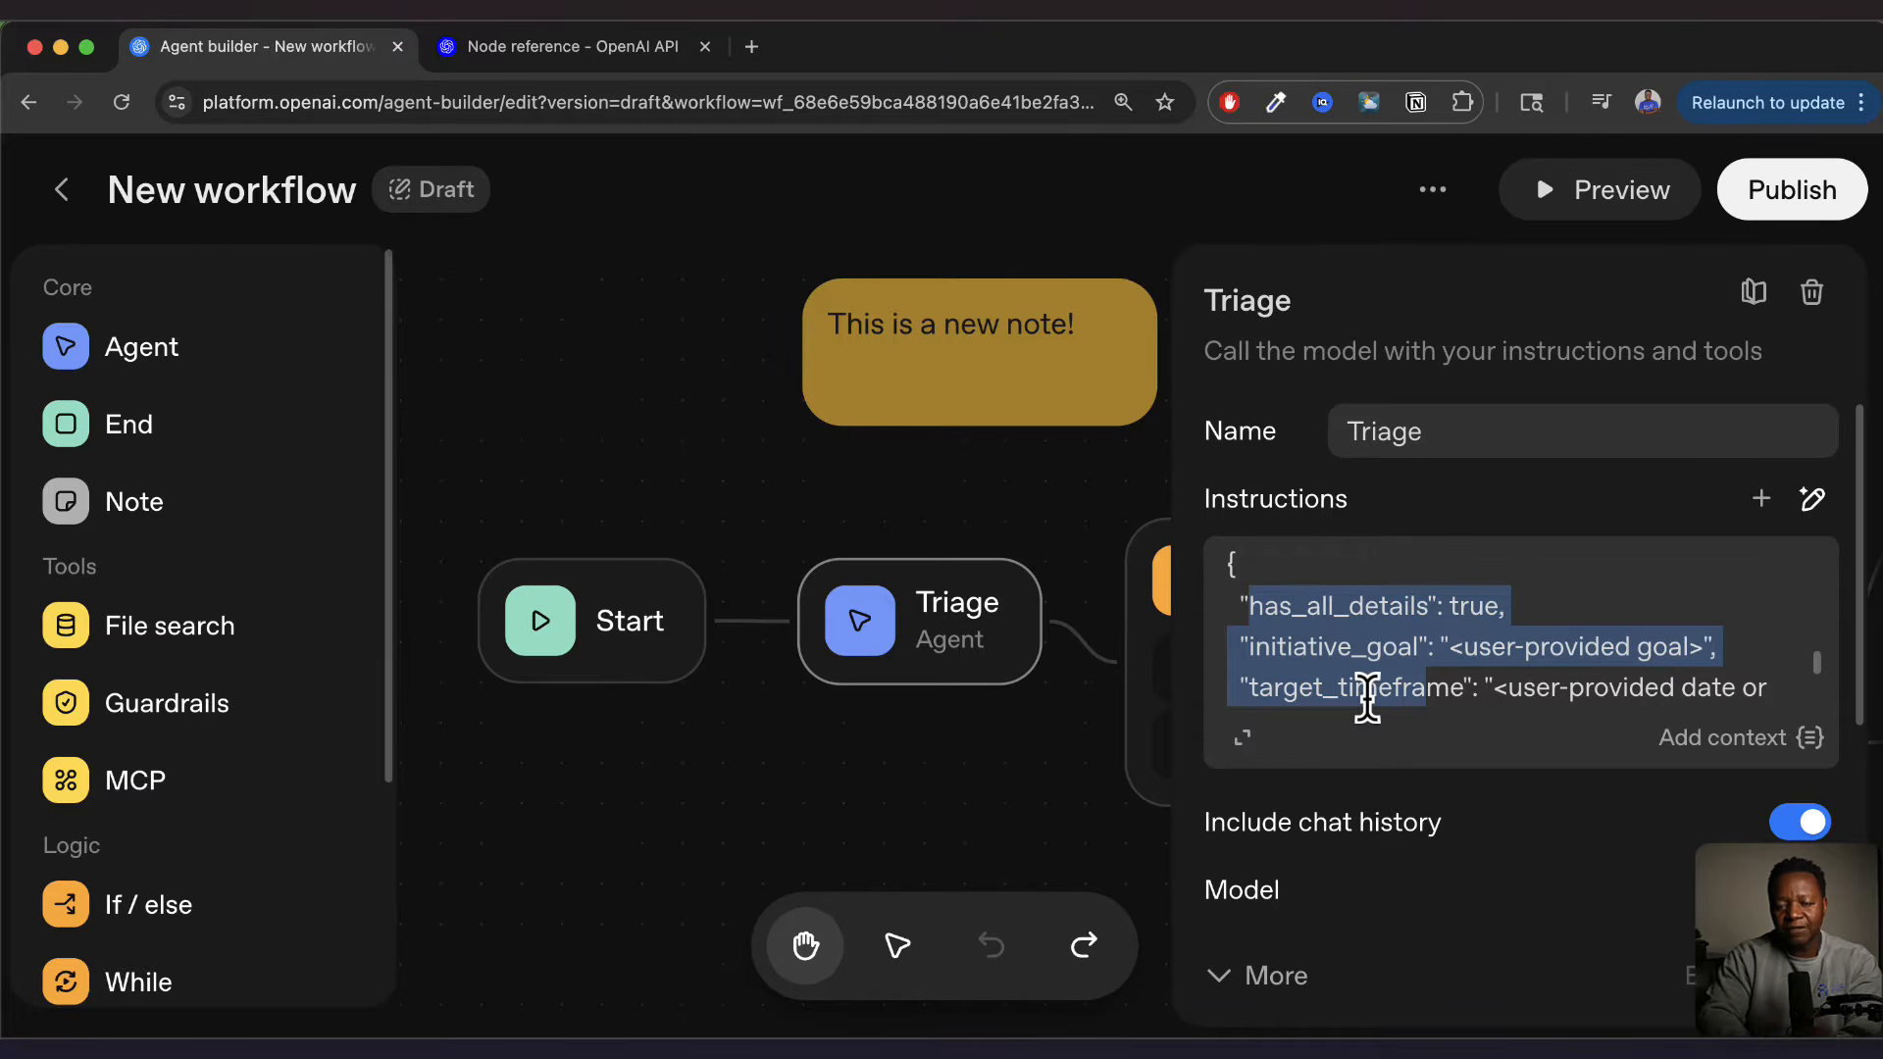
{"action": "scroll", "coordinate": [1367, 699], "scroll_direction": "down", "scroll_amount": 5}
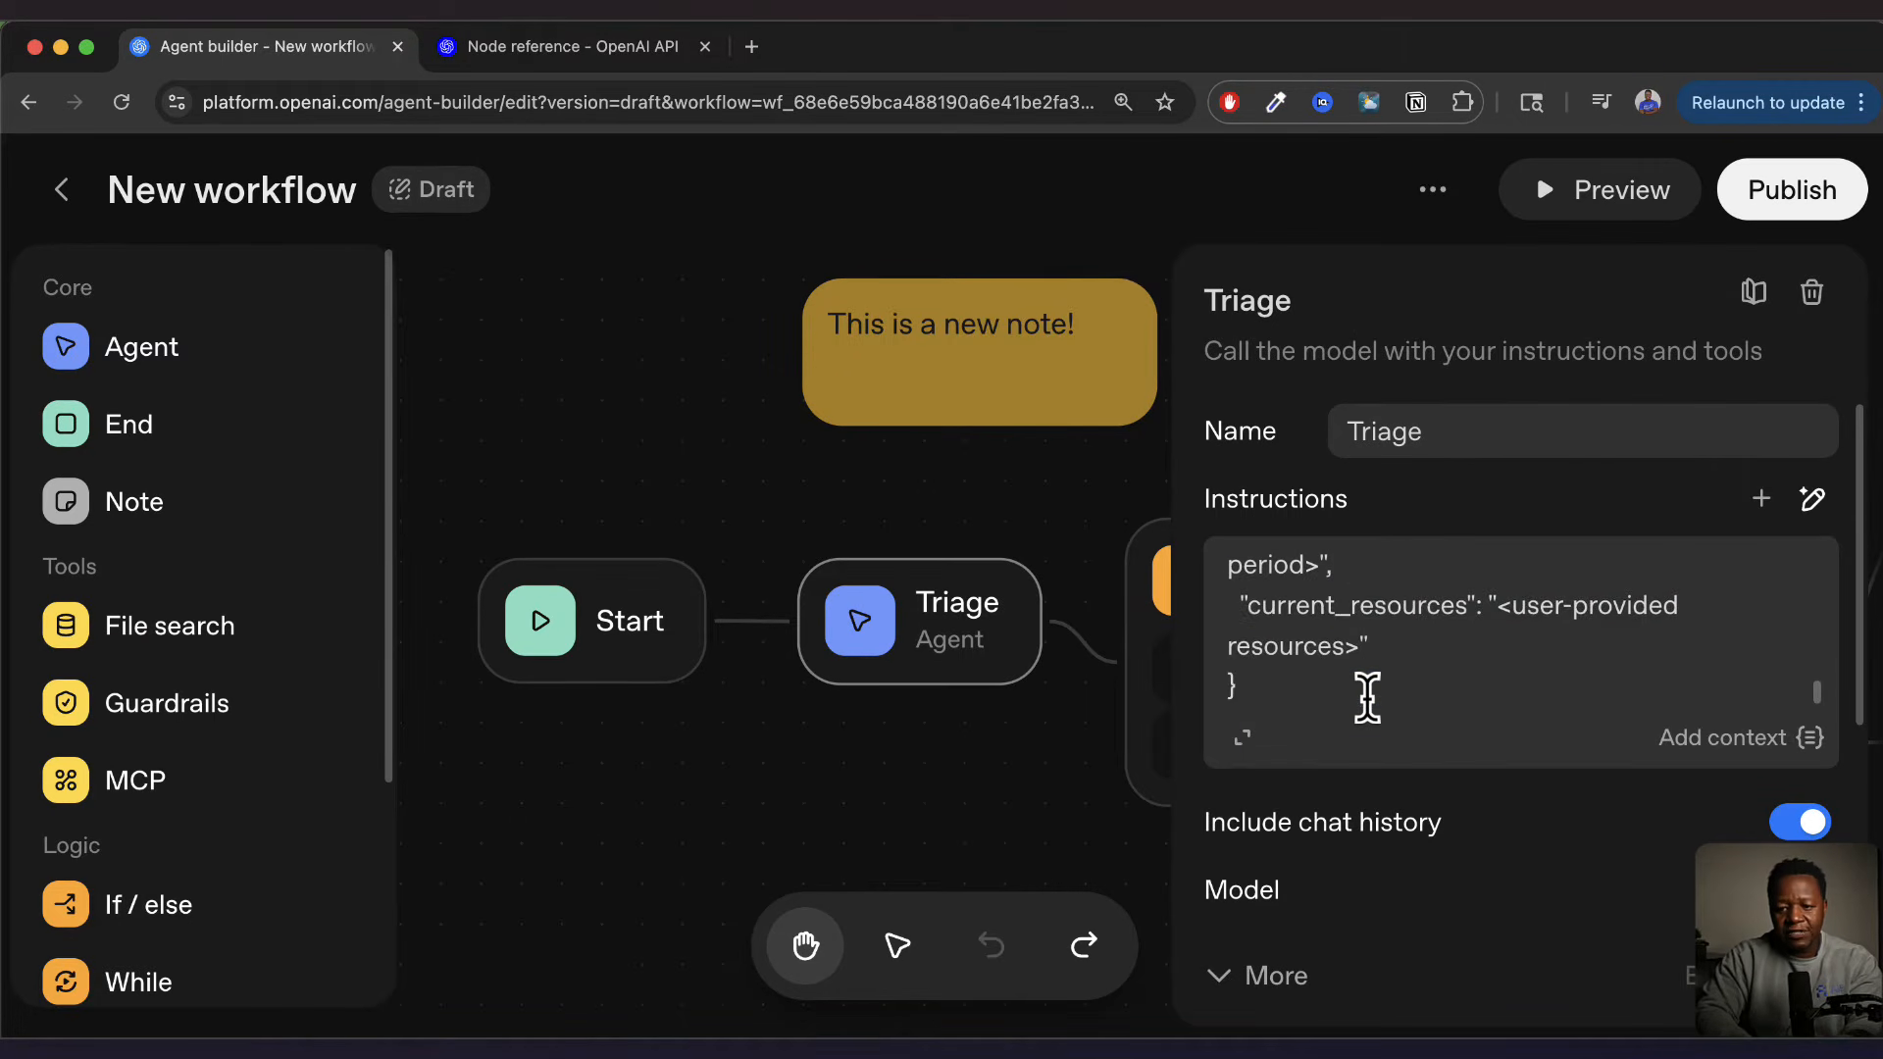
{"action": "scroll", "coordinate": [1367, 698], "scroll_direction": "up", "scroll_amount": 2}
{"action": "scroll", "coordinate": [1367, 693], "scroll_direction": "down", "scroll_amount": 2}
Turn Include chat history off and back on for the Triage agent, and set its model to gpt-5-nano
{"action": "mouse_move", "coordinate": [1219, 841]}
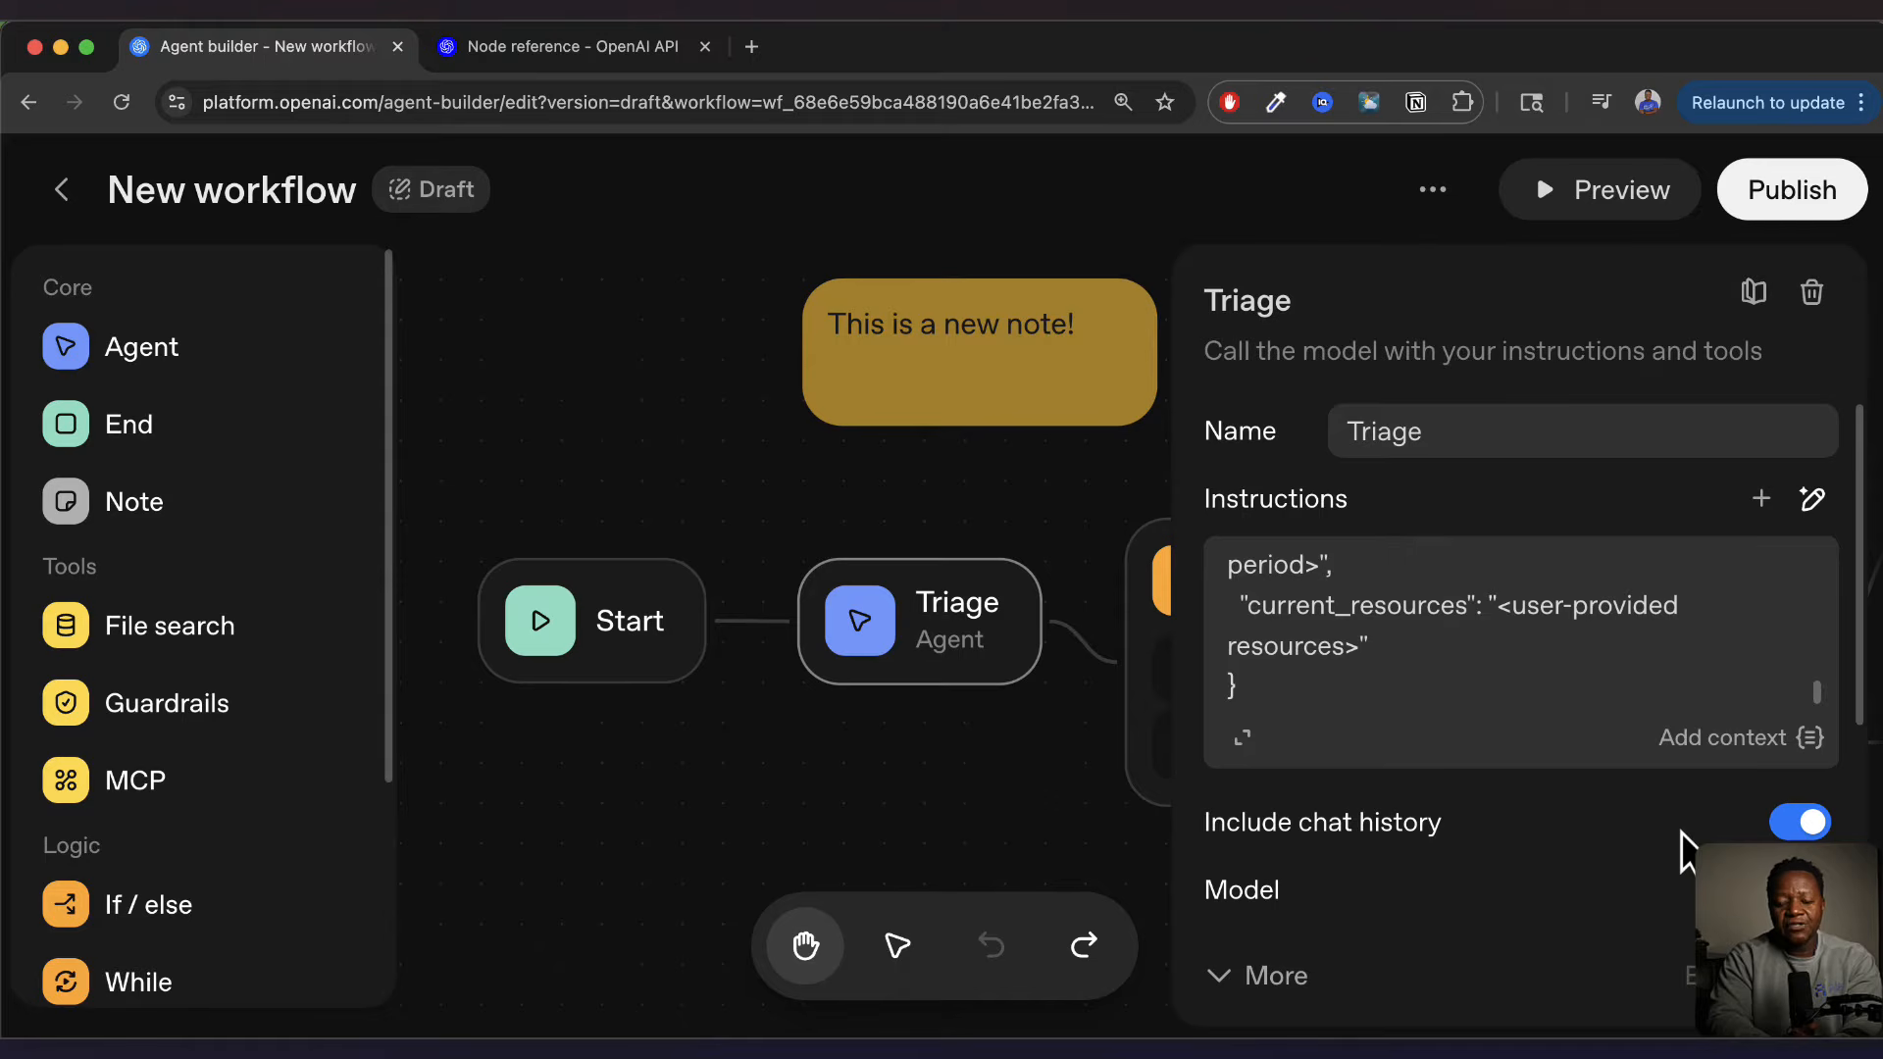
{"action": "left_click", "coordinate": [1794, 822]}
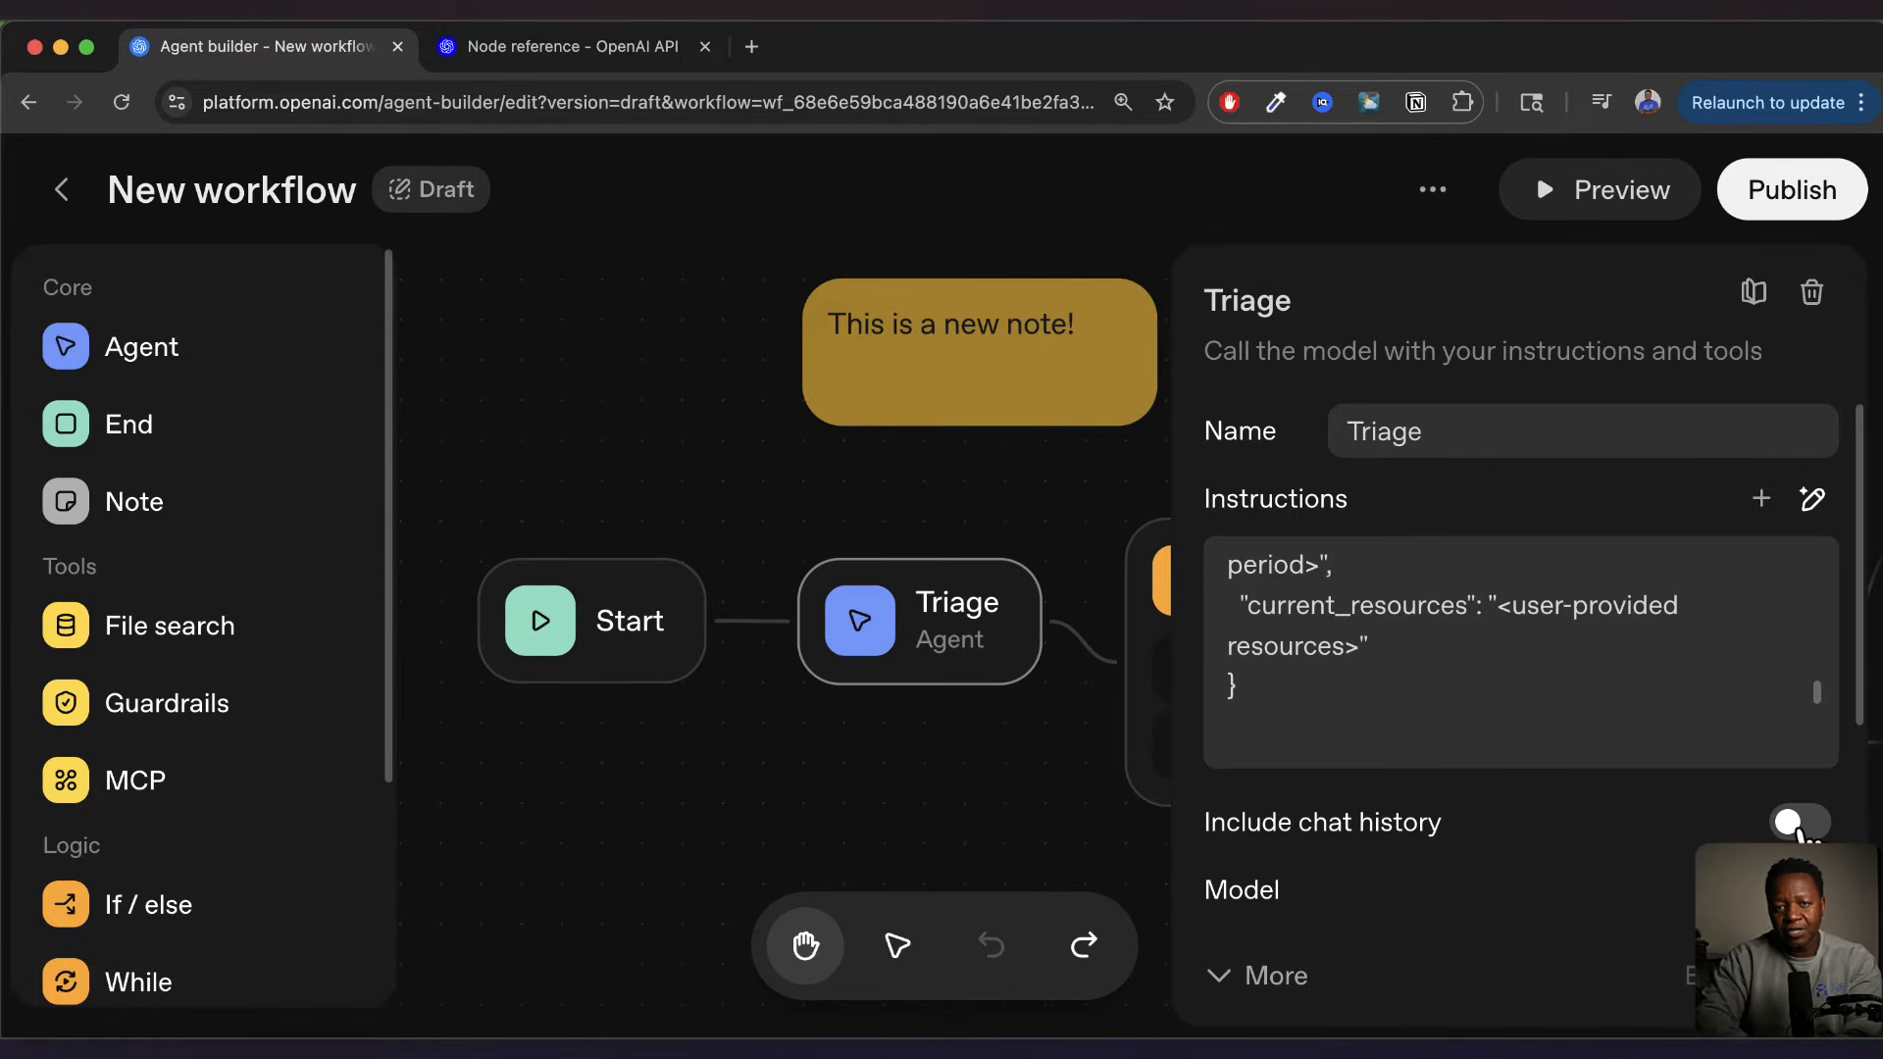
{"action": "left_click", "coordinate": [1801, 823]}
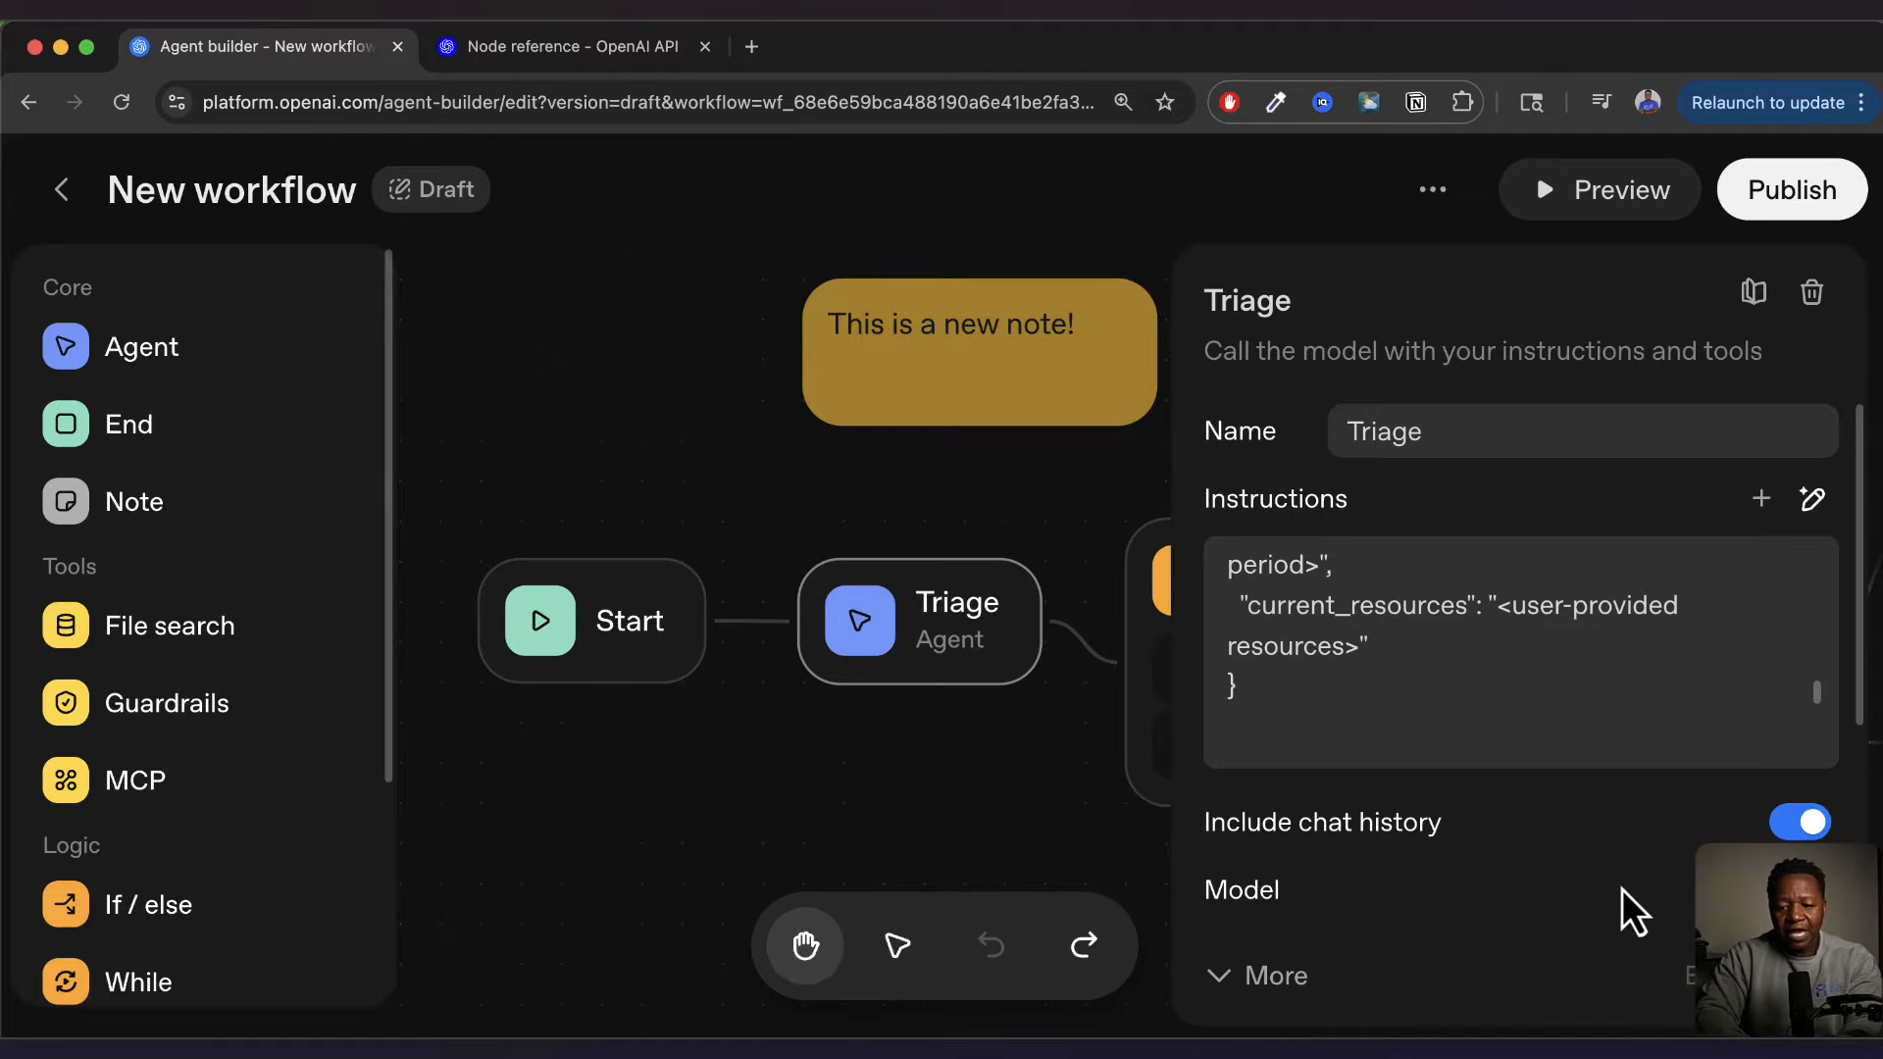
{"action": "scroll", "coordinate": [1622, 888], "scroll_direction": "down", "scroll_amount": 3}
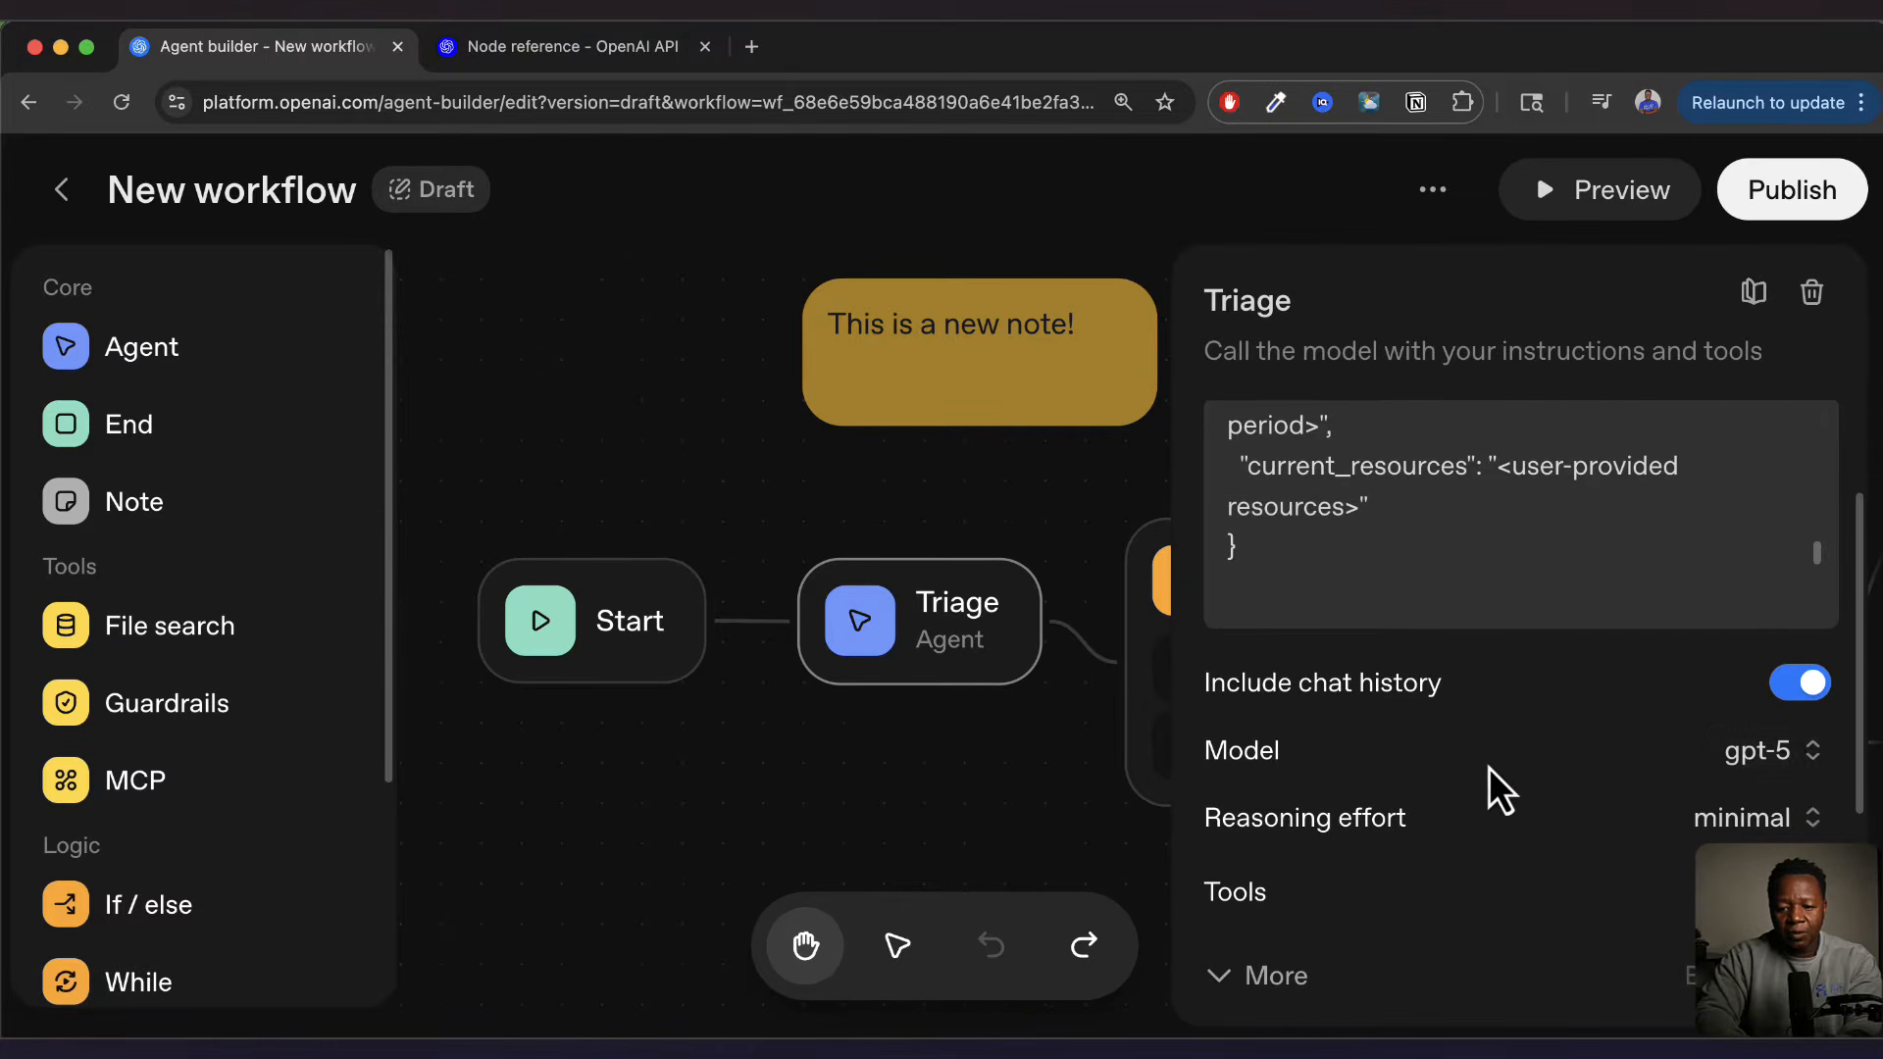
{"action": "left_click", "coordinate": [1810, 760]}
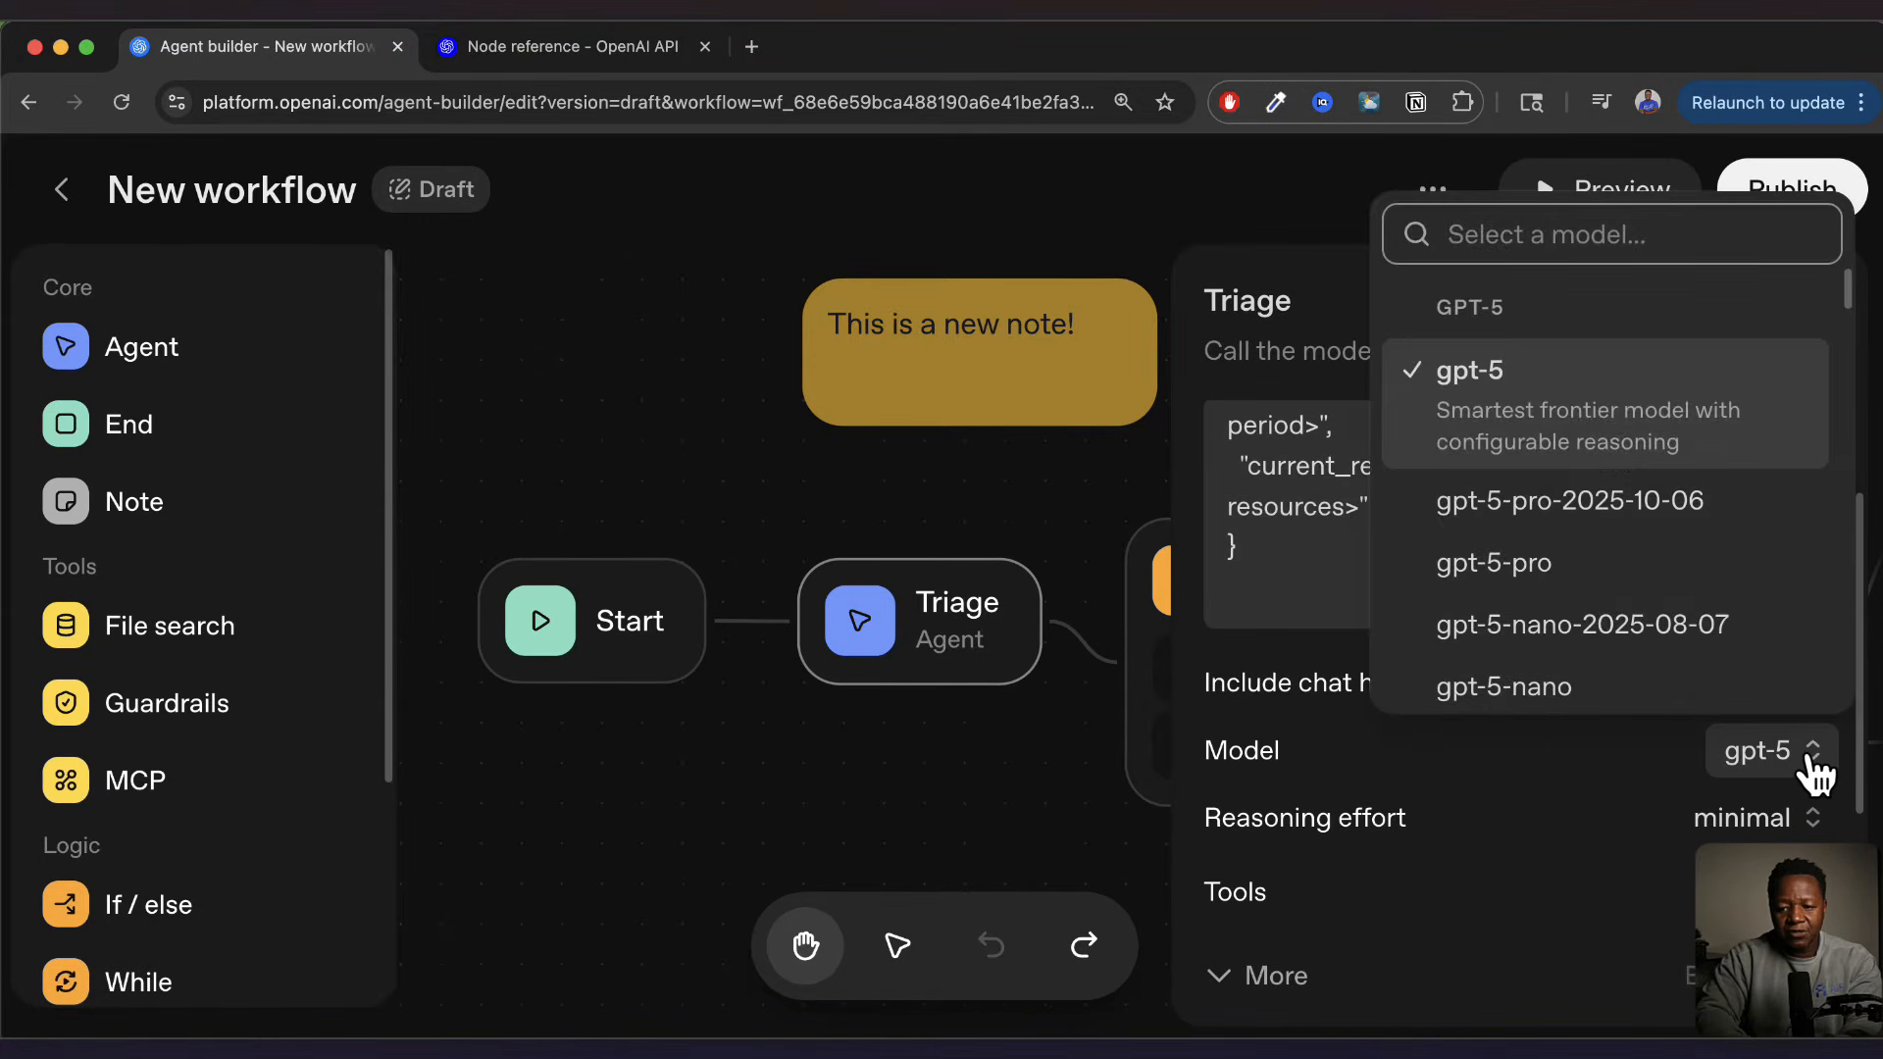
{"action": "scroll", "coordinate": [1692, 622], "scroll_direction": "down", "scroll_amount": 3}
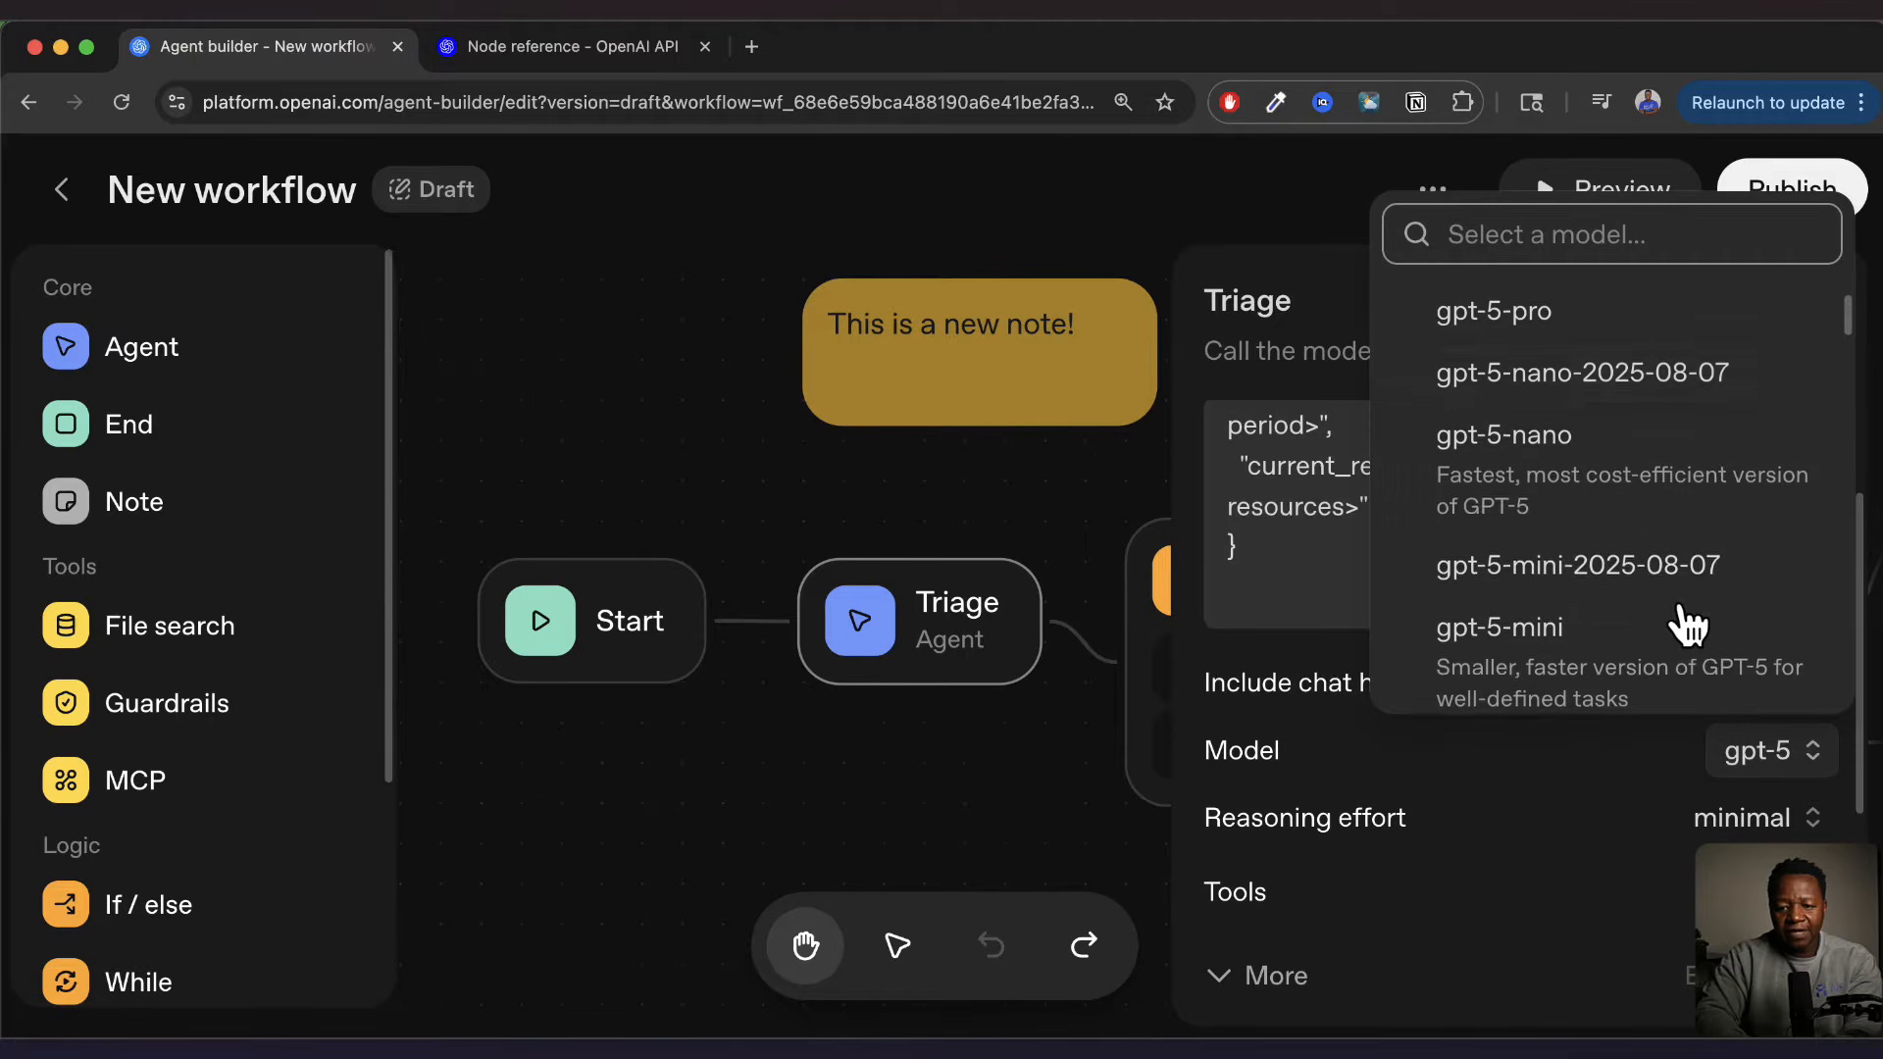
{"action": "left_click", "coordinate": [1541, 439]}
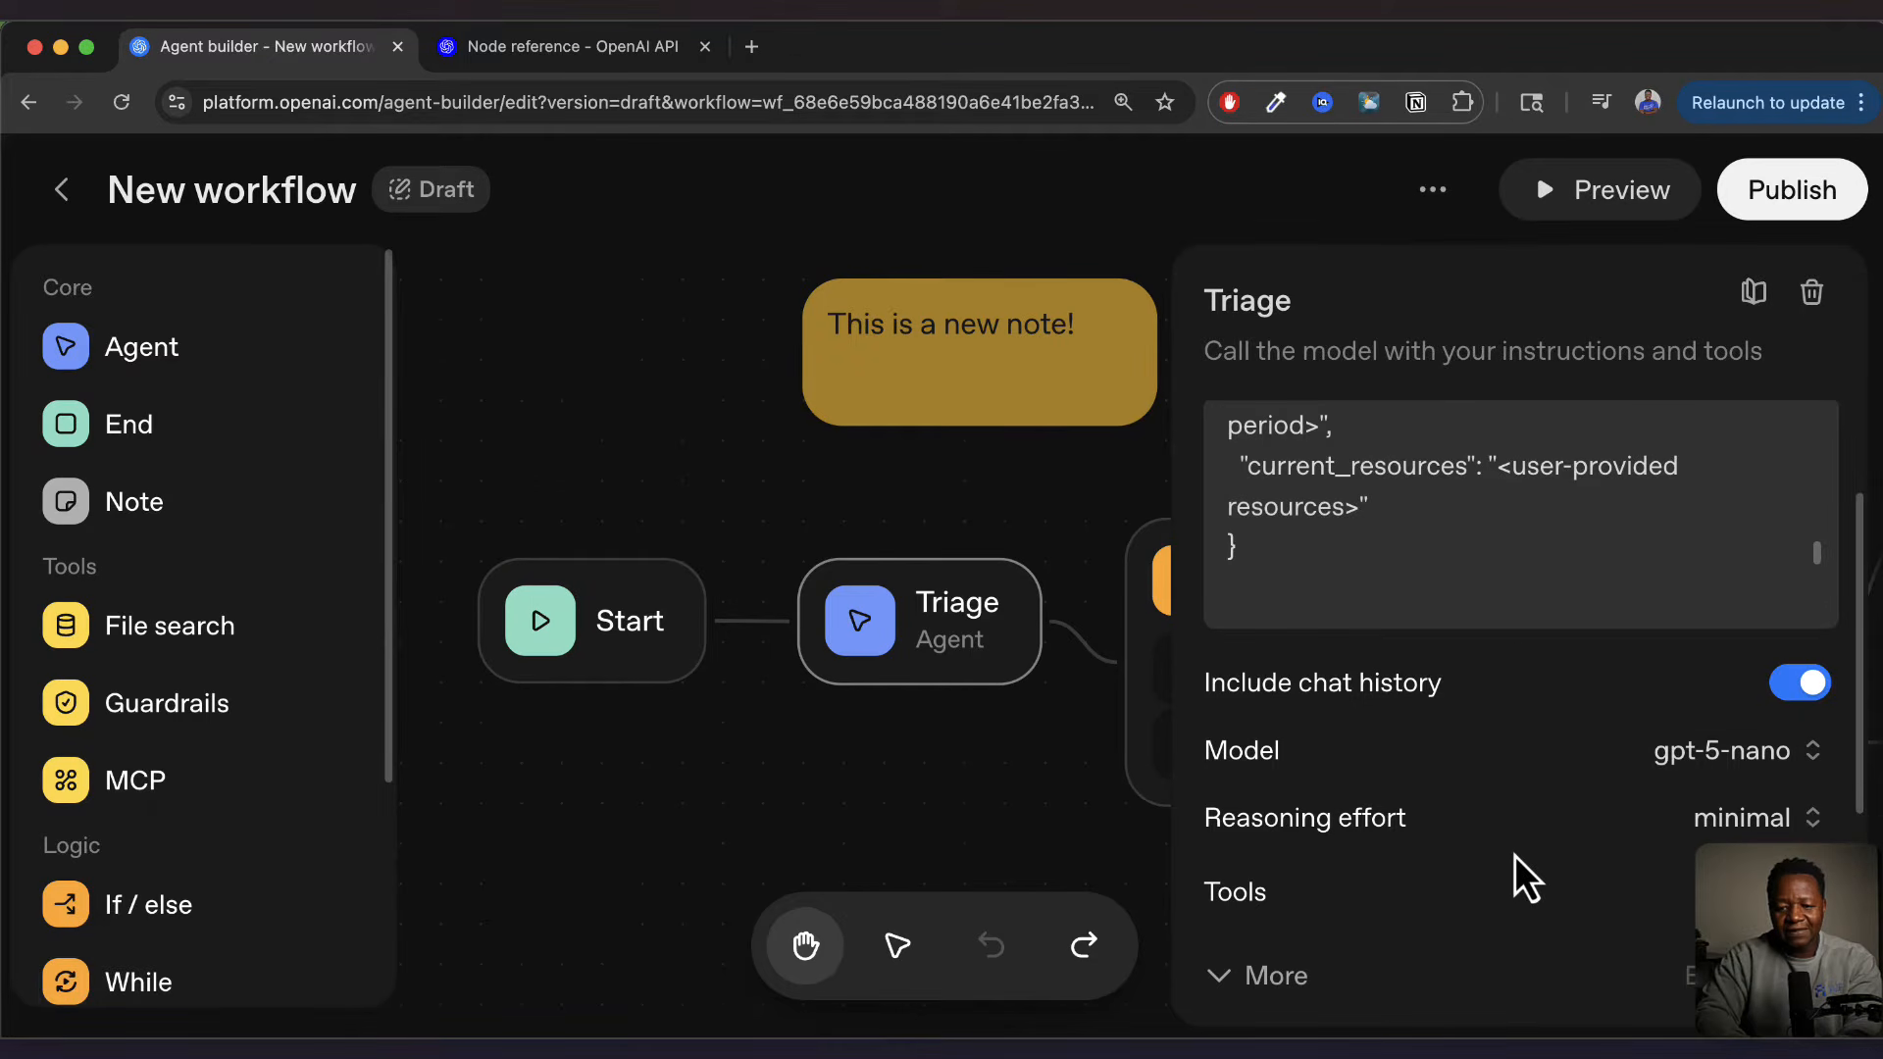
Examine the Triage agent's reasoning effort choices and the kinds of tools it can be given, without changing either
{"action": "scroll", "coordinate": [1514, 856], "scroll_direction": "down", "scroll_amount": 2}
{"action": "mouse_move", "coordinate": [1326, 760]}
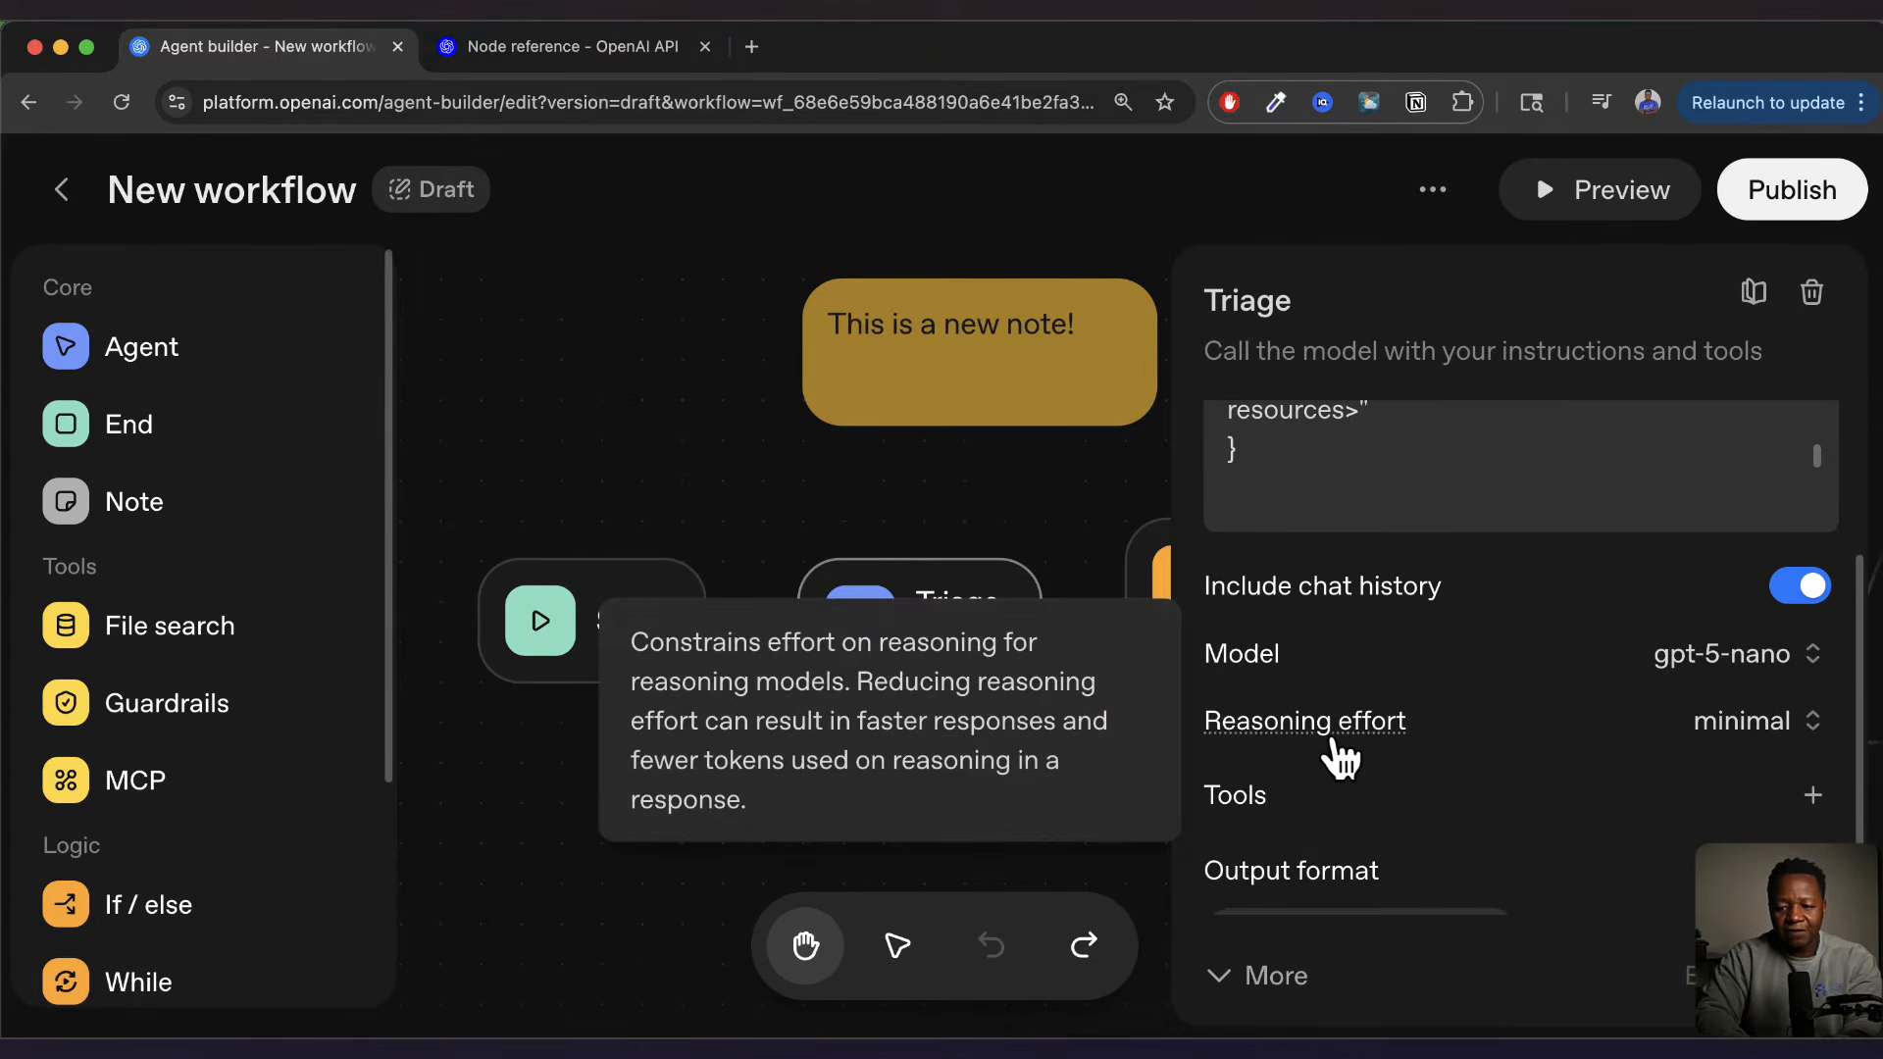
{"action": "left_click", "coordinate": [1808, 742]}
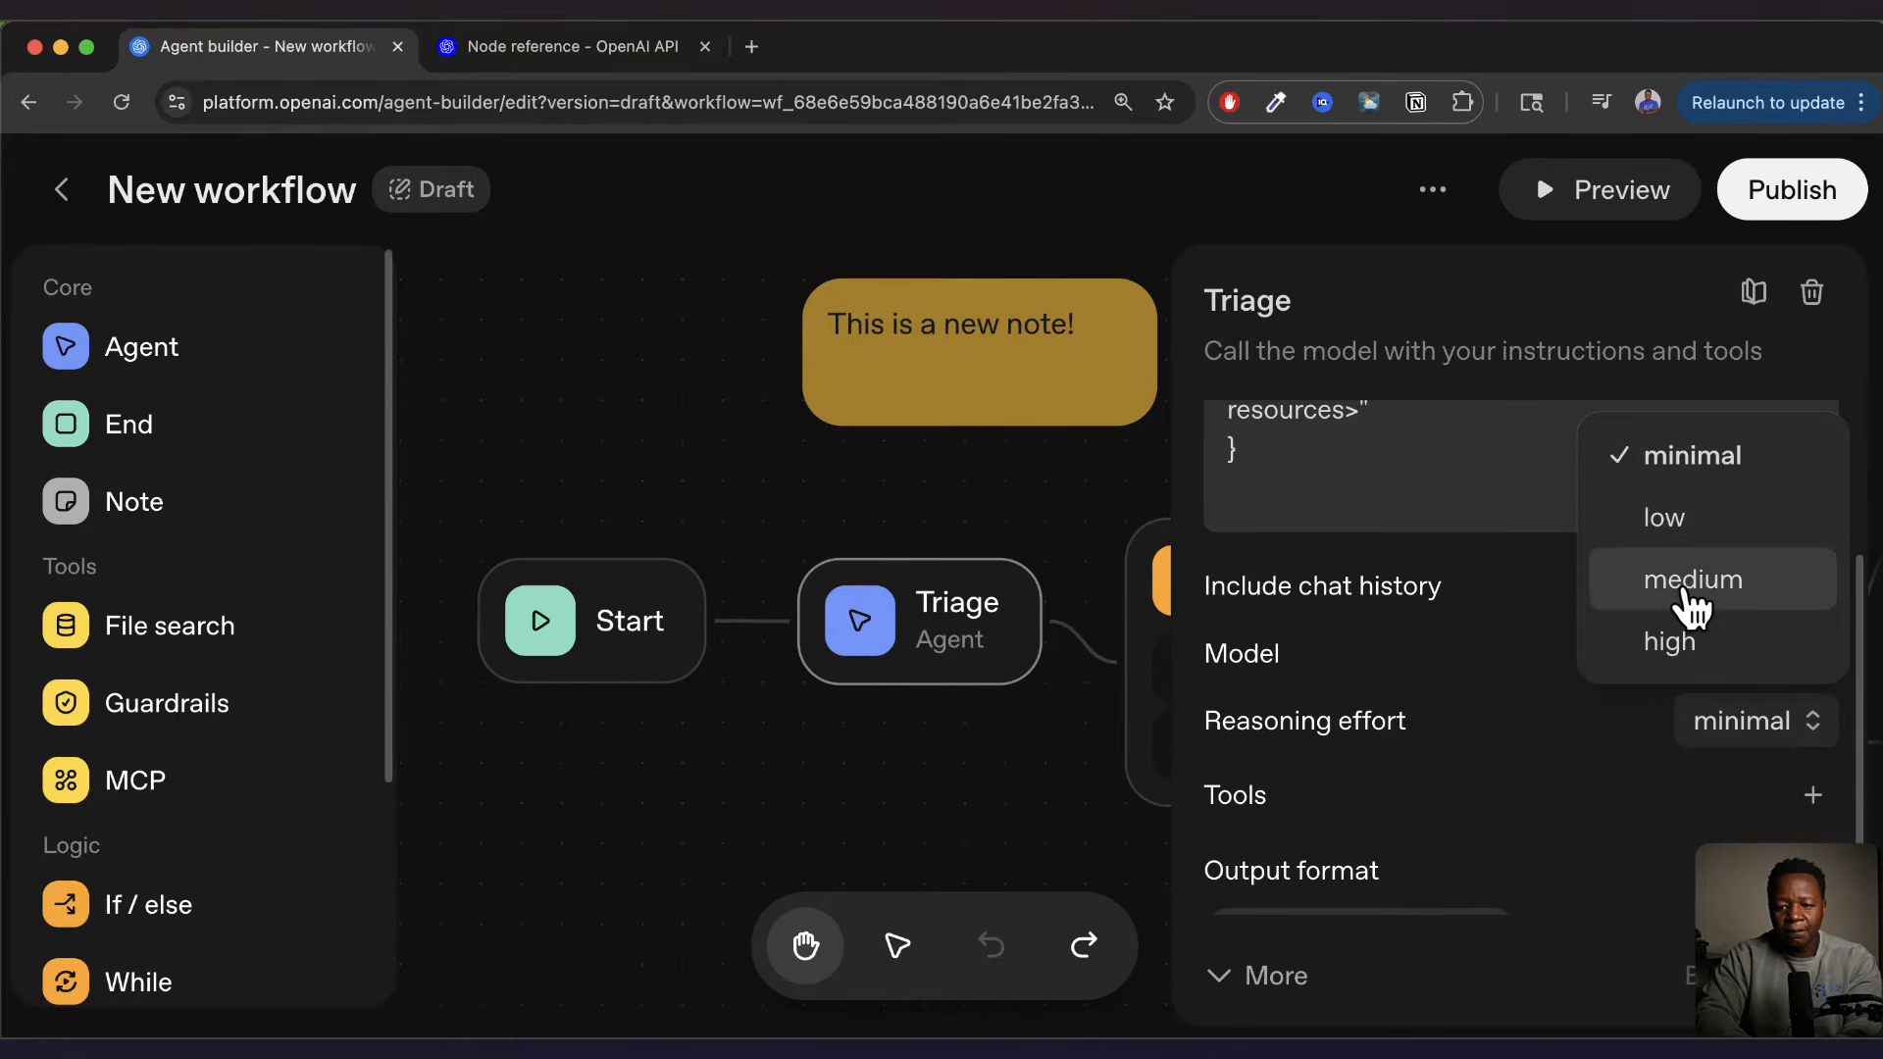
{"action": "left_click", "coordinate": [1480, 779]}
{"action": "scroll", "coordinate": [1480, 779], "scroll_direction": "down", "scroll_amount": 1}
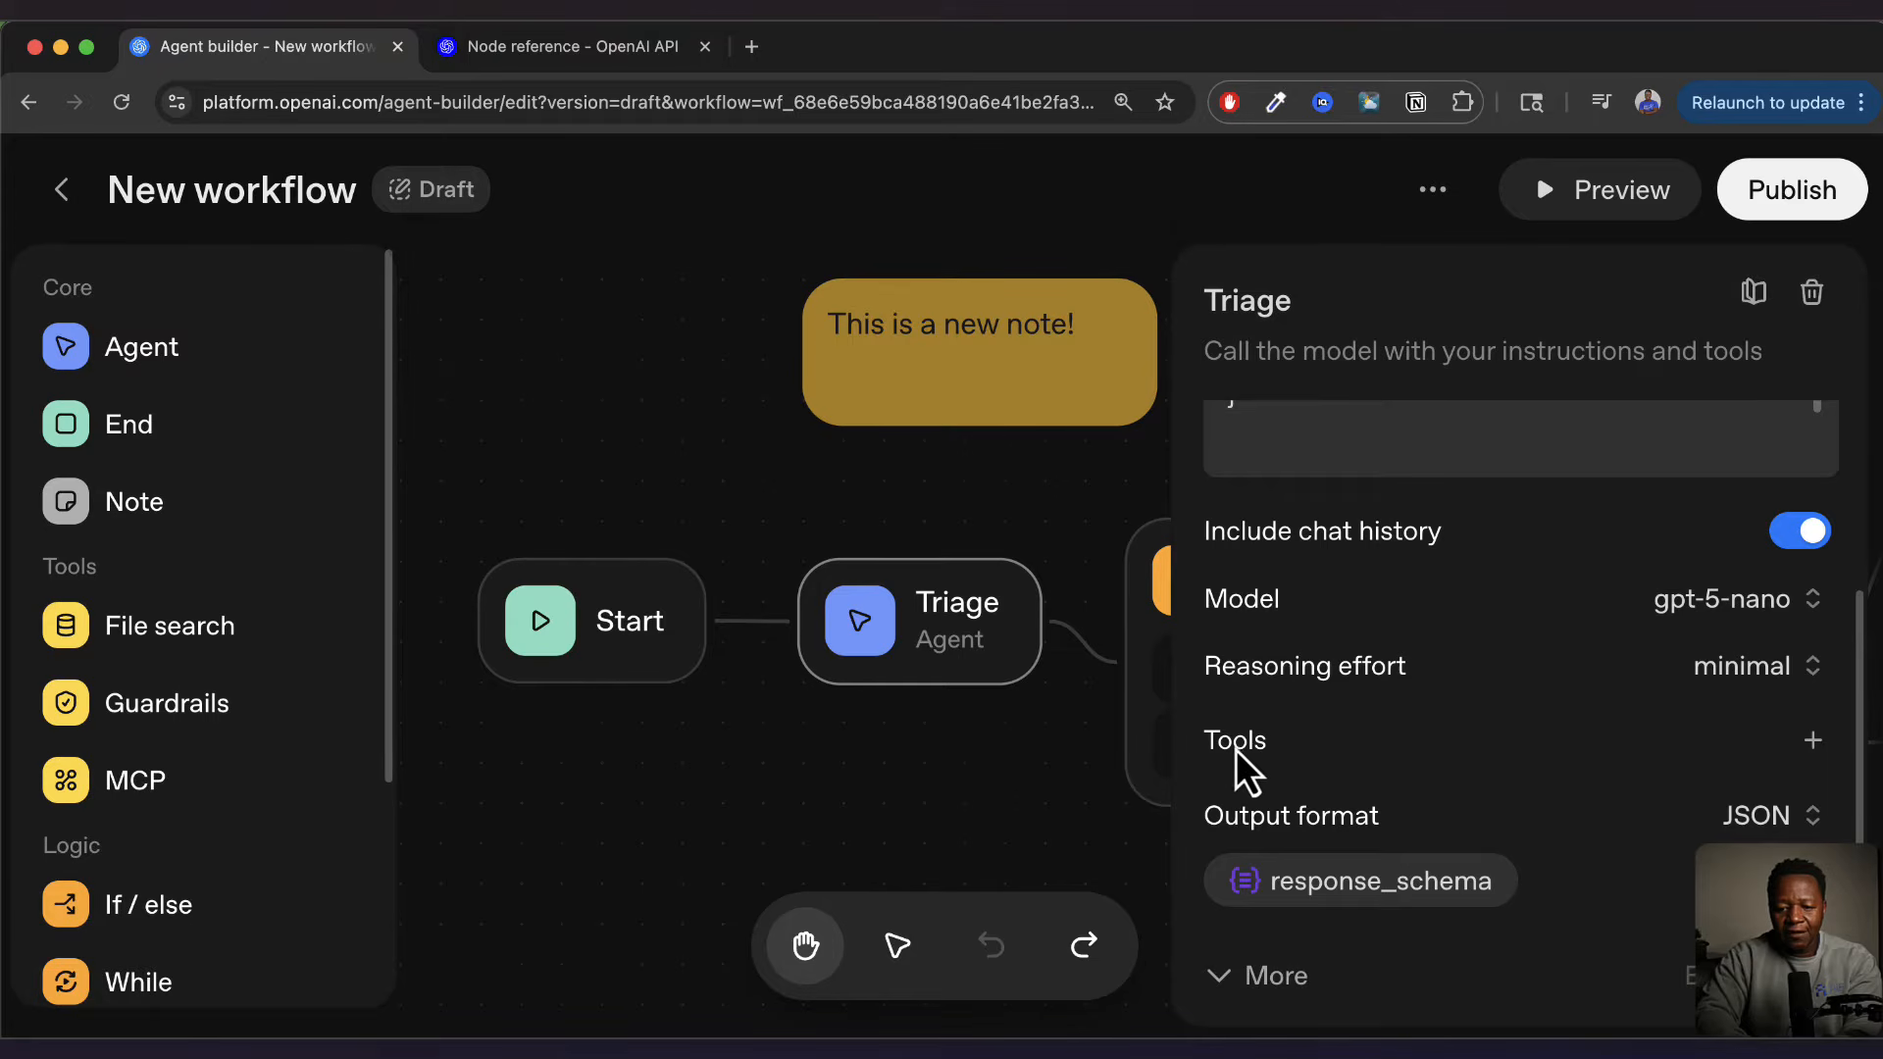
{"action": "left_click", "coordinate": [1812, 742]}
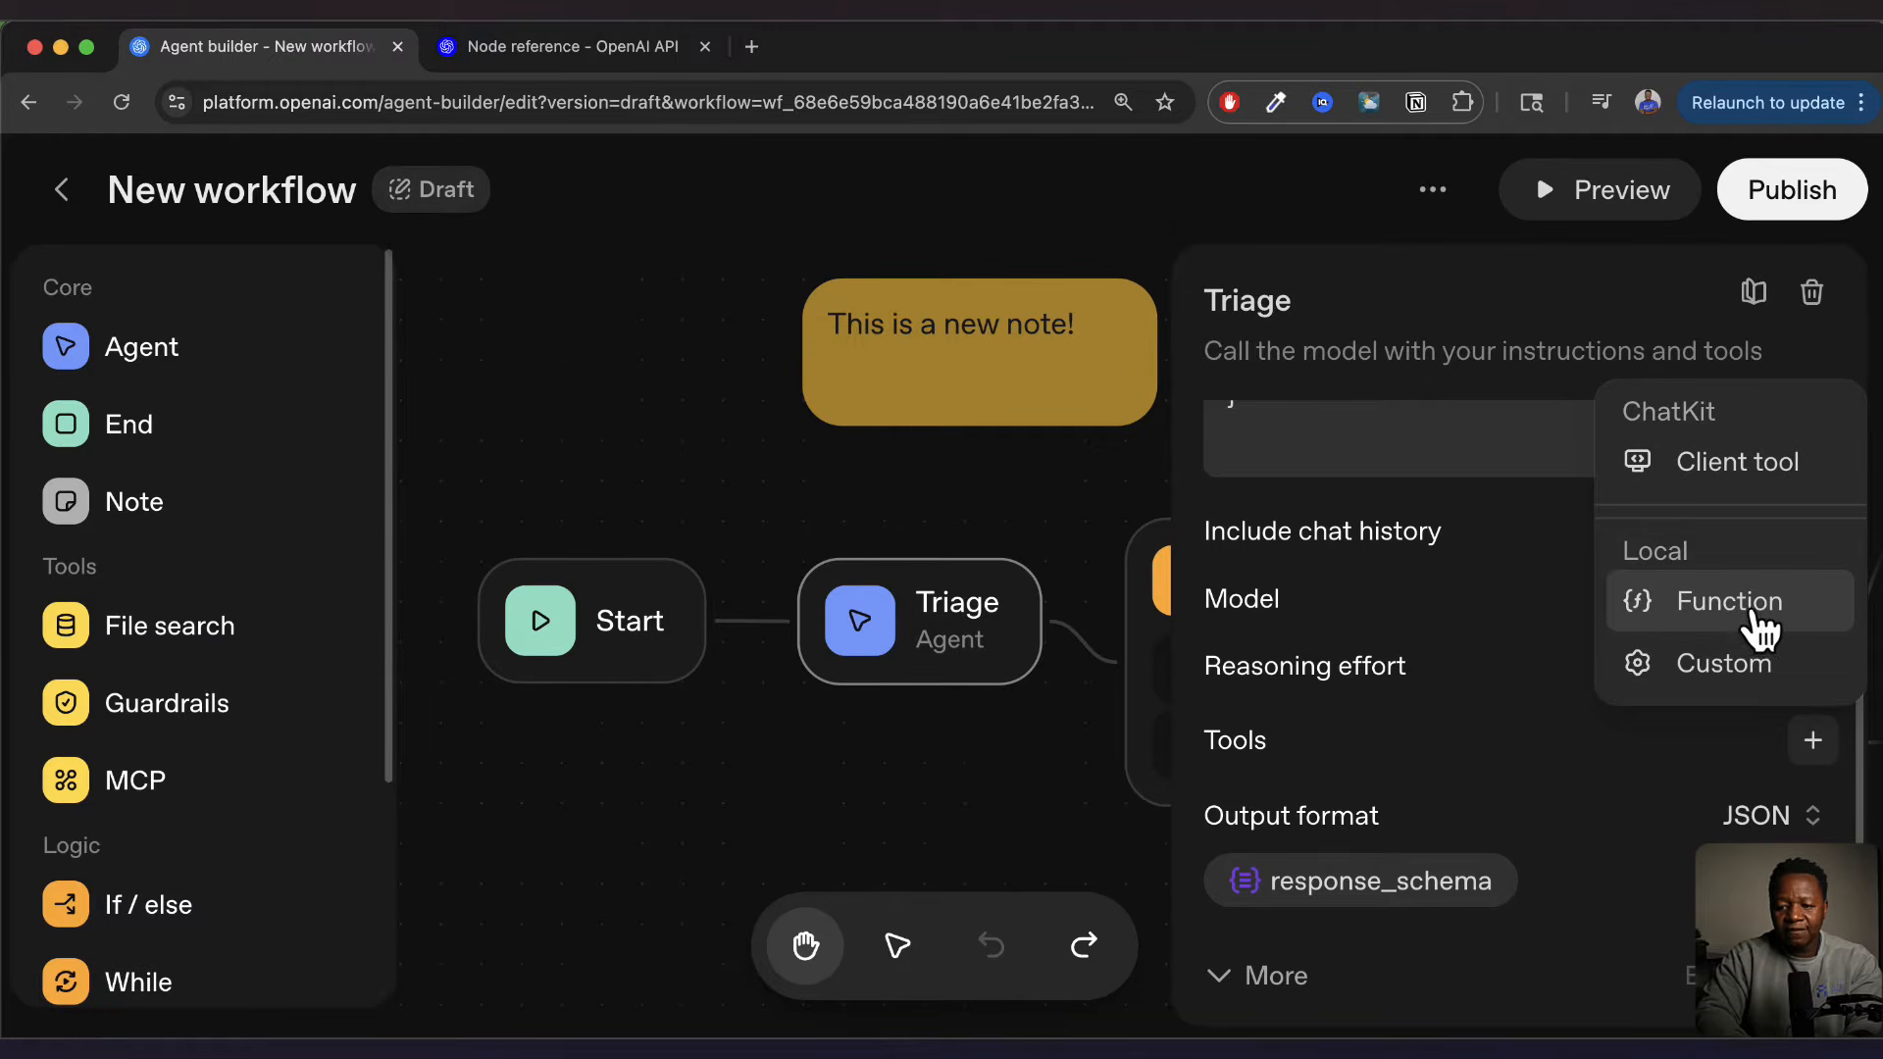
{"action": "left_click", "coordinate": [1622, 776]}
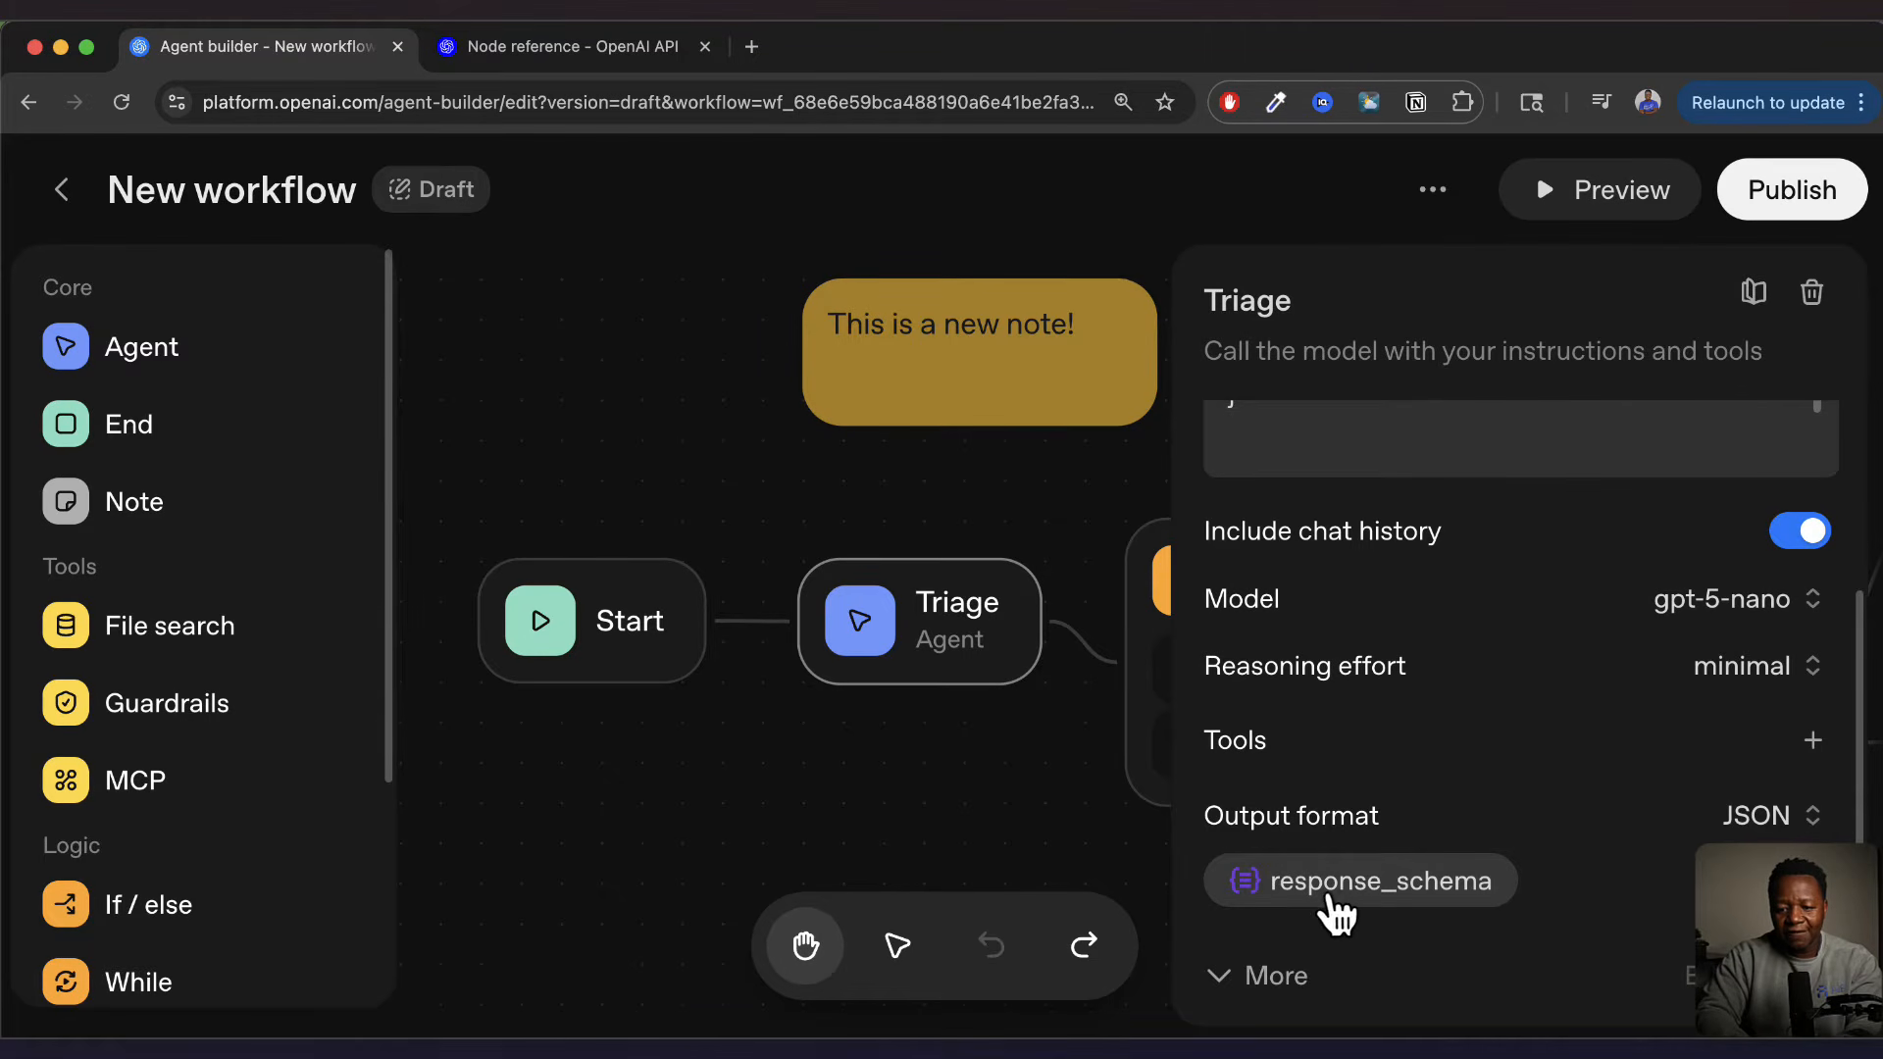
Review the property types and descriptions in the Triage agent's response_schema, reselect STR for initative_goal, and update the schema
{"action": "left_click", "coordinate": [1397, 898]}
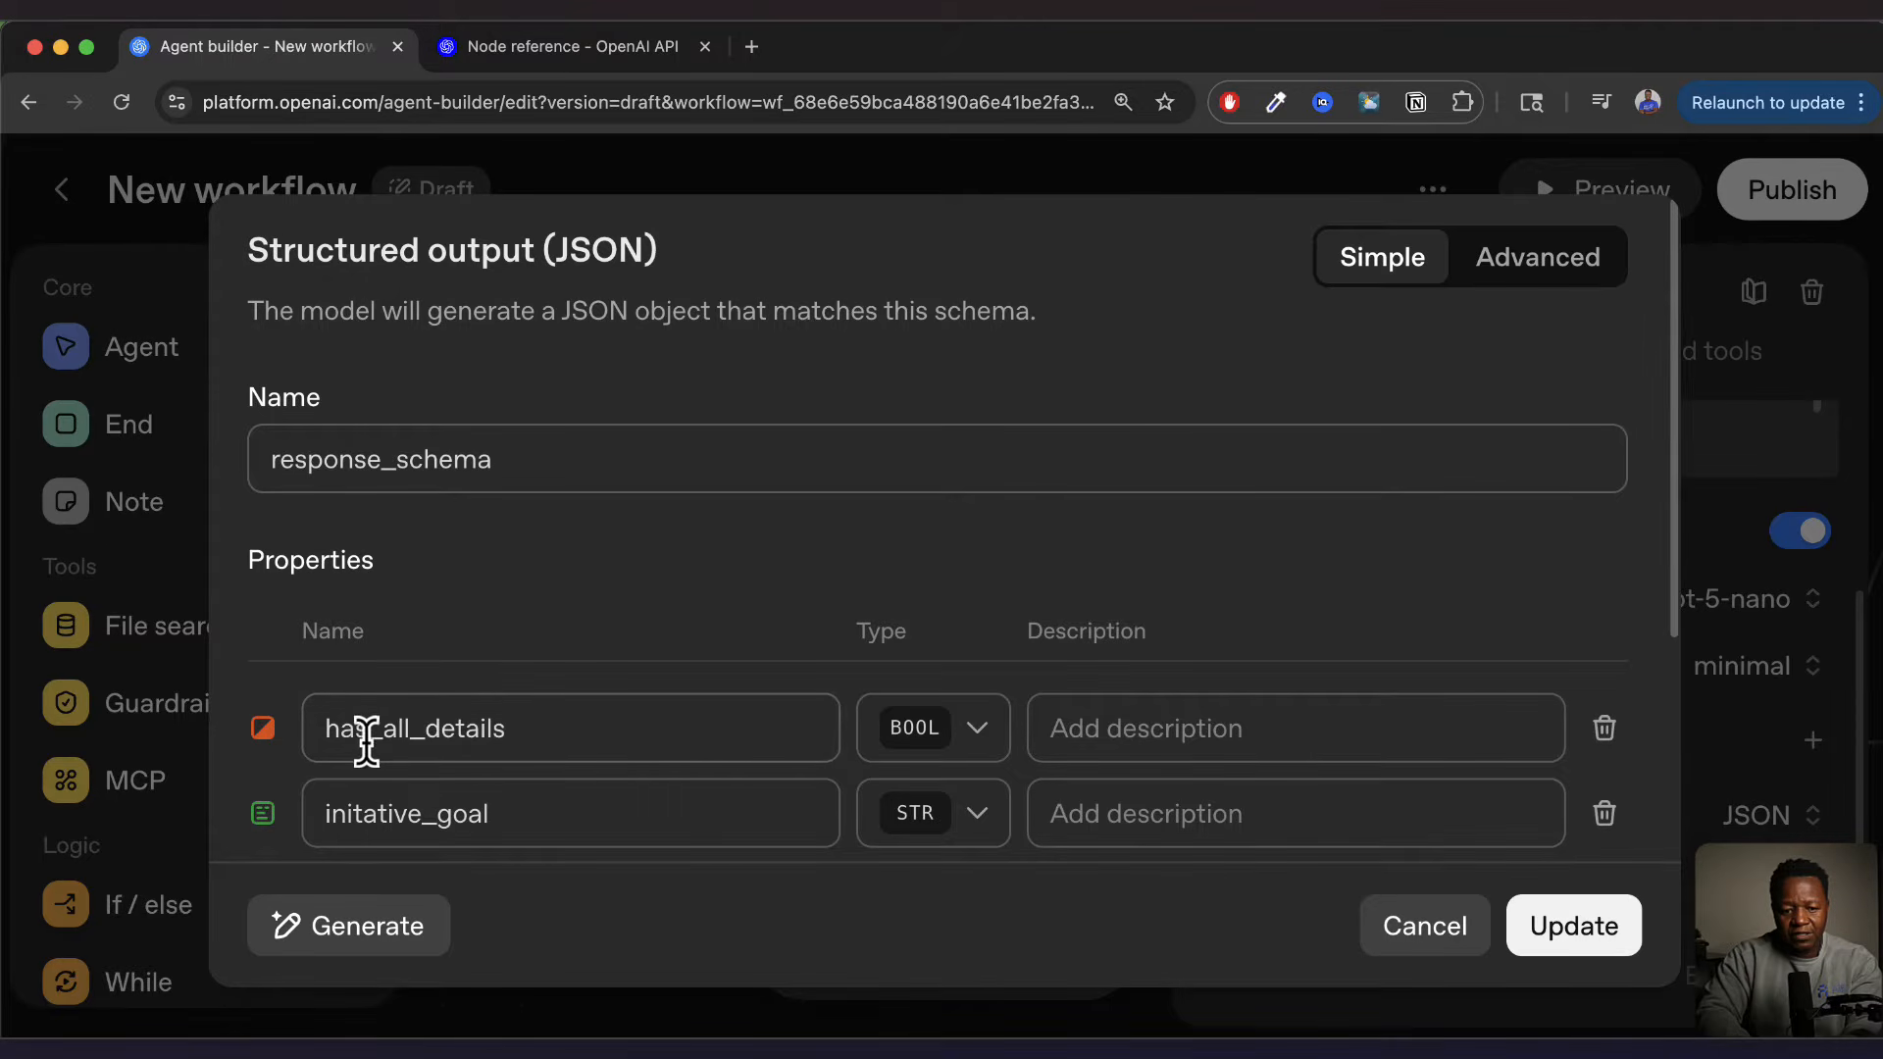
{"action": "left_click", "coordinate": [981, 738]}
{"action": "left_click", "coordinate": [976, 726]}
{"action": "left_click", "coordinate": [1109, 736]}
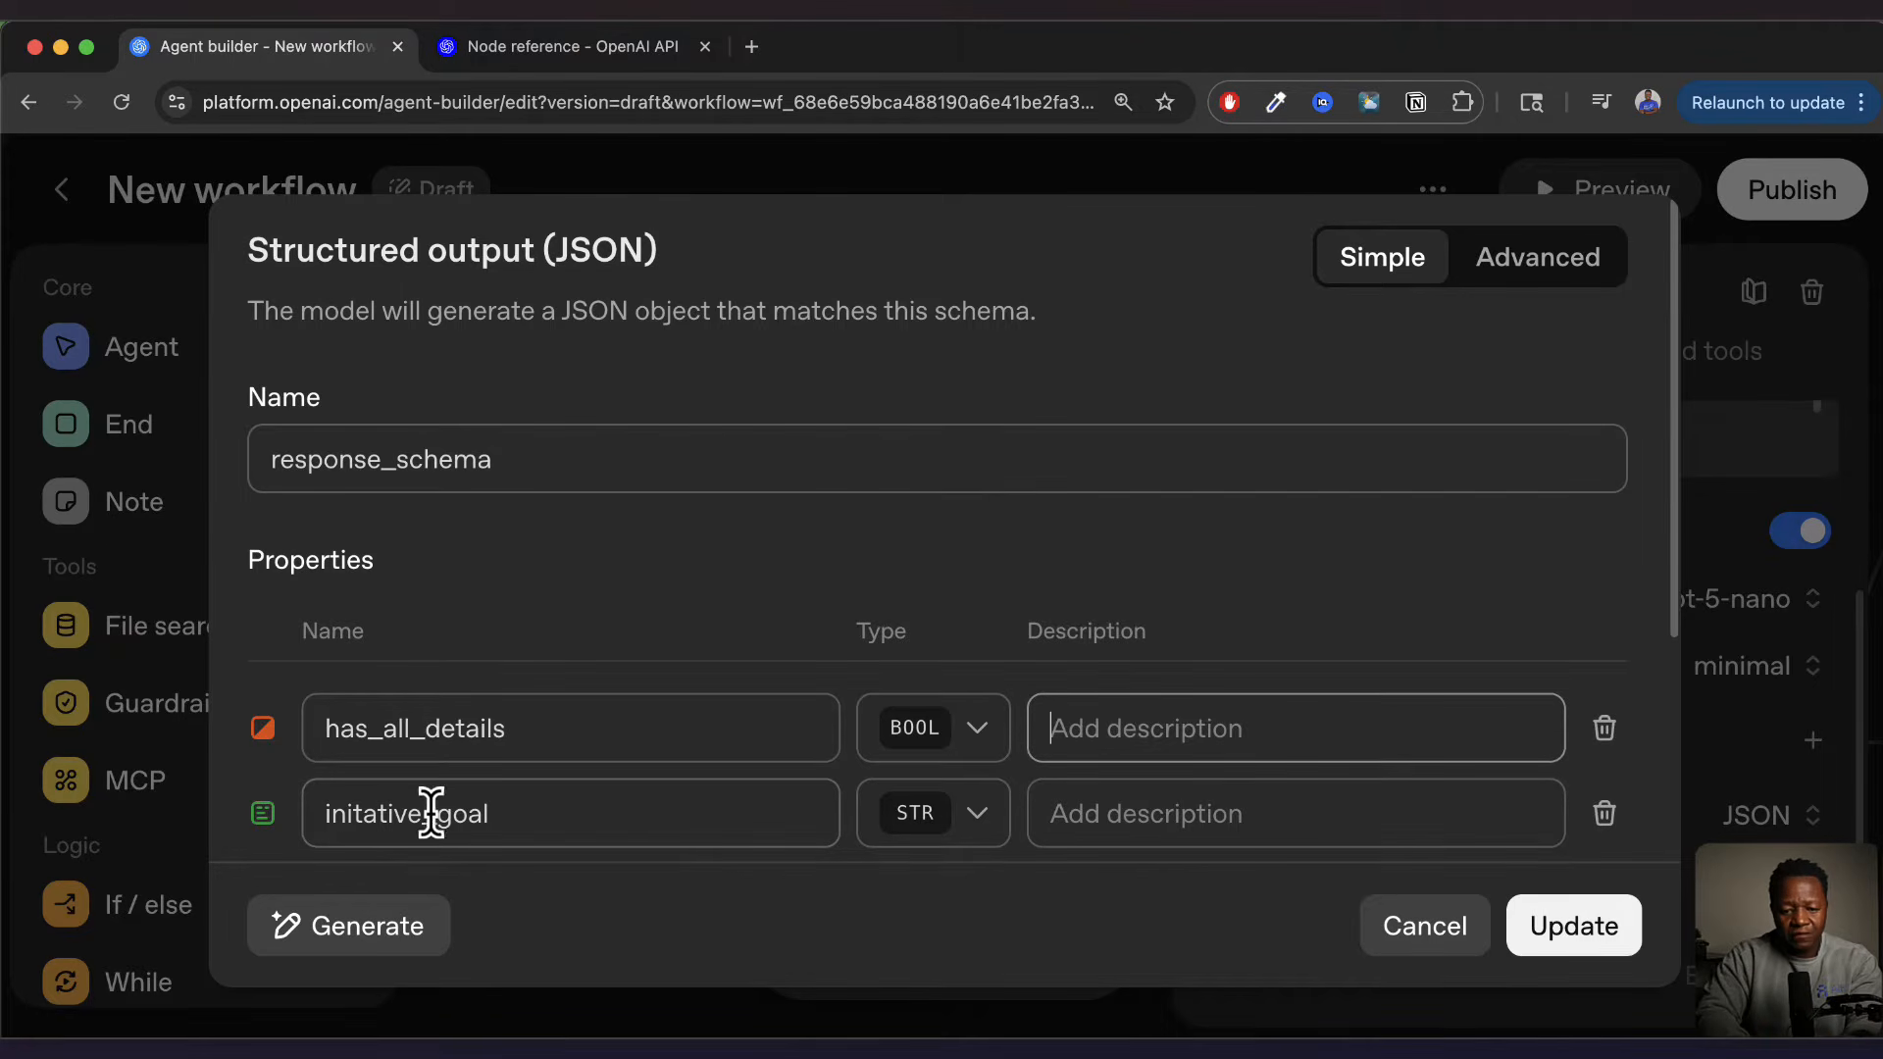
{"action": "left_click", "coordinate": [996, 818]}
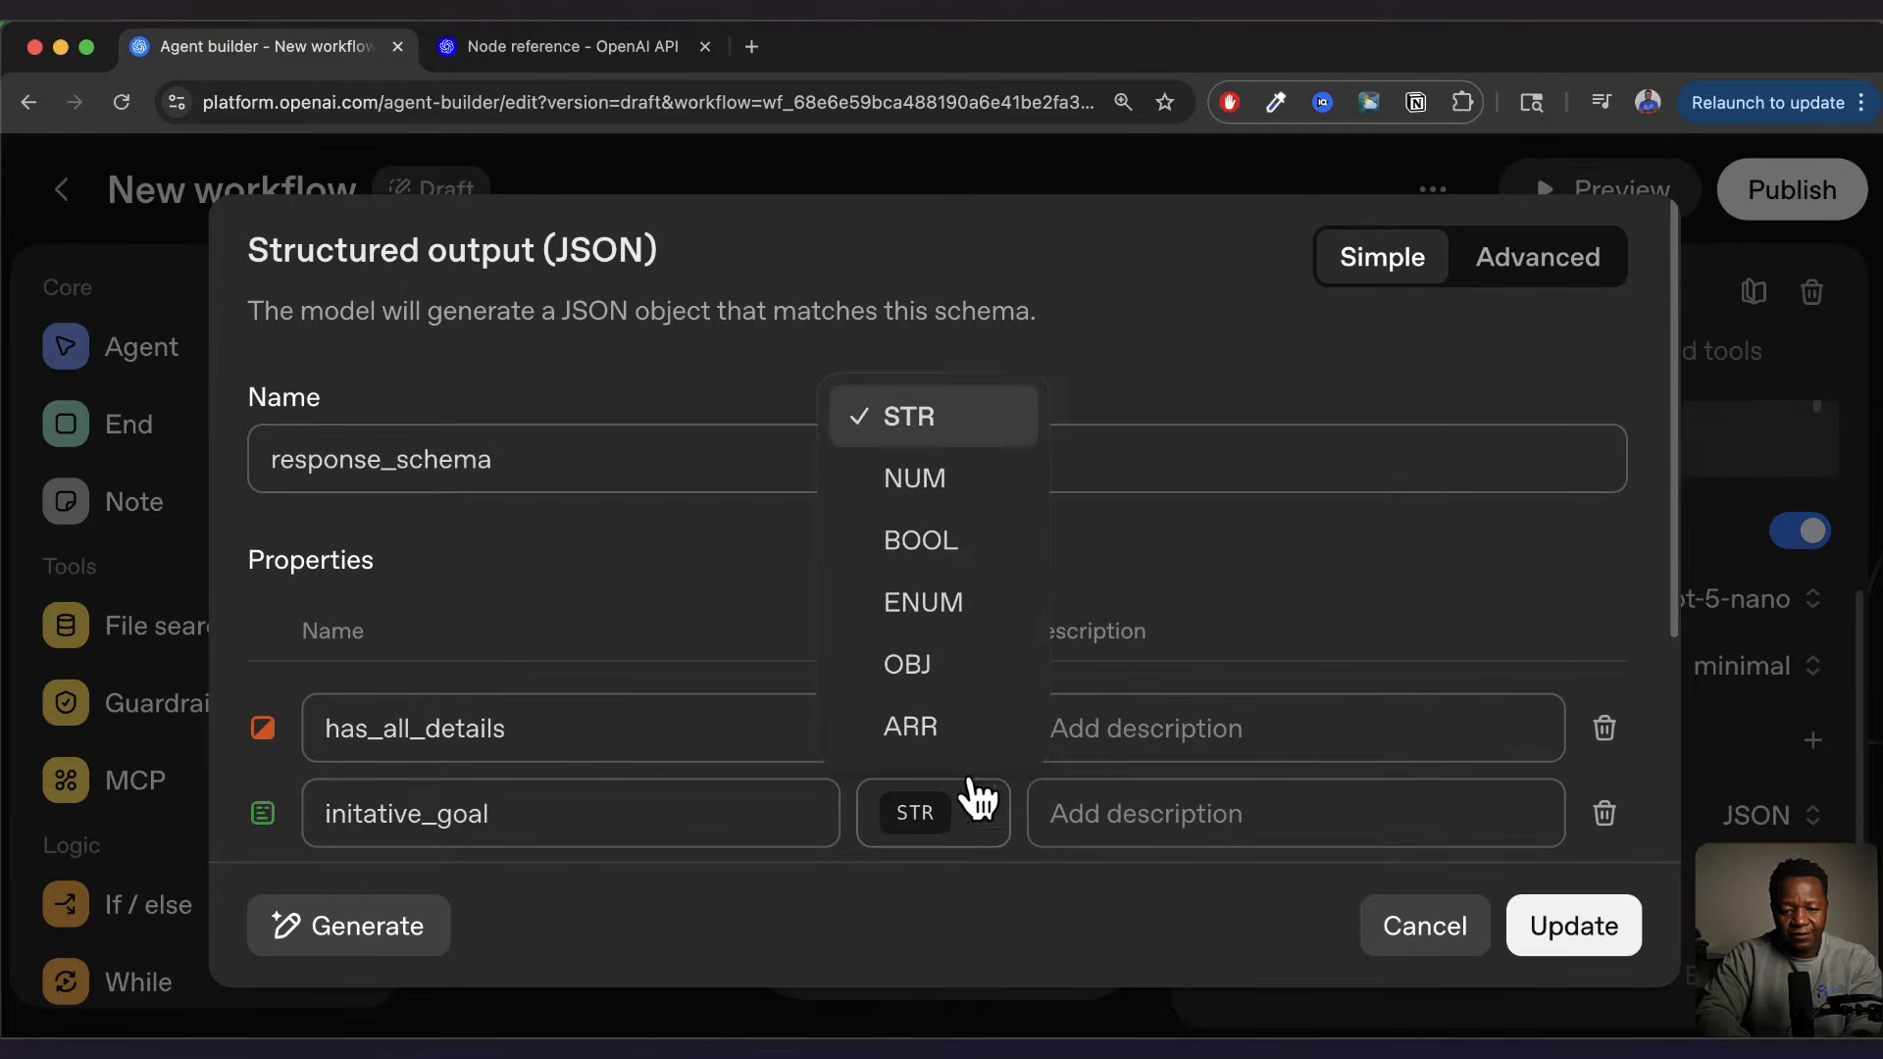
{"action": "left_click", "coordinate": [927, 416]}
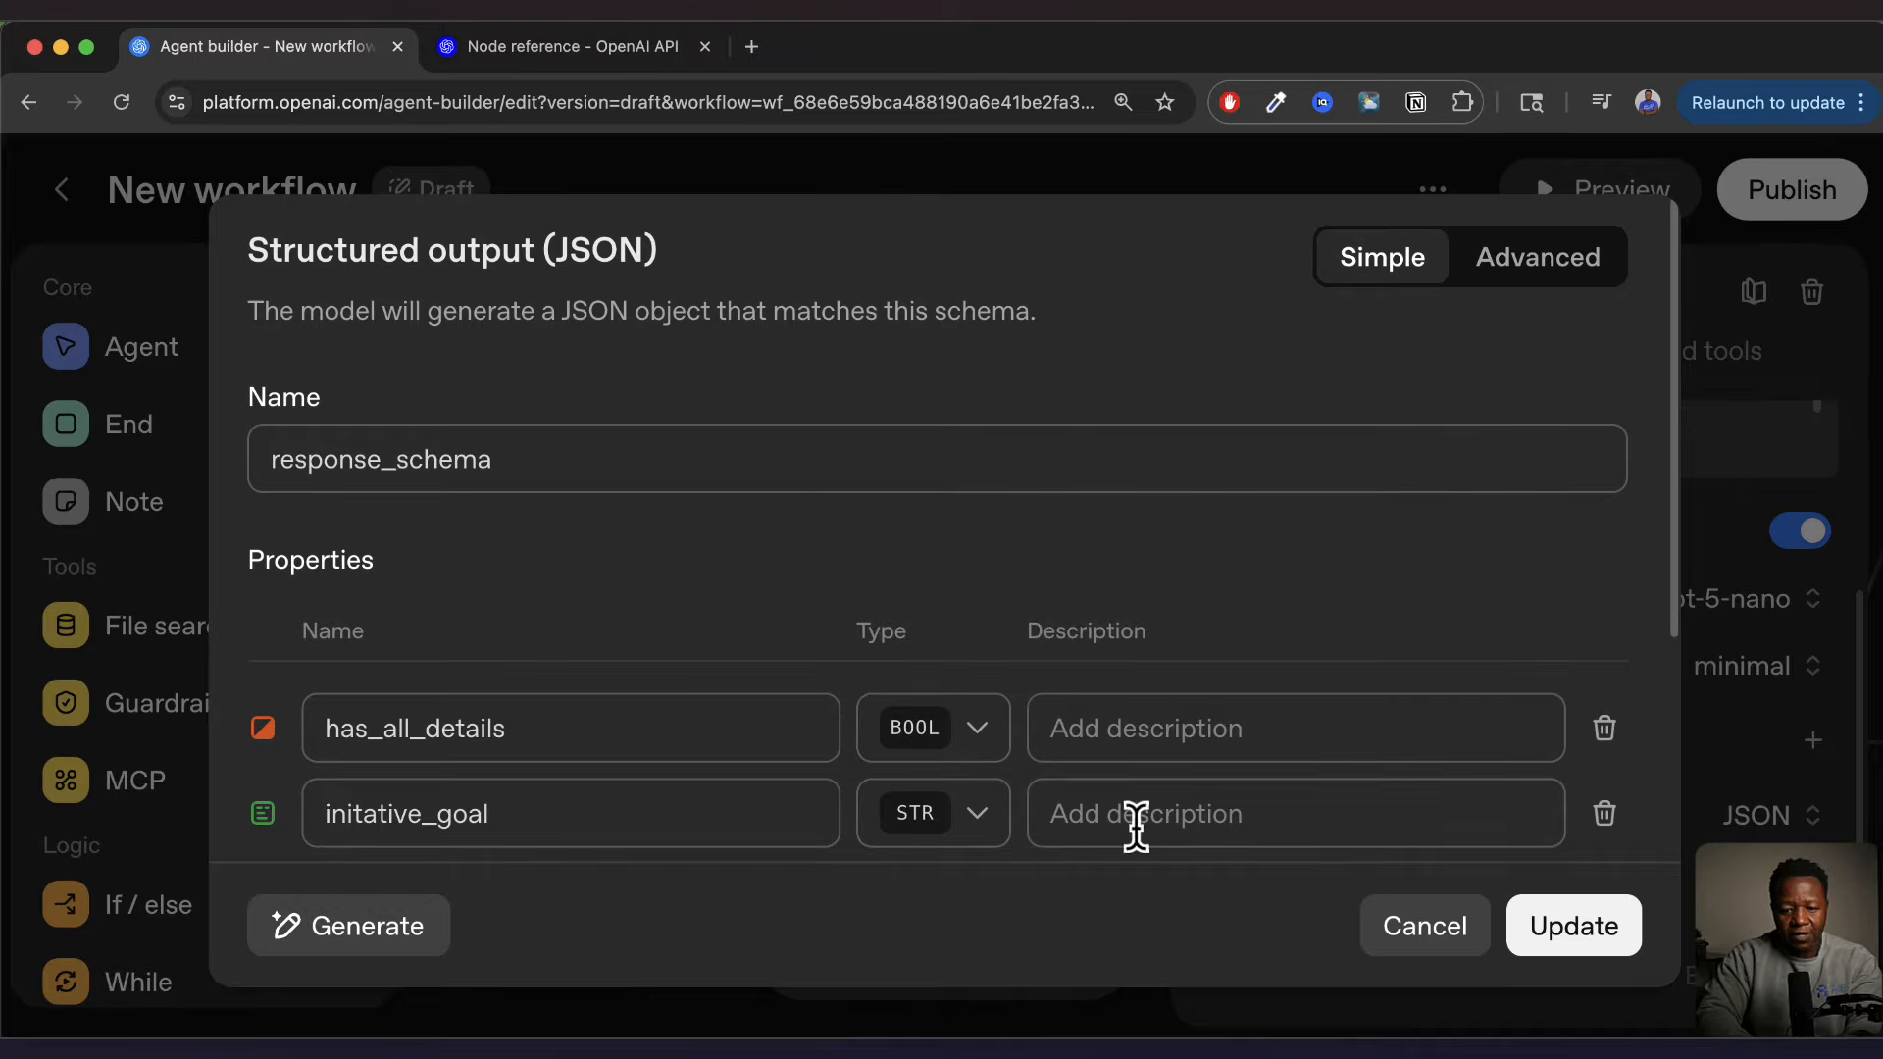
{"action": "scroll", "coordinate": [1036, 602], "scroll_direction": "down", "scroll_amount": 1}
{"action": "scroll", "coordinate": [1036, 602], "scroll_direction": "up", "scroll_amount": 1}
{"action": "left_click", "coordinate": [1543, 936]}
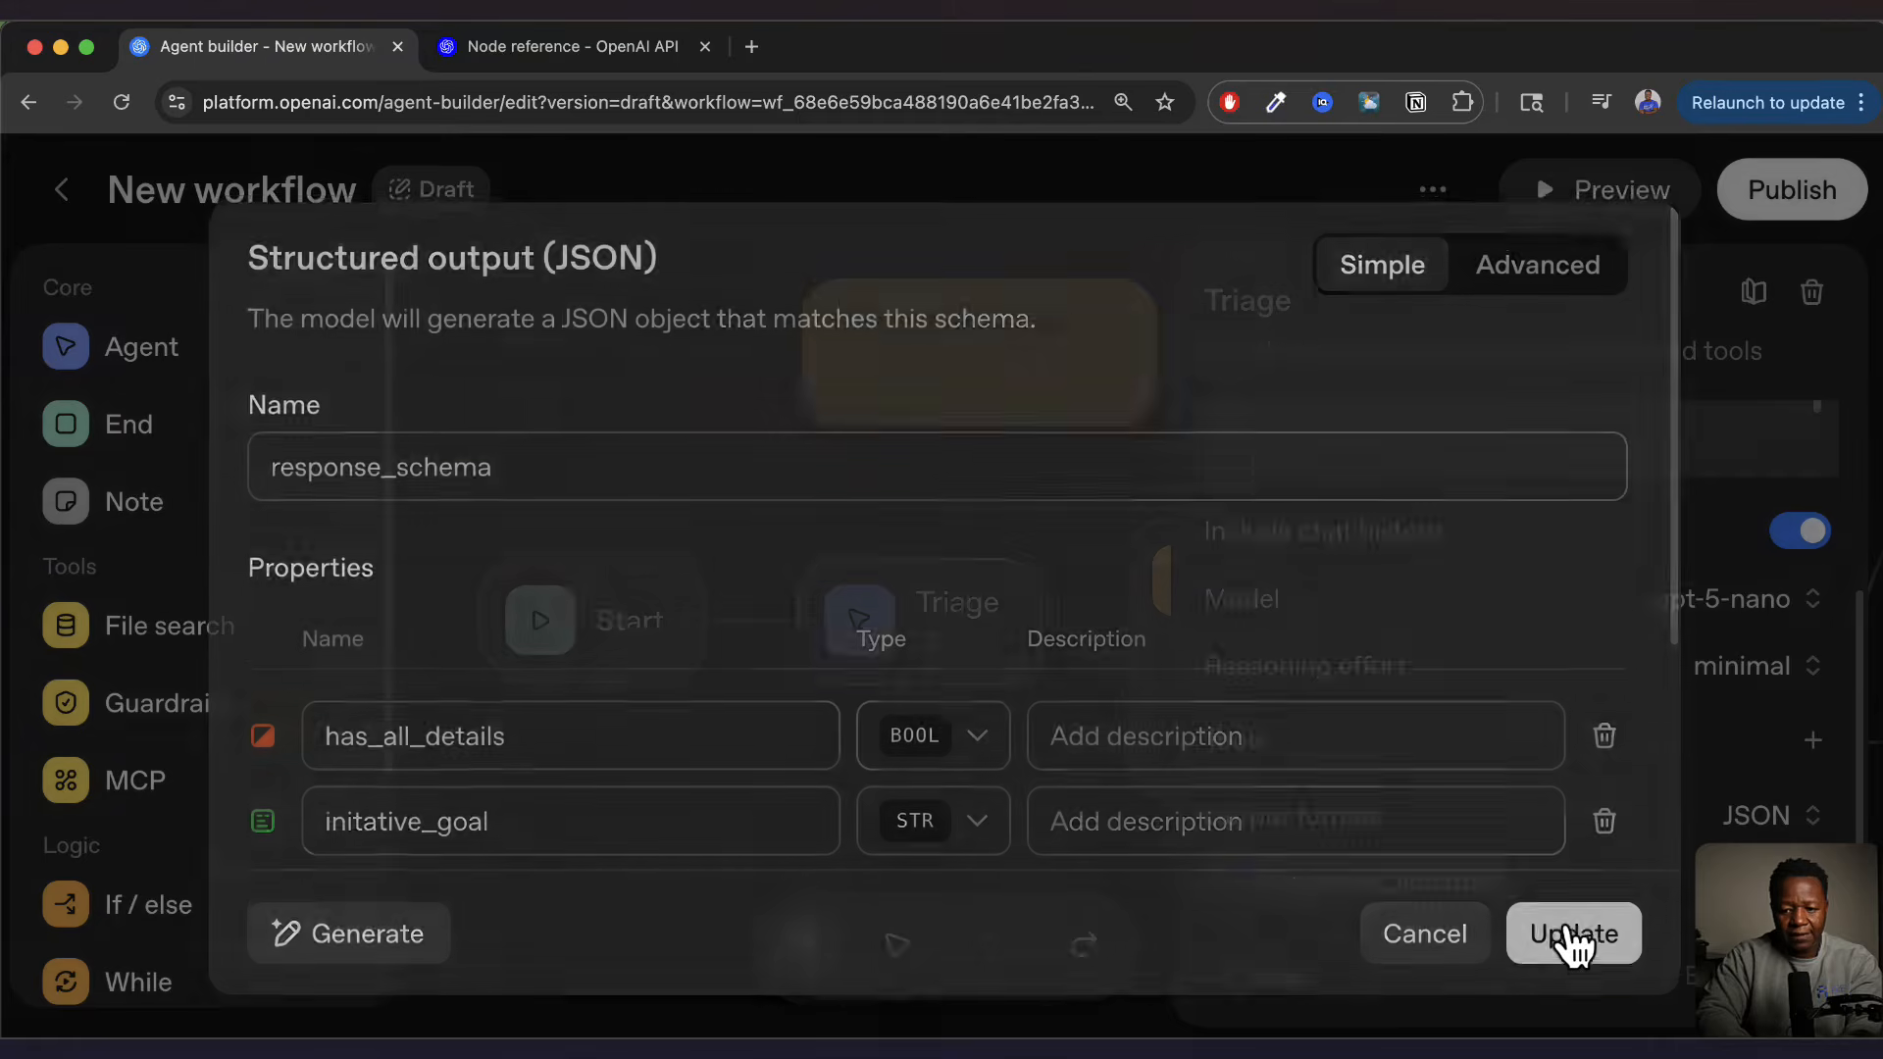
{"action": "left_click", "coordinate": [959, 775]}
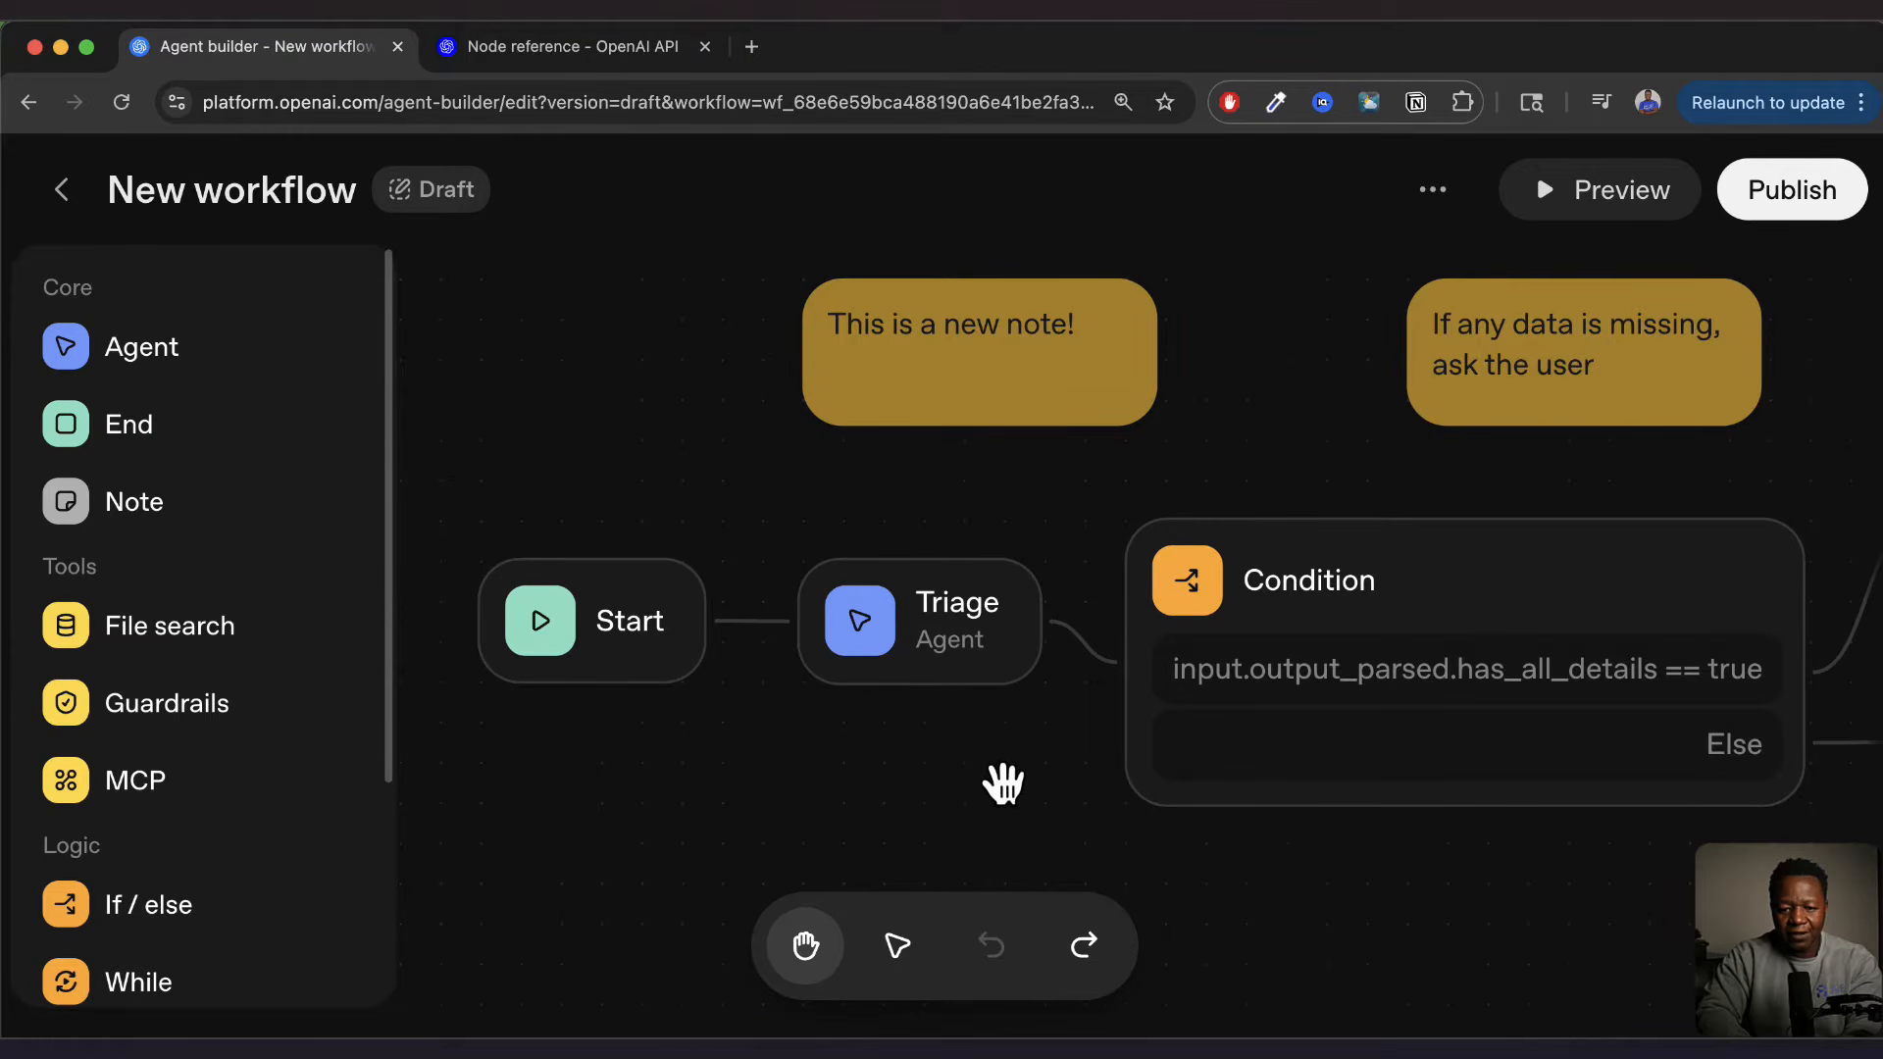
Inspect the Condition node's If case and the expression it uses to branch on has_all_details
{"action": "scroll", "coordinate": [999, 773], "scroll_direction": "up", "scroll_amount": 1}
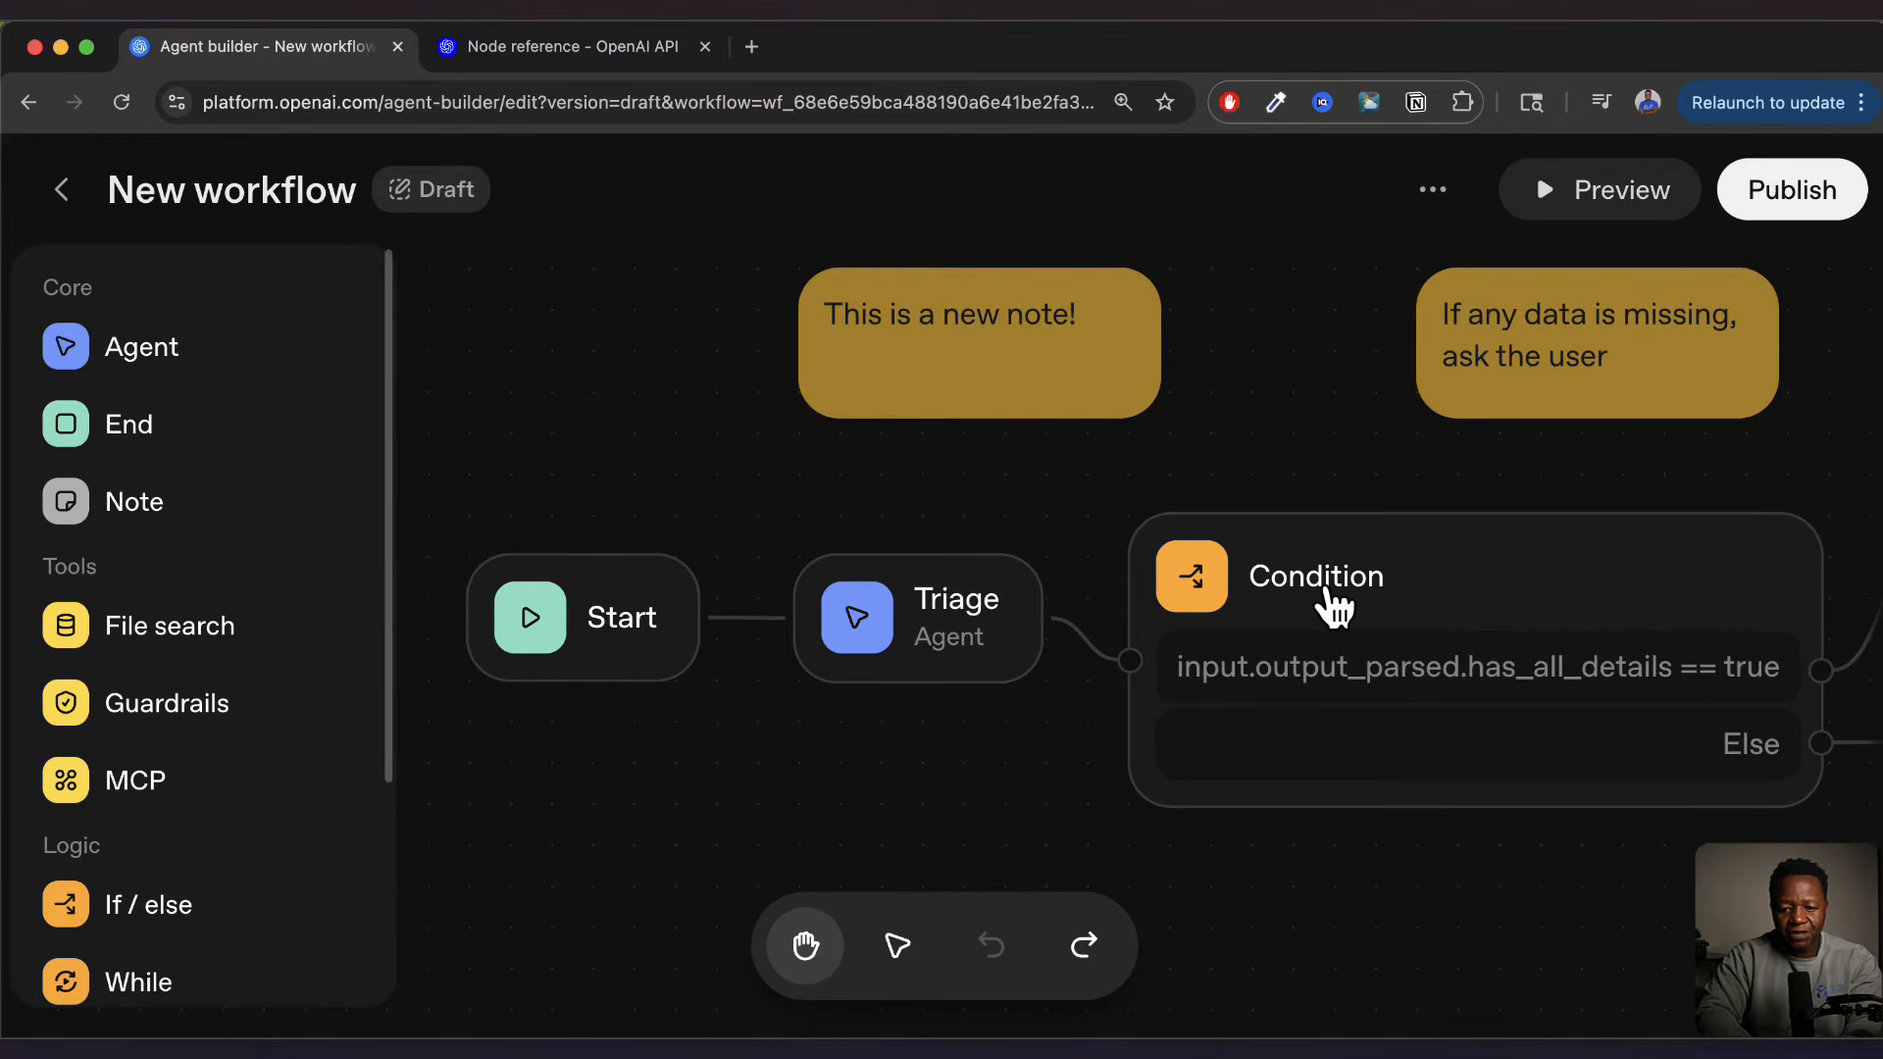
{"action": "left_click", "coordinate": [1330, 603]}
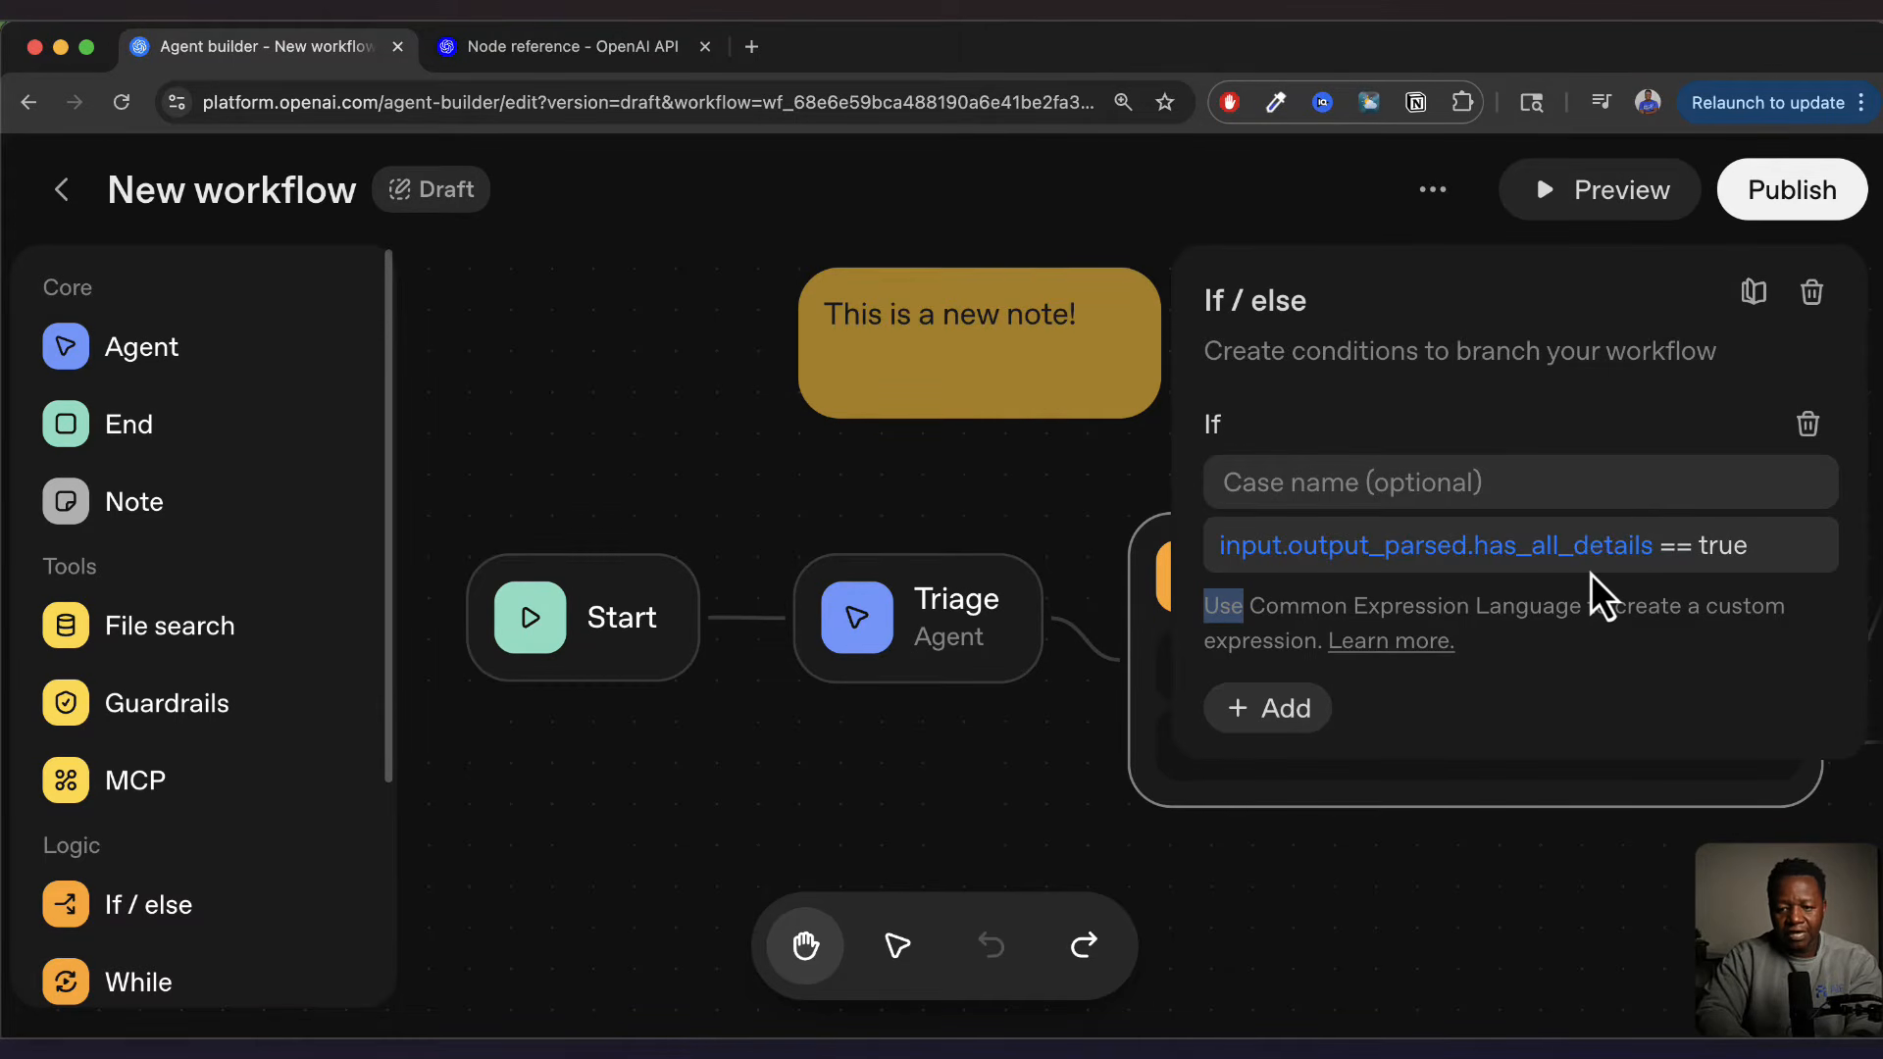
{"action": "left_click", "coordinate": [1432, 908]}
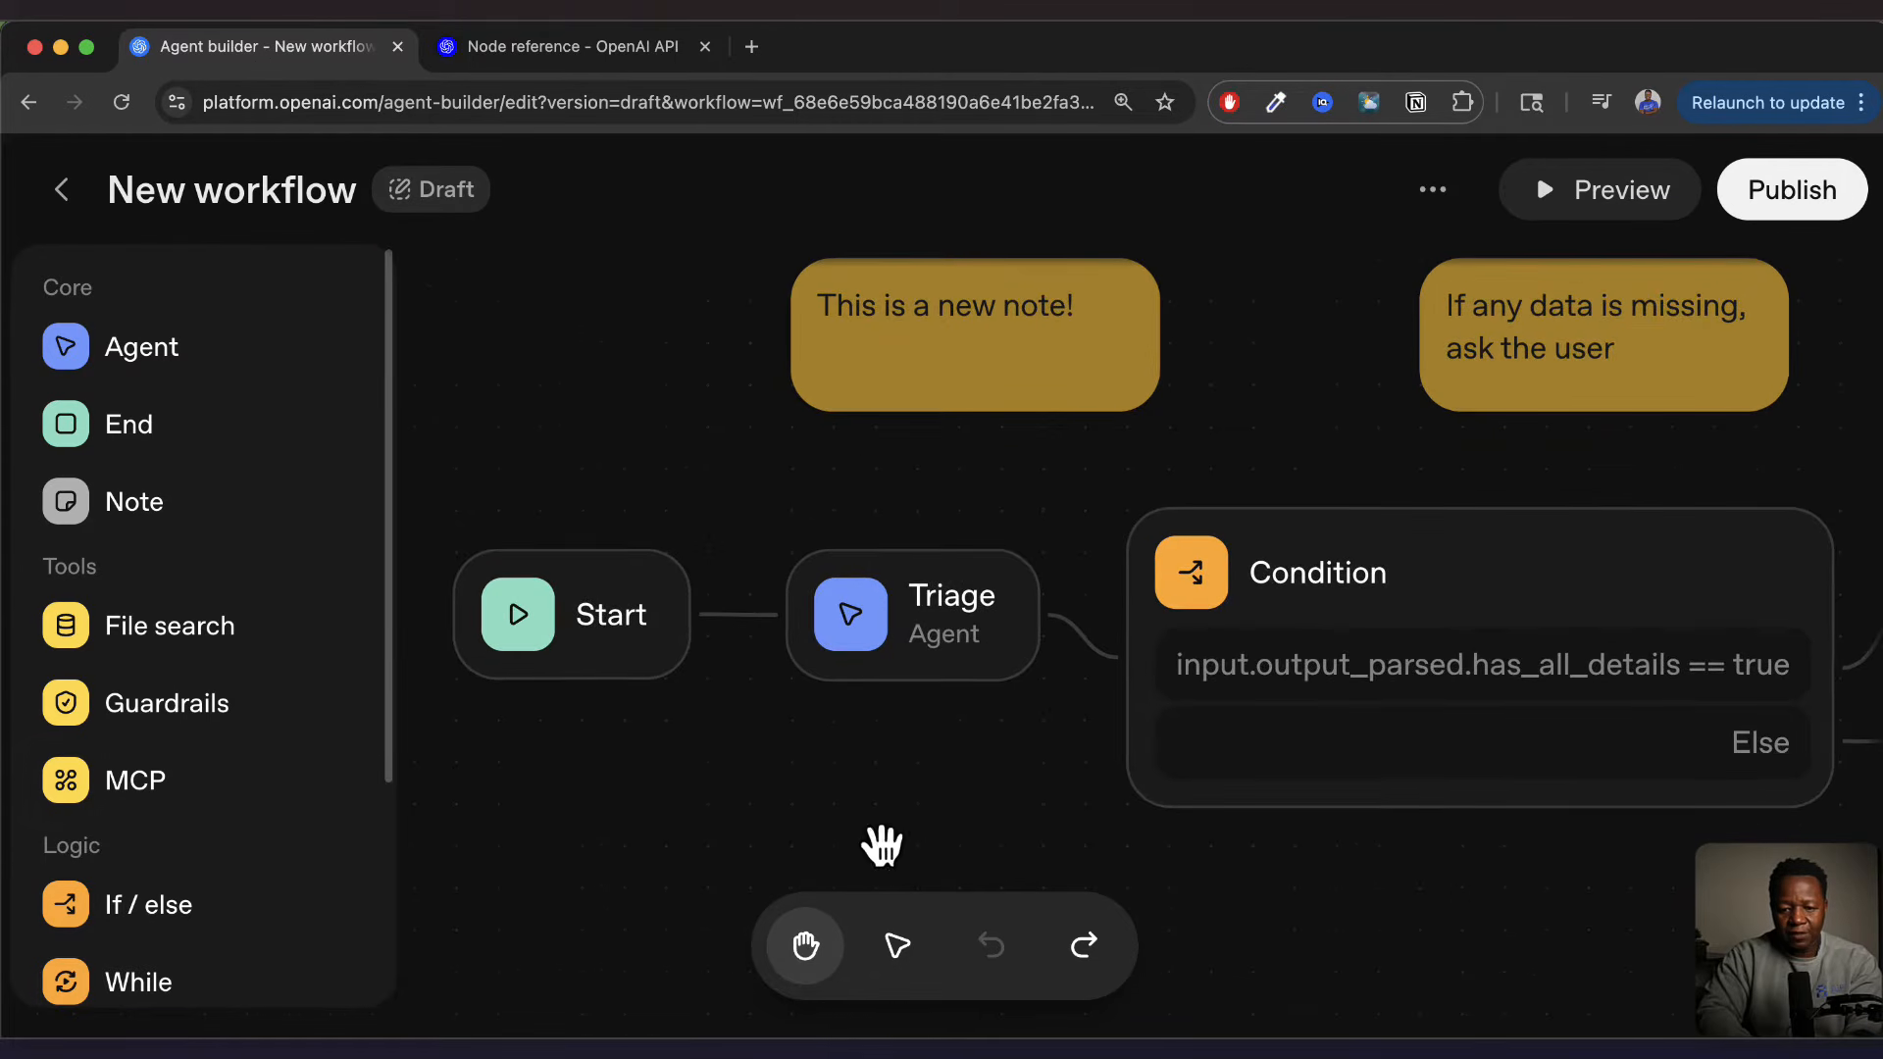
Redo the undone canvas changes to bring back the MCP node above the Condition node
{"action": "left_click_drag", "start_coordinate": [883, 846], "coordinate": [542, 830]}
{"action": "key", "text": "super+shift+z"}
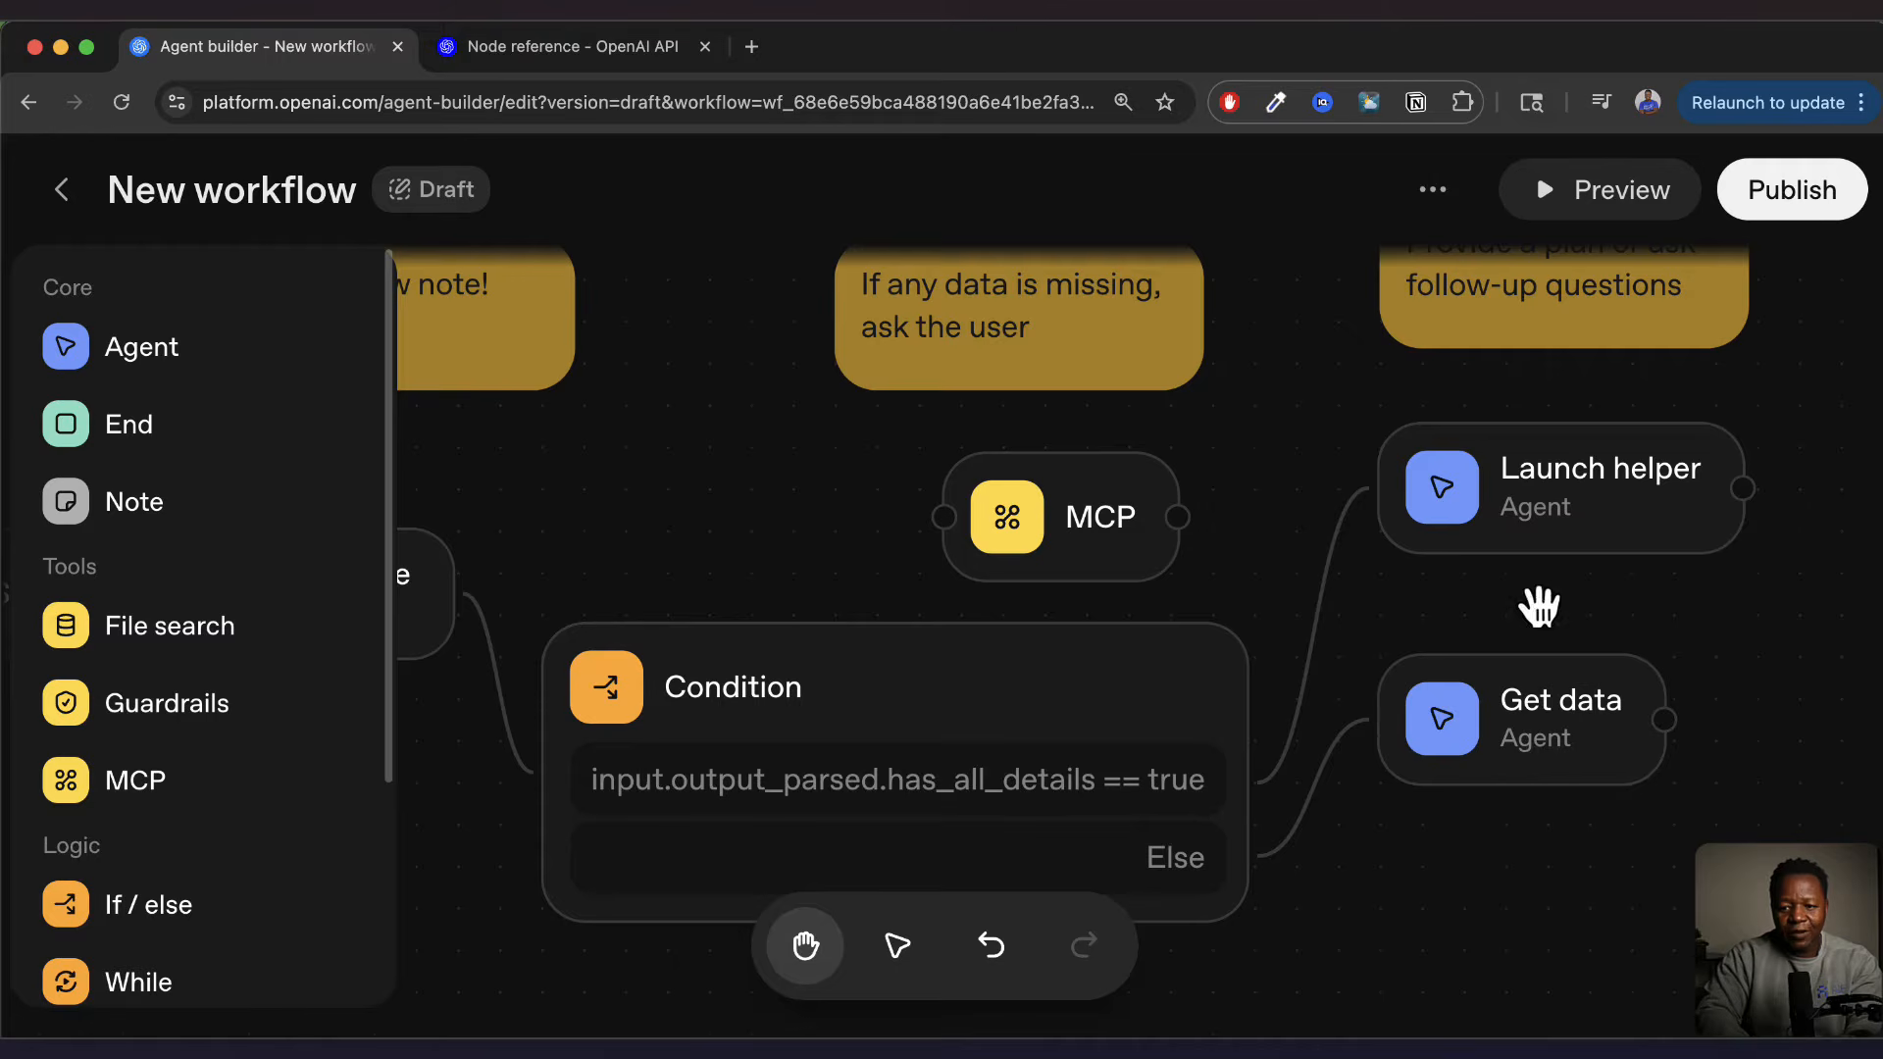
Read the Launch helper agent's instructions through to the end and check which context variables can be added to them
{"action": "left_click", "coordinate": [1579, 523]}
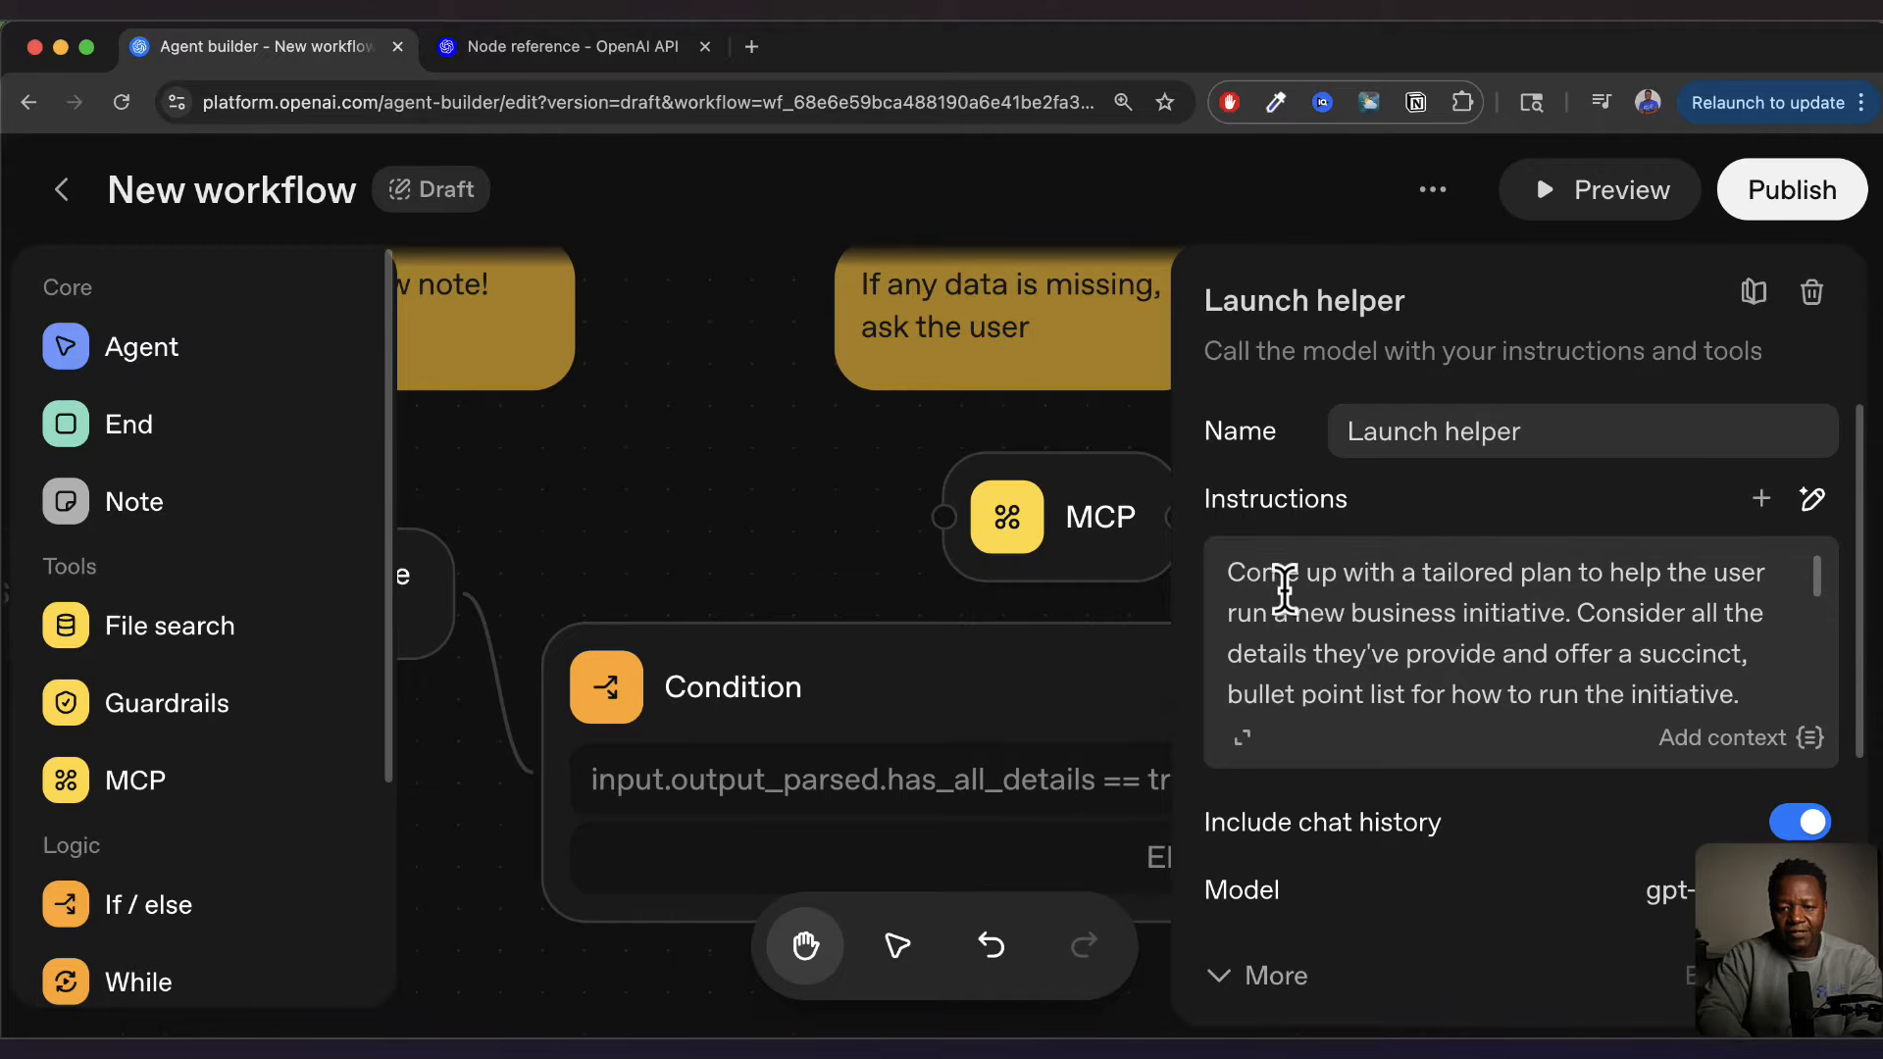
{"action": "left_click_drag", "start_coordinate": [1244, 574], "coordinate": [1537, 647]}
{"action": "left_click", "coordinate": [1382, 613]}
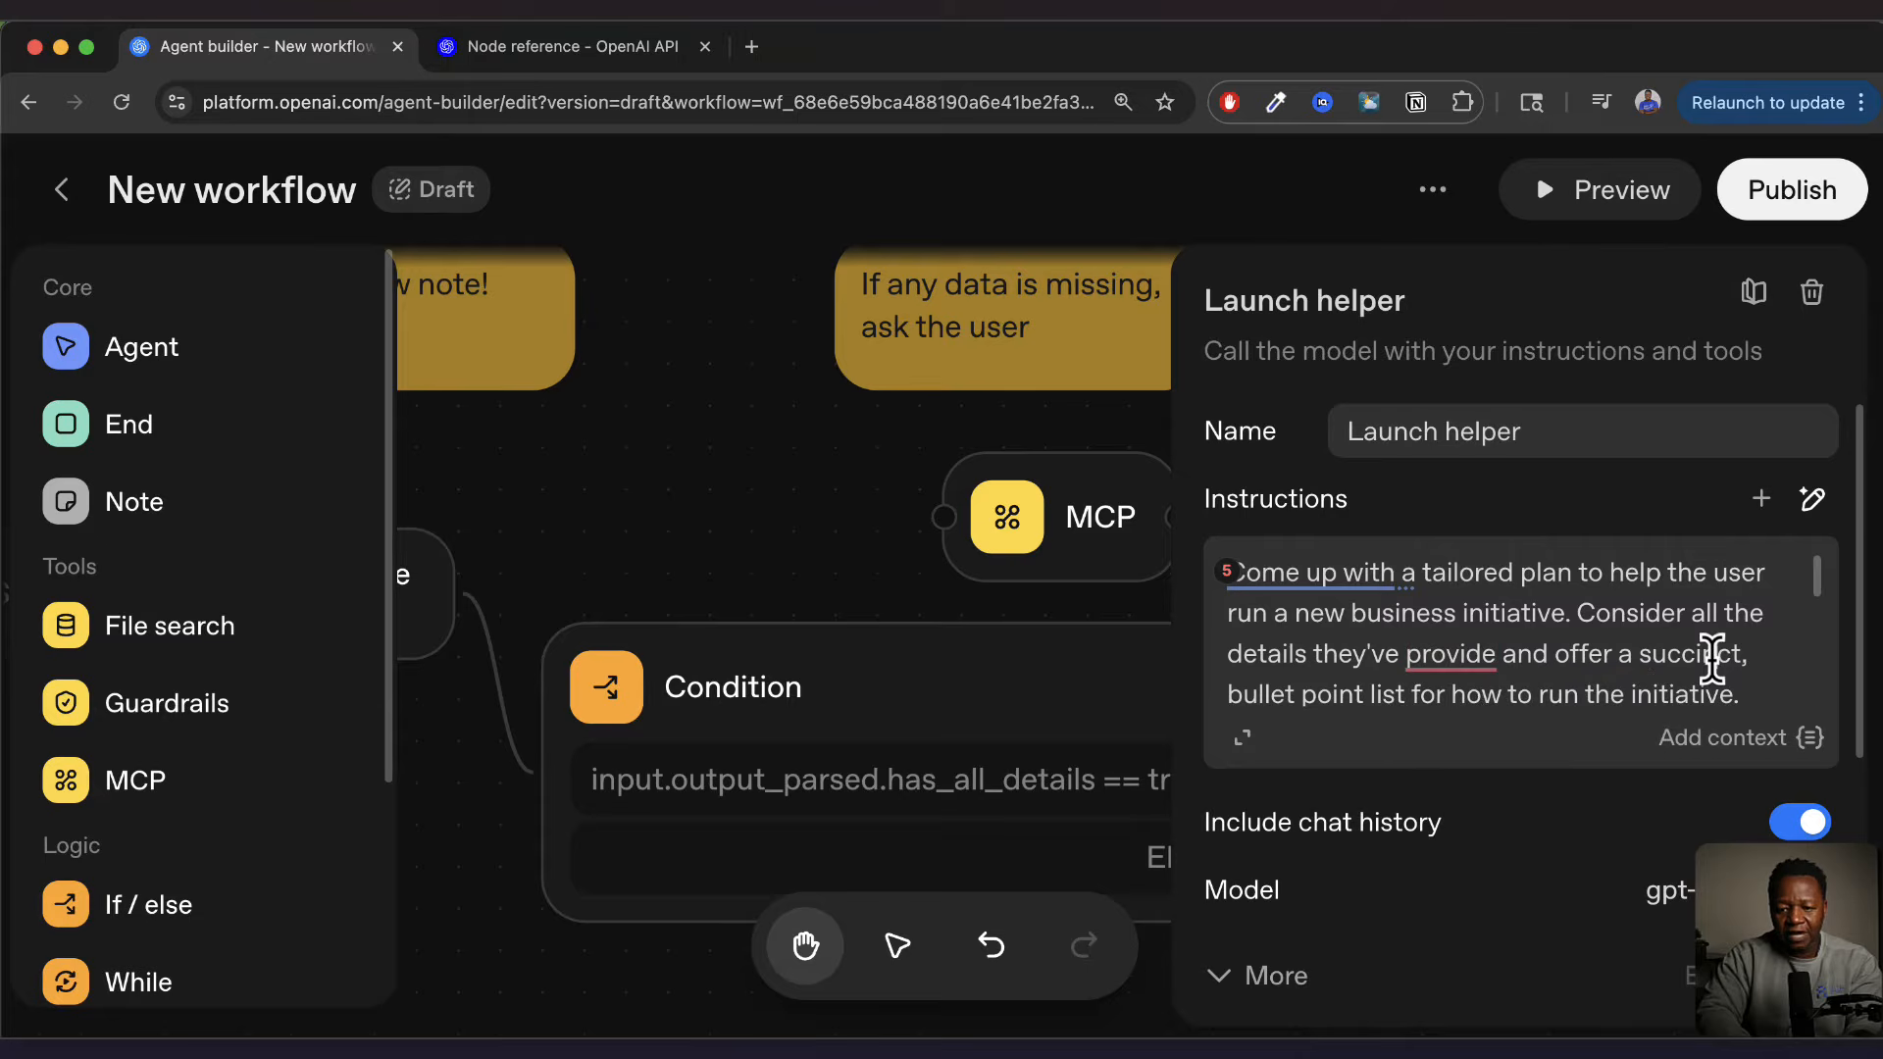
{"action": "left_click", "coordinate": [1711, 657]}
{"action": "scroll", "coordinate": [1658, 677], "scroll_direction": "down", "scroll_amount": 3}
{"action": "scroll", "coordinate": [1471, 677], "scroll_direction": "up", "scroll_amount": 4}
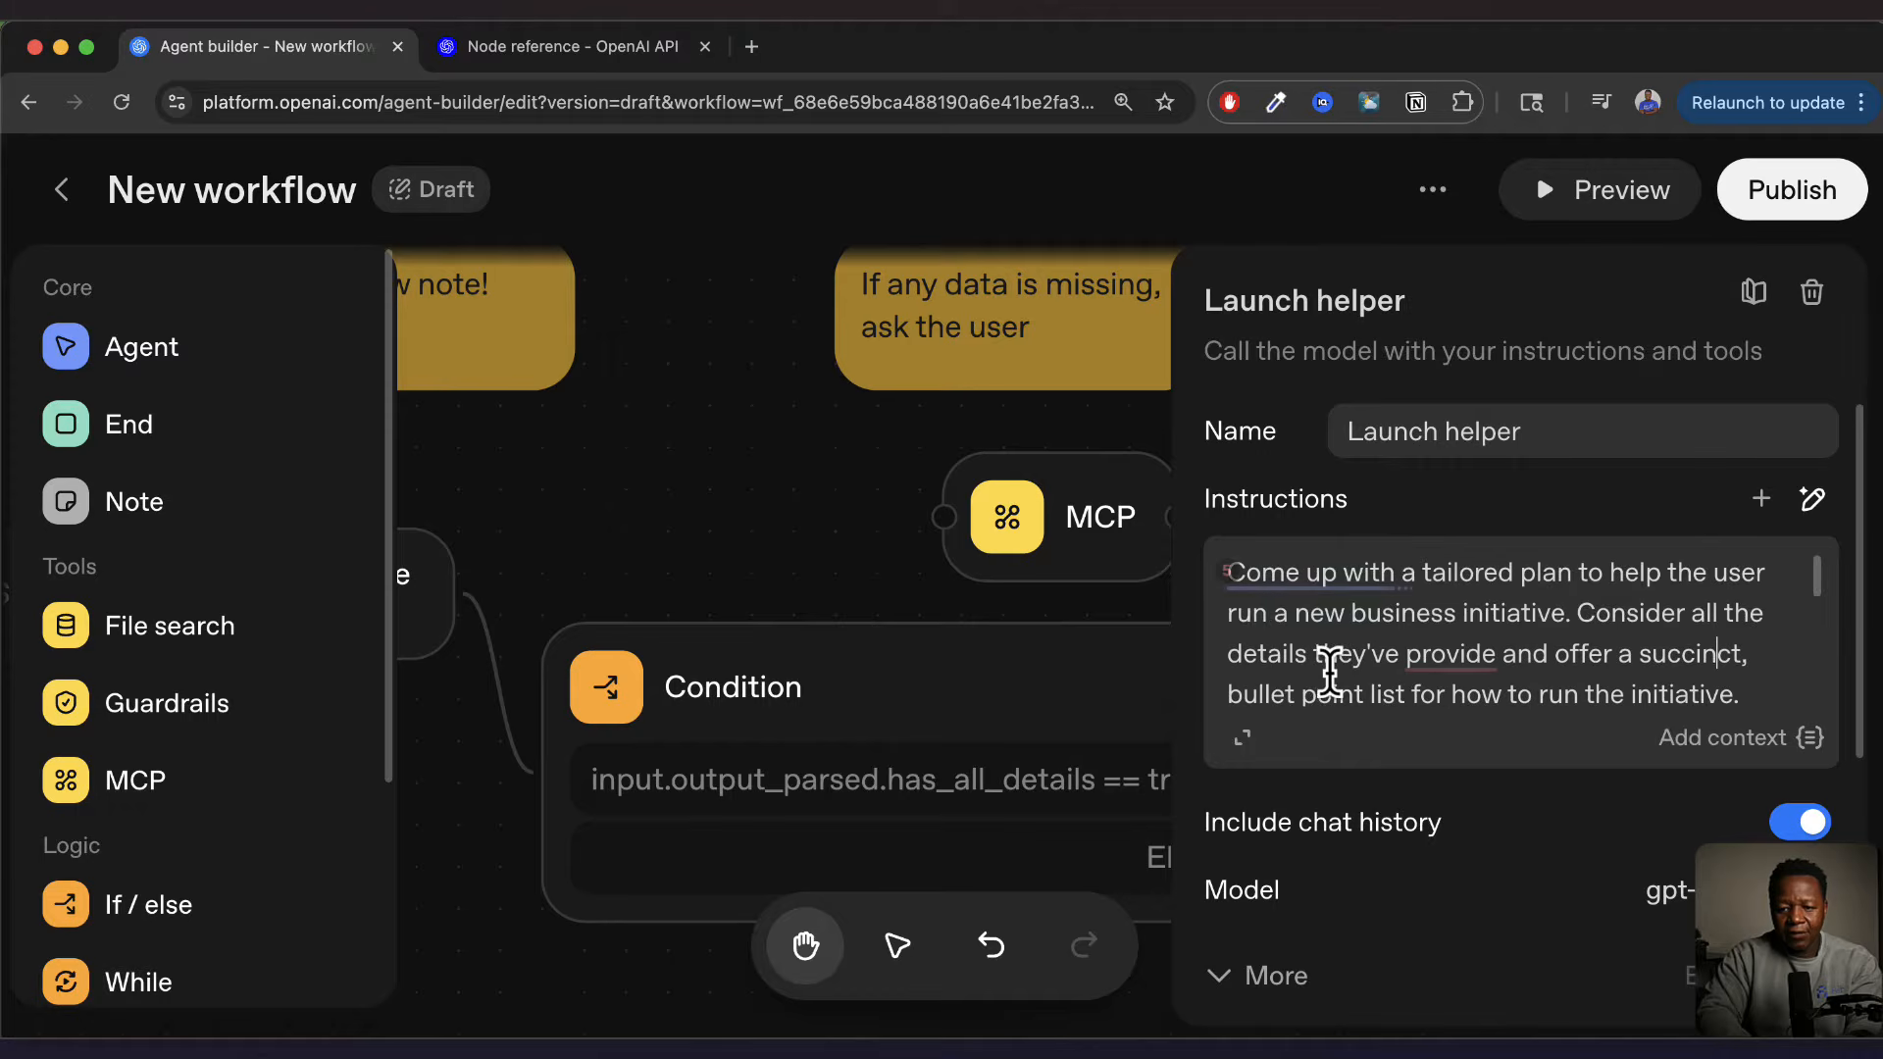
{"action": "scroll", "coordinate": [1329, 672], "scroll_direction": "down", "scroll_amount": 6}
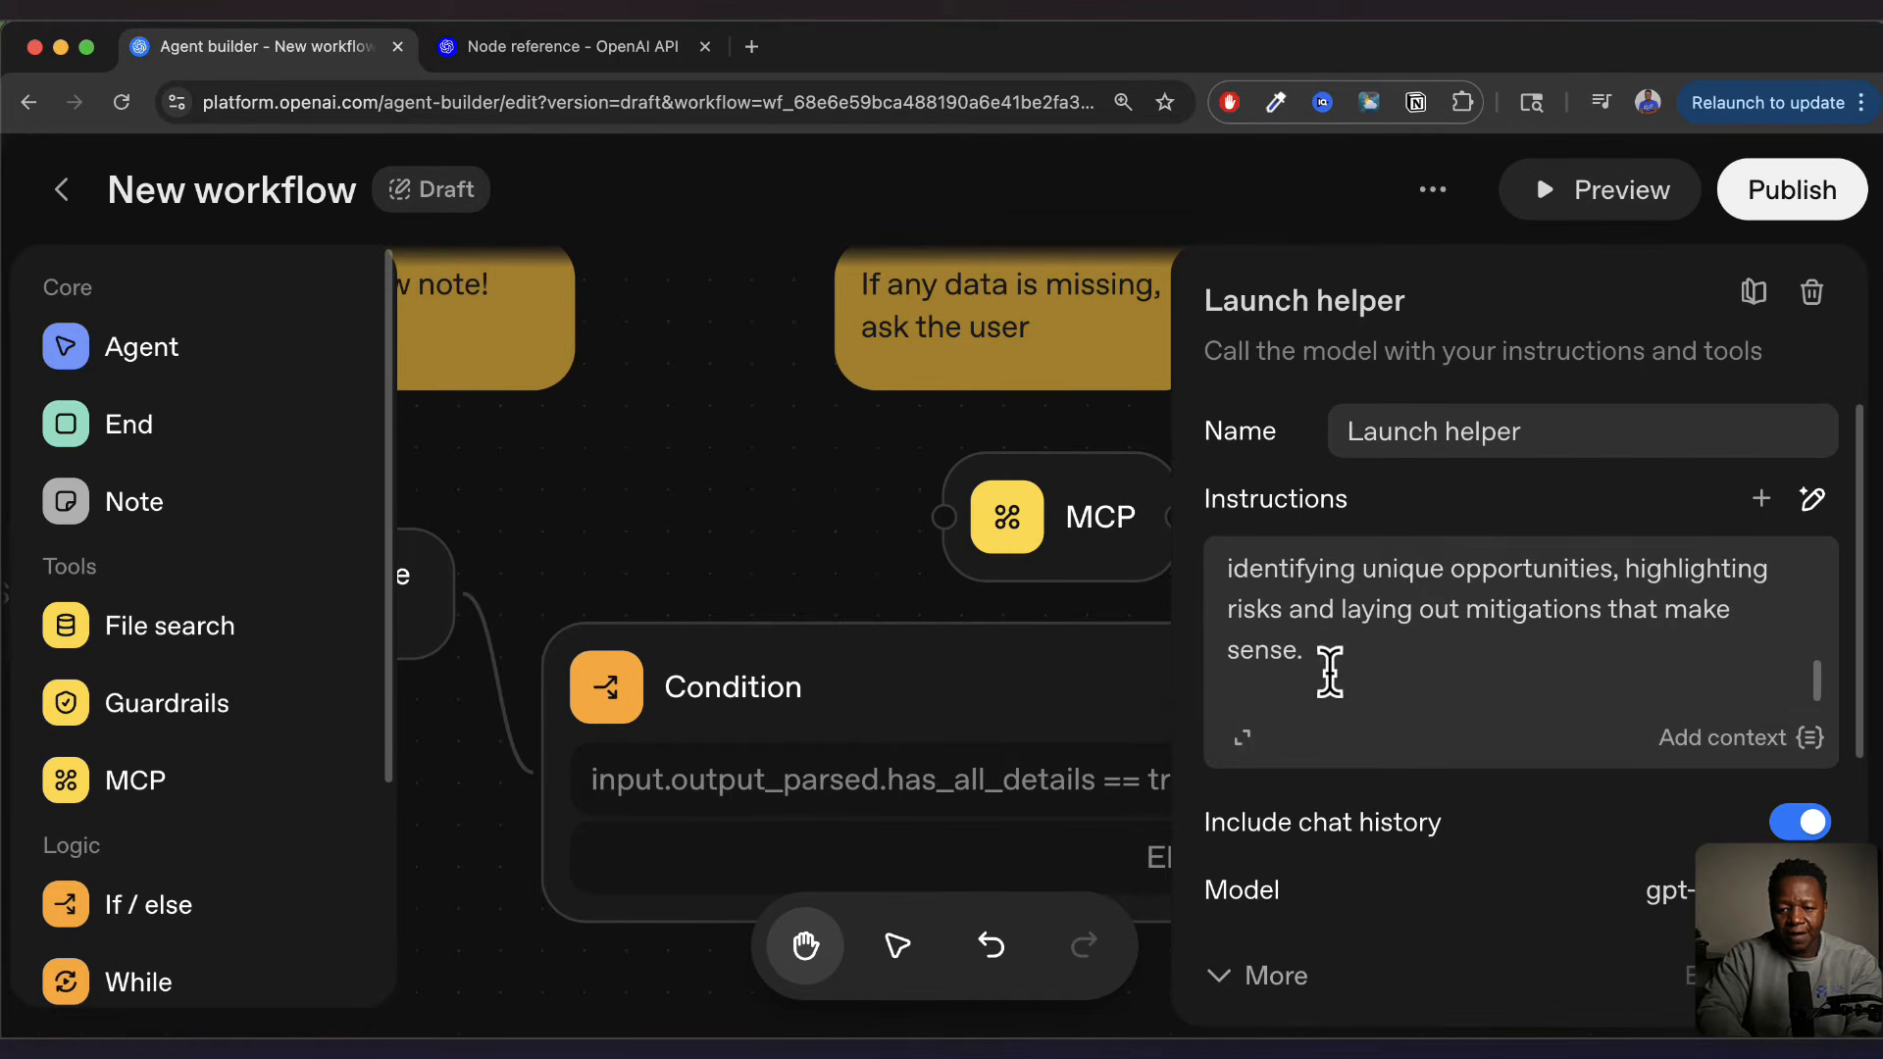
{"action": "left_click", "coordinate": [1734, 748]}
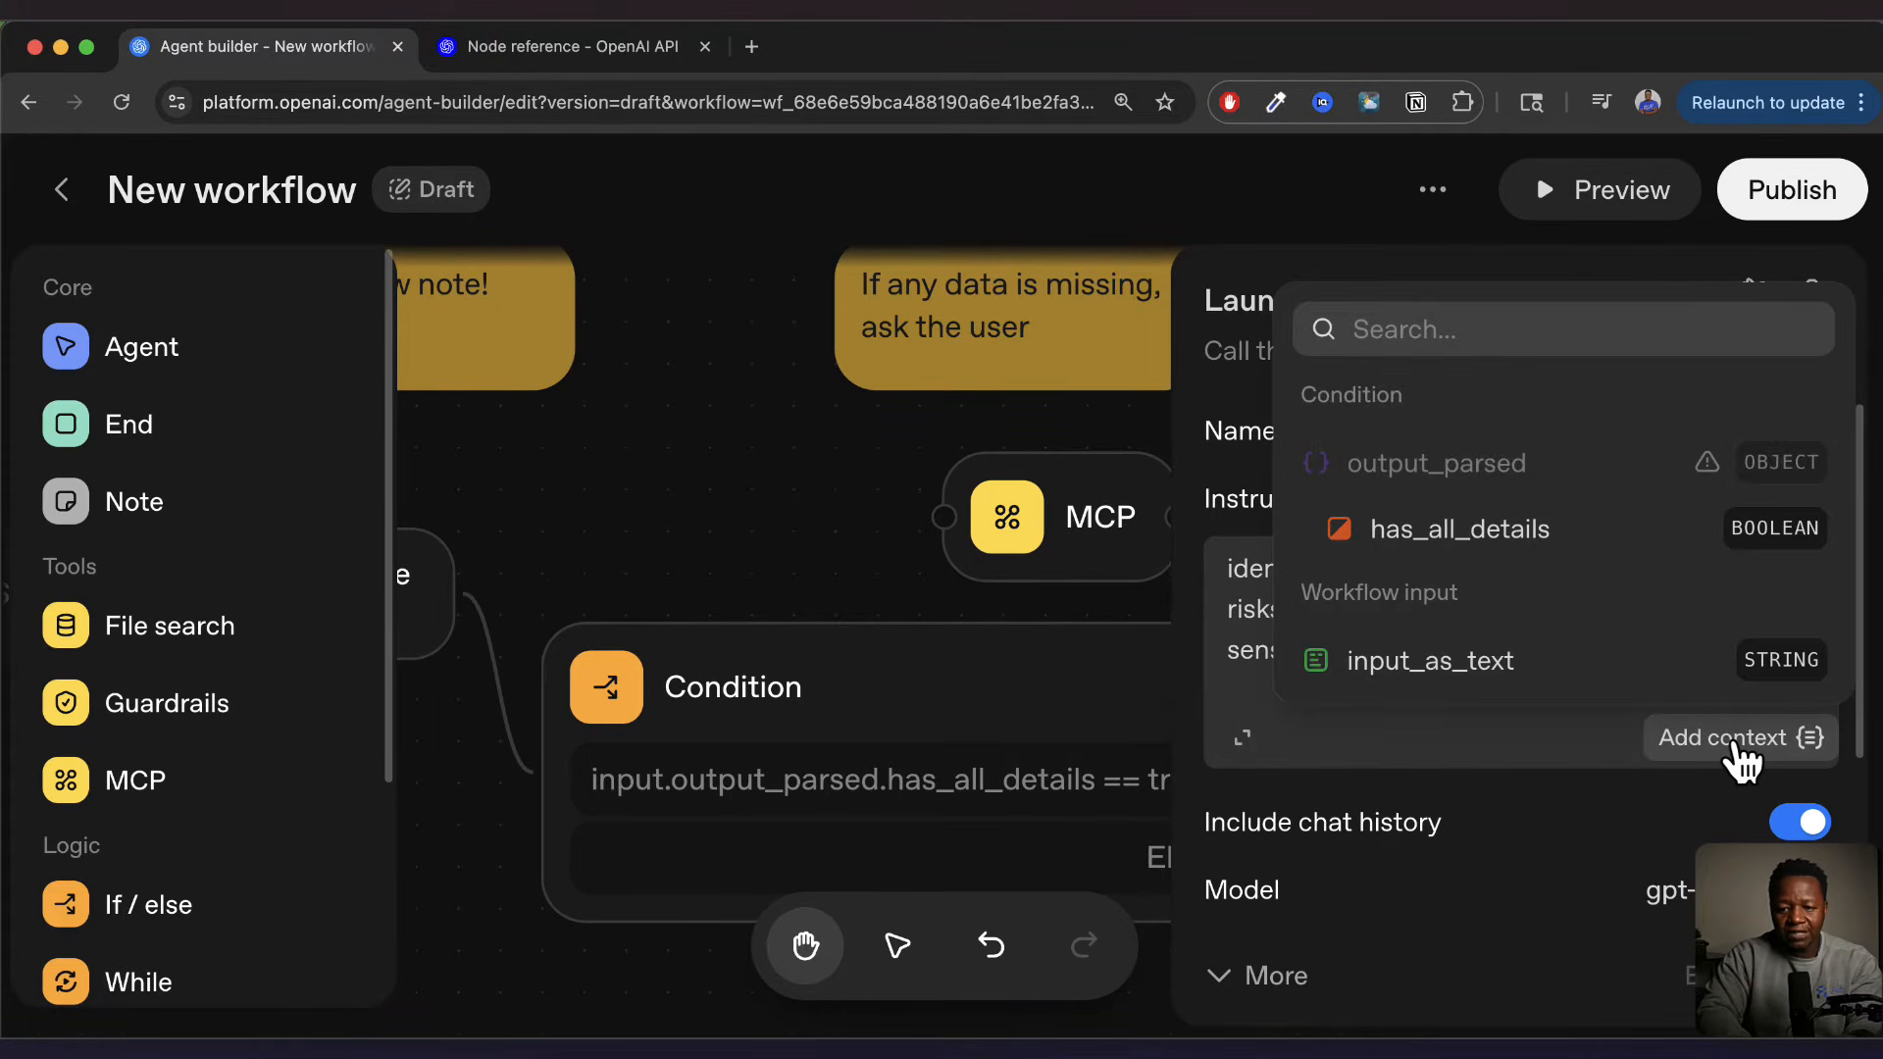
{"action": "left_click", "coordinate": [1740, 753]}
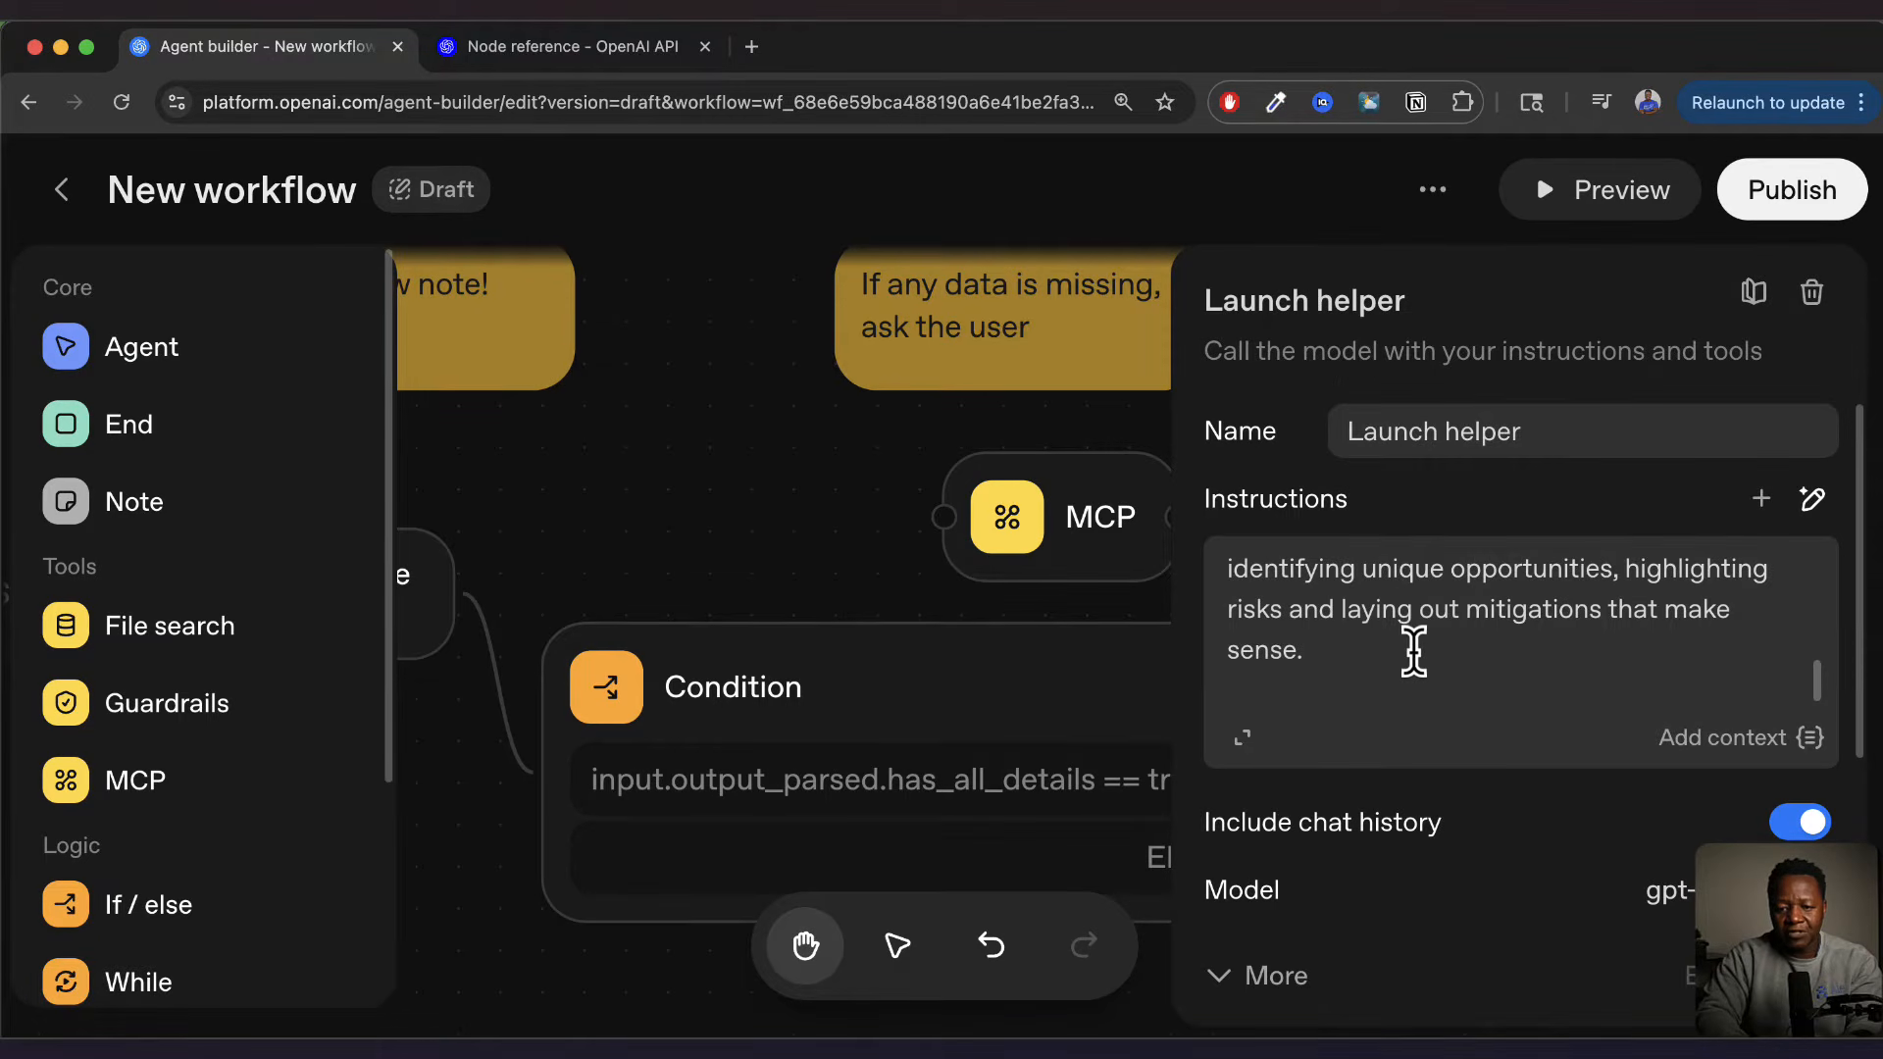
{"action": "key", "text": "Escape"}
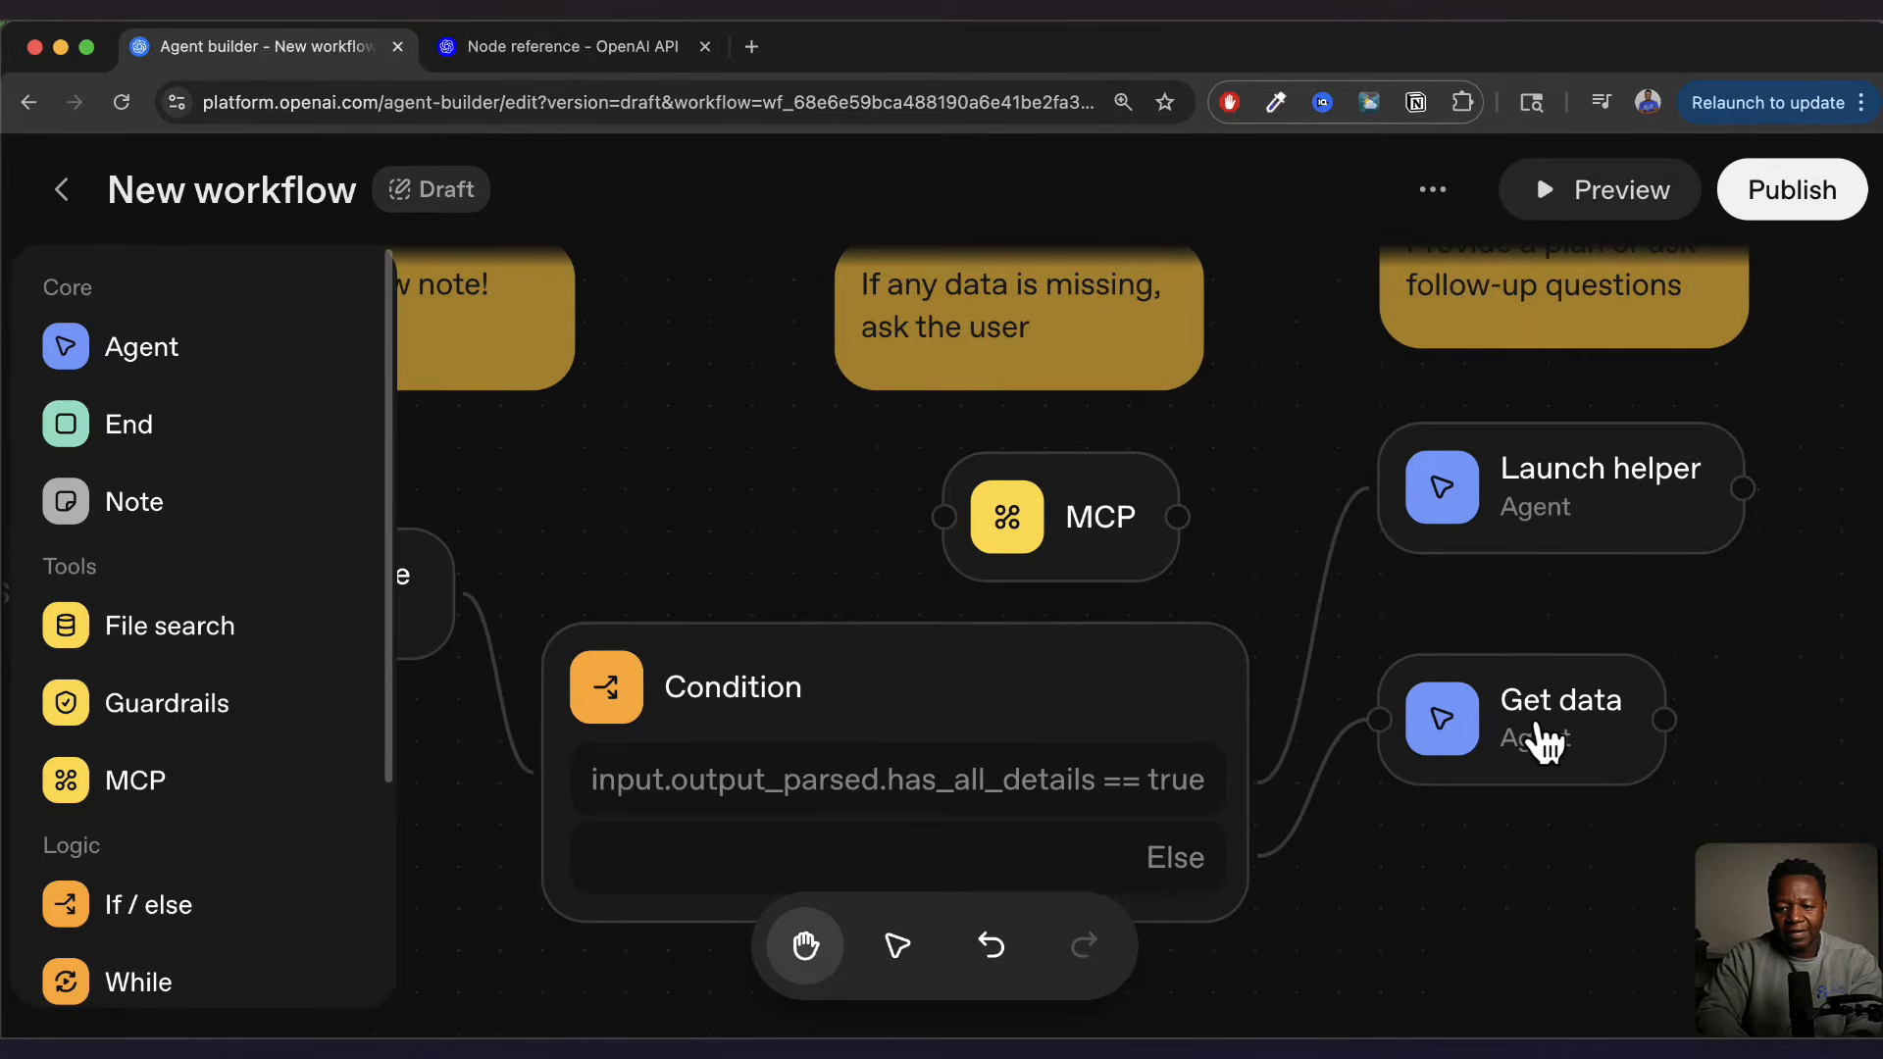
Read the Get data agent's instructions, including the list of missing details it should collect from the conversation
{"action": "left_click", "coordinate": [1576, 742]}
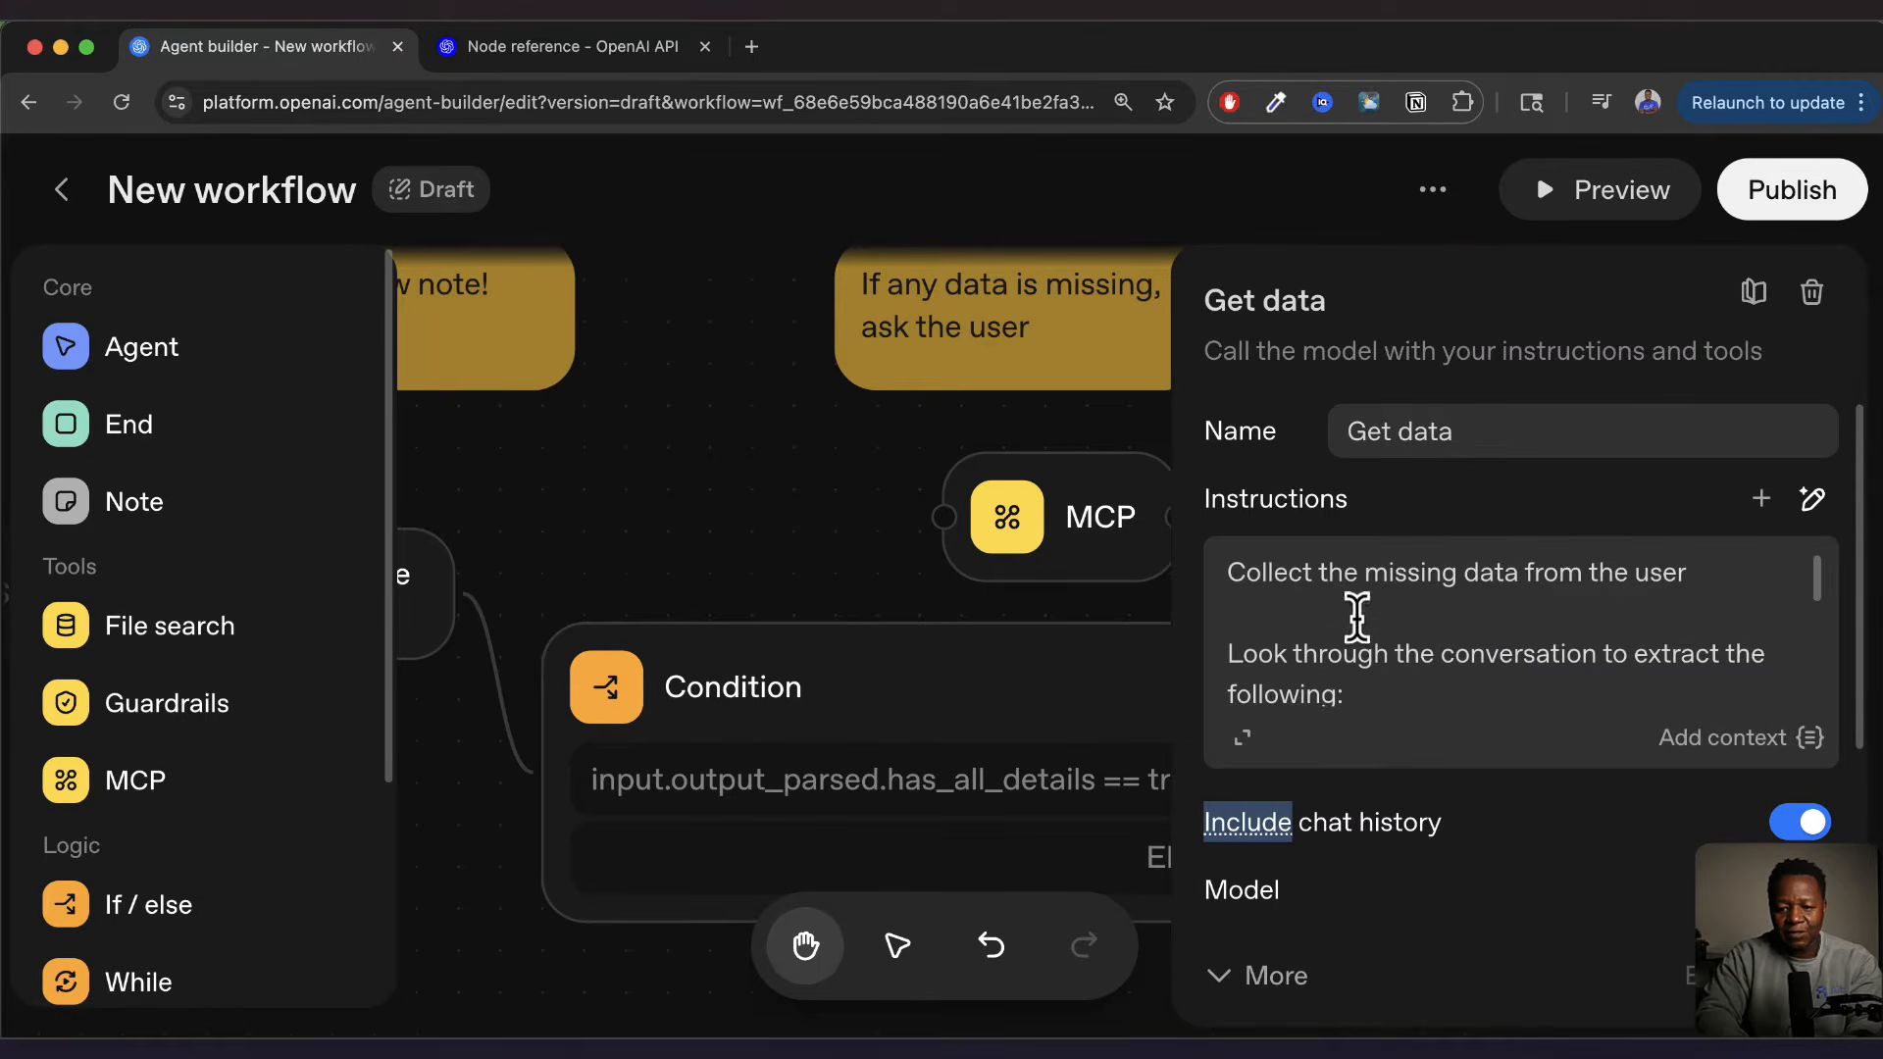
{"action": "scroll", "coordinate": [1485, 690], "scroll_direction": "up", "scroll_amount": 1}
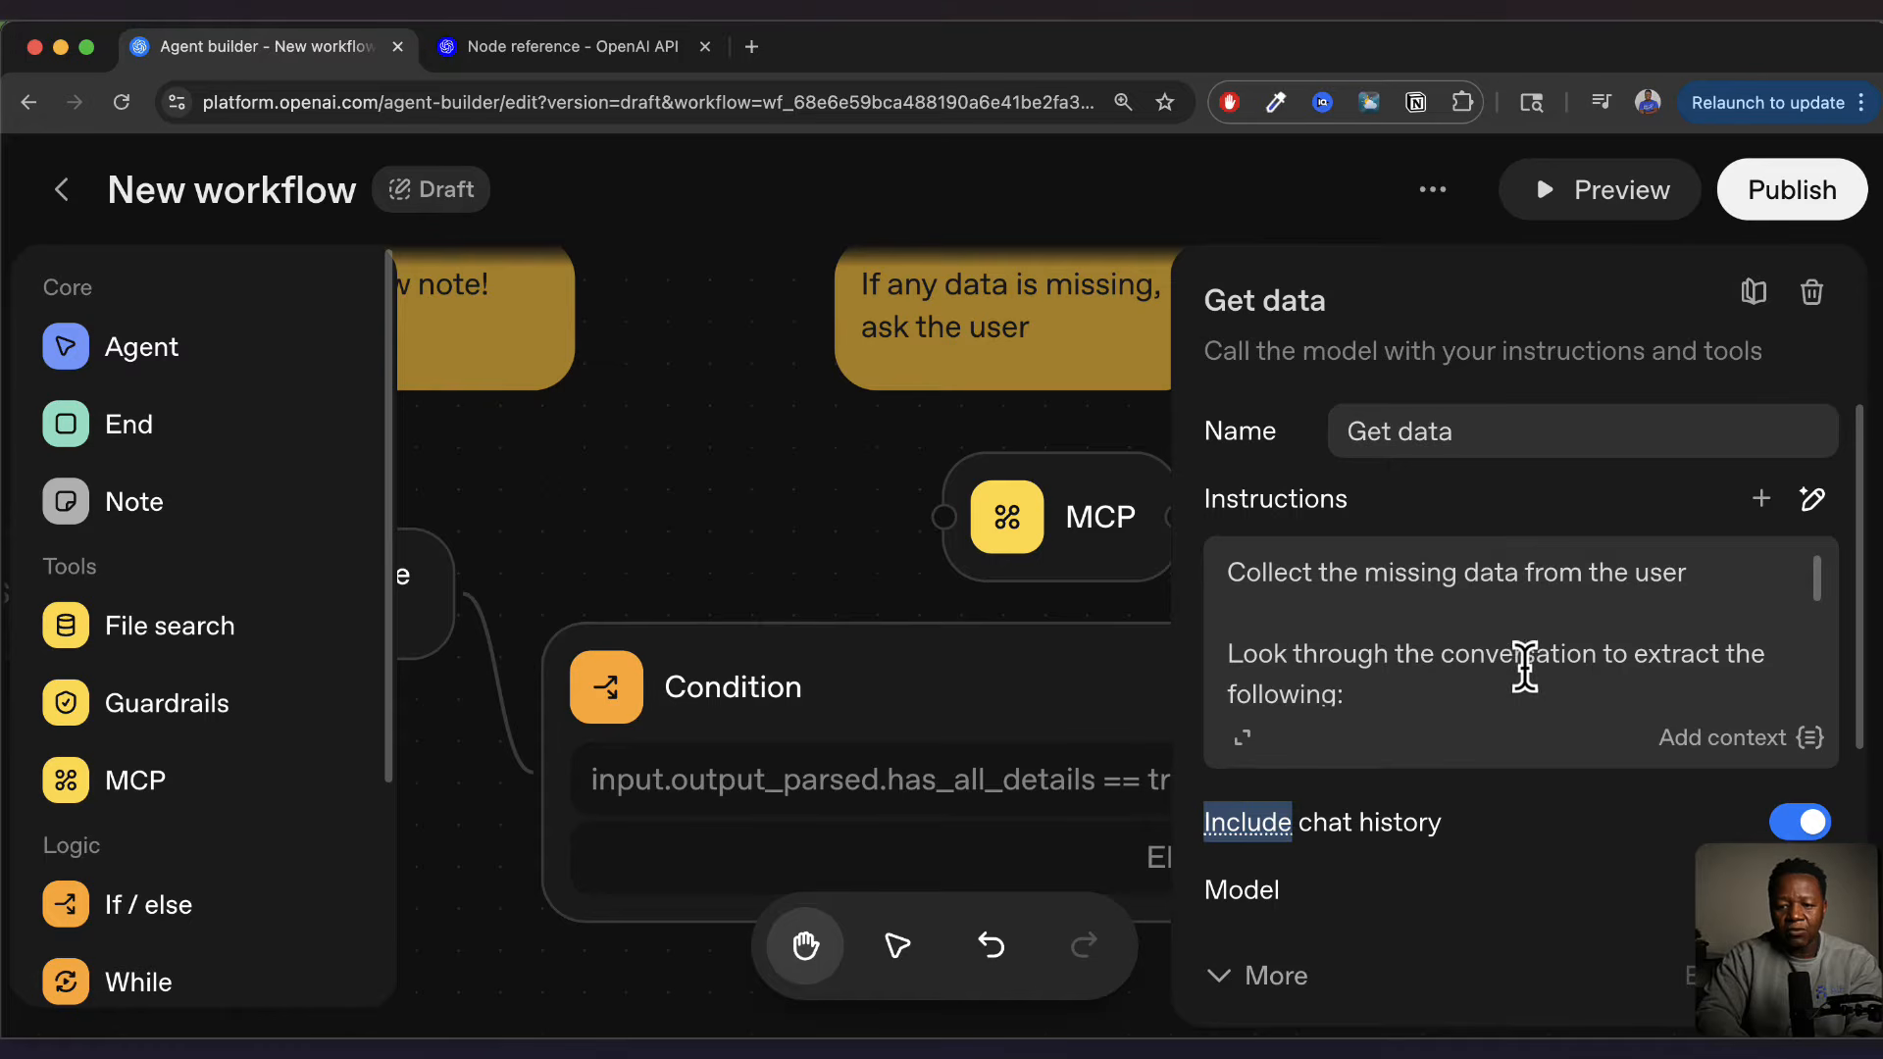
{"action": "scroll", "coordinate": [1523, 667], "scroll_direction": "down", "scroll_amount": 2}
{"action": "scroll", "coordinate": [1525, 667], "scroll_direction": "down", "scroll_amount": 2}
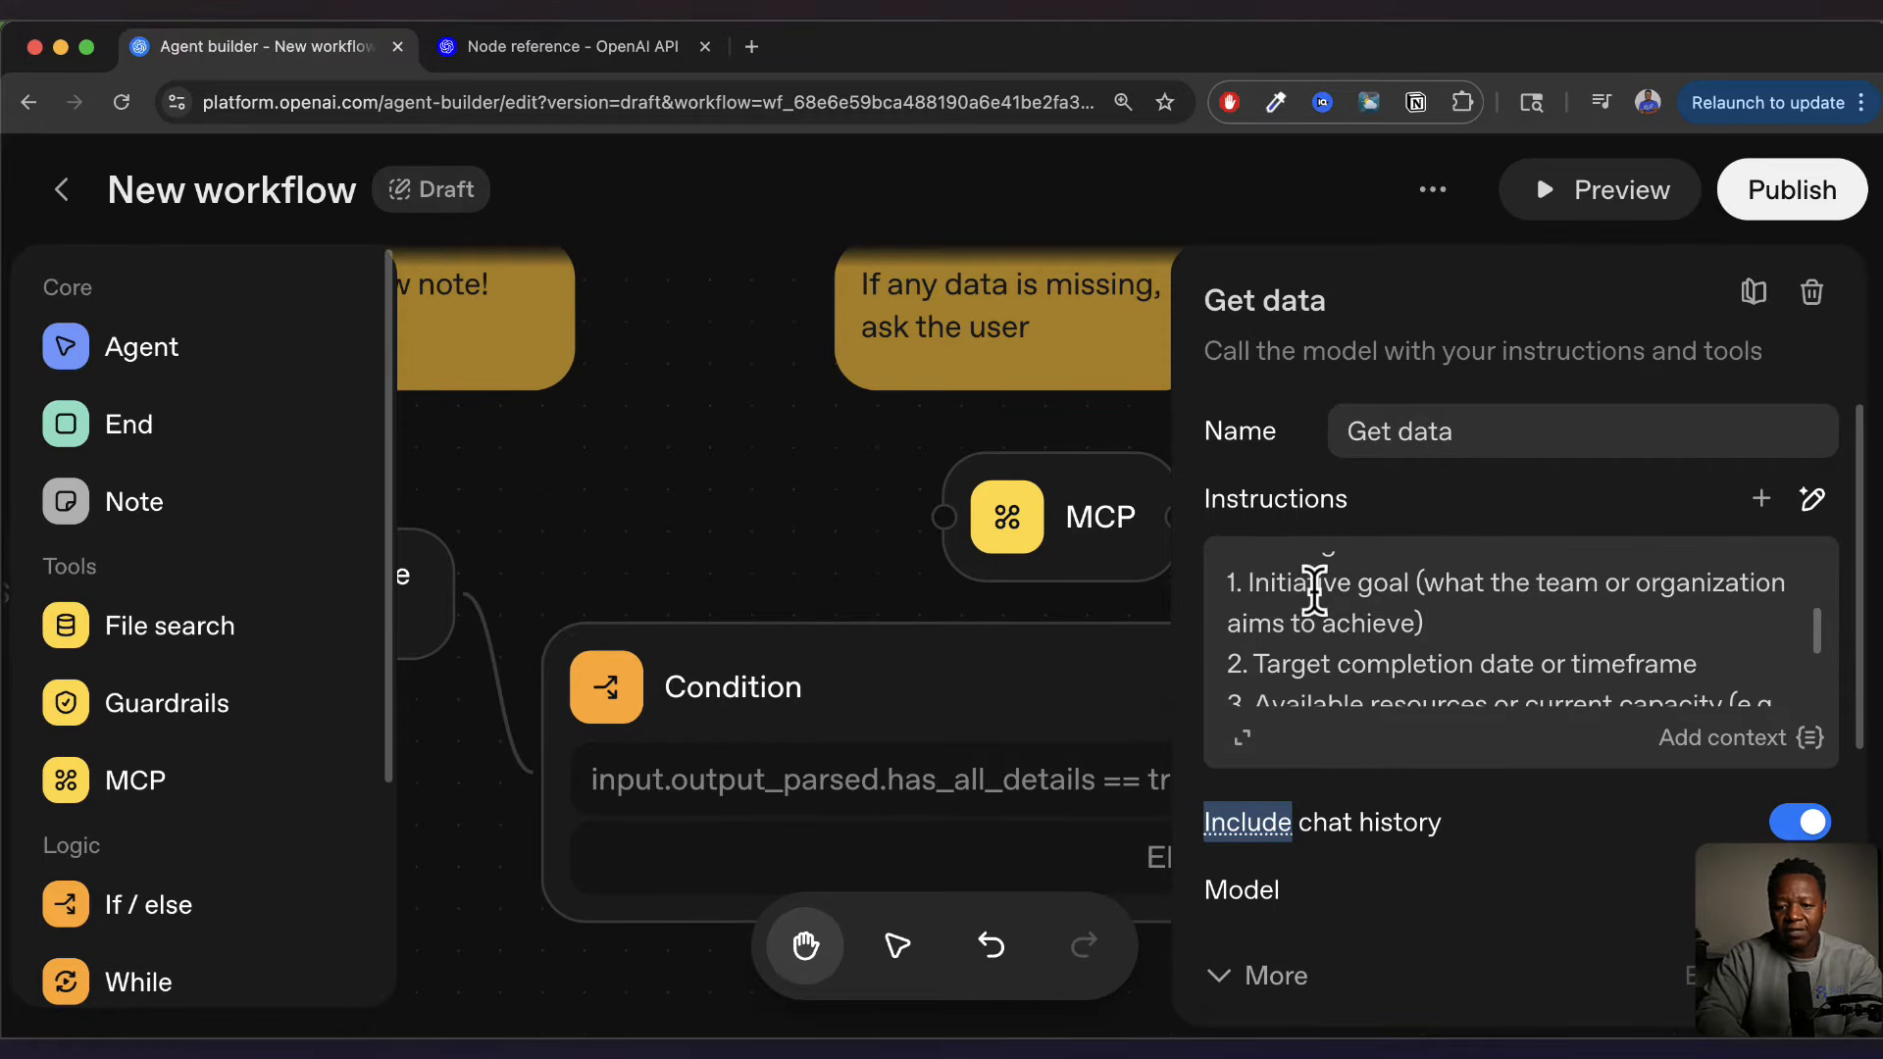
{"action": "double_click", "coordinate": [1302, 586]}
{"action": "scroll", "coordinate": [1339, 623], "scroll_direction": "down", "scroll_amount": 3}
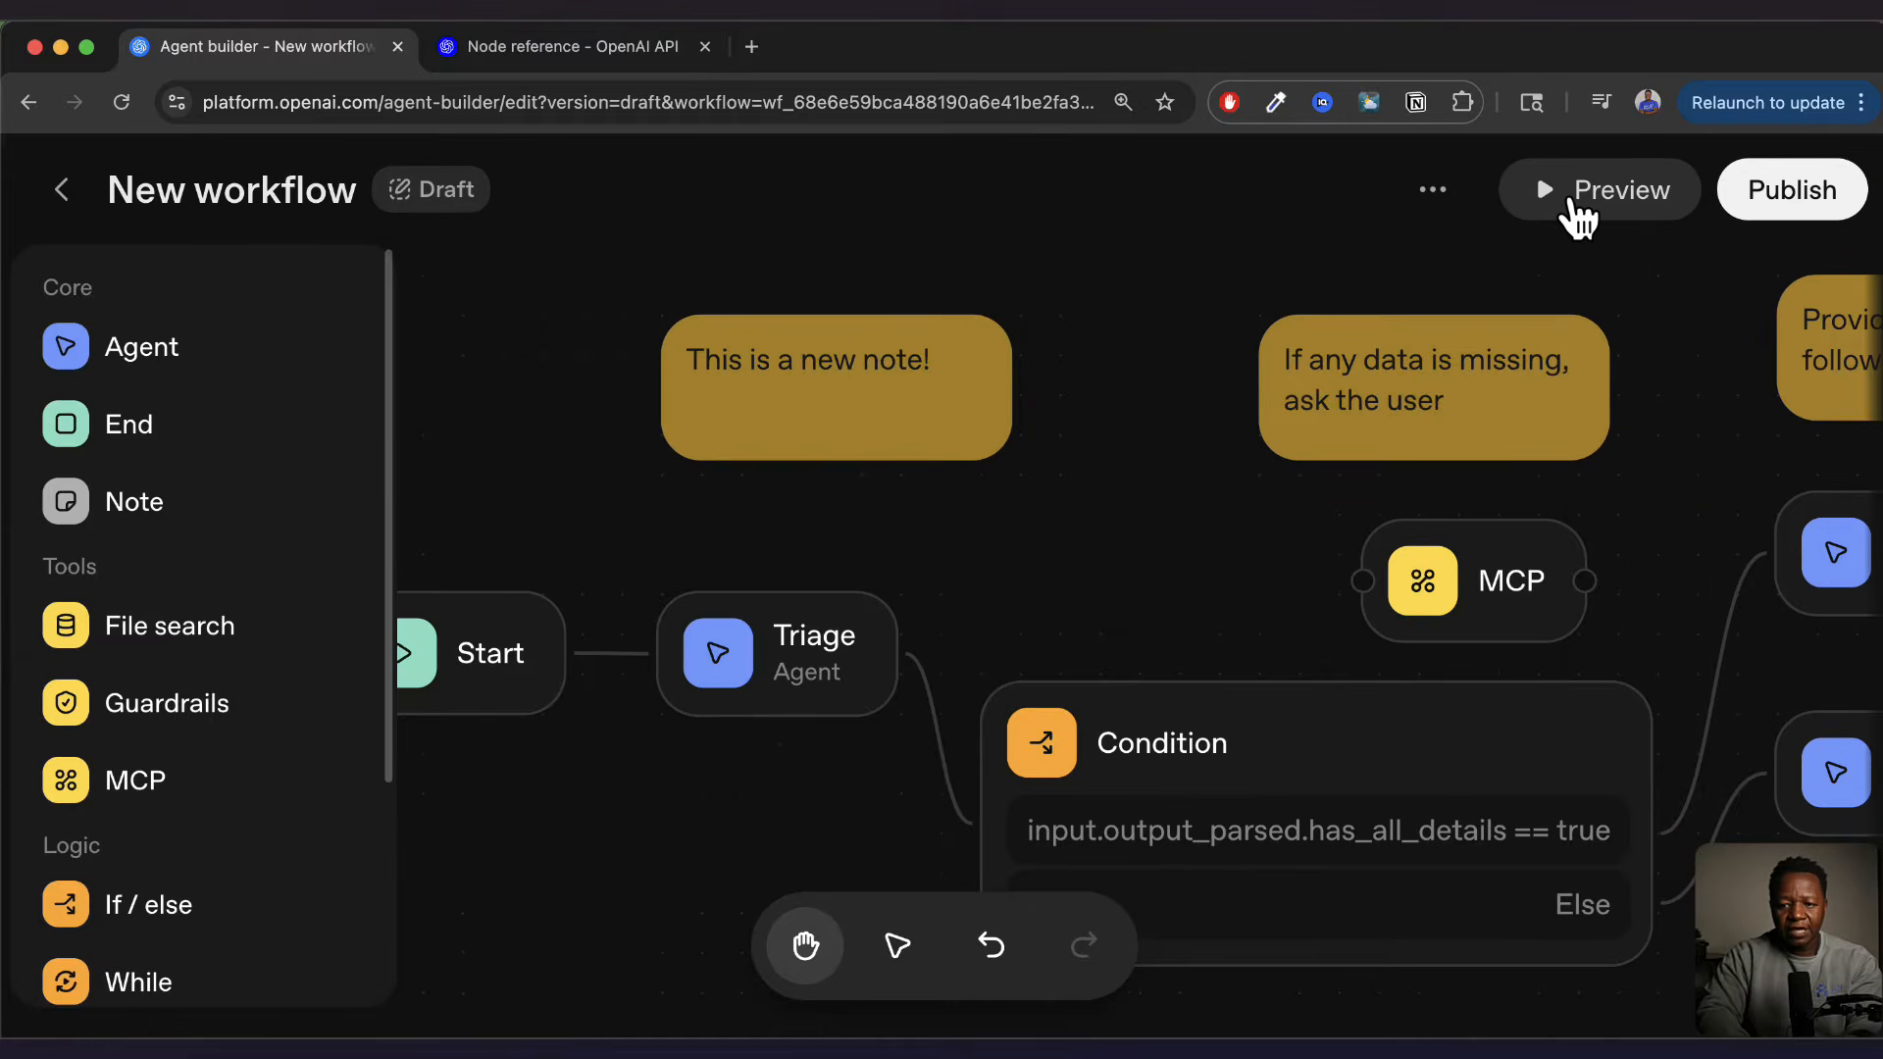
Preview the workflow and send a message asking for help starting a food industry business next month with 100,000 USD
{"action": "left_click", "coordinate": [1576, 201]}
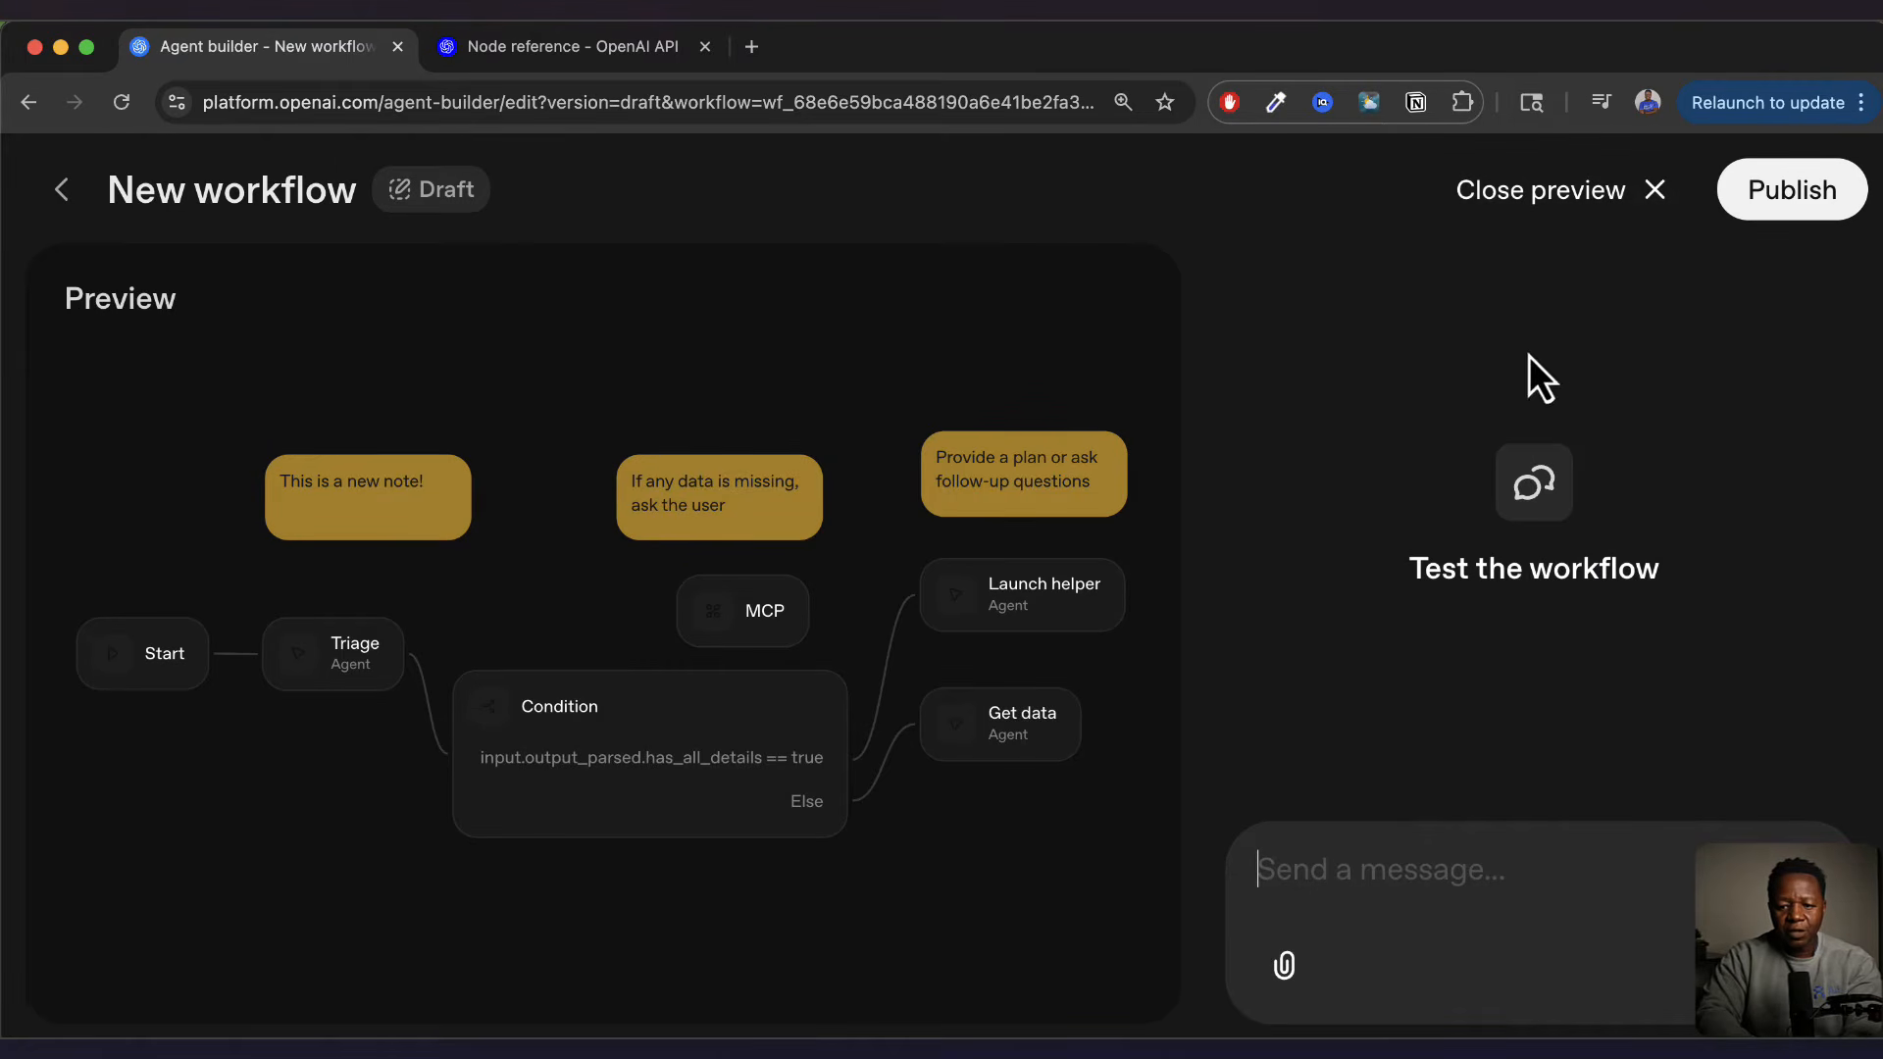
{"action": "left_click", "coordinate": [1581, 969]}
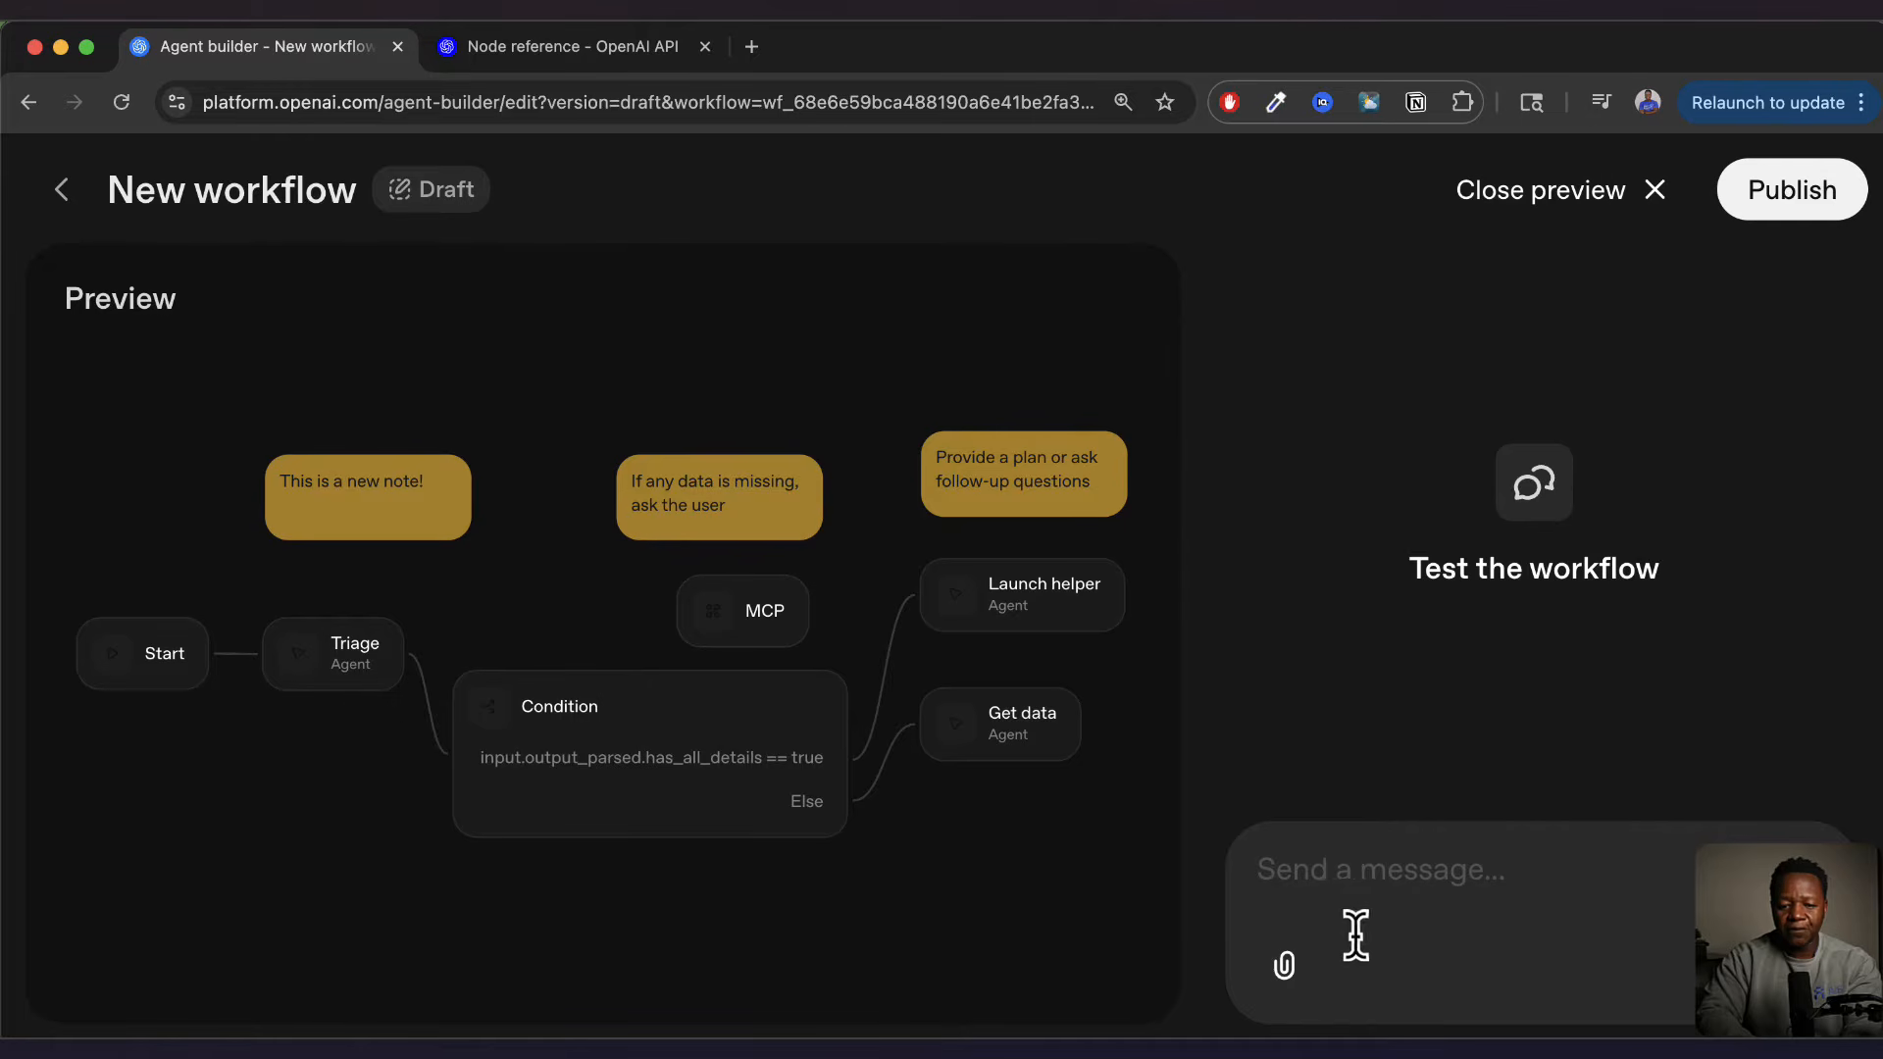
{"action": "type", "text": "I want to start a business in the"}
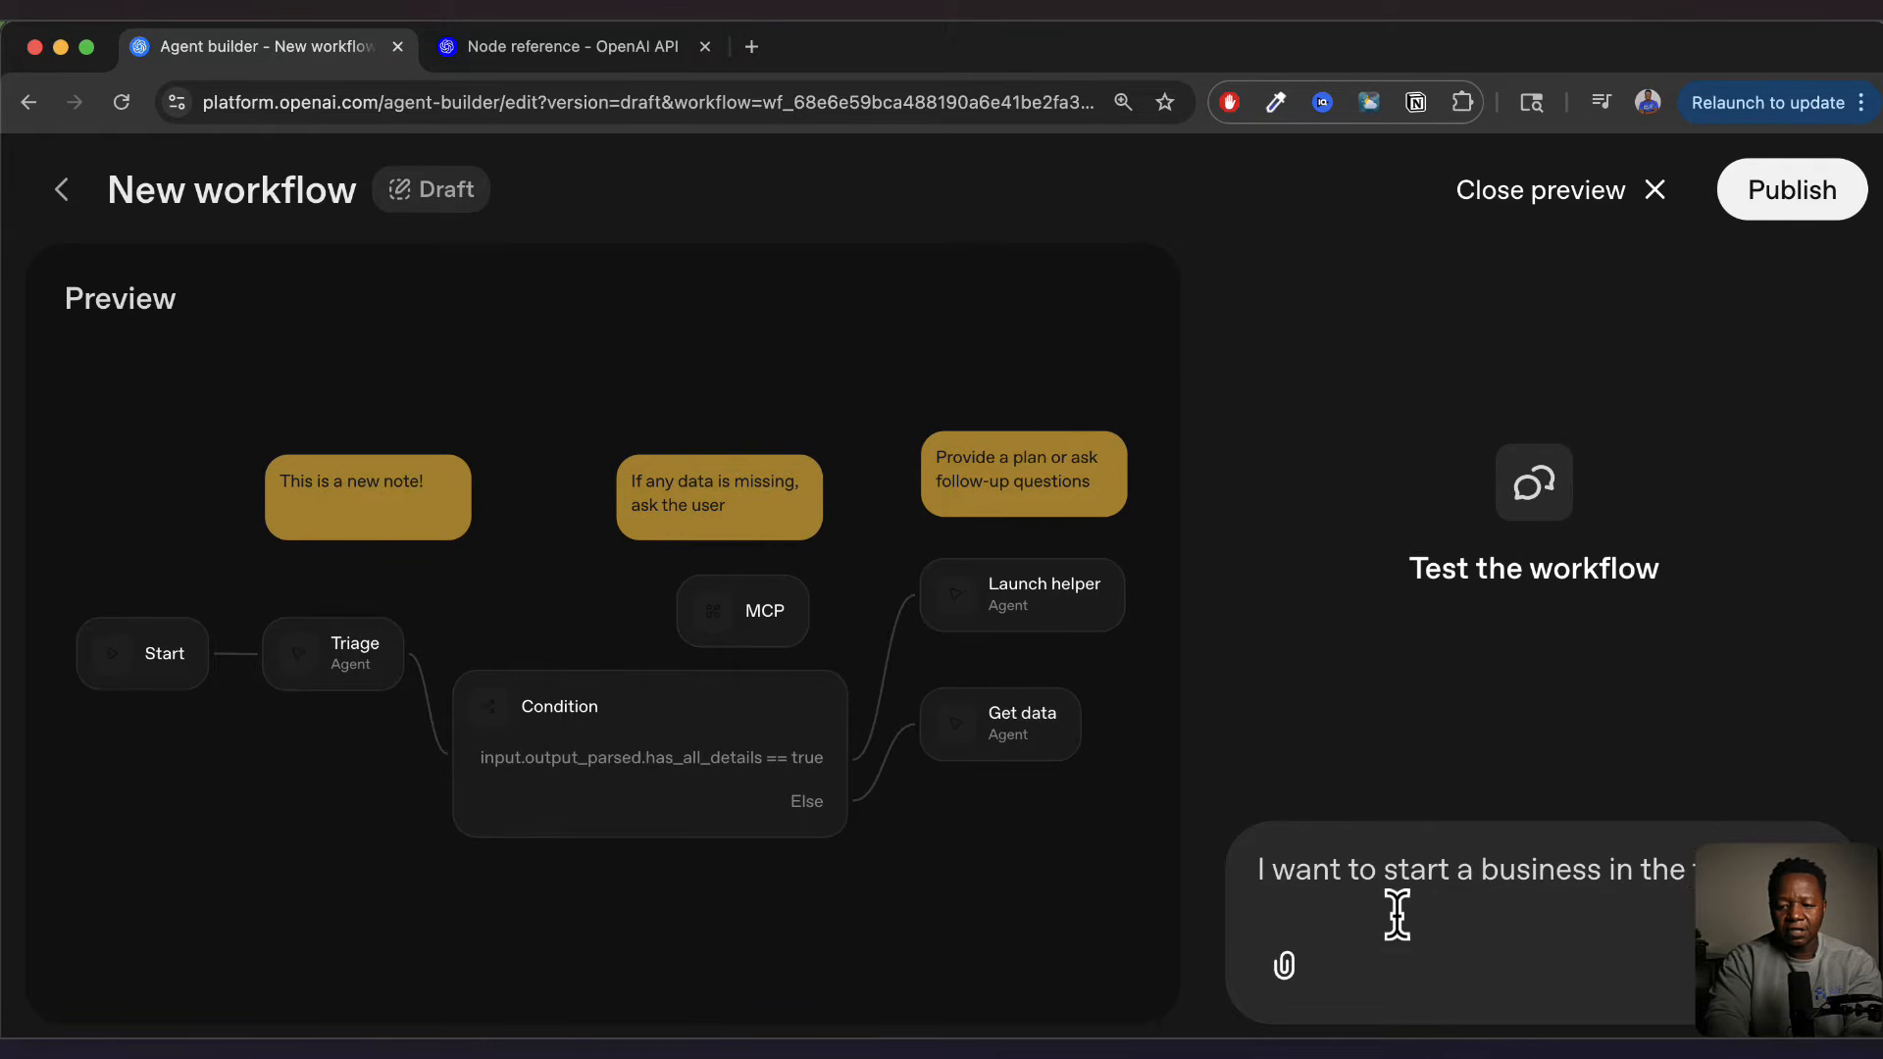
{"action": "type", "text": "ood industry.  I would like to start"}
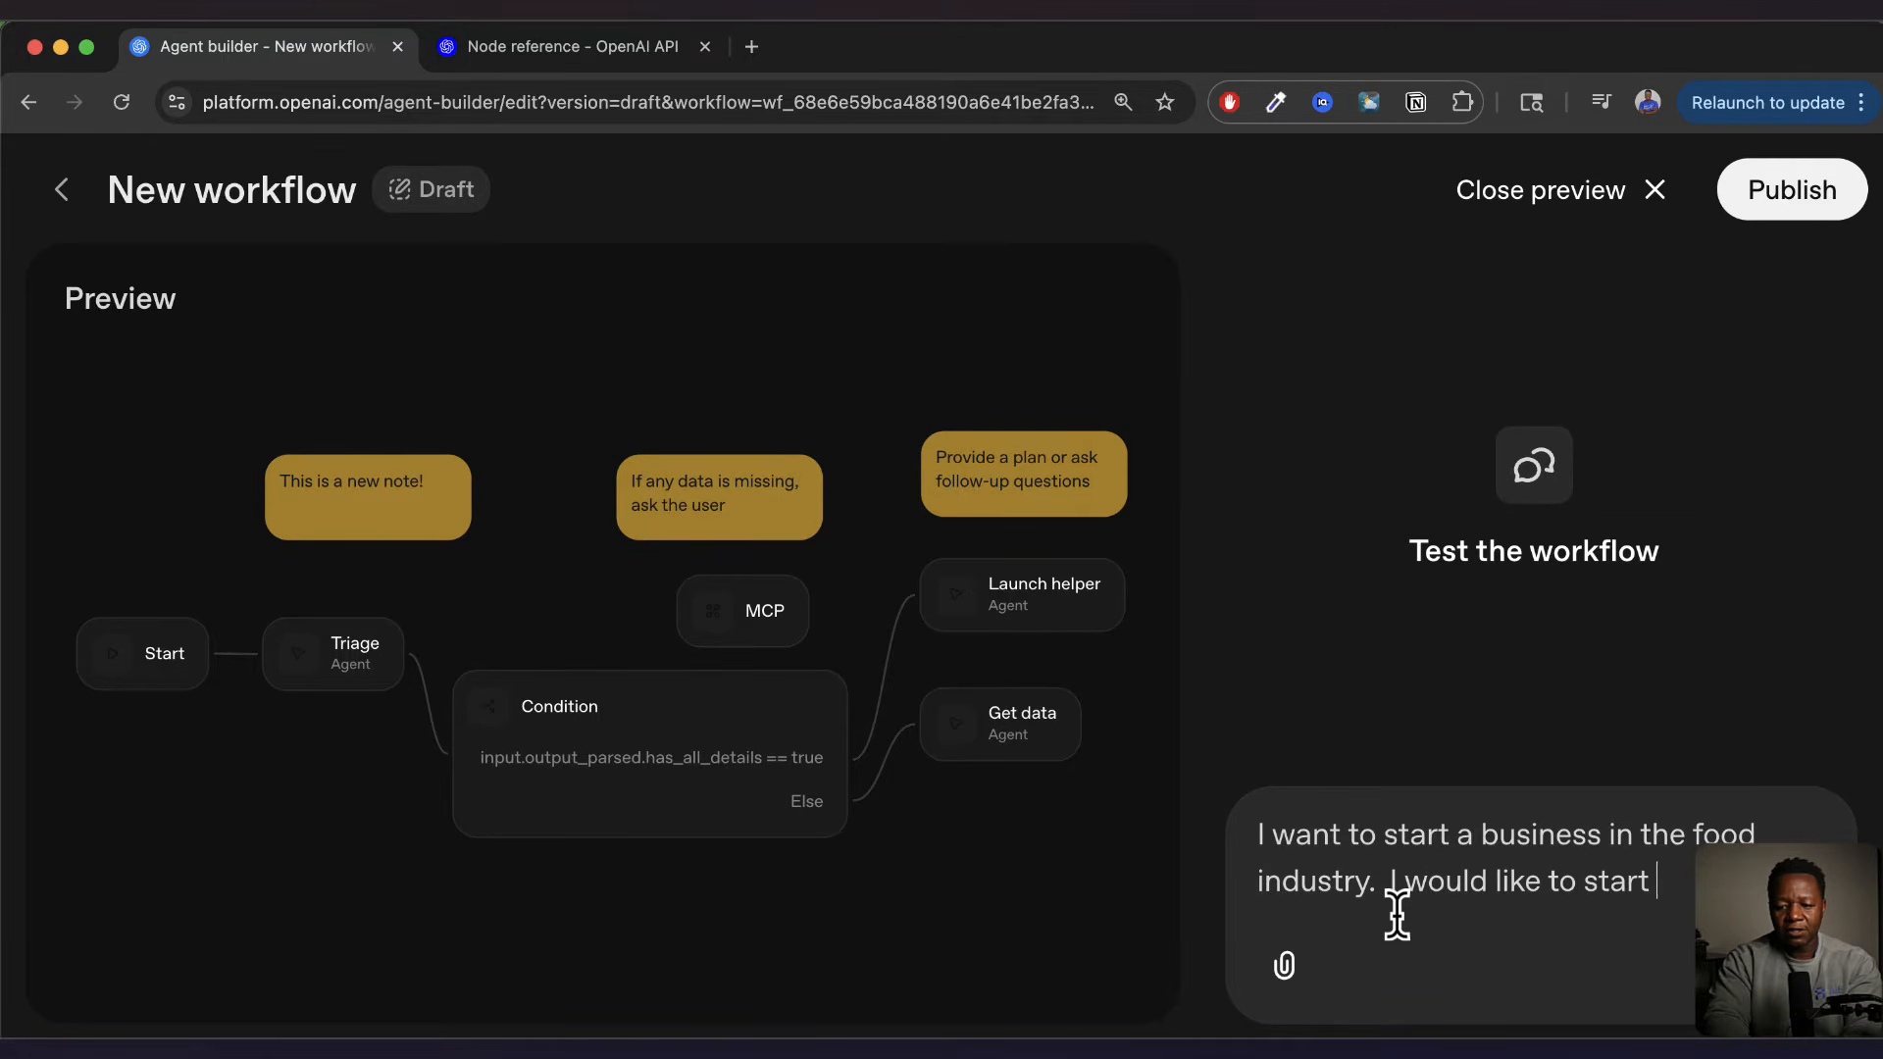
{"action": "type", "text": "month, and right now"}
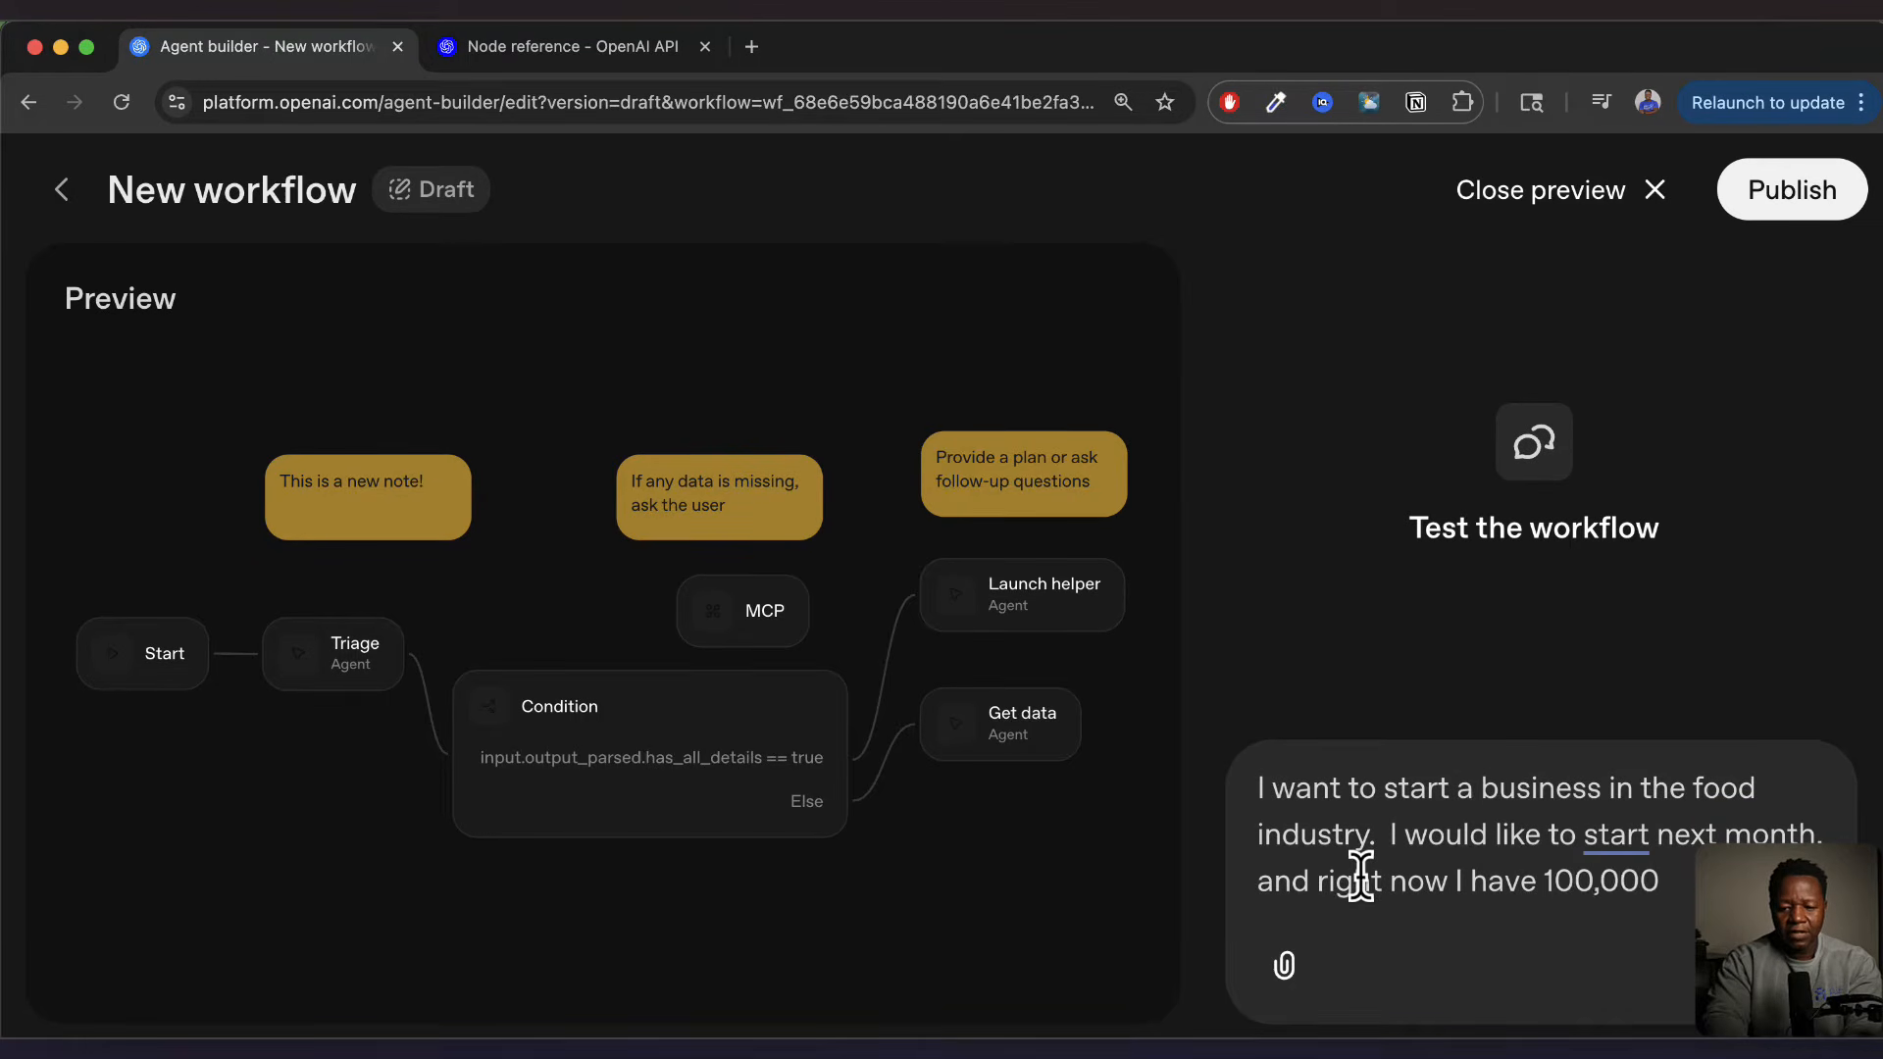
{"action": "type", "text": " I have 100,000 USD"}
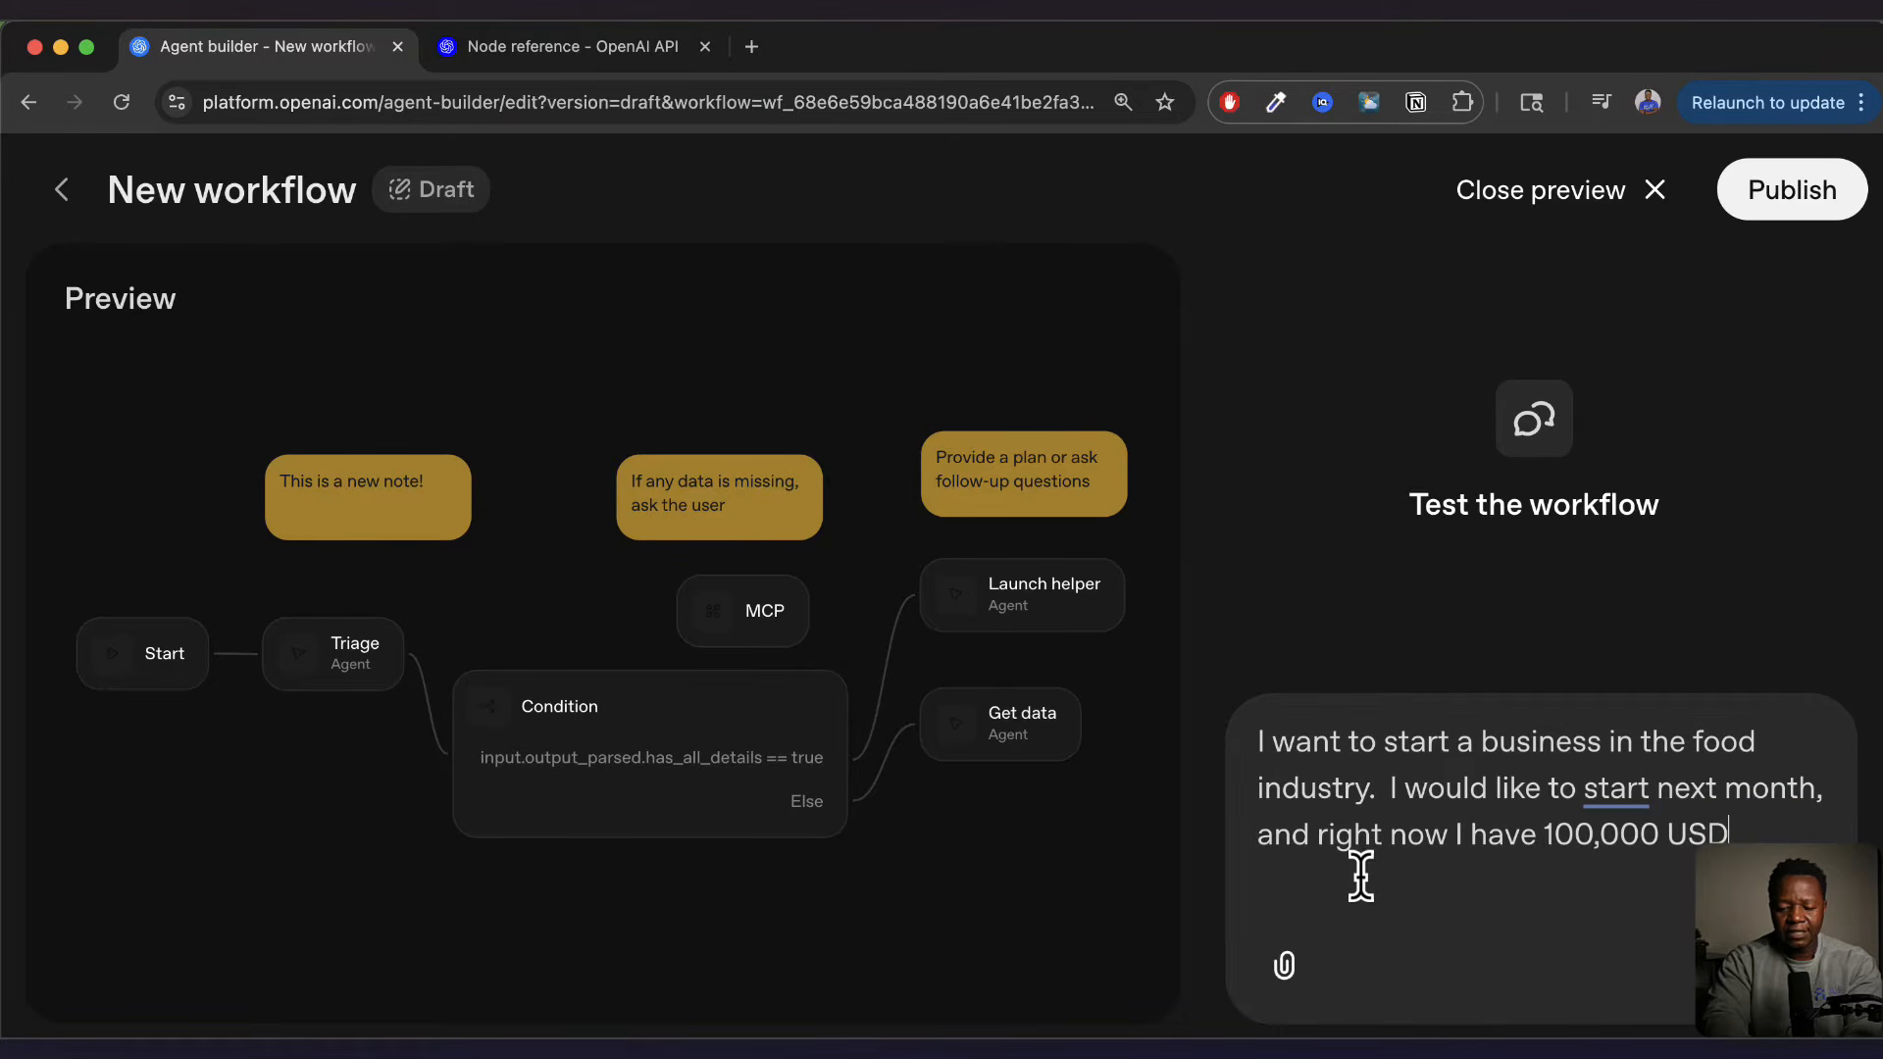
{"action": "type", "text": " to start"}
{"action": "type", "text": " with. Can you help me"}
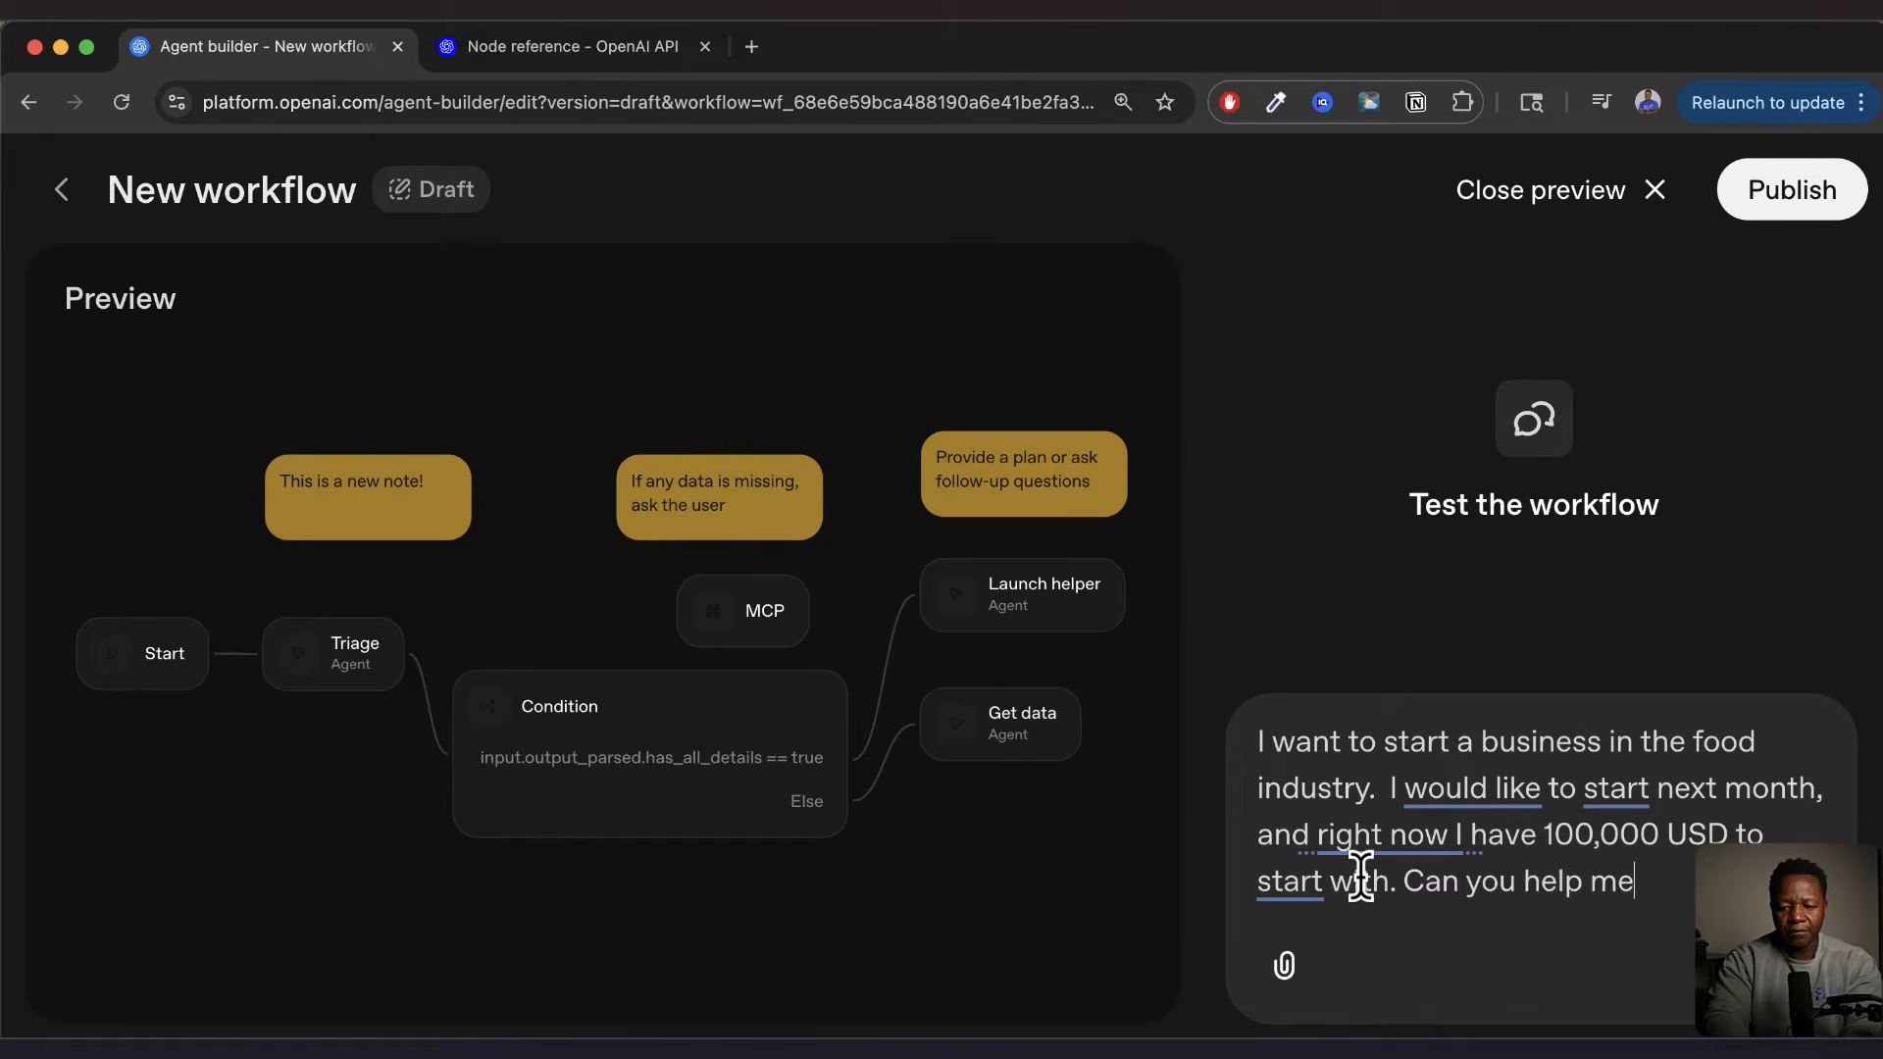
{"action": "key", "text": "Return"}
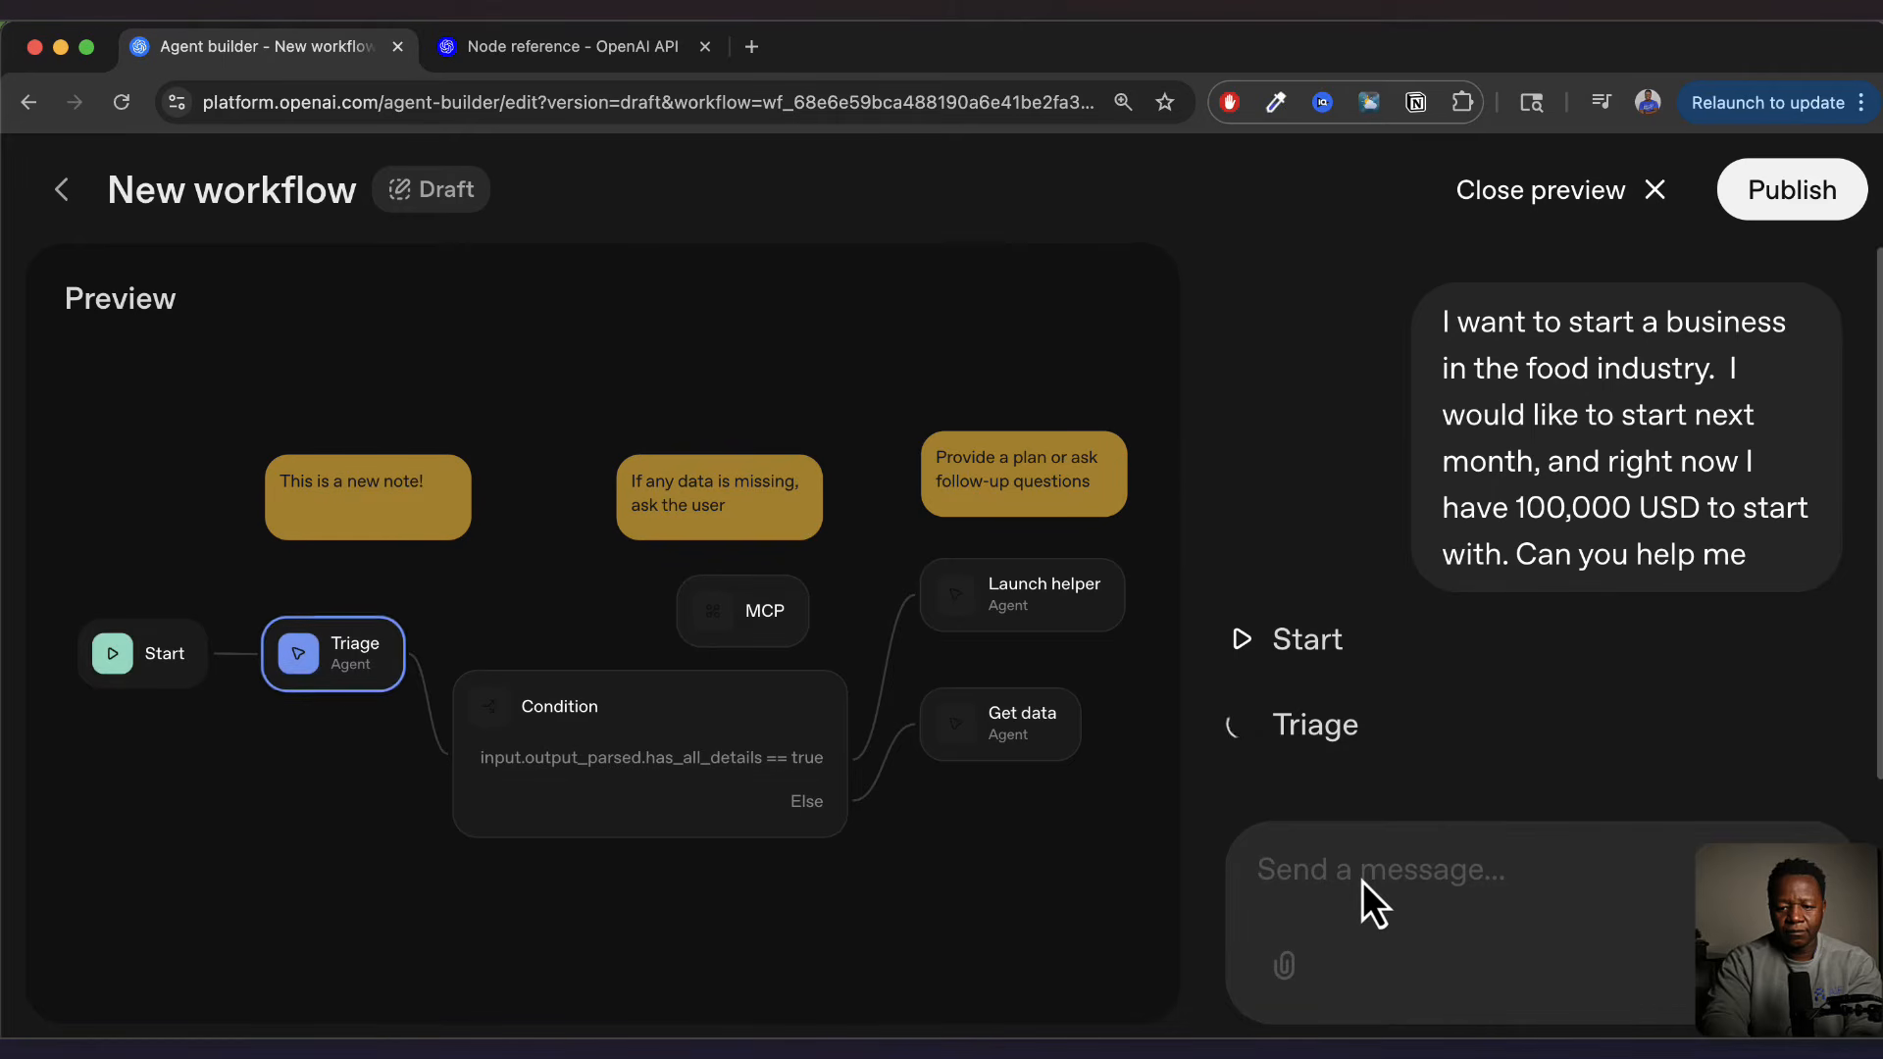
Follow the test run through the workflow preview and examine the Triage output, with the page enlarged to 175%
{"action": "left_click_drag", "start_coordinate": [1359, 639], "coordinate": [1369, 558]}
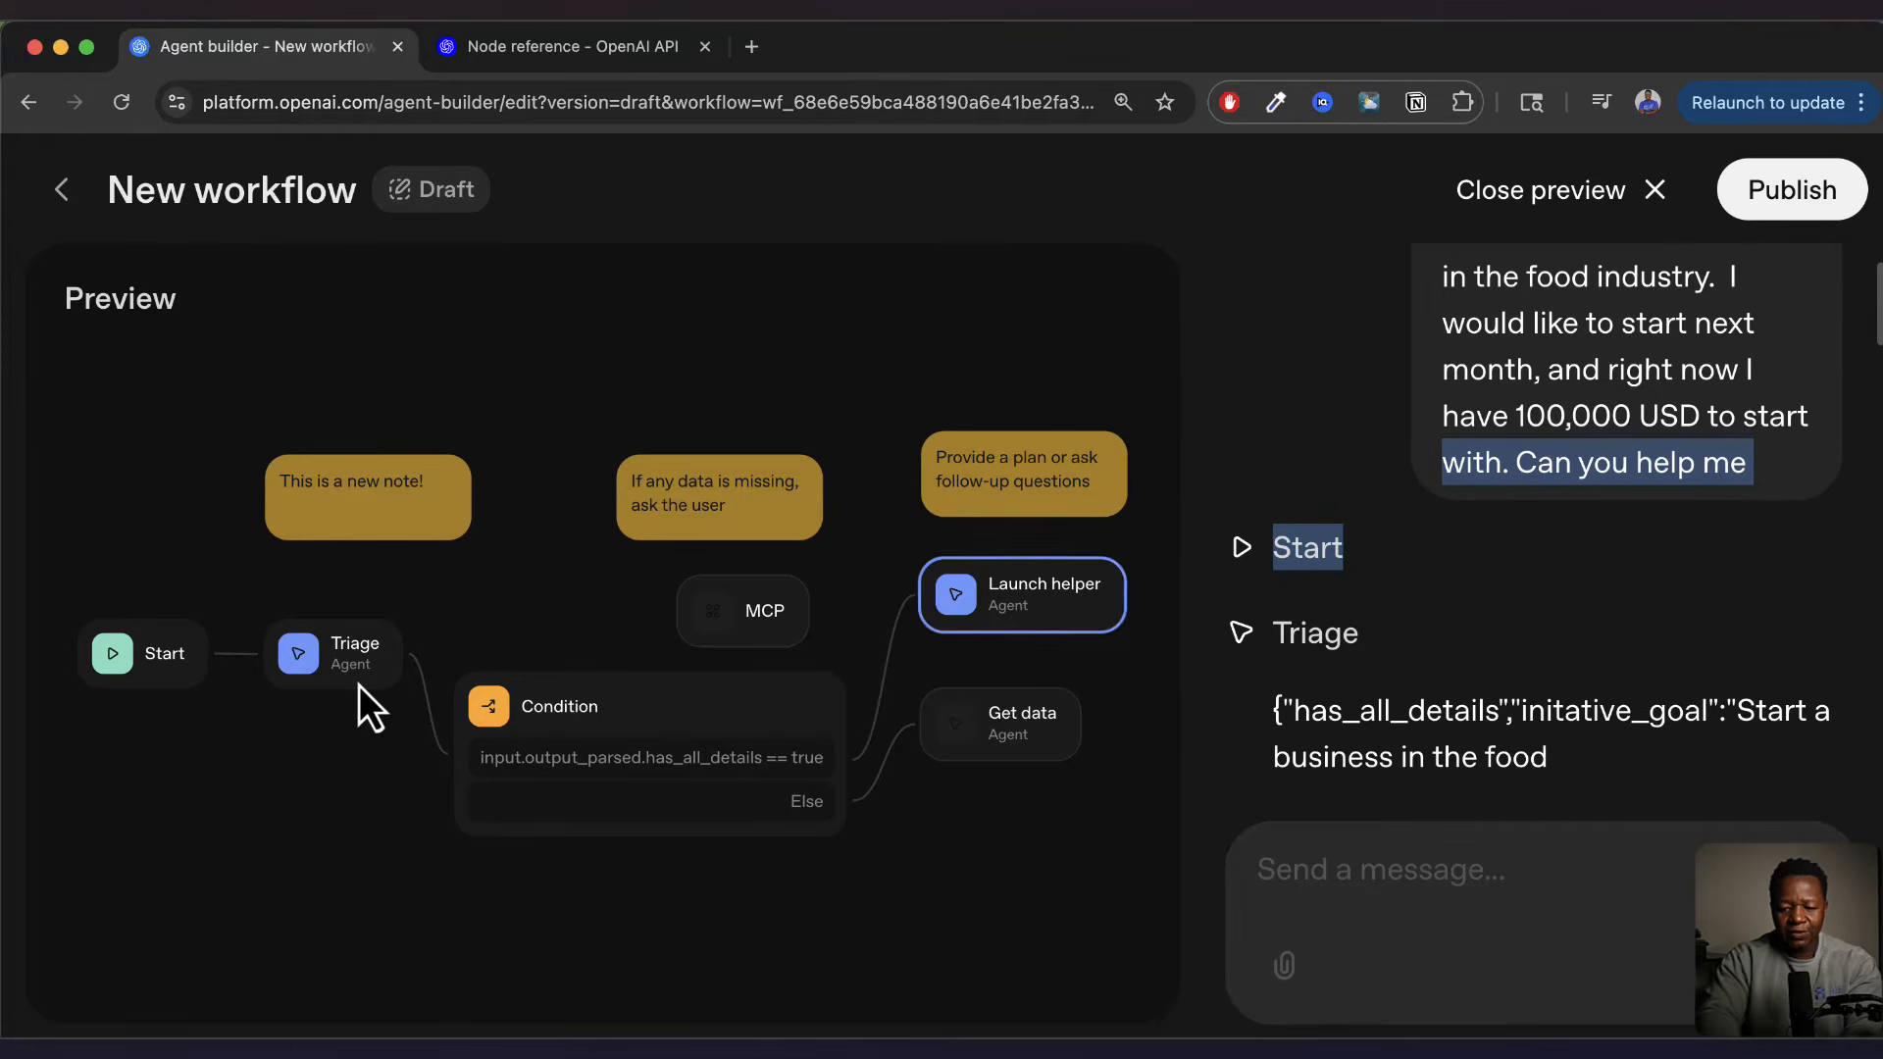
{"action": "key", "text": "super+equal"}
{"action": "scroll", "coordinate": [562, 716], "scroll_direction": "down", "scroll_amount": 2}
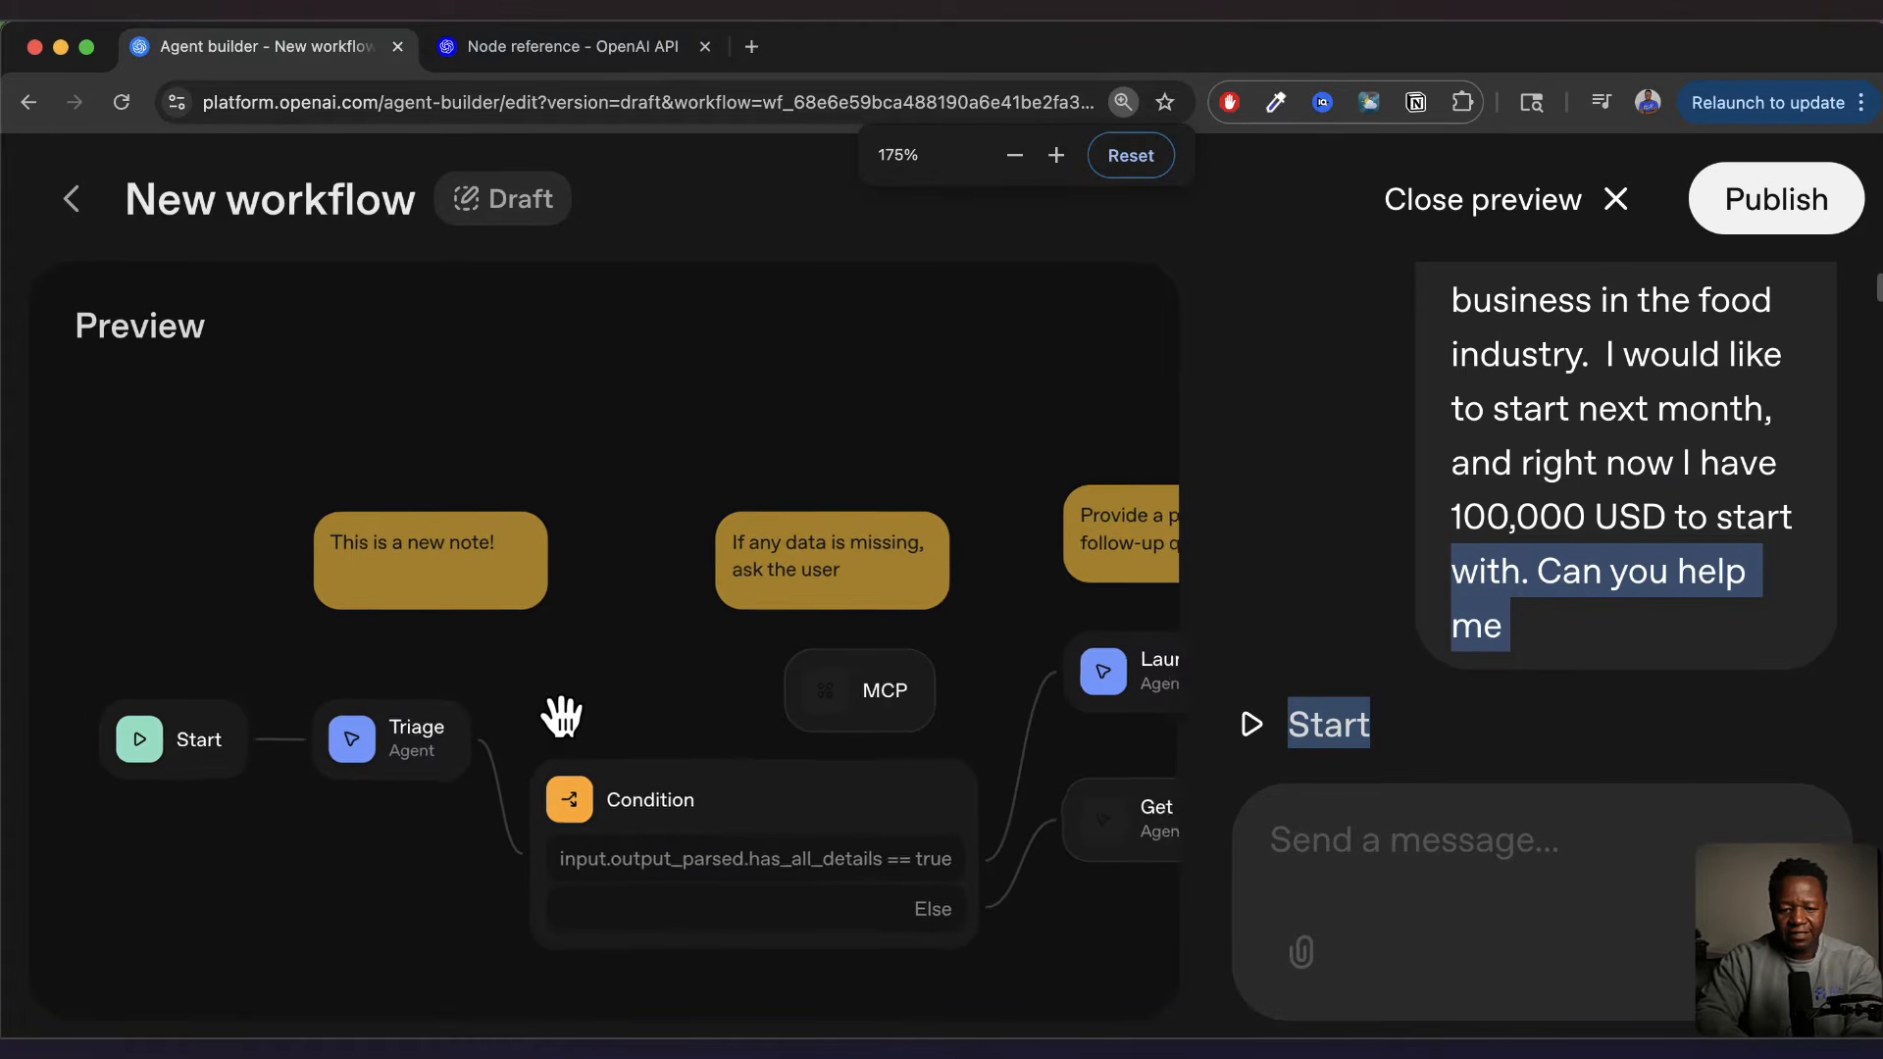
{"action": "scroll", "coordinate": [562, 716], "scroll_direction": "up", "scroll_amount": 3}
{"action": "scroll", "coordinate": [562, 716], "scroll_direction": "down", "scroll_amount": 2}
{"action": "scroll", "coordinate": [562, 716], "scroll_direction": "down", "scroll_amount": 1}
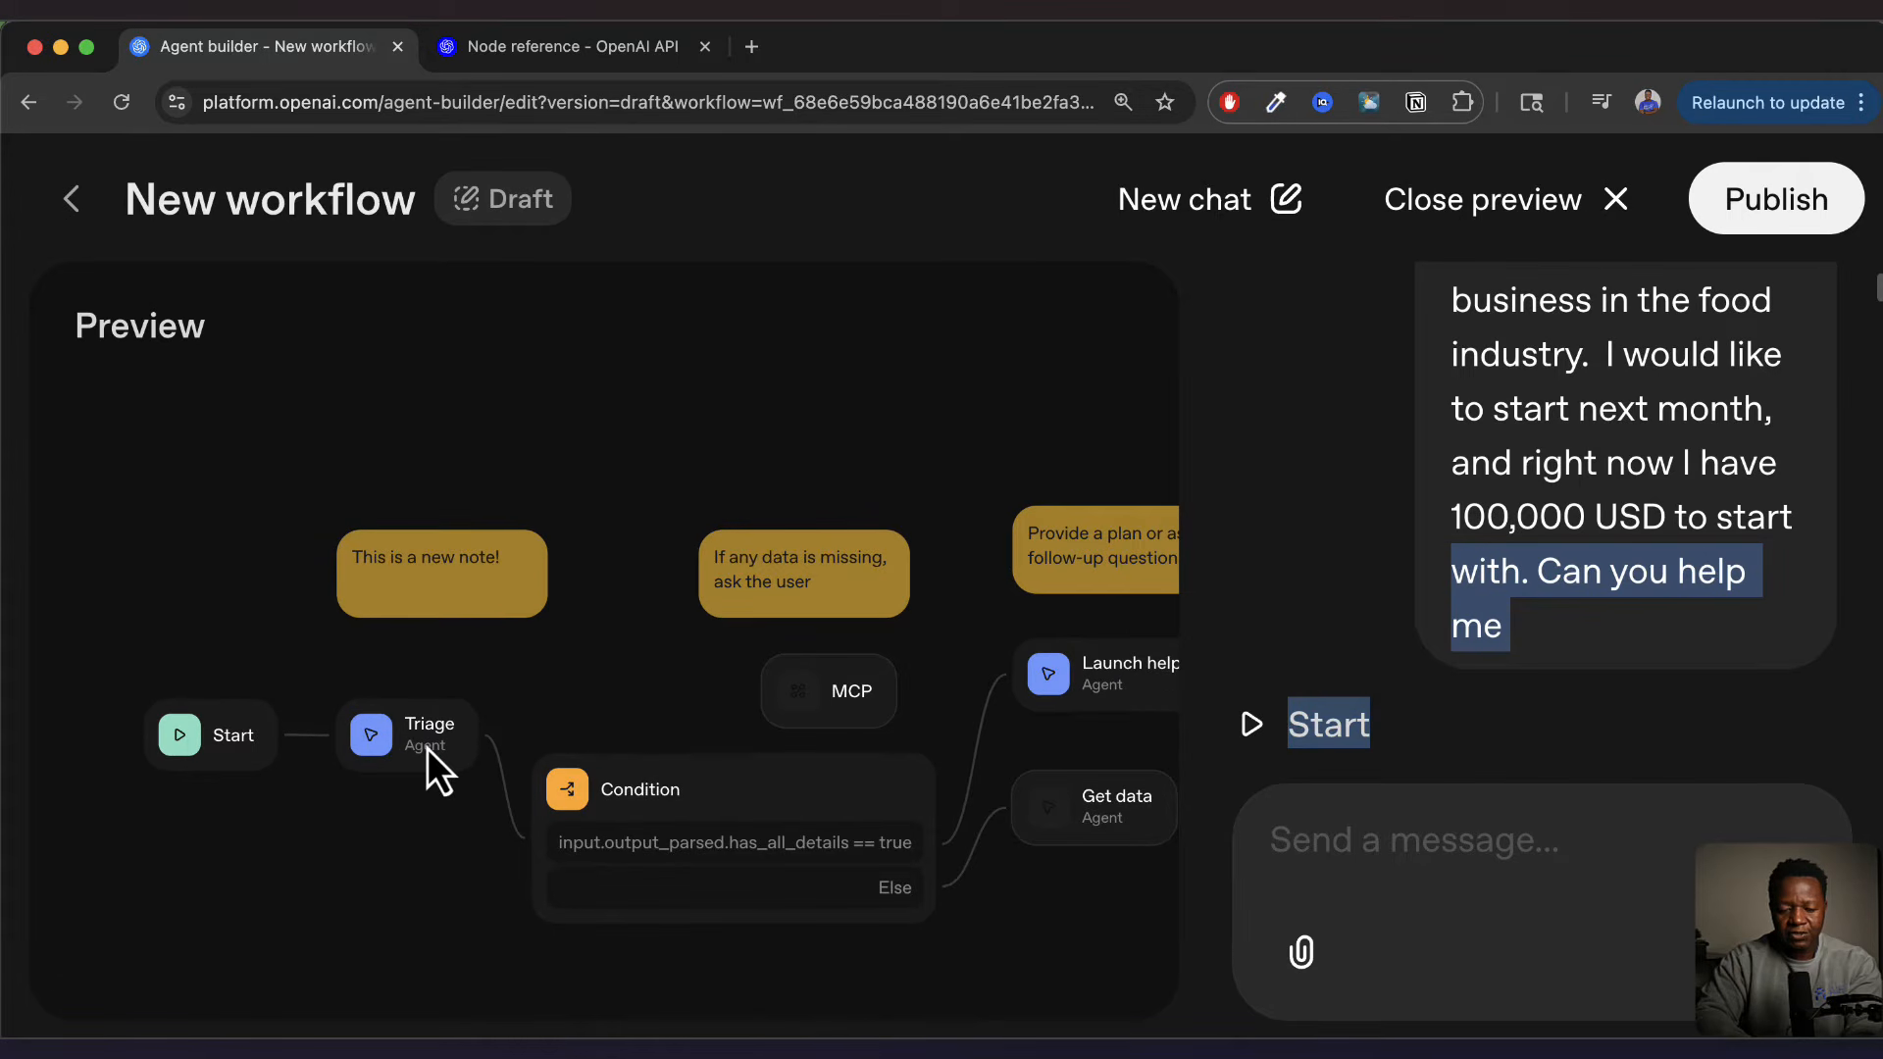
{"action": "scroll", "coordinate": [426, 749], "scroll_direction": "up", "scroll_amount": 3}
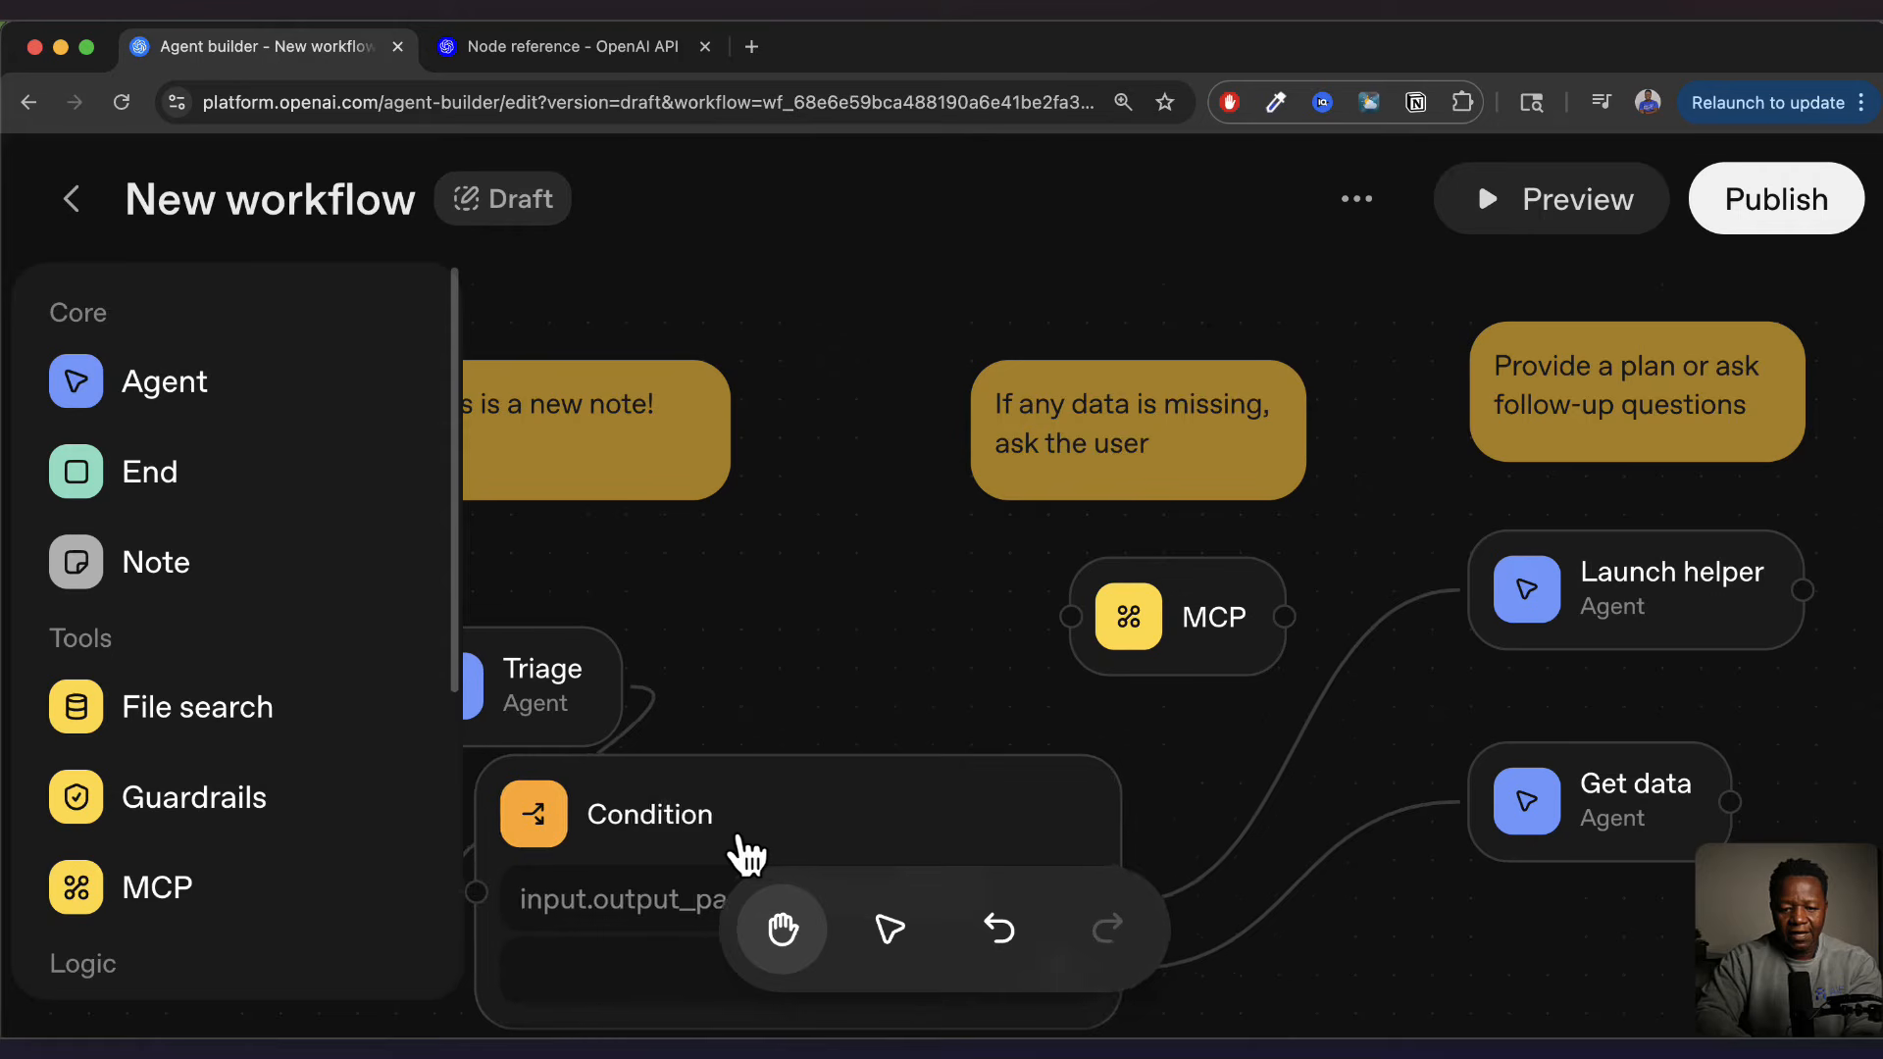
Return to the workflow canvas and reposition the Condition node slightly lower, between the Triage agent and the two final agents
{"action": "left_click_drag", "start_coordinate": [741, 851], "coordinate": [818, 863]}
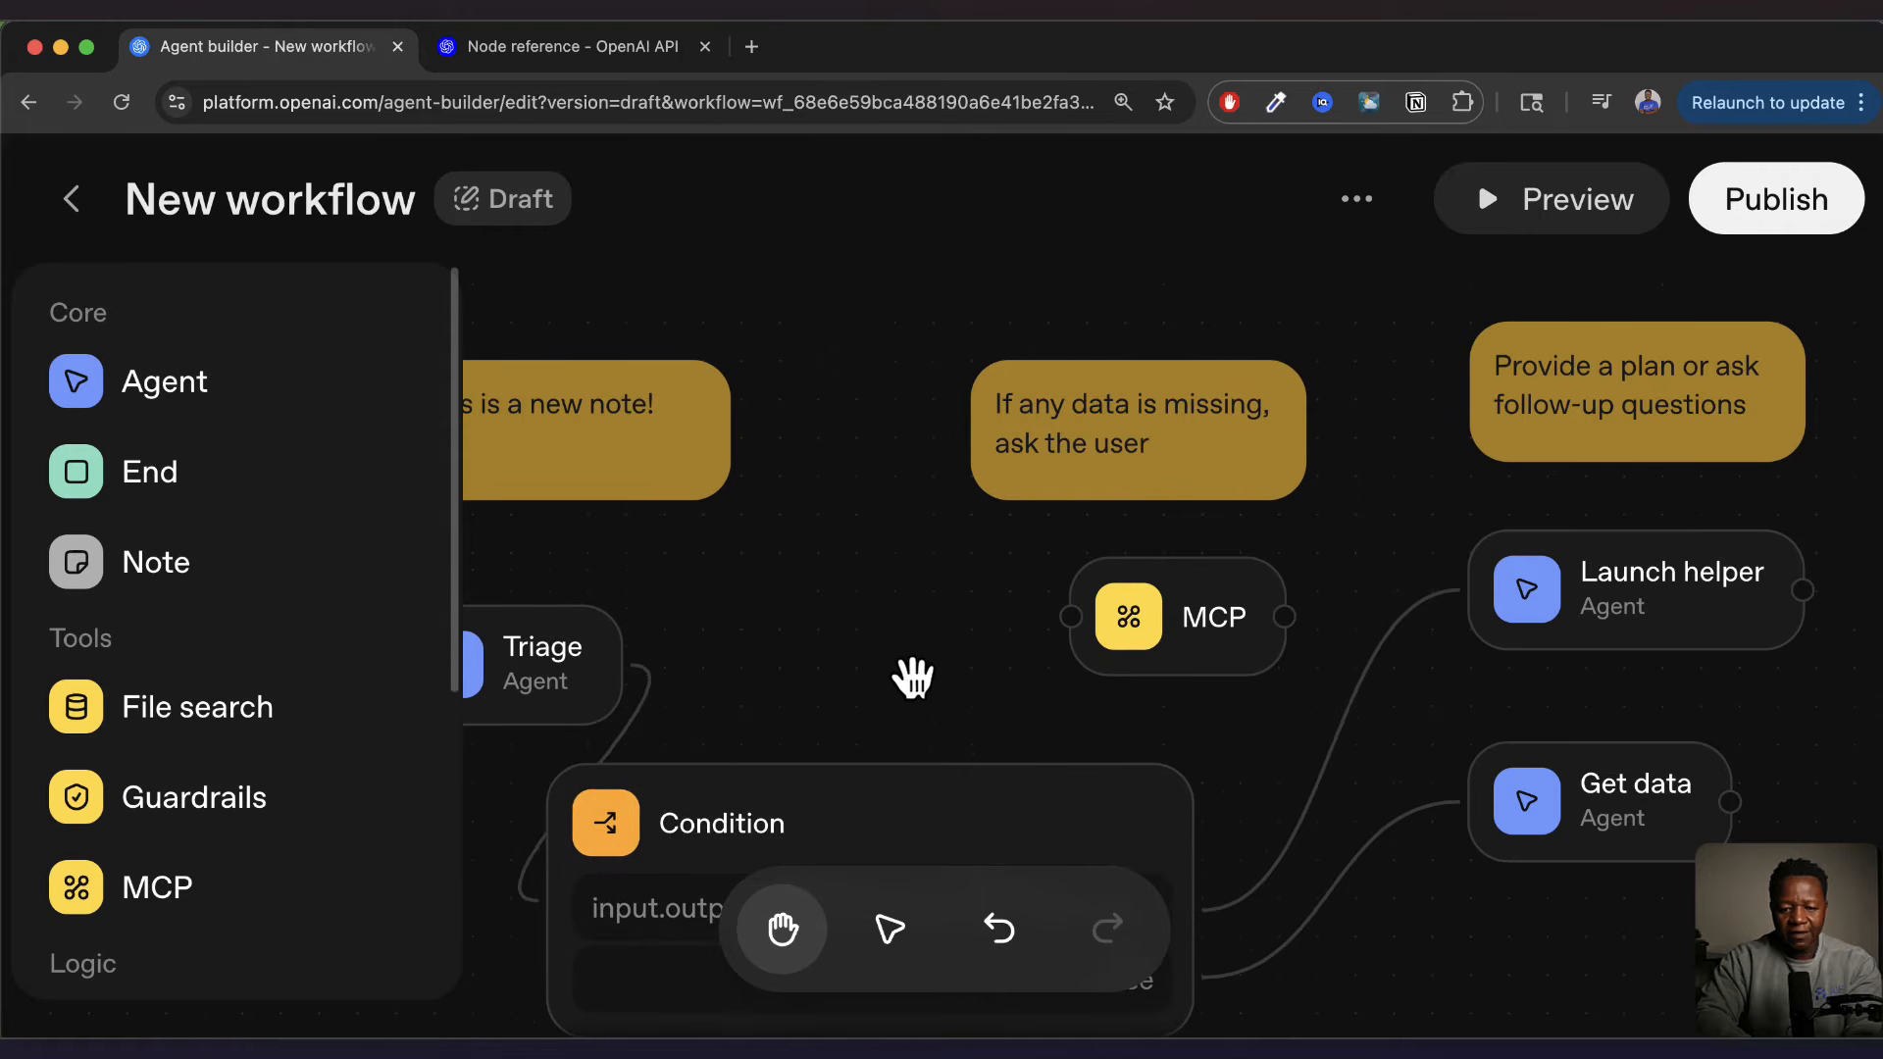
{"action": "left_click_drag", "start_coordinate": [870, 681], "coordinate": [930, 648]}
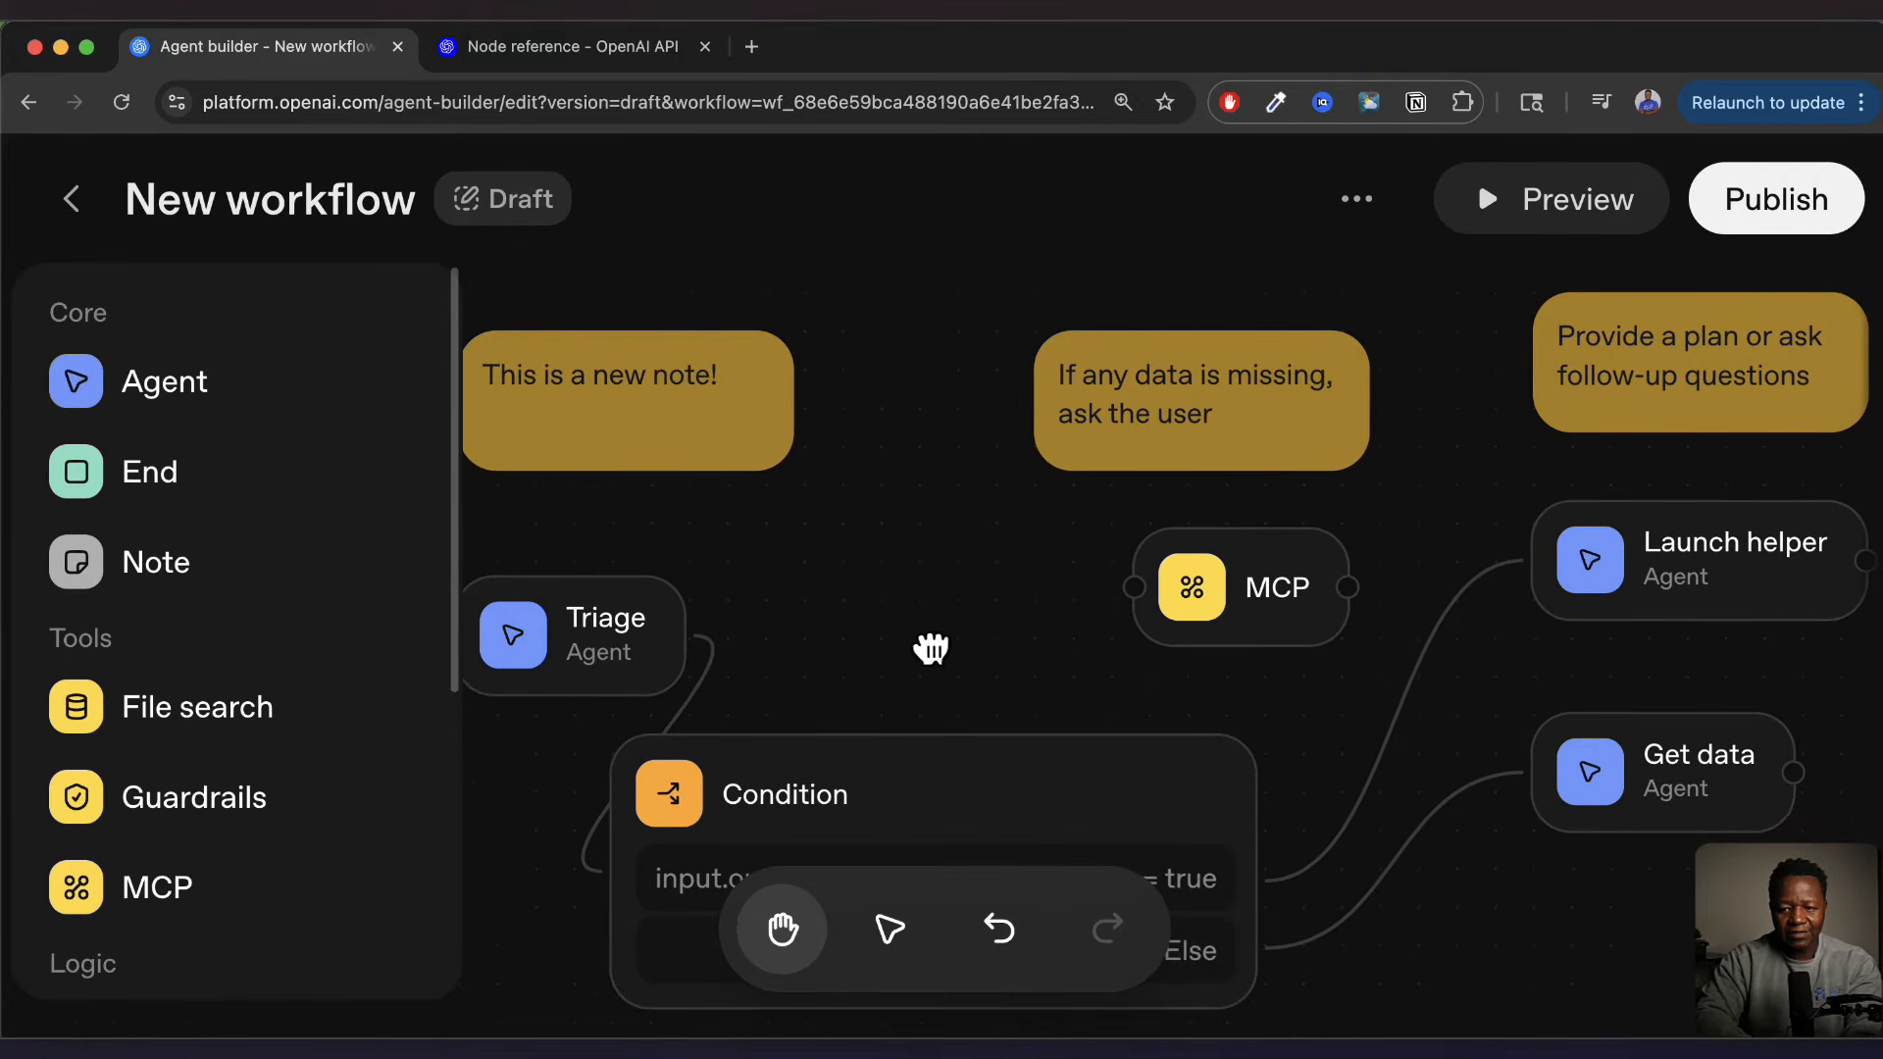
Reopen the workflow preview and read the Launch helper's response, starting with its introduction and the niche definition advice
{"action": "left_click", "coordinate": [1564, 216]}
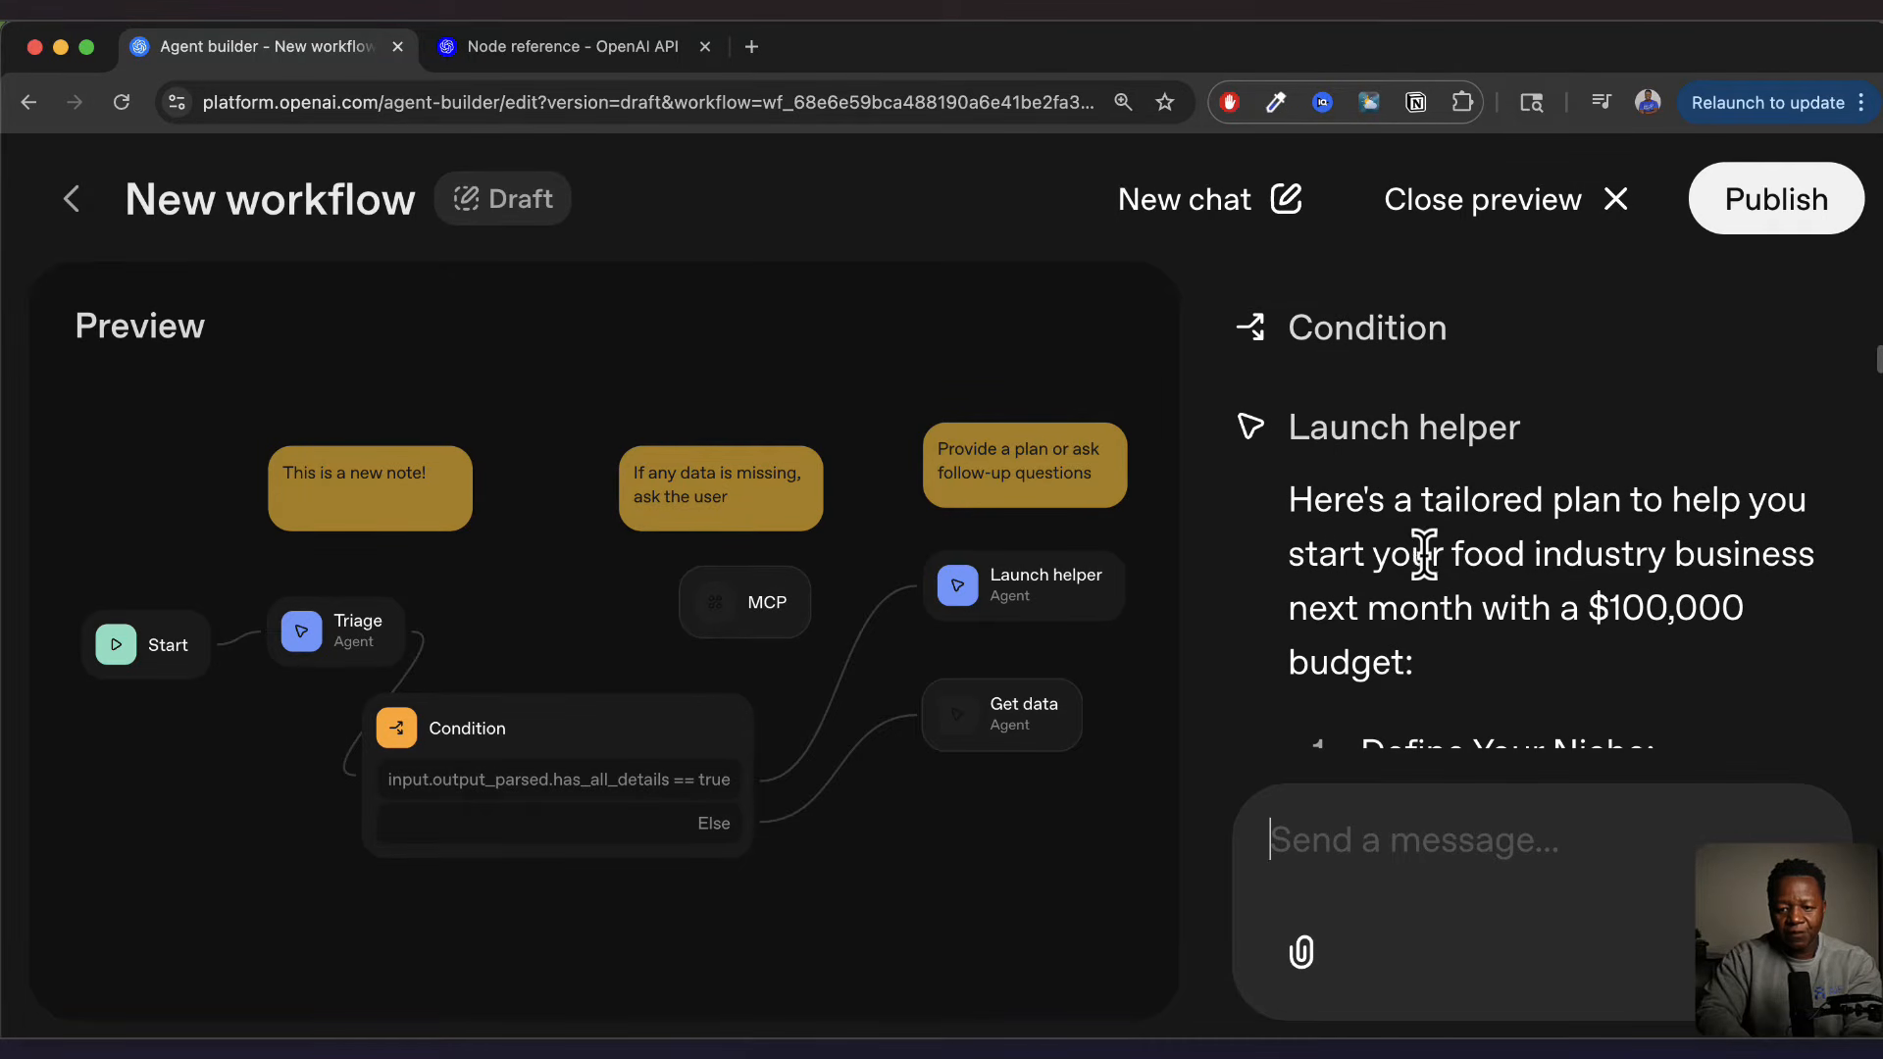
{"action": "scroll", "coordinate": [1424, 555], "scroll_direction": "down", "scroll_amount": 1}
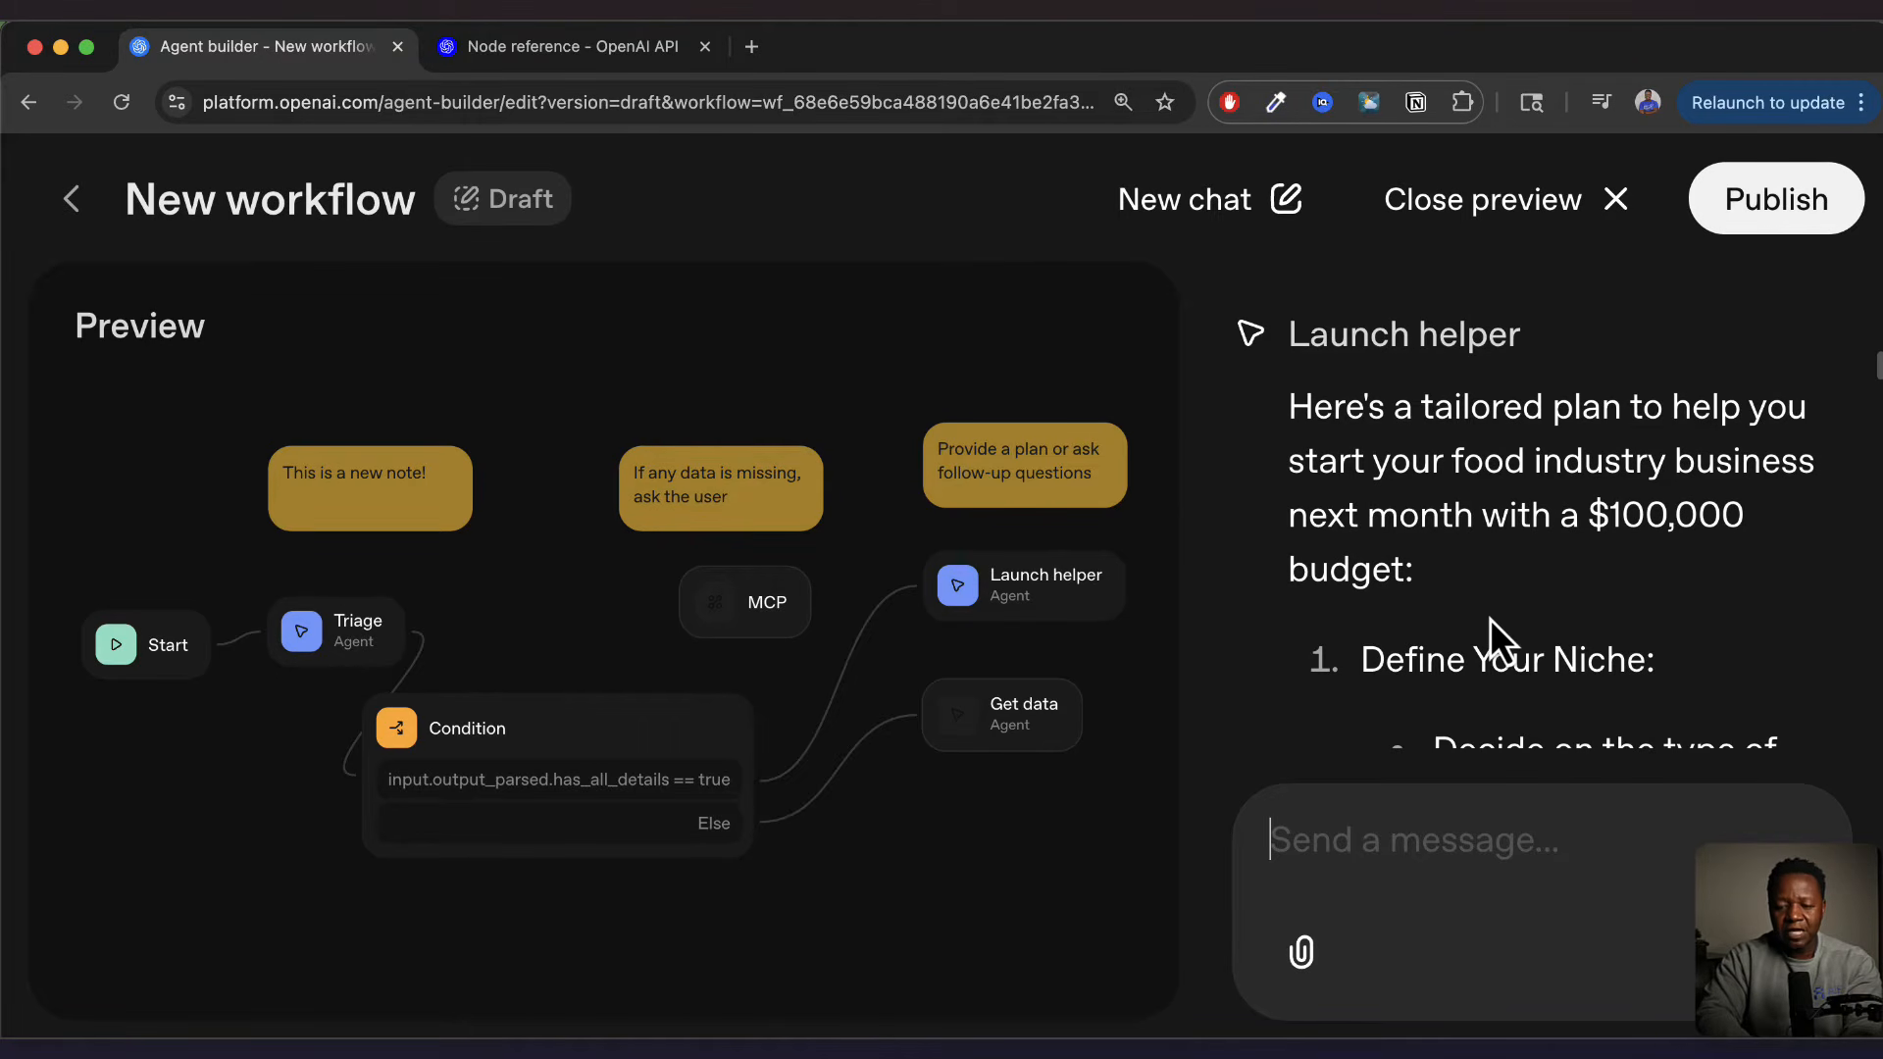
{"action": "scroll", "coordinate": [1506, 586], "scroll_direction": "down", "scroll_amount": 2}
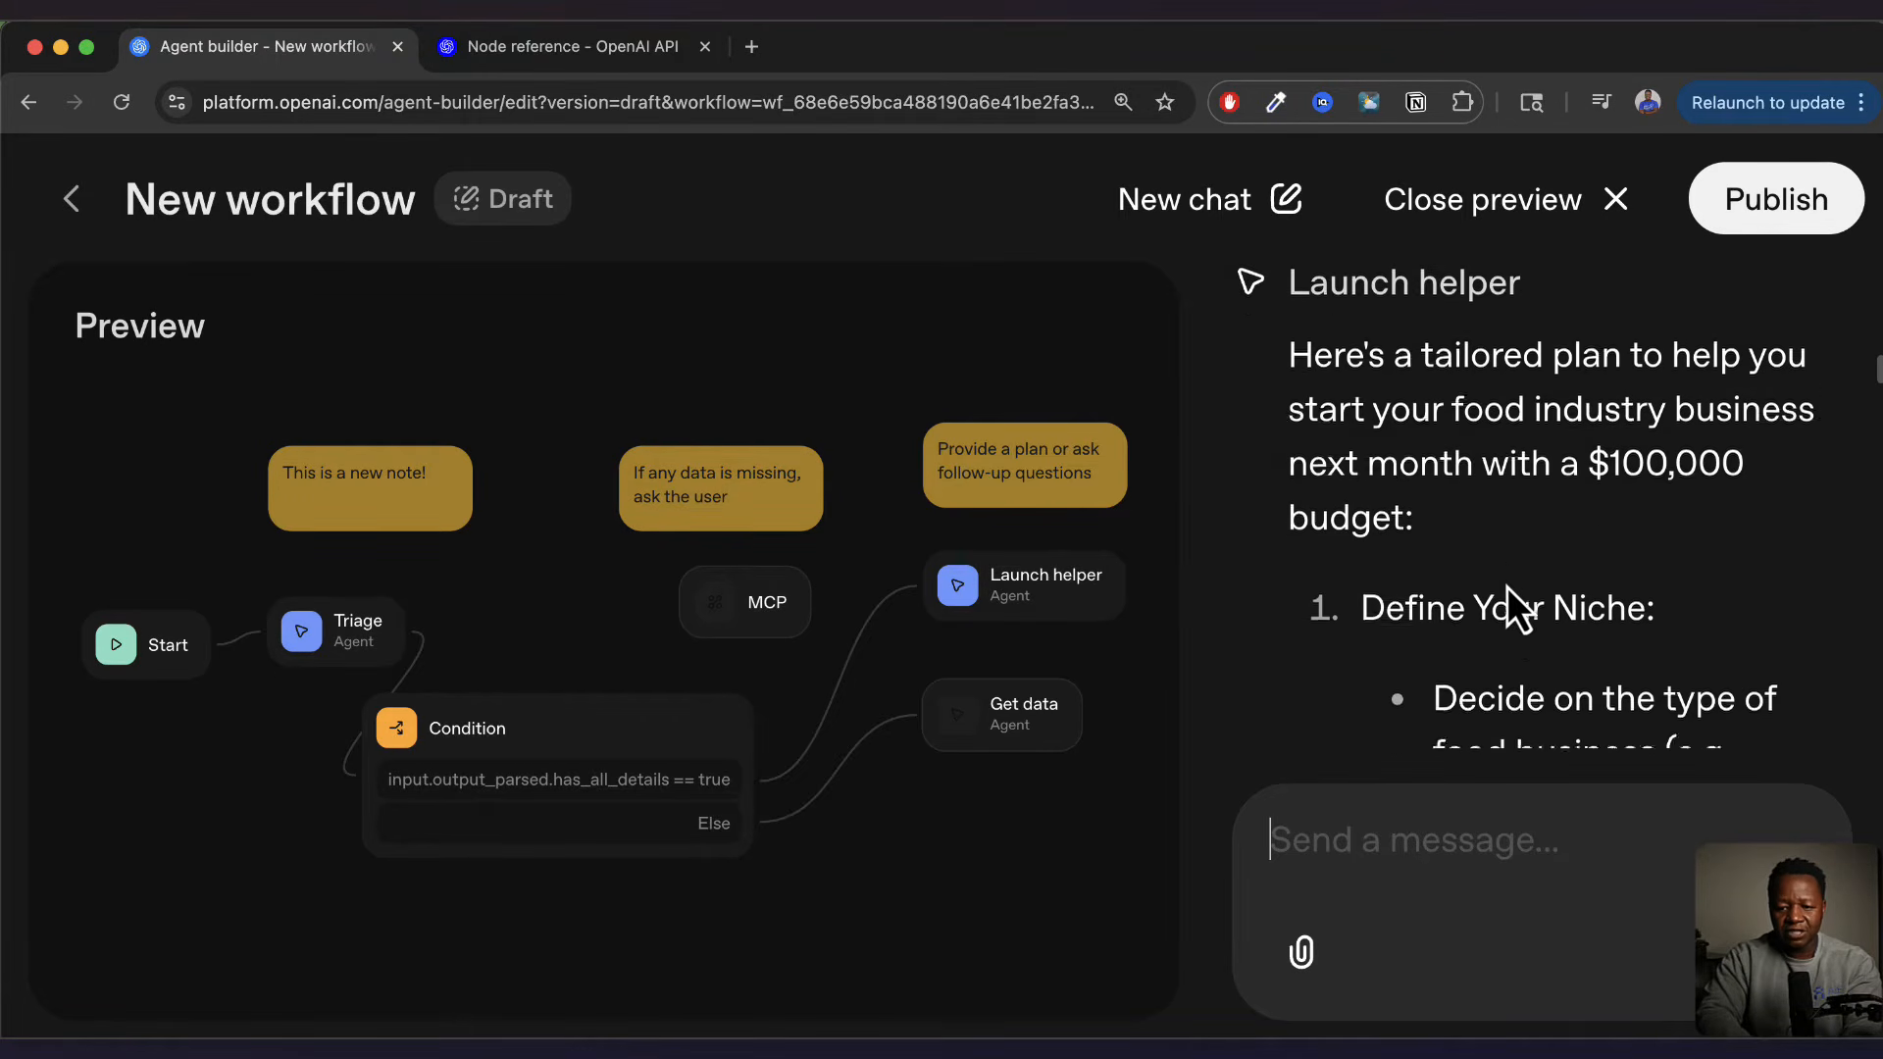
{"action": "triple_click", "coordinate": [1373, 453]}
{"action": "left_click_drag", "start_coordinate": [1485, 493], "coordinate": [1520, 546]}
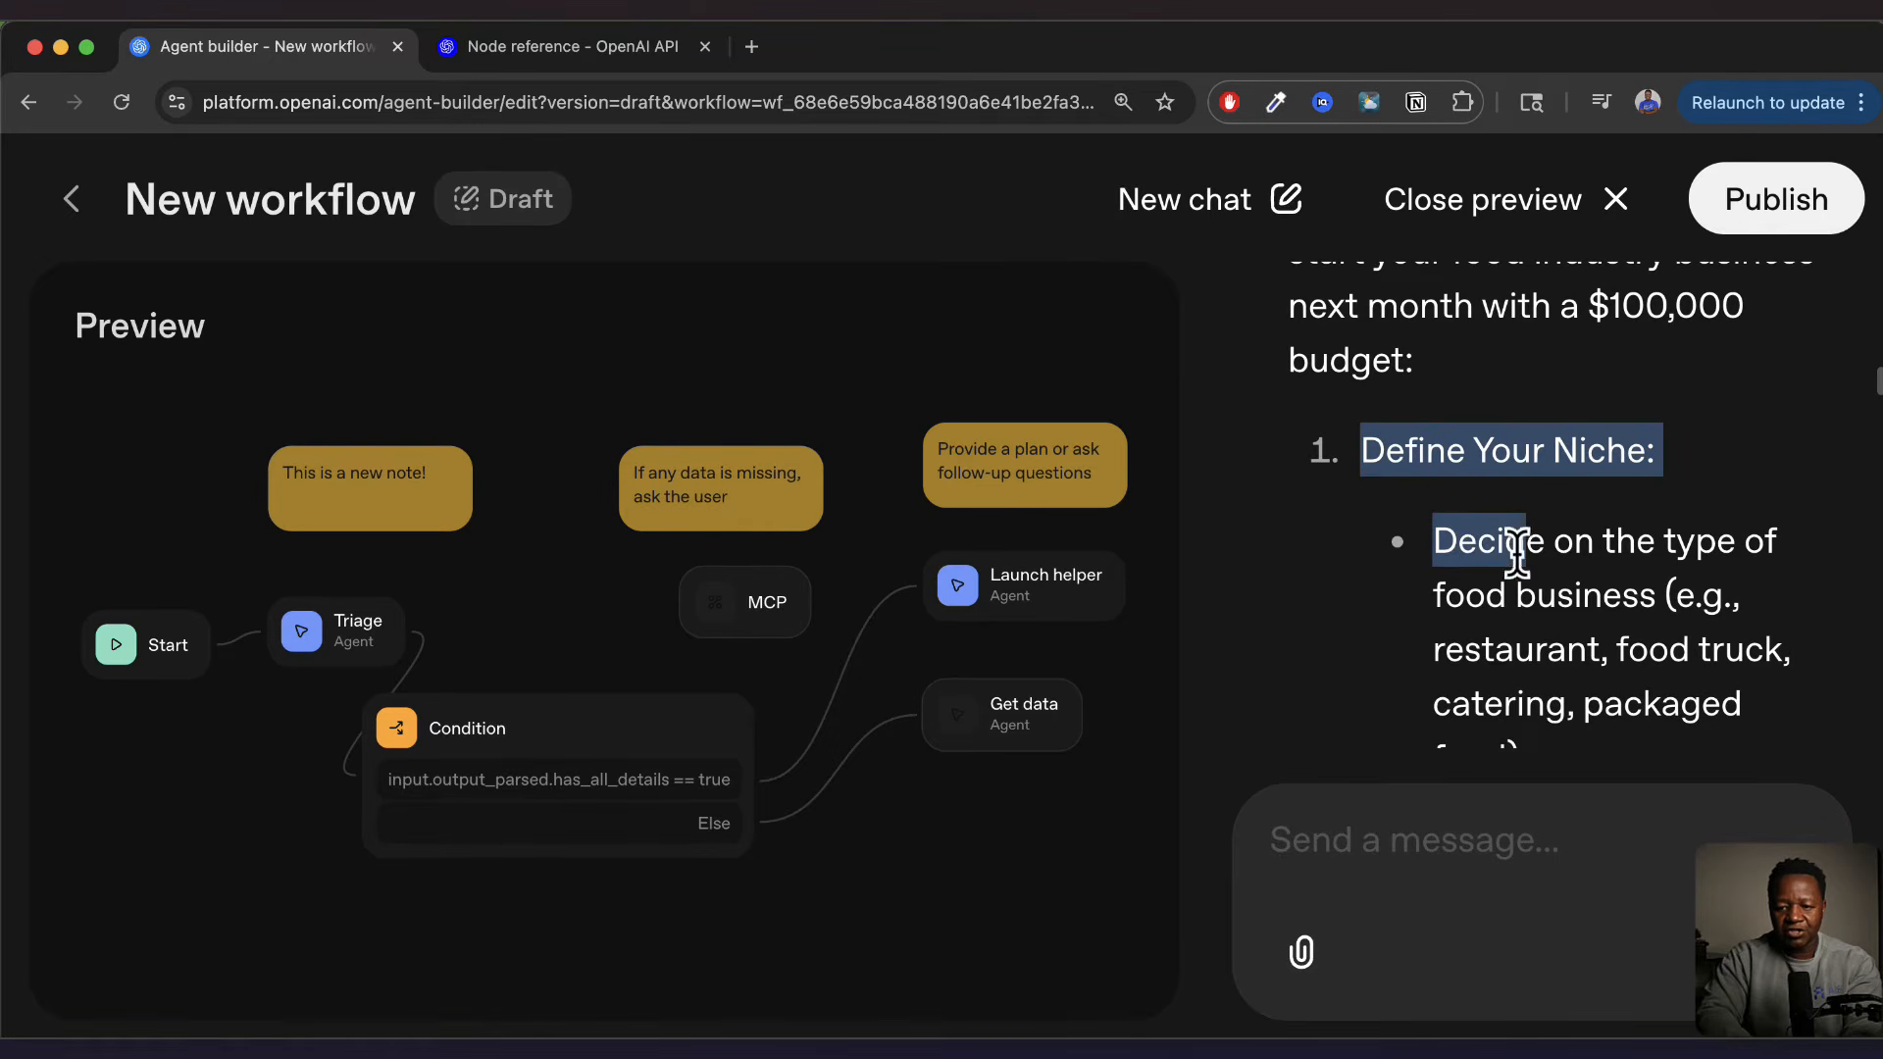
{"action": "scroll", "coordinate": [1513, 702], "scroll_direction": "down", "scroll_amount": 1}
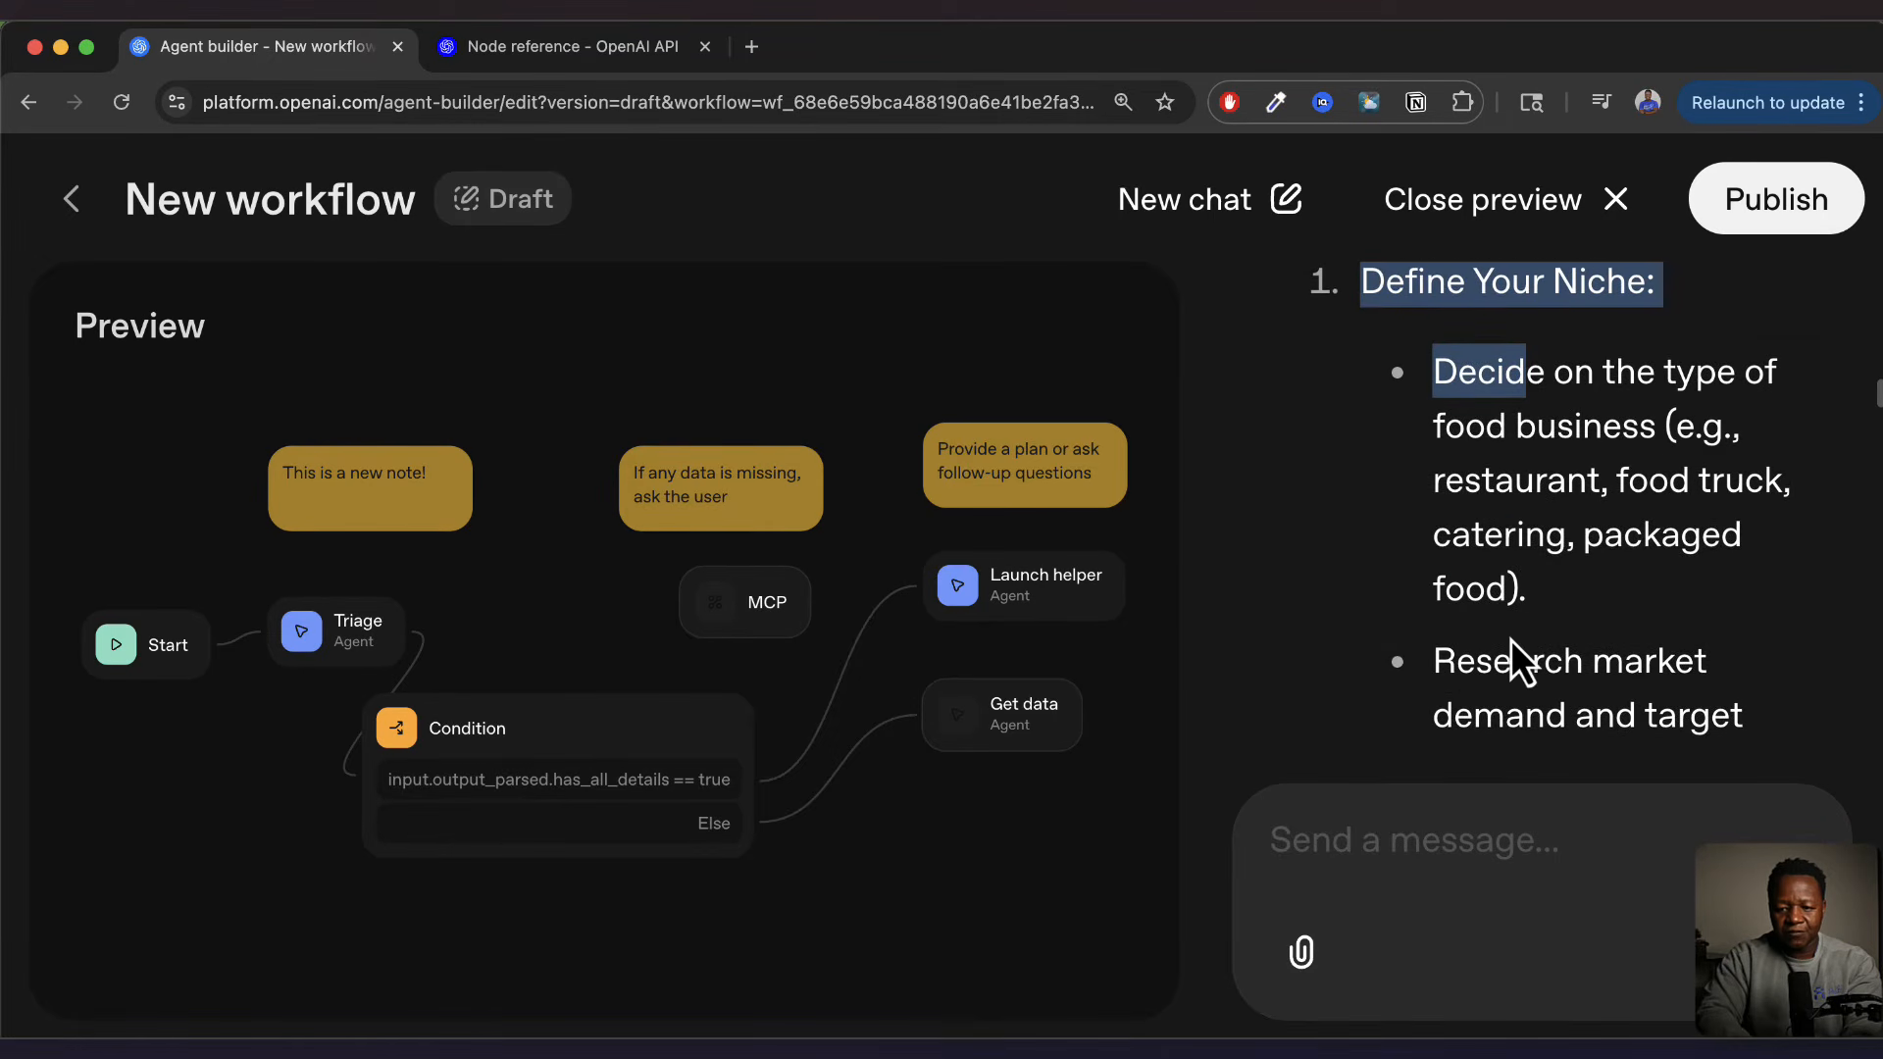
{"action": "scroll", "coordinate": [1511, 639], "scroll_direction": "down", "scroll_amount": 1}
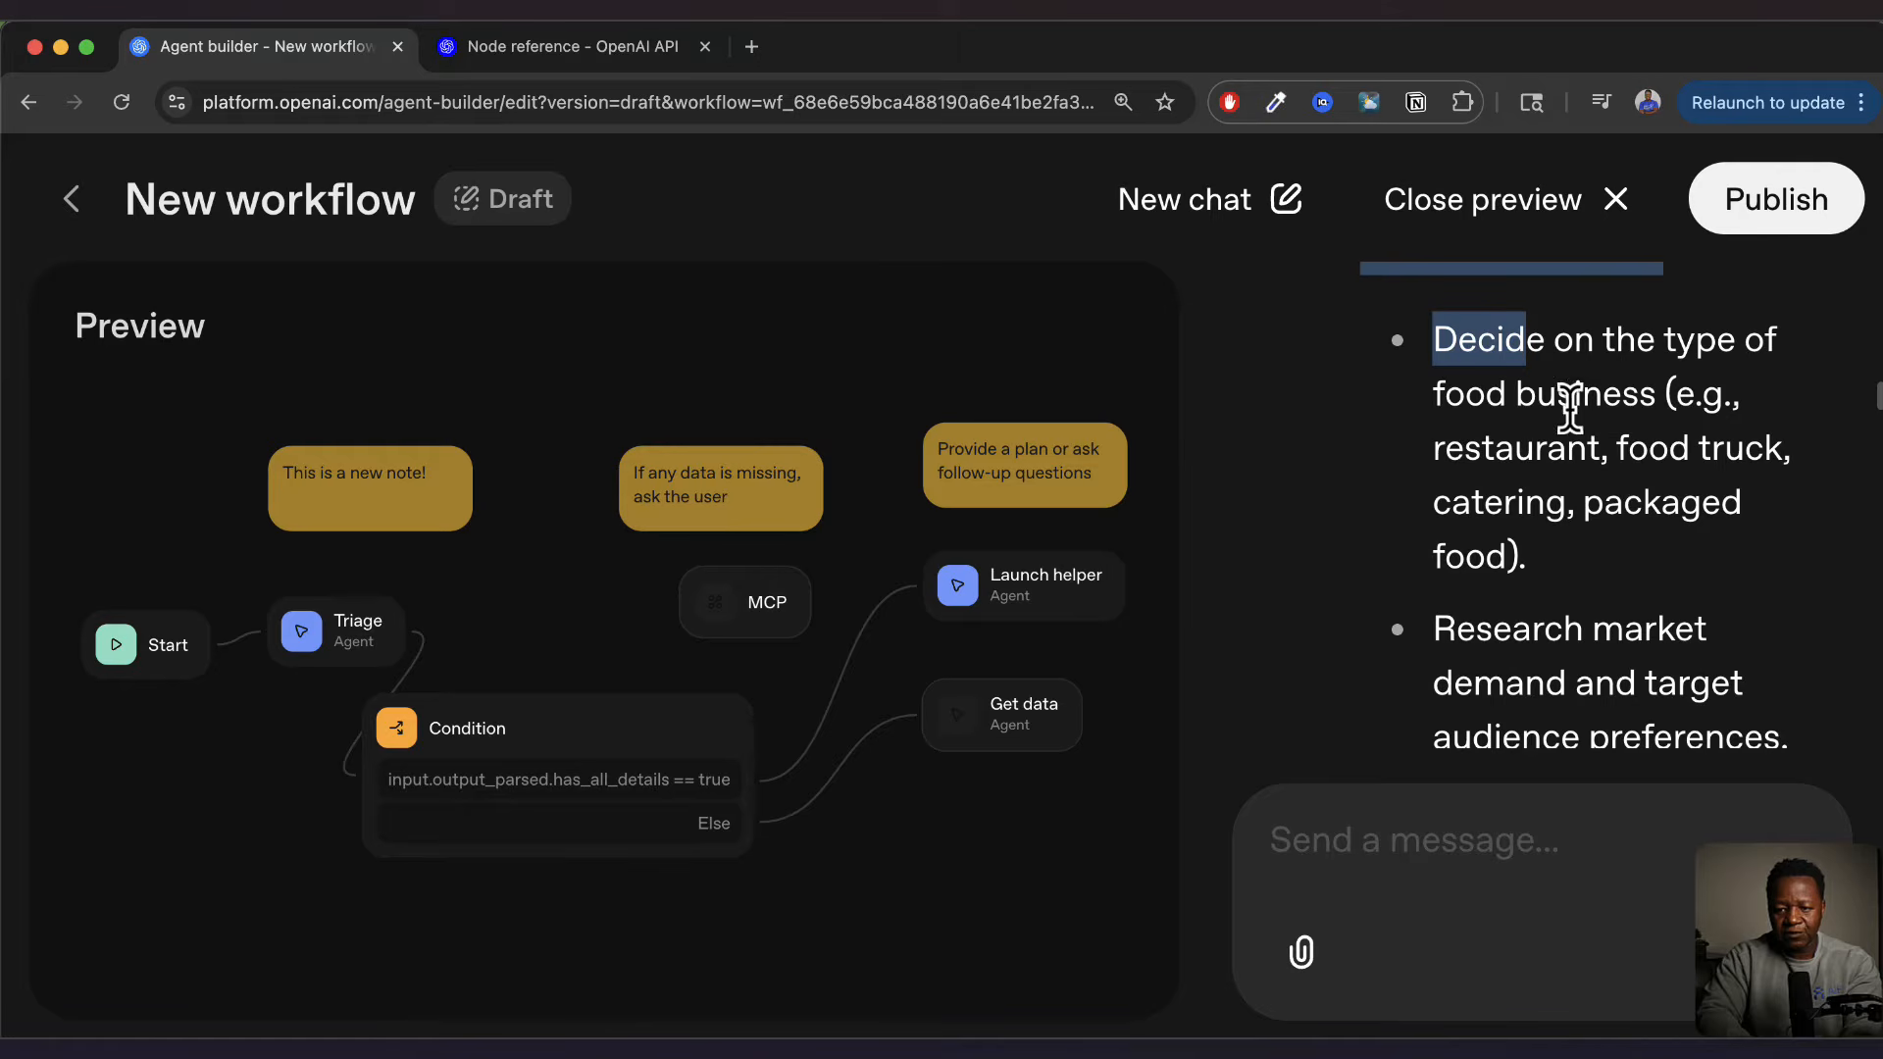
{"action": "scroll", "coordinate": [1521, 617], "scroll_direction": "down", "scroll_amount": 3}
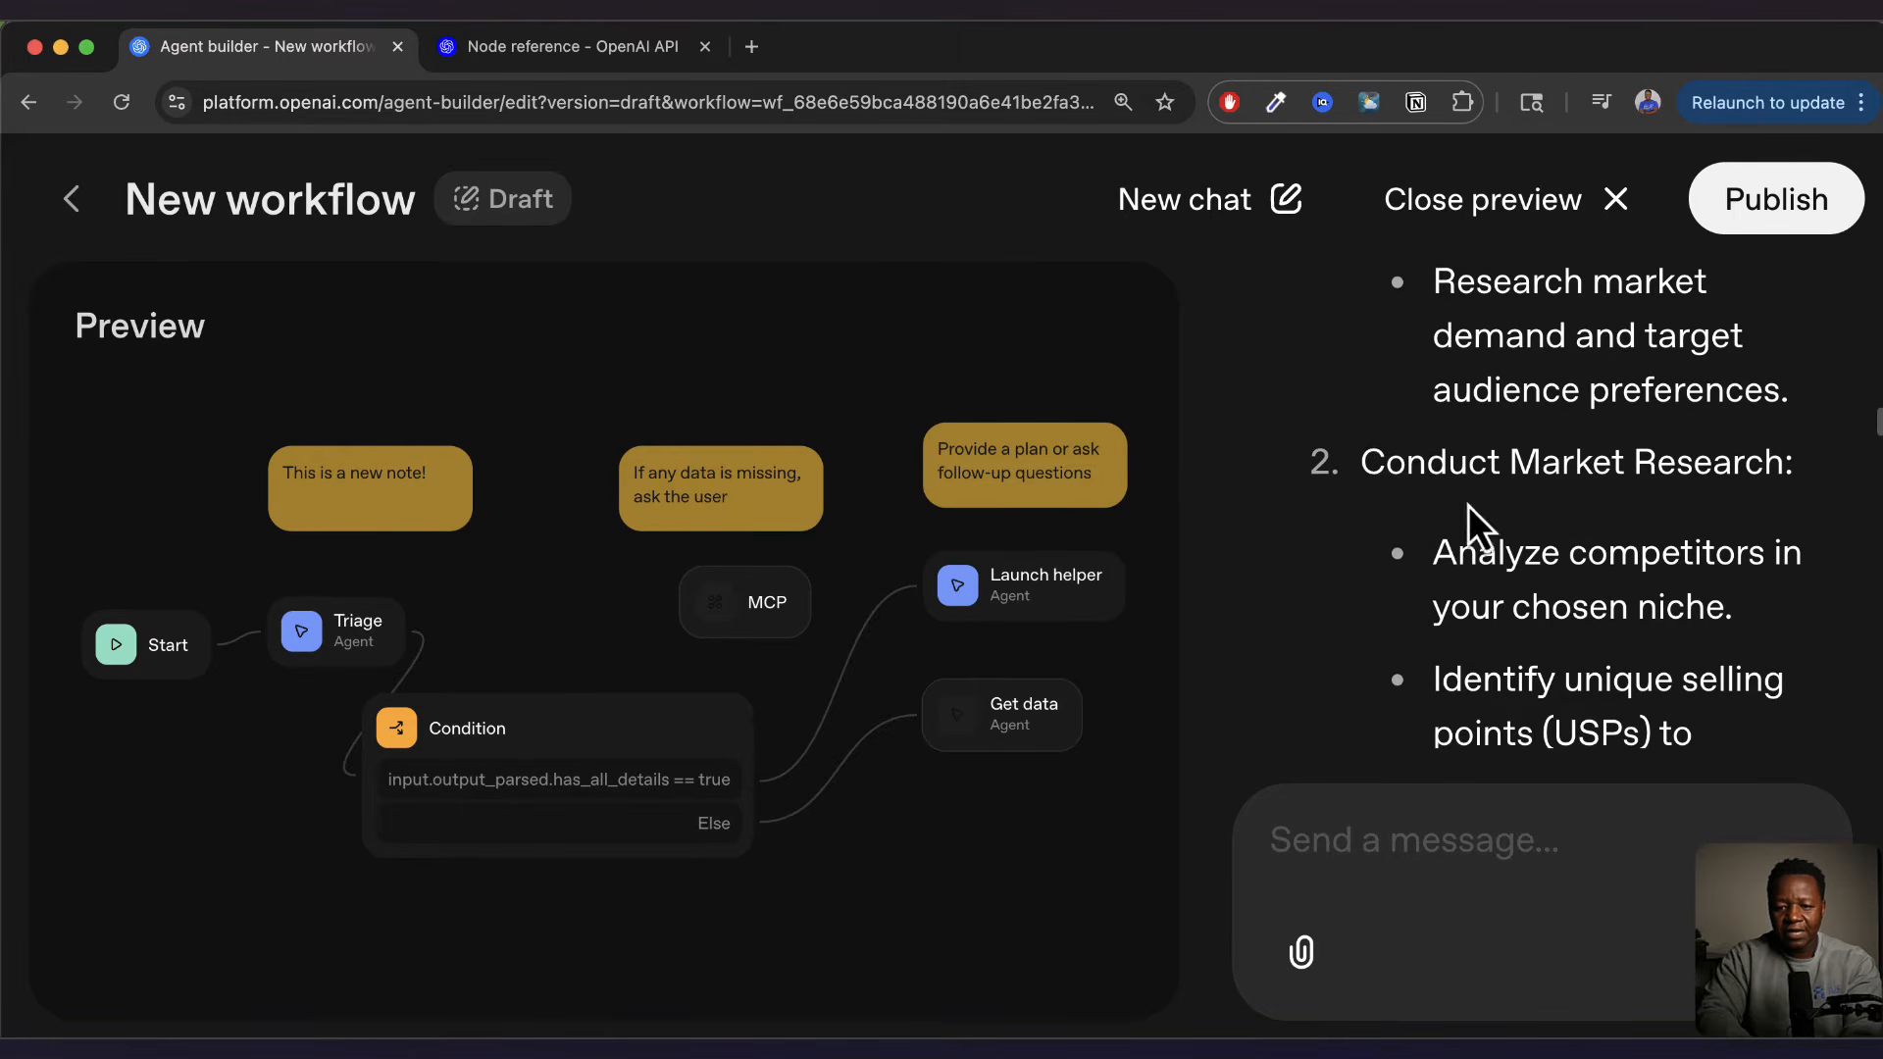
Read the rest of the Launch helper's plan, from market research through legal setup to the closing items
{"action": "left_click_drag", "start_coordinate": [1370, 458], "coordinate": [1781, 469]}
{"action": "scroll", "coordinate": [1554, 683], "scroll_direction": "down", "scroll_amount": 1}
{"action": "scroll", "coordinate": [1555, 684], "scroll_direction": "down", "scroll_amount": 5}
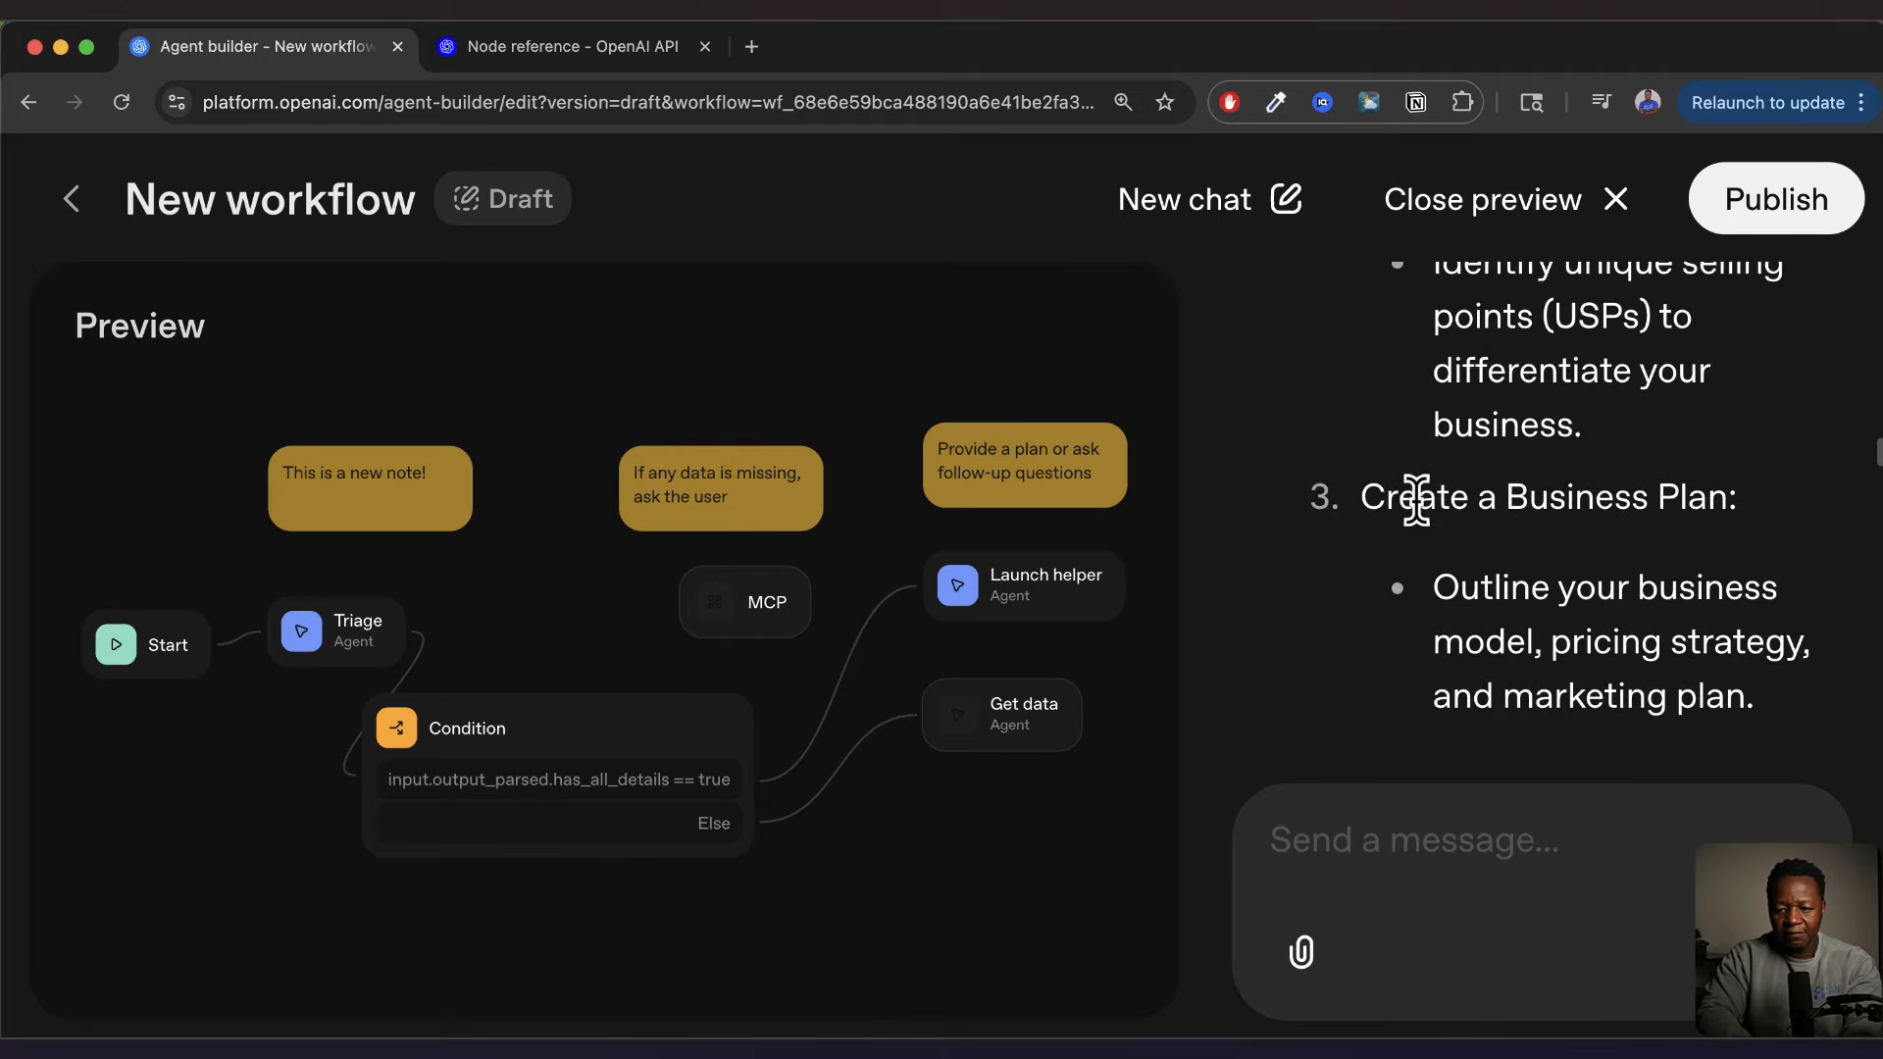
{"action": "left_click_drag", "start_coordinate": [1417, 498], "coordinate": [1648, 538]}
{"action": "scroll", "coordinate": [1611, 703], "scroll_direction": "down", "scroll_amount": 5}
{"action": "left_click_drag", "start_coordinate": [1400, 543], "coordinate": [1734, 545]}
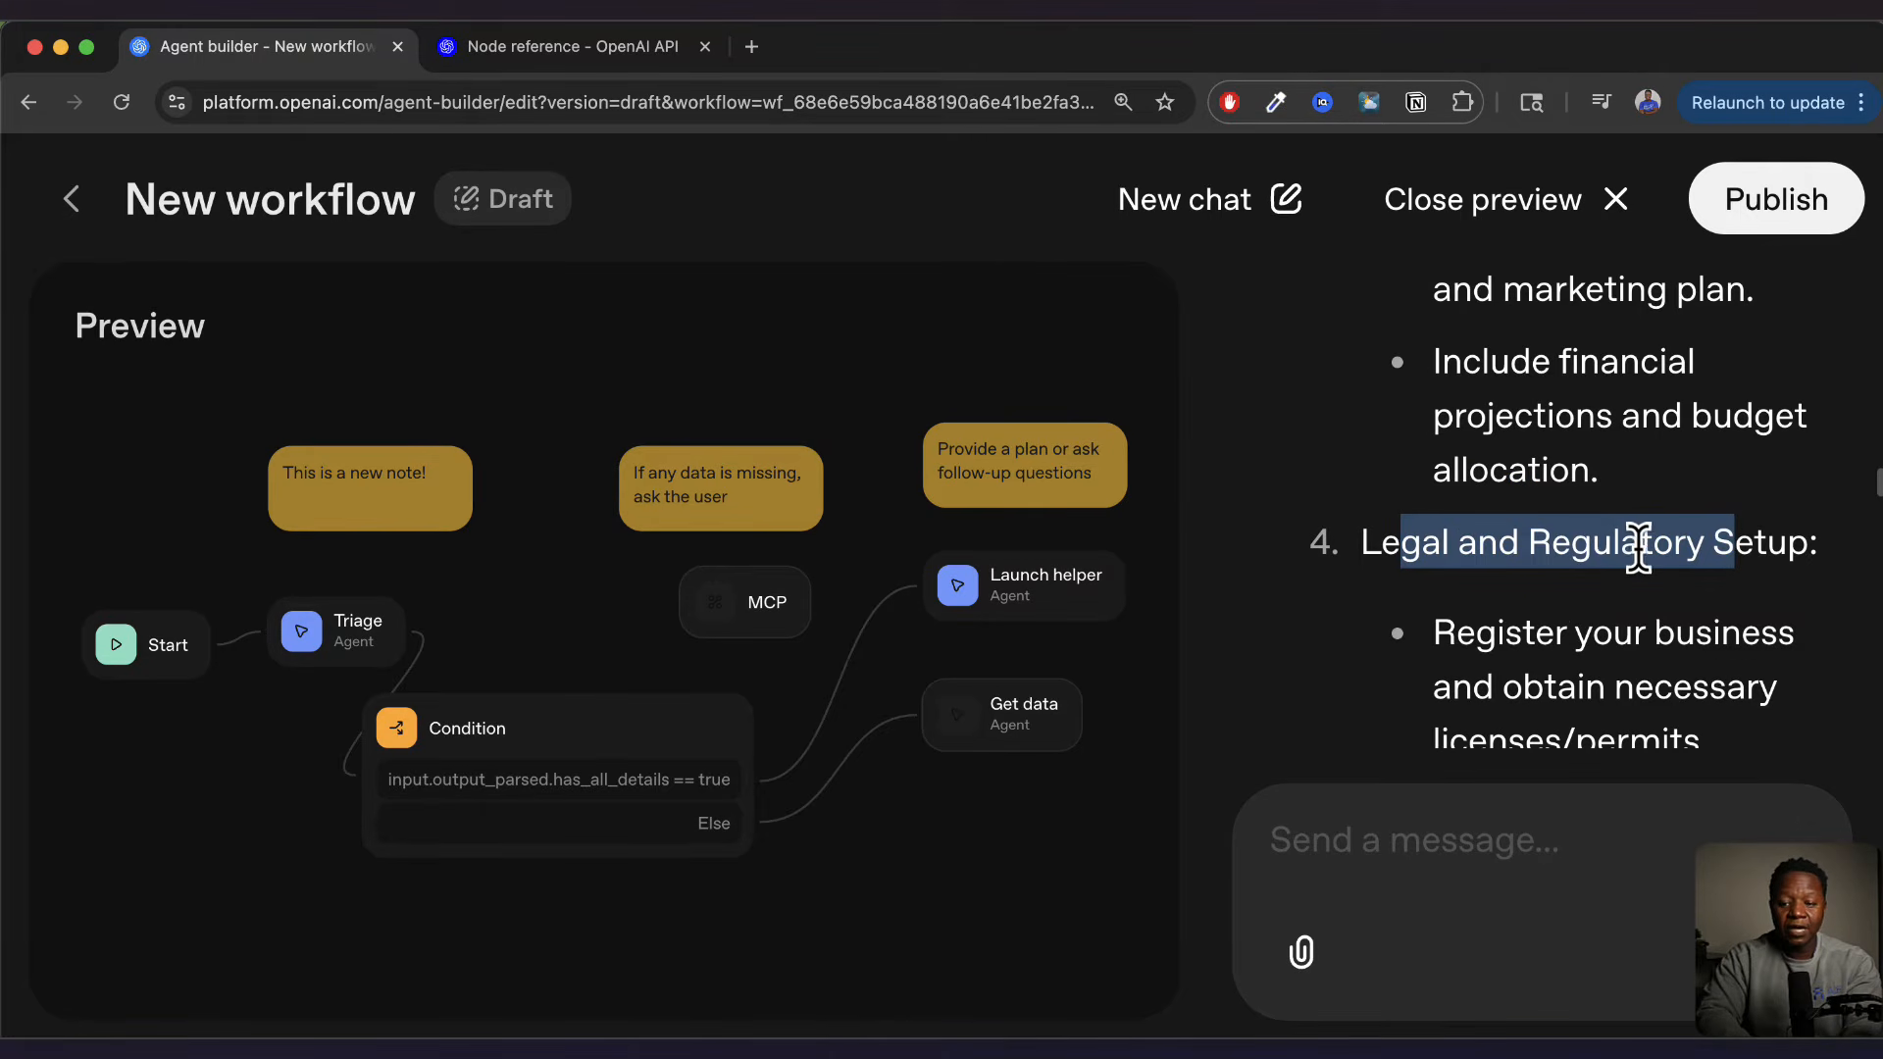
{"action": "scroll", "coordinate": [1587, 610], "scroll_direction": "down", "scroll_amount": 3}
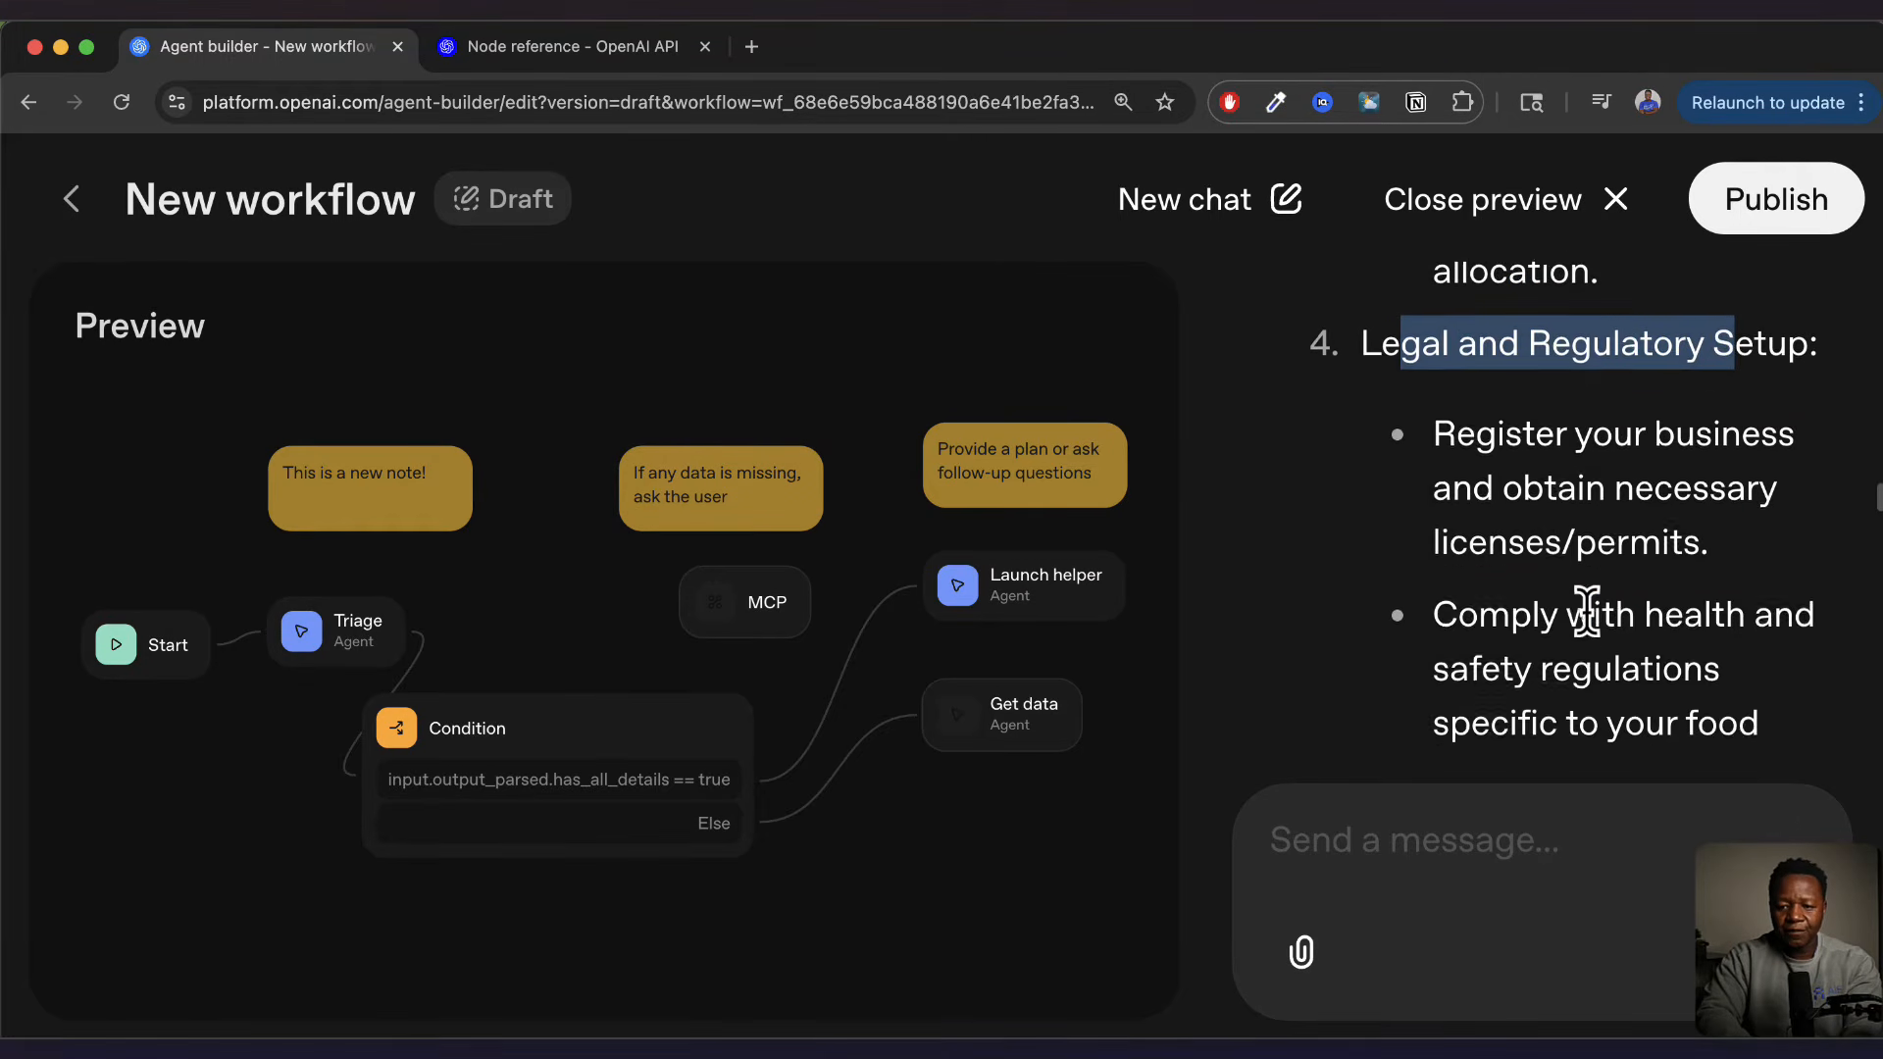
{"action": "scroll", "coordinate": [1533, 618], "scroll_direction": "down", "scroll_amount": 4}
{"action": "scroll", "coordinate": [1534, 618], "scroll_direction": "down", "scroll_amount": 10}
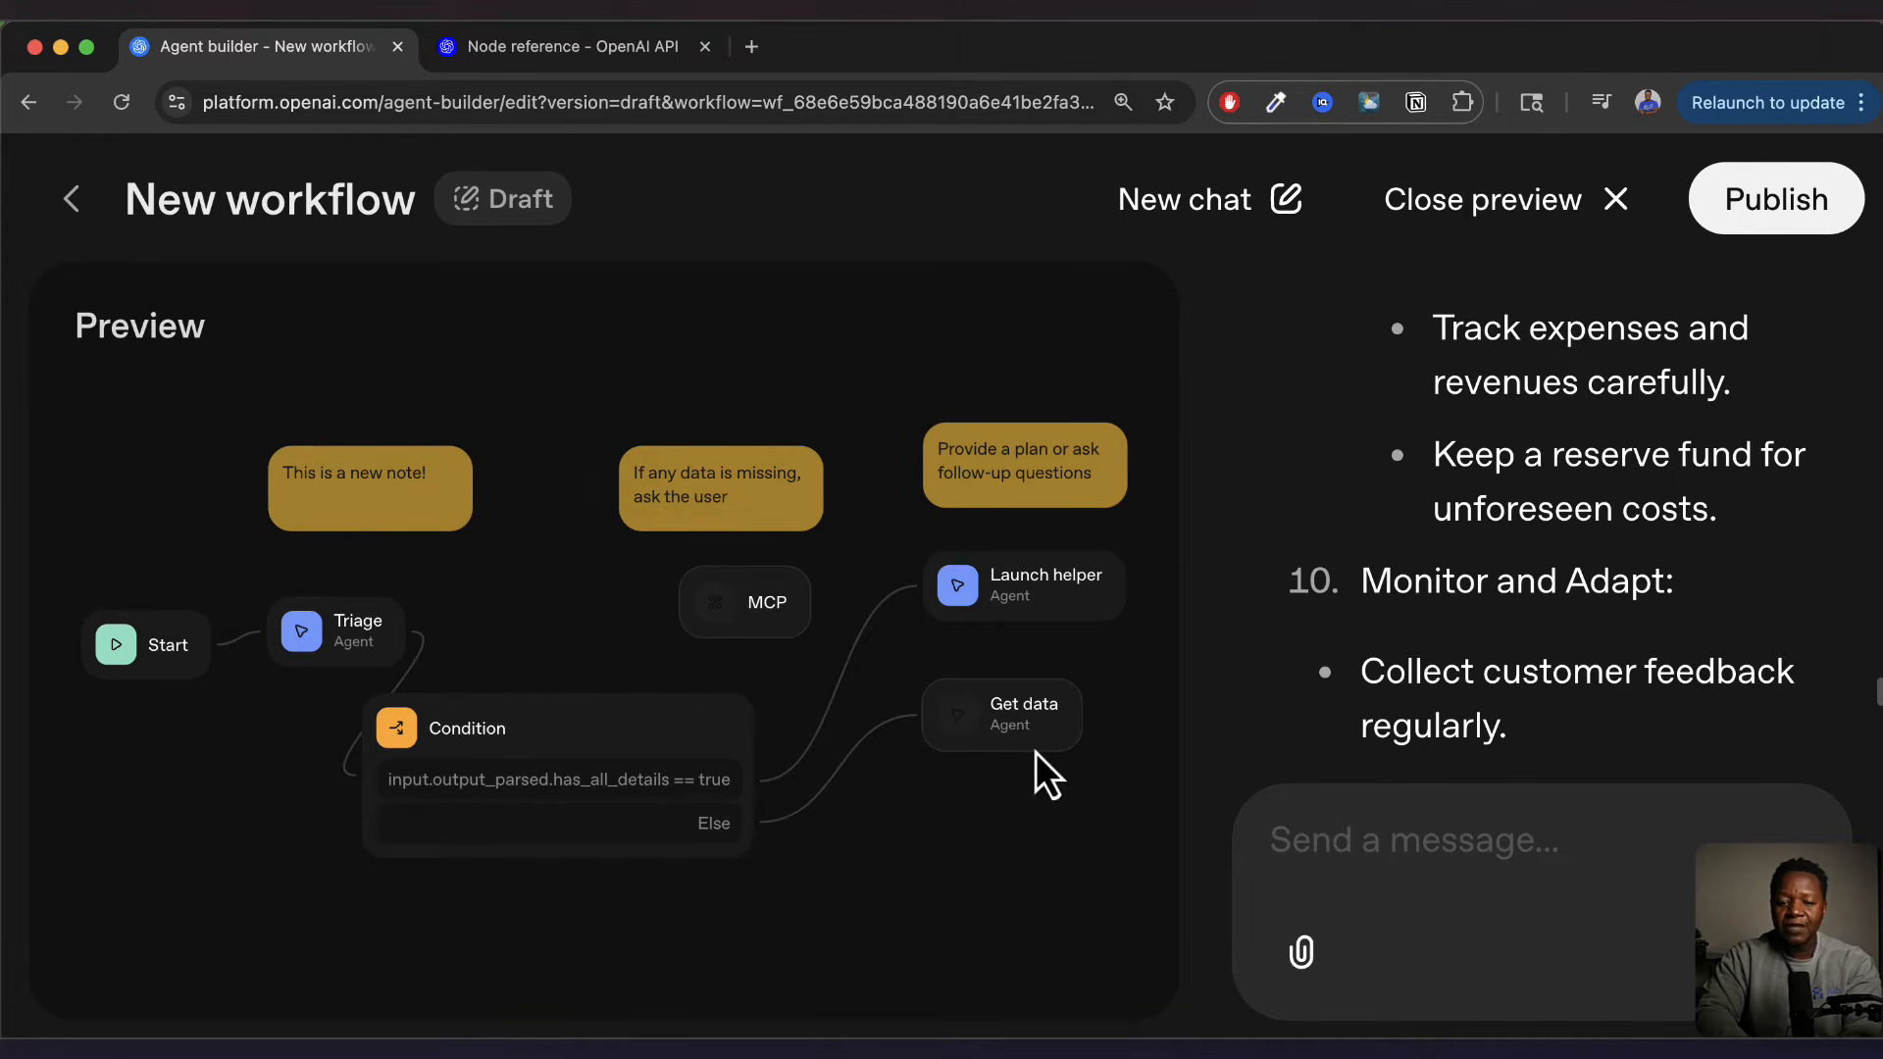
Copy the original food business message from the conversation and paste it into a new preview chat
{"action": "scroll", "coordinate": [993, 755], "scroll_direction": "up", "scroll_amount": 3}
{"action": "scroll", "coordinate": [993, 755], "scroll_direction": "up", "scroll_amount": 2}
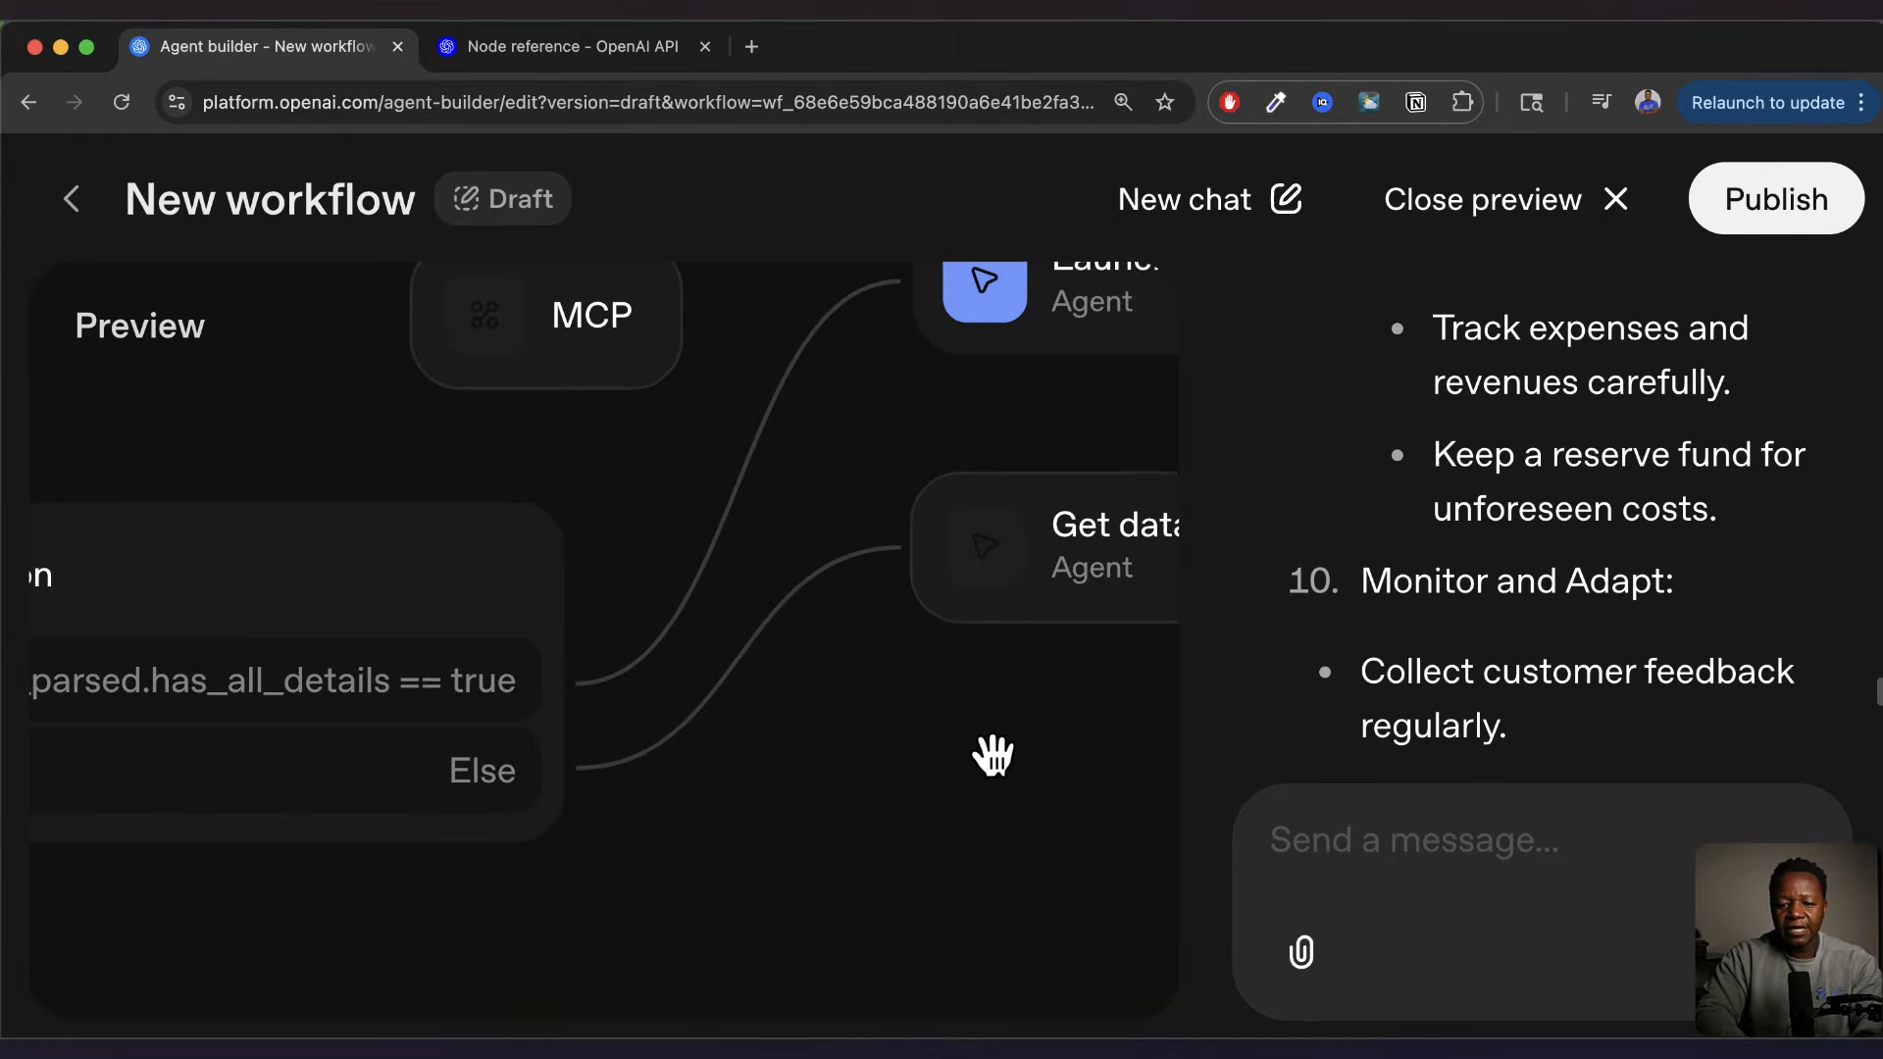
{"action": "left_click_drag", "start_coordinate": [1009, 664], "coordinate": [753, 804]}
{"action": "scroll", "coordinate": [1487, 549], "scroll_direction": "up", "scroll_amount": 10}
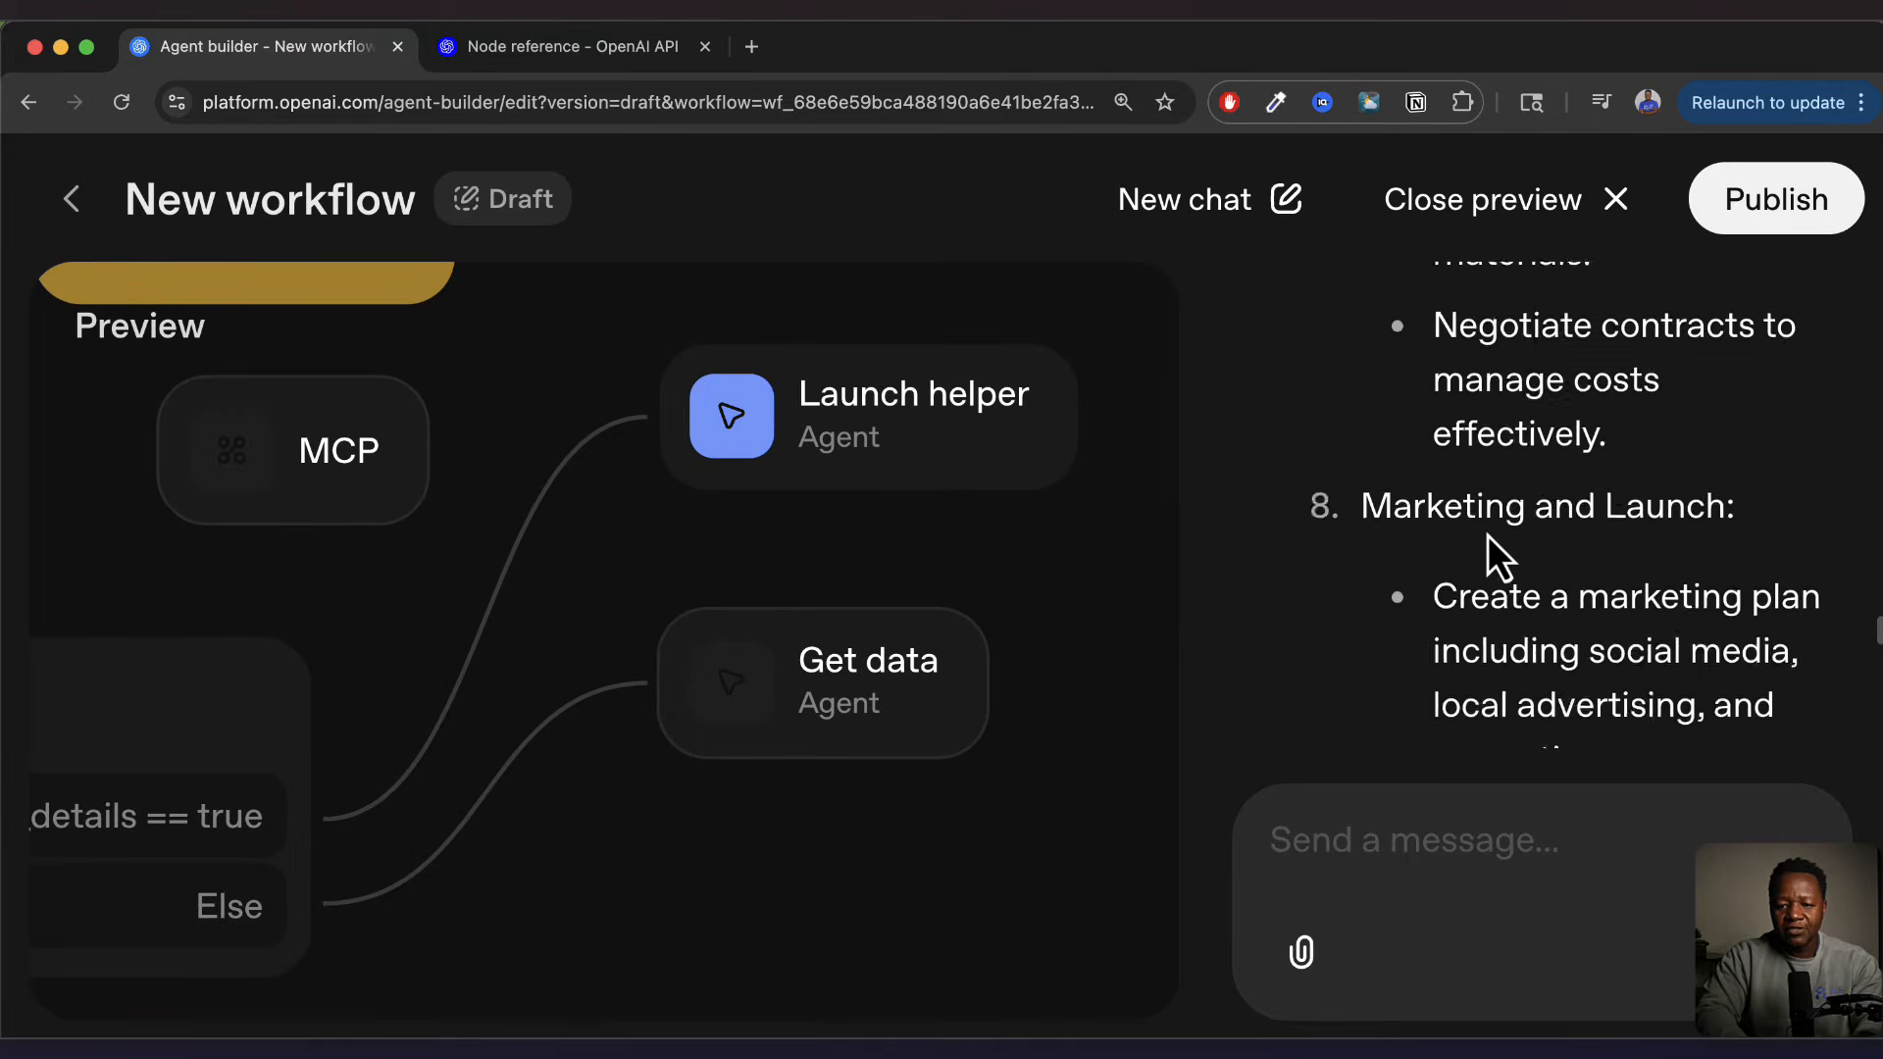
{"action": "scroll", "coordinate": [1493, 563], "scroll_direction": "up", "scroll_amount": 10}
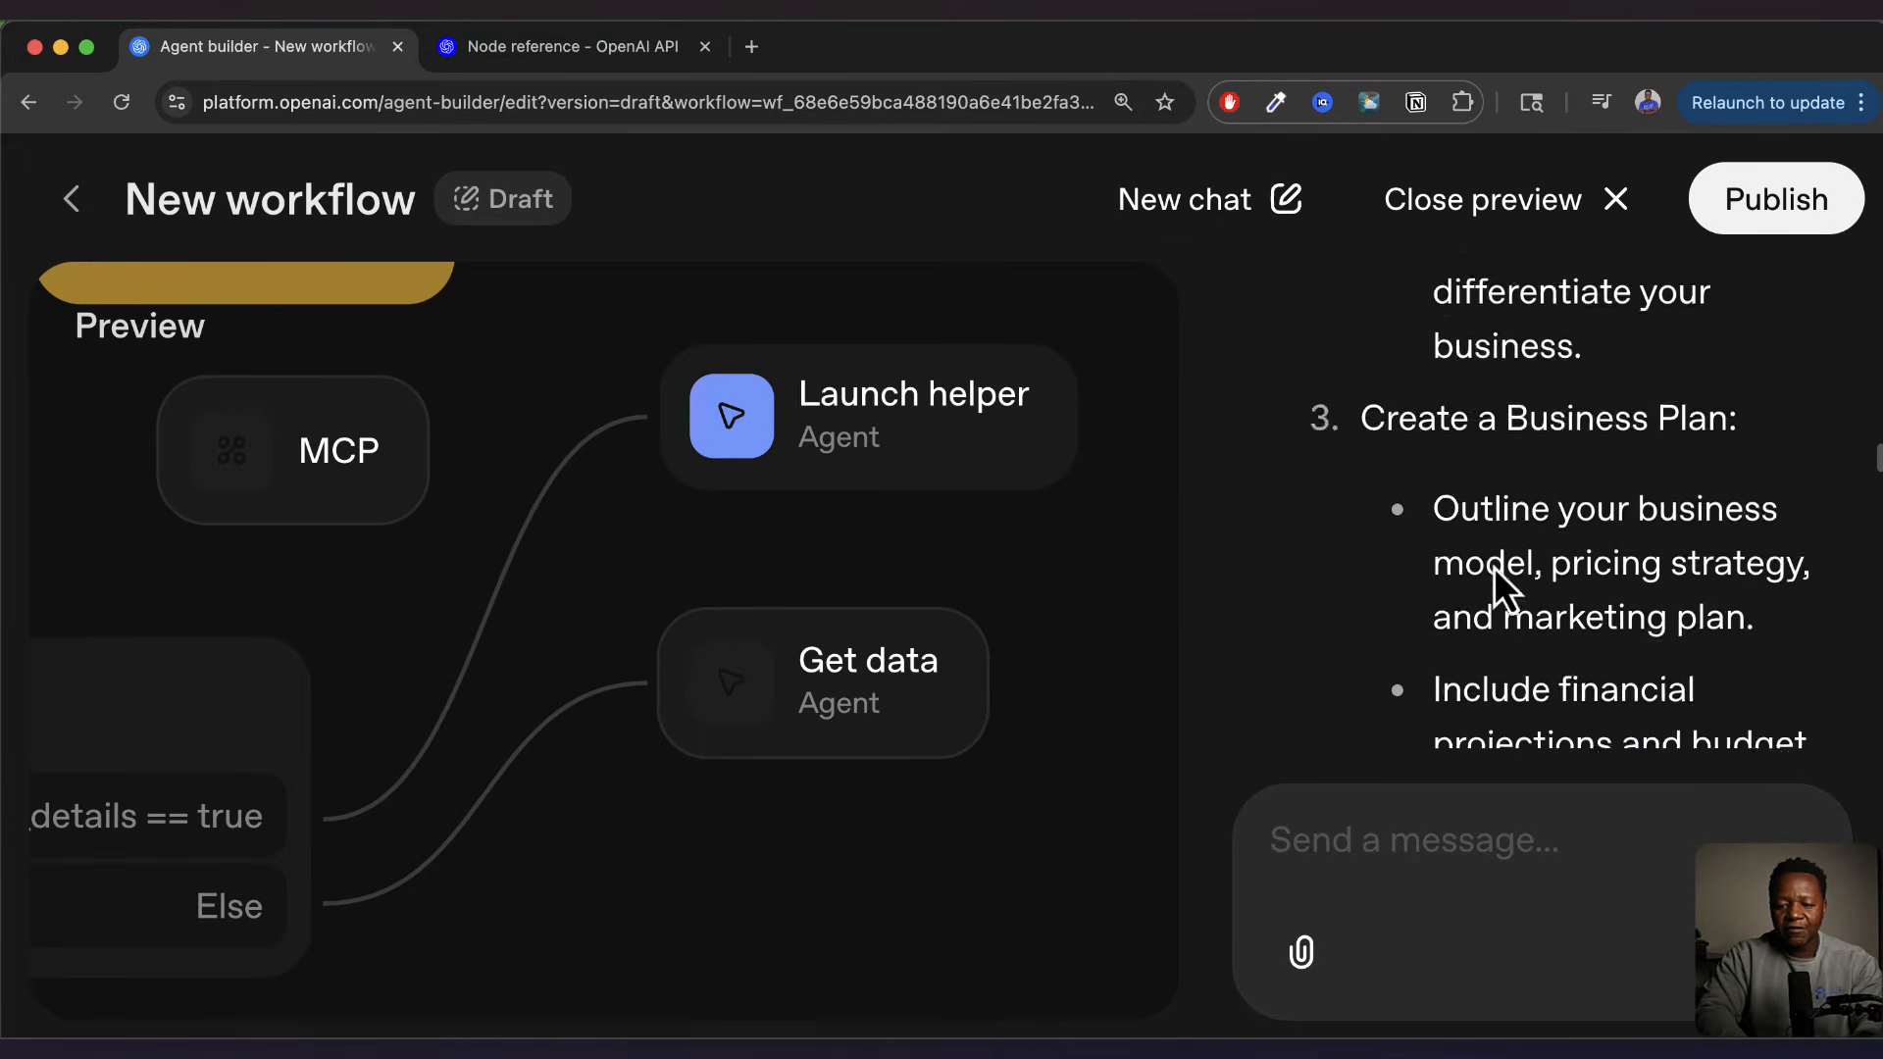
{"action": "scroll", "coordinate": [1493, 567], "scroll_direction": "up", "scroll_amount": 10}
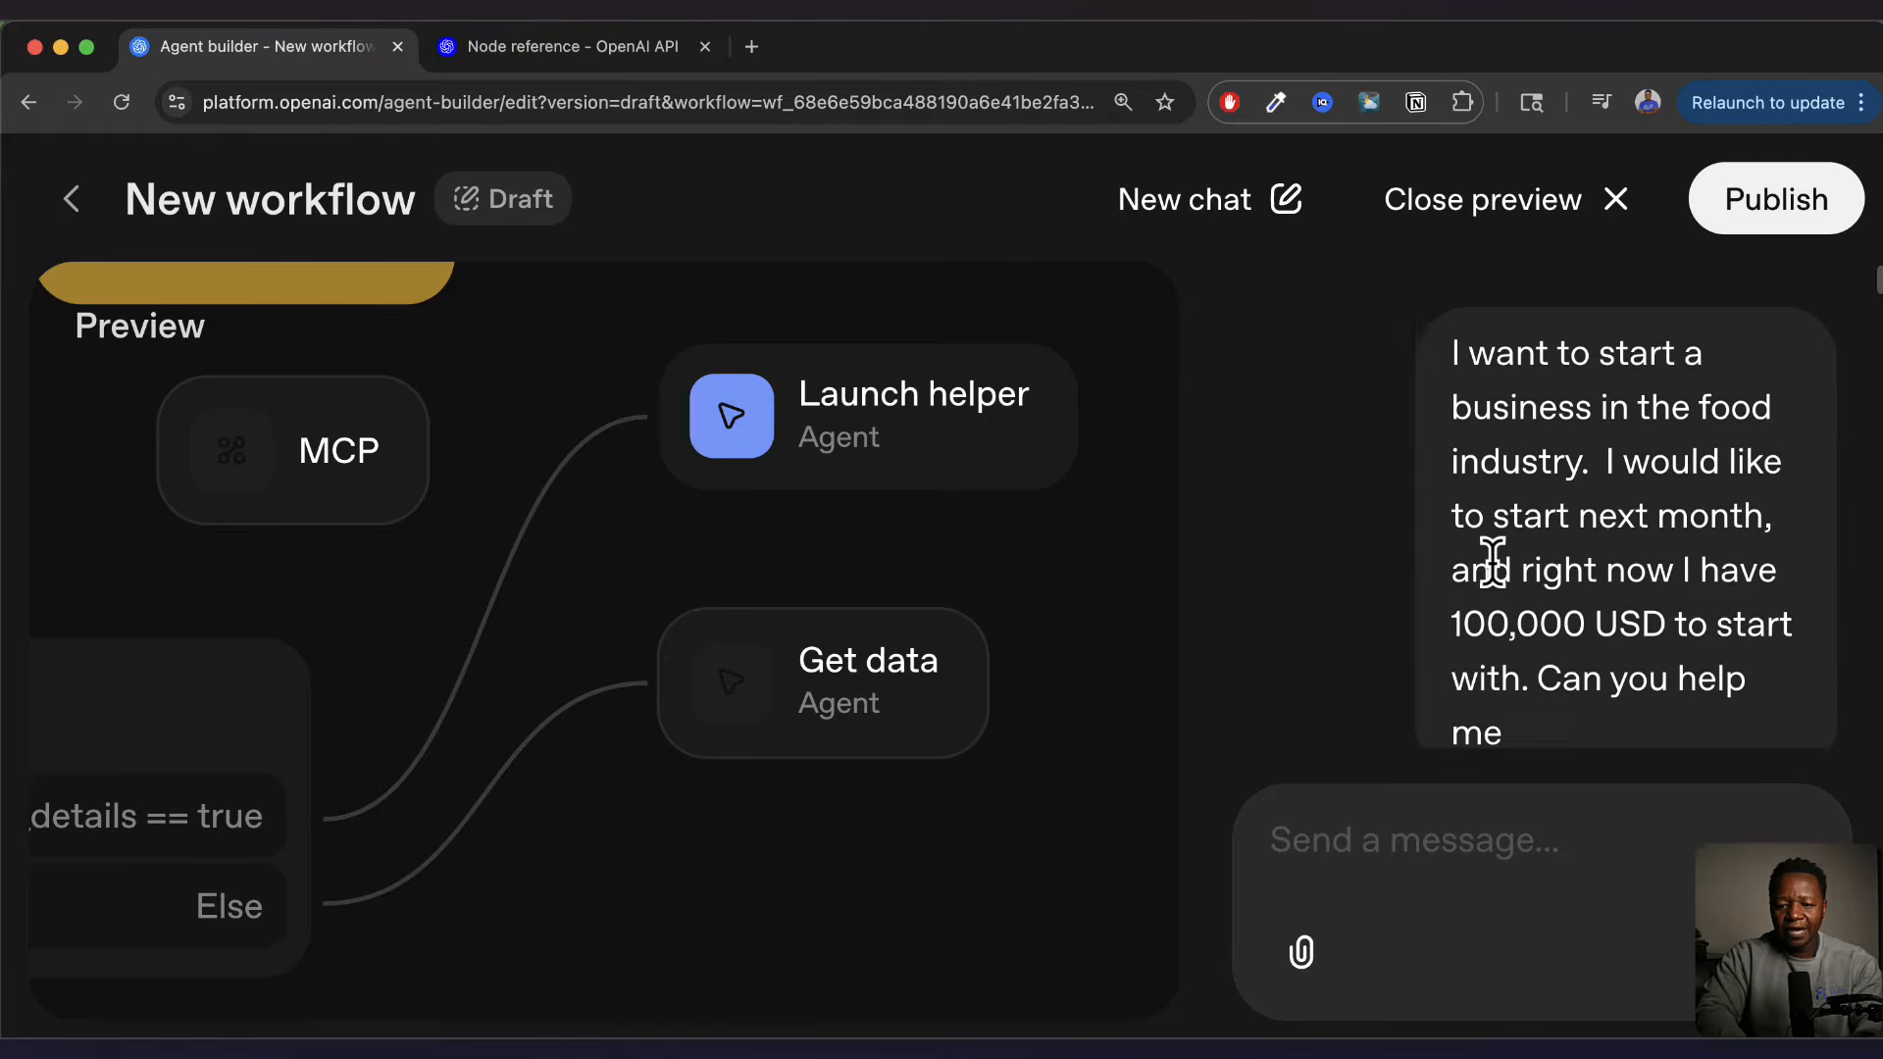
{"action": "left_click_drag", "start_coordinate": [1516, 680], "coordinate": [1445, 306]}
{"action": "key", "text": "super+c"}
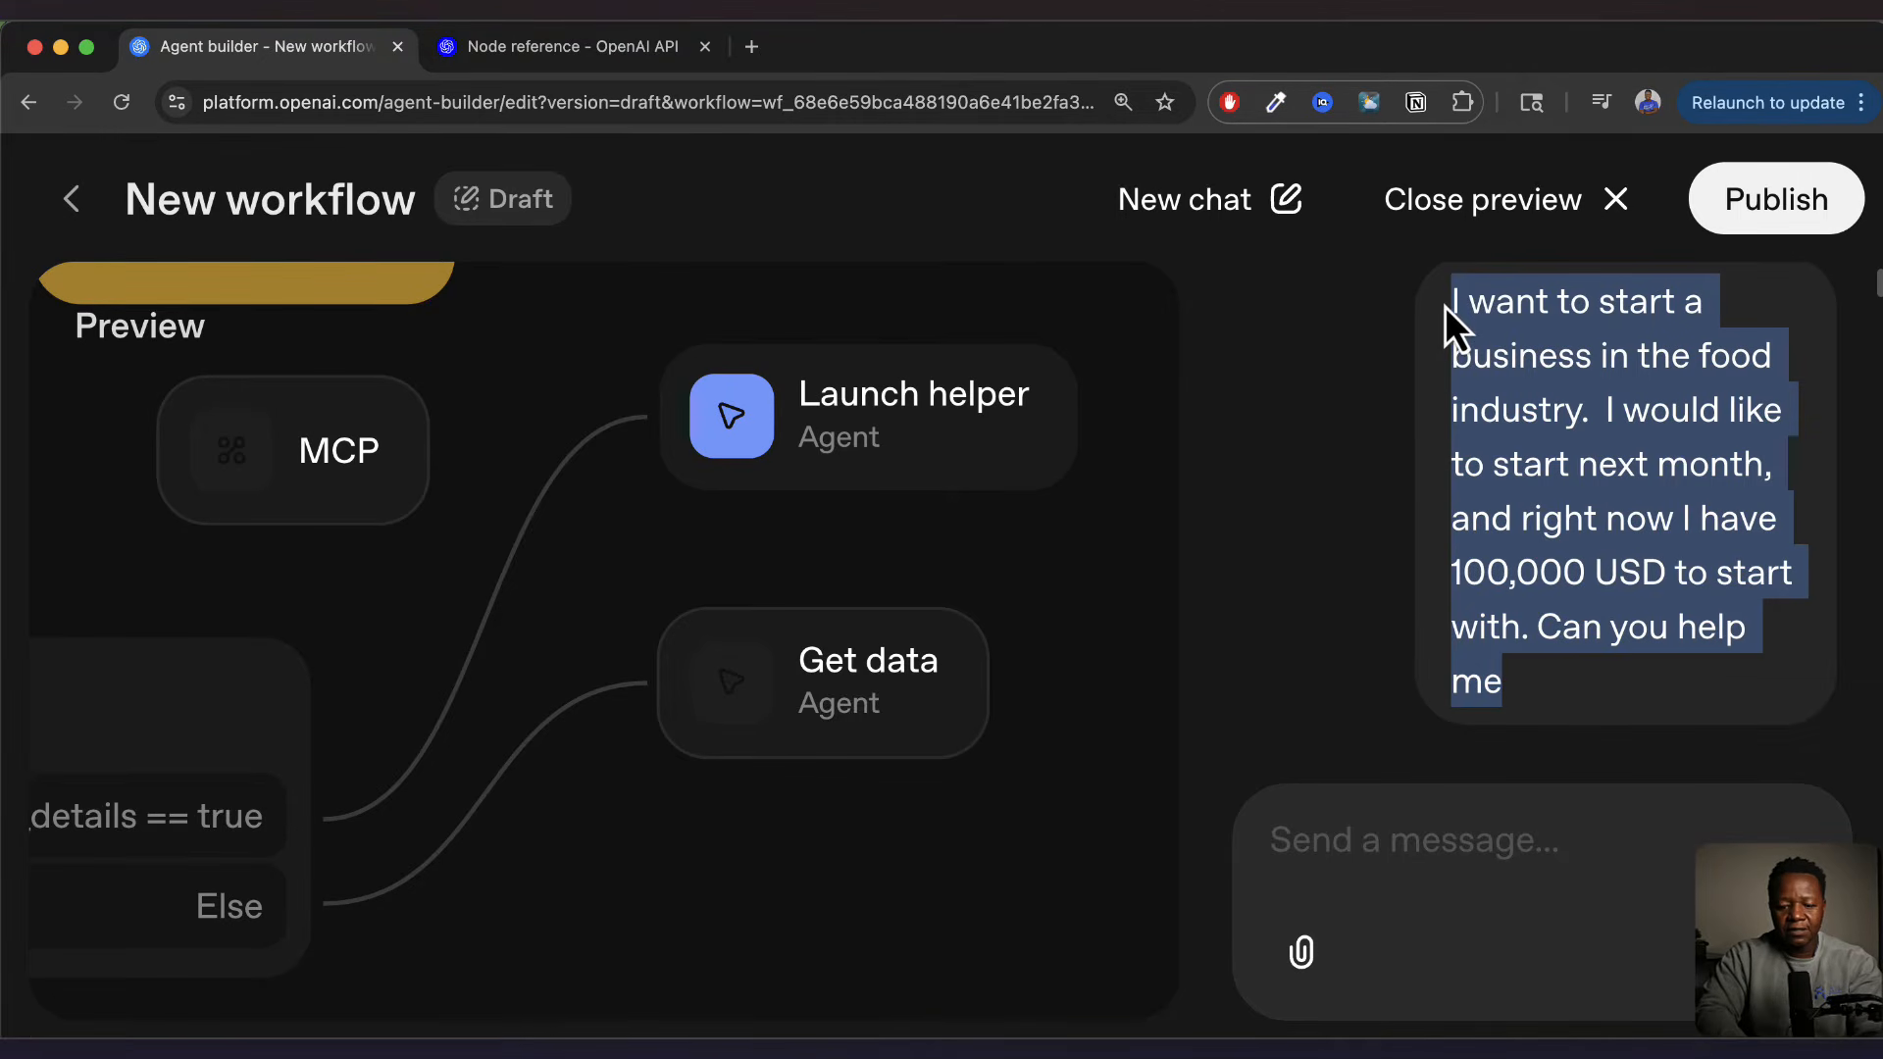
{"action": "left_click", "coordinate": [1238, 198]}
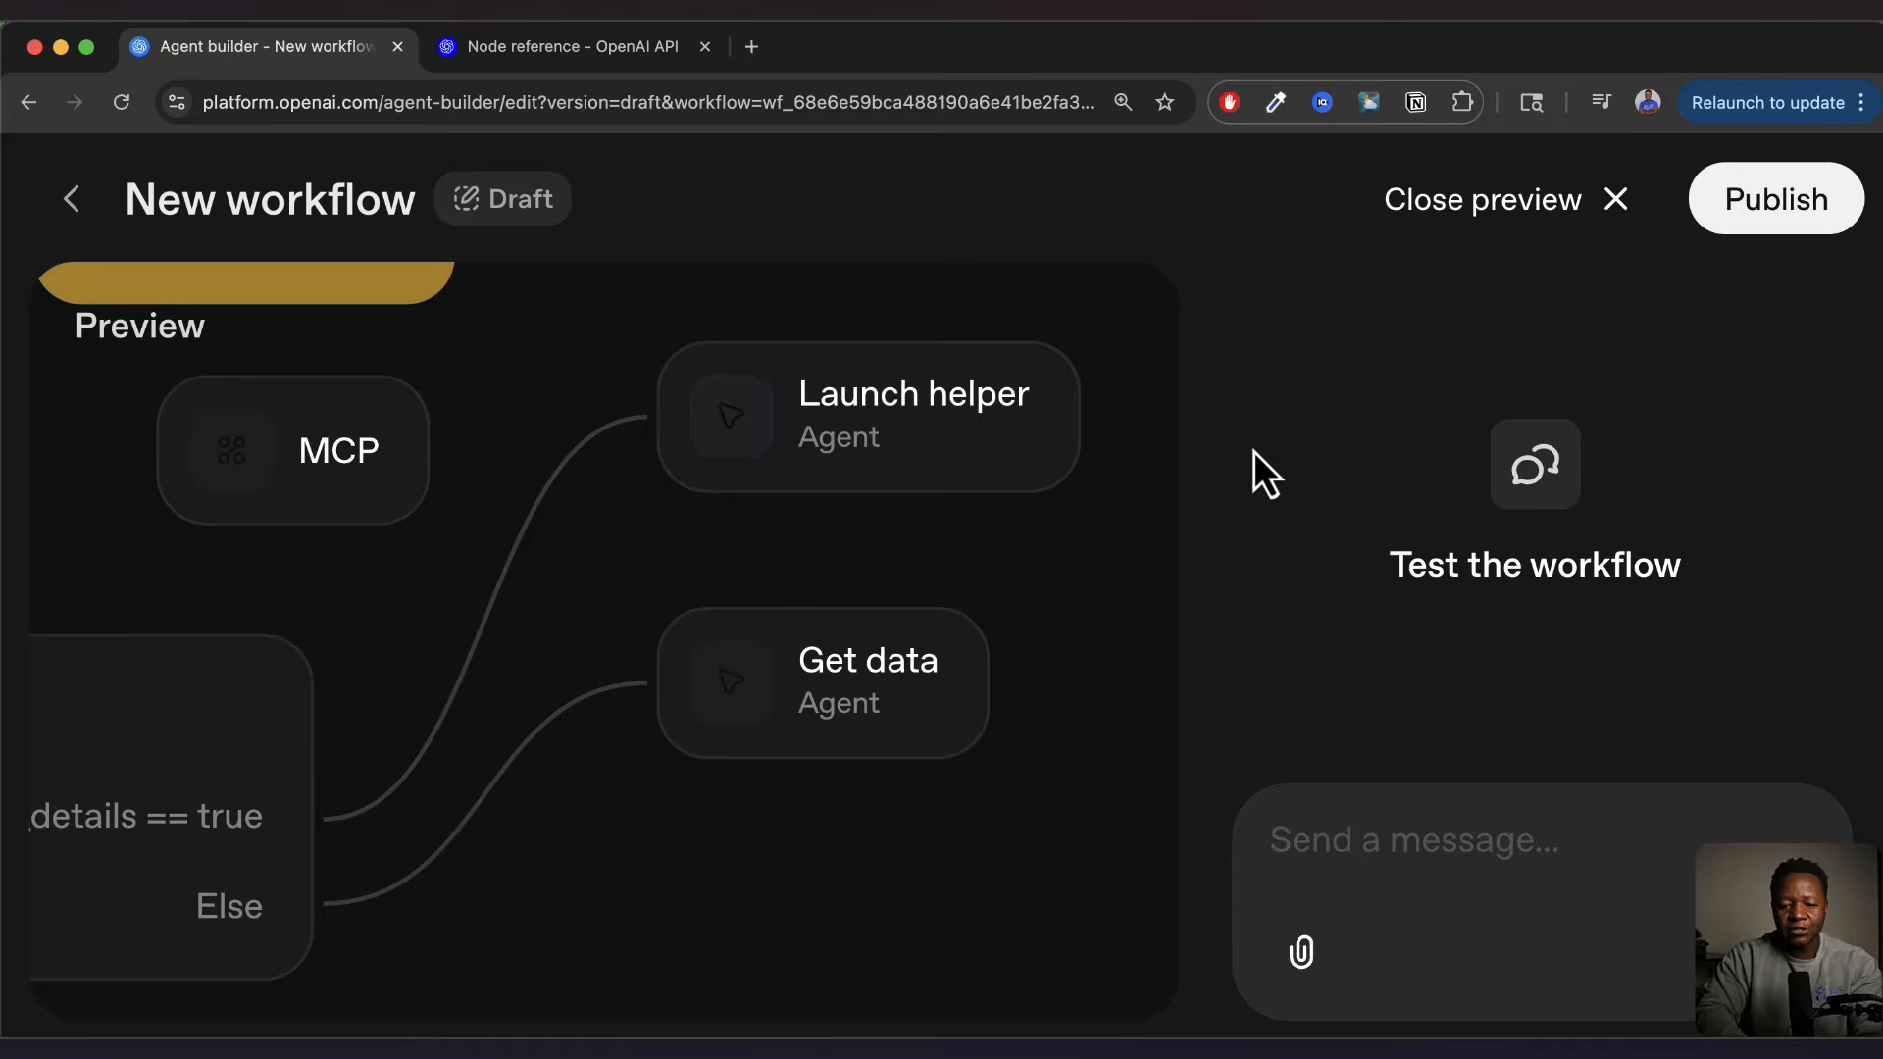
{"action": "left_click", "coordinate": [1315, 828]}
{"action": "key", "text": "super+v"}
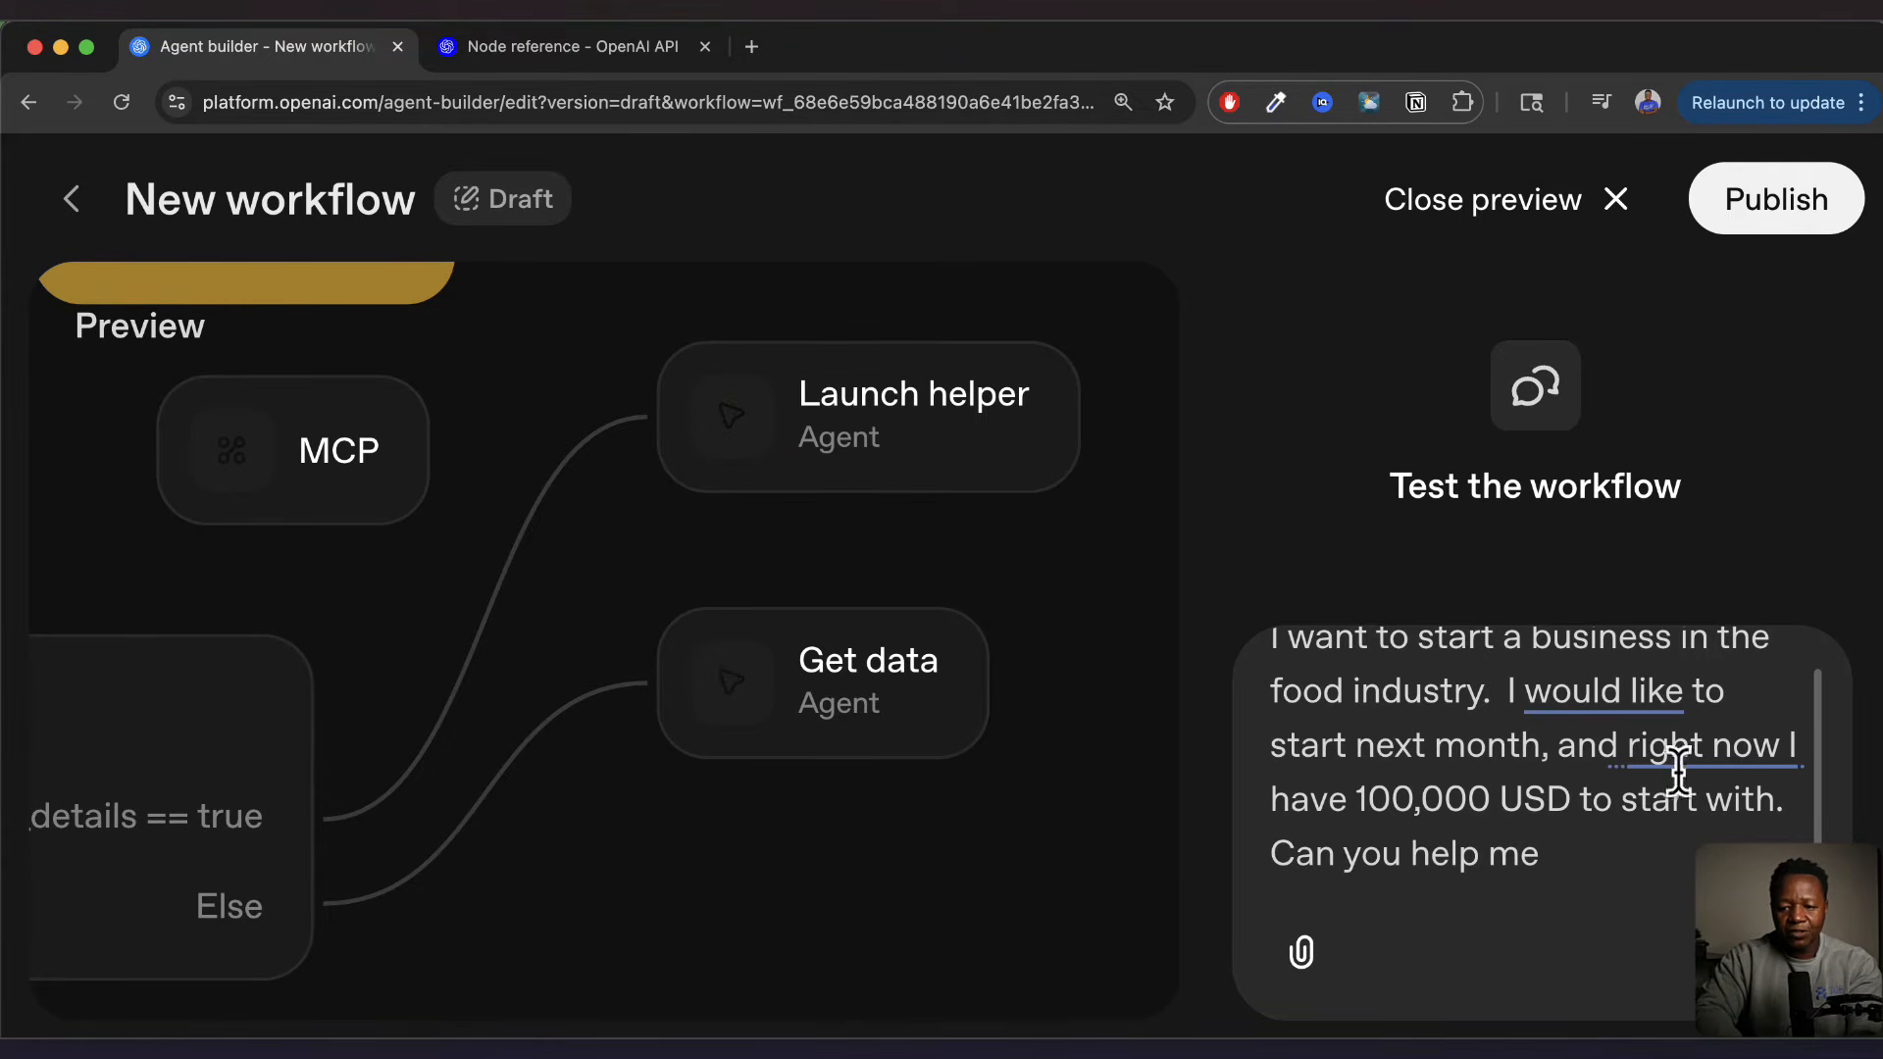
Remove the clause about having 100,000 USD from the message and send it
{"action": "mouse_move", "coordinate": [1652, 745]}
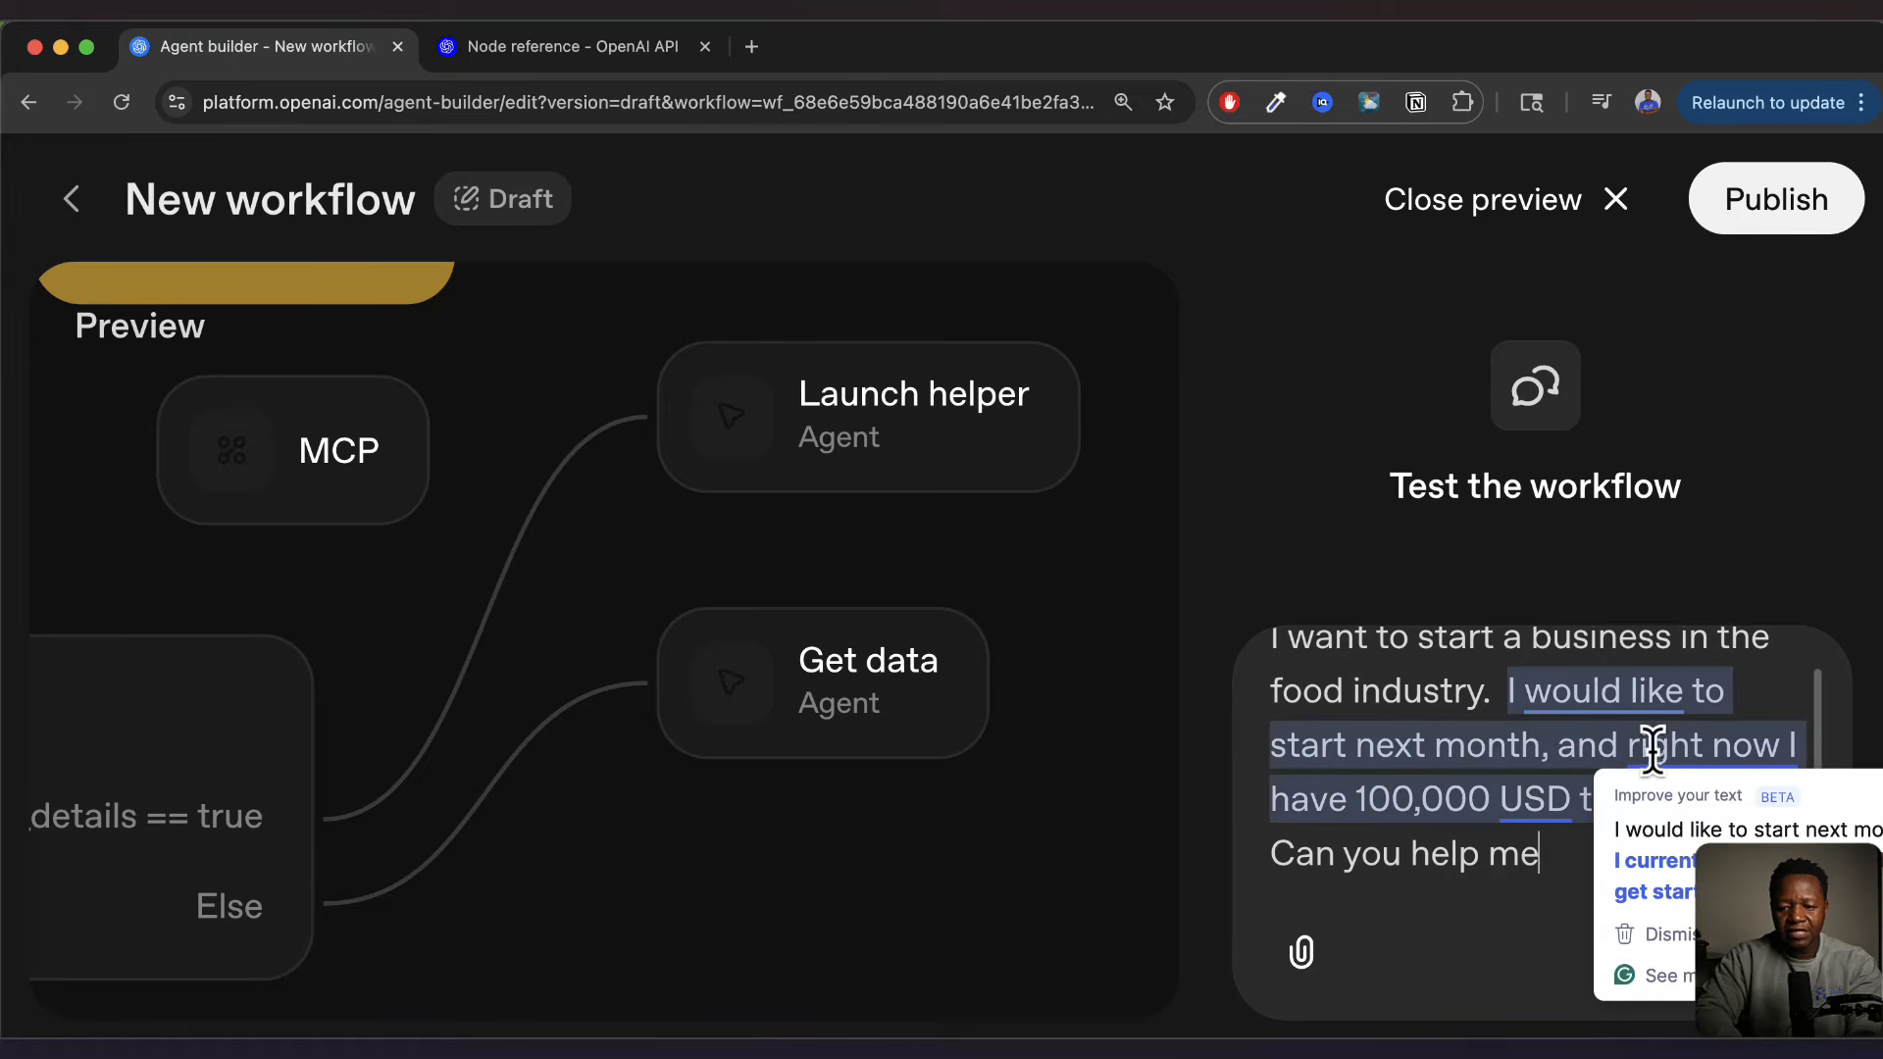
{"action": "left_click", "coordinate": [1509, 798]}
{"action": "left_click_drag", "start_coordinate": [1553, 748], "coordinate": [1667, 802]}
{"action": "key", "text": "BackSpace"}
{"action": "key", "text": "BackSpace"}
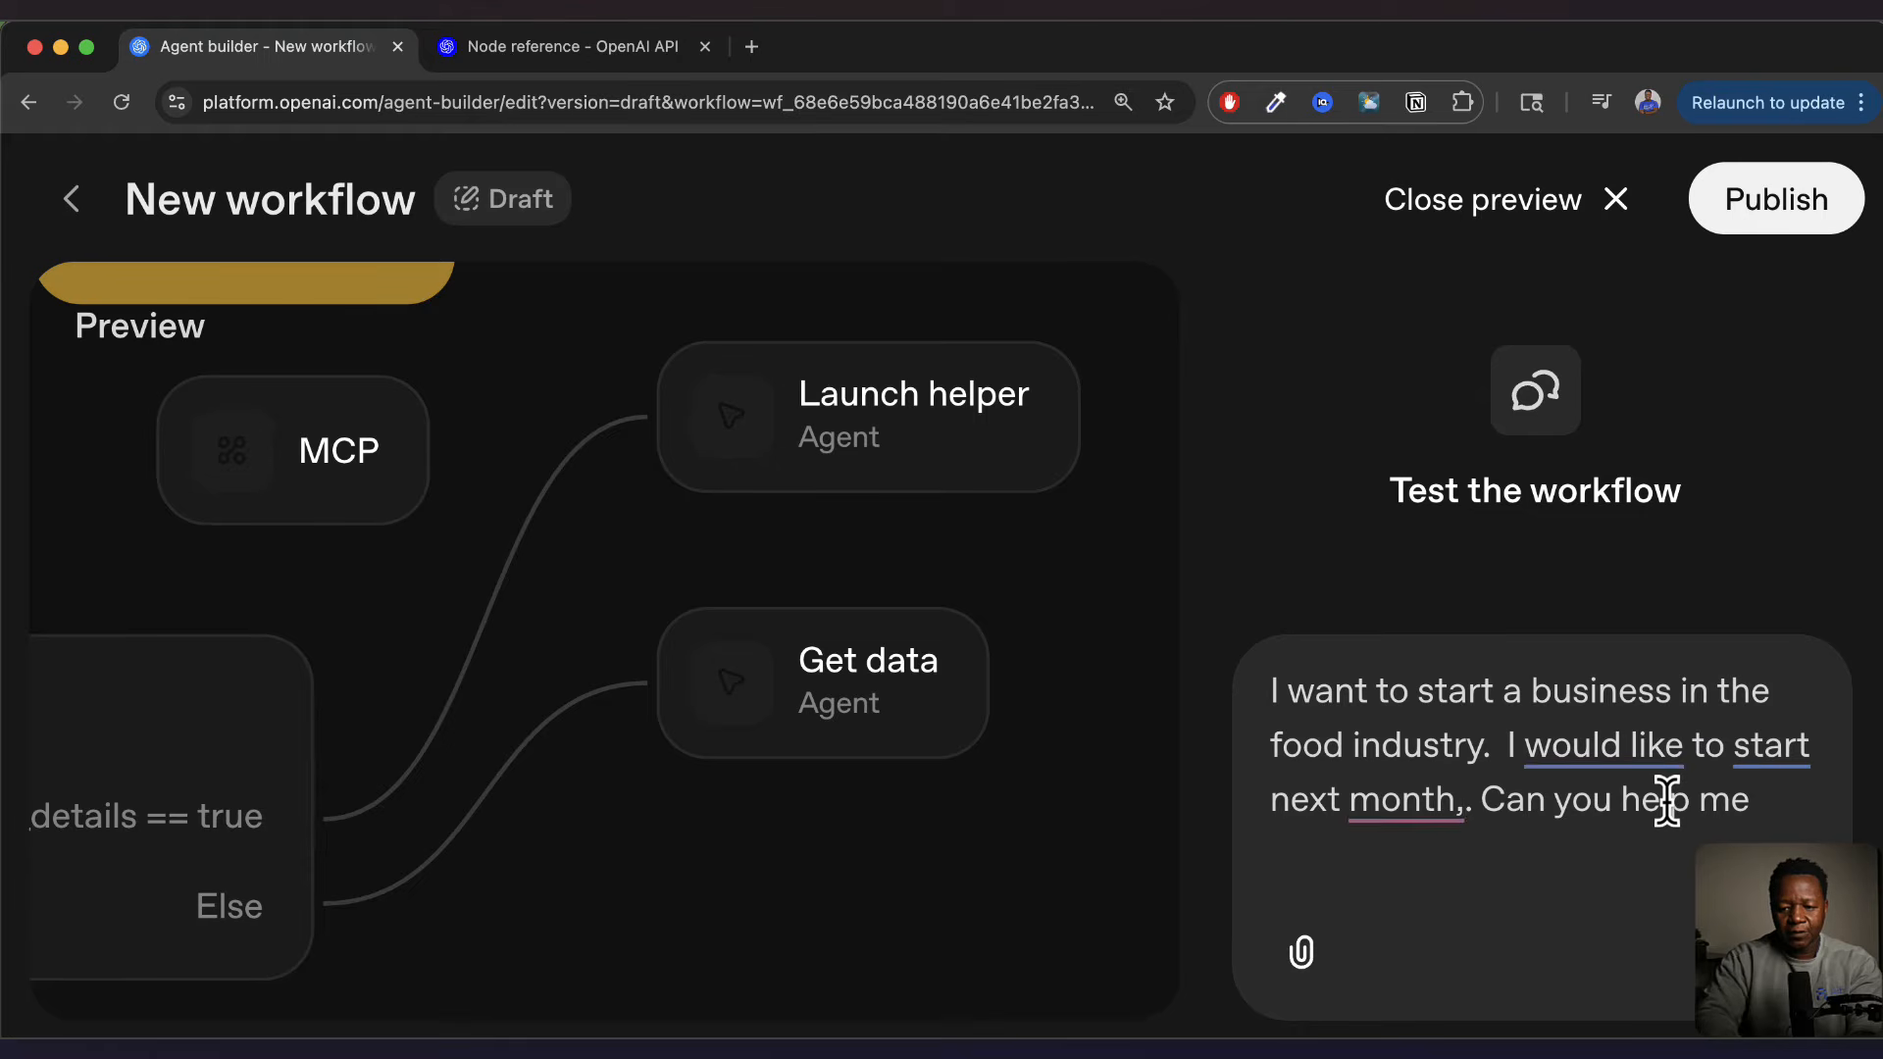
{"action": "key", "text": "BackSpace"}
{"action": "key", "text": "Return"}
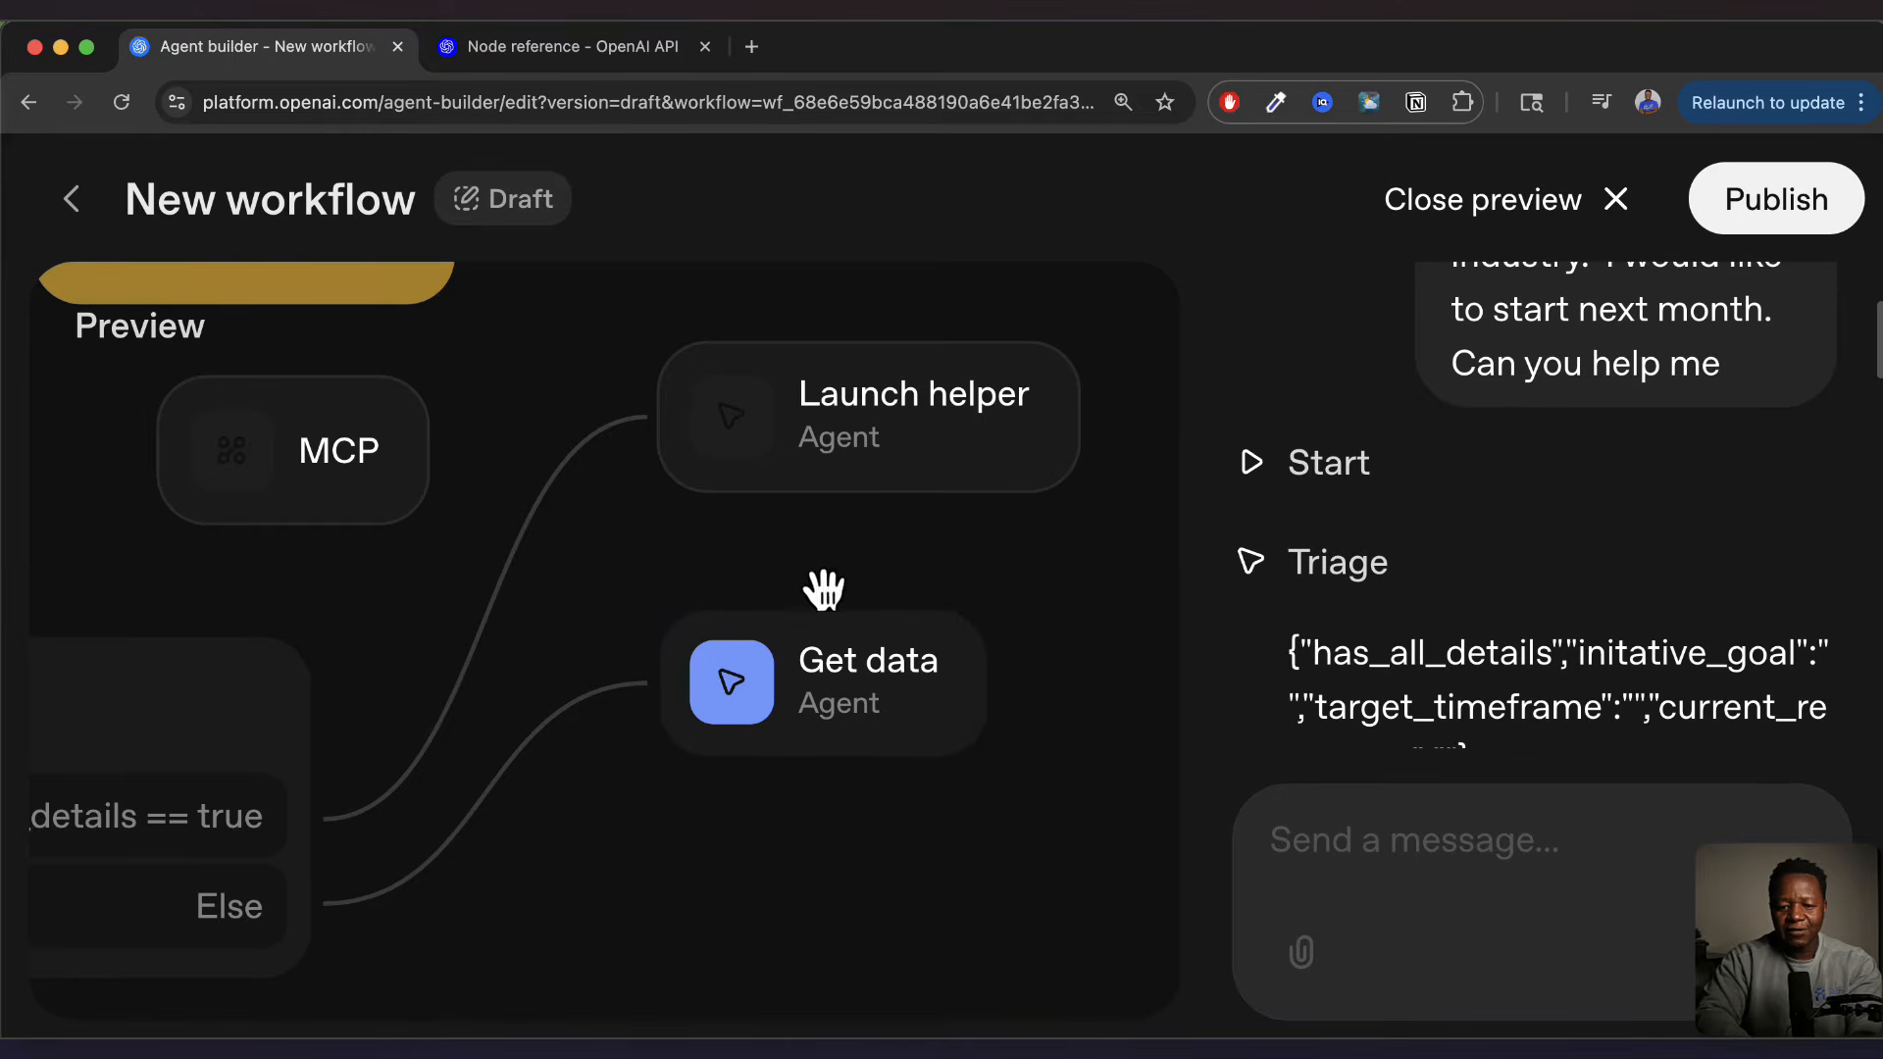
Follow the run along the Condition's Else branch and read the Get data agent's clarifying questions
{"action": "scroll", "coordinate": [713, 908], "scroll_direction": "down", "scroll_amount": 5}
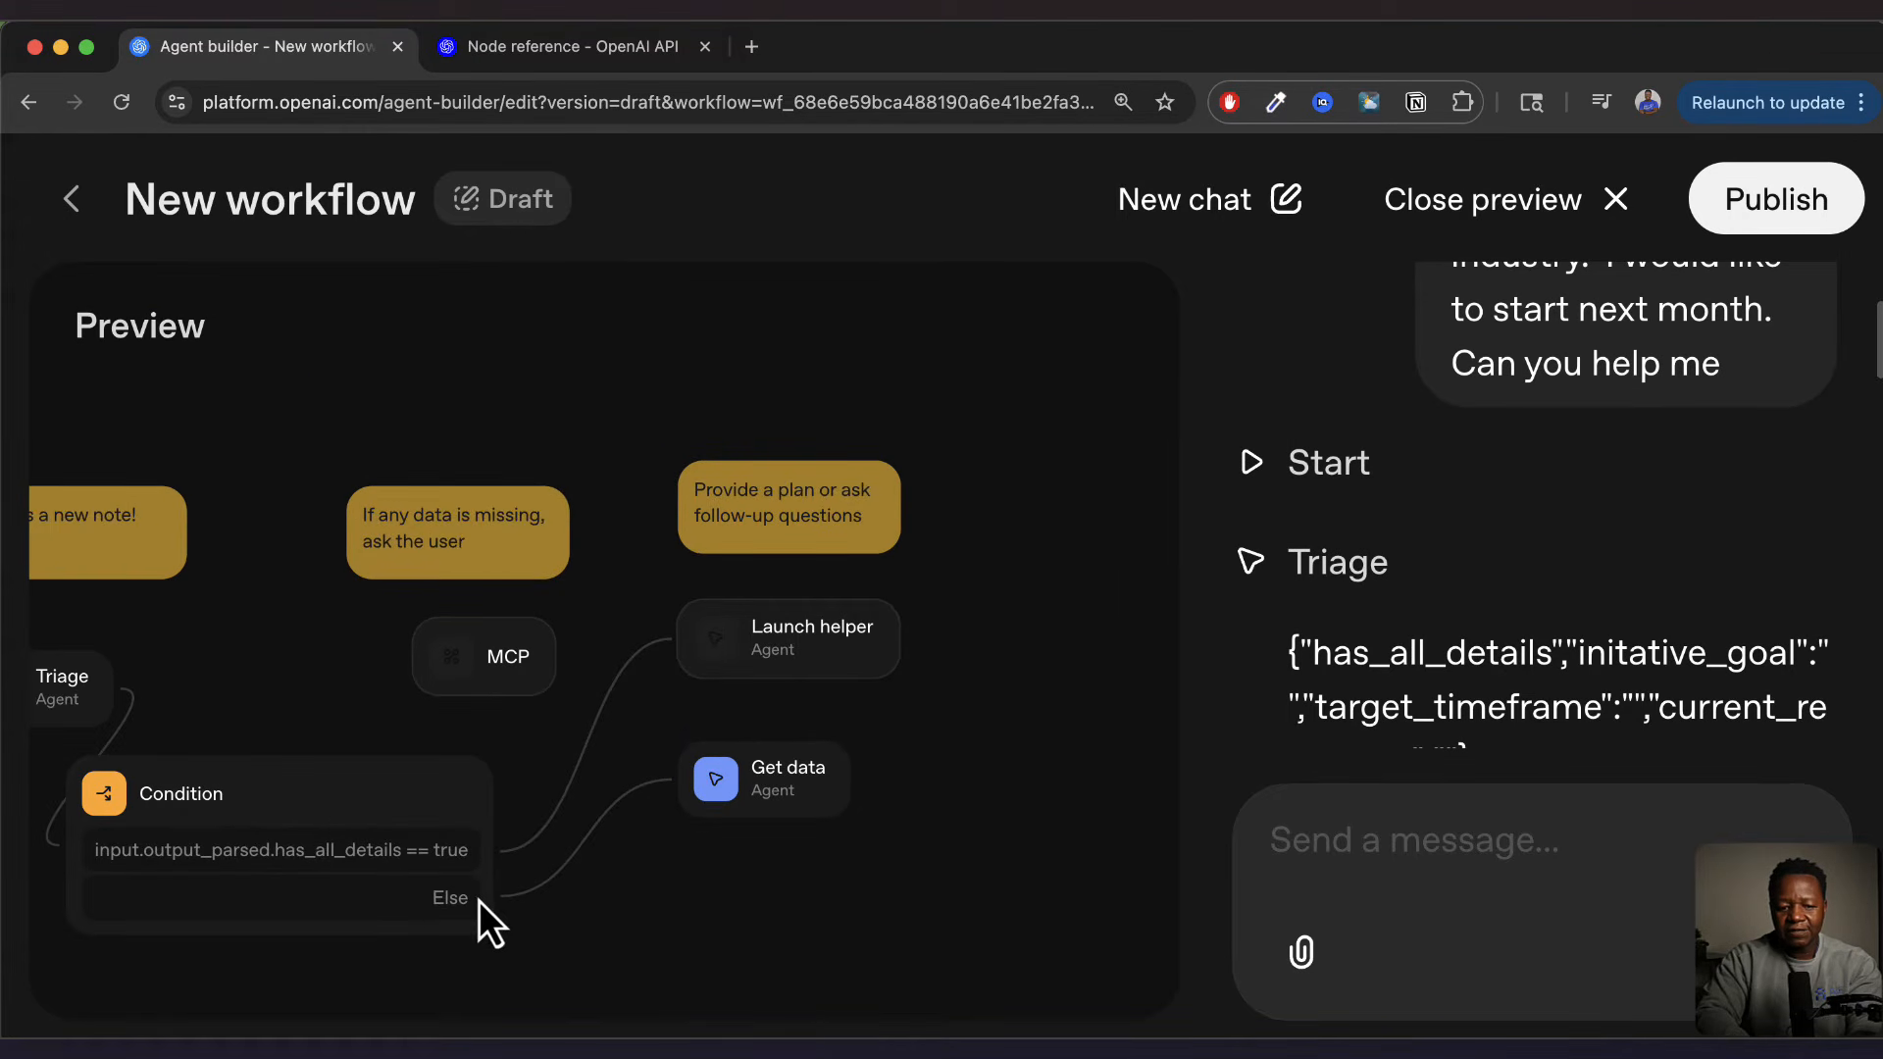
{"action": "scroll", "coordinate": [762, 785], "scroll_direction": "up", "scroll_amount": 3}
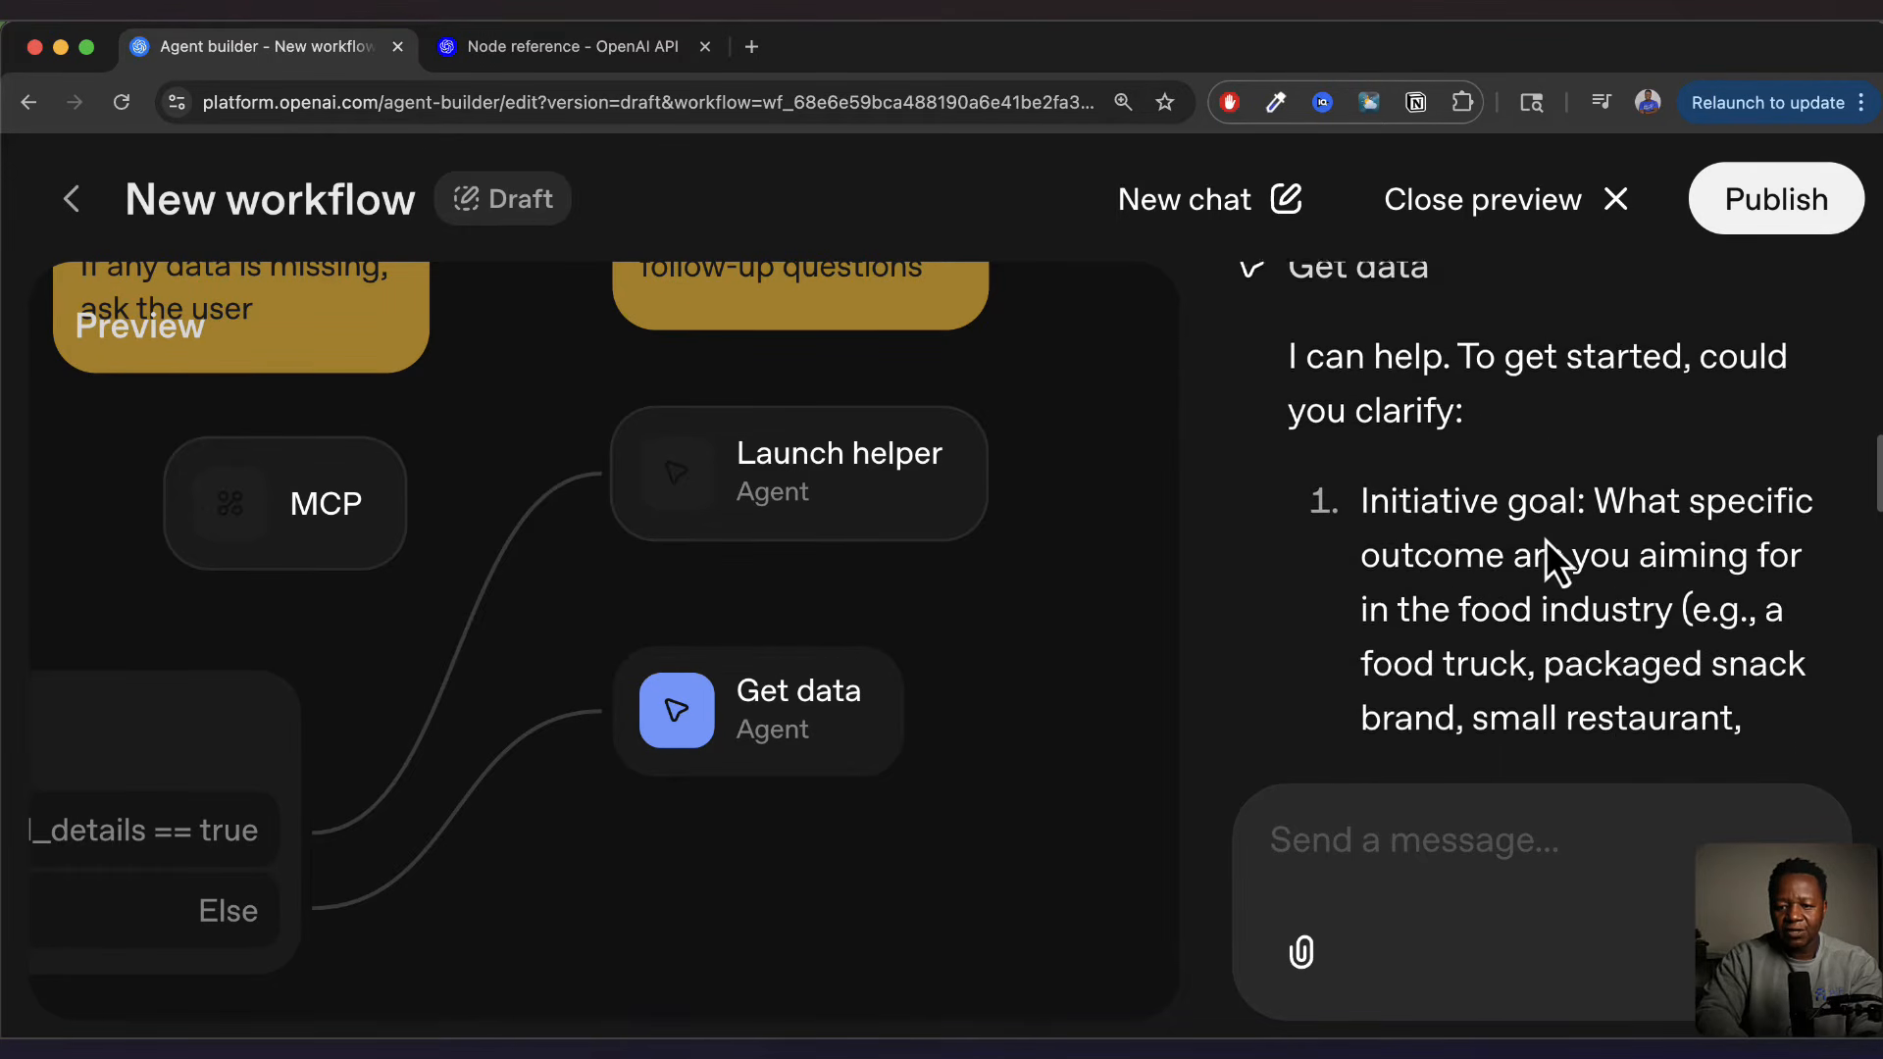
{"action": "left_click_drag", "start_coordinate": [1362, 389], "coordinate": [1481, 416]}
{"action": "left_click", "coordinate": [1458, 397]}
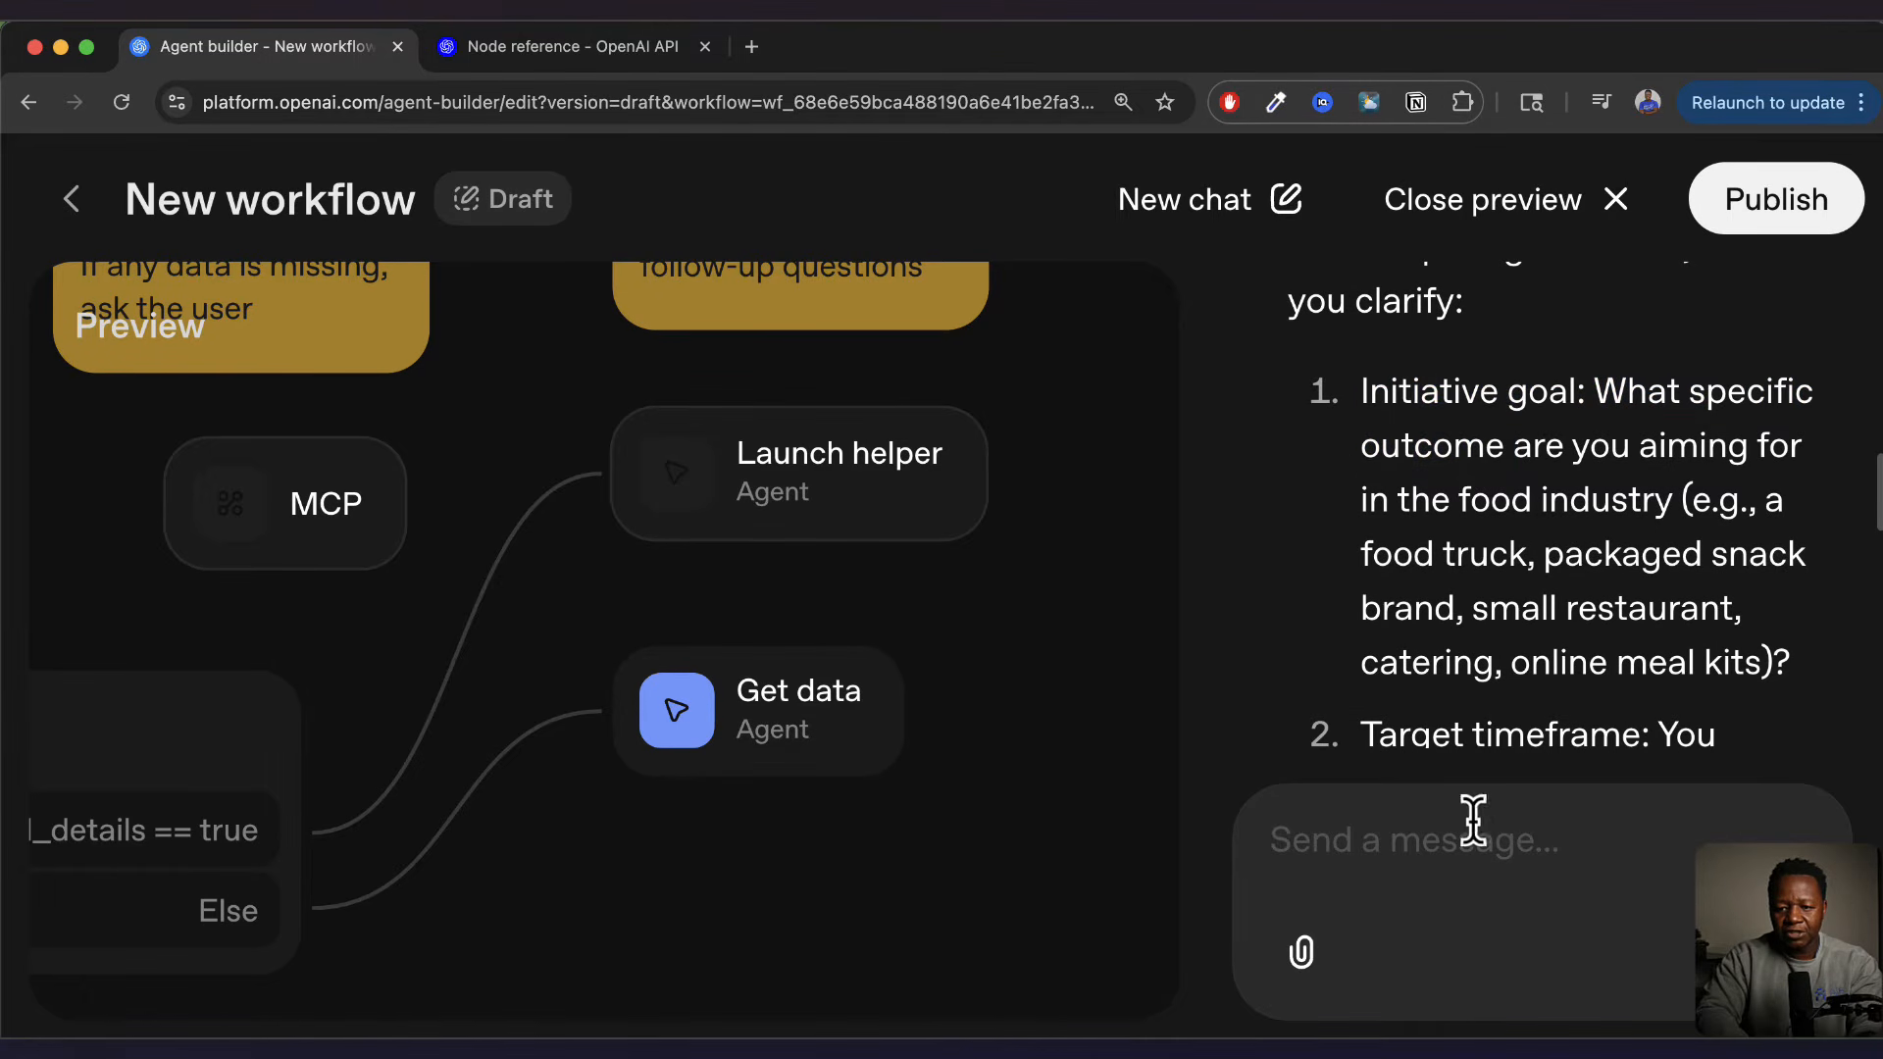
Answer Get data's questions with "build a business in the food industry, I would like to start next year, I only have my friend who has 23usd"
{"action": "left_click", "coordinate": [1409, 863]}
{"action": "type", "text": "build"}
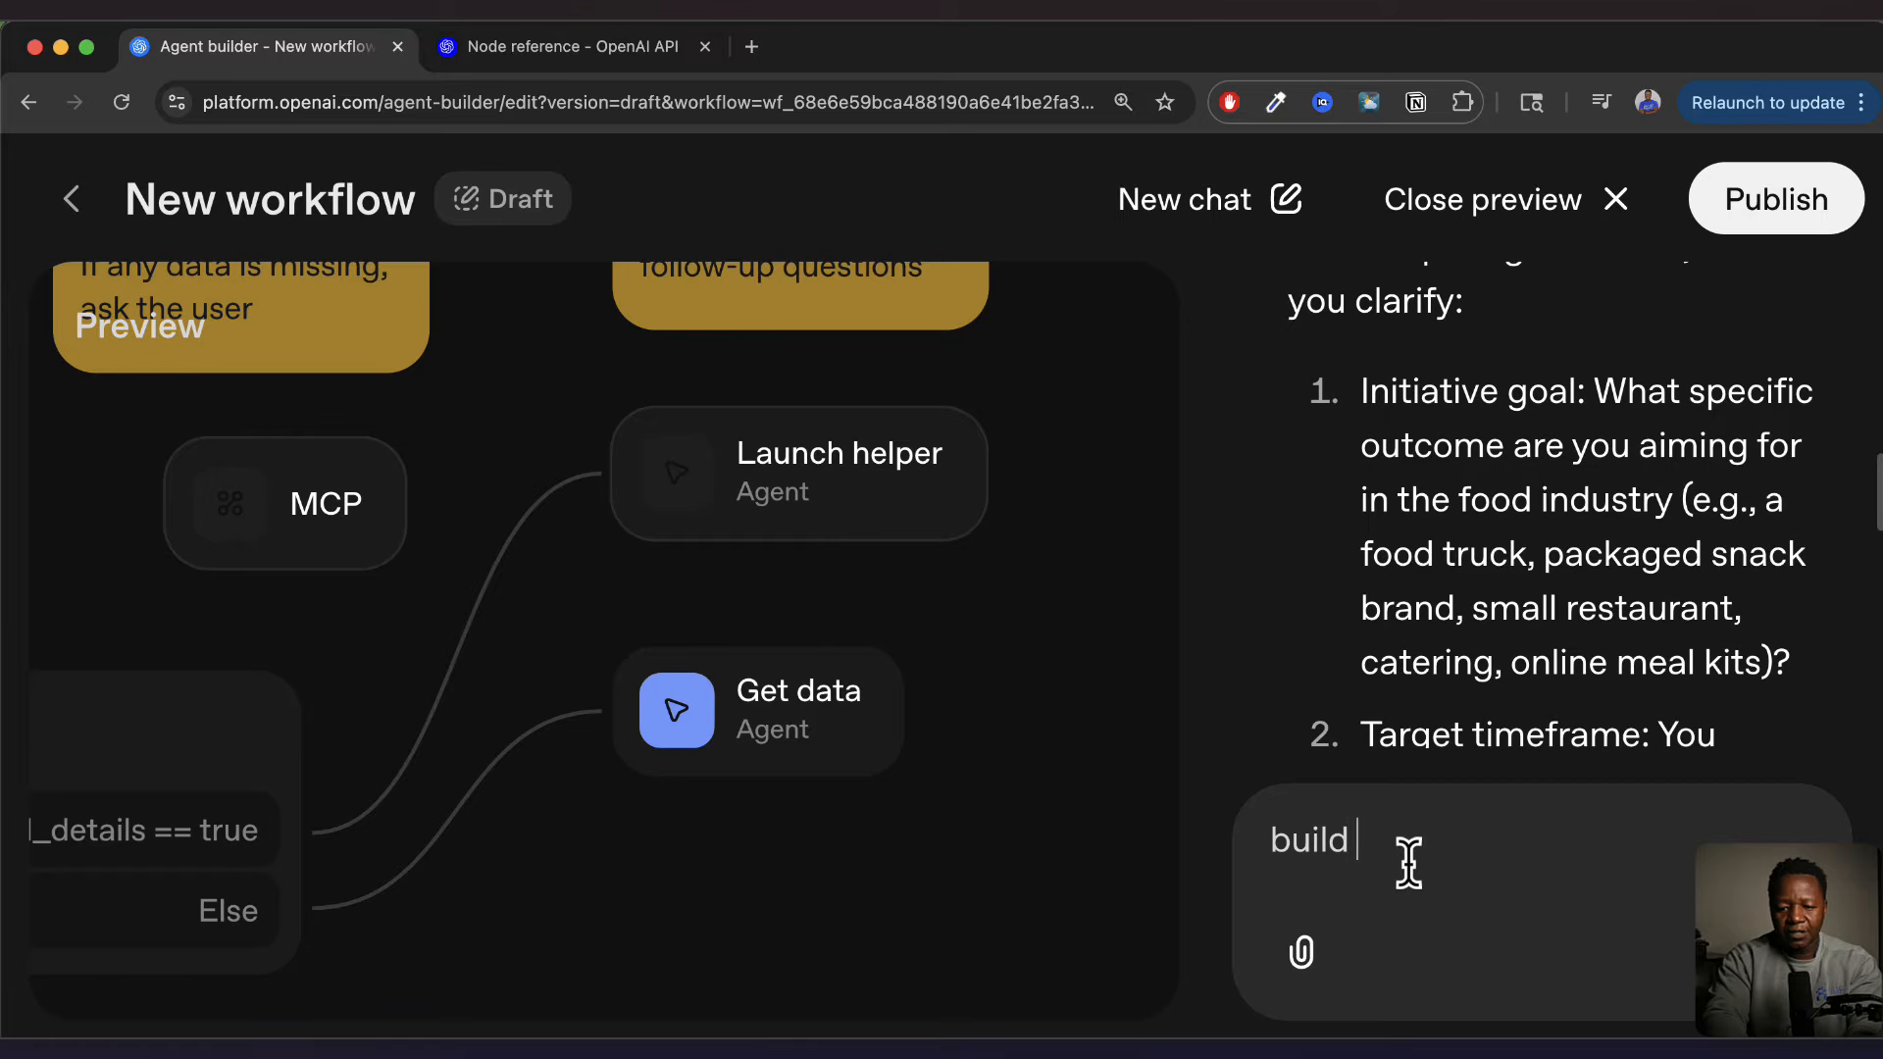
{"action": "type", "text": " a business in the food i"}
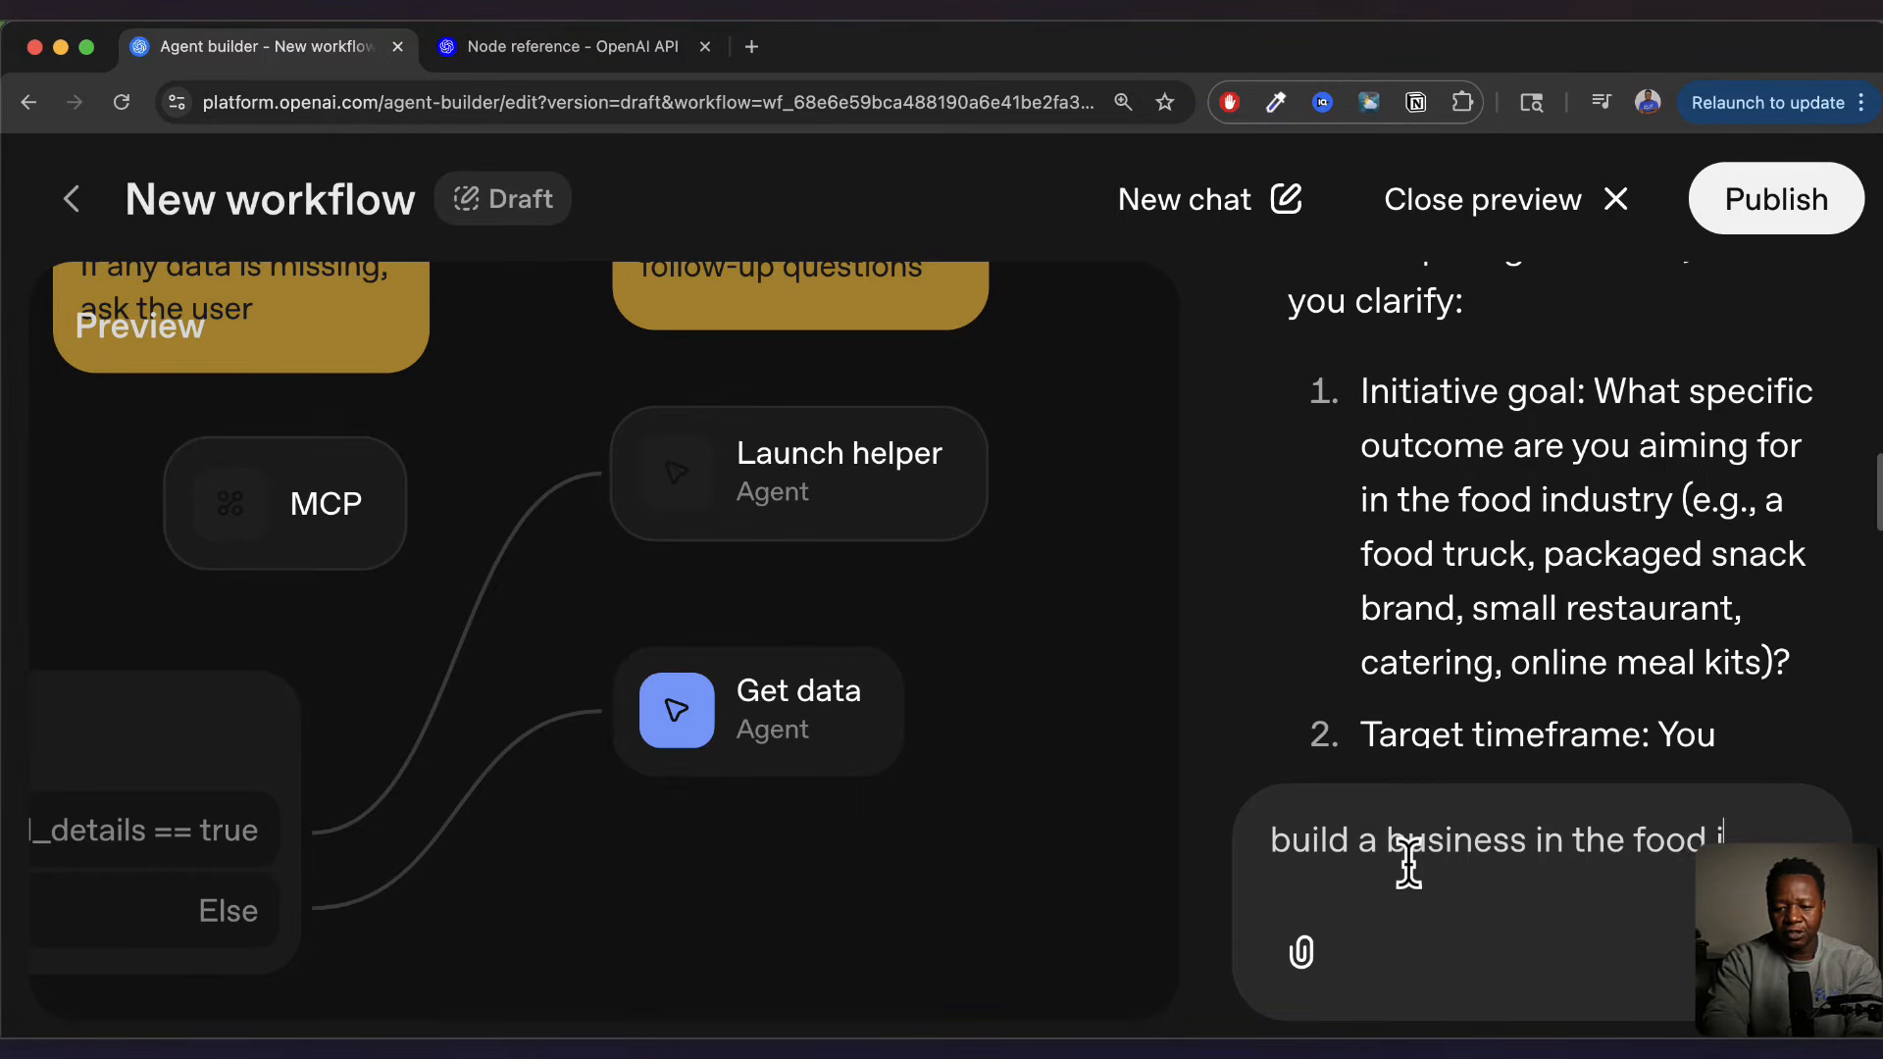
{"action": "type", "text": "ndustry"}
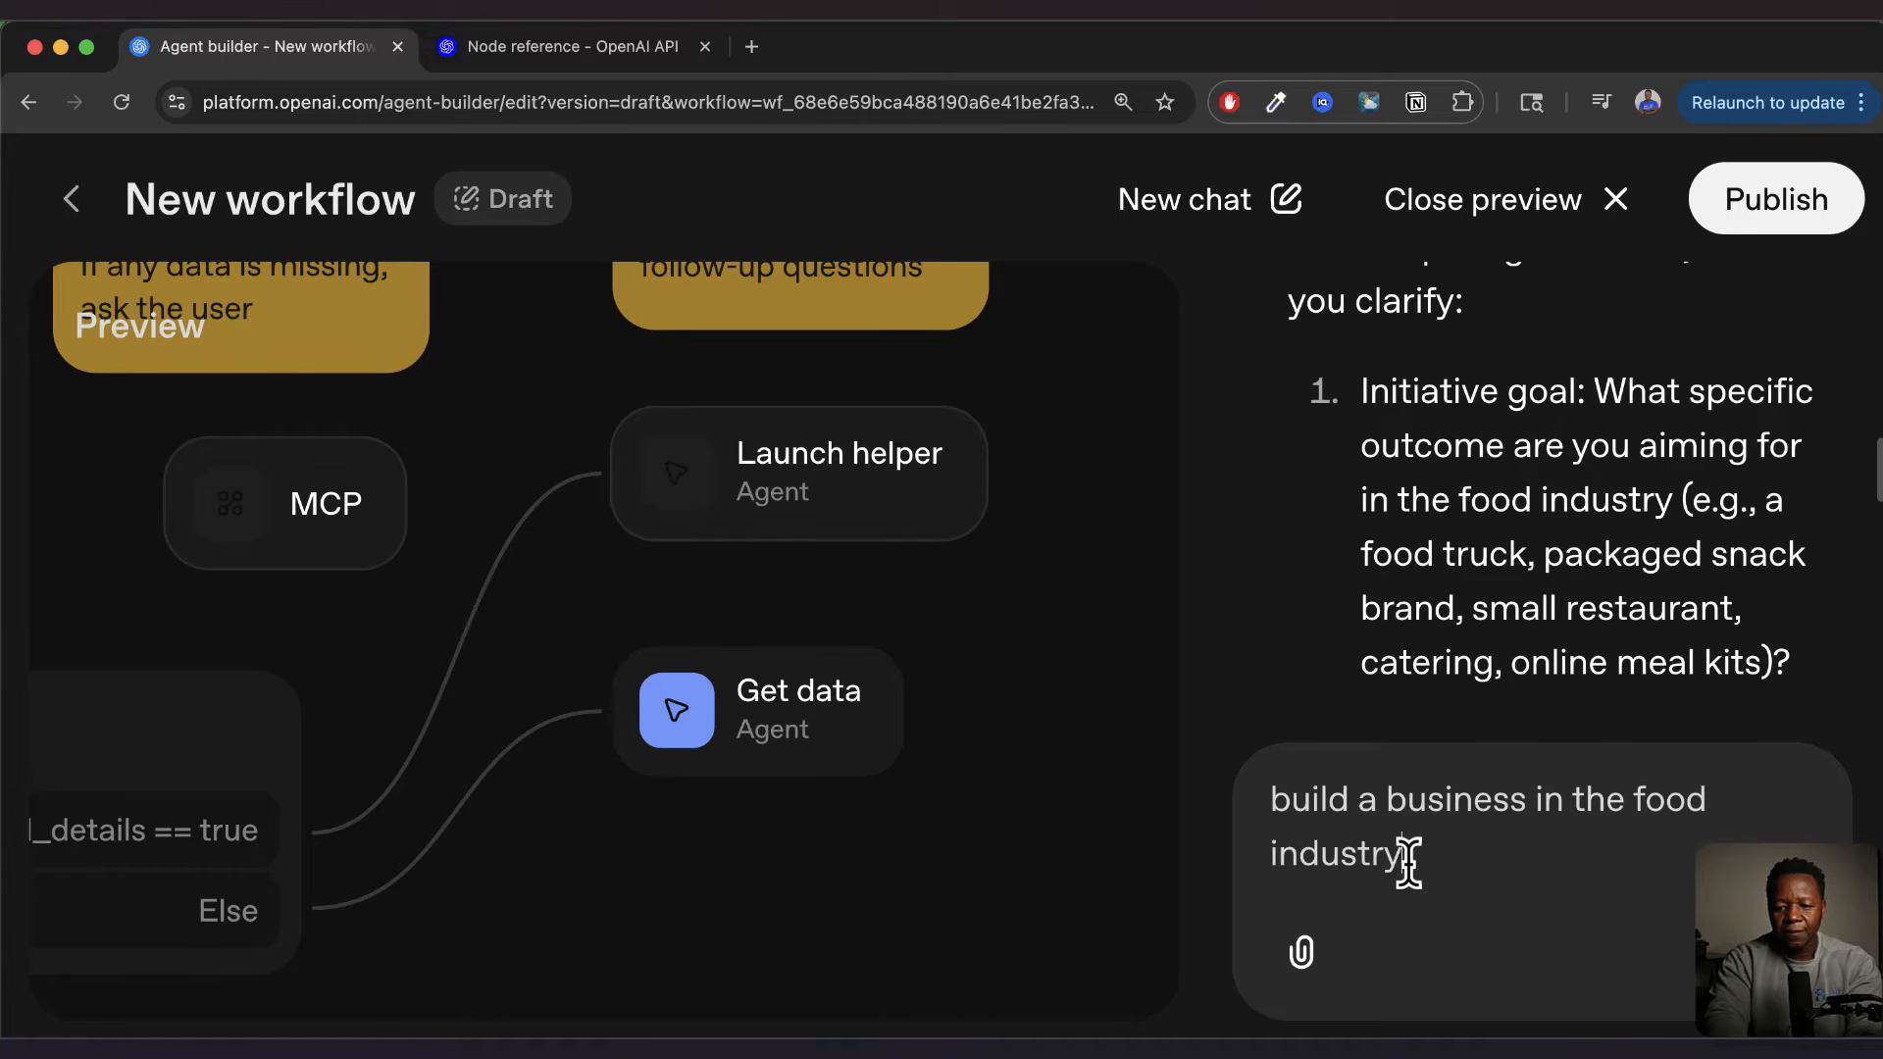
{"action": "type", "text": ","}
{"action": "scroll", "coordinate": [1521, 496], "scroll_direction": "down", "scroll_amount": 3}
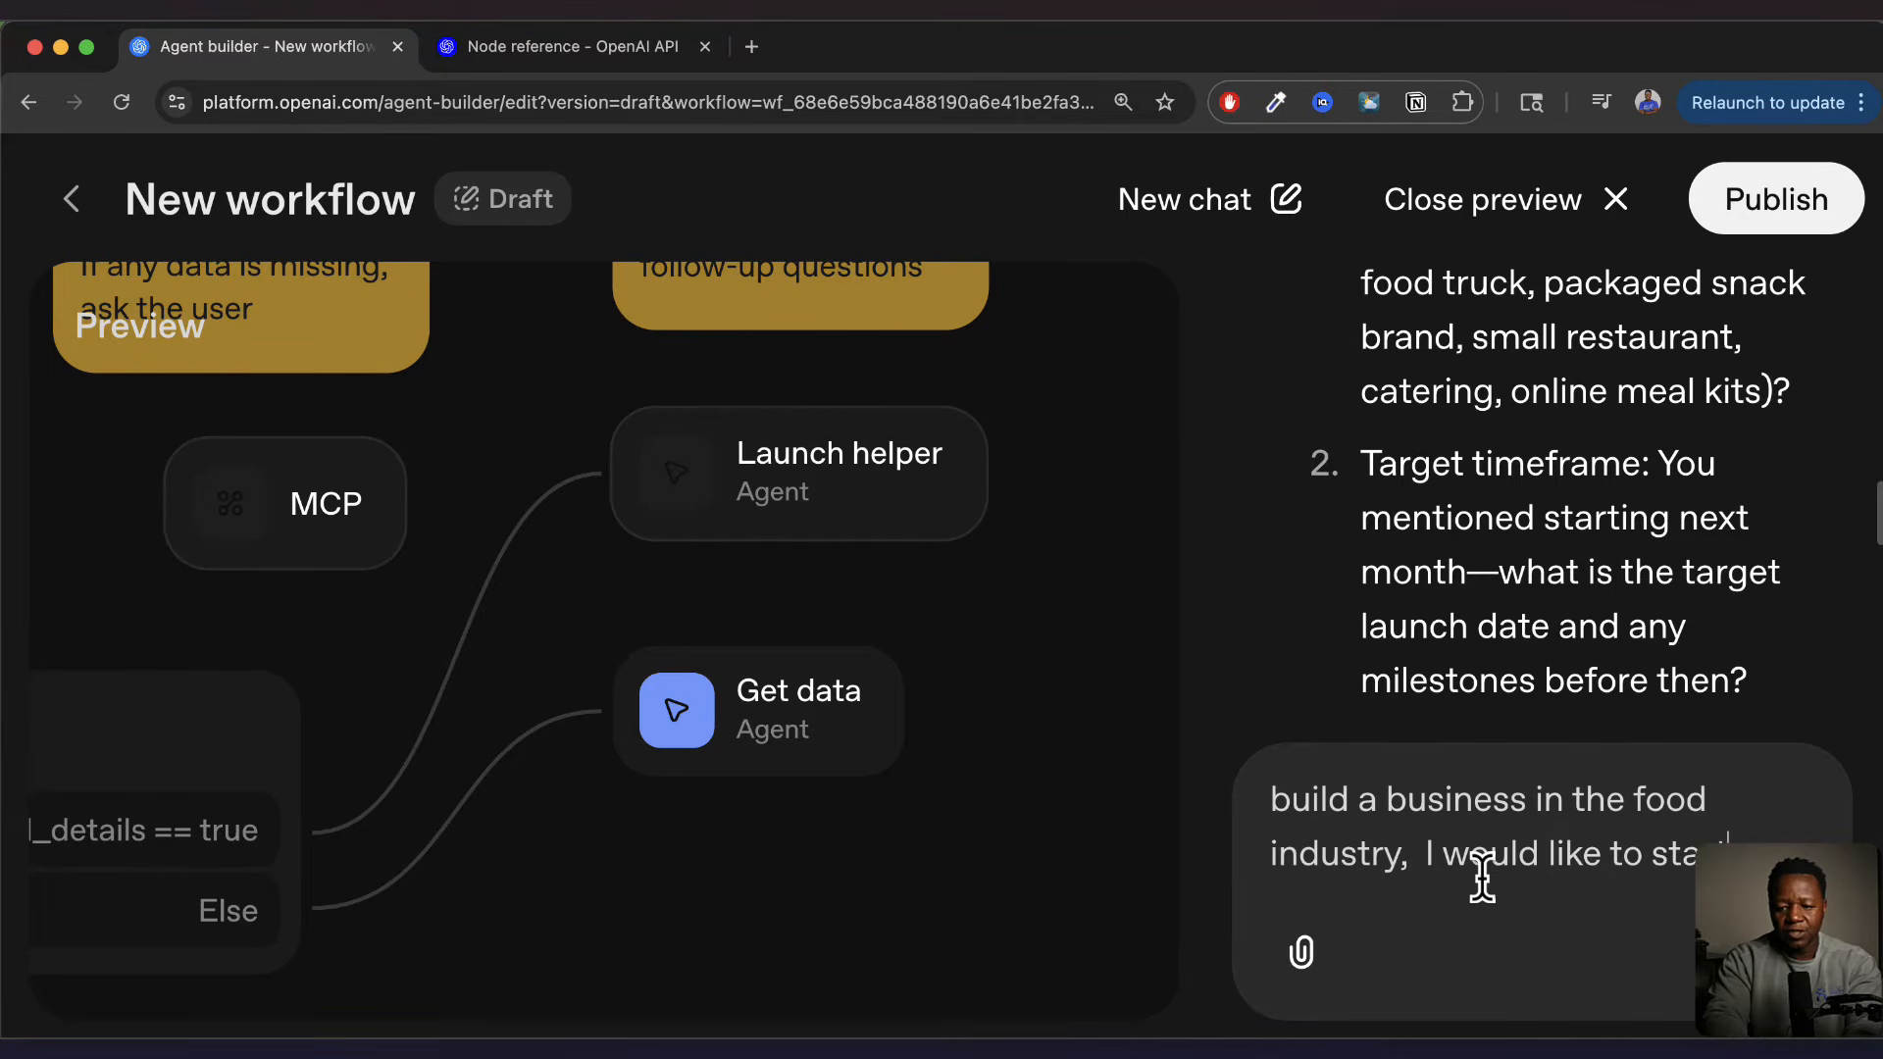
{"action": "type", "text": "I would like to start next year"}
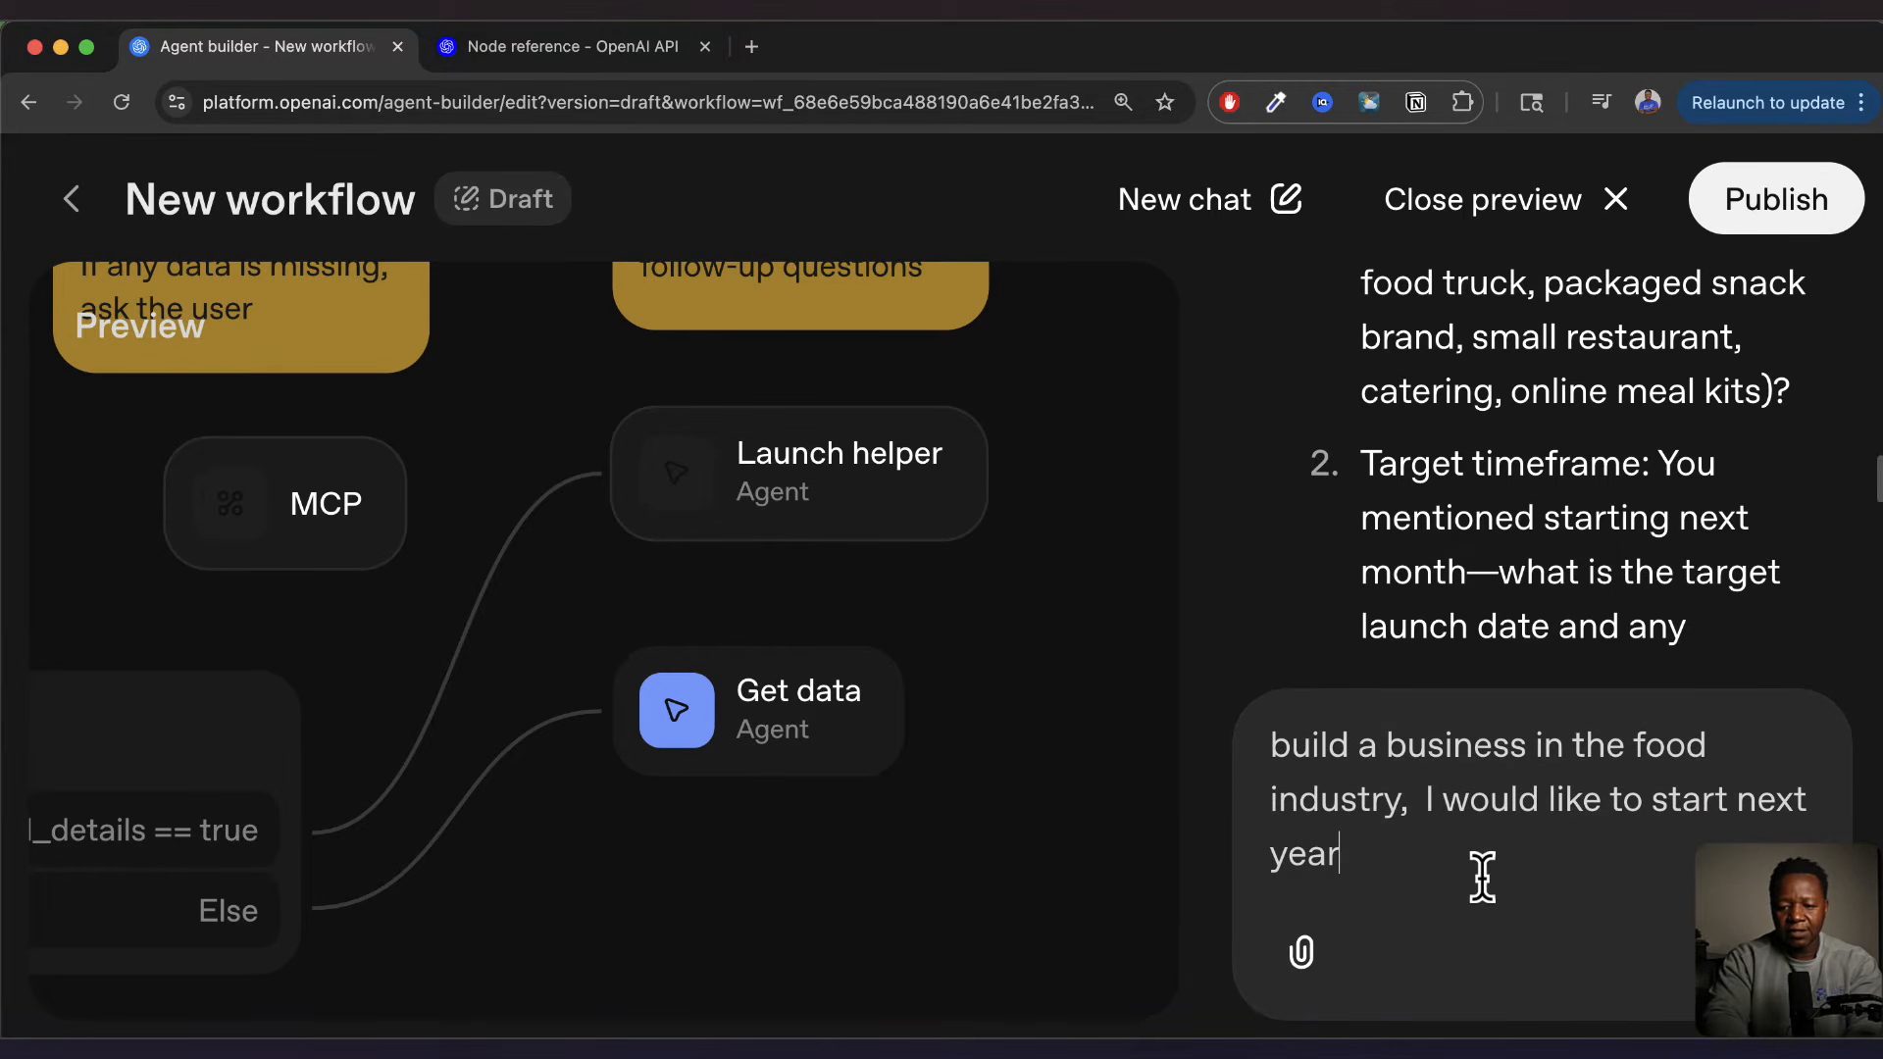
{"action": "type", "text": ","}
{"action": "scroll", "coordinate": [1489, 540], "scroll_direction": "down", "scroll_amount": 3}
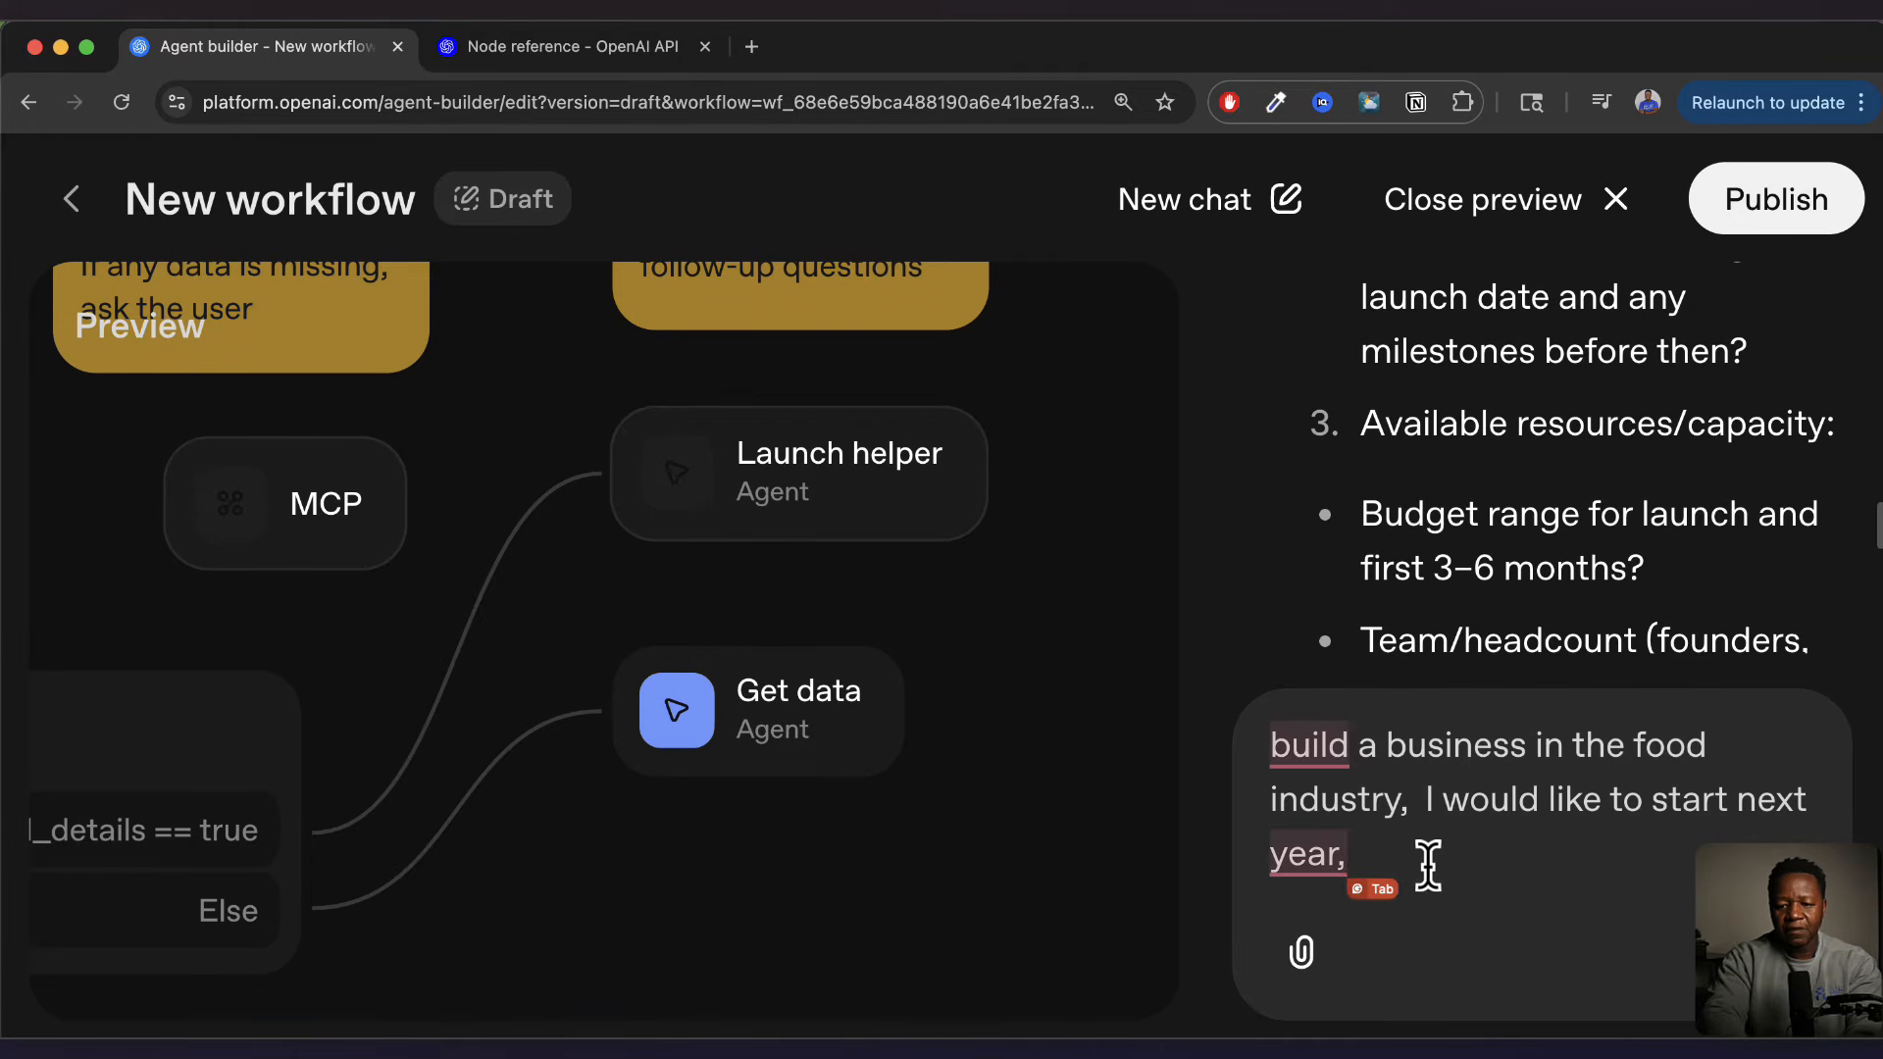
{"action": "type", "text": "I only have my frien"}
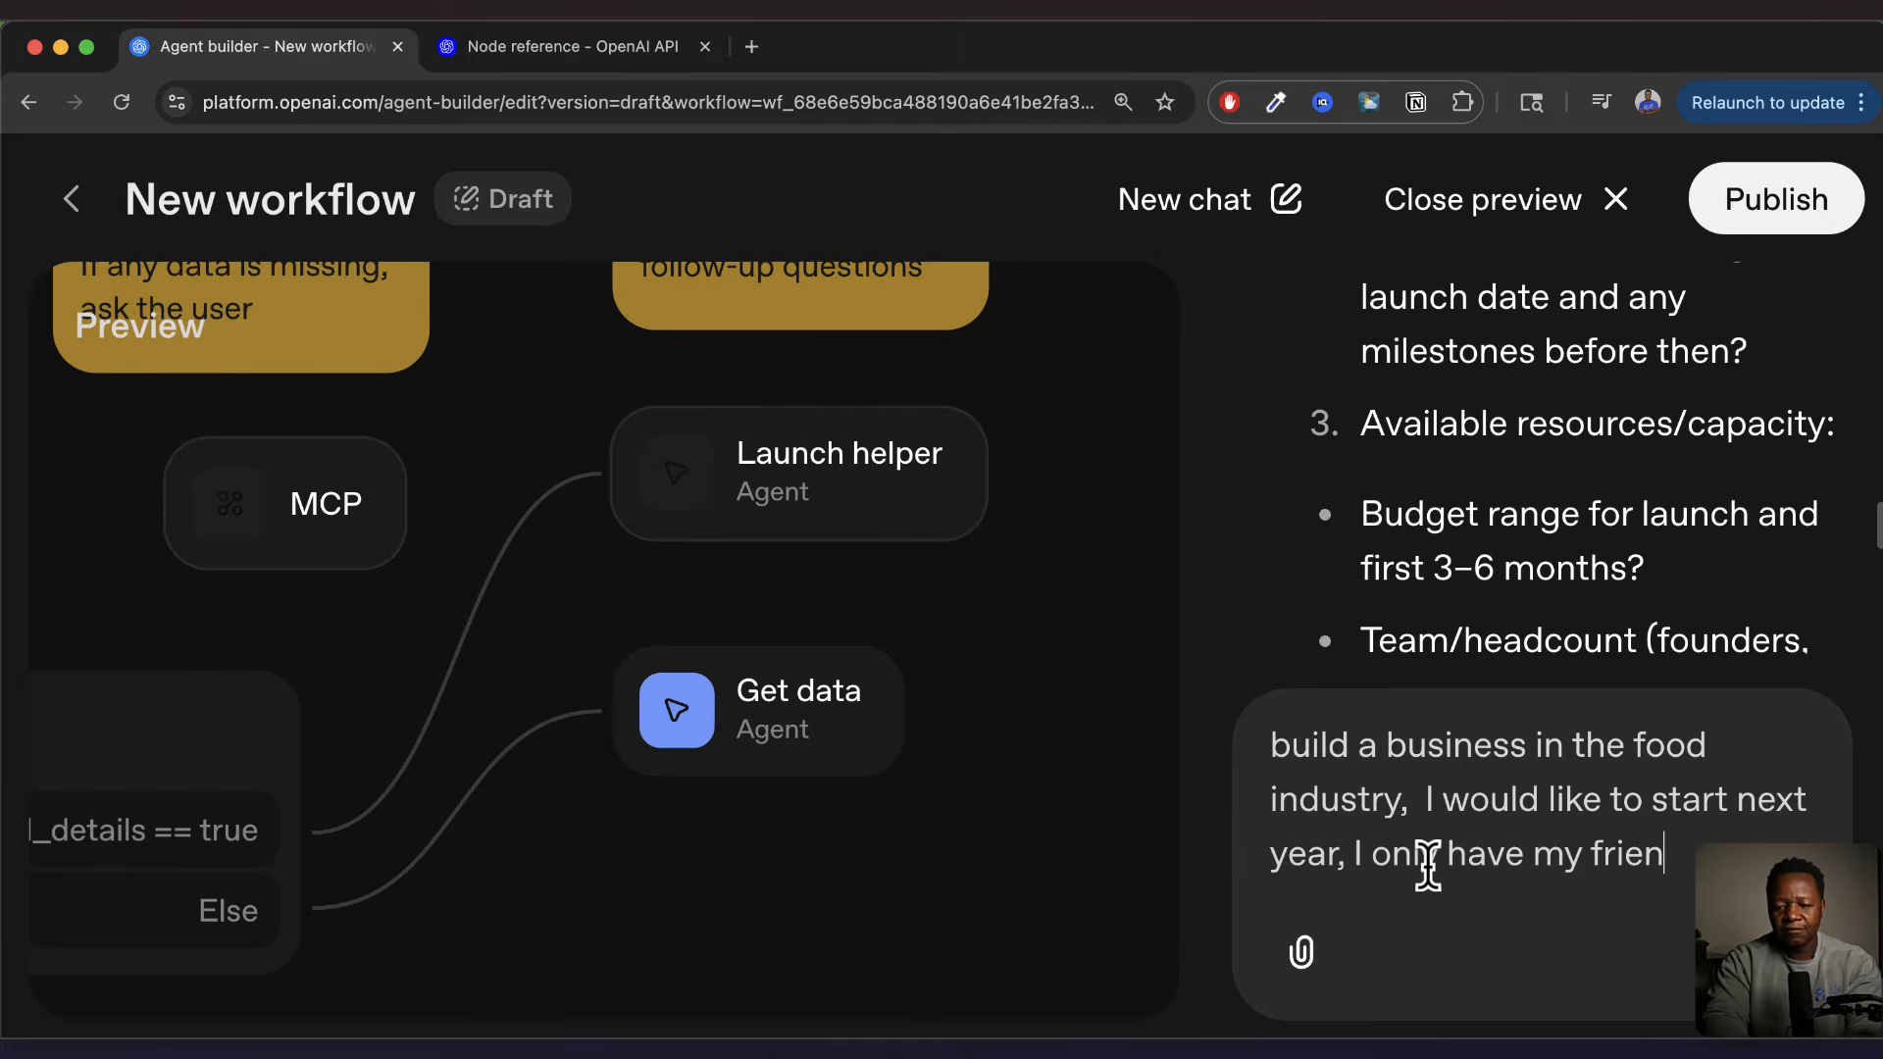
{"action": "type", "text": "d who ha"}
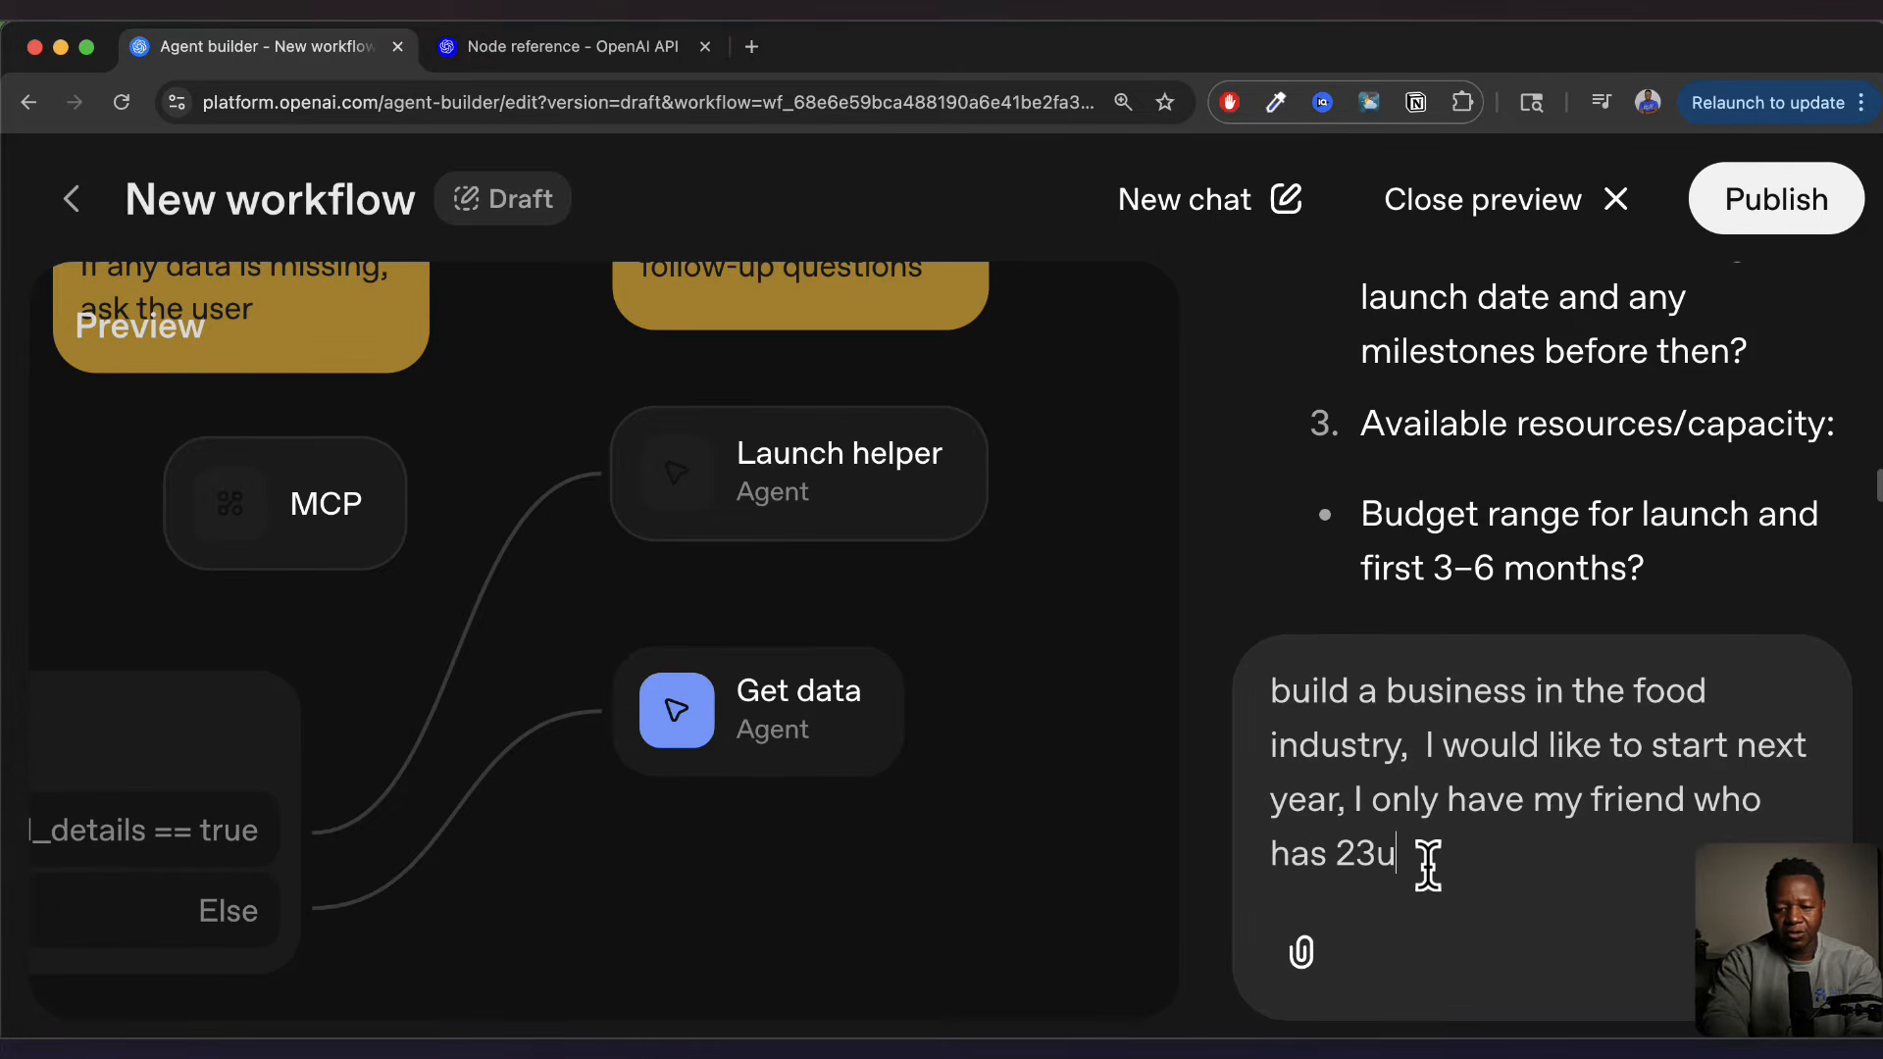
{"action": "type", "text": "s 23usd"}
{"action": "key", "text": "Return"}
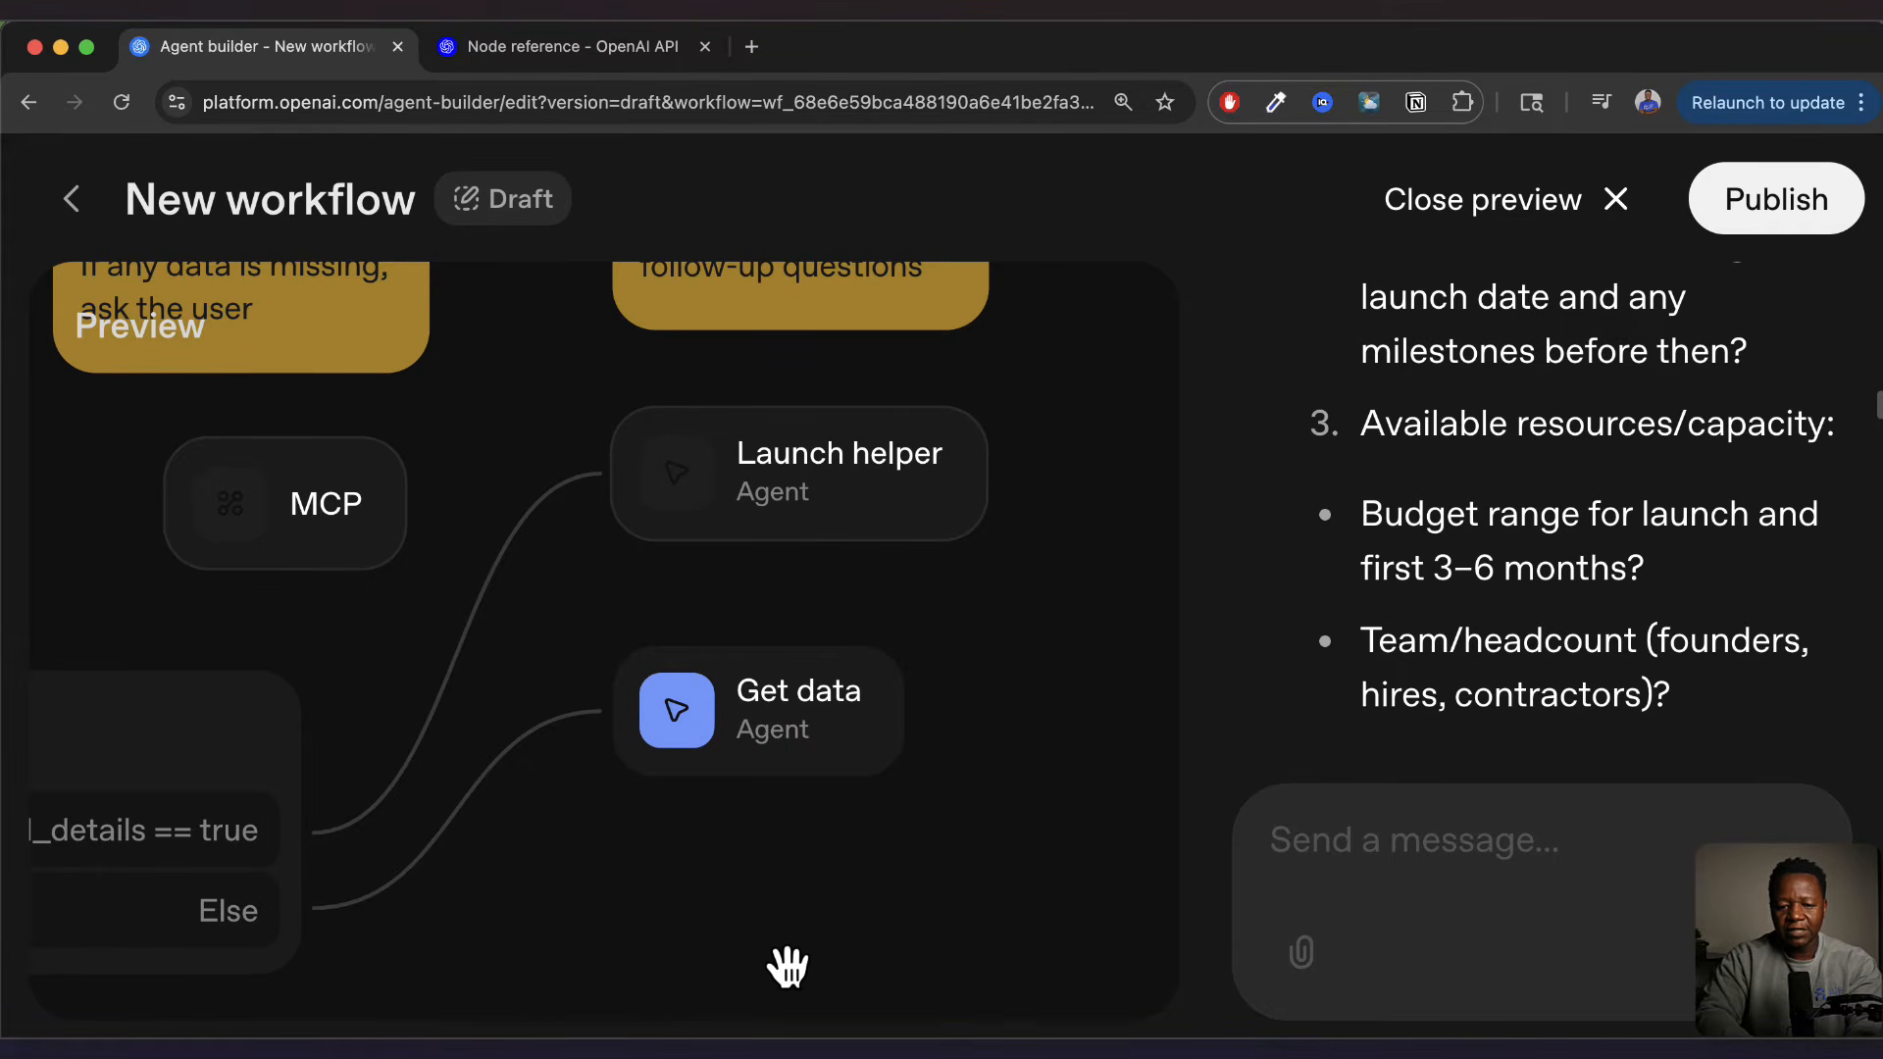
Read the run for the 23usd answer, from the Triage output through the Condition to Get data's follow-up questions
{"action": "scroll", "coordinate": [1560, 512], "scroll_direction": "down", "scroll_amount": 15}
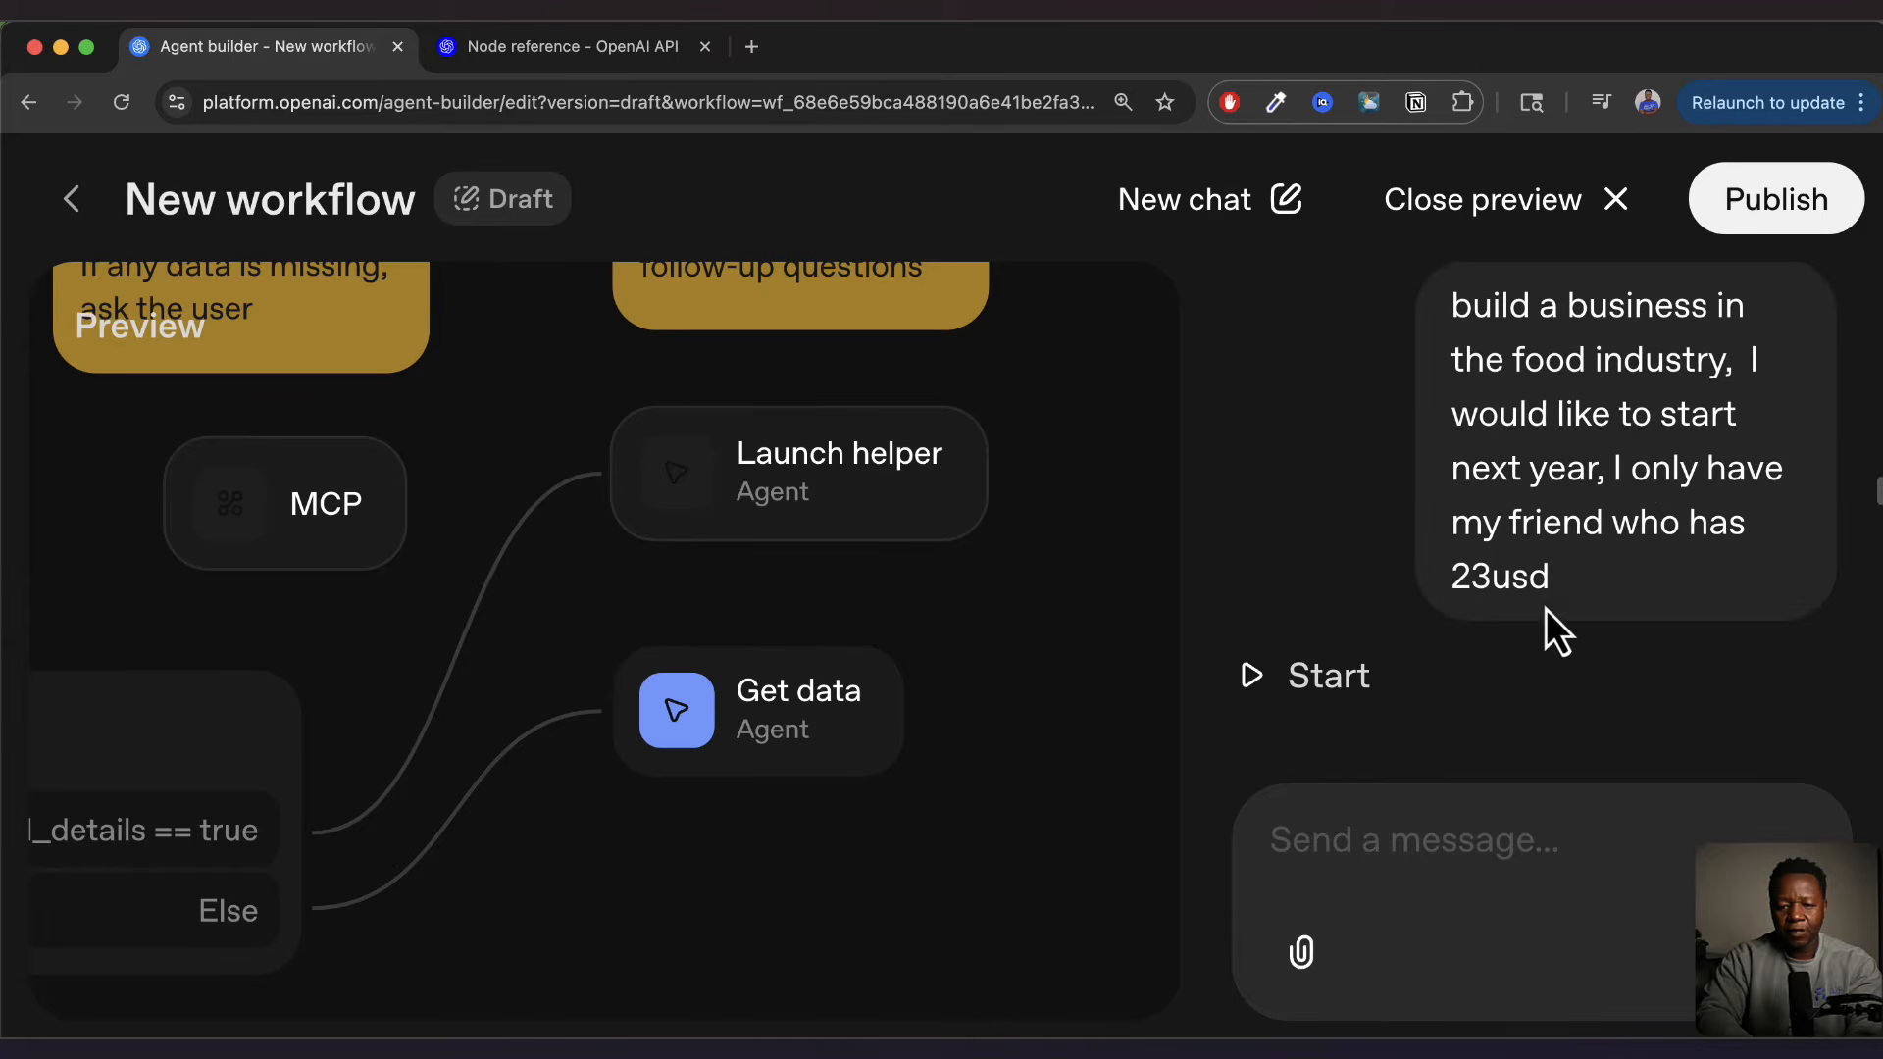
{"action": "scroll", "coordinate": [1396, 567], "scroll_direction": "down", "scroll_amount": 6}
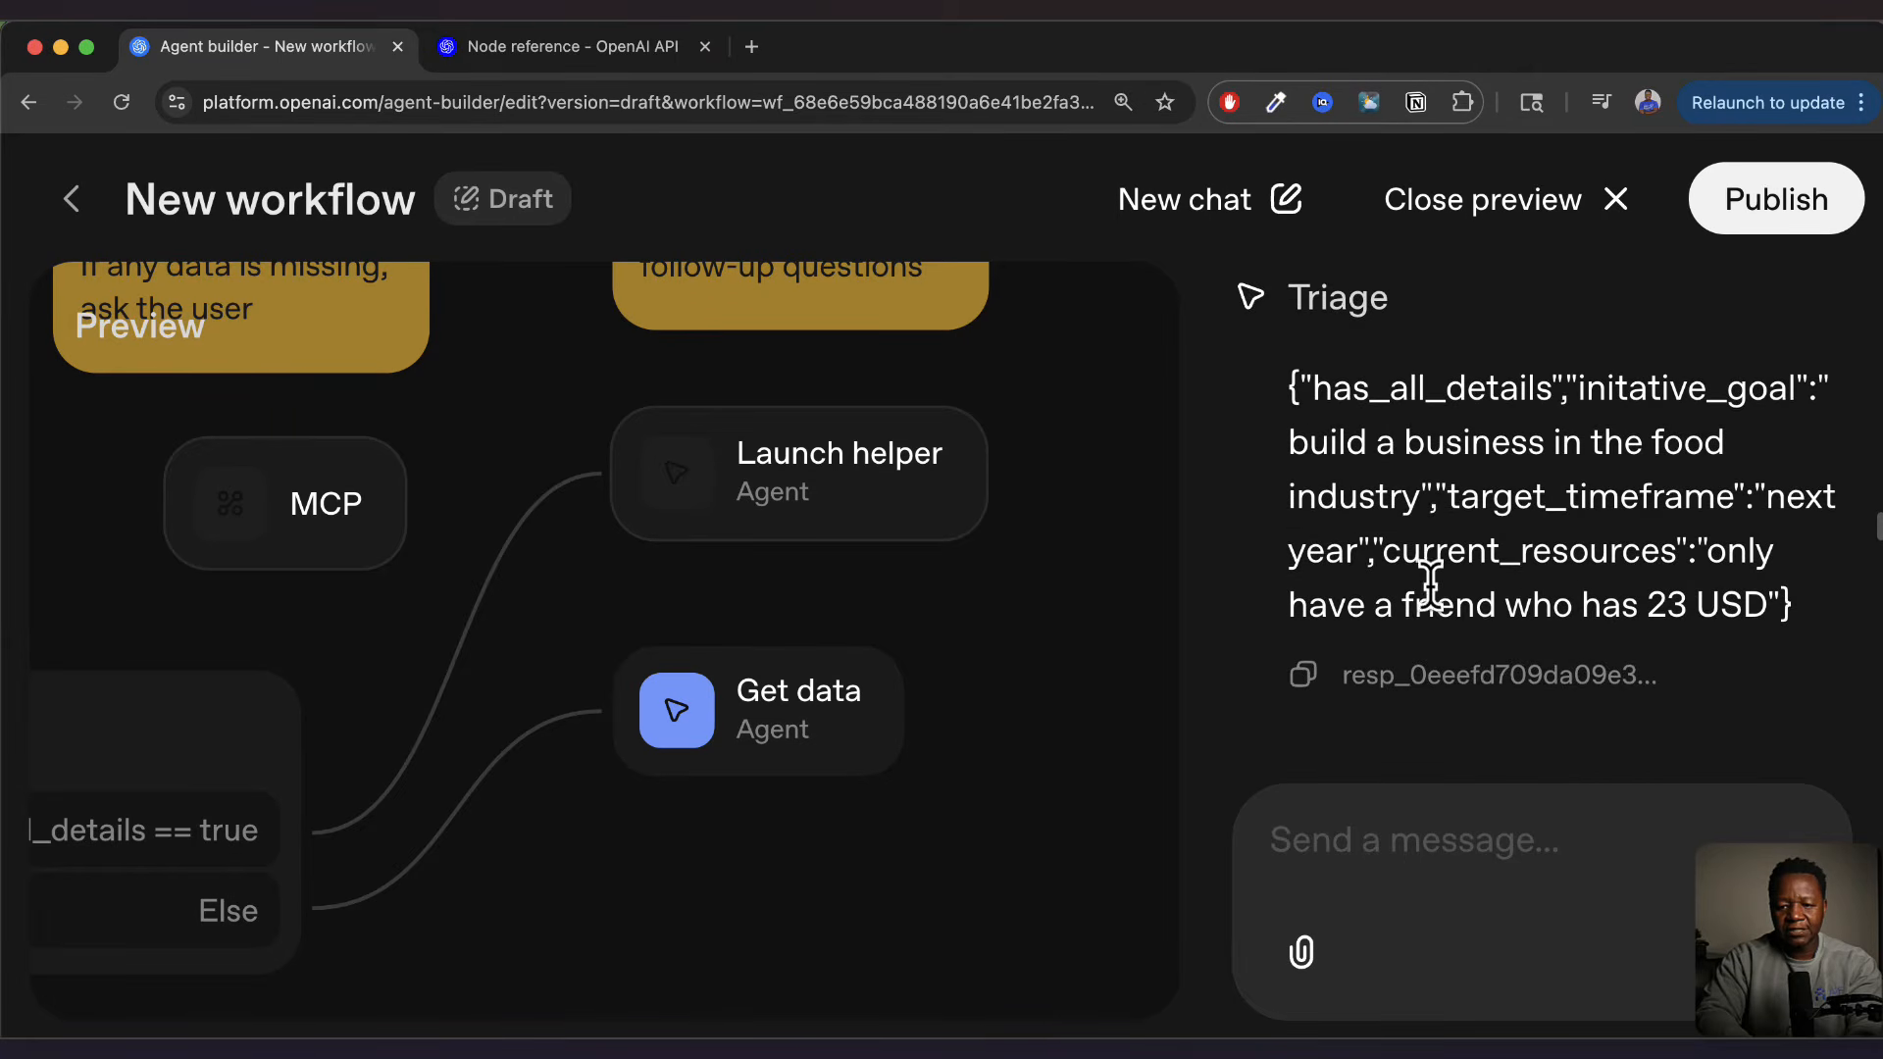
{"action": "scroll", "coordinate": [1462, 579], "scroll_direction": "down", "scroll_amount": 1}
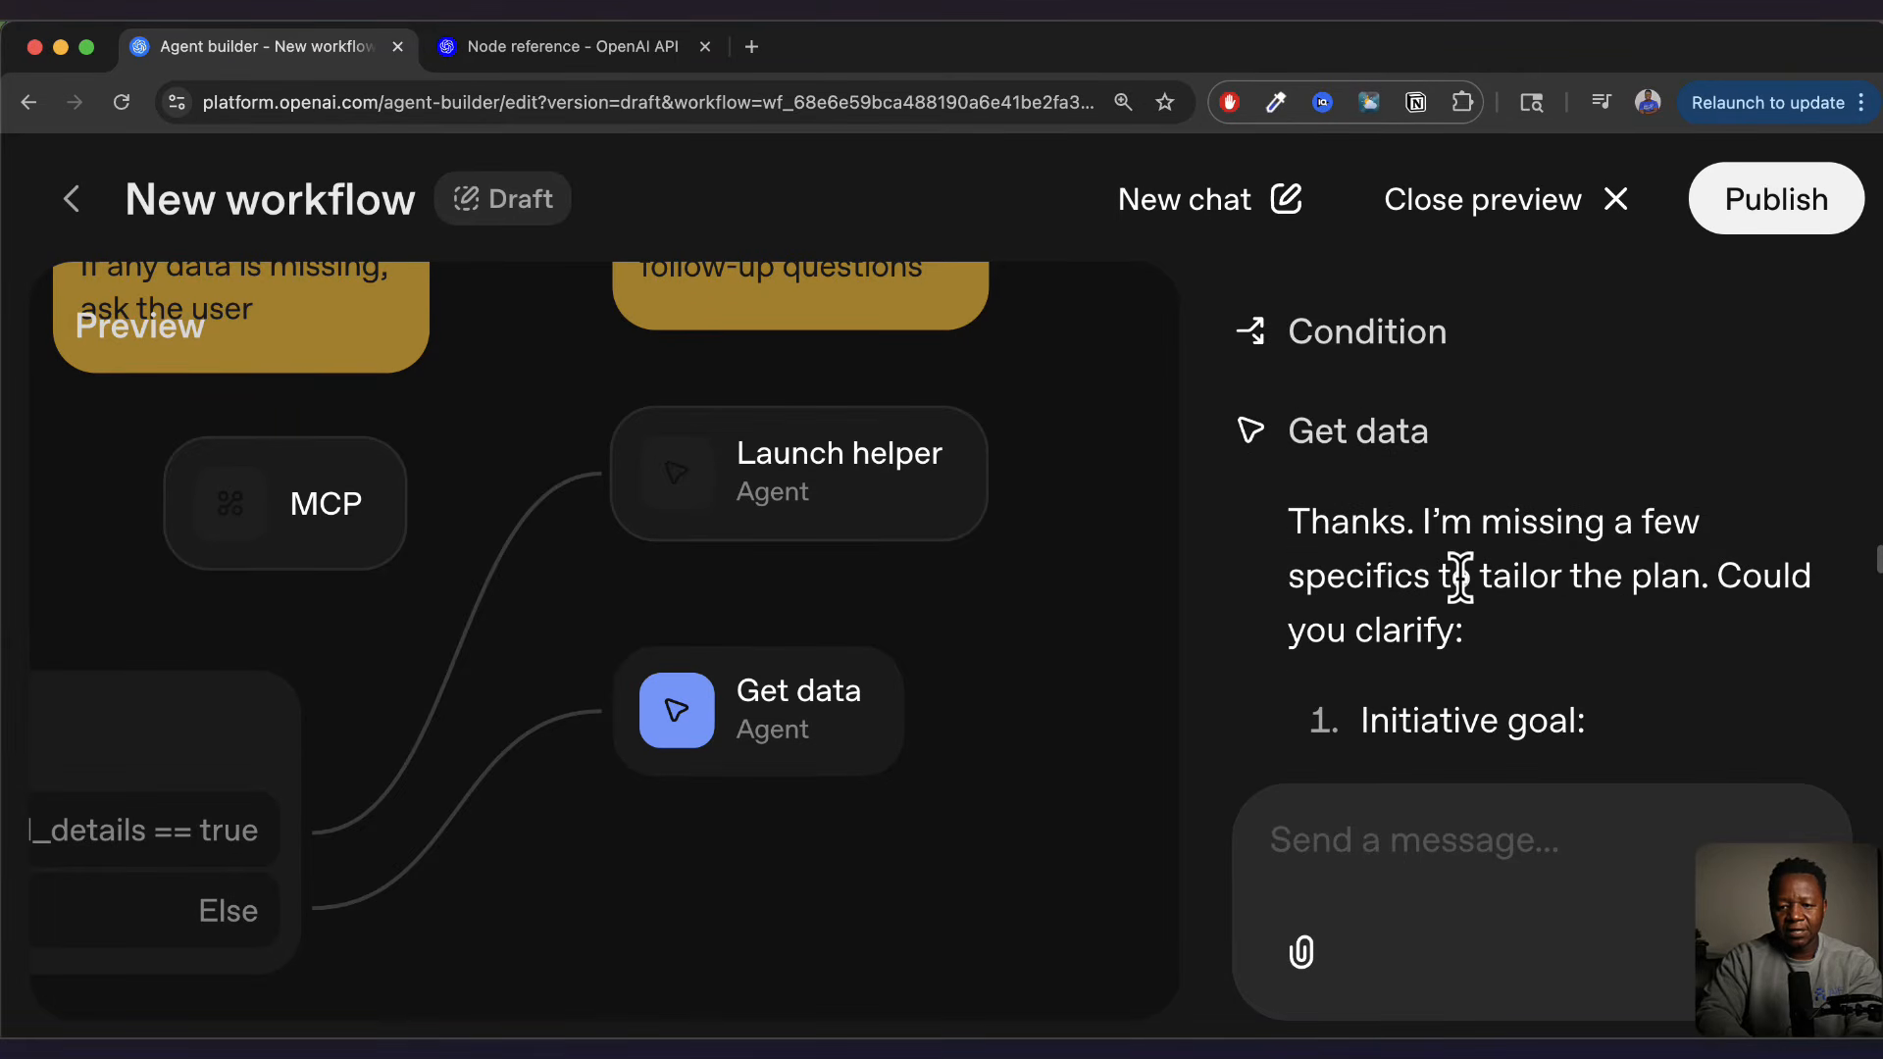
{"action": "scroll", "coordinate": [1461, 578], "scroll_direction": "down", "scroll_amount": 4}
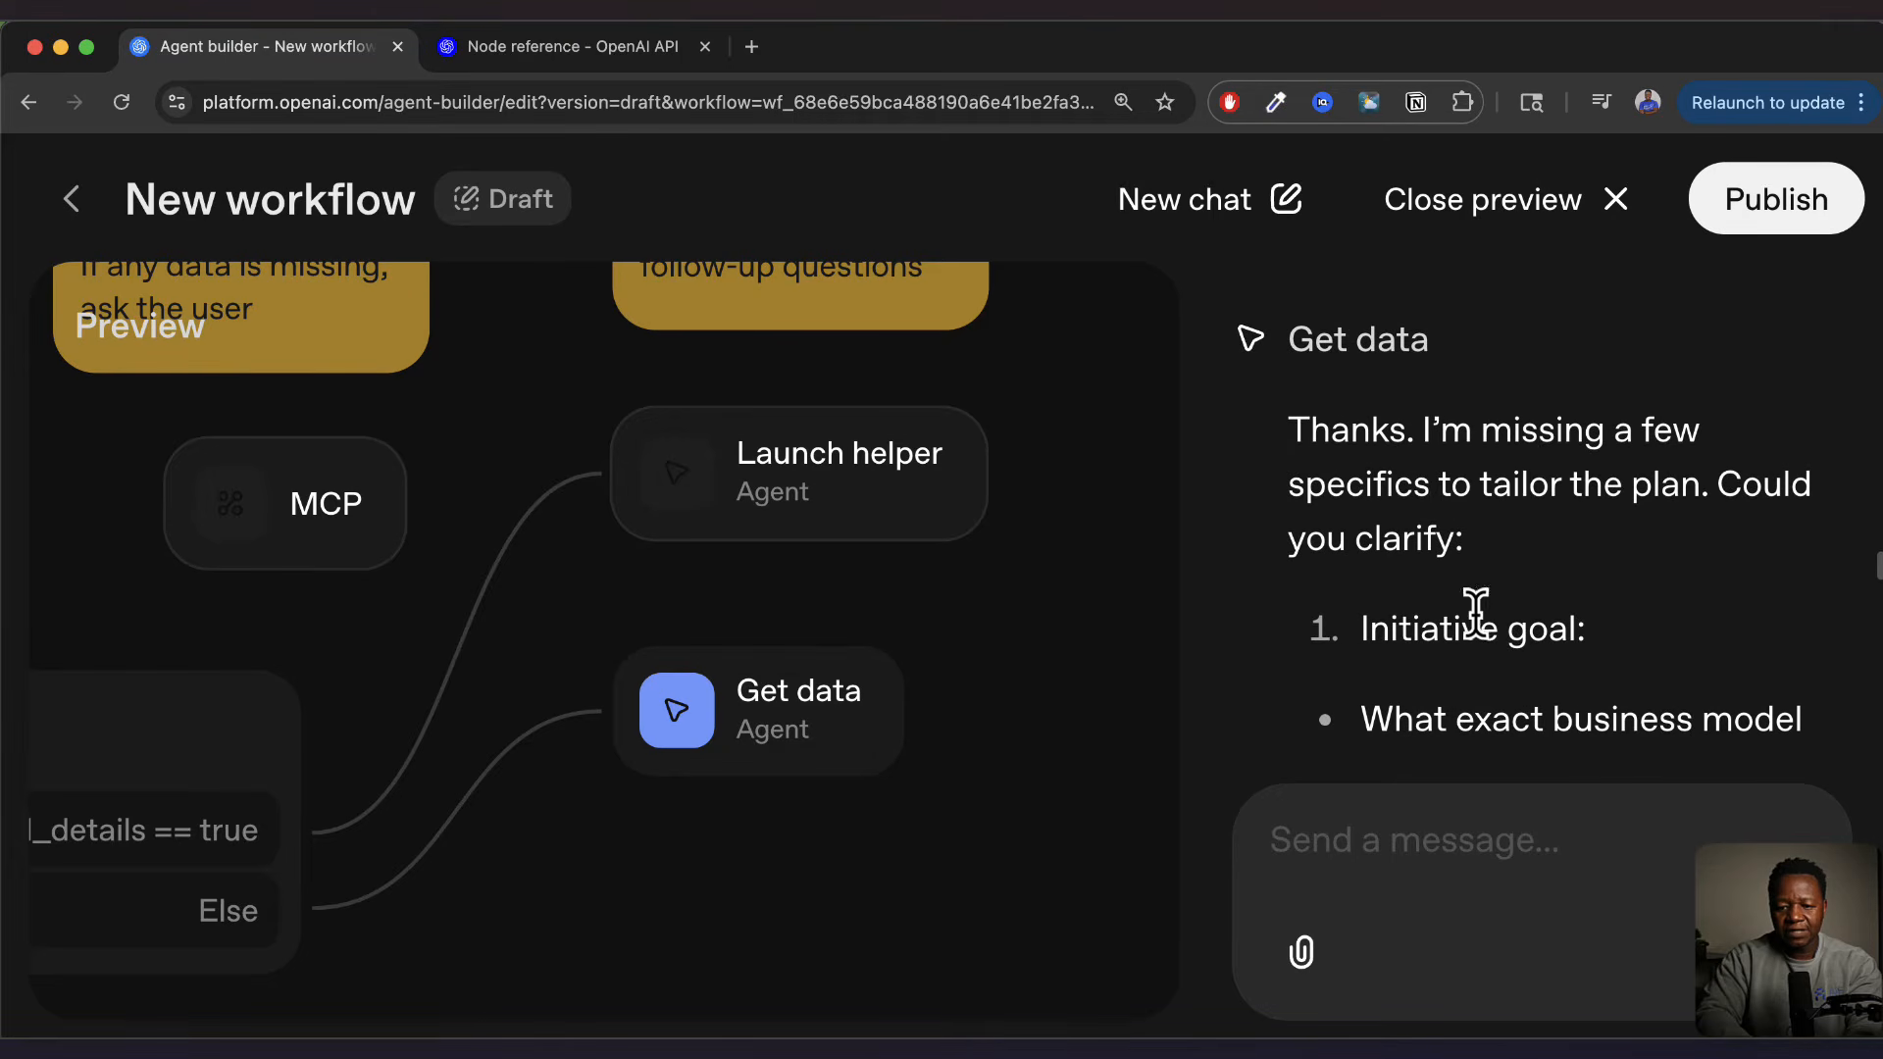
{"action": "scroll", "coordinate": [1476, 613], "scroll_direction": "down", "scroll_amount": 7}
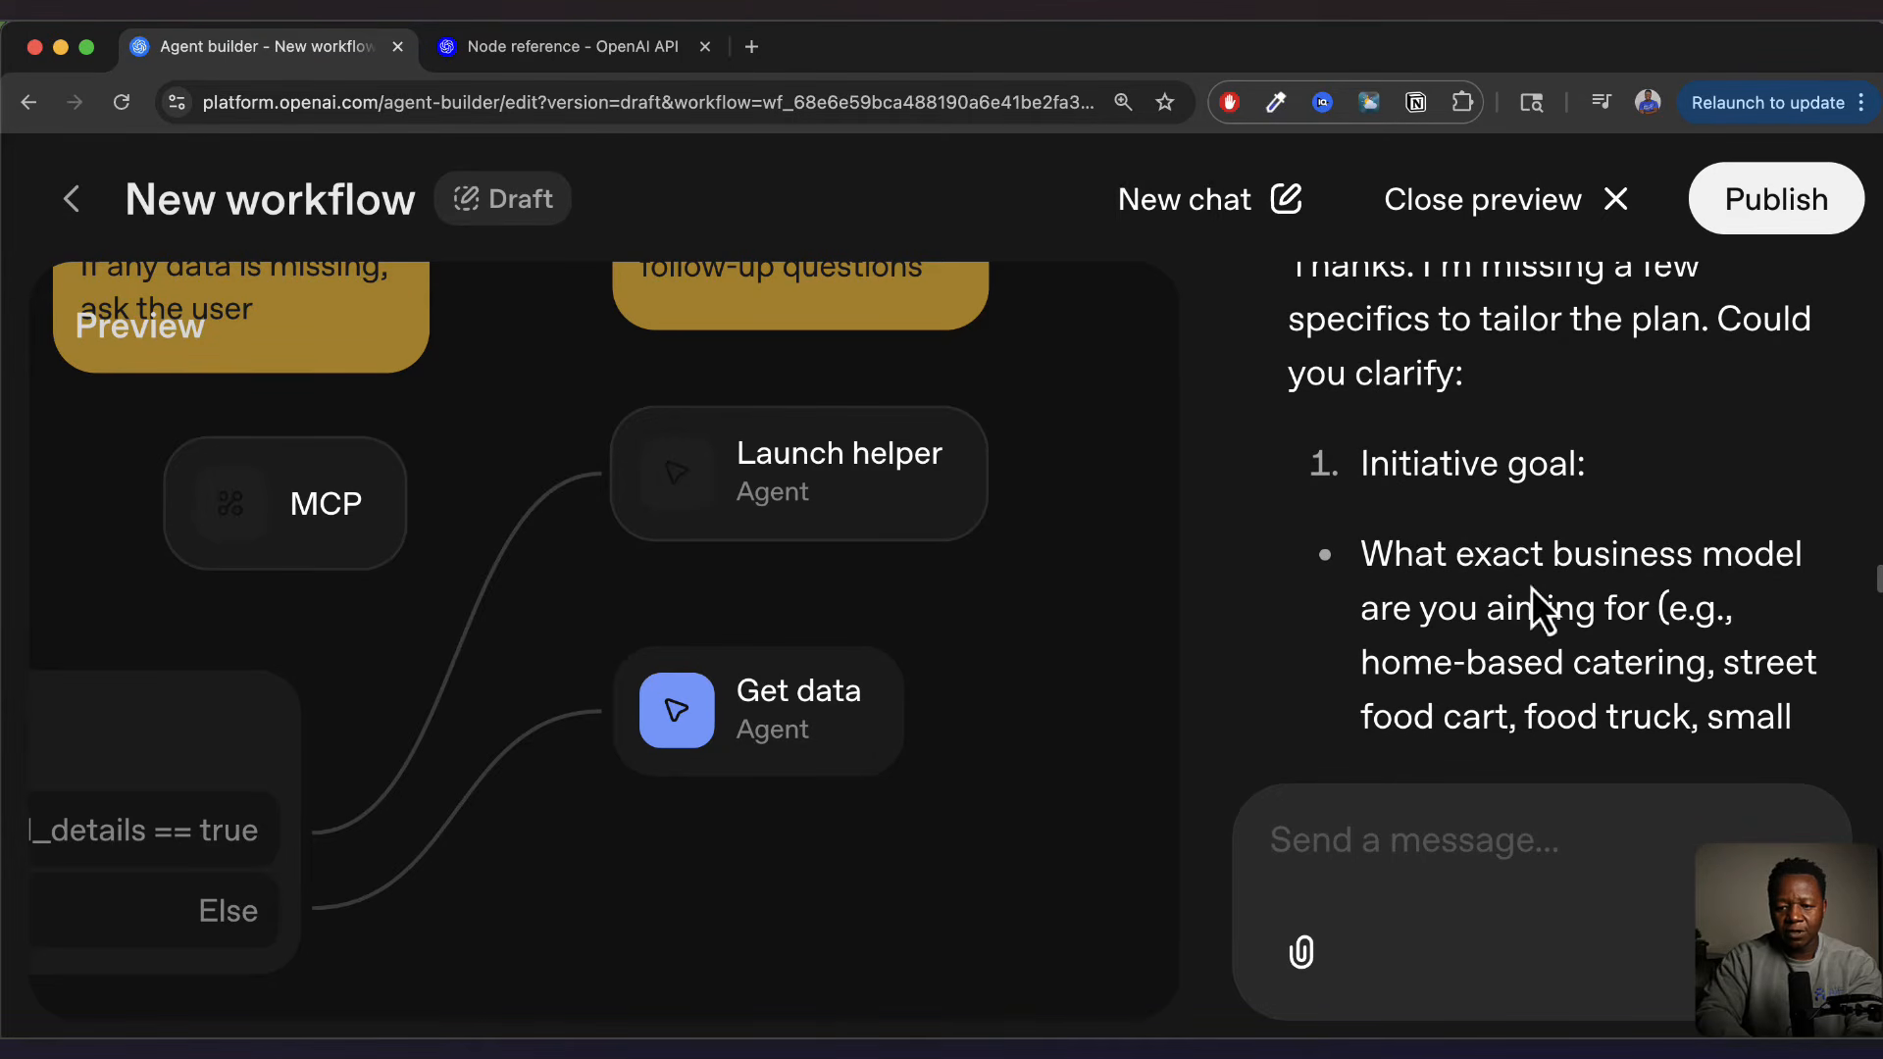
{"action": "scroll", "coordinate": [1467, 598], "scroll_direction": "down", "scroll_amount": 7}
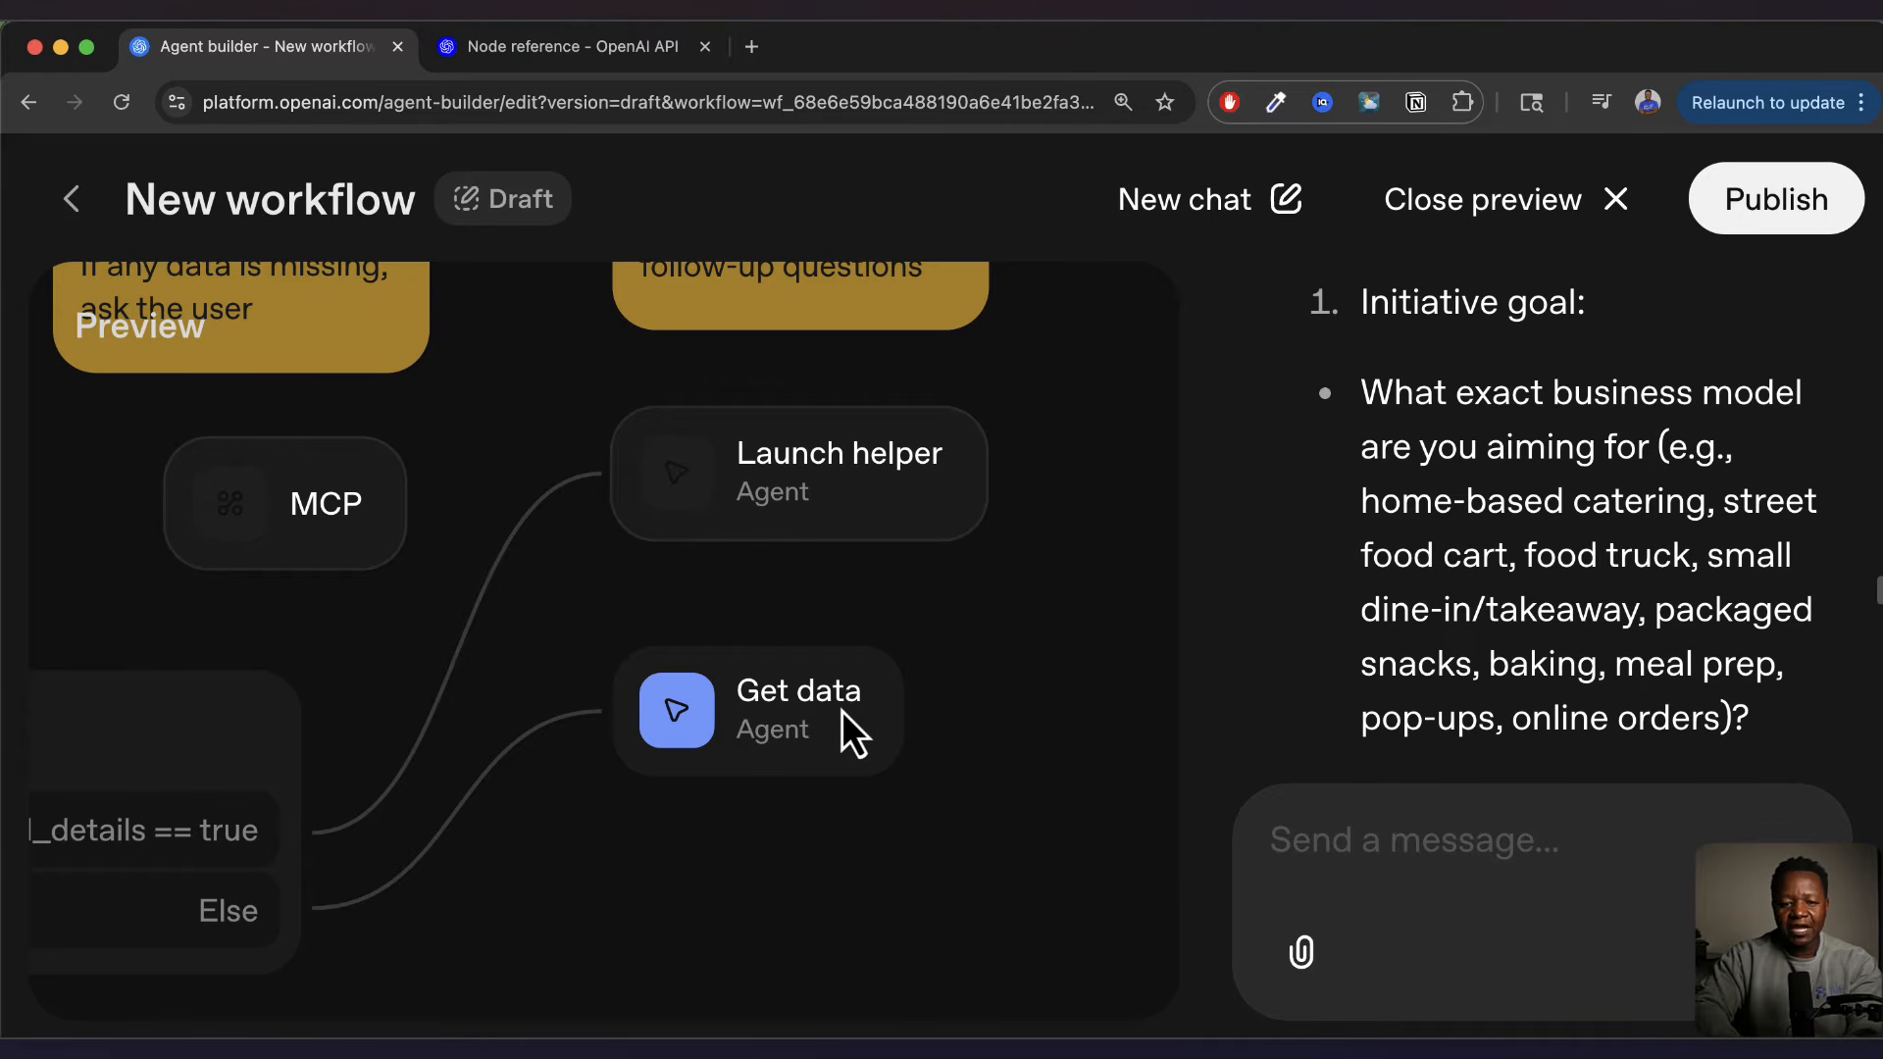
{"action": "scroll", "coordinate": [731, 881], "scroll_direction": "down", "scroll_amount": 1}
{"action": "scroll", "coordinate": [732, 880], "scroll_direction": "up", "scroll_amount": 1}
{"action": "scroll", "coordinate": [731, 881], "scroll_direction": "down", "scroll_amount": 3}
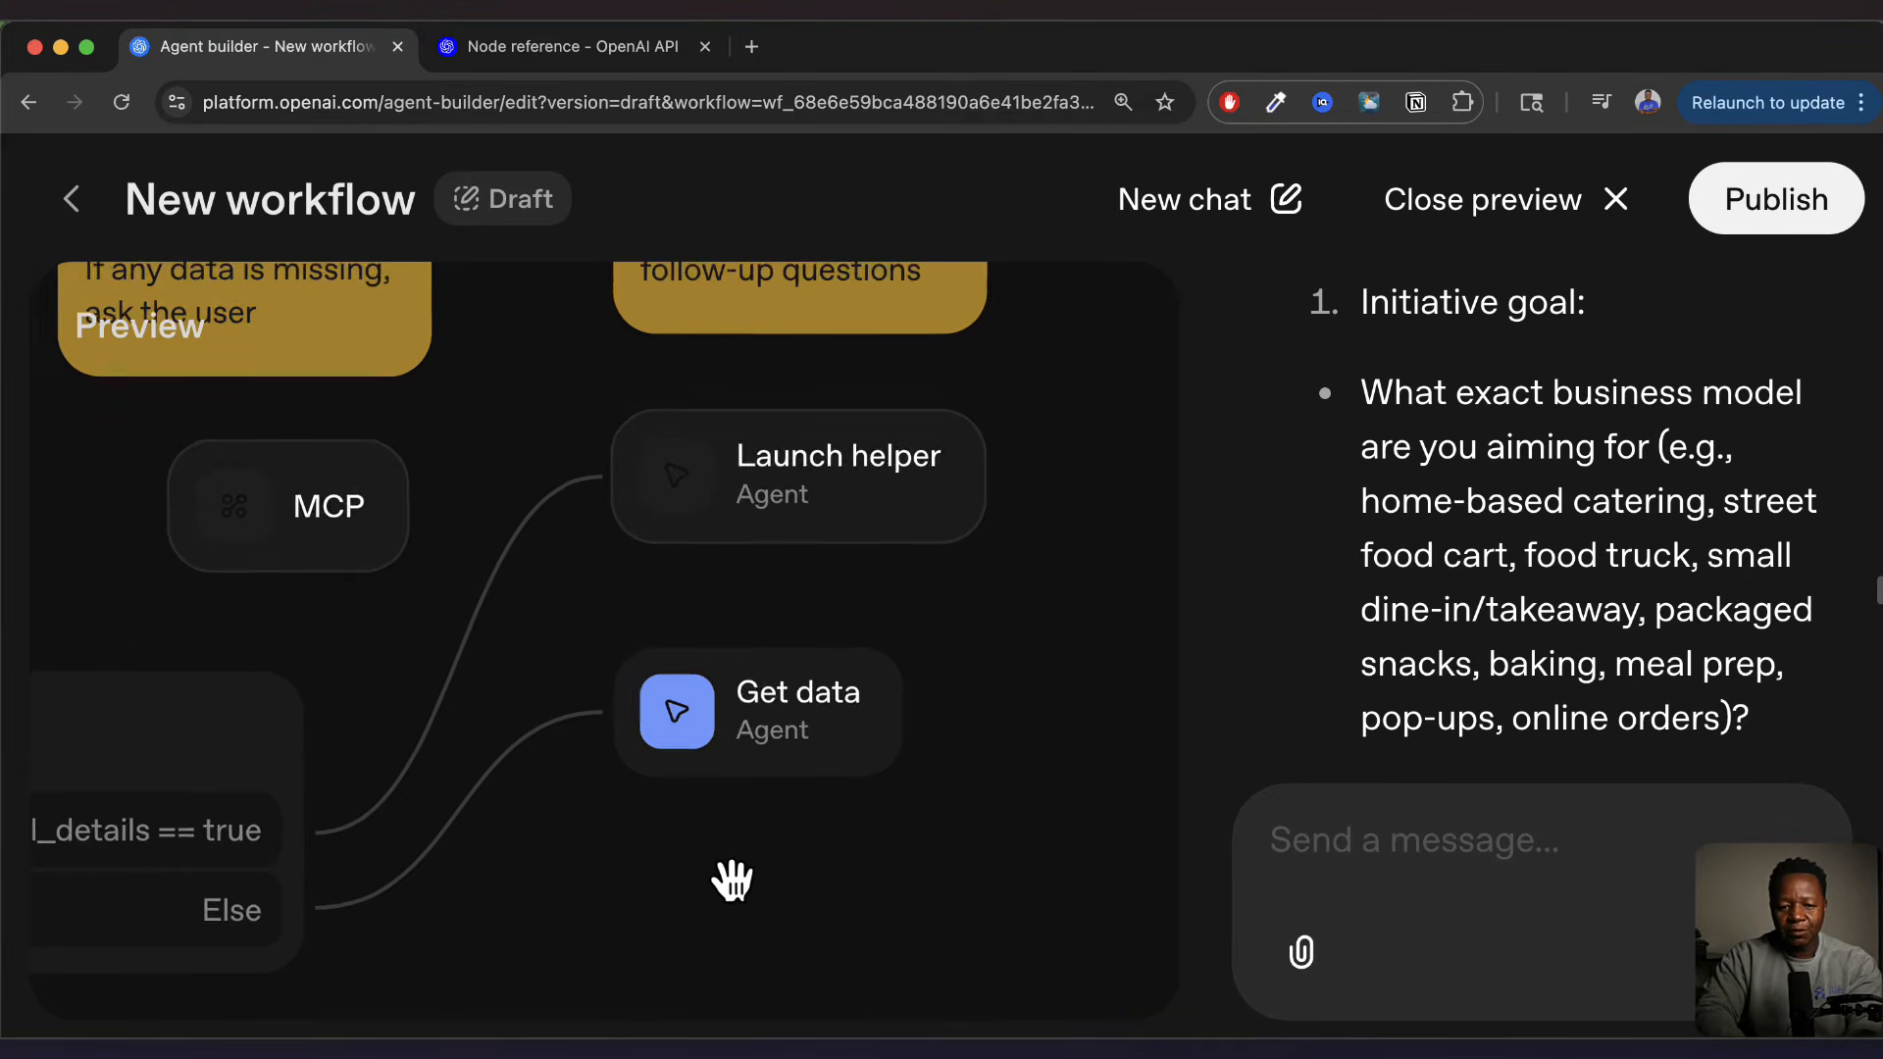
{"action": "left_click_drag", "start_coordinate": [240, 680], "coordinate": [791, 618]}
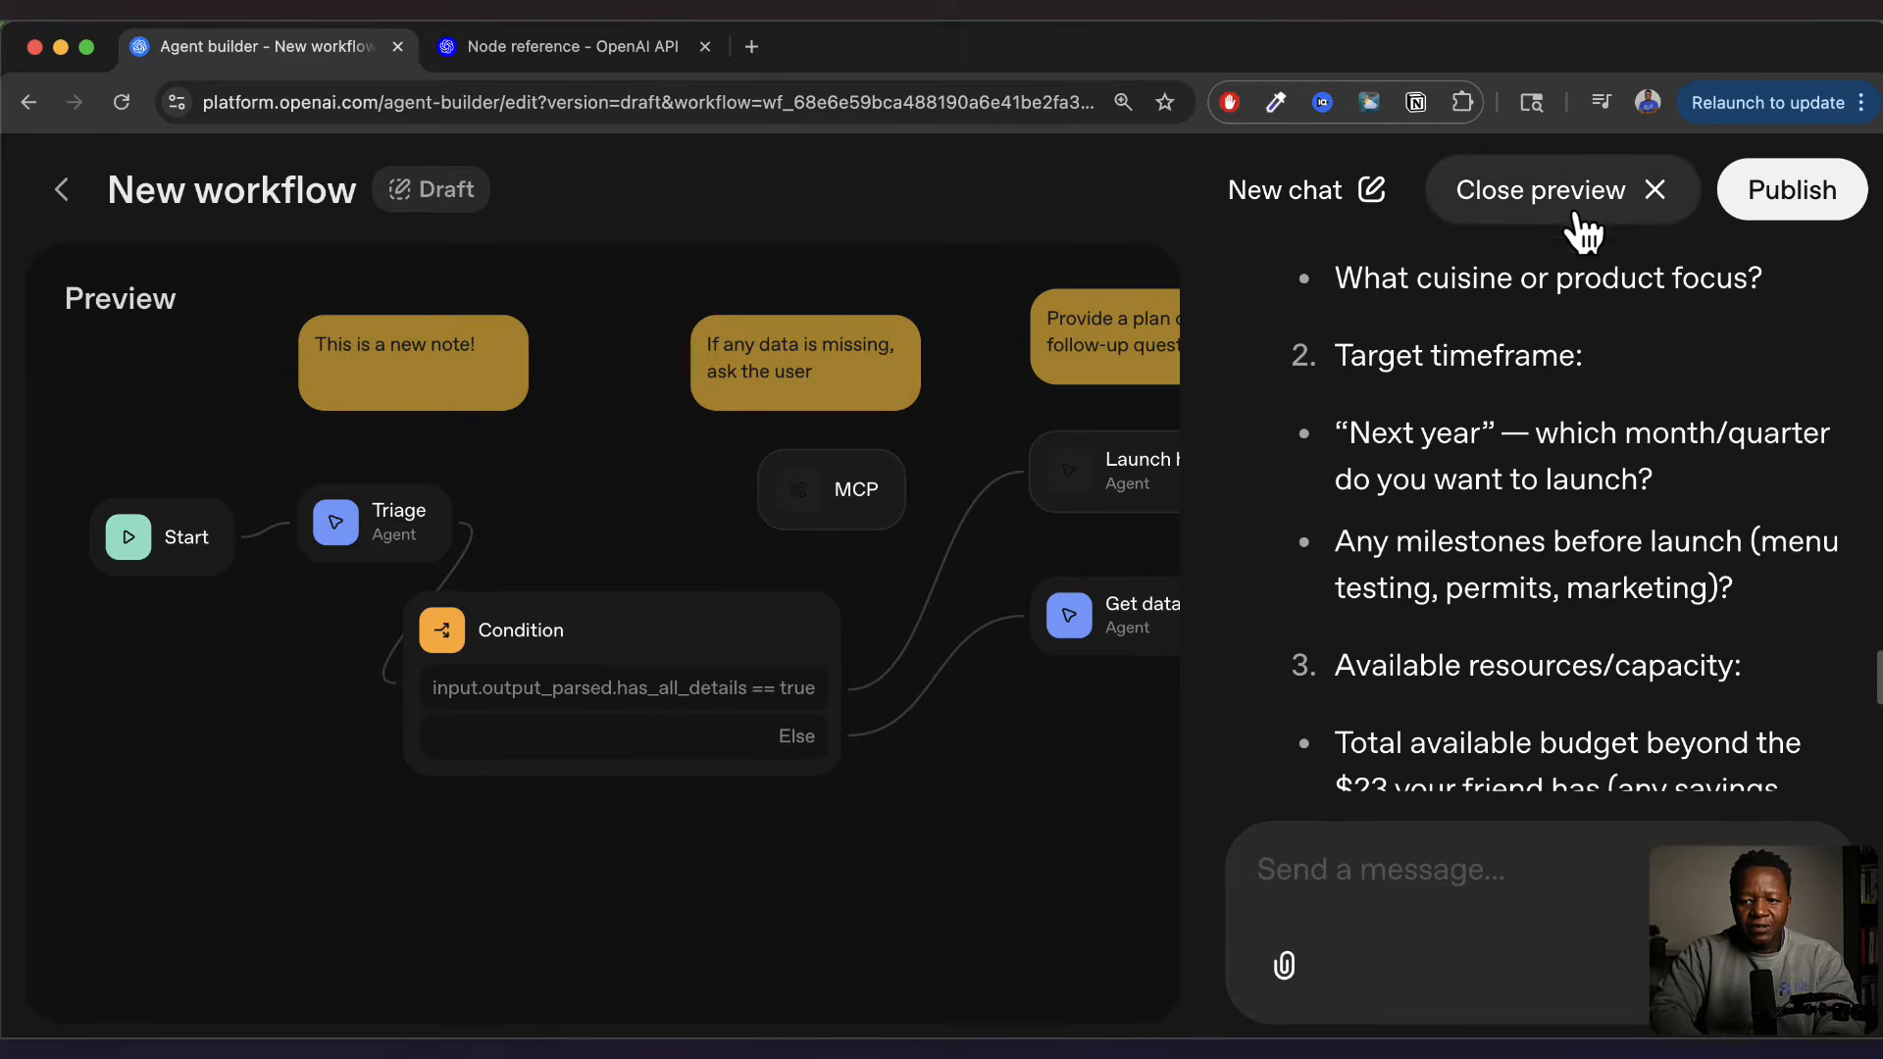
Close the preview and look over the workflow's additional actions, including Evaluate and Code
{"action": "left_click", "coordinate": [1685, 196]}
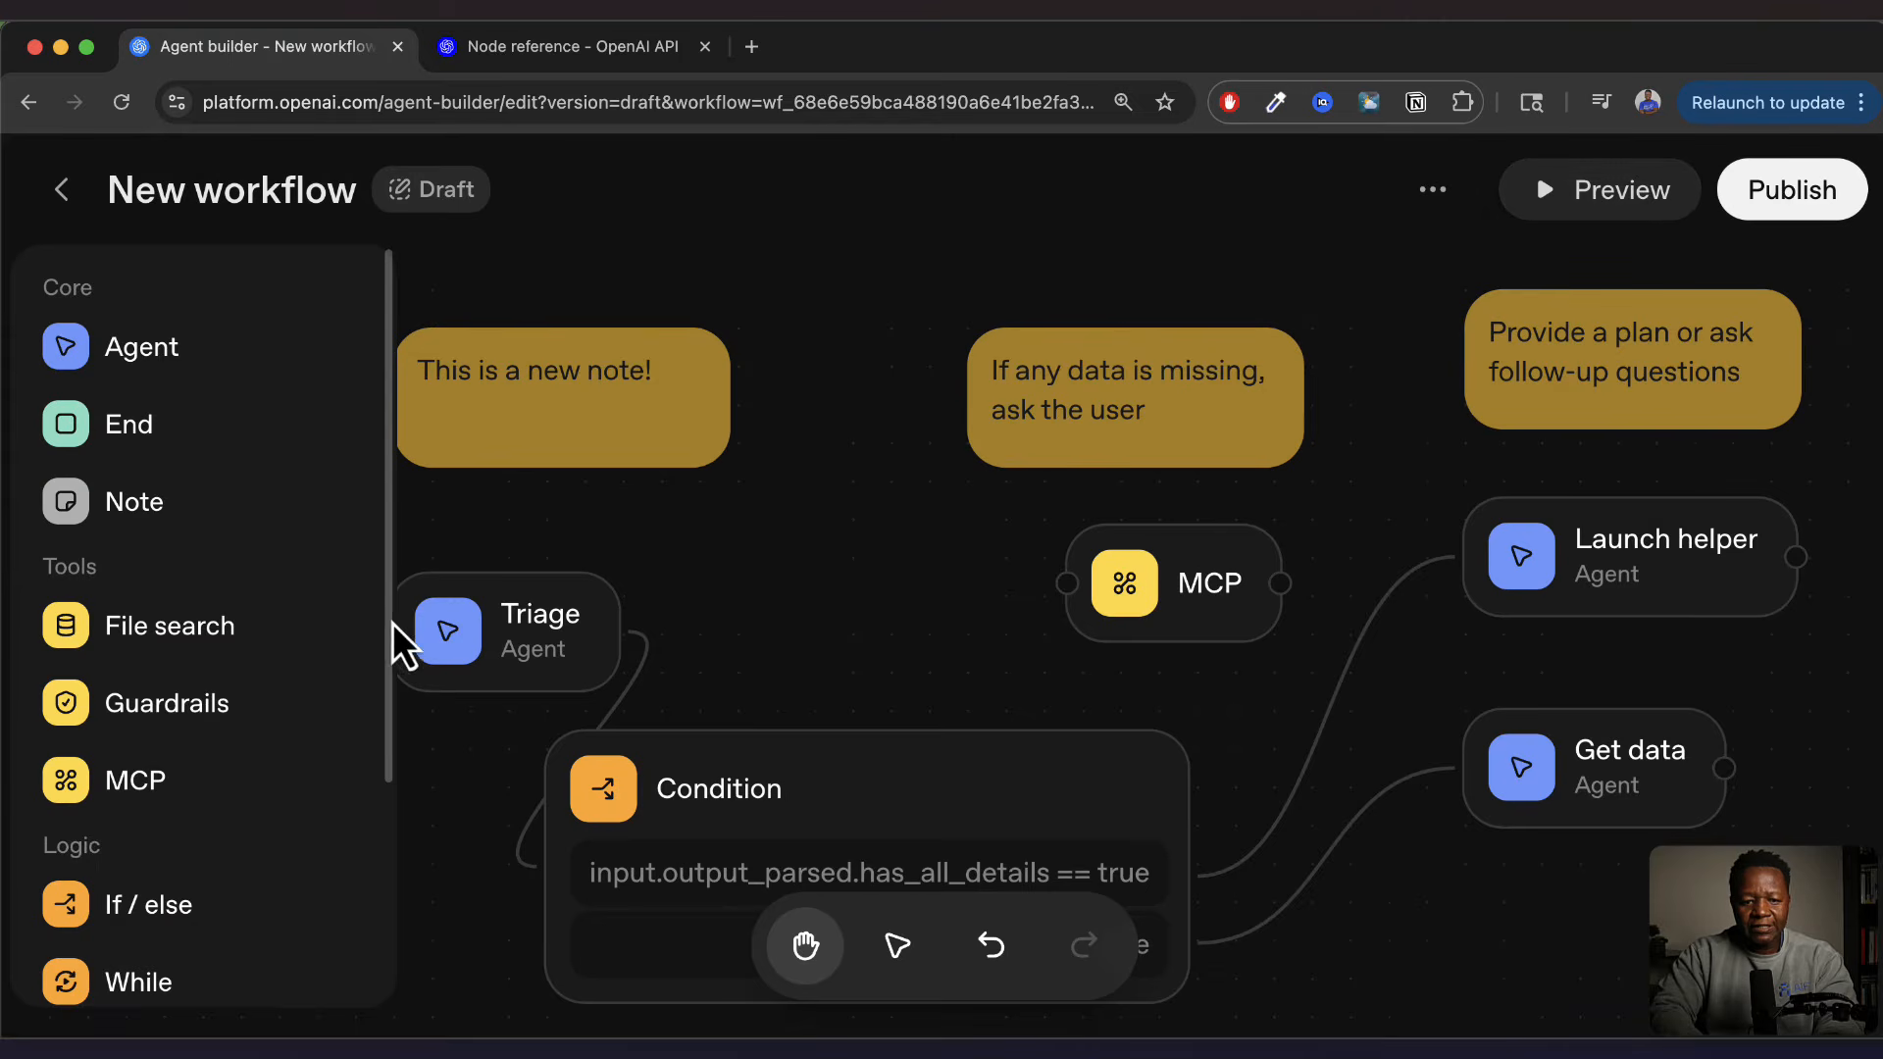
{"action": "left_click", "coordinate": [1435, 191]}
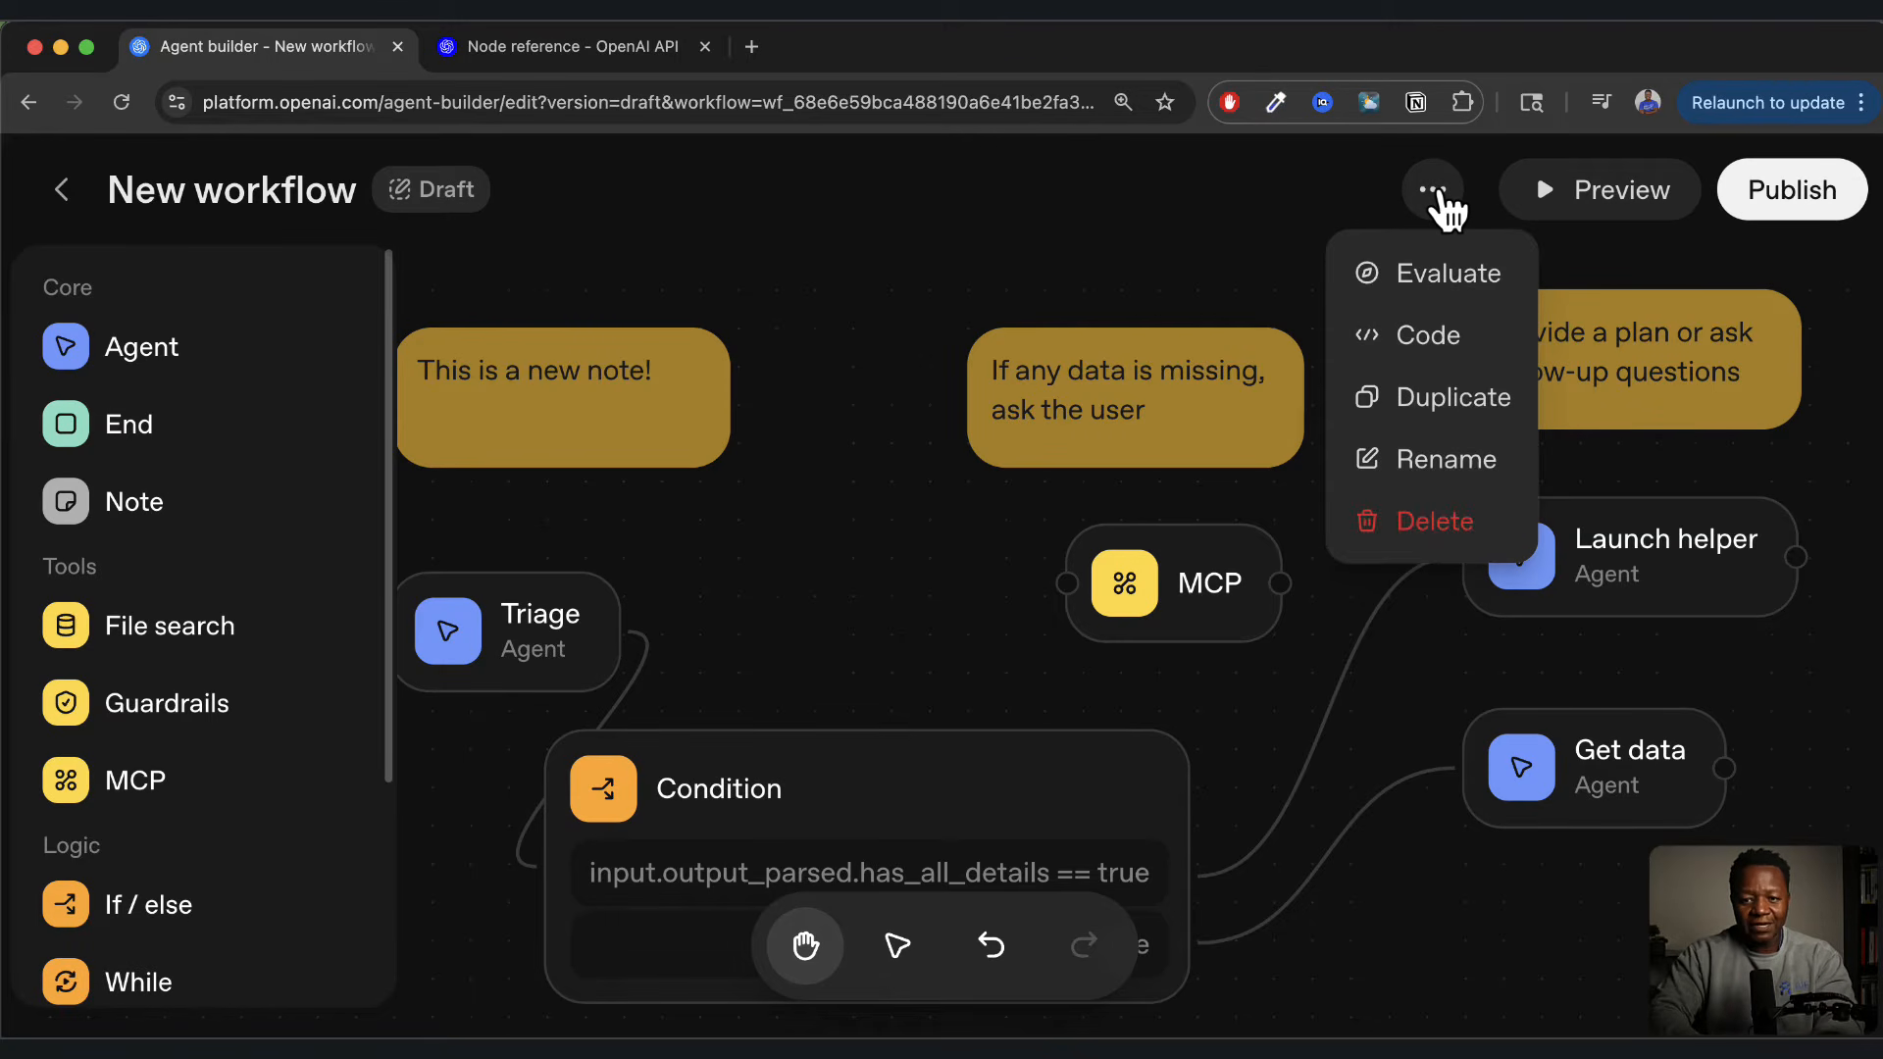
{"action": "left_click", "coordinate": [1303, 185]}
{"action": "key", "text": "super+minus"}
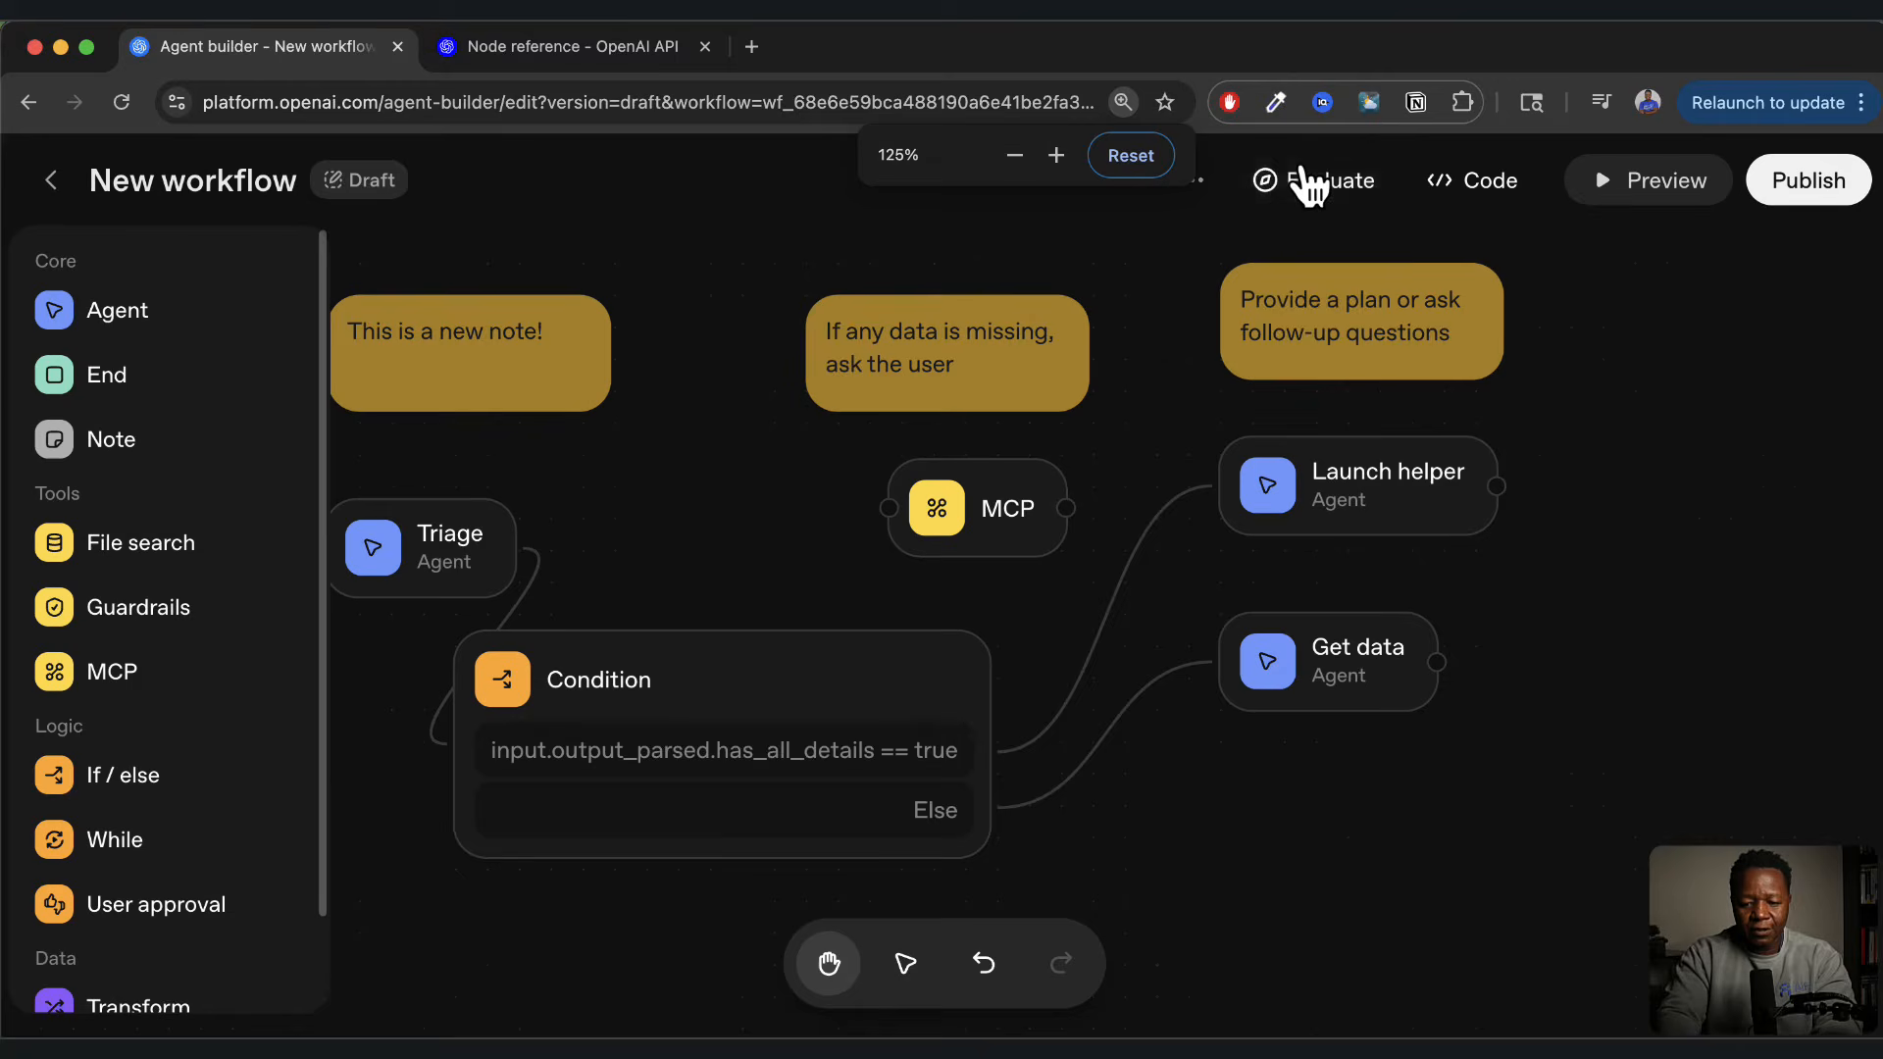
{"action": "key", "text": "super+minus"}
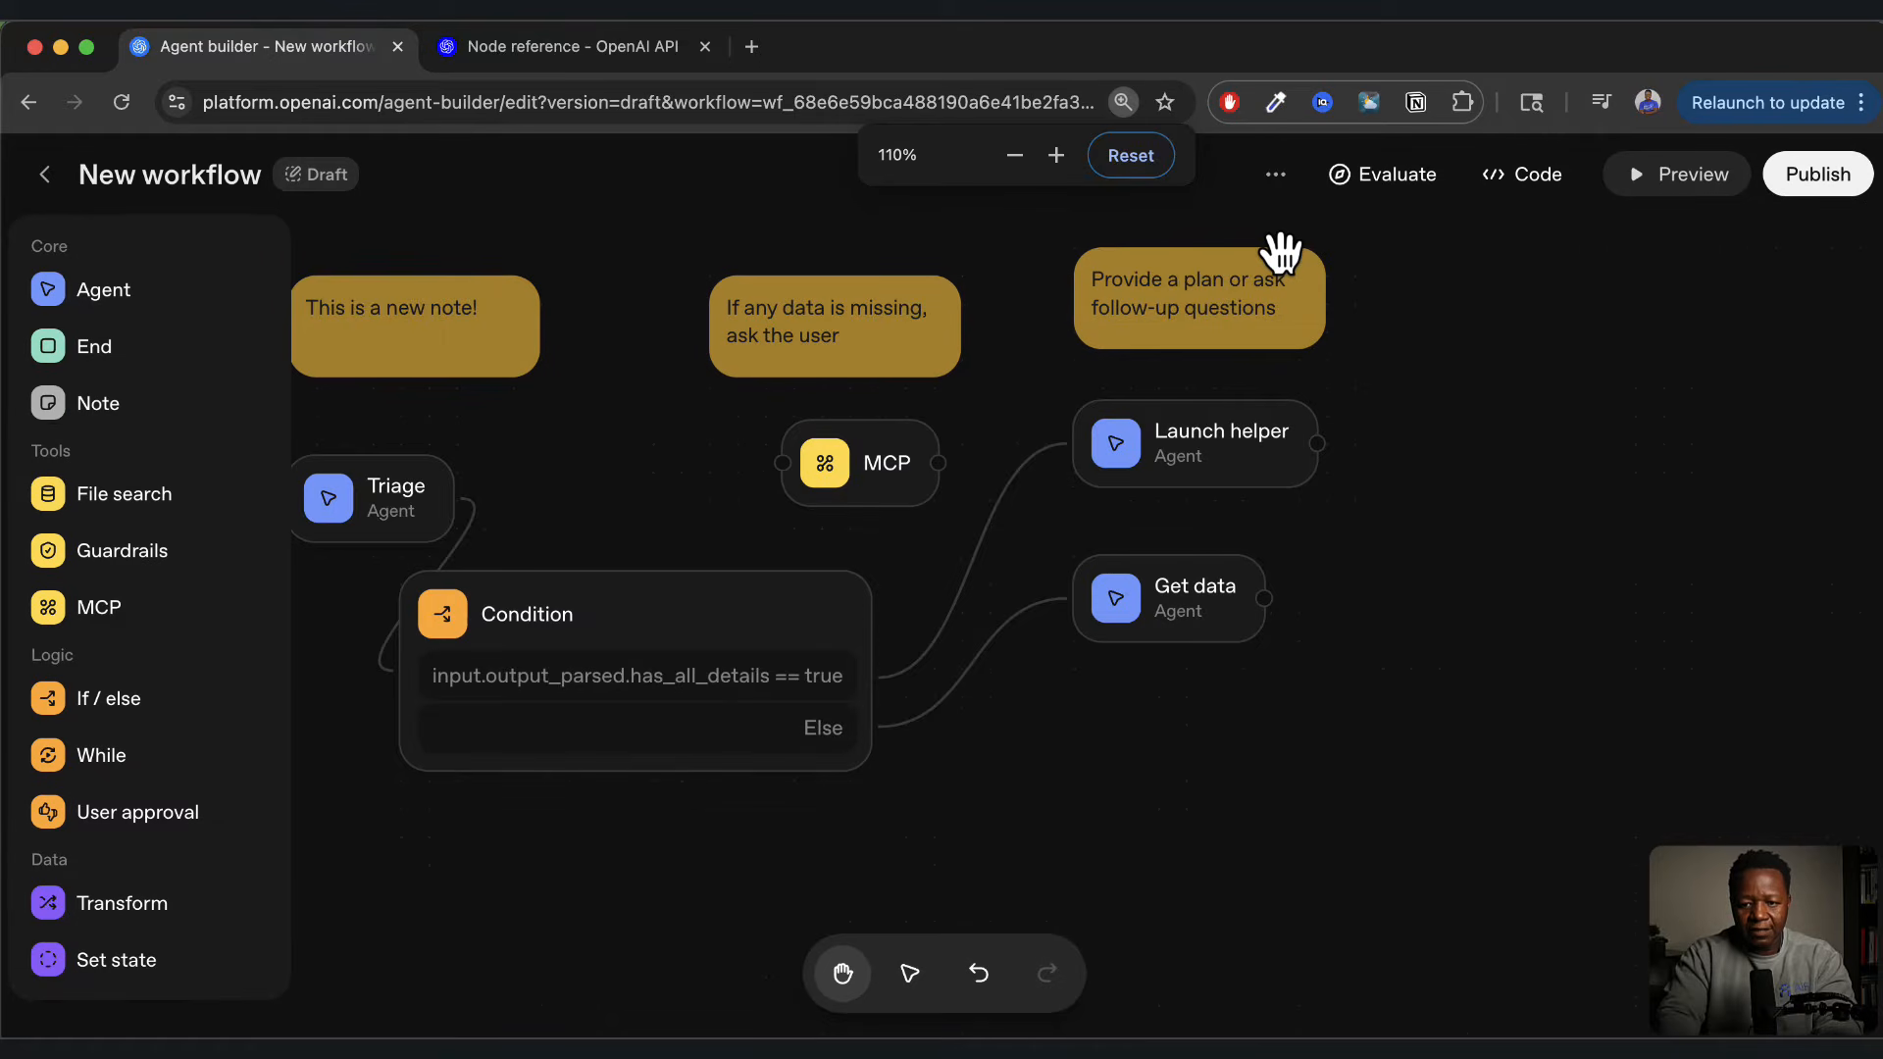
{"action": "key", "text": "super+minus"}
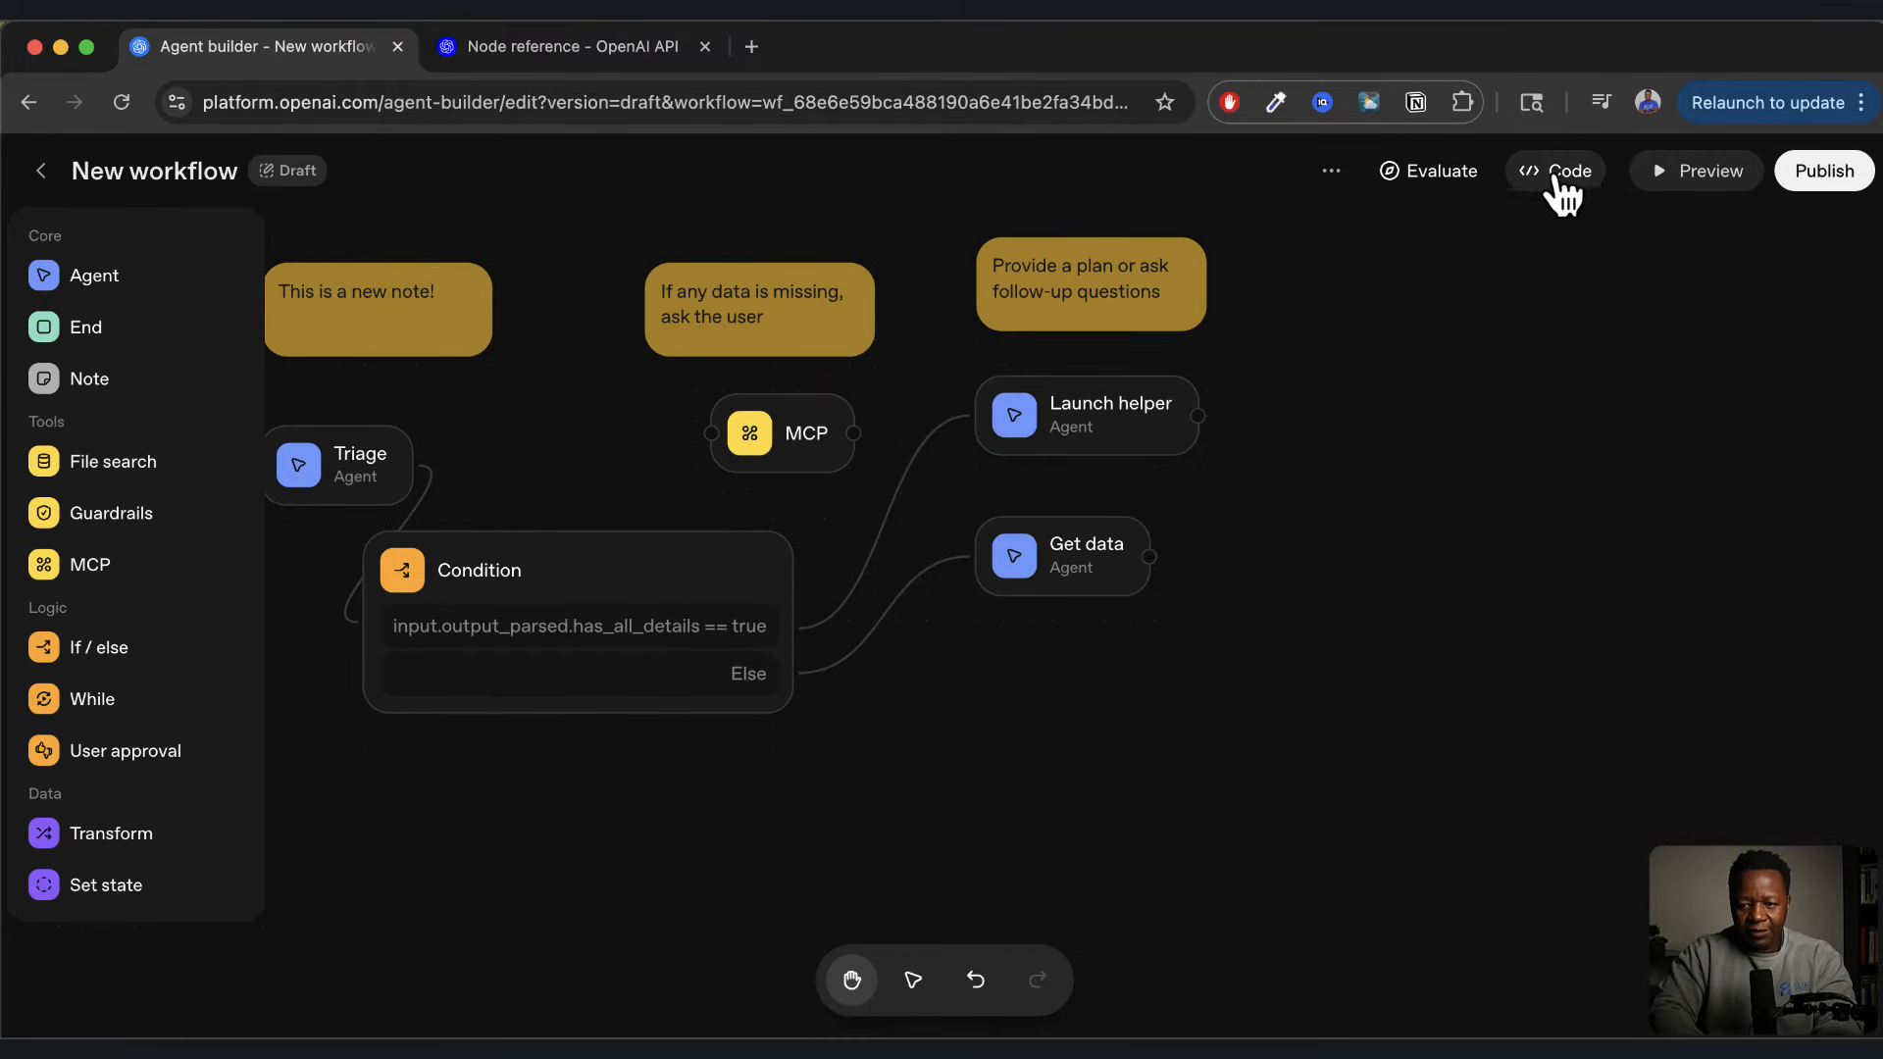
{"action": "key", "text": "super+plus"}
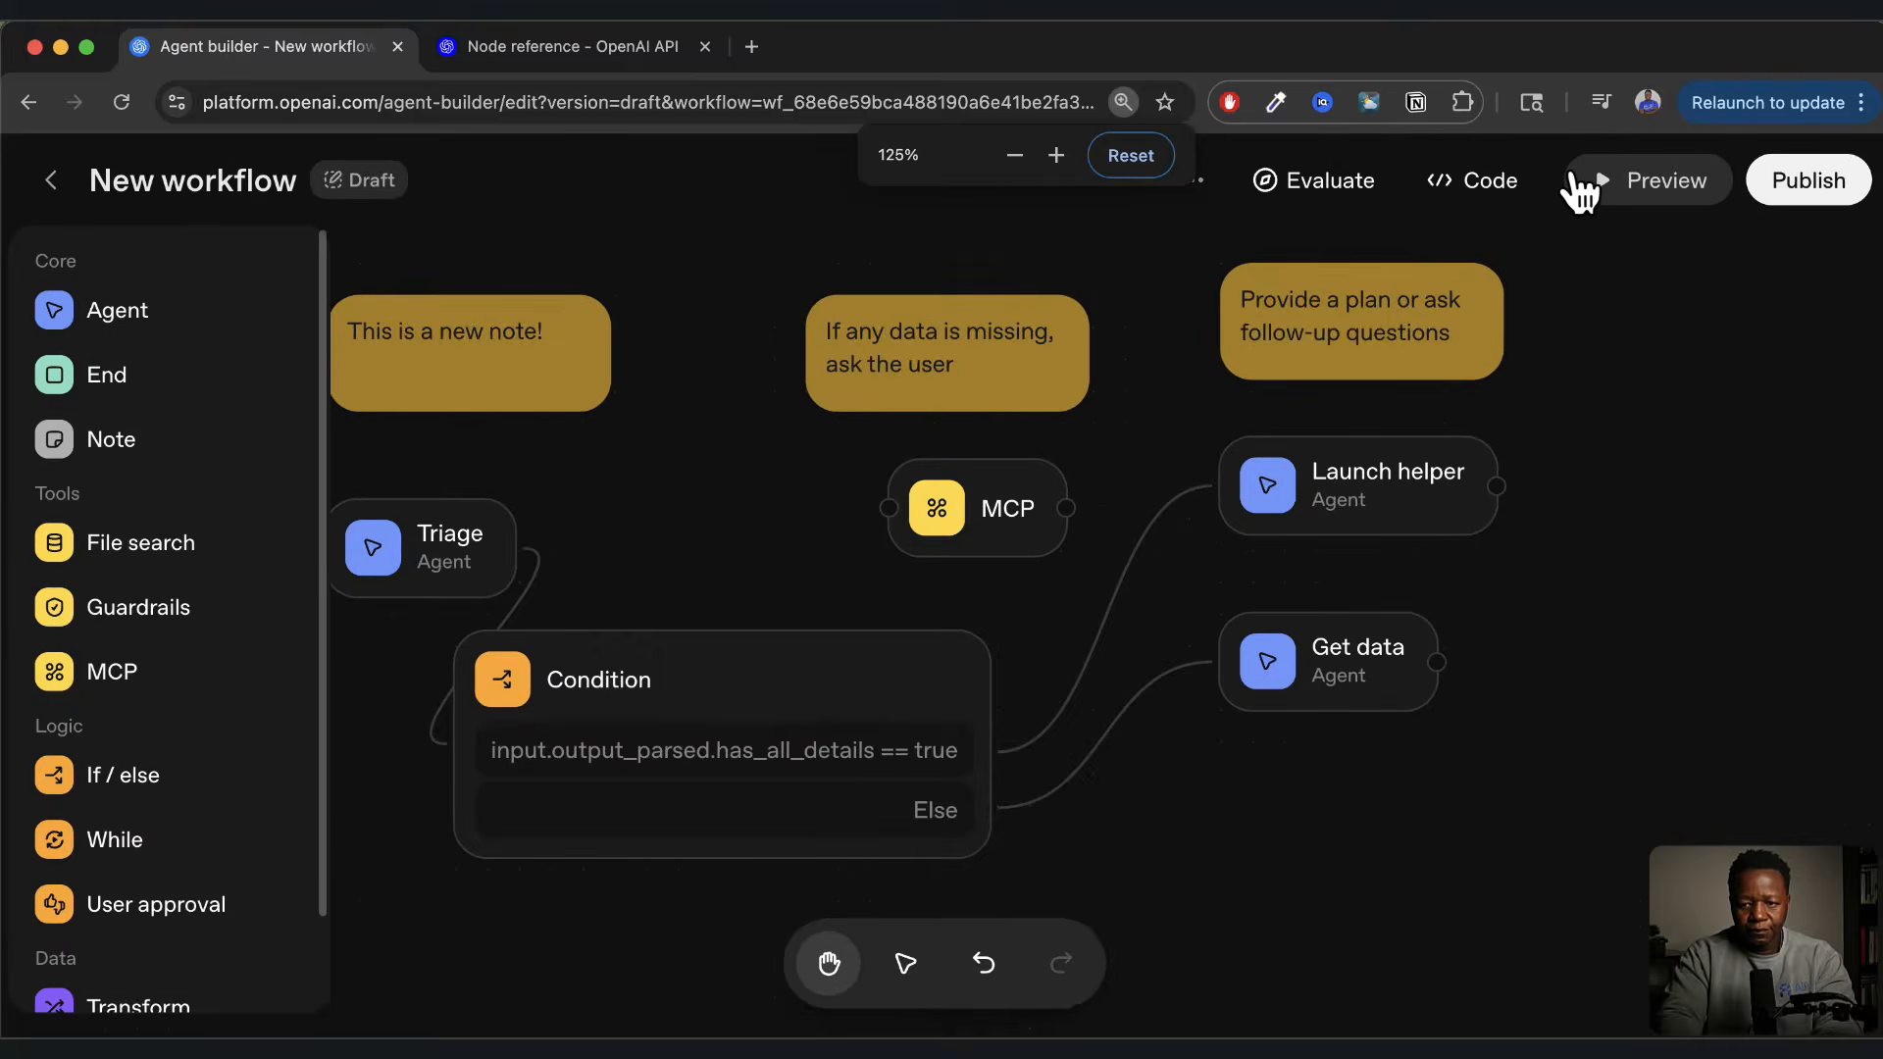
{"action": "key", "text": "super+plus"}
{"action": "key", "text": "super+plus"}
{"action": "key", "text": "super+plus"}
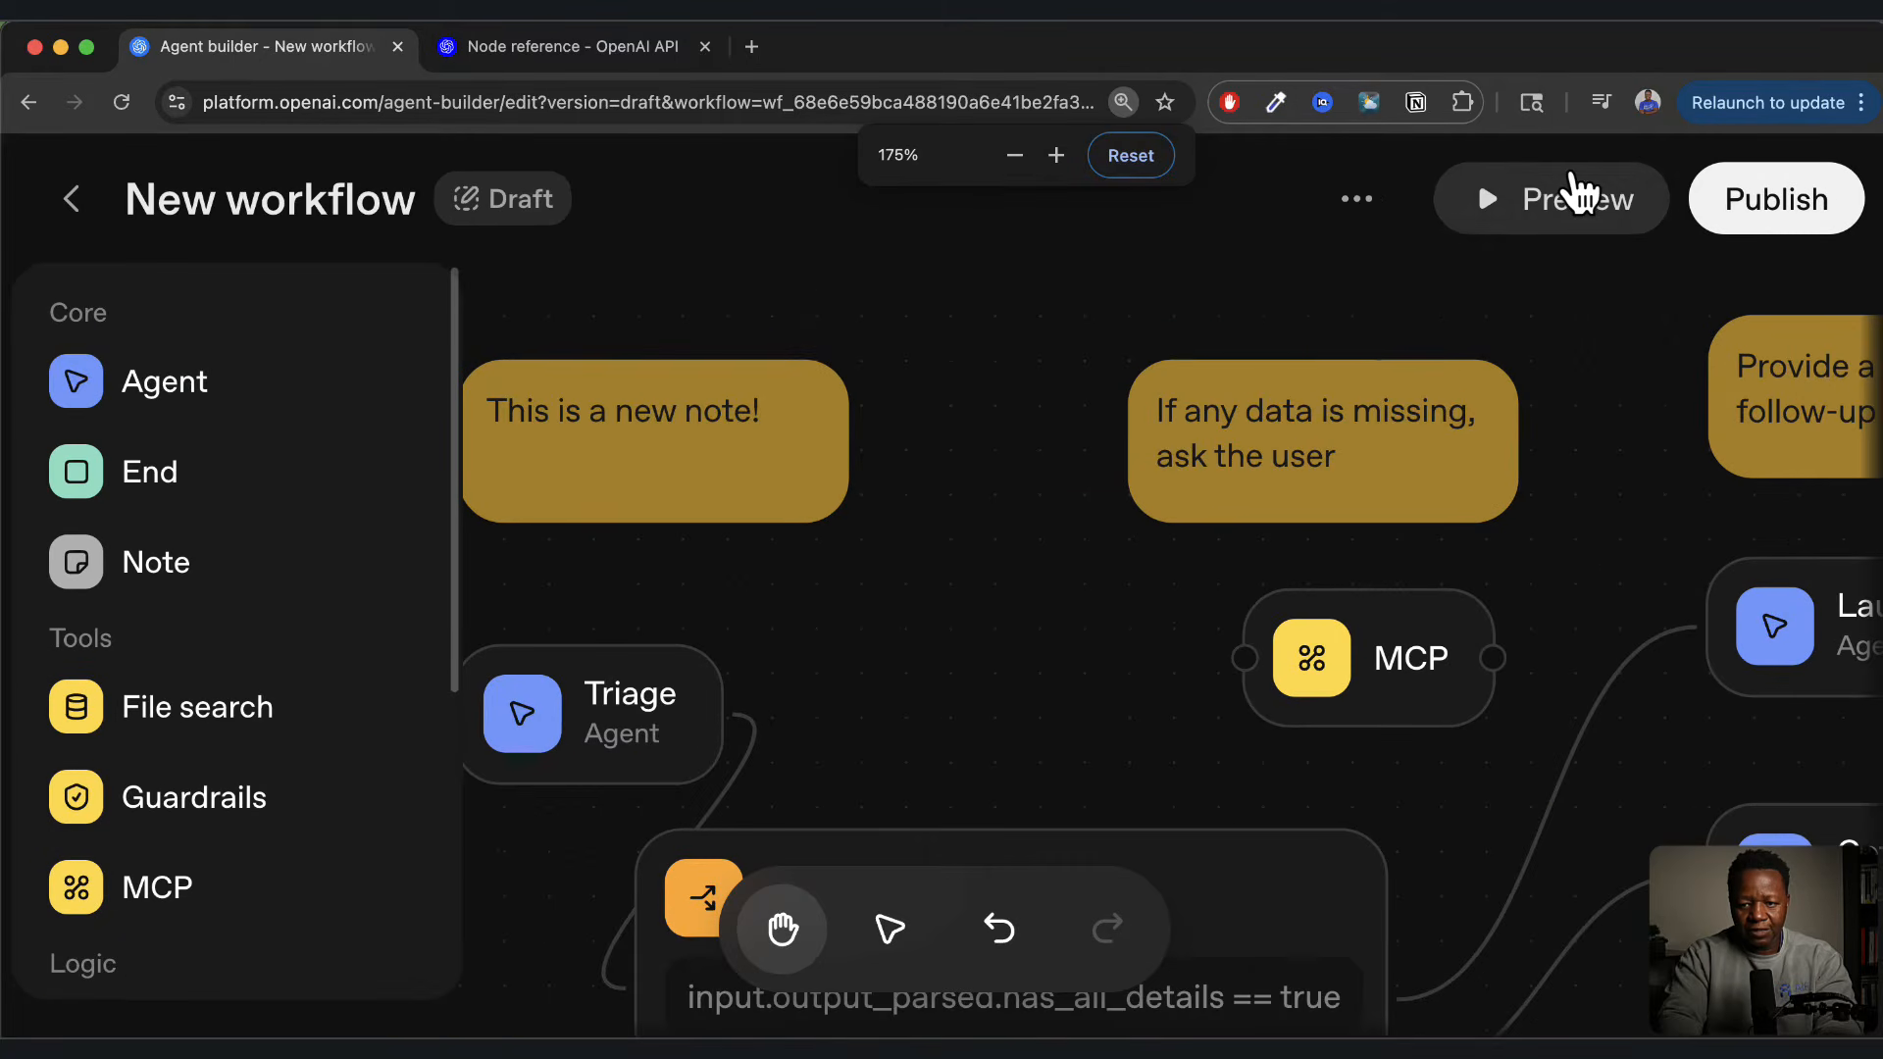
Open the workflow's code export and show its Agents SDK version
{"action": "left_click", "coordinate": [1359, 206]}
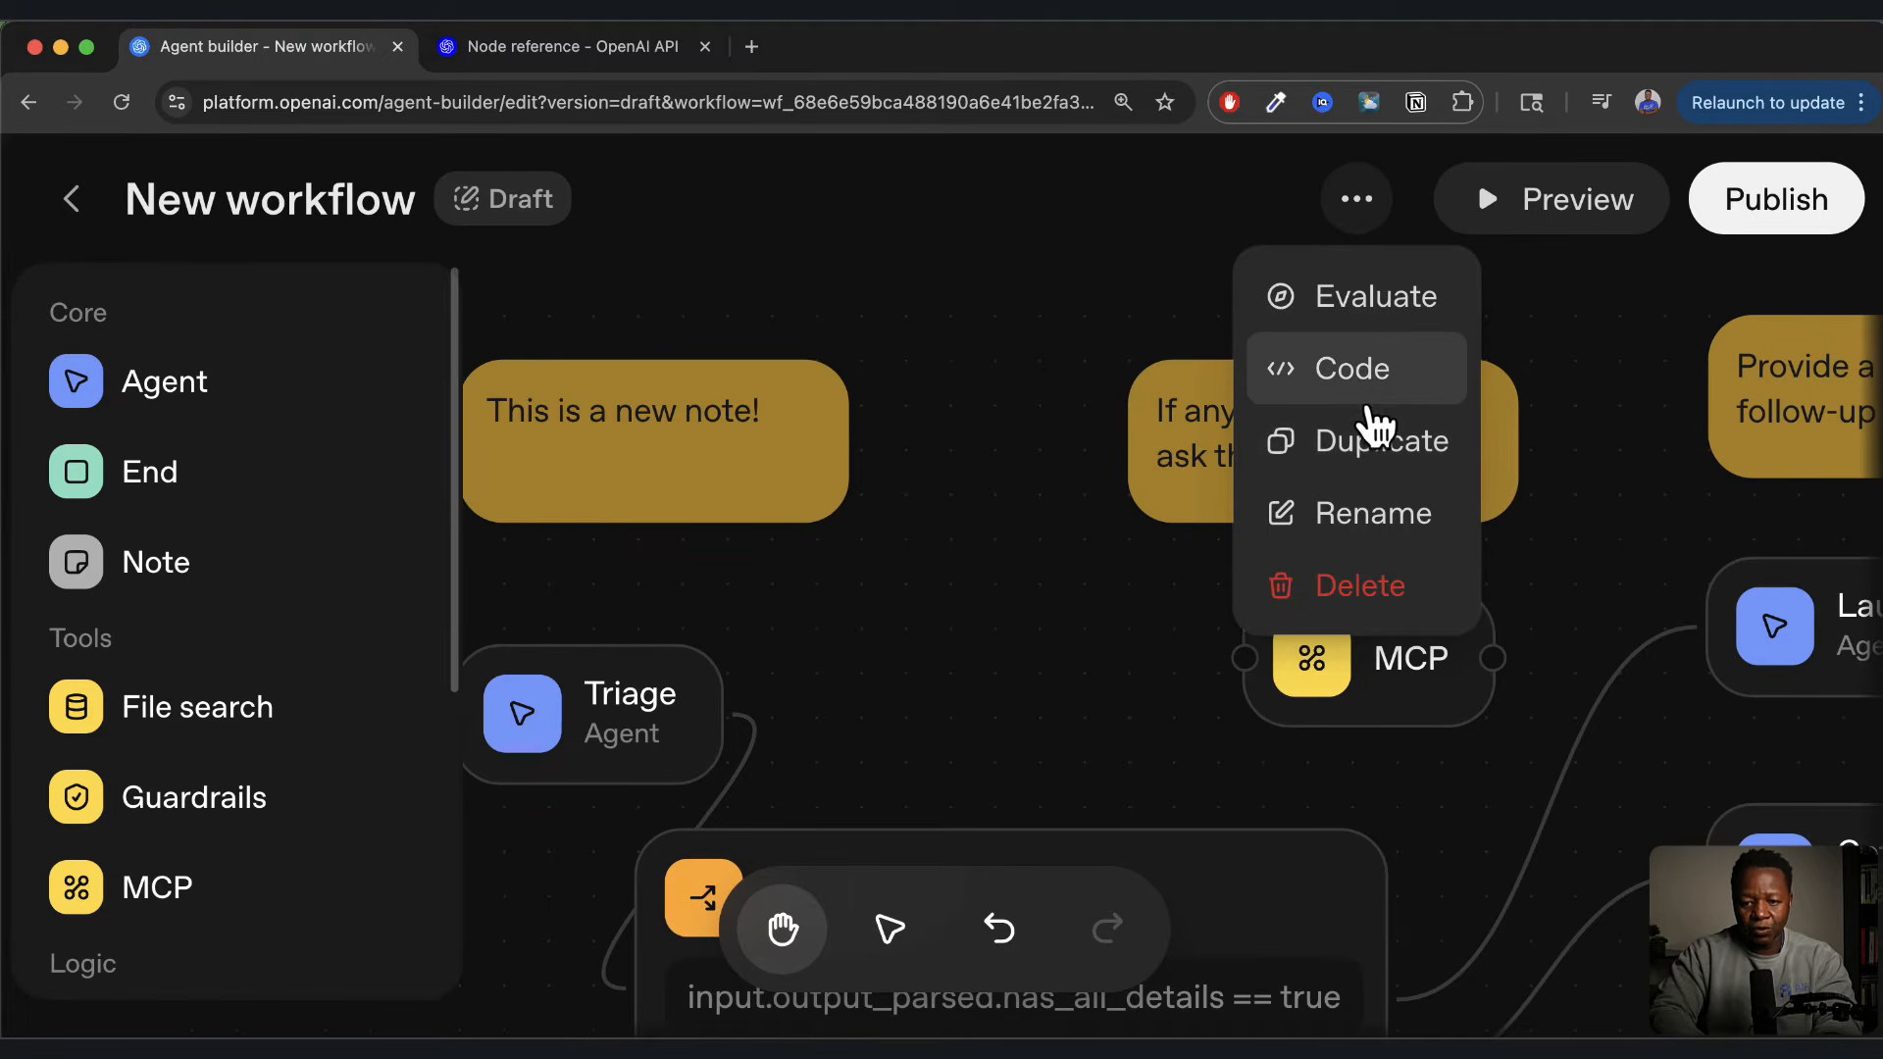
{"action": "left_click", "coordinate": [1357, 377]}
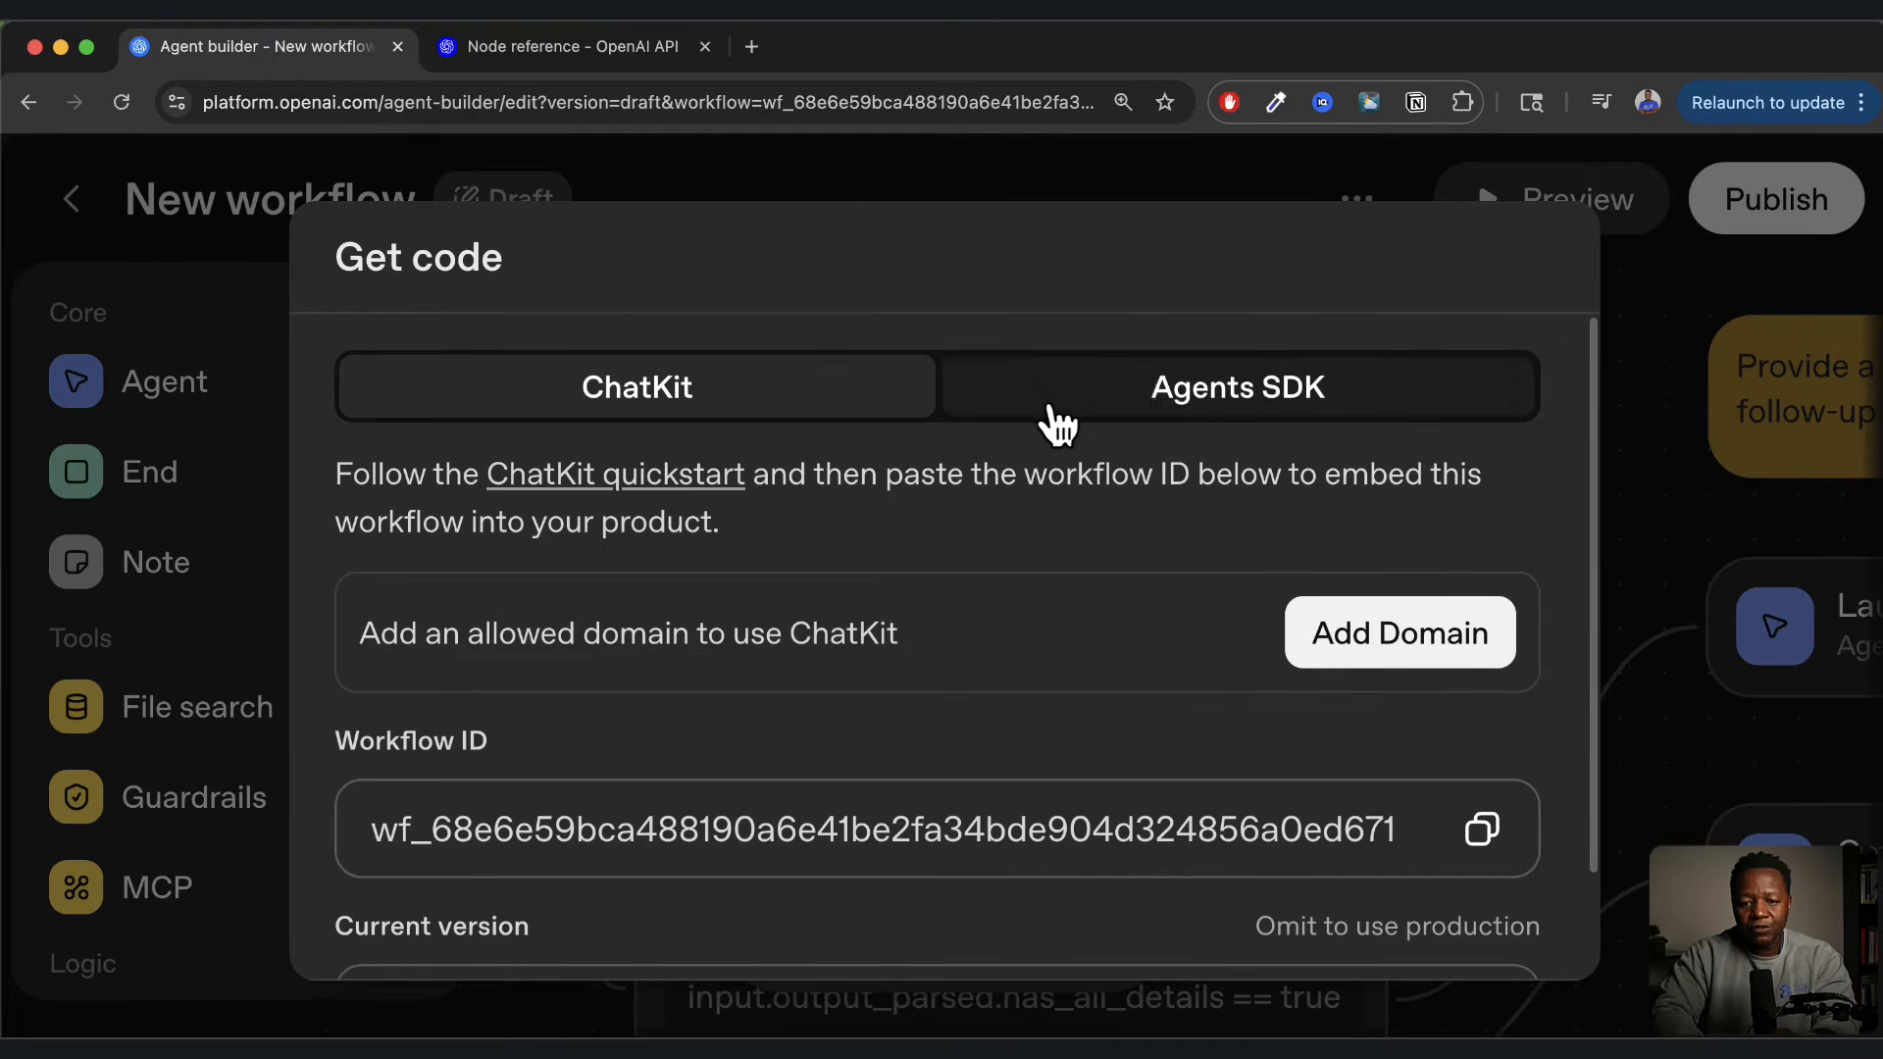
{"action": "left_click", "coordinate": [1165, 407]}
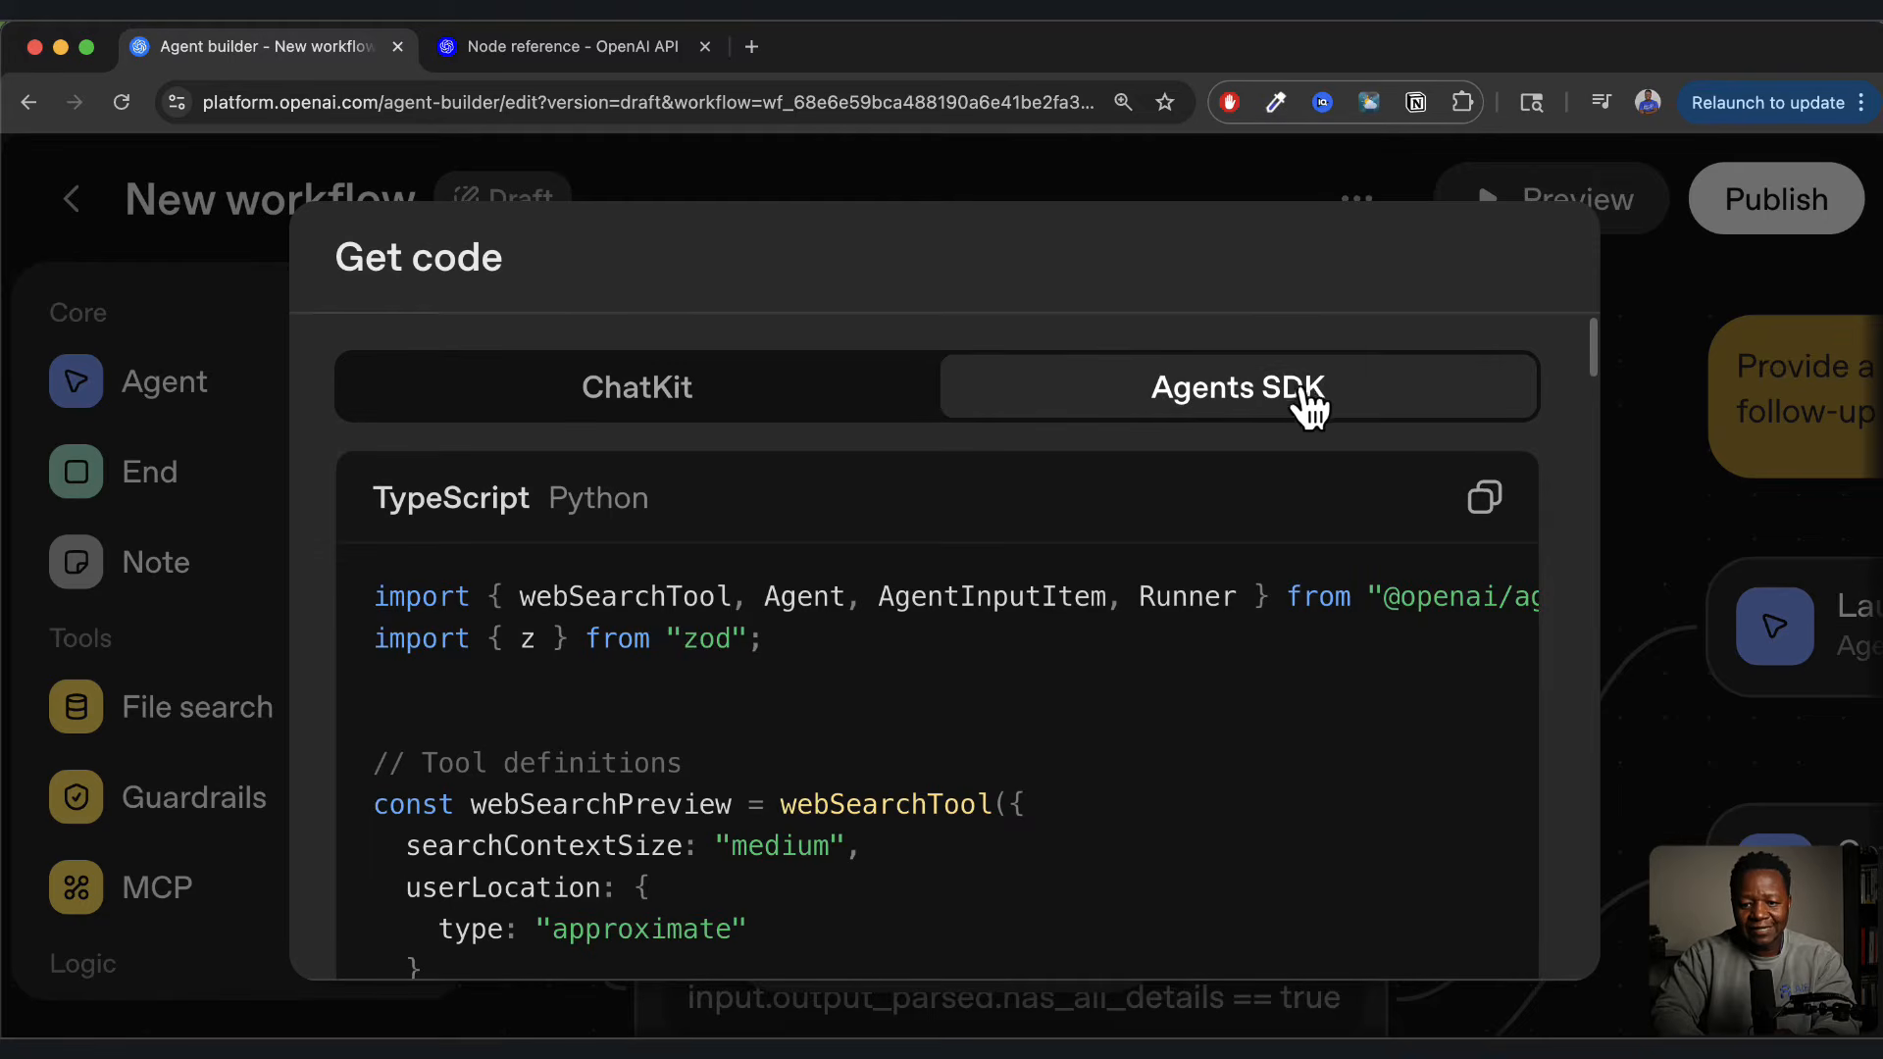
Examine the TypeScript code, from the web search tool and TriageSchema through the Triage agent's instructions and model settings to the Launch helper agent
{"action": "scroll", "coordinate": [1092, 722], "scroll_direction": "down", "scroll_amount": 2}
{"action": "scroll", "coordinate": [1093, 722], "scroll_direction": "up", "scroll_amount": 1}
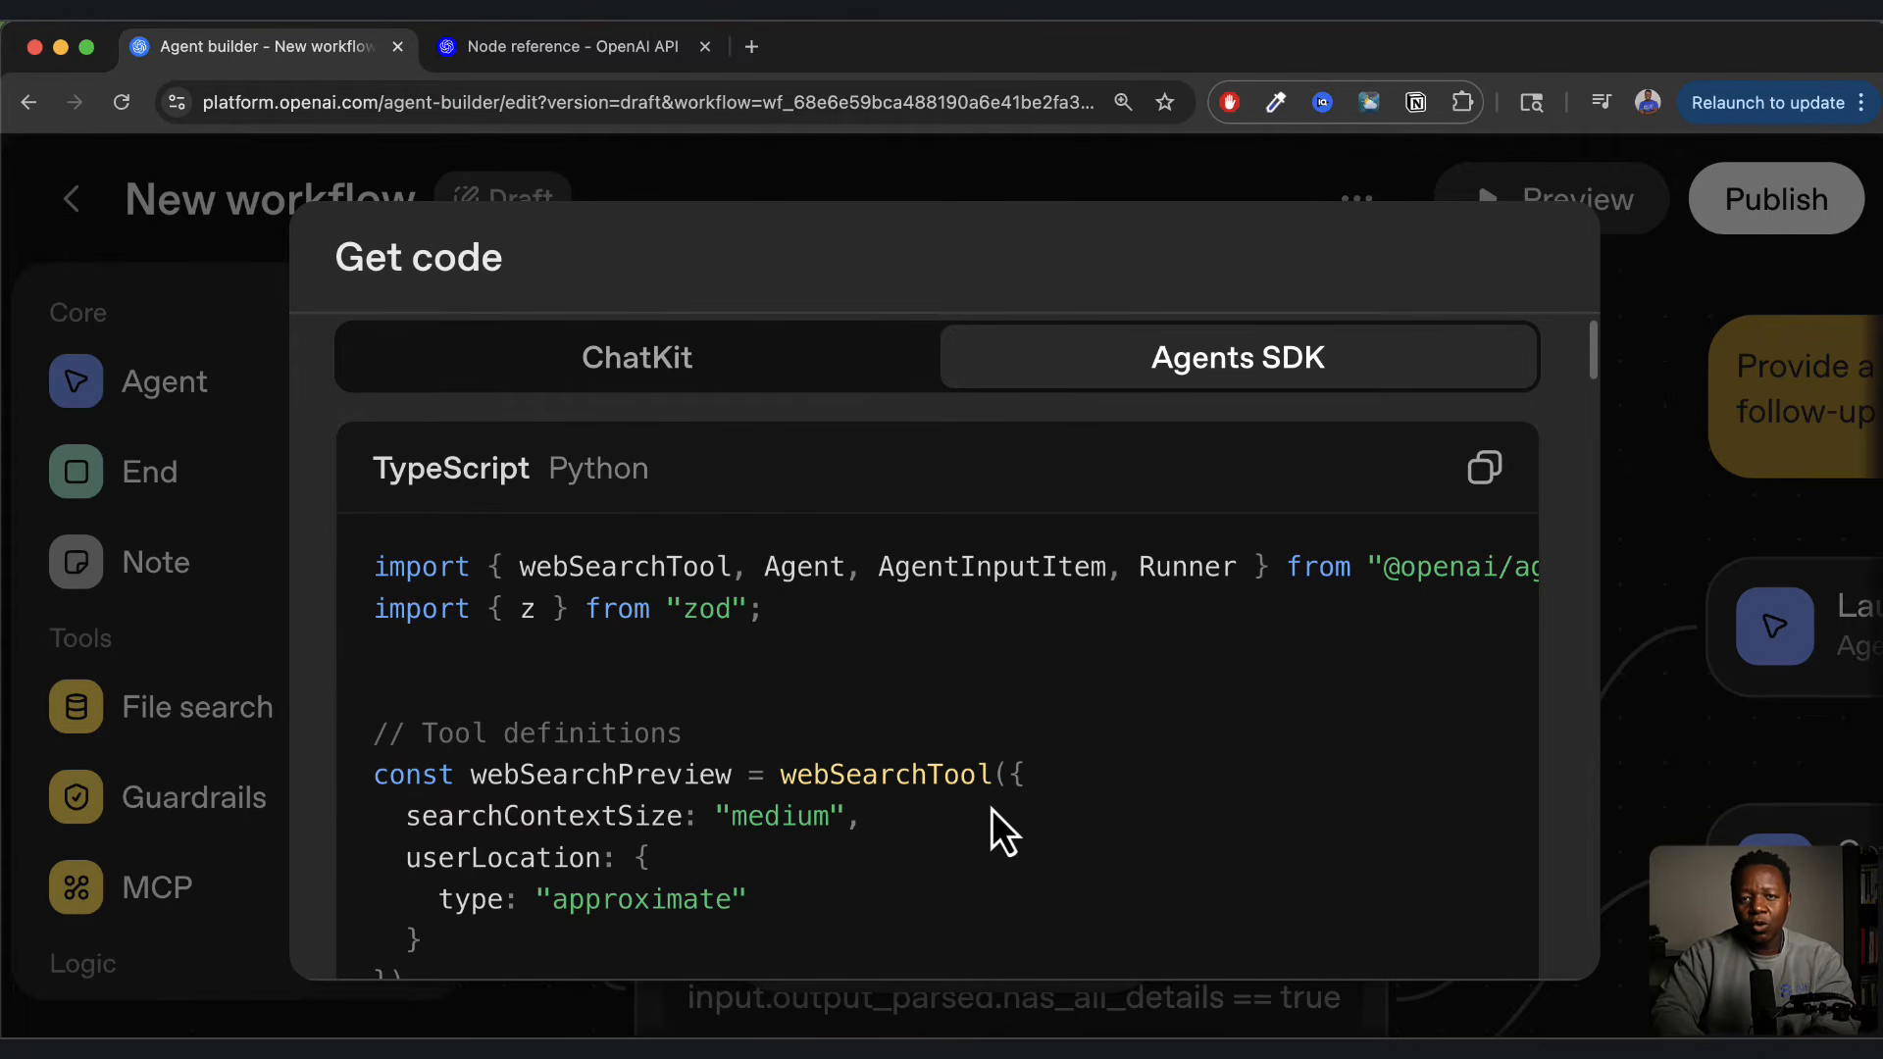
{"action": "scroll", "coordinate": [958, 780], "scroll_direction": "up", "scroll_amount": 1}
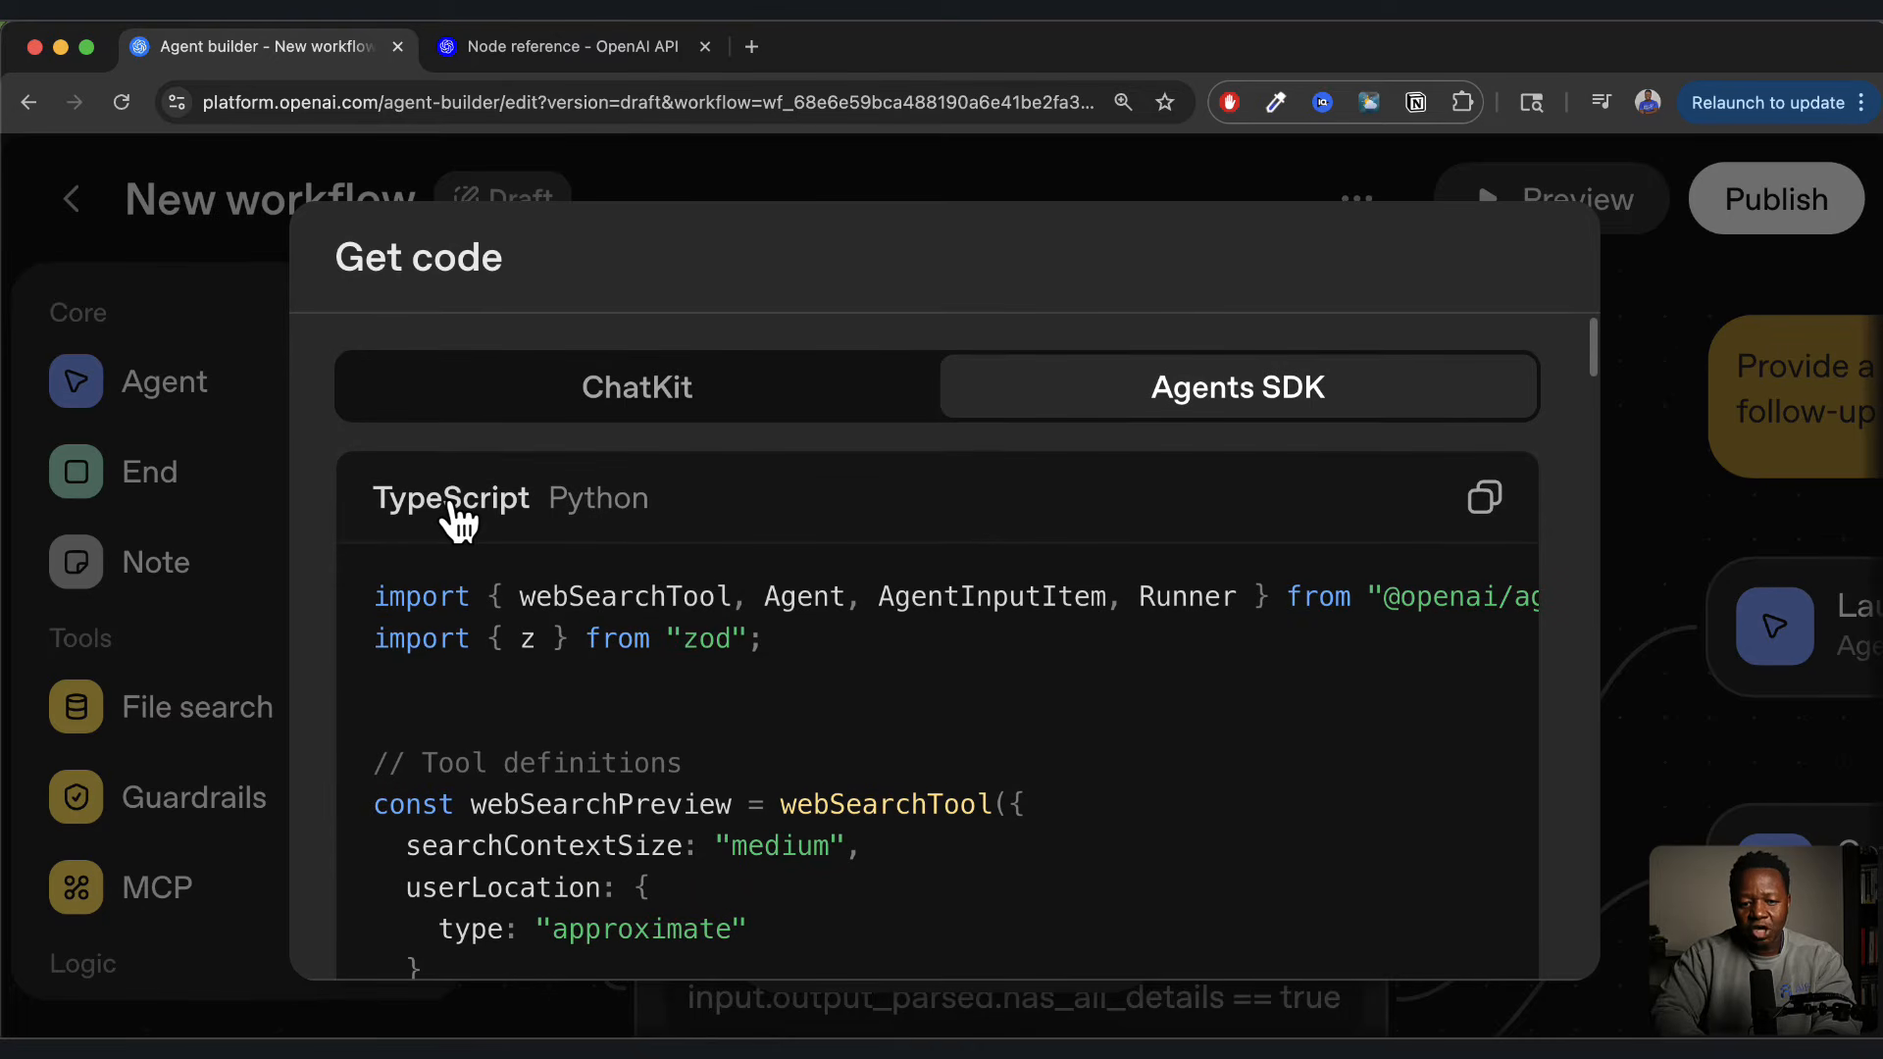
{"action": "scroll", "coordinate": [541, 716], "scroll_direction": "down", "scroll_amount": 10}
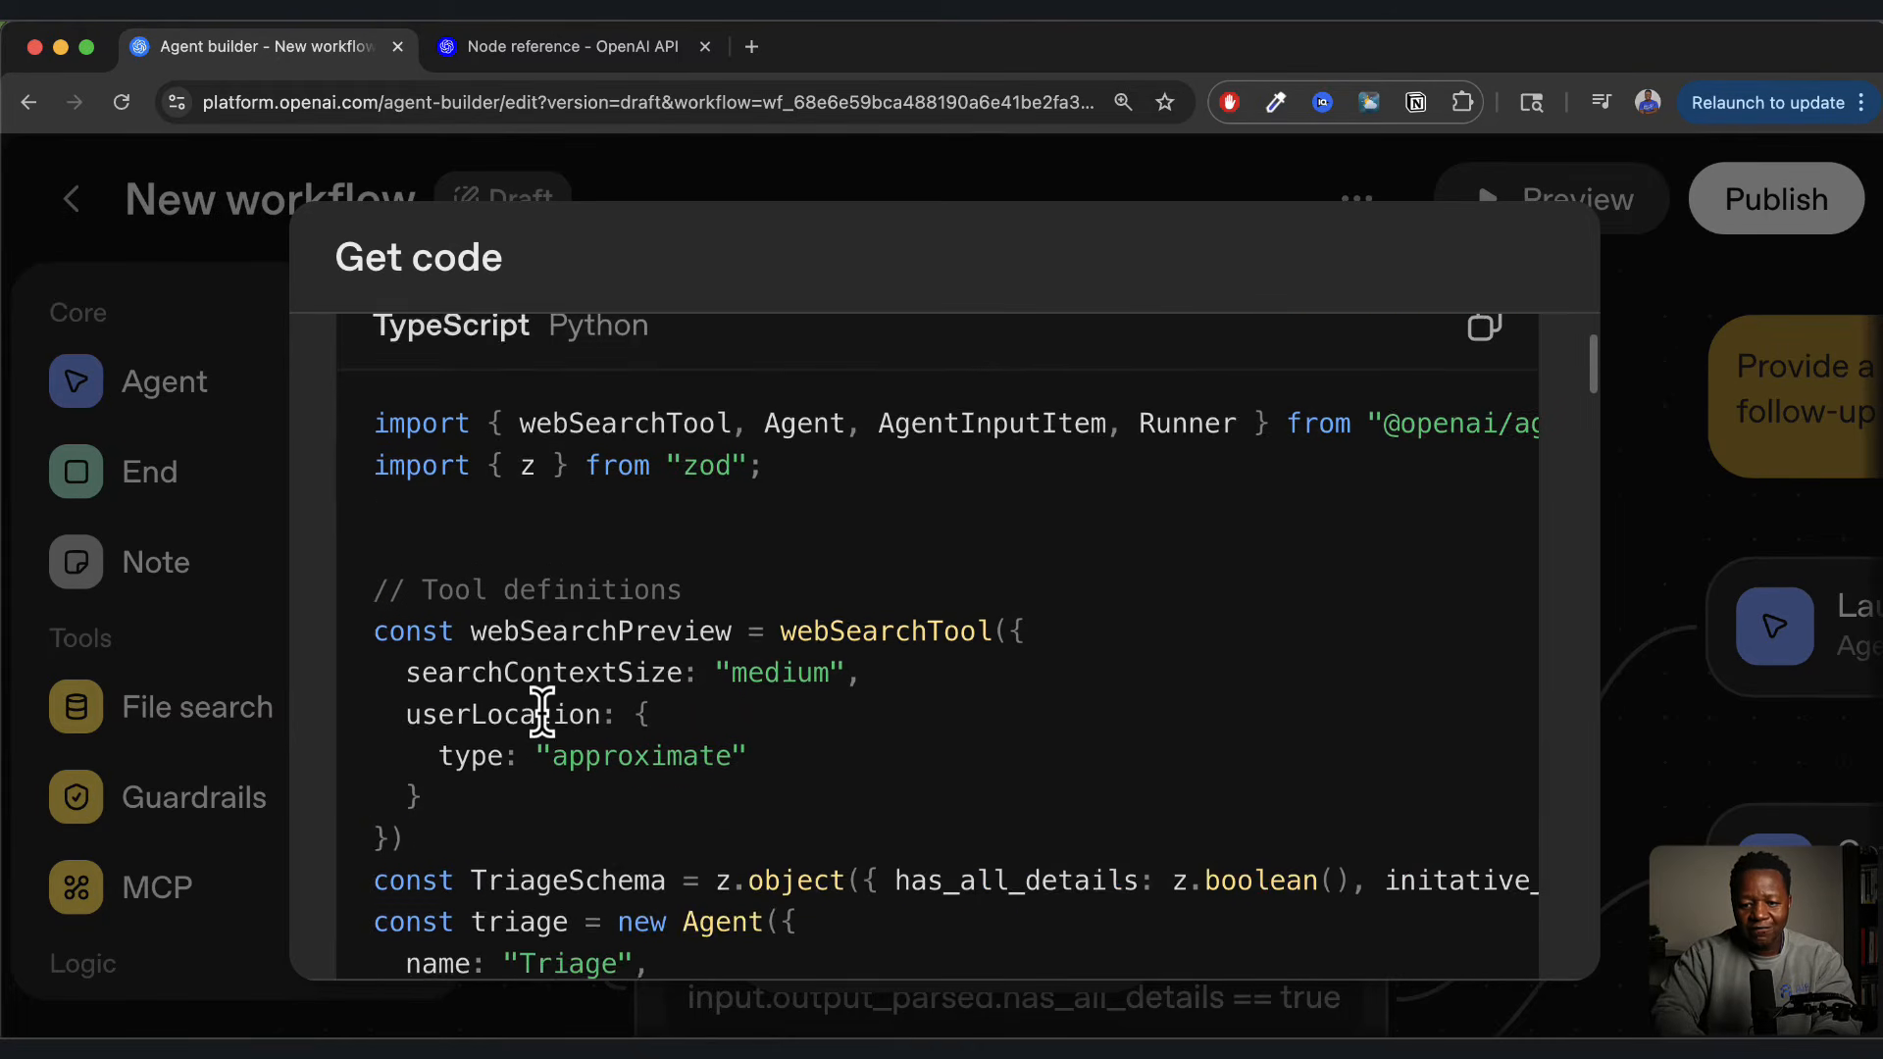
{"action": "scroll", "coordinate": [543, 716], "scroll_direction": "down", "scroll_amount": 4}
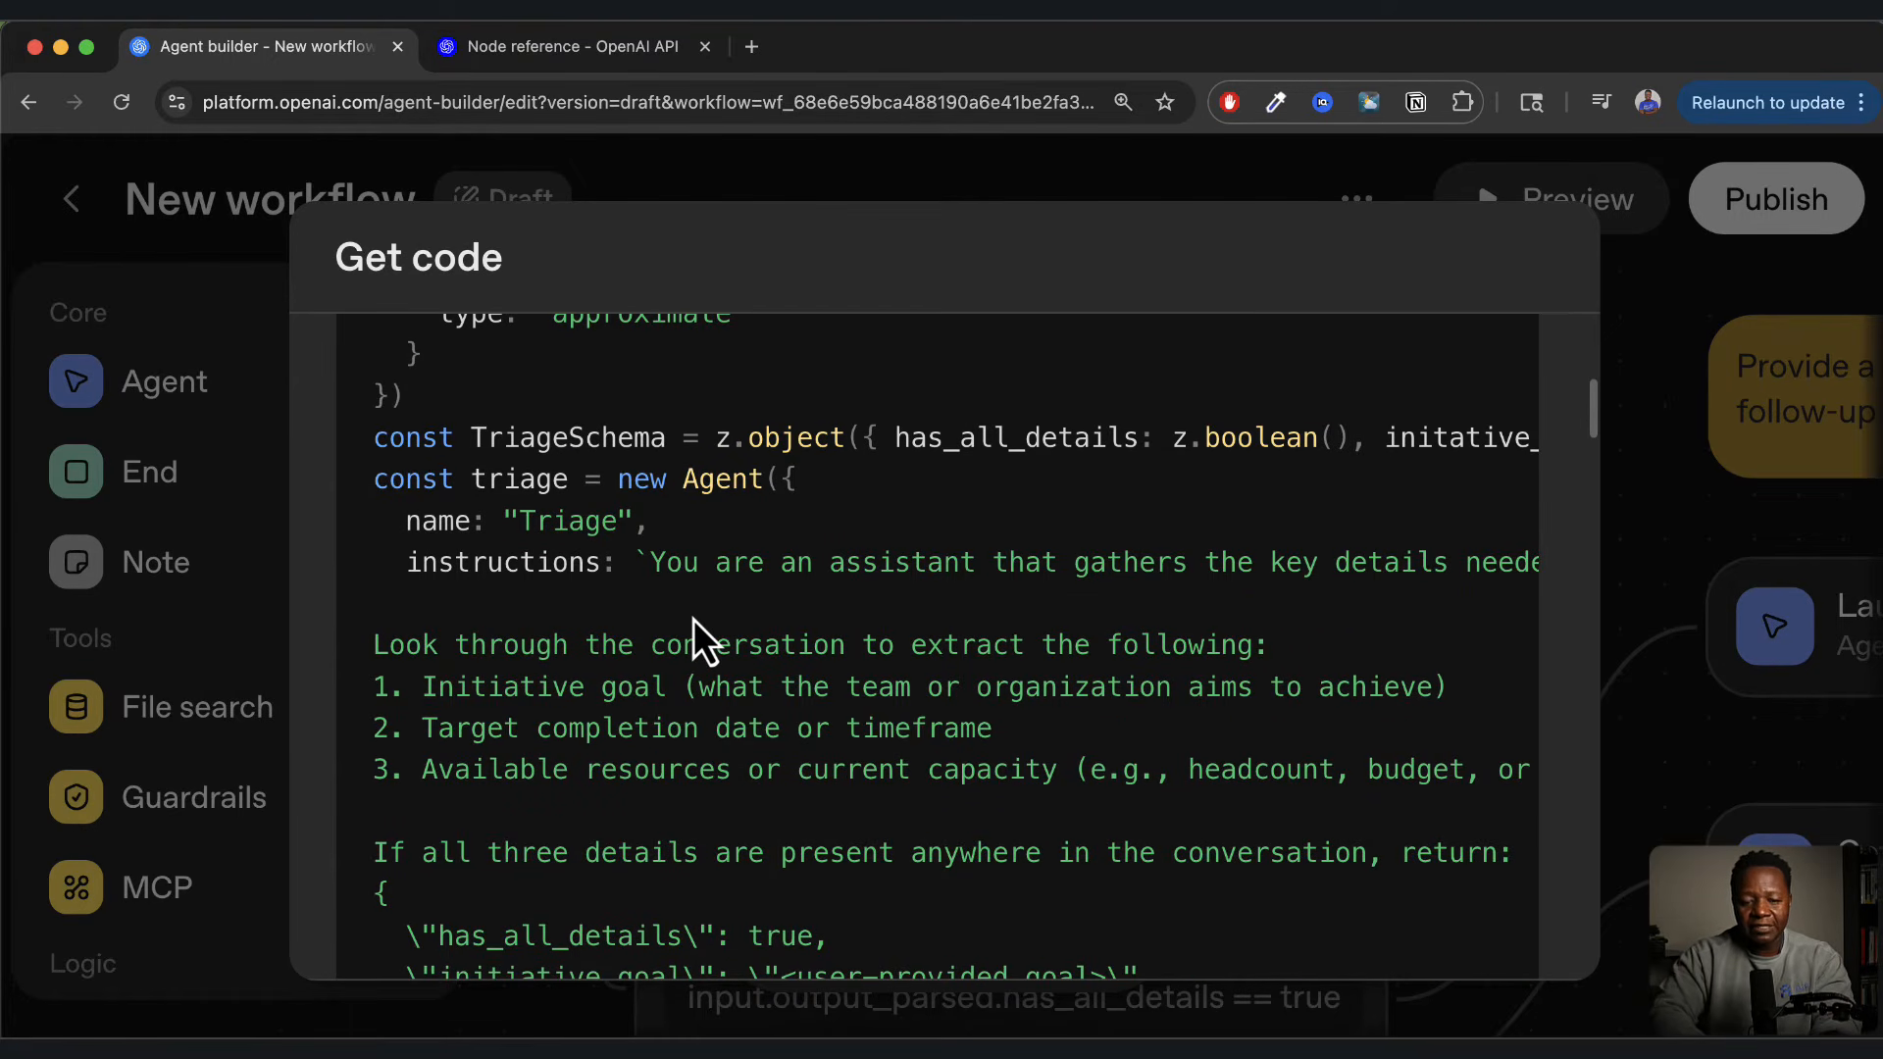
{"action": "double_click", "coordinate": [538, 436]}
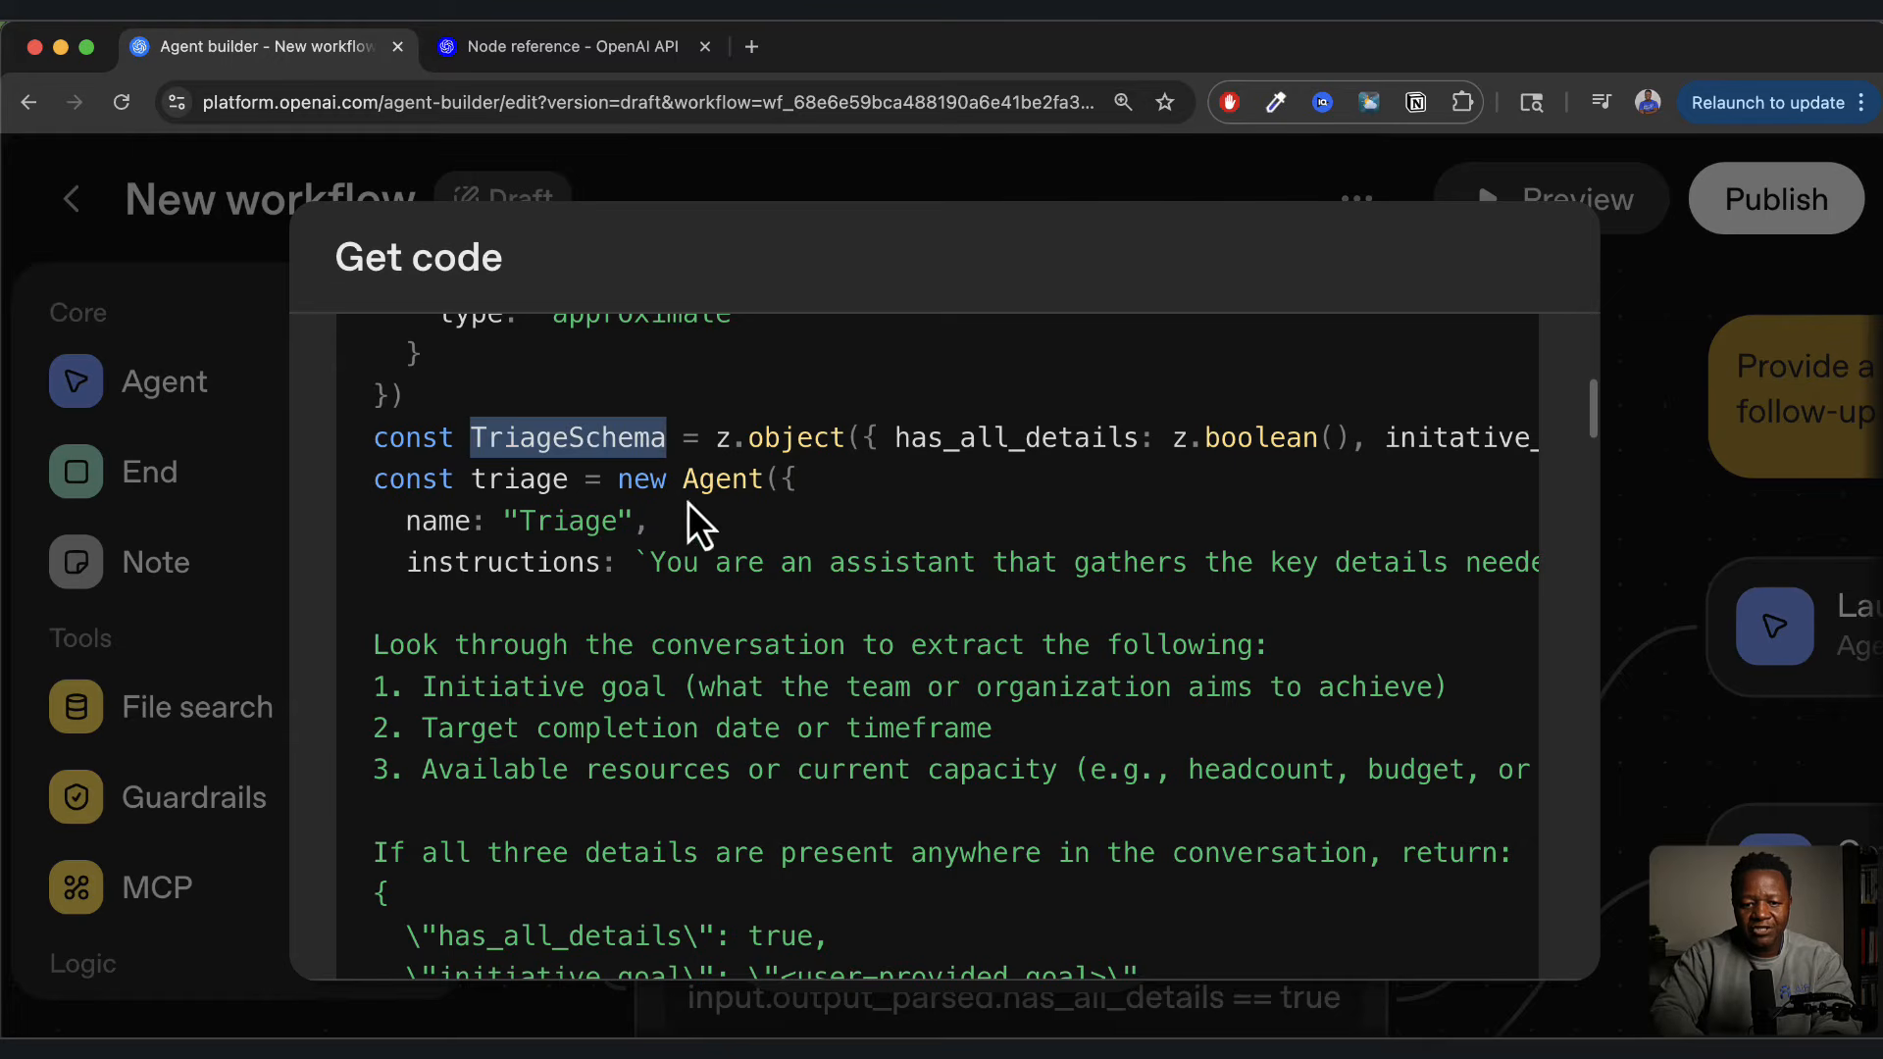
{"action": "left_click_drag", "start_coordinate": [619, 479], "coordinate": [731, 725]}
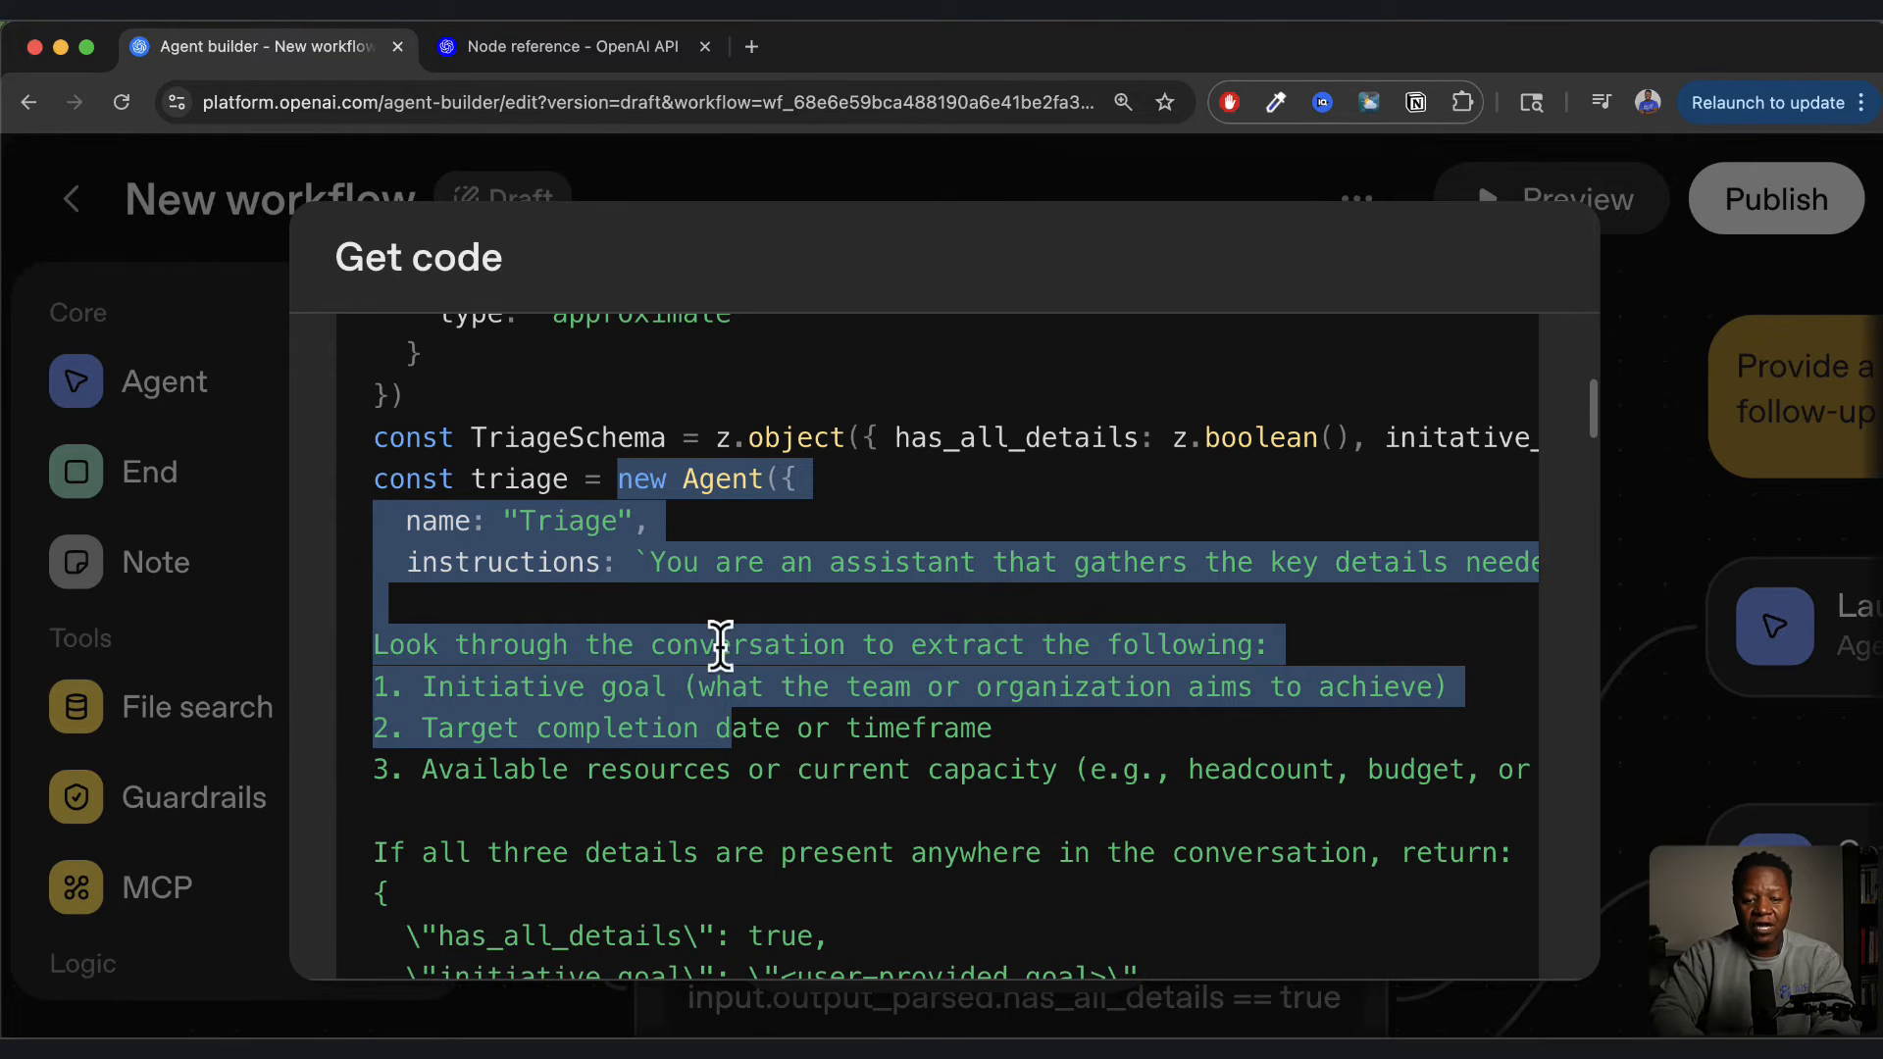
{"action": "scroll", "coordinate": [755, 839], "scroll_direction": "down", "scroll_amount": 1}
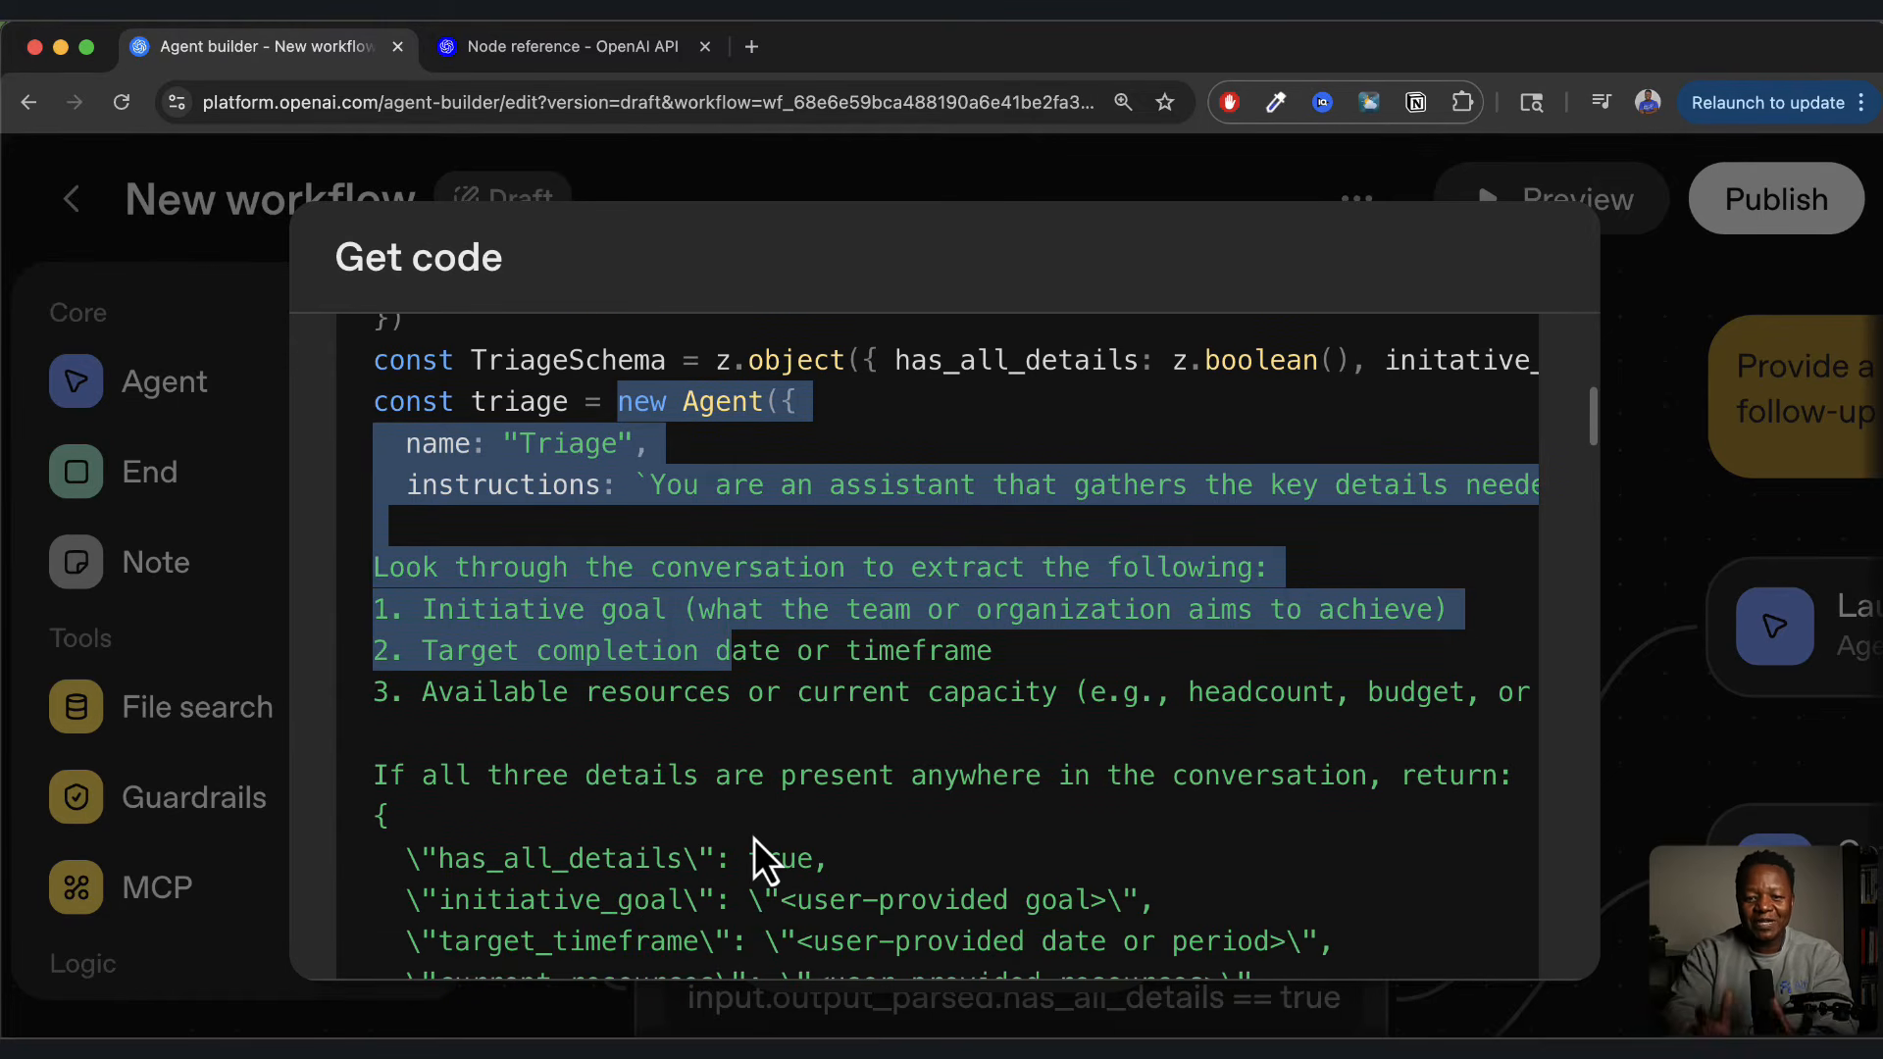
{"action": "scroll", "coordinate": [755, 844], "scroll_direction": "down", "scroll_amount": 6}
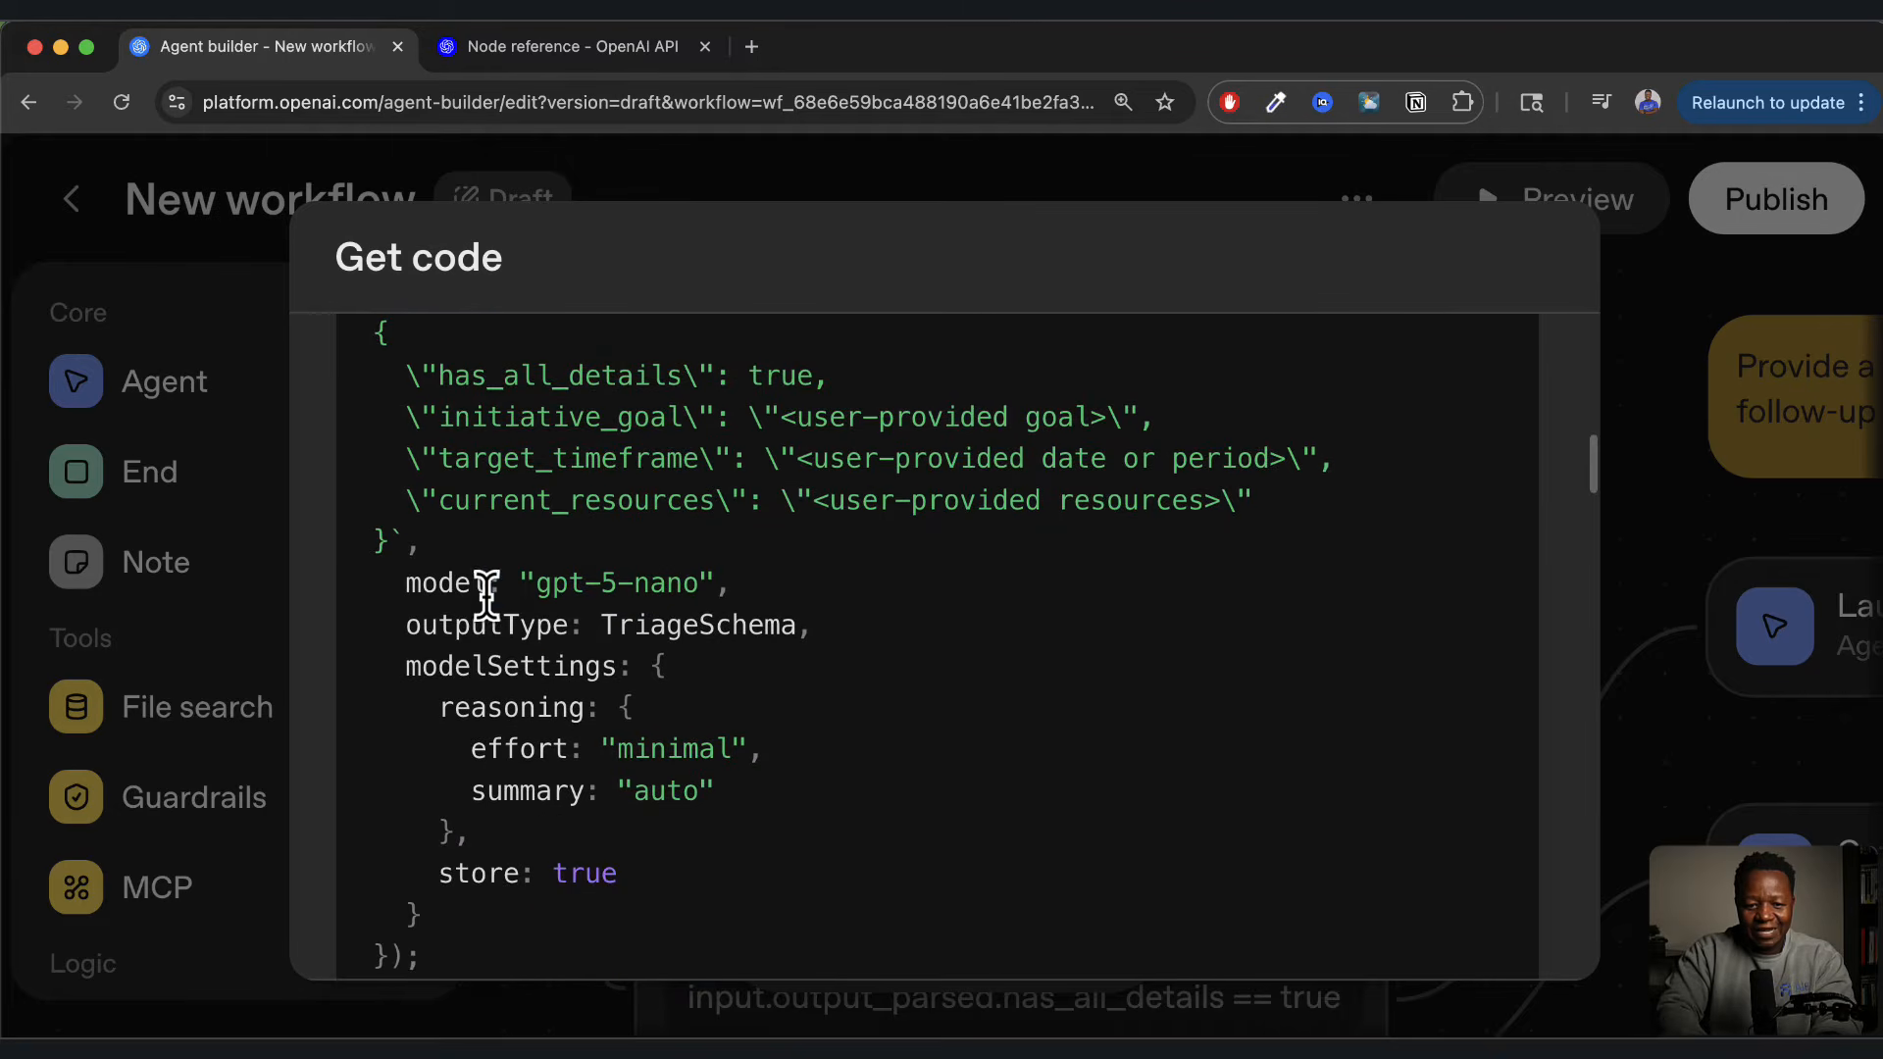
{"action": "scroll", "coordinate": [610, 728], "scroll_direction": "down", "scroll_amount": 5}
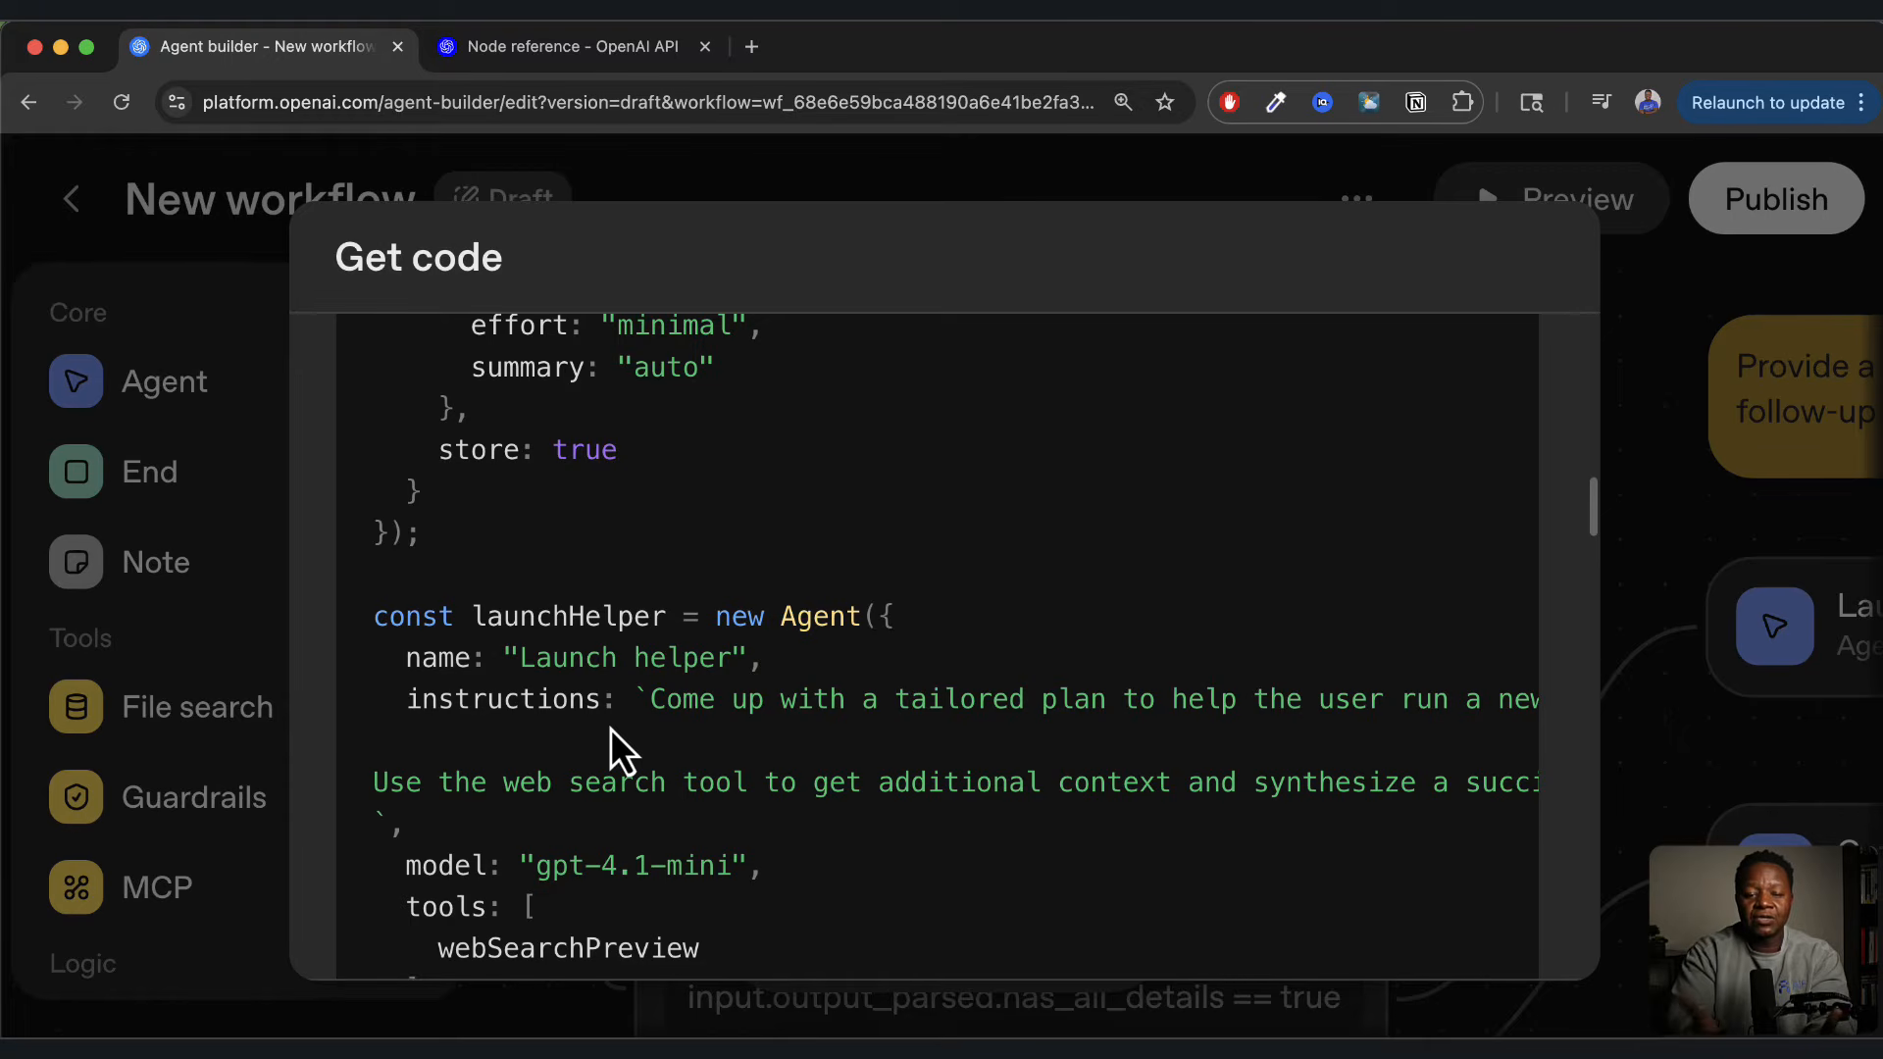
{"action": "scroll", "coordinate": [667, 731], "scroll_direction": "down", "scroll_amount": 2}
{"action": "scroll", "coordinate": [728, 734], "scroll_direction": "up", "scroll_amount": 15}
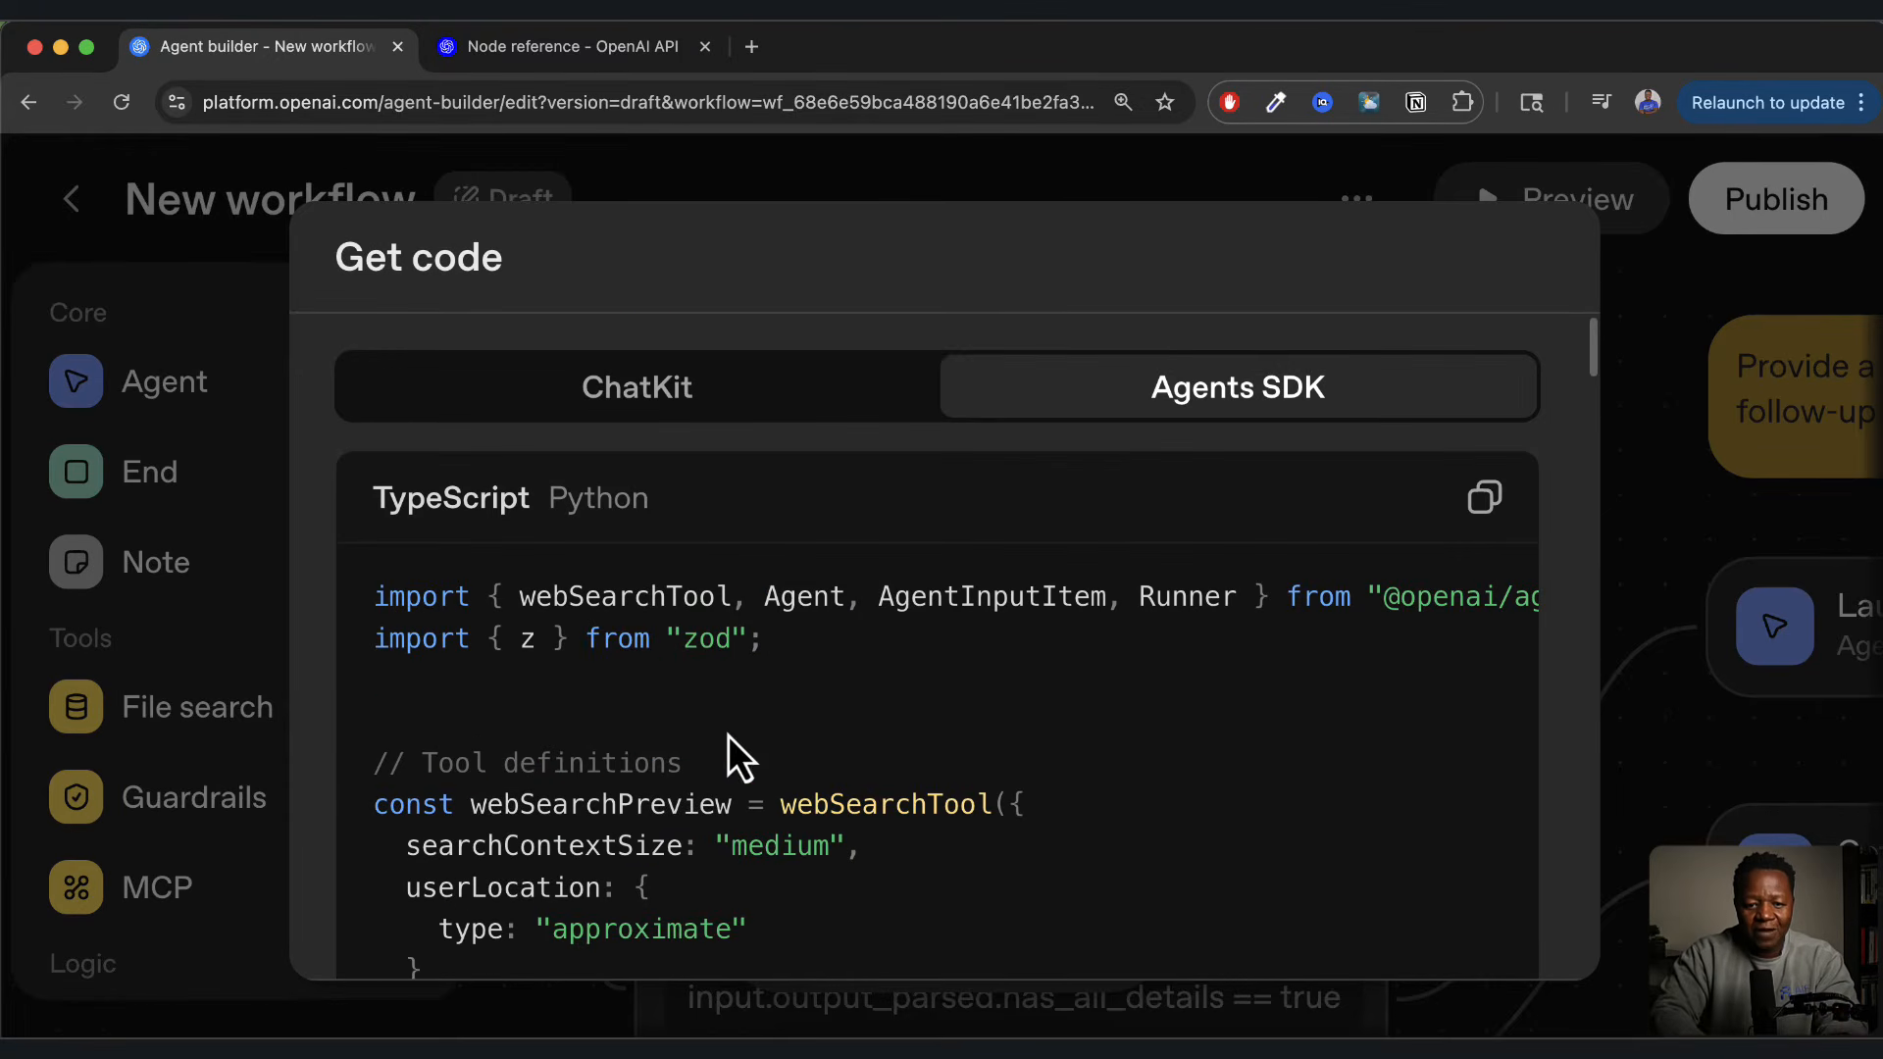
Show the Agents SDK code in Python and examine its WebSearchTool definition
{"action": "left_click", "coordinate": [603, 509]}
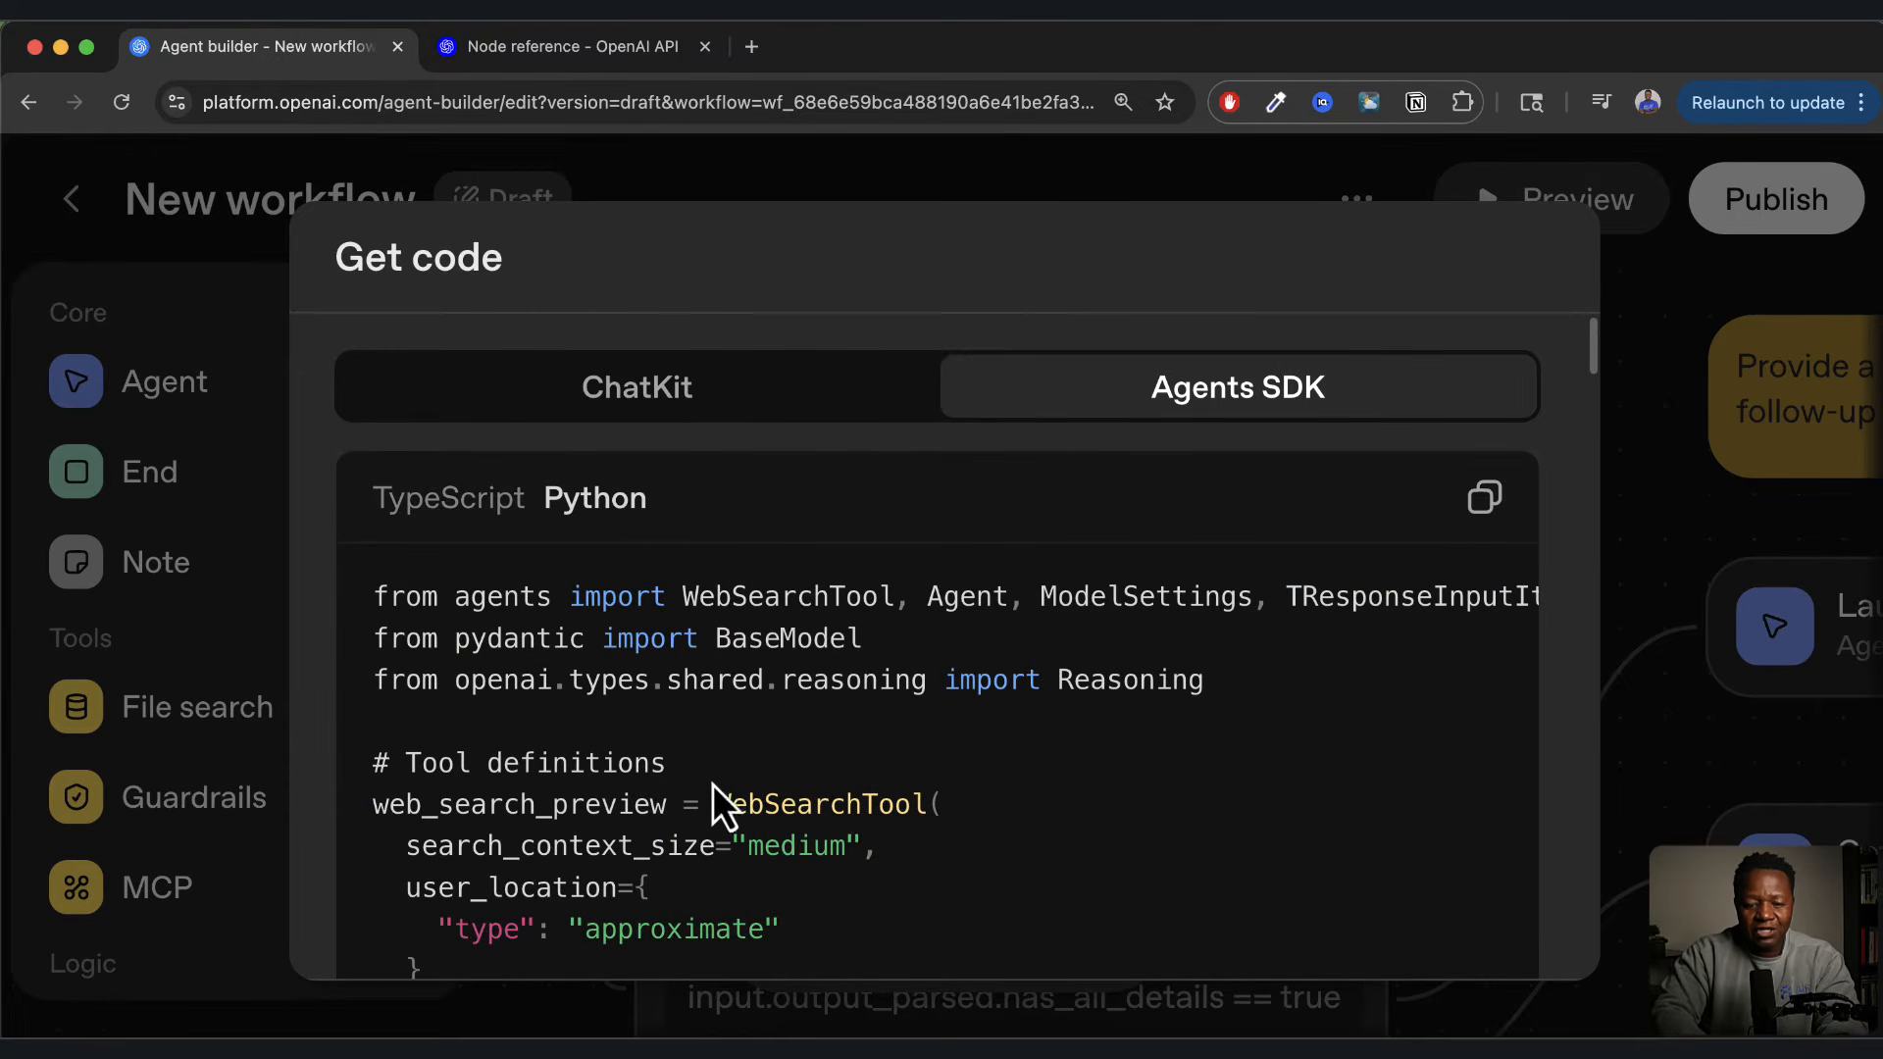
{"action": "scroll", "coordinate": [712, 785], "scroll_direction": "down", "scroll_amount": 3}
{"action": "left_click_drag", "start_coordinate": [456, 671], "coordinate": [590, 818]}
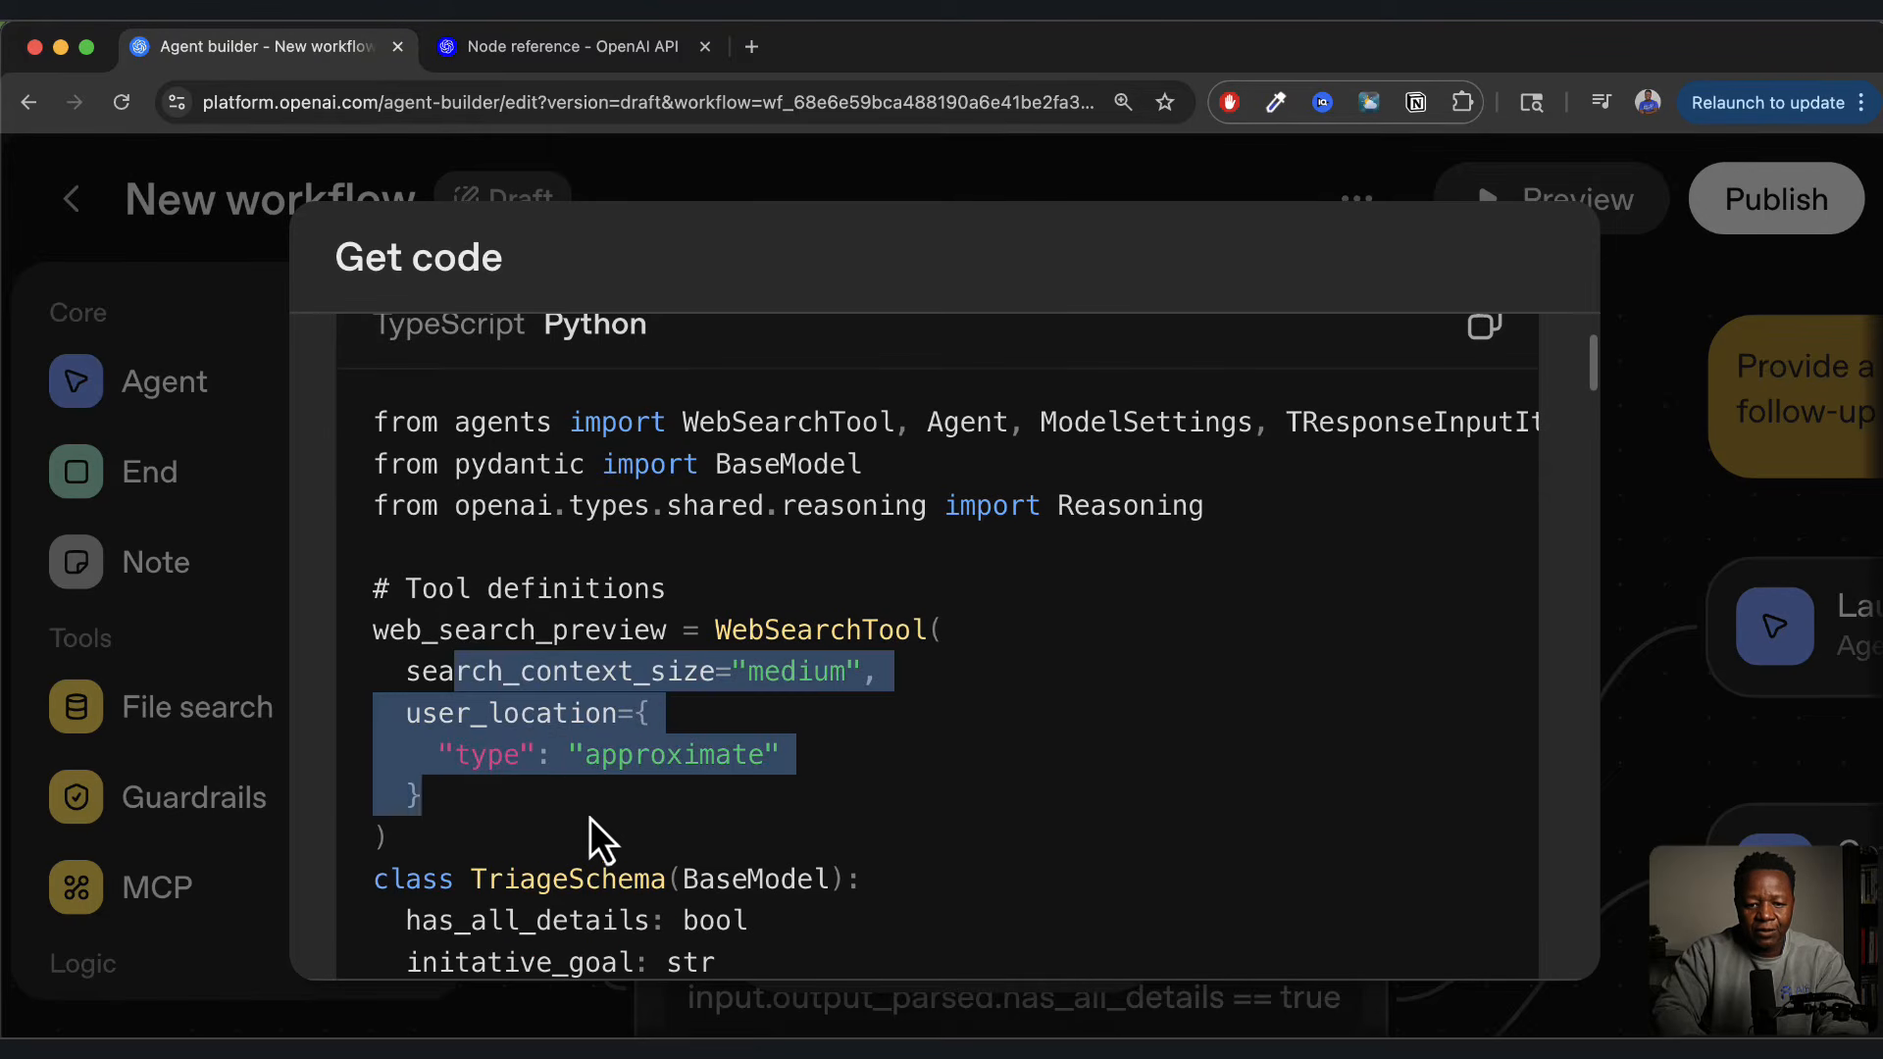
{"action": "scroll", "coordinate": [746, 648], "scroll_direction": "up", "scroll_amount": 4}
Show the ChatKit embedding option and open the ChatKit quickstart guide in a new browser tab
{"action": "left_click", "coordinate": [620, 412]}
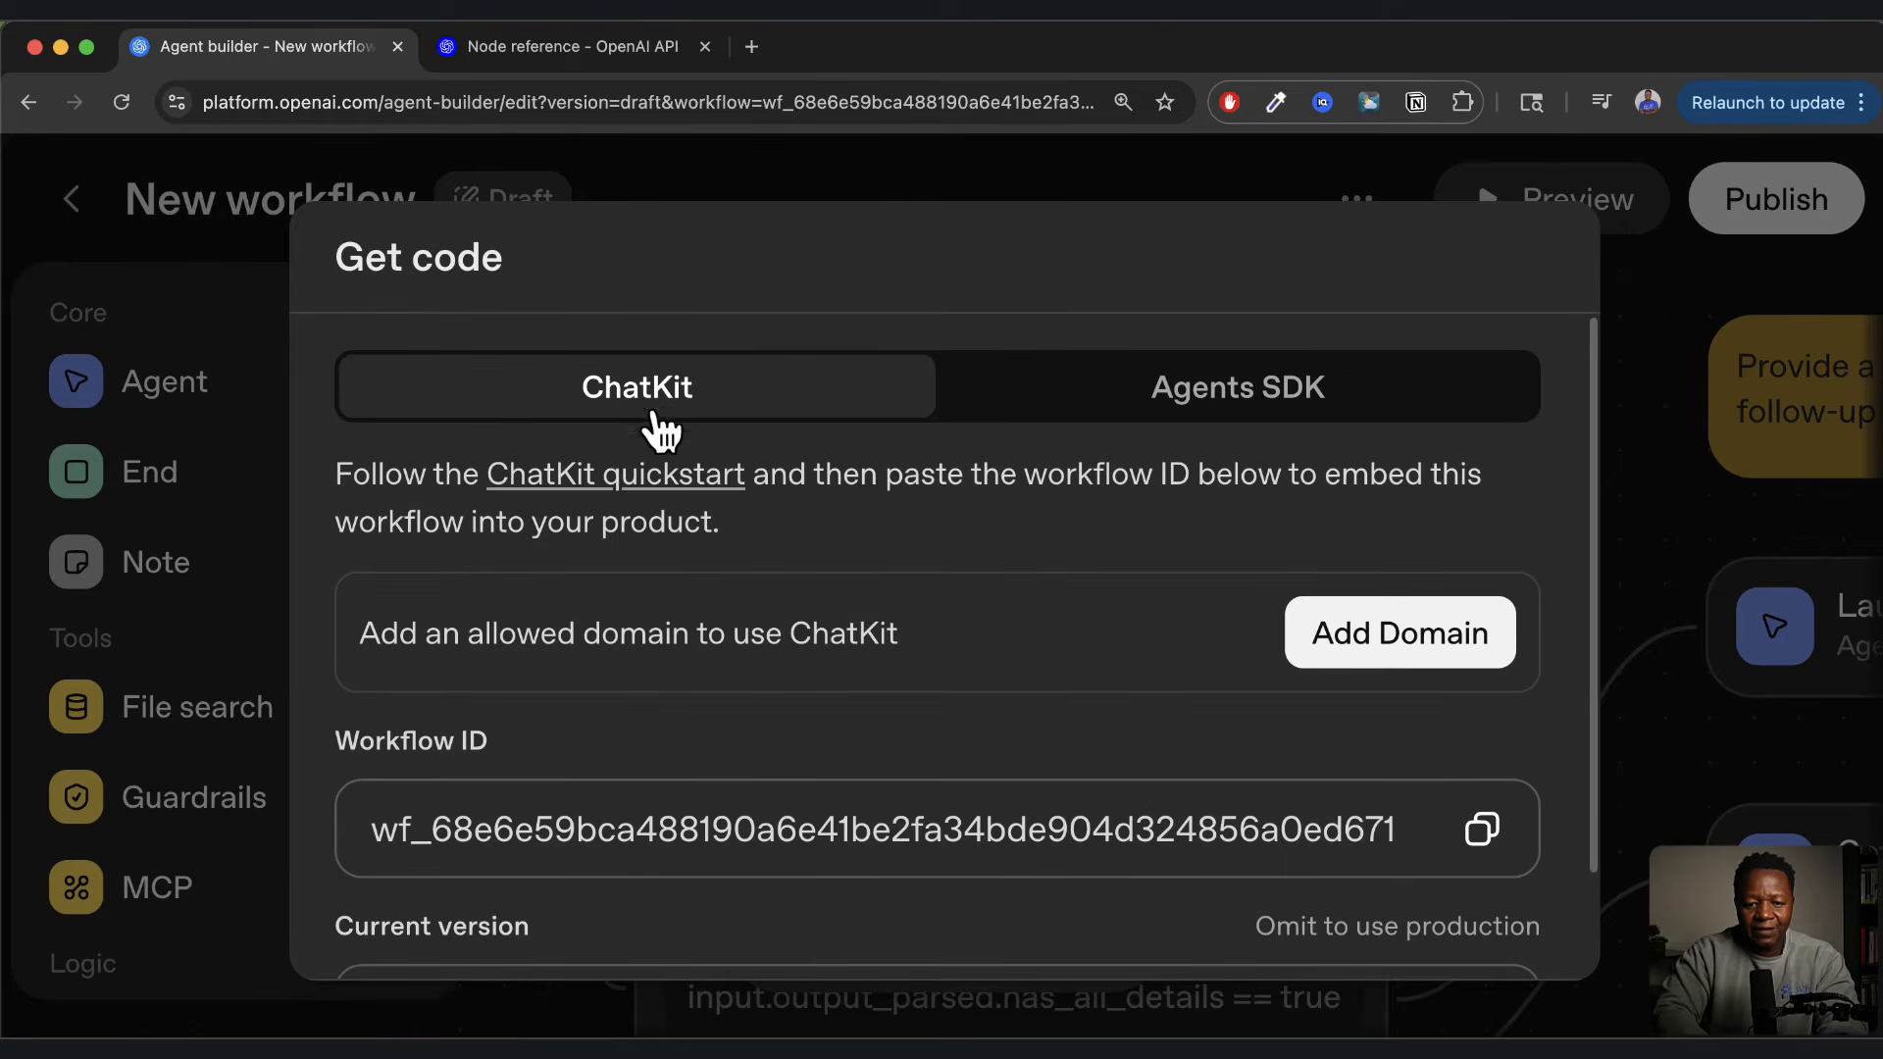
{"action": "right_click", "coordinate": [645, 480]}
{"action": "left_click", "coordinate": [647, 487]}
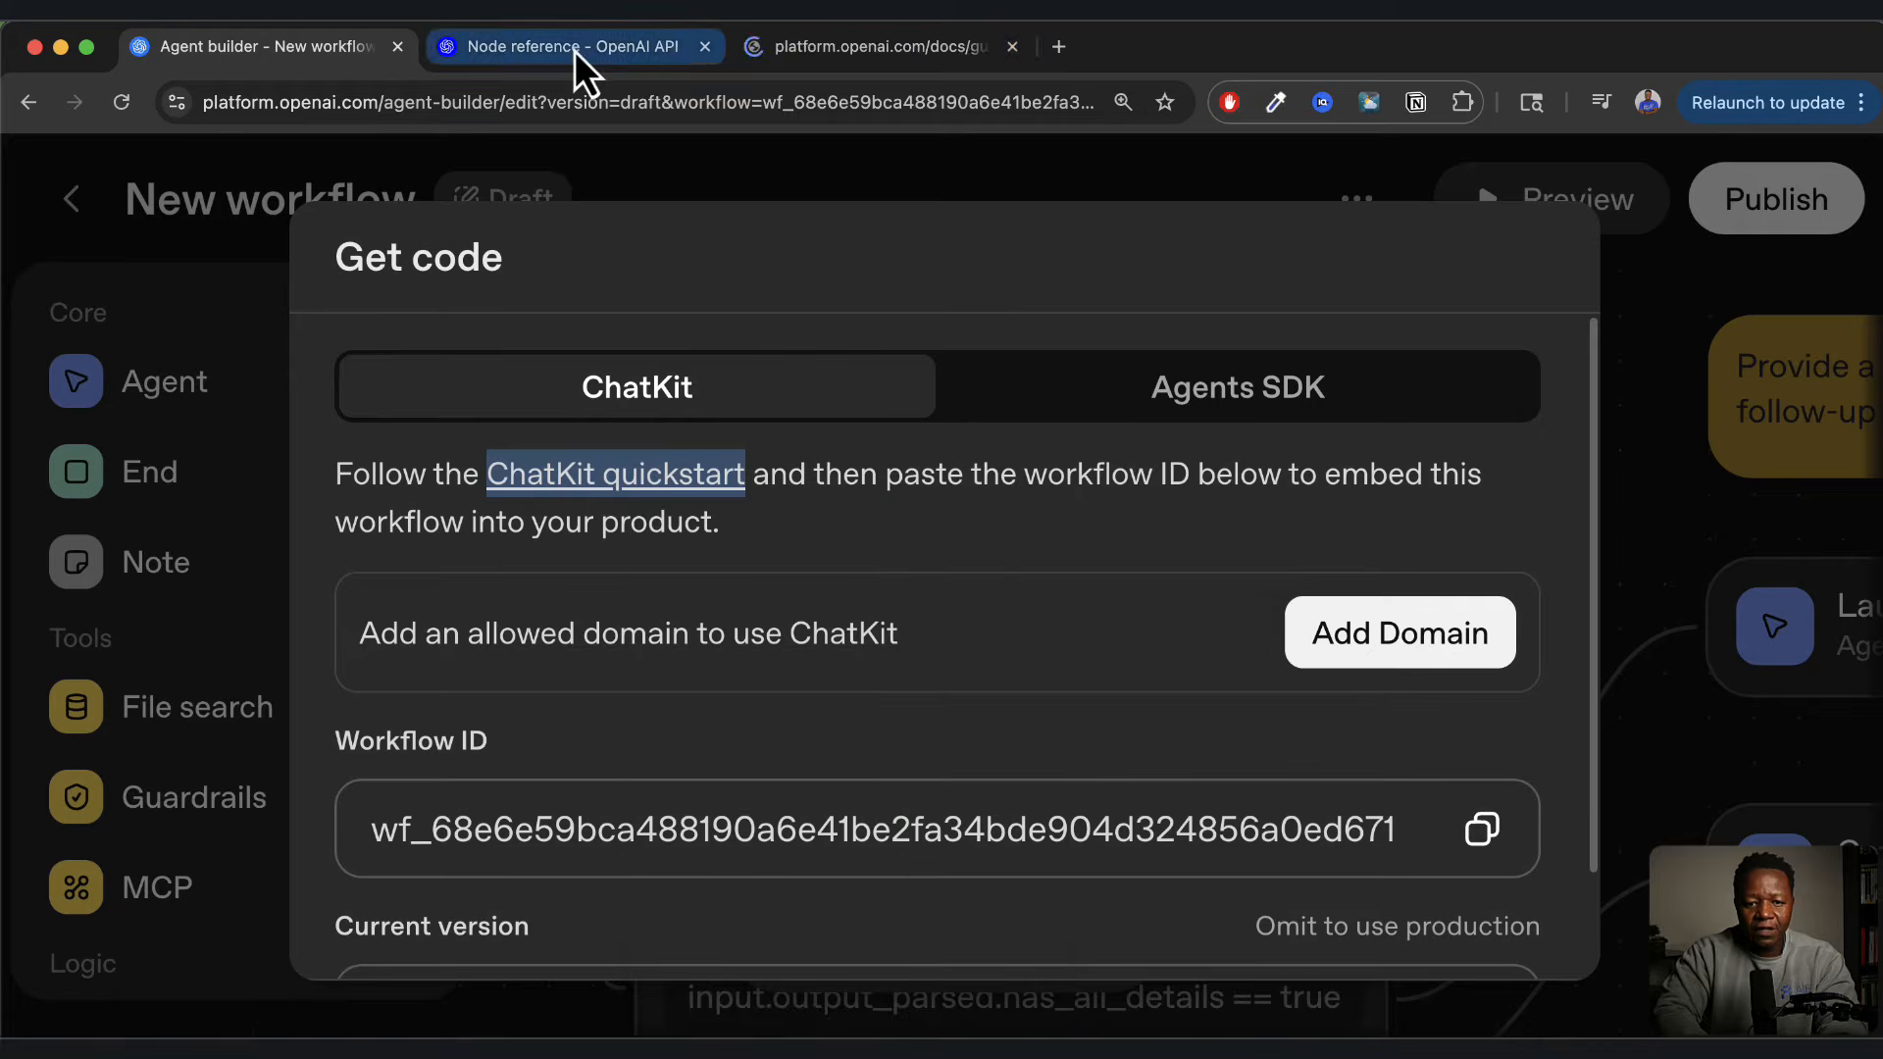
{"action": "left_click", "coordinate": [820, 49]}
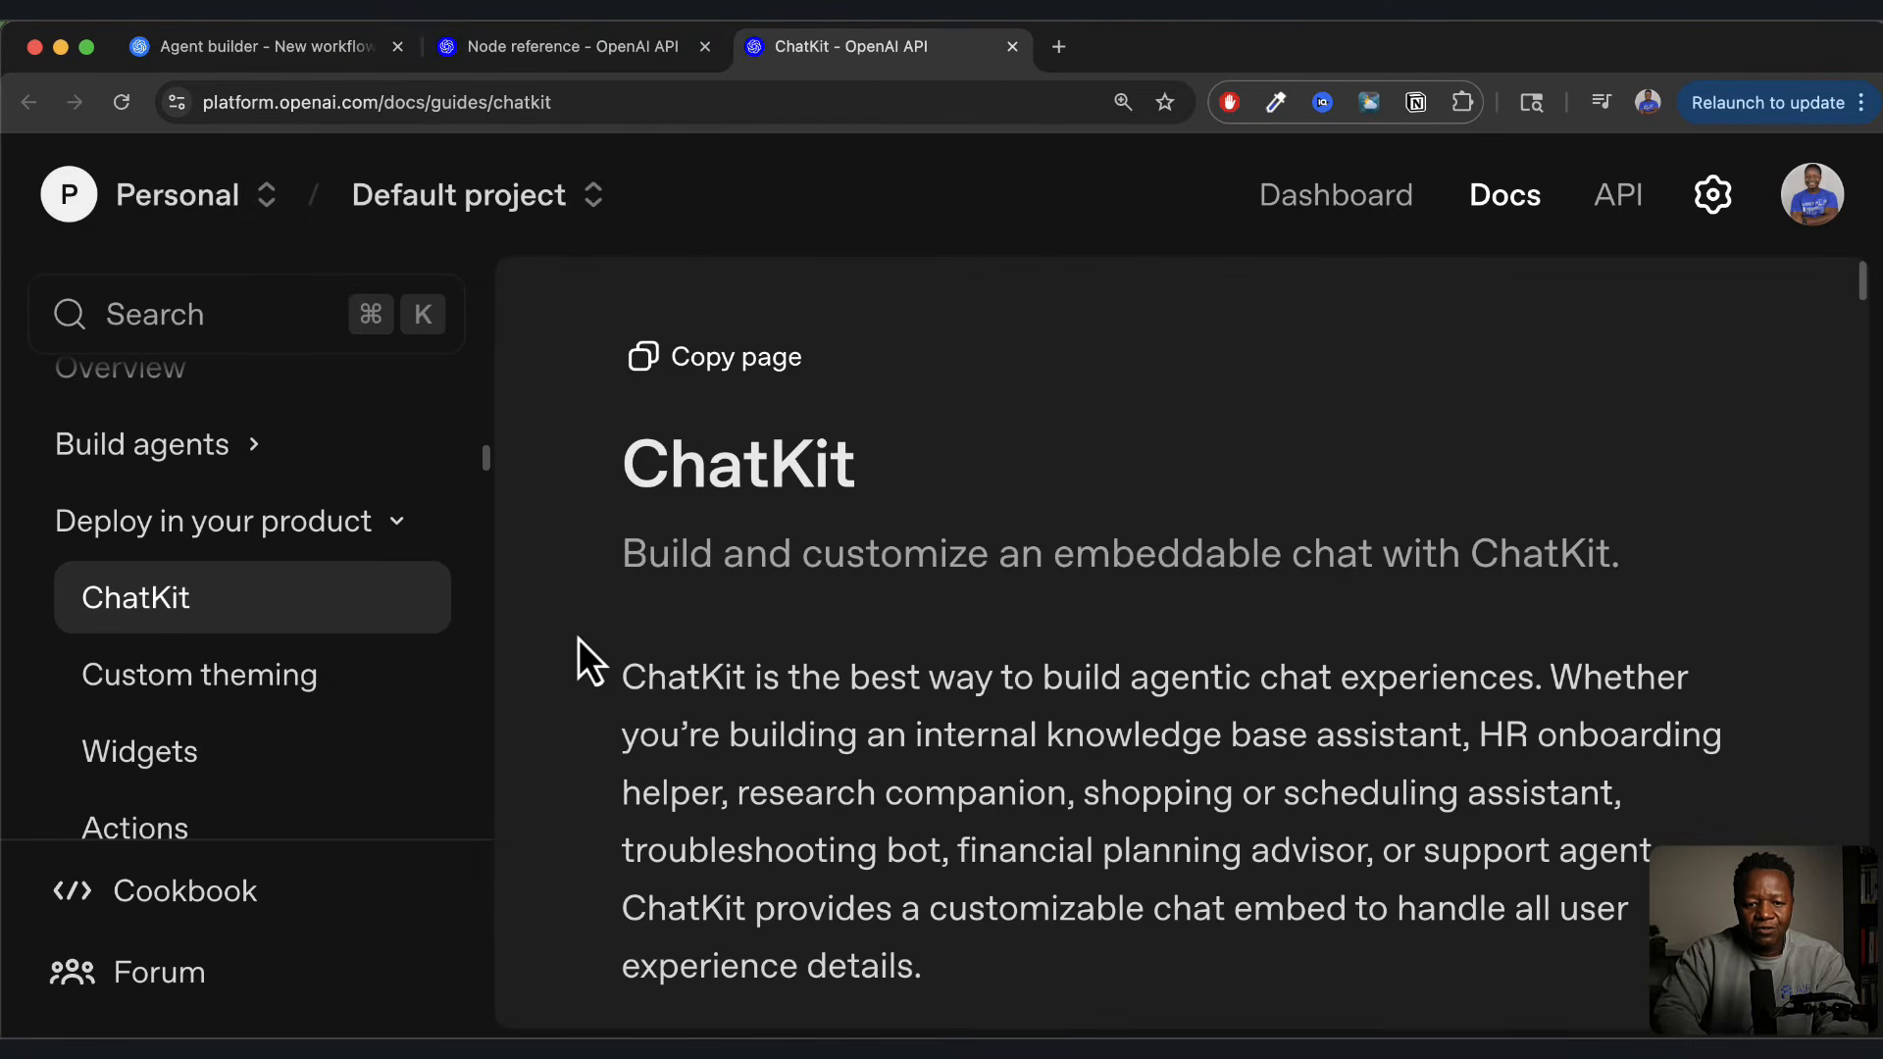
Examine the ChatKit guide from its introduction through creating an agent workflow and setting up ChatKit in a product
{"action": "scroll", "coordinate": [836, 731], "scroll_direction": "down", "scroll_amount": 1}
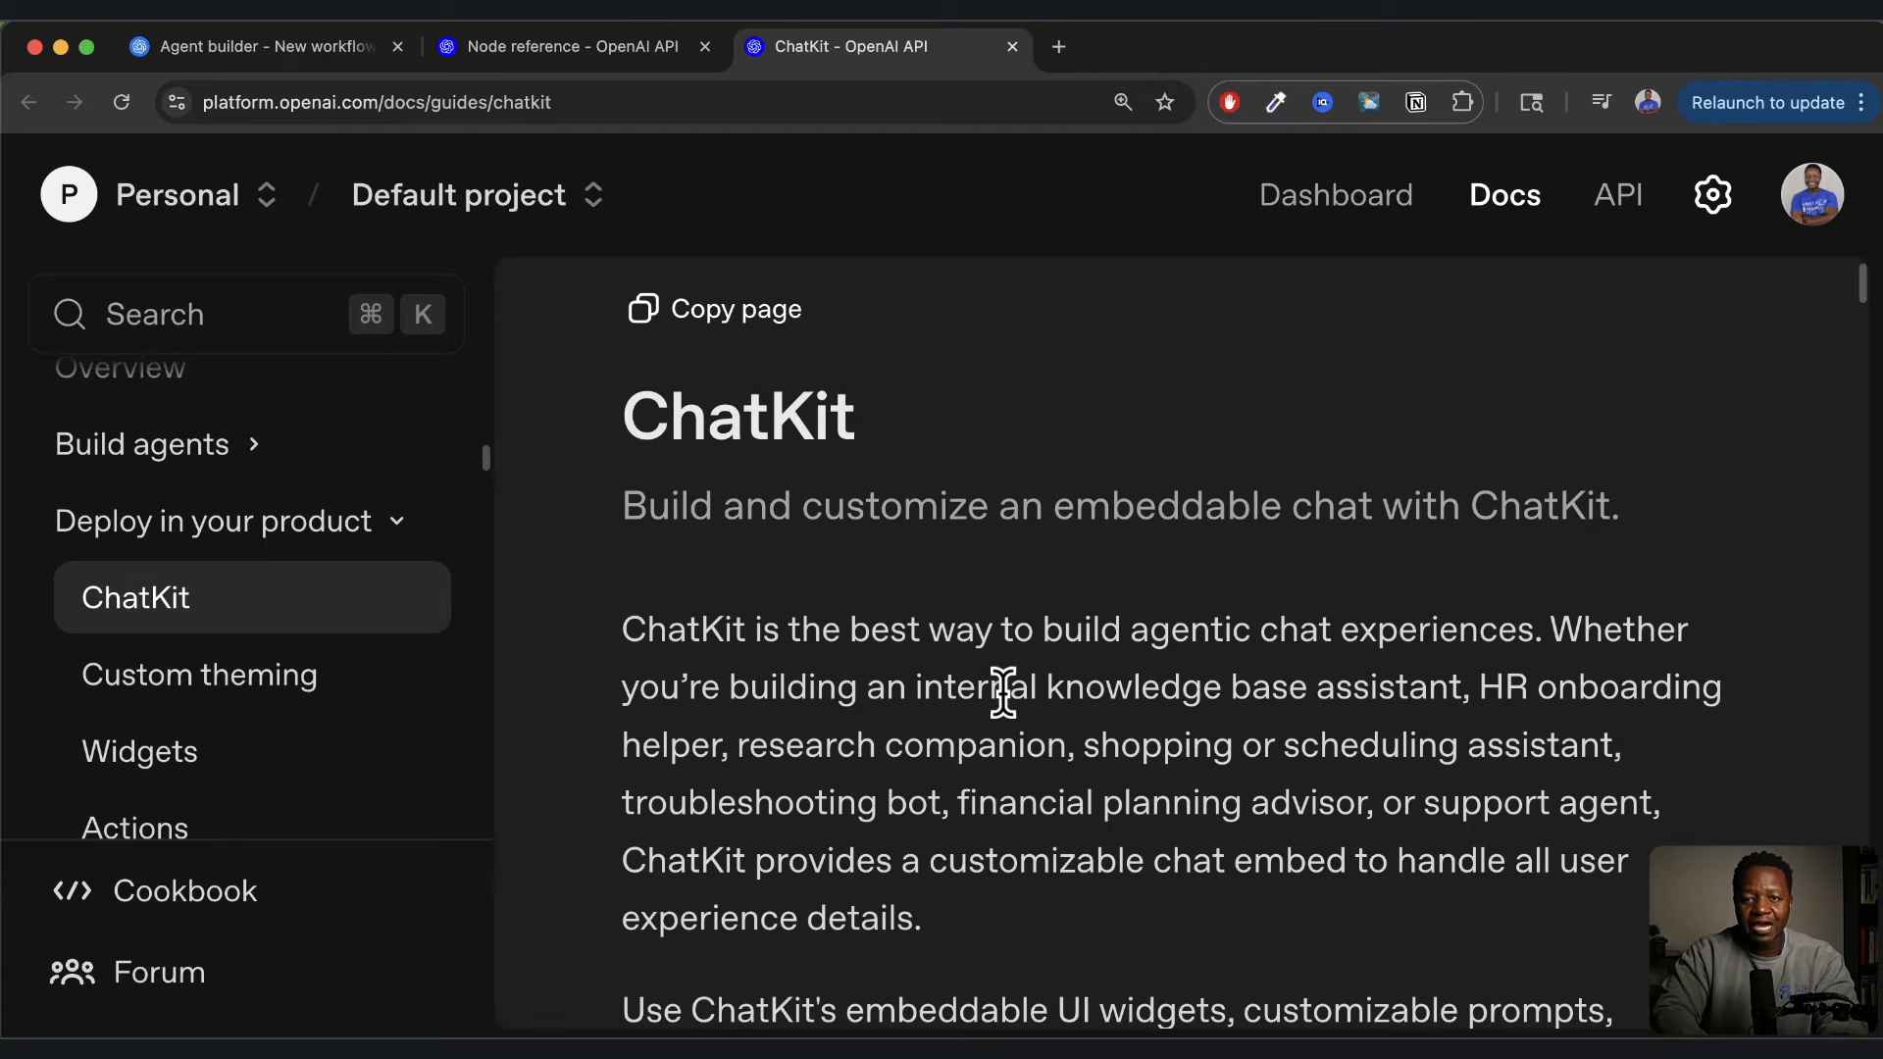
{"action": "scroll", "coordinate": [942, 697], "scroll_direction": "down", "scroll_amount": 10}
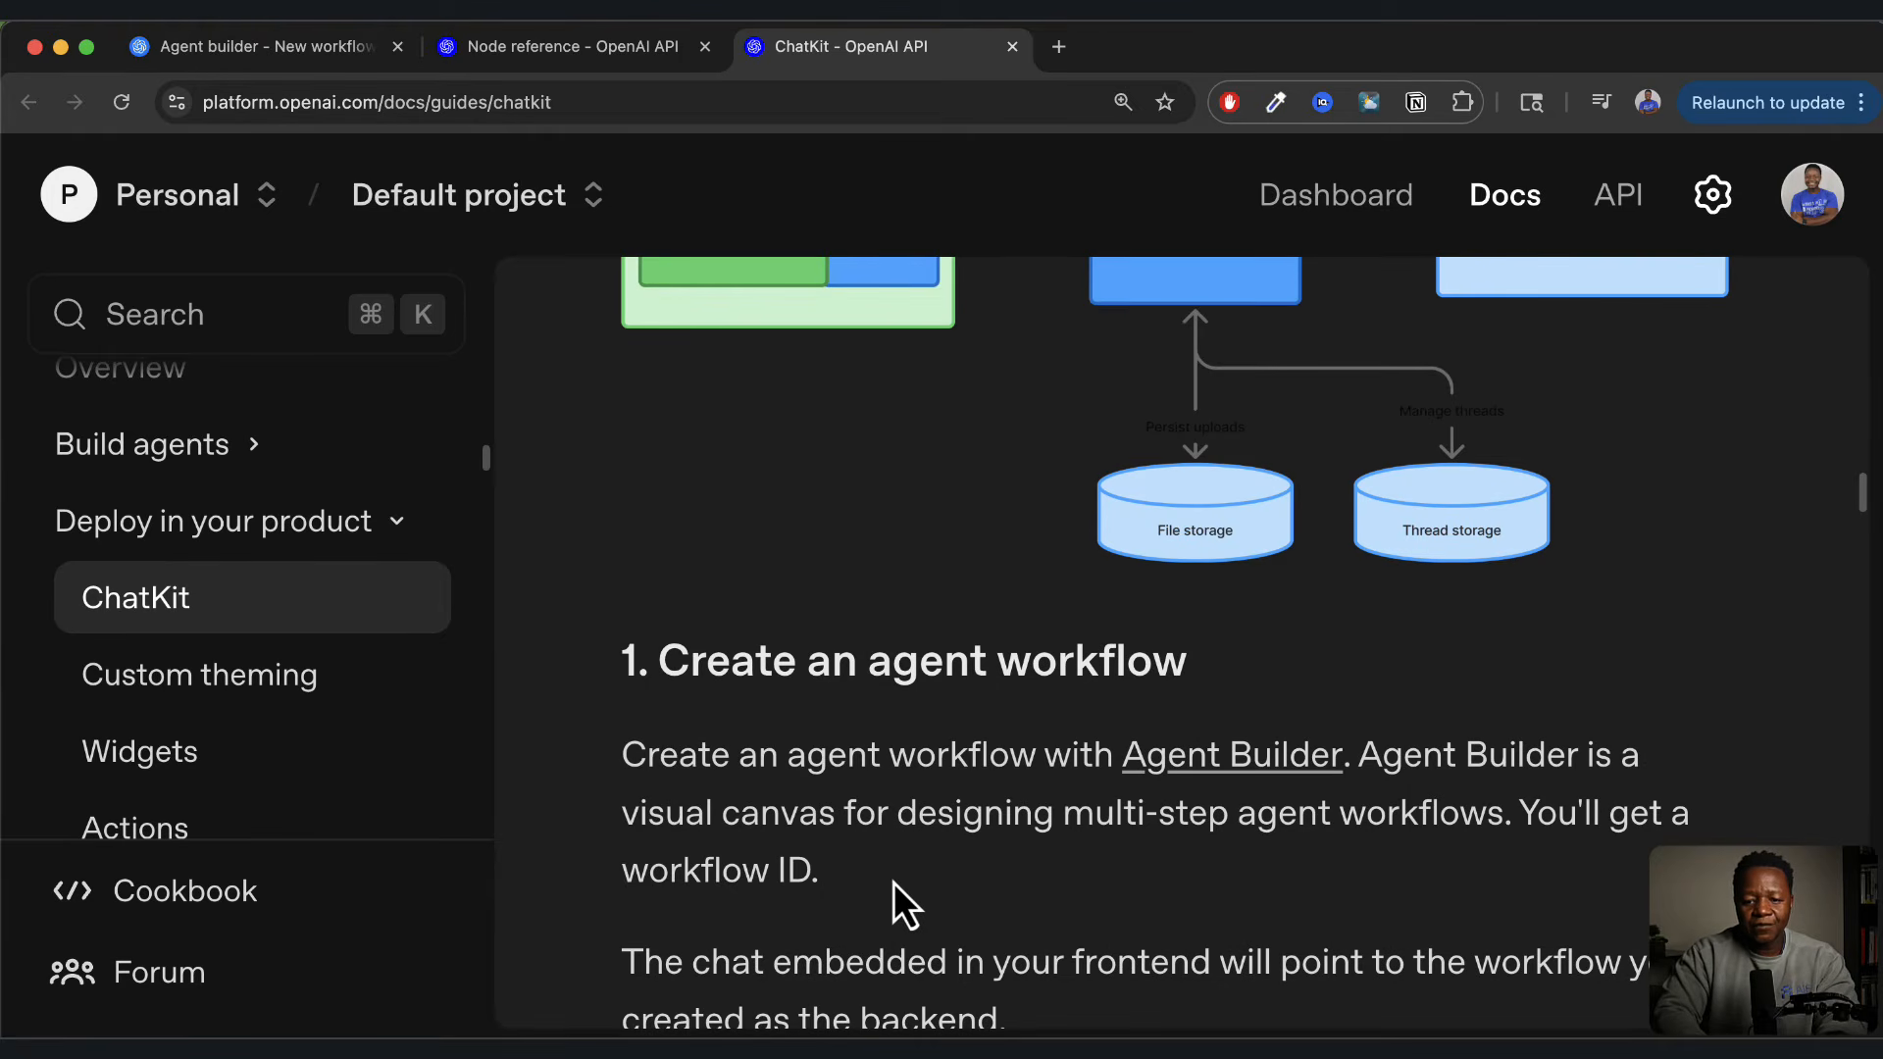
{"action": "scroll", "coordinate": [893, 883], "scroll_direction": "down", "scroll_amount": 8}
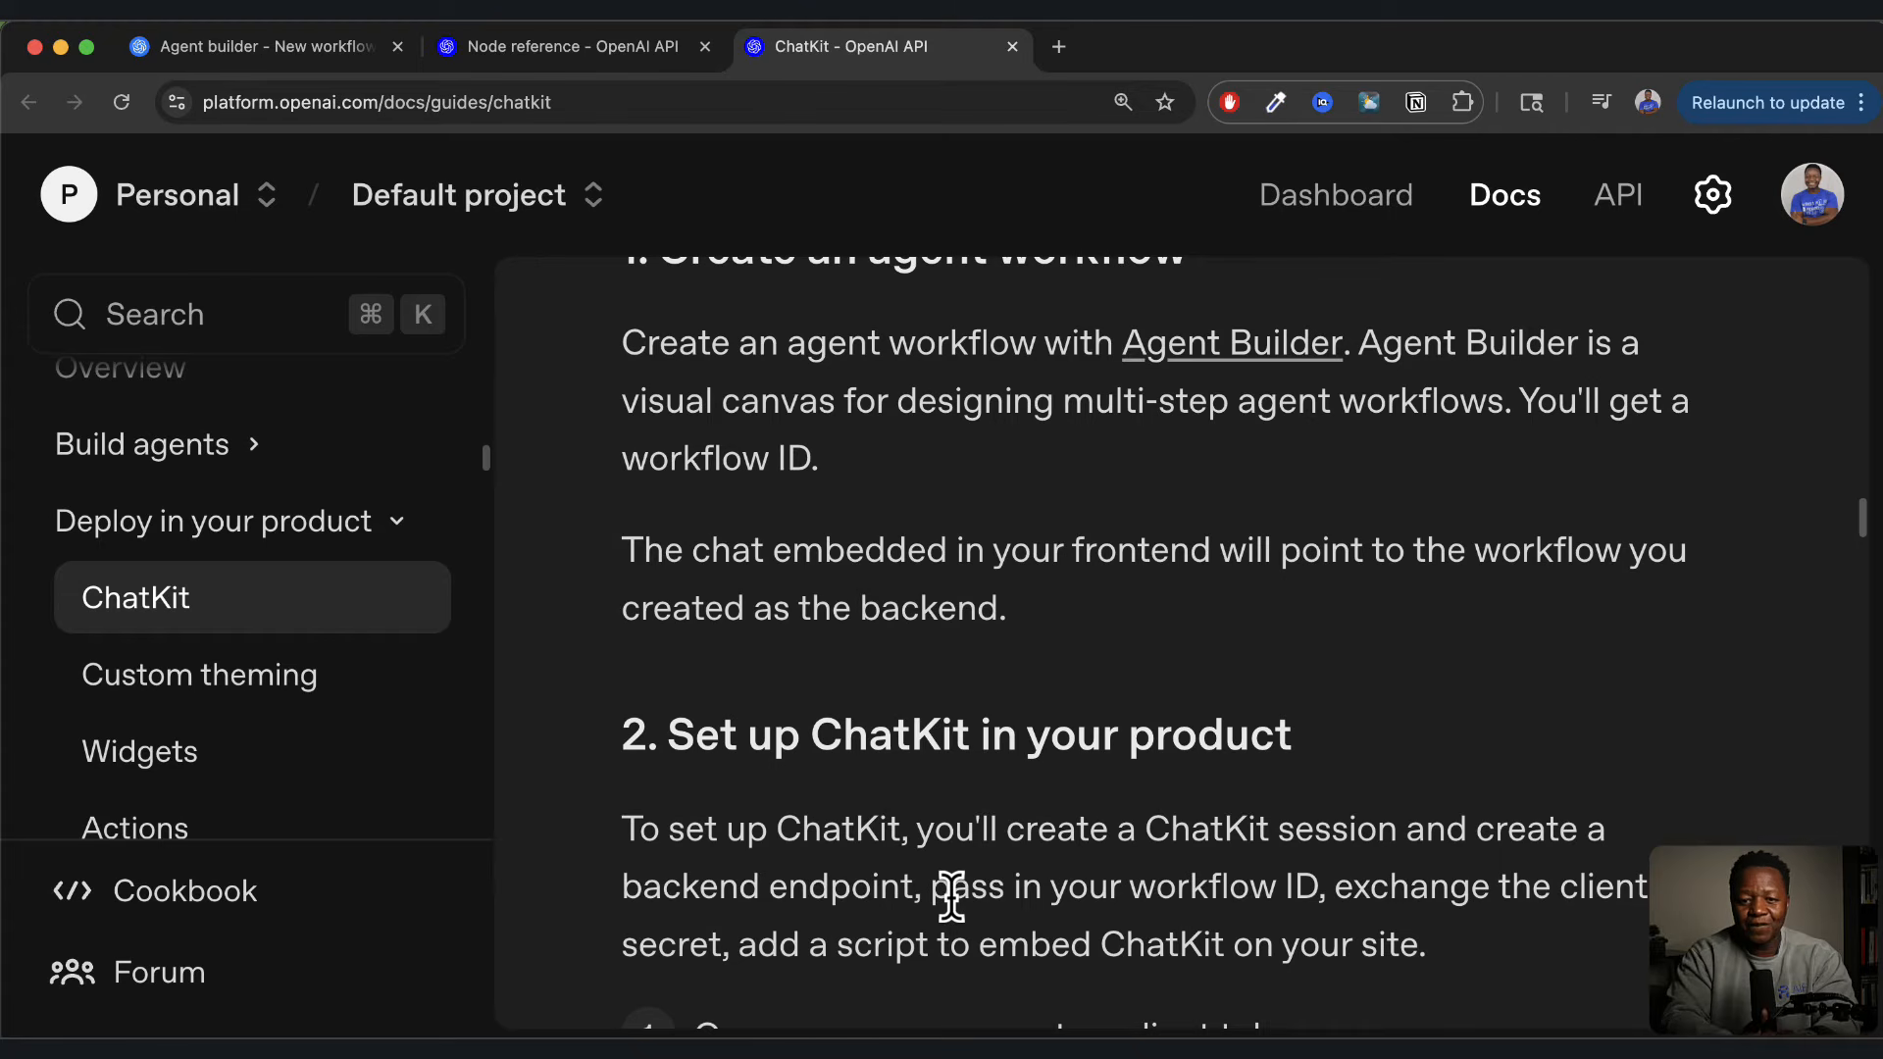
{"action": "scroll", "coordinate": [638, 379], "scroll_direction": "up", "scroll_amount": 5}
Return to the workflow's ChatKit embedding details in the Agent Builder browser tab, review them and close the code dialog
{"action": "left_click", "coordinate": [324, 54]}
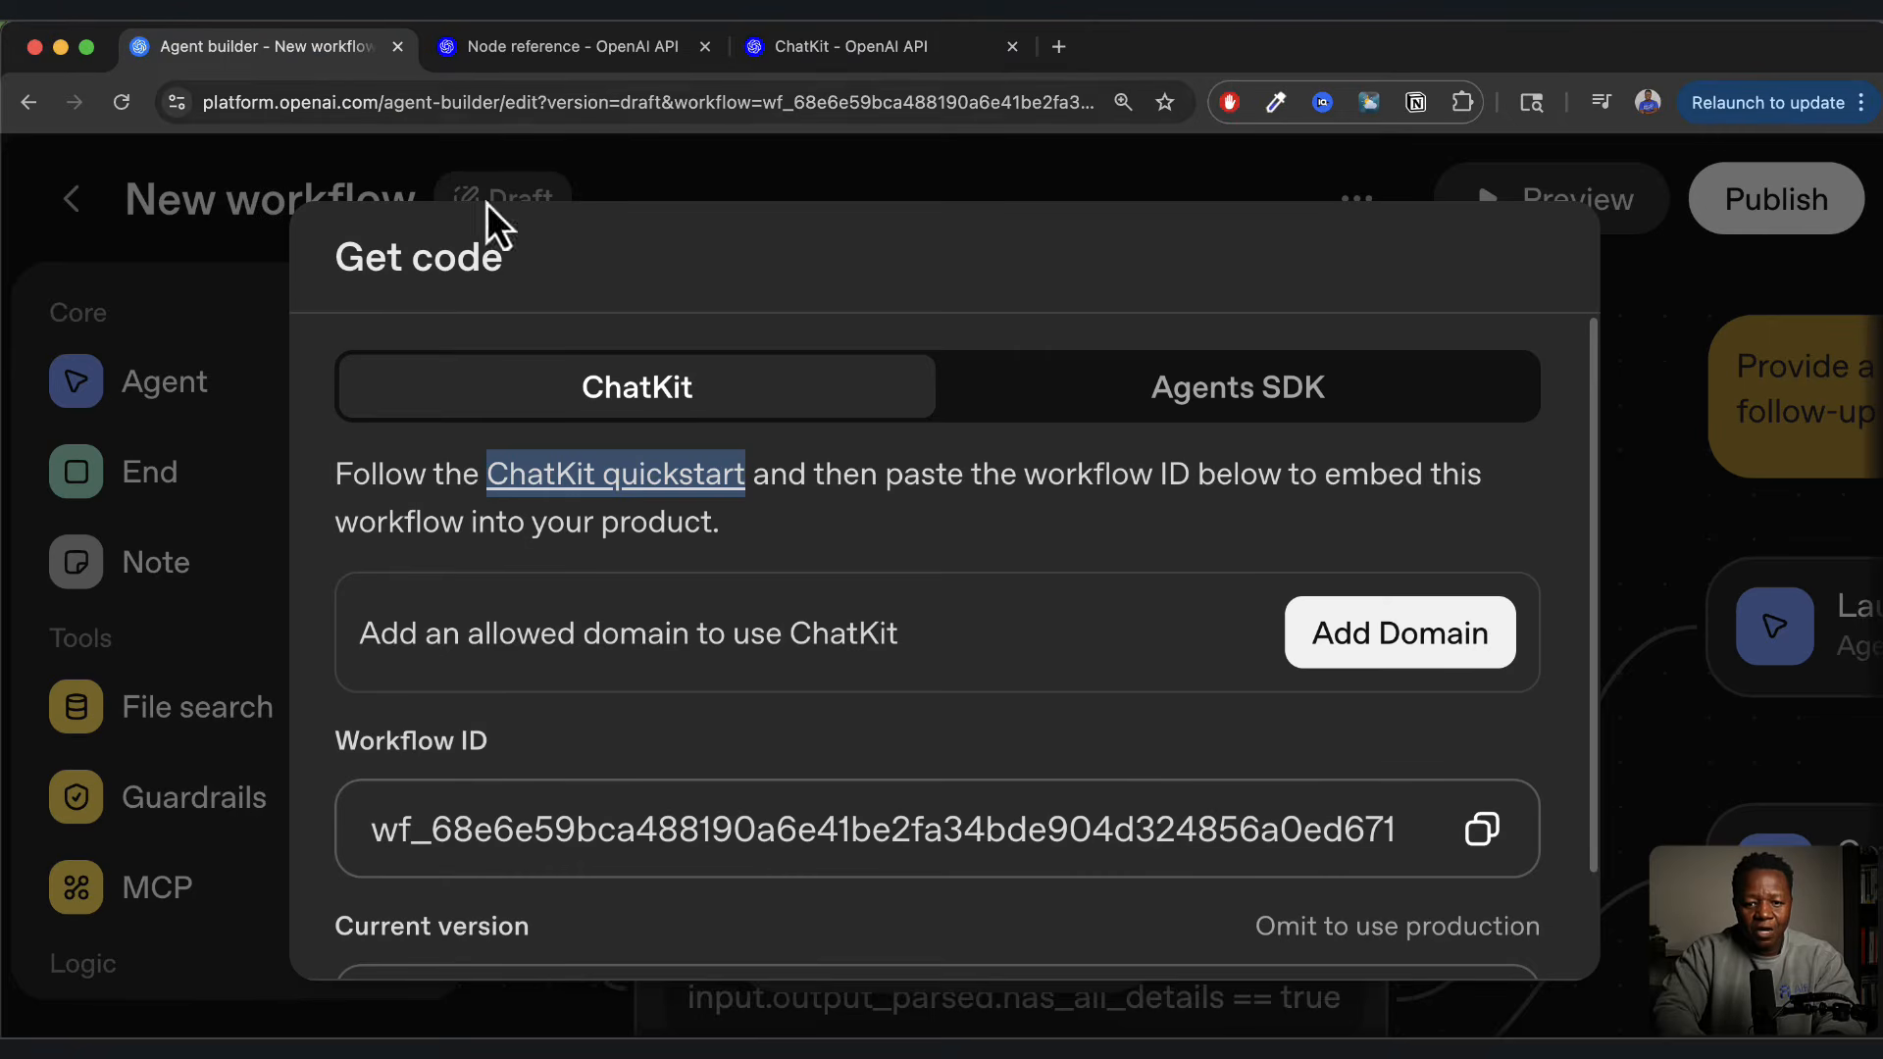
{"action": "scroll", "coordinate": [1051, 715], "scroll_direction": "down", "scroll_amount": 2}
{"action": "scroll", "coordinate": [1050, 714], "scroll_direction": "up", "scroll_amount": 2}
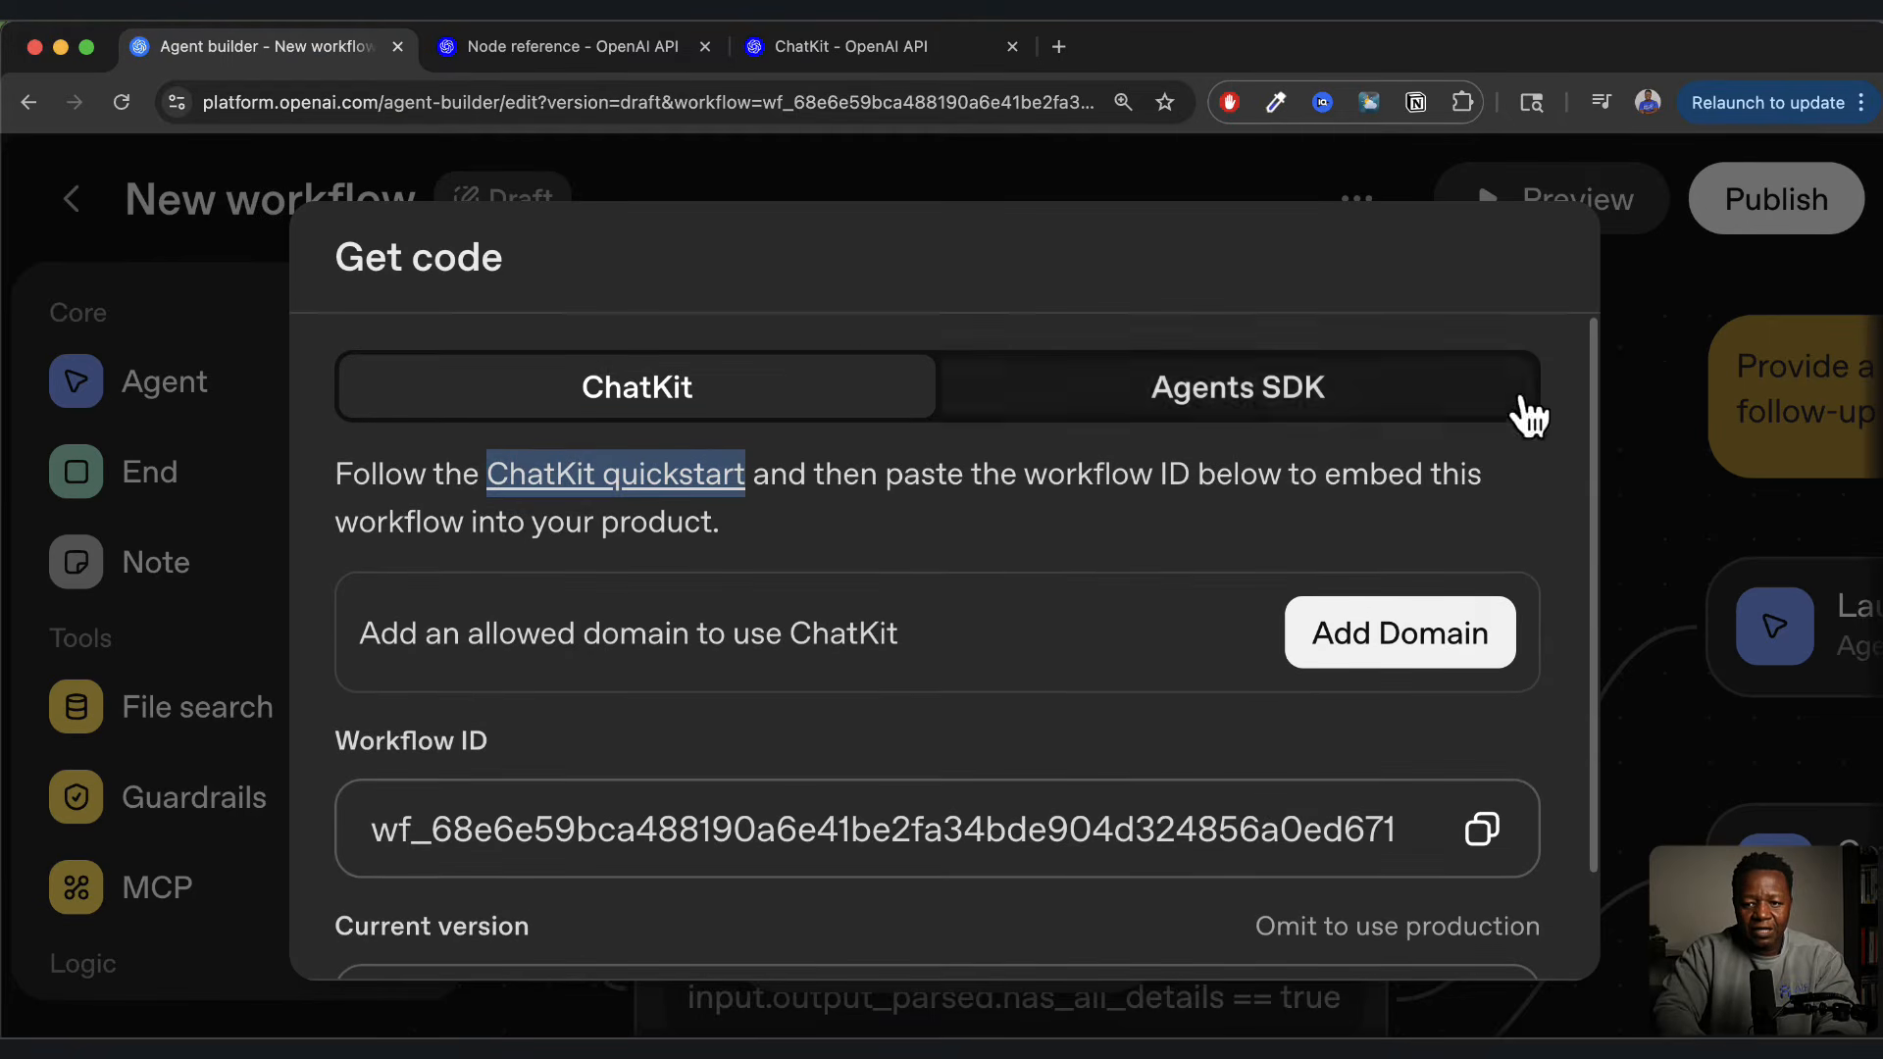
{"action": "left_click", "coordinate": [1618, 314]}
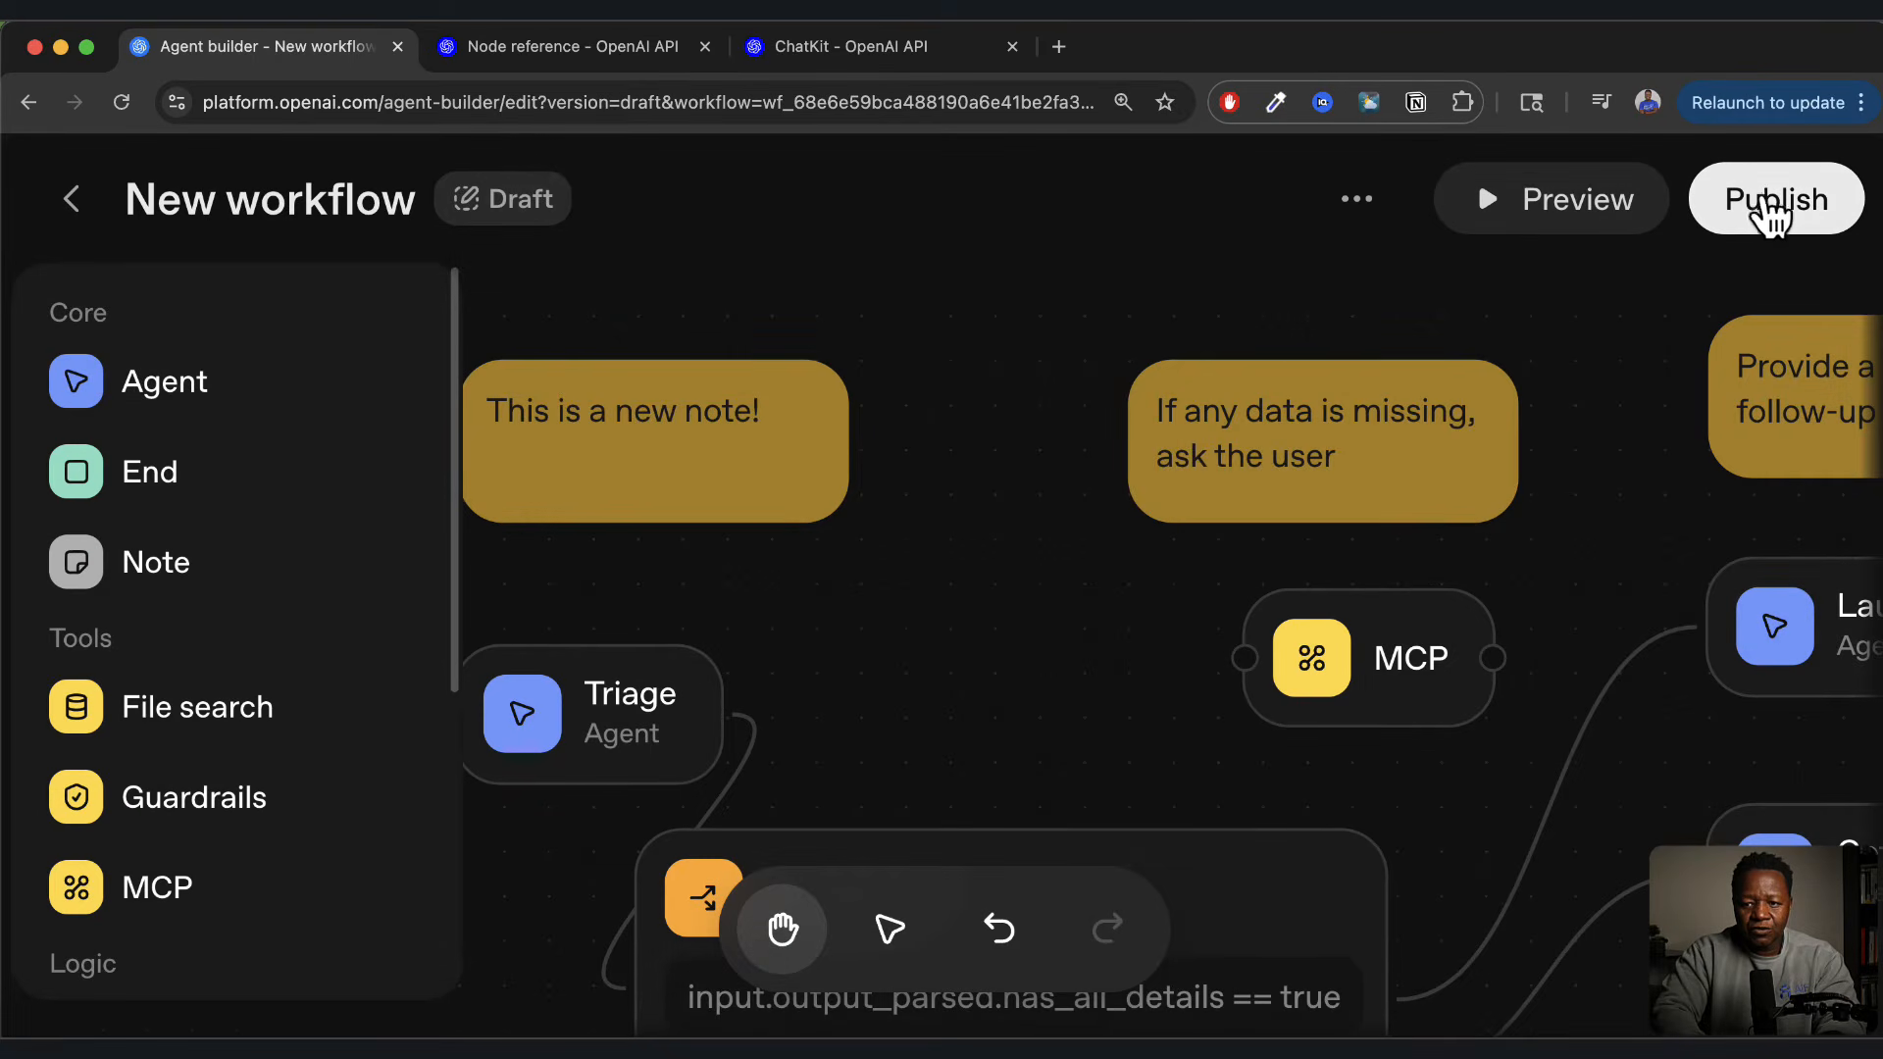
Review the workflow's publishing dialog and close it without publishing, and look over the additional workflow actions
{"action": "left_click", "coordinate": [1777, 206]}
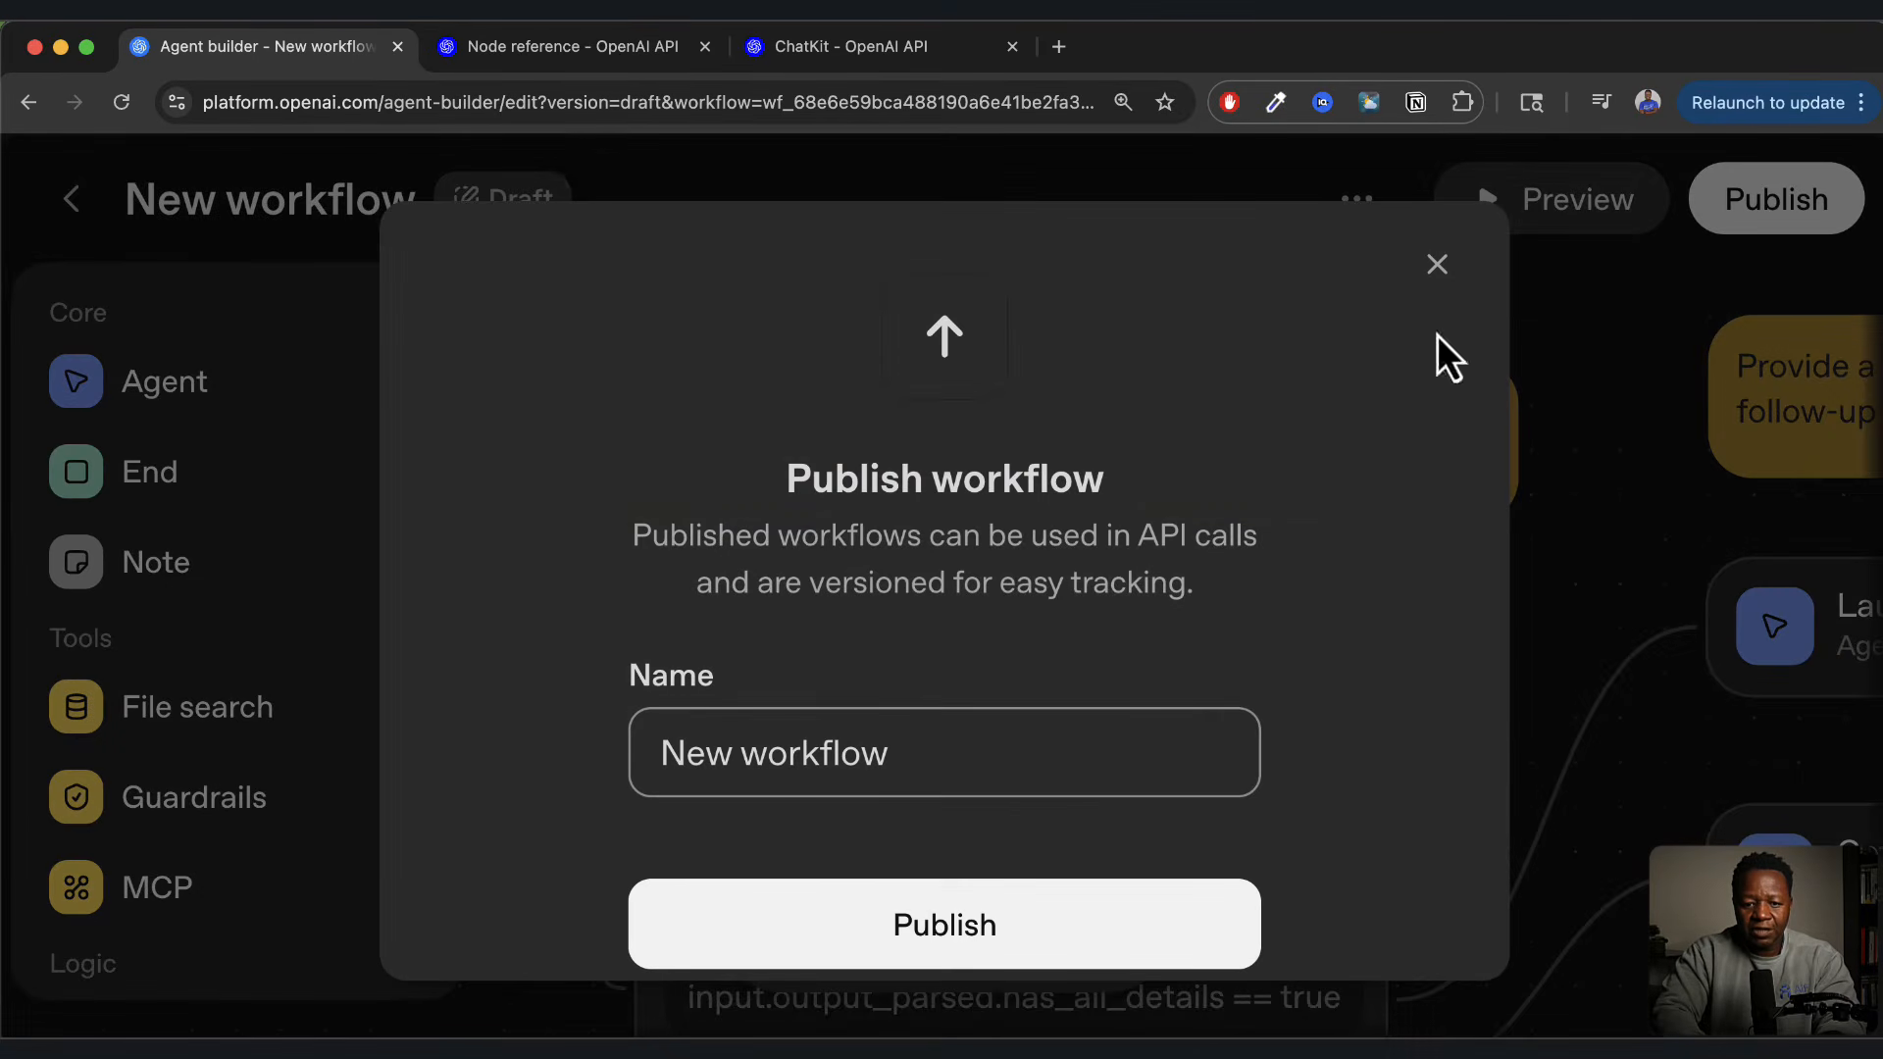
{"action": "left_click_drag", "start_coordinate": [912, 753], "coordinate": [538, 773]}
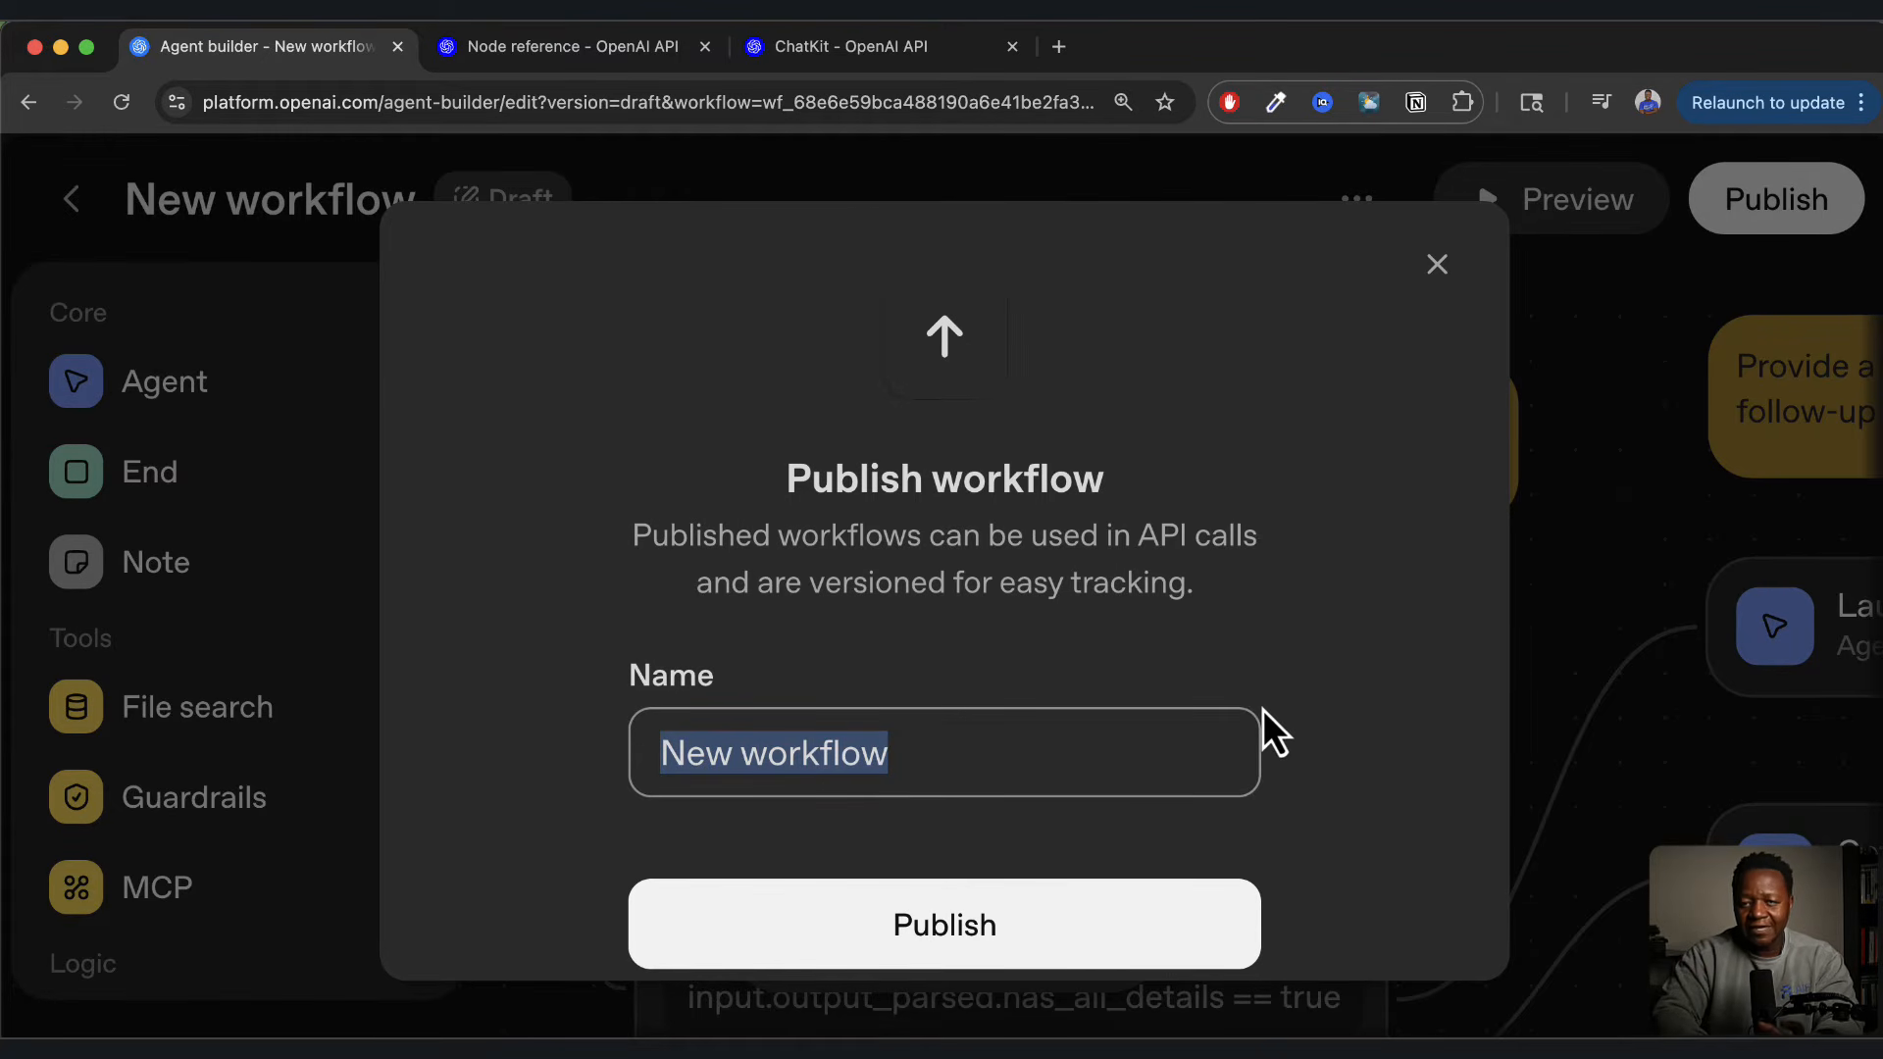
{"action": "left_click", "coordinate": [1437, 265]}
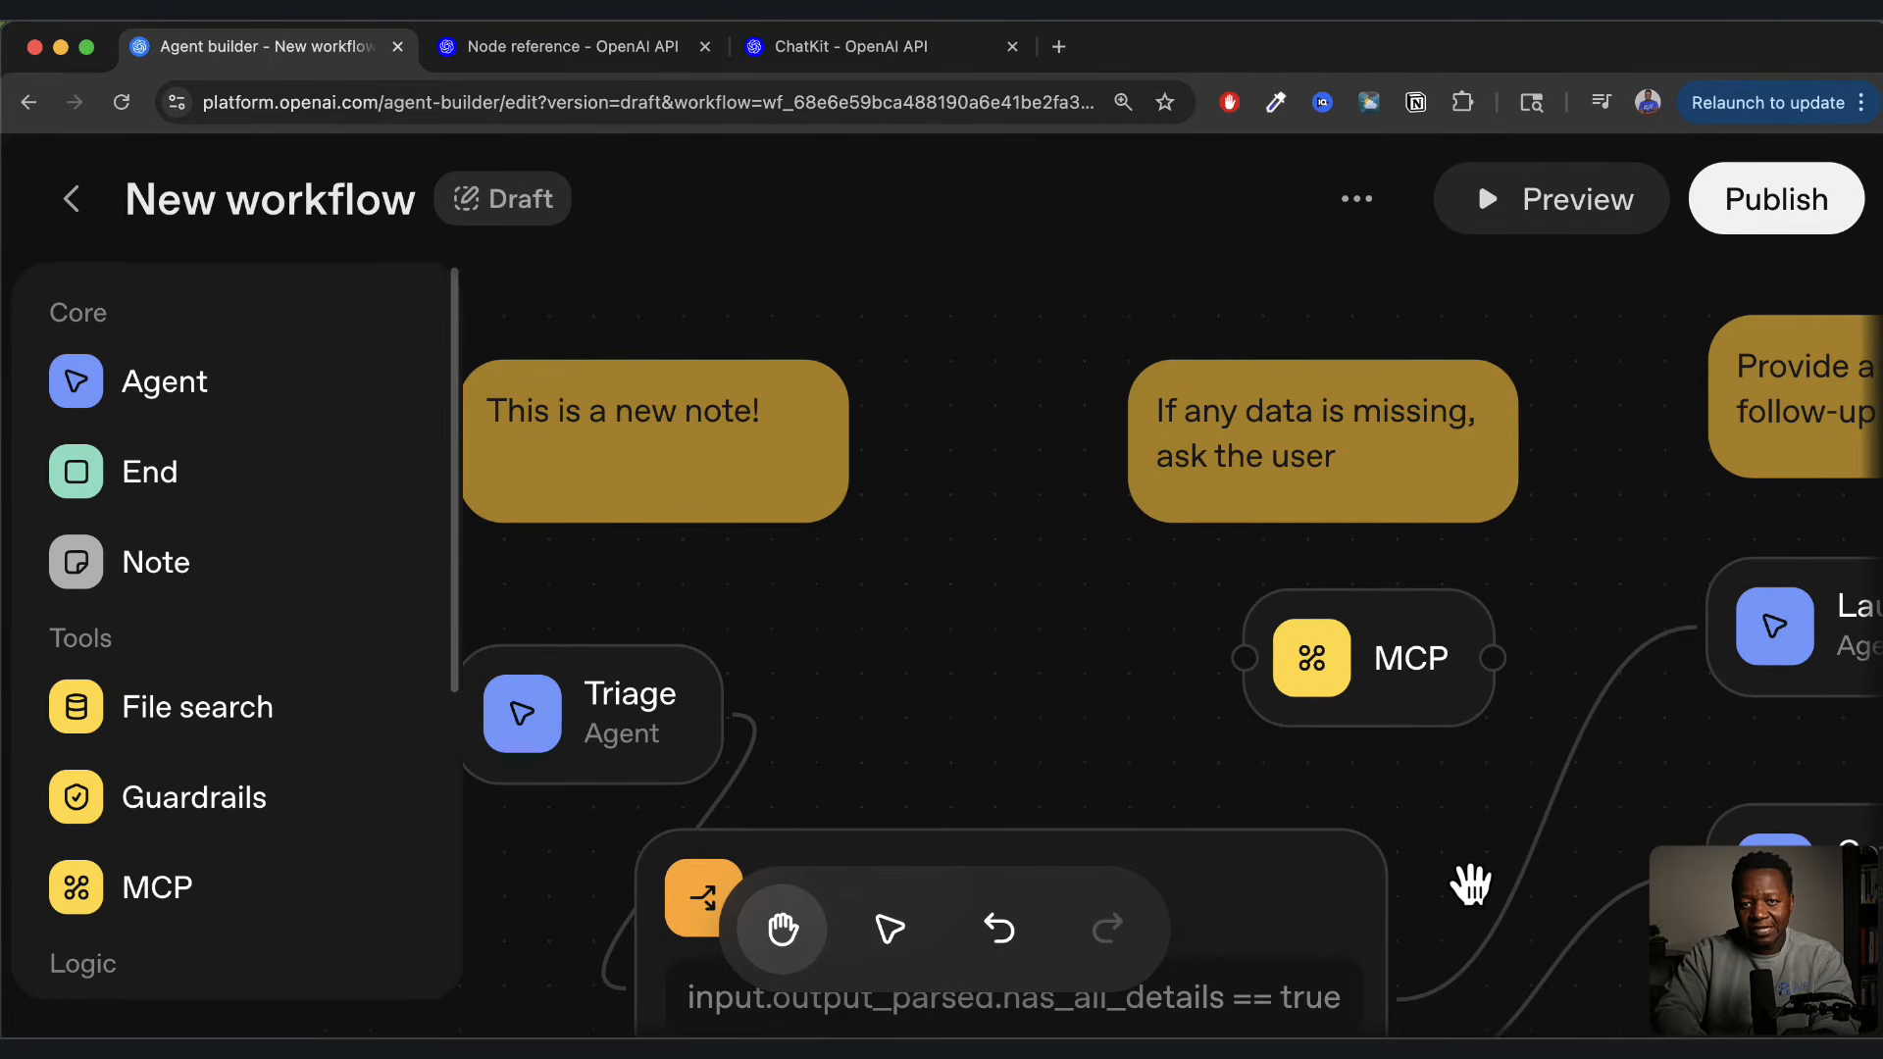
{"action": "left_click", "coordinate": [1358, 199]}
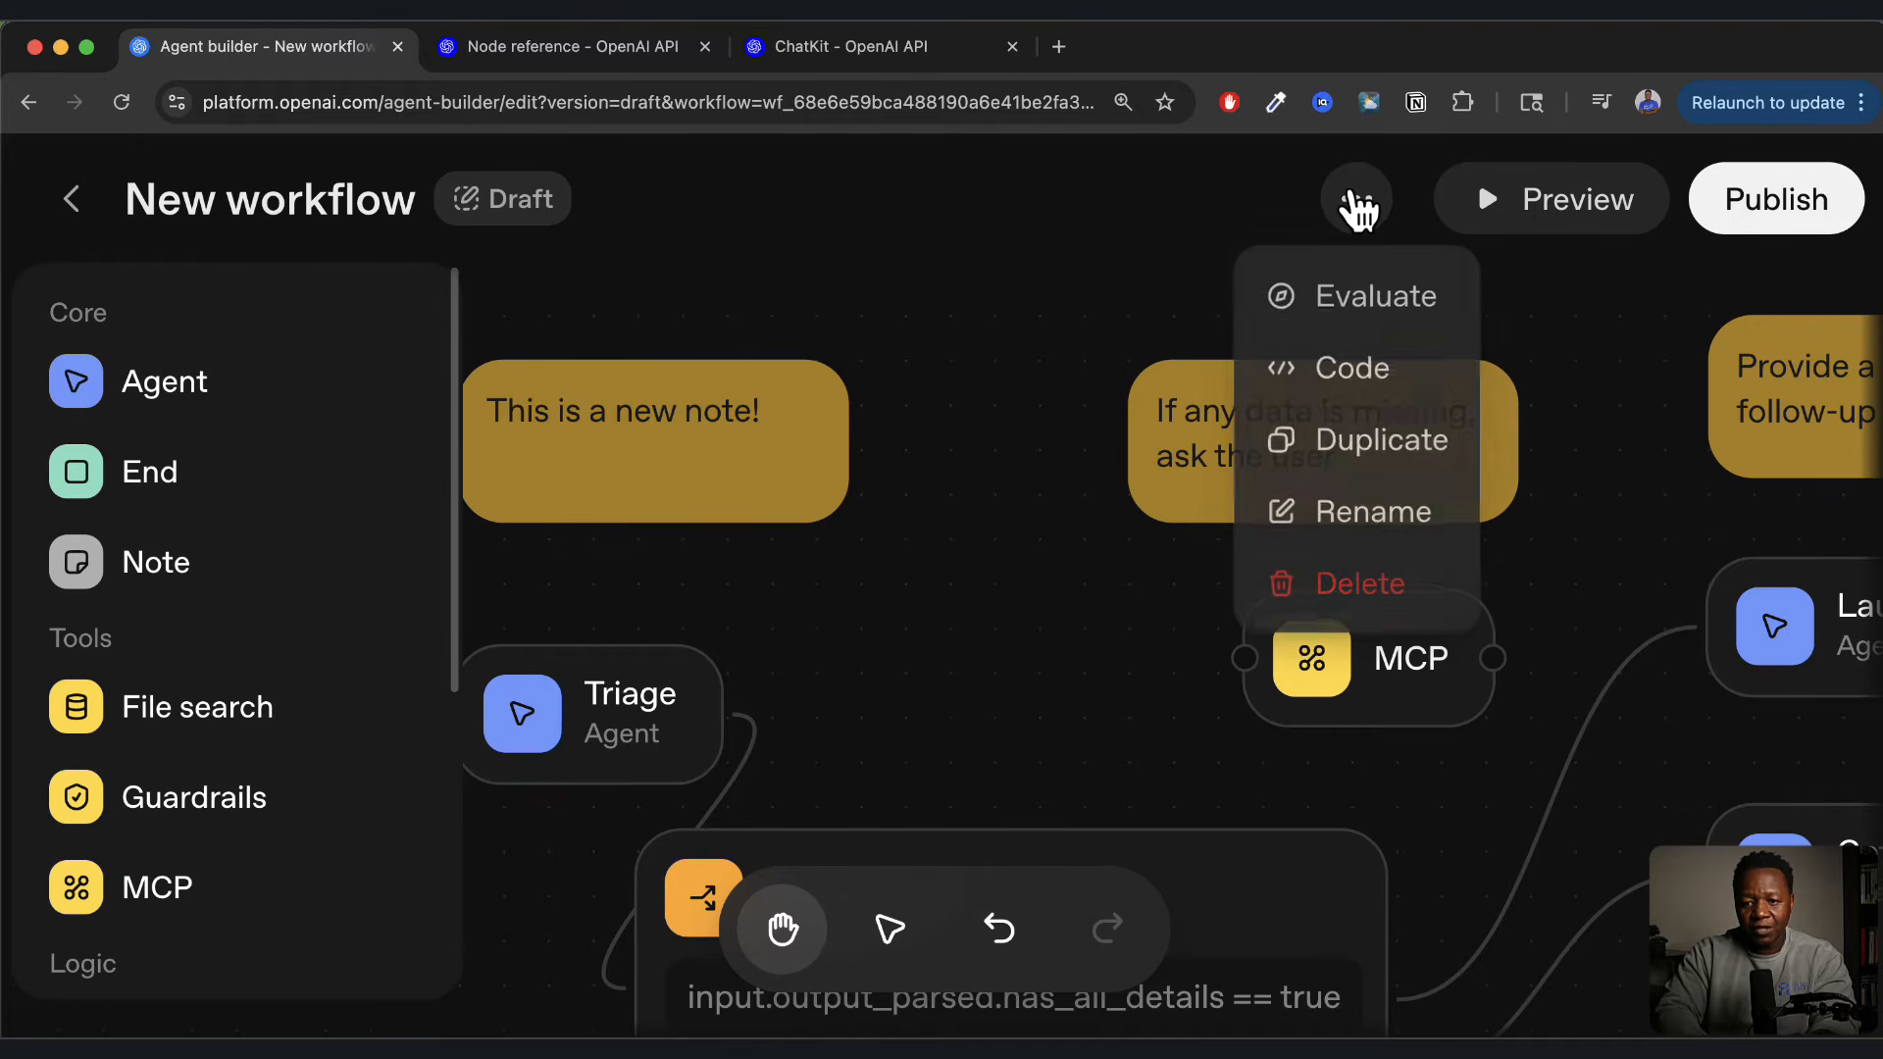
{"action": "left_click", "coordinate": [1351, 392]}
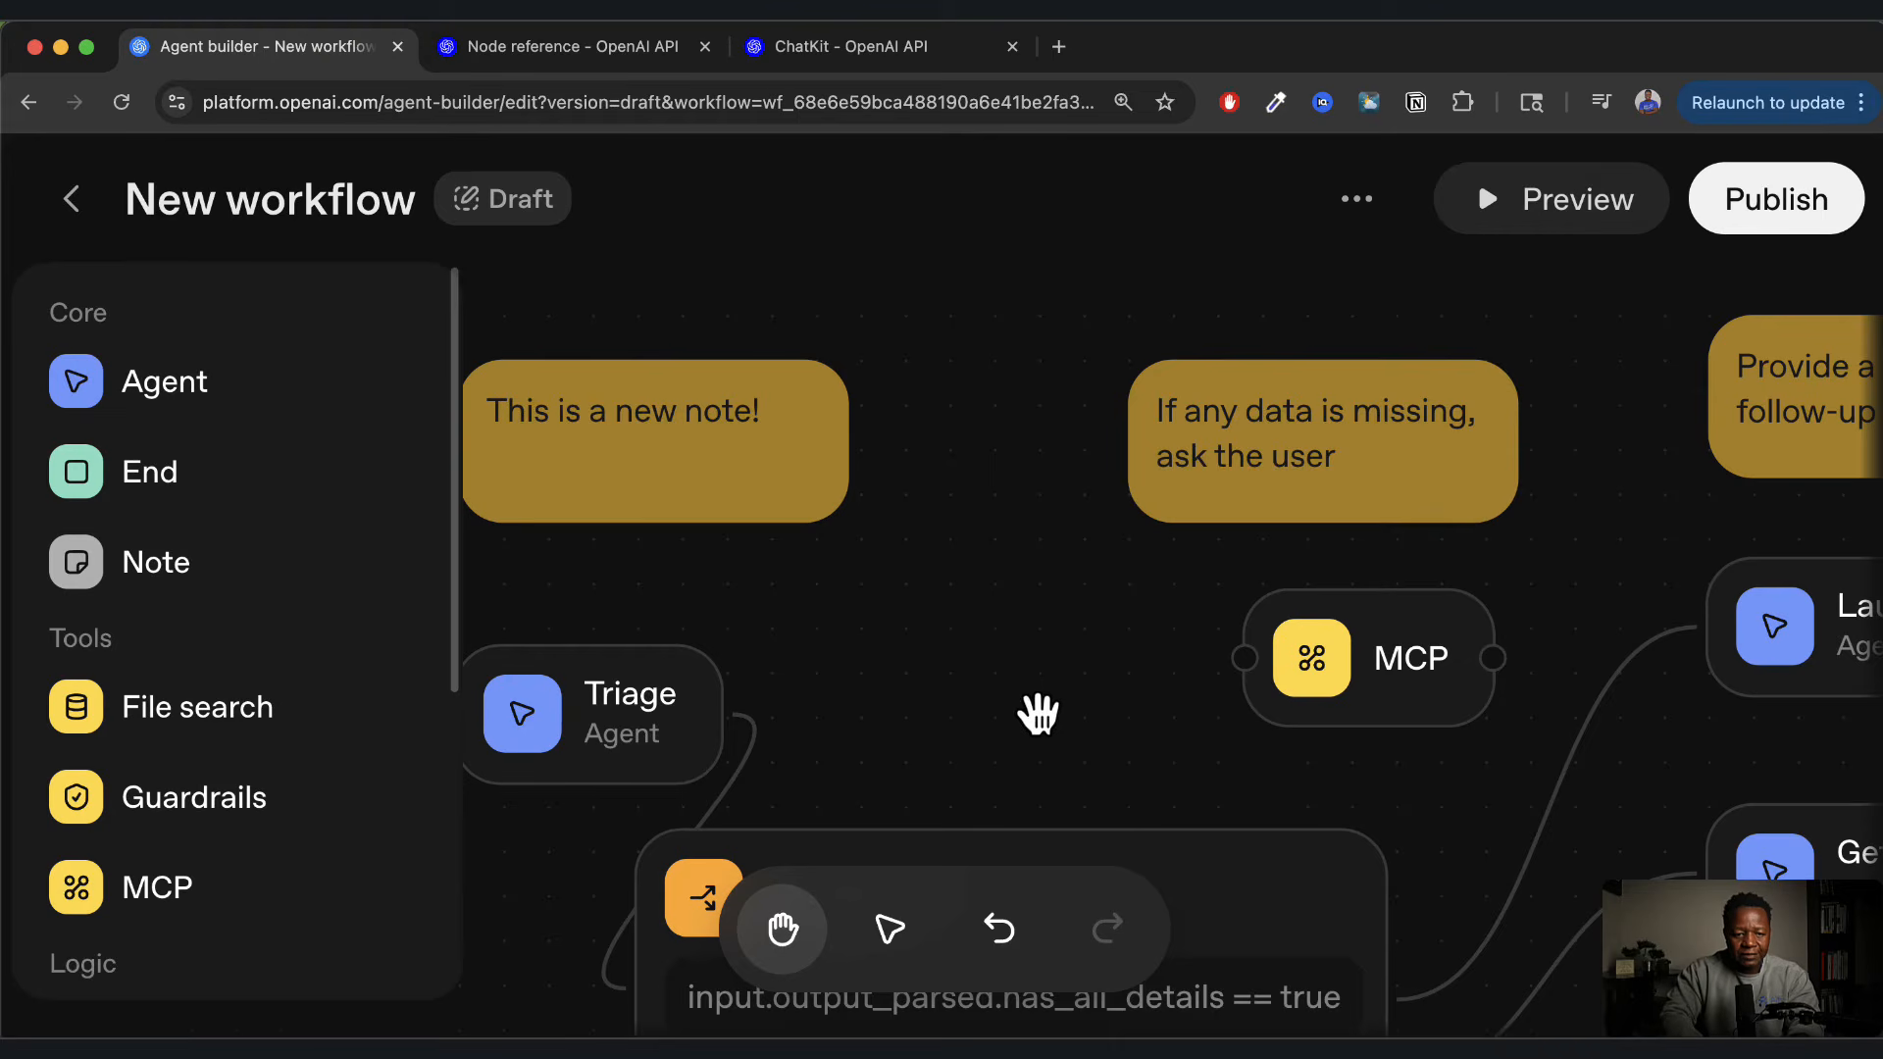
Return to the Agent Builder overview and create a new blank workflow
{"action": "left_click", "coordinate": [83, 208]}
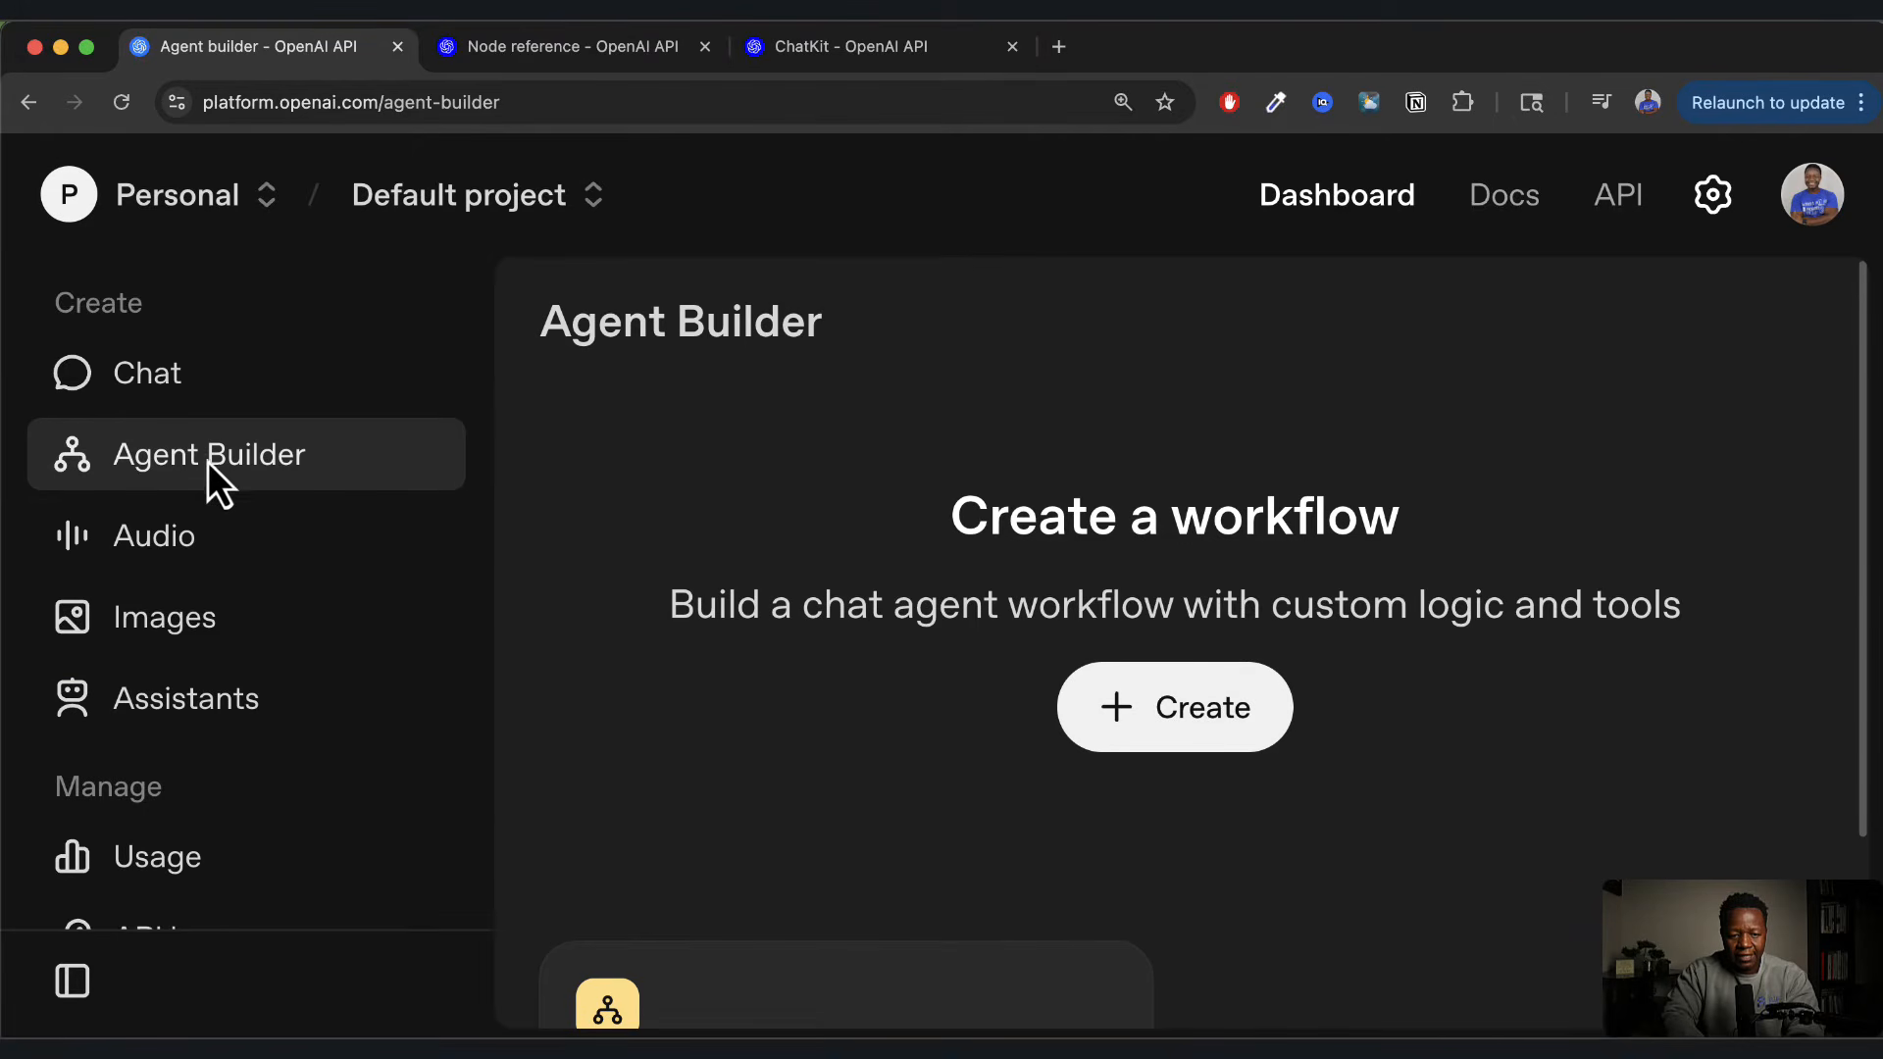
{"action": "scroll", "coordinate": [910, 824], "scroll_direction": "down", "scroll_amount": 3}
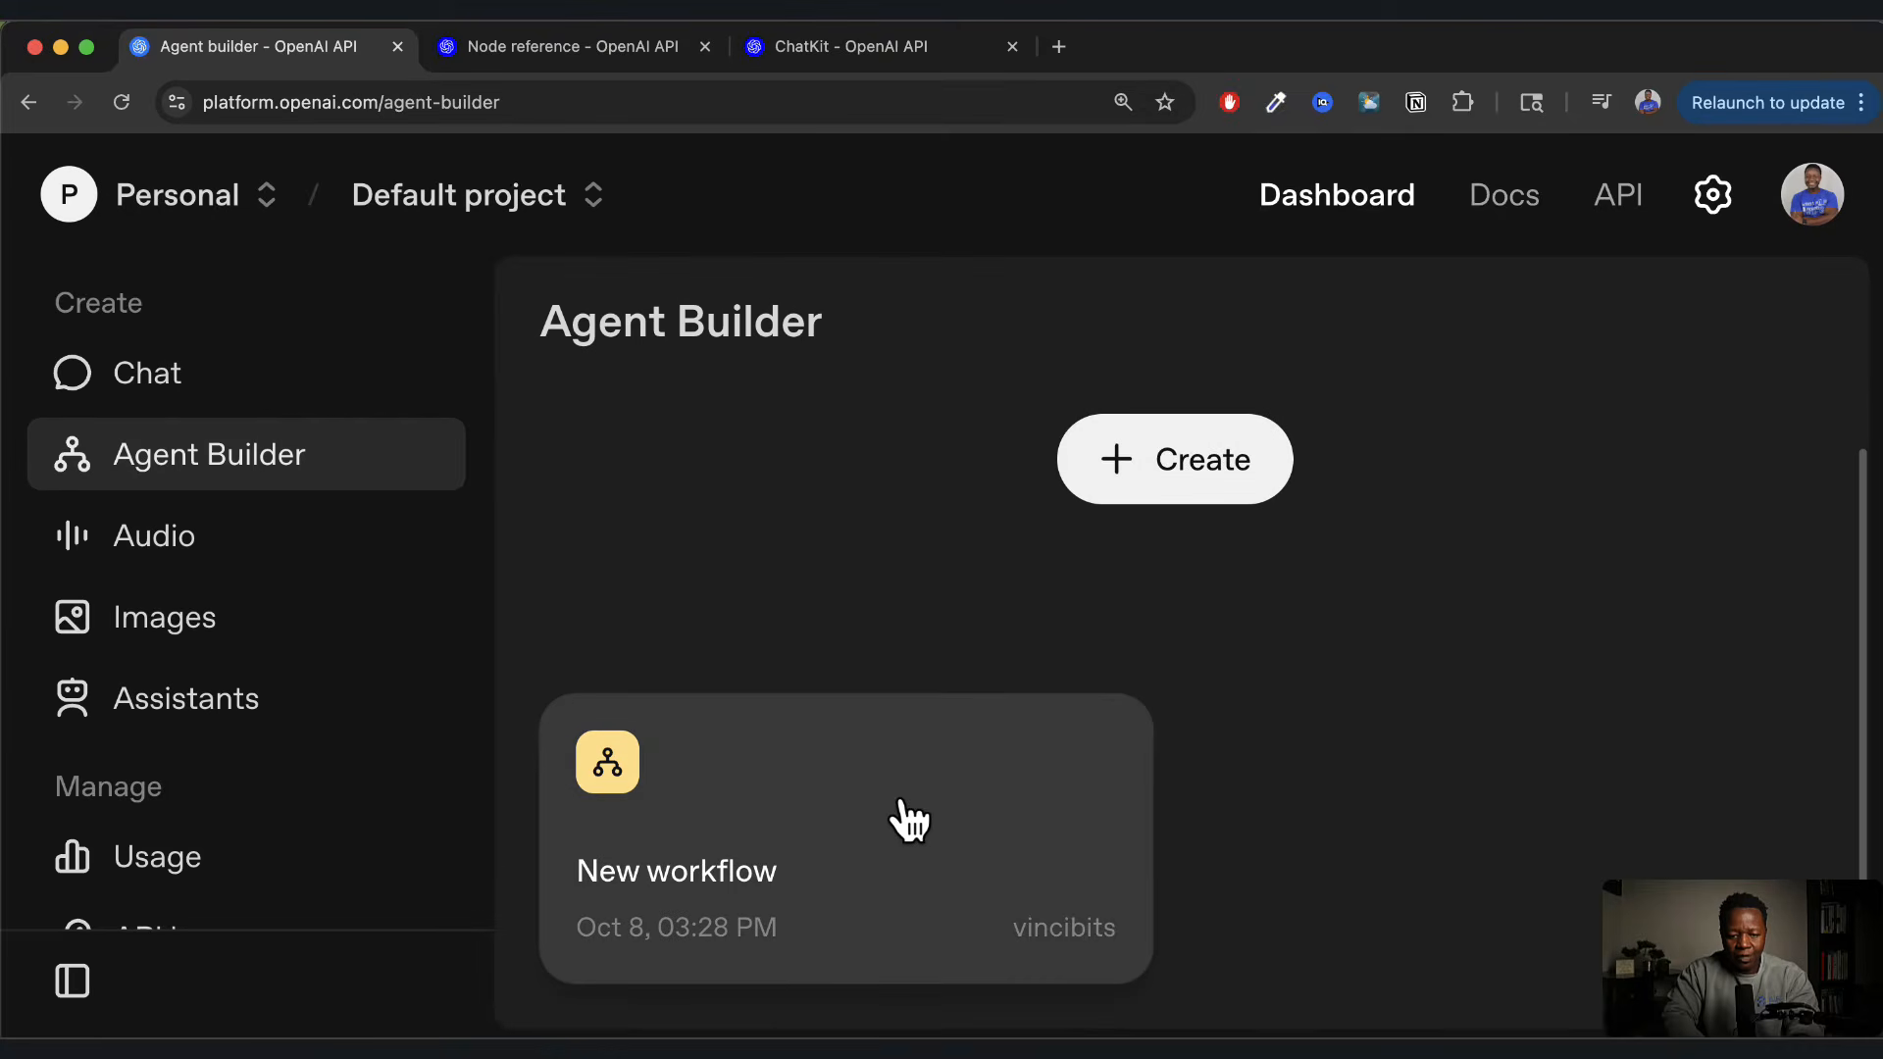
{"action": "scroll", "coordinate": [910, 824], "scroll_direction": "up", "scroll_amount": 3}
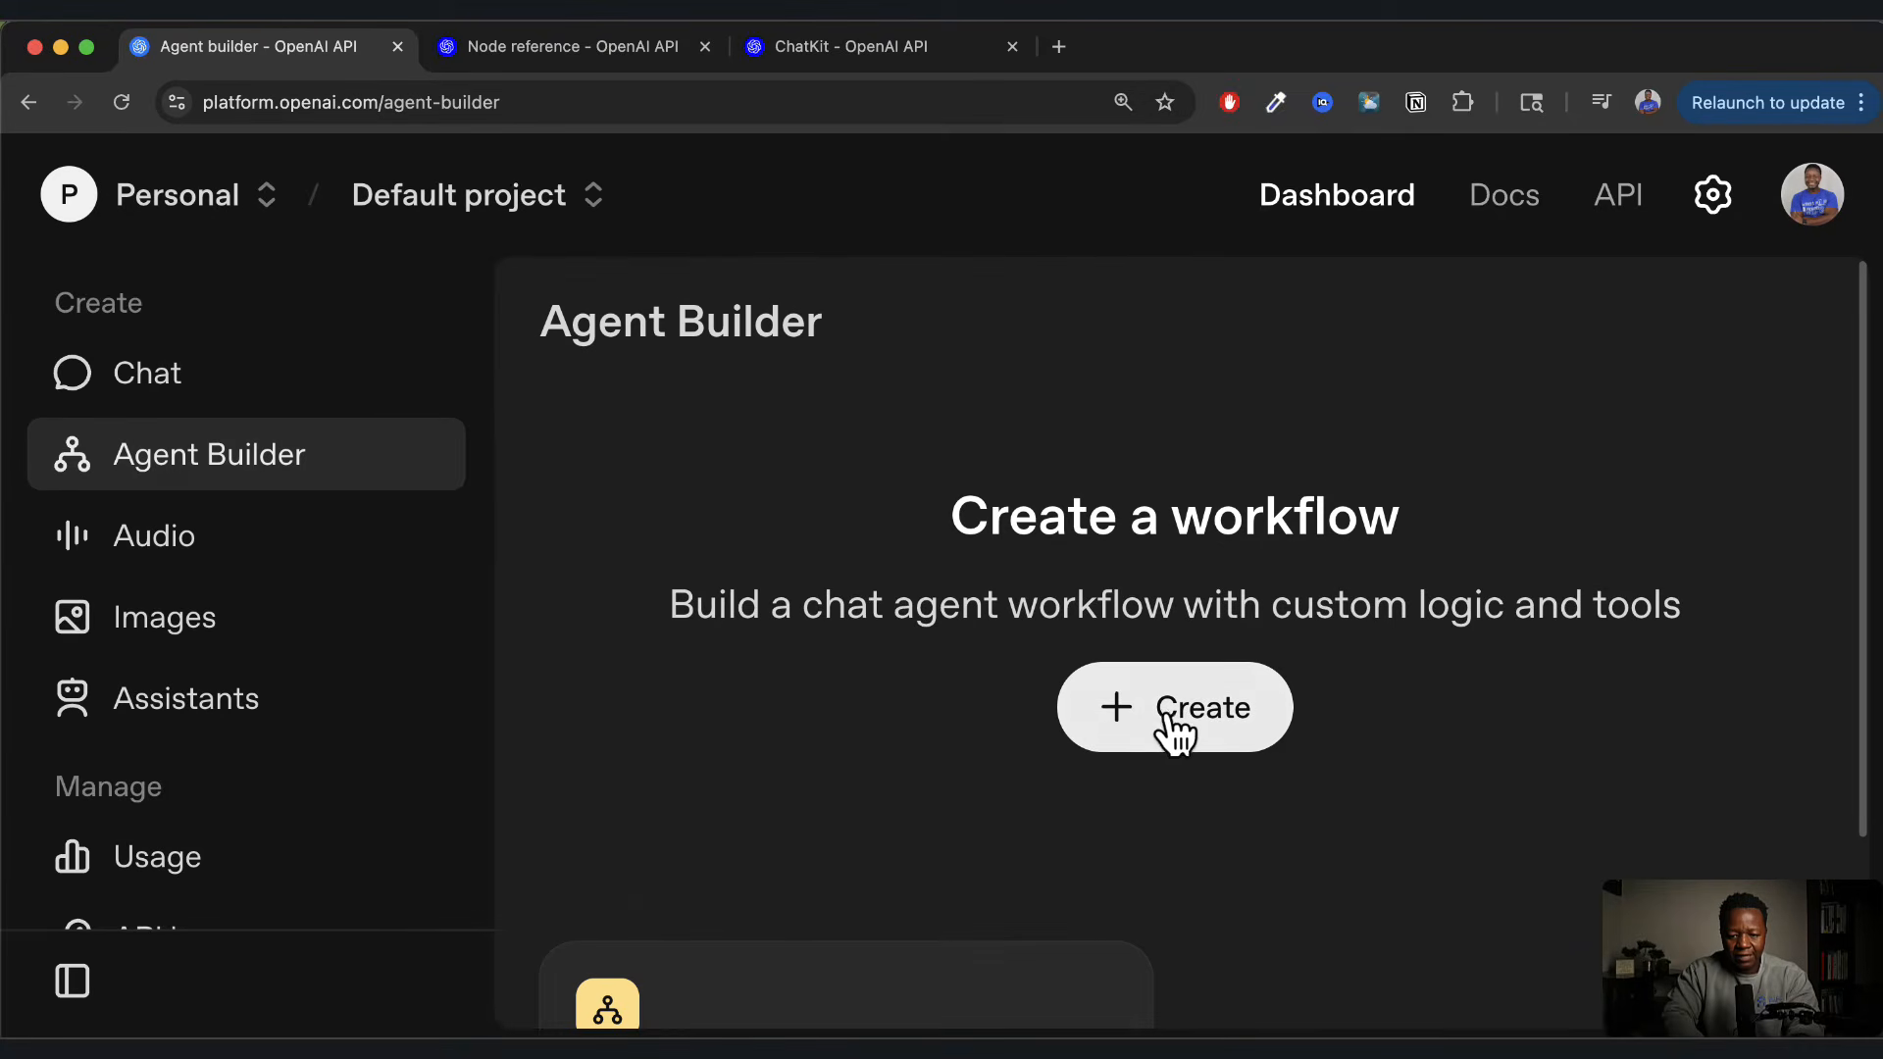
{"action": "left_click", "coordinate": [1170, 721]}
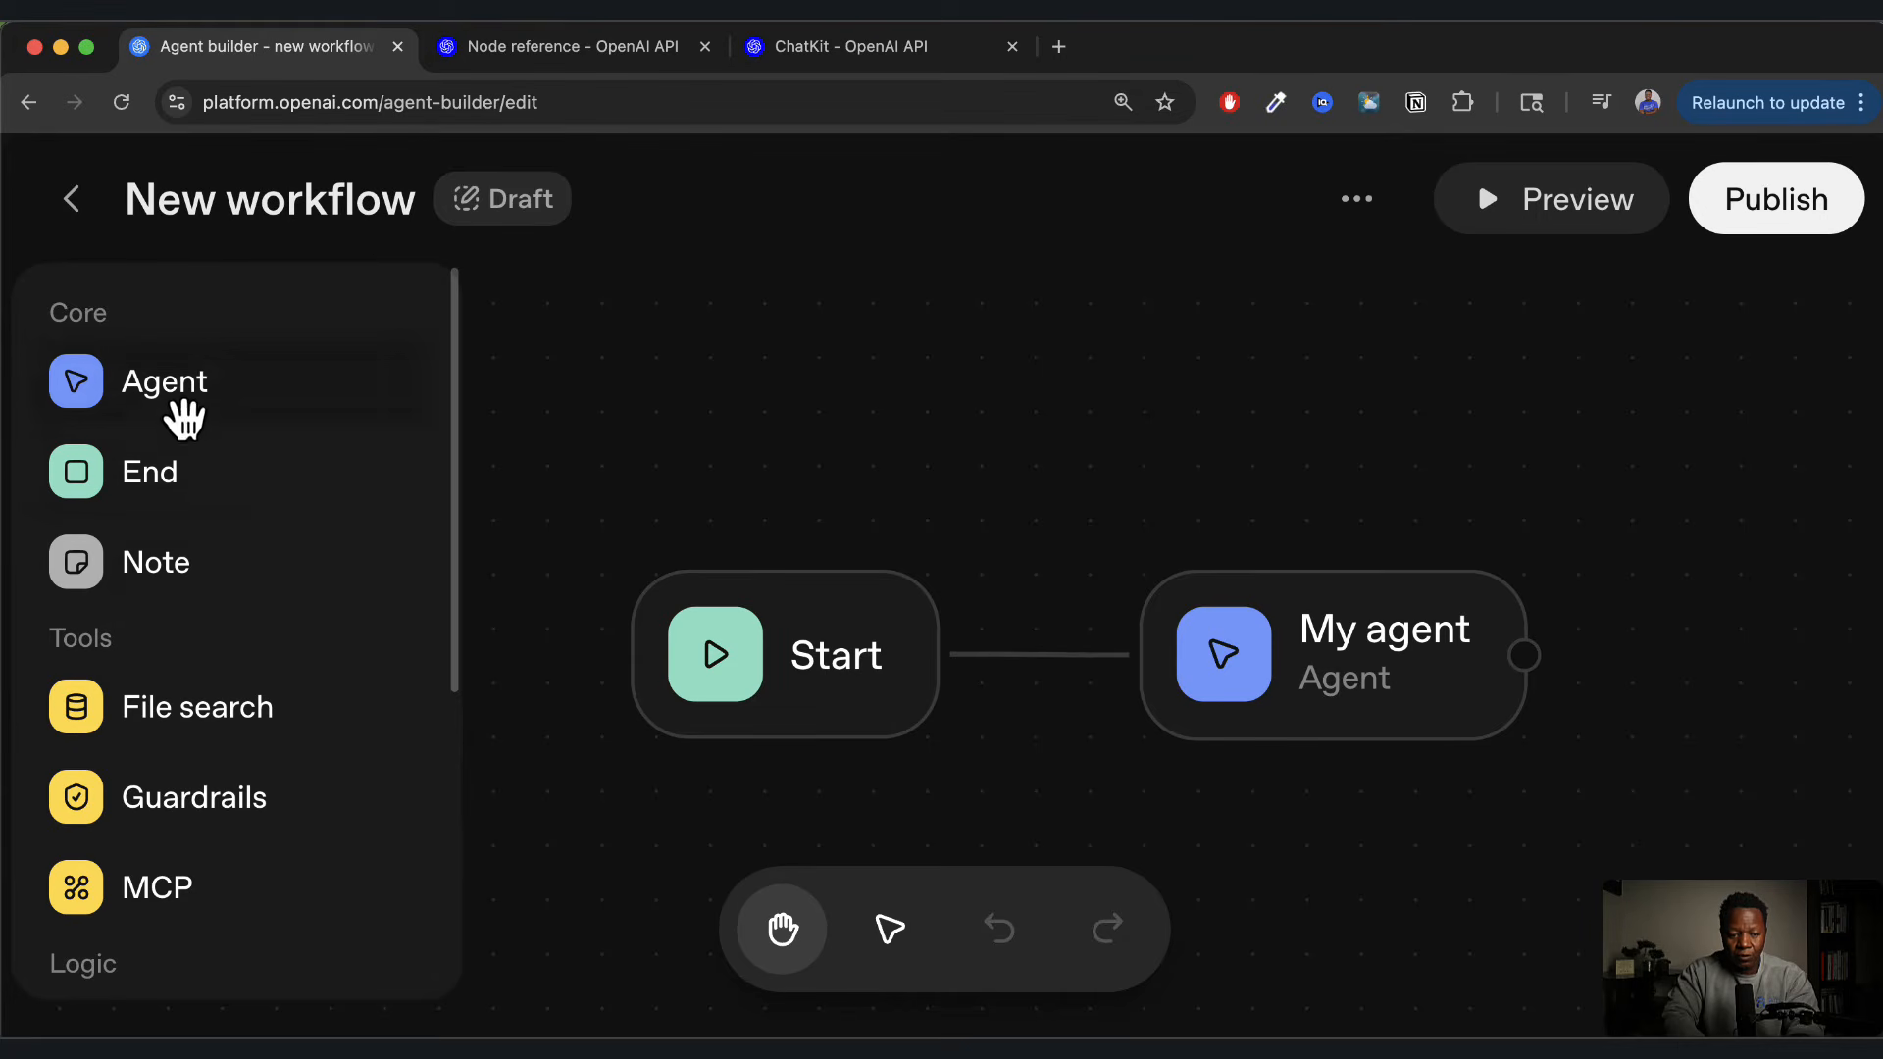
Delete the default My agent node and move the Start node slightly on the canvas with its settings open
{"action": "left_click", "coordinate": [1314, 647]}
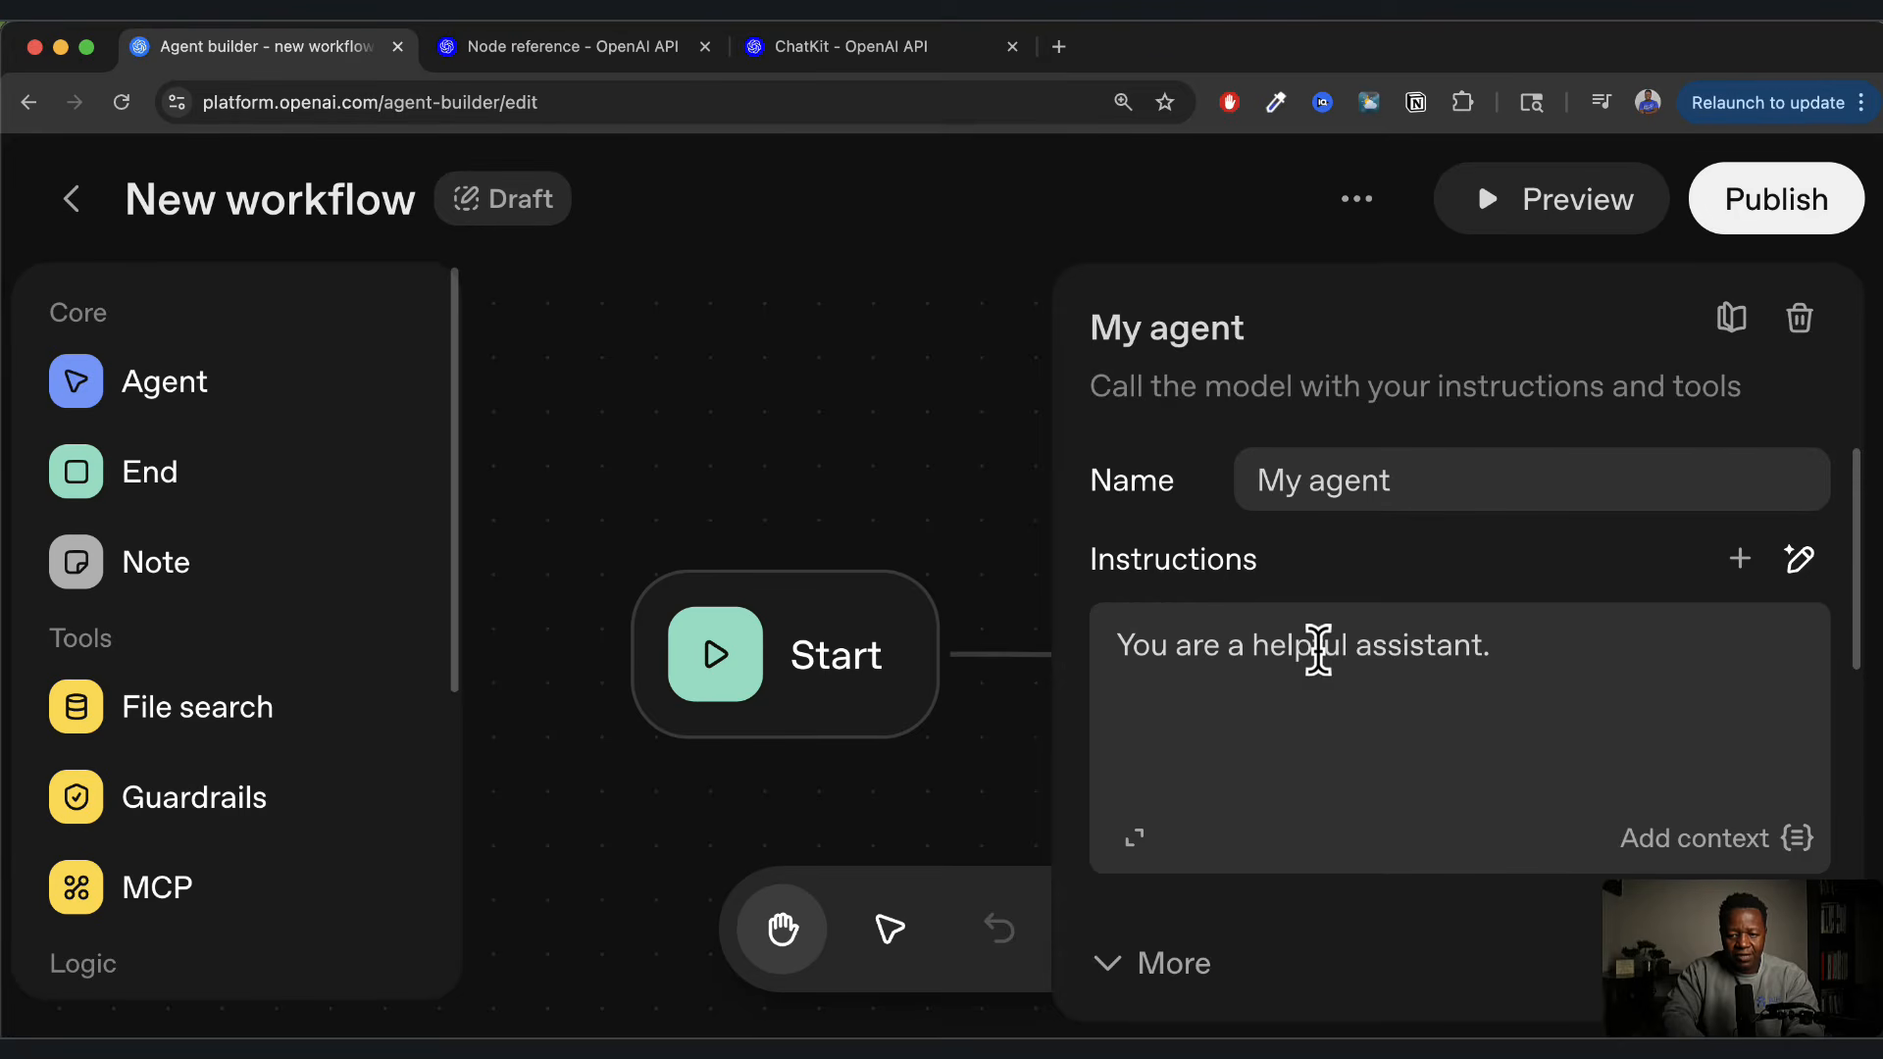
{"action": "left_click", "coordinate": [1795, 339]}
{"action": "left_click", "coordinate": [836, 639]}
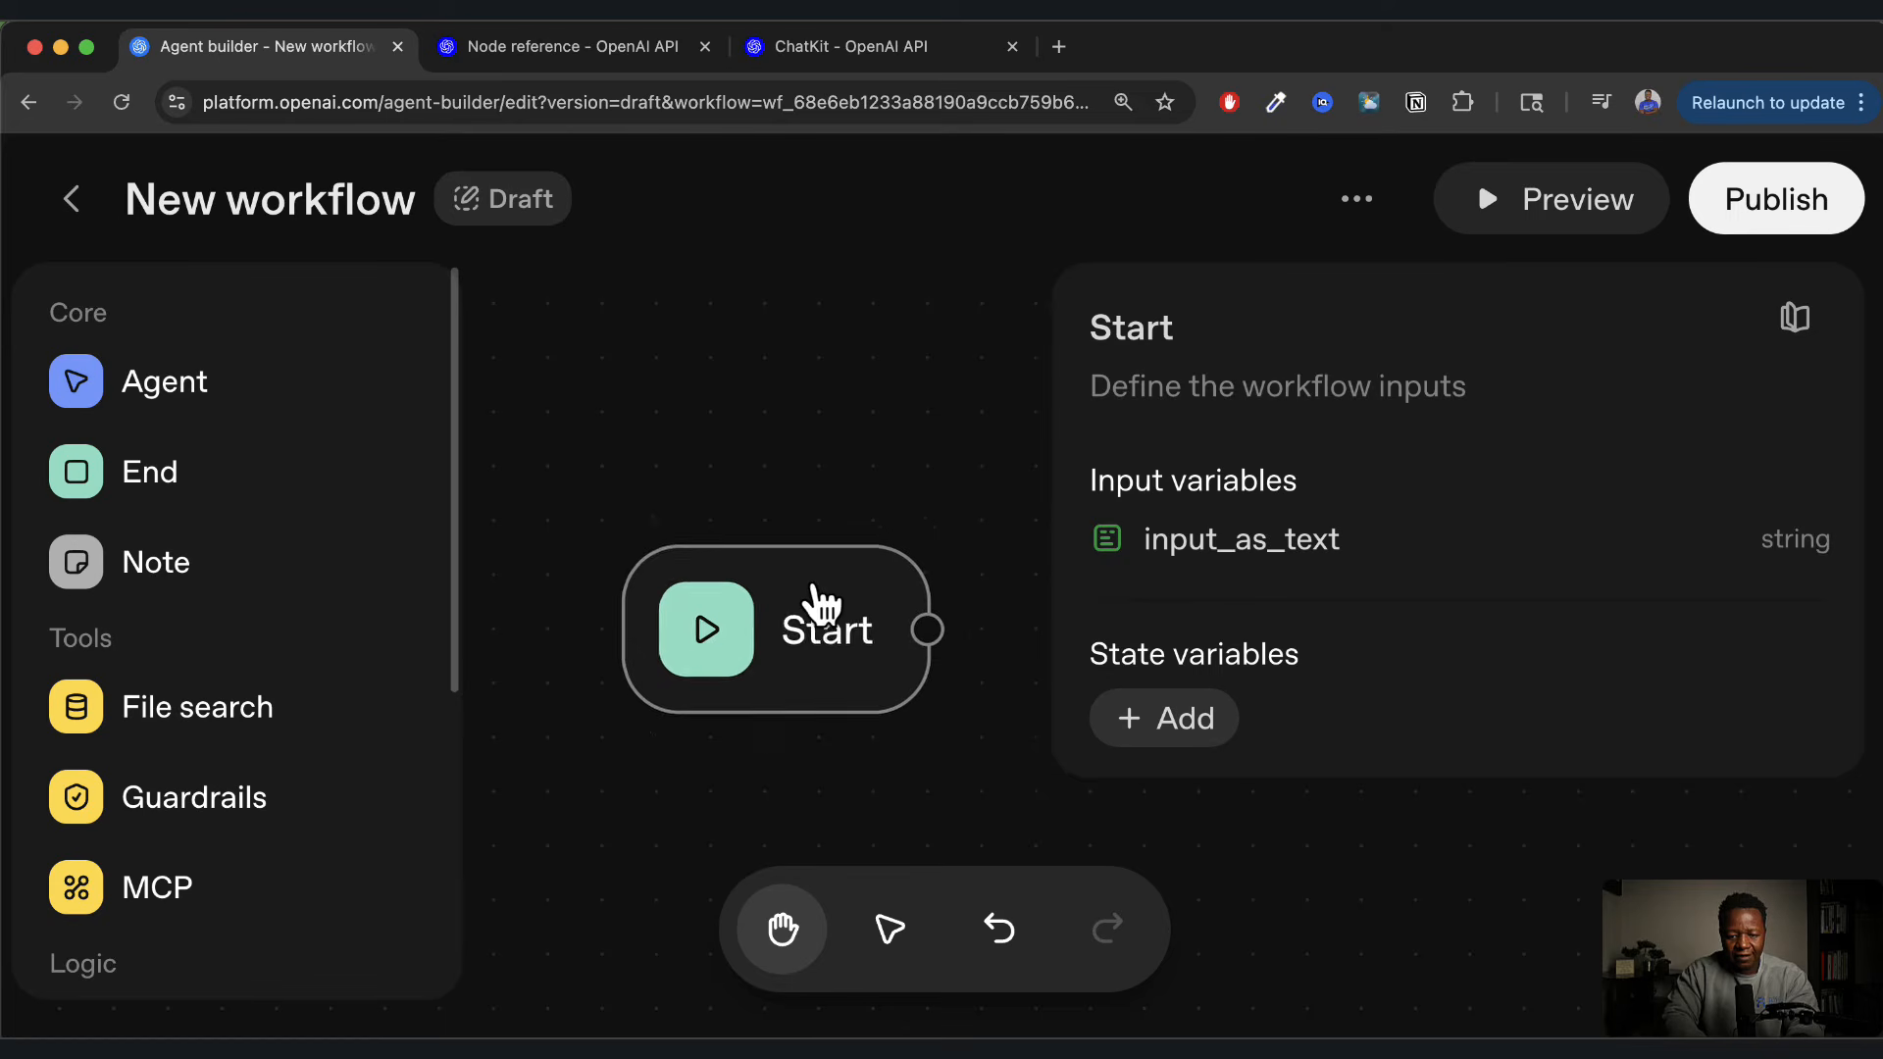
{"action": "left_click_drag", "start_coordinate": [813, 588], "coordinate": [777, 609]}
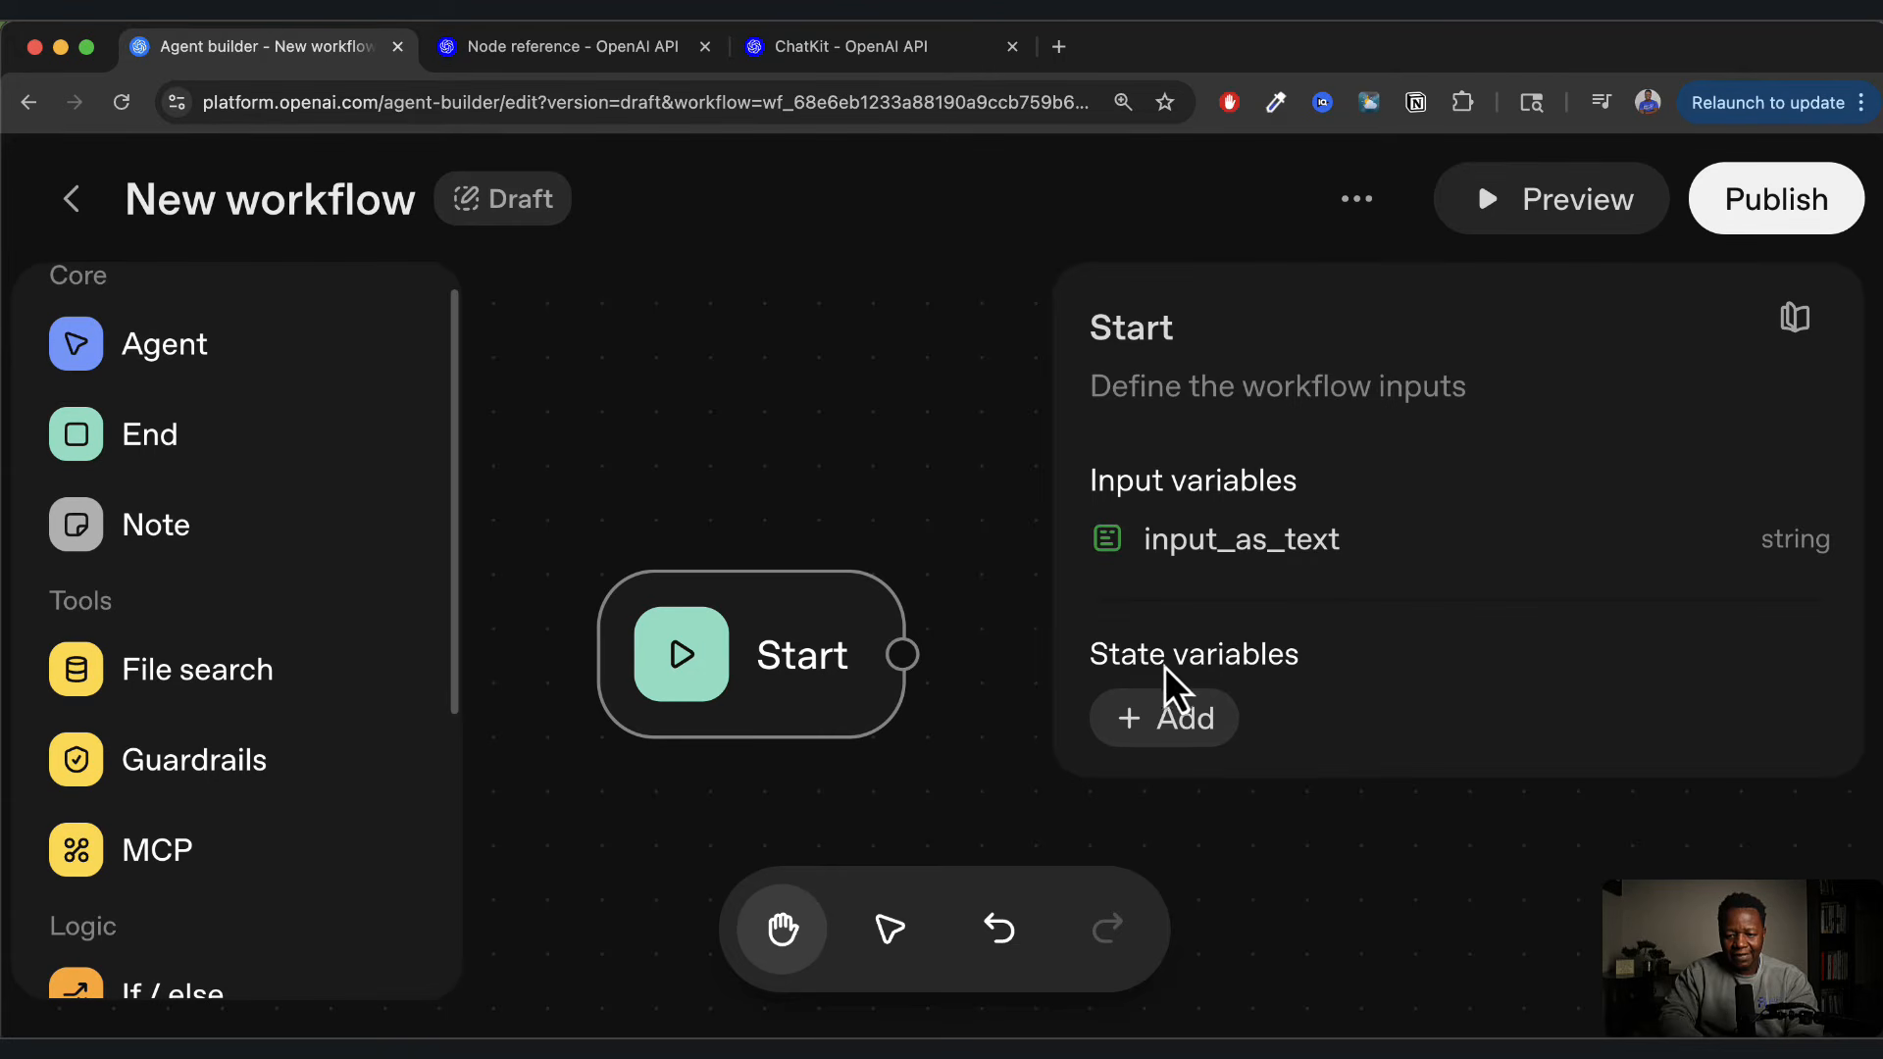
Examine the String, Number, Boolean, Object and List options for a new Start state variable, and close the form without saving
{"action": "left_click", "coordinate": [1190, 727]}
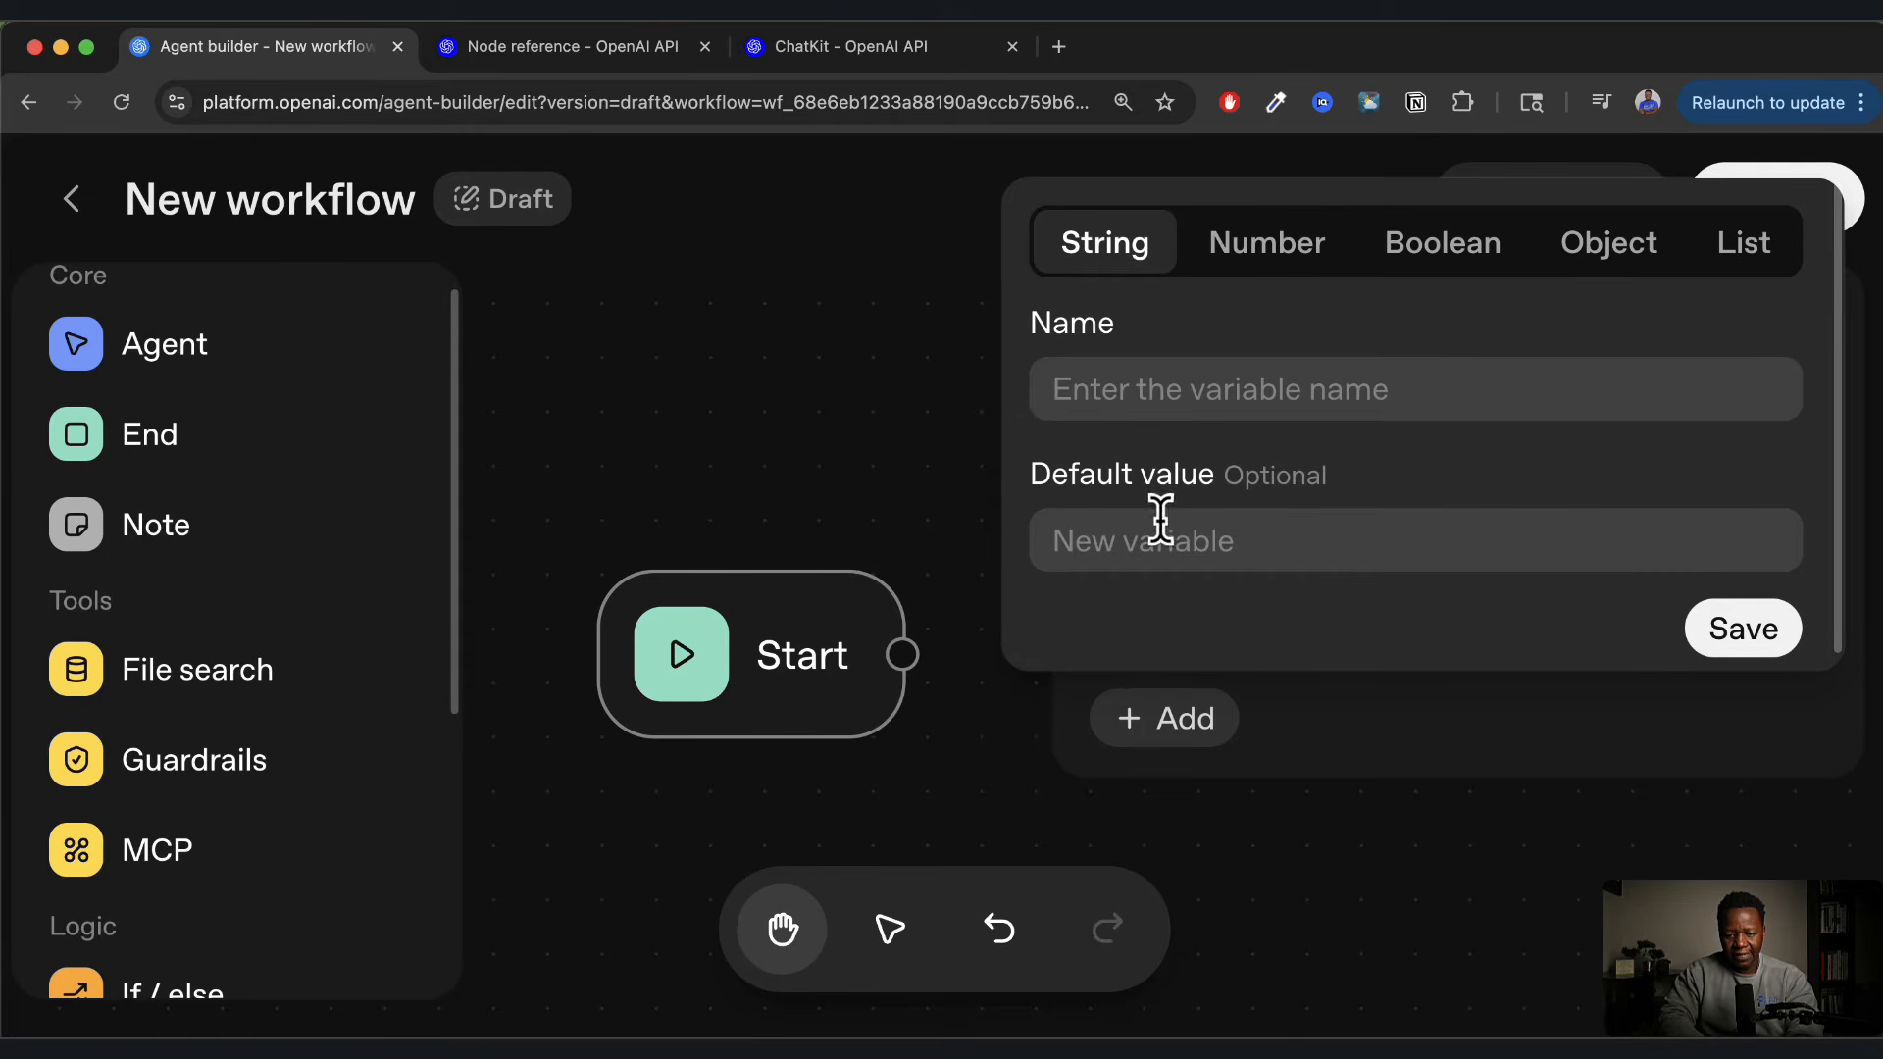
{"action": "left_click", "coordinate": [967, 520]}
{"action": "left_click", "coordinate": [1194, 719]}
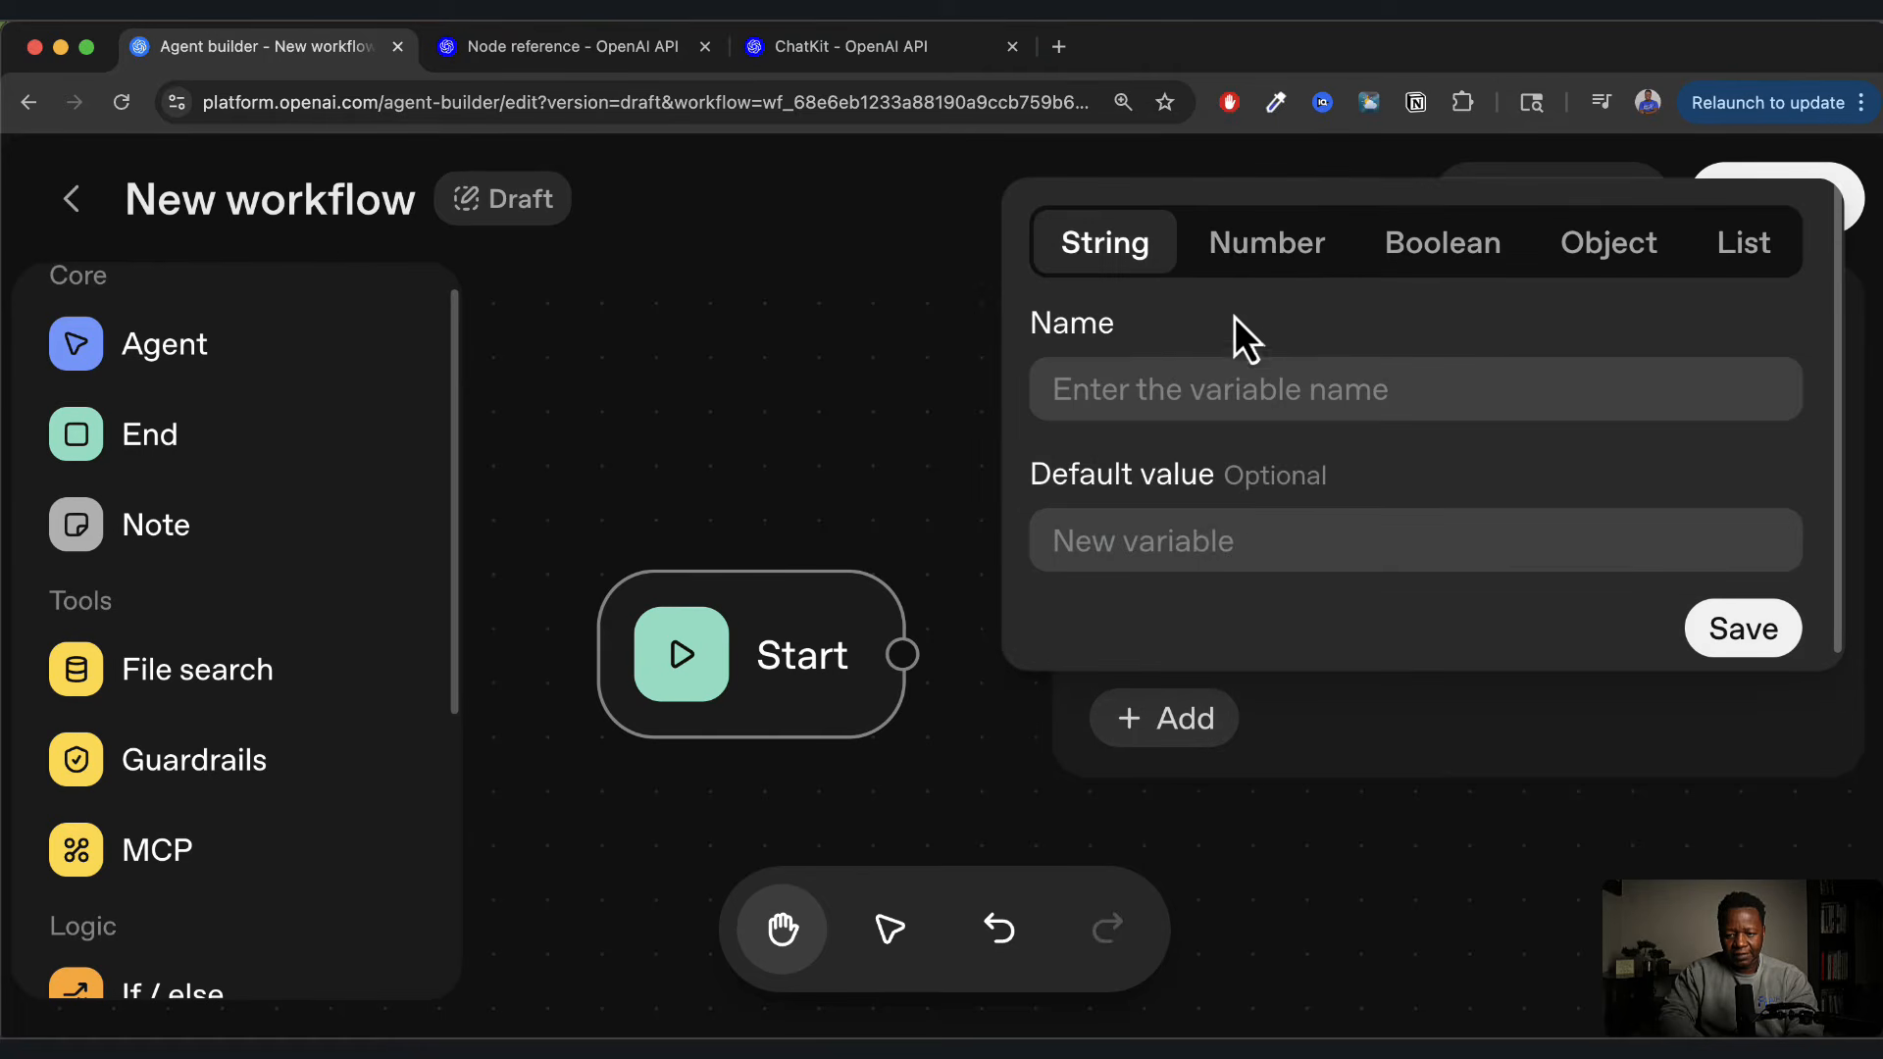
{"action": "left_click", "coordinate": [1268, 257]}
{"action": "left_click", "coordinate": [1123, 253]}
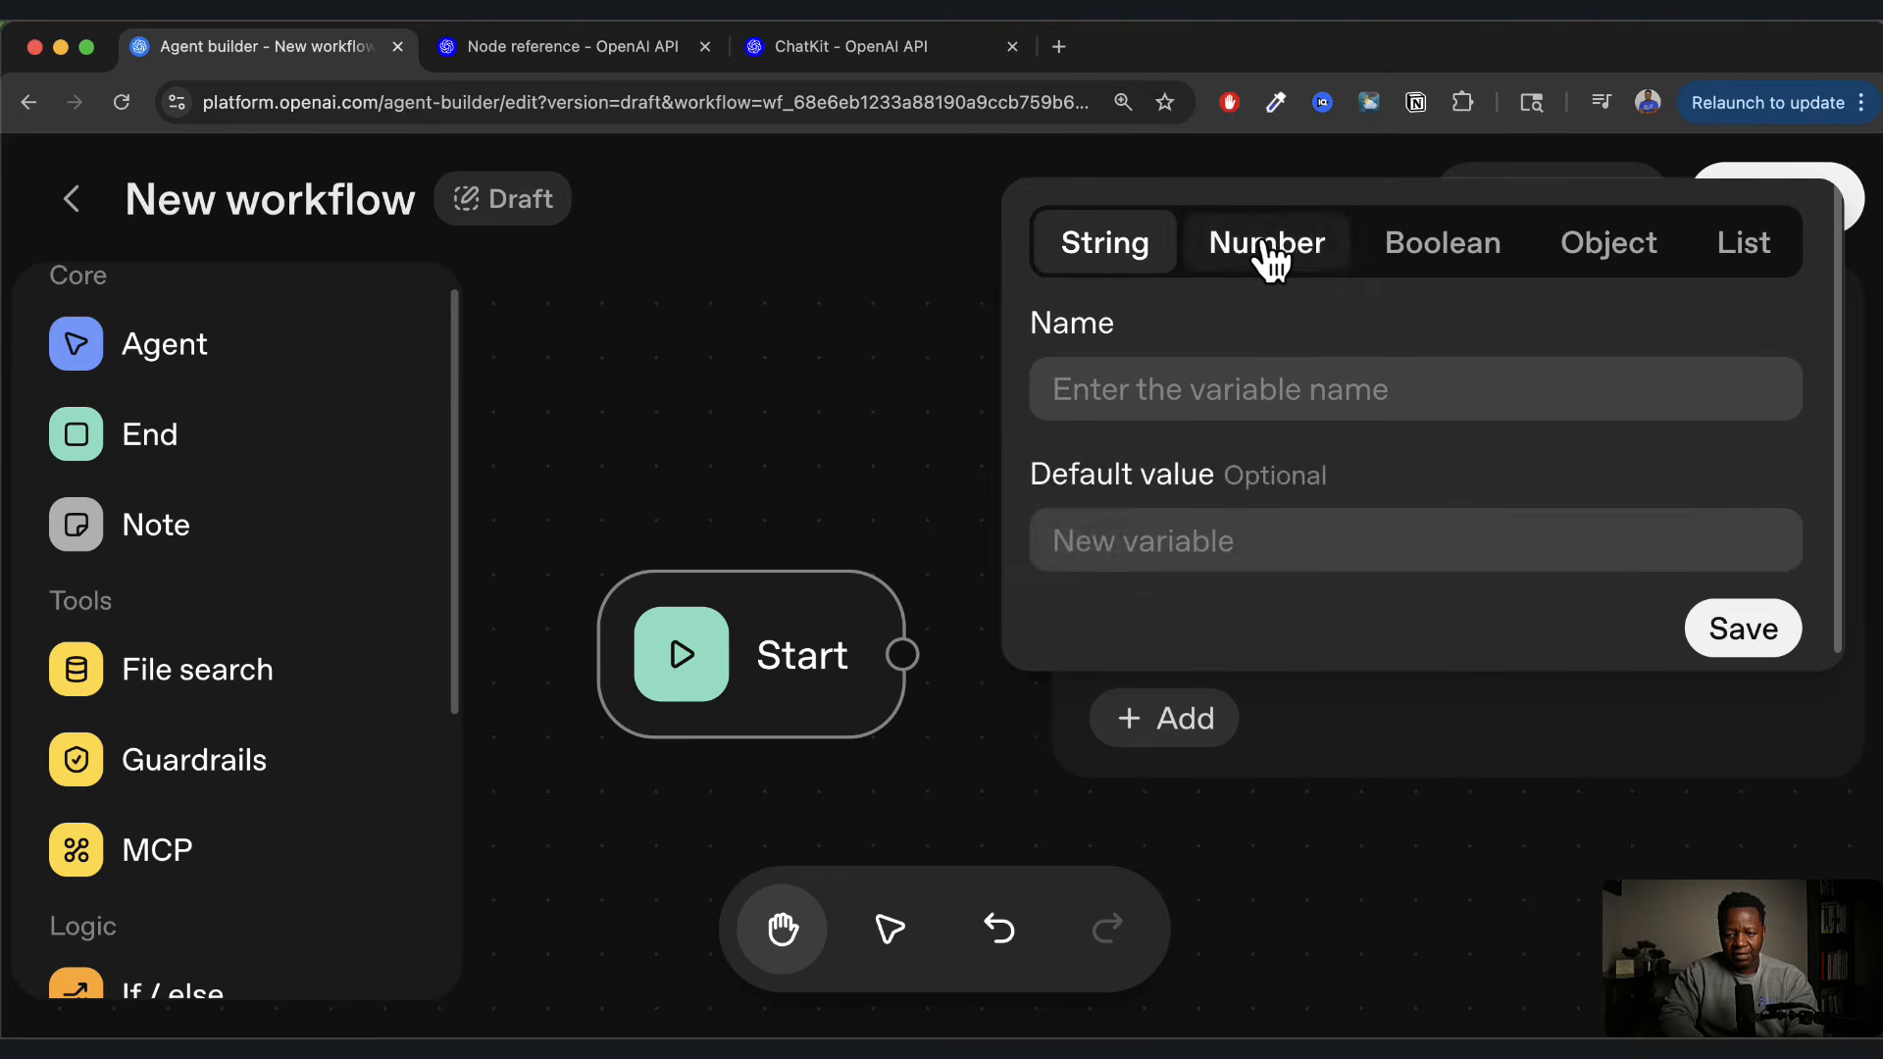
{"action": "left_click", "coordinate": [1264, 253]}
{"action": "left_click", "coordinate": [1446, 253]}
{"action": "left_click", "coordinate": [1613, 253]}
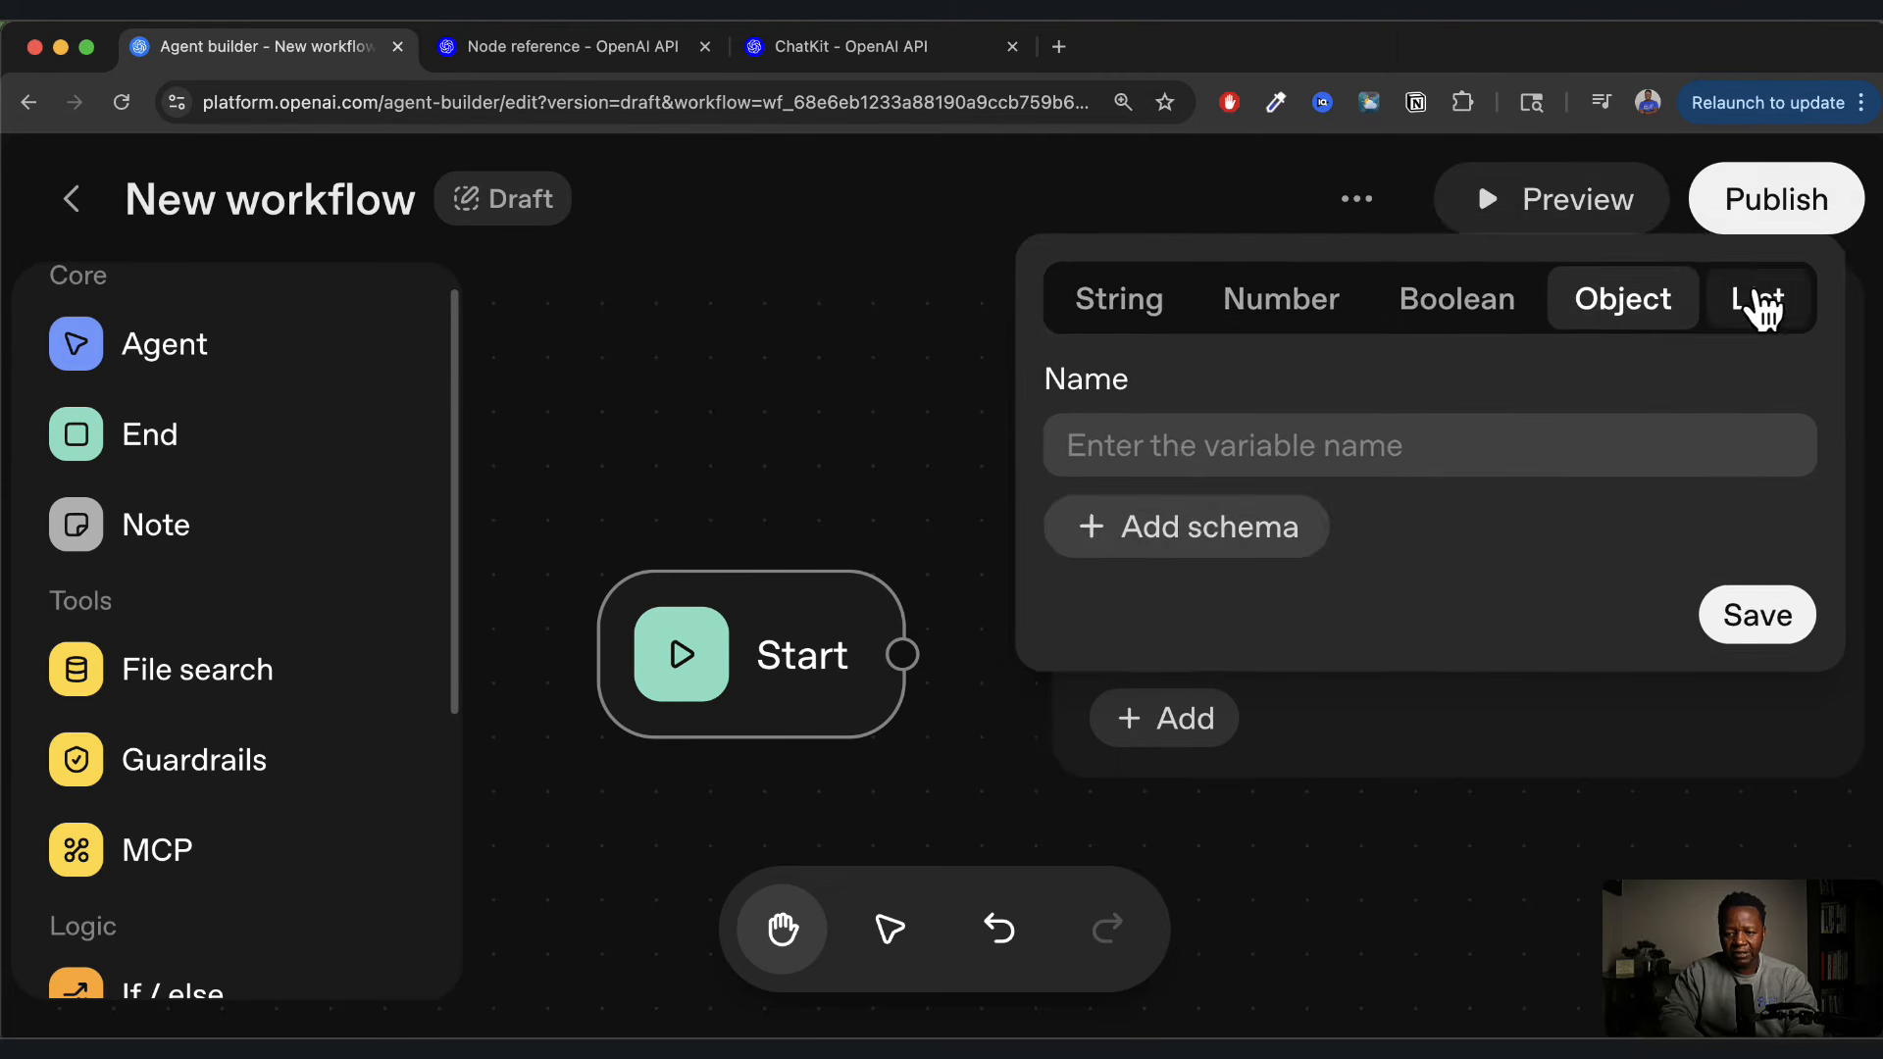
{"action": "left_click", "coordinate": [1751, 301]}
{"action": "left_click", "coordinate": [863, 461]}
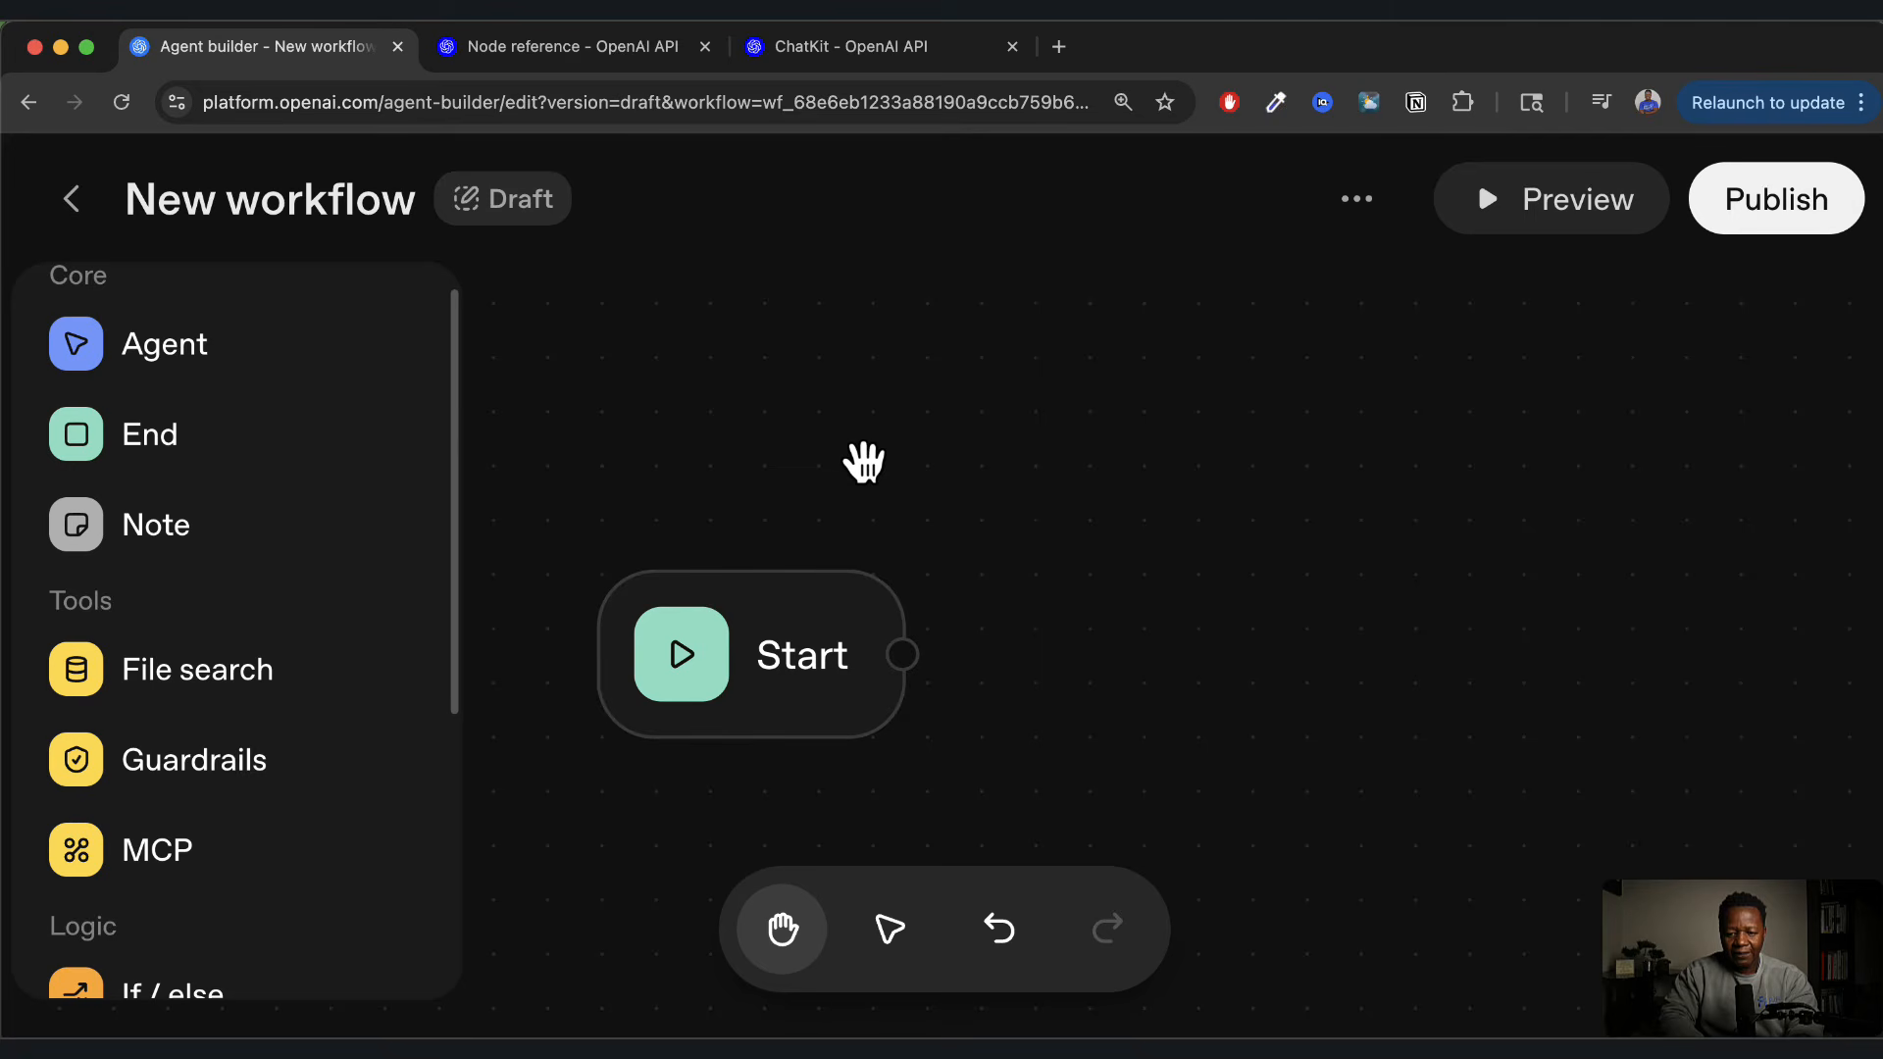
{"action": "left_click", "coordinate": [870, 684]}
{"action": "left_click", "coordinate": [872, 501]}
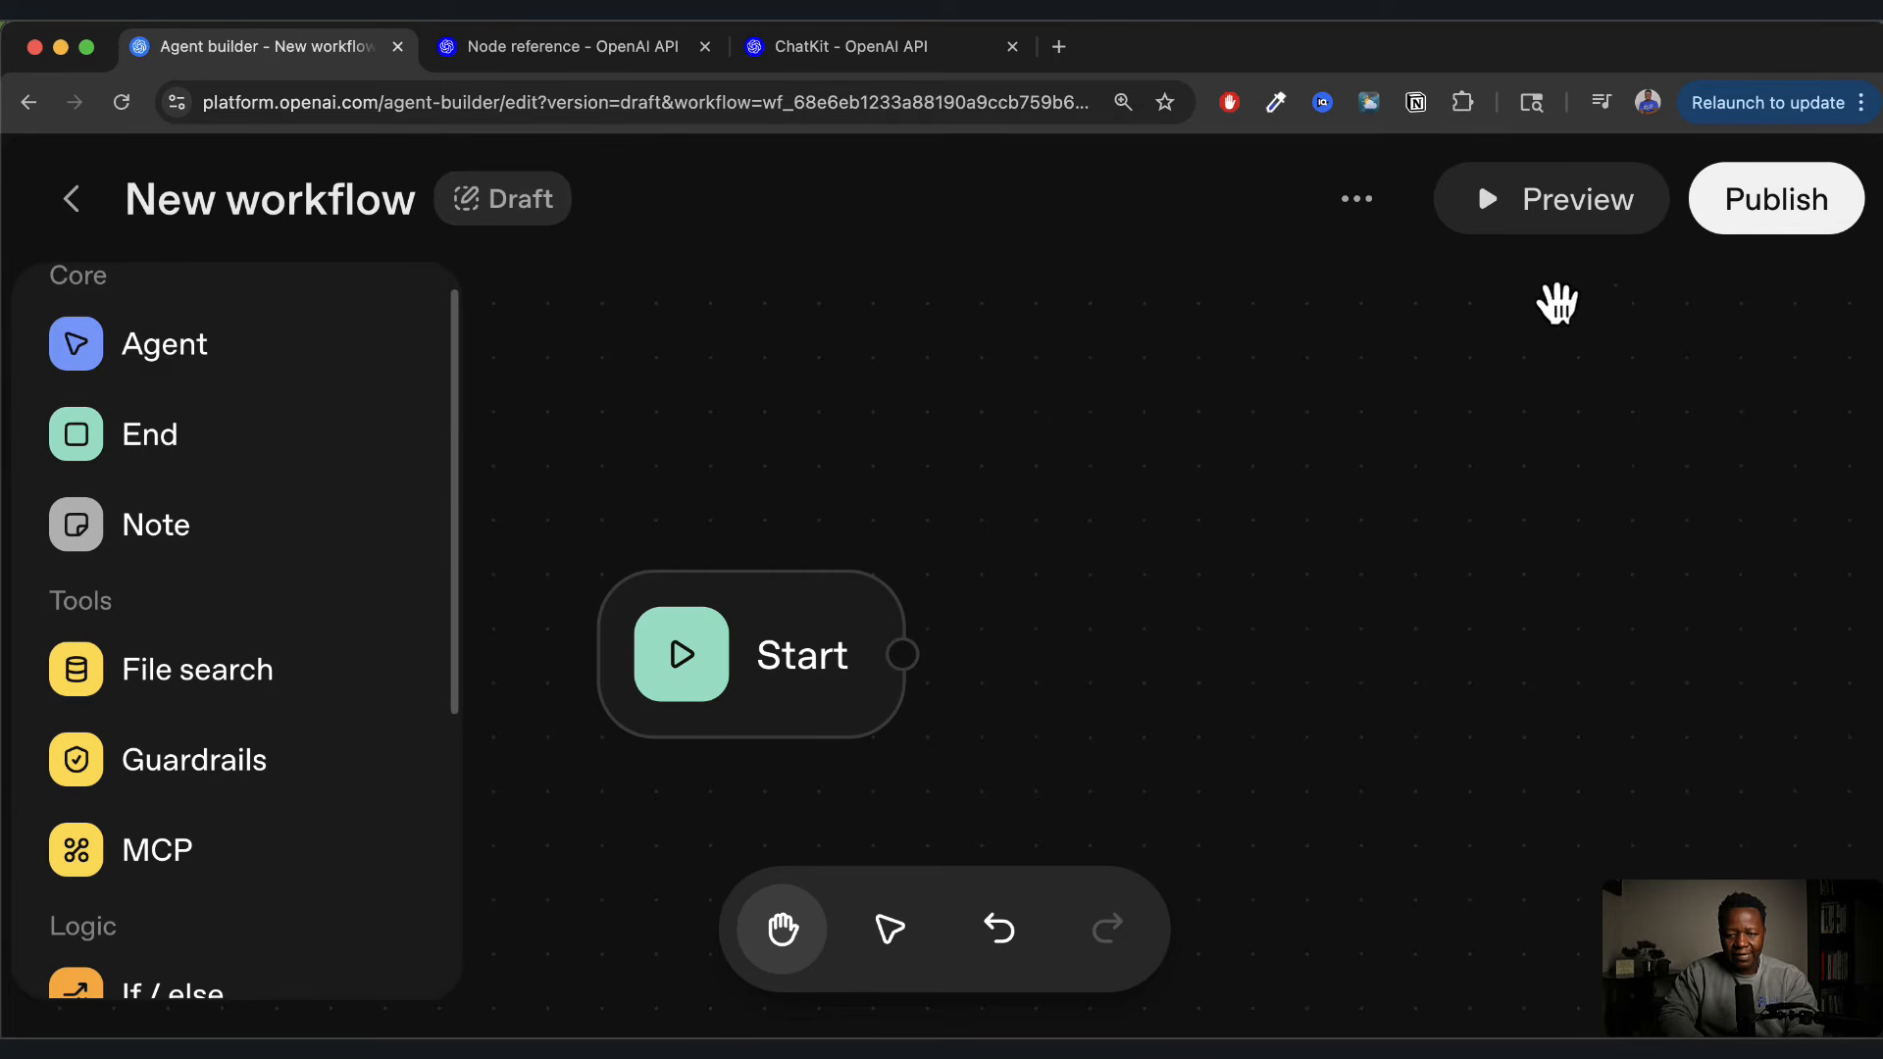
Add an Agent node beside the Start node and connect Start's output to the Agent's input
{"action": "scroll", "coordinate": [197, 726], "scroll_direction": "down", "scroll_amount": 1}
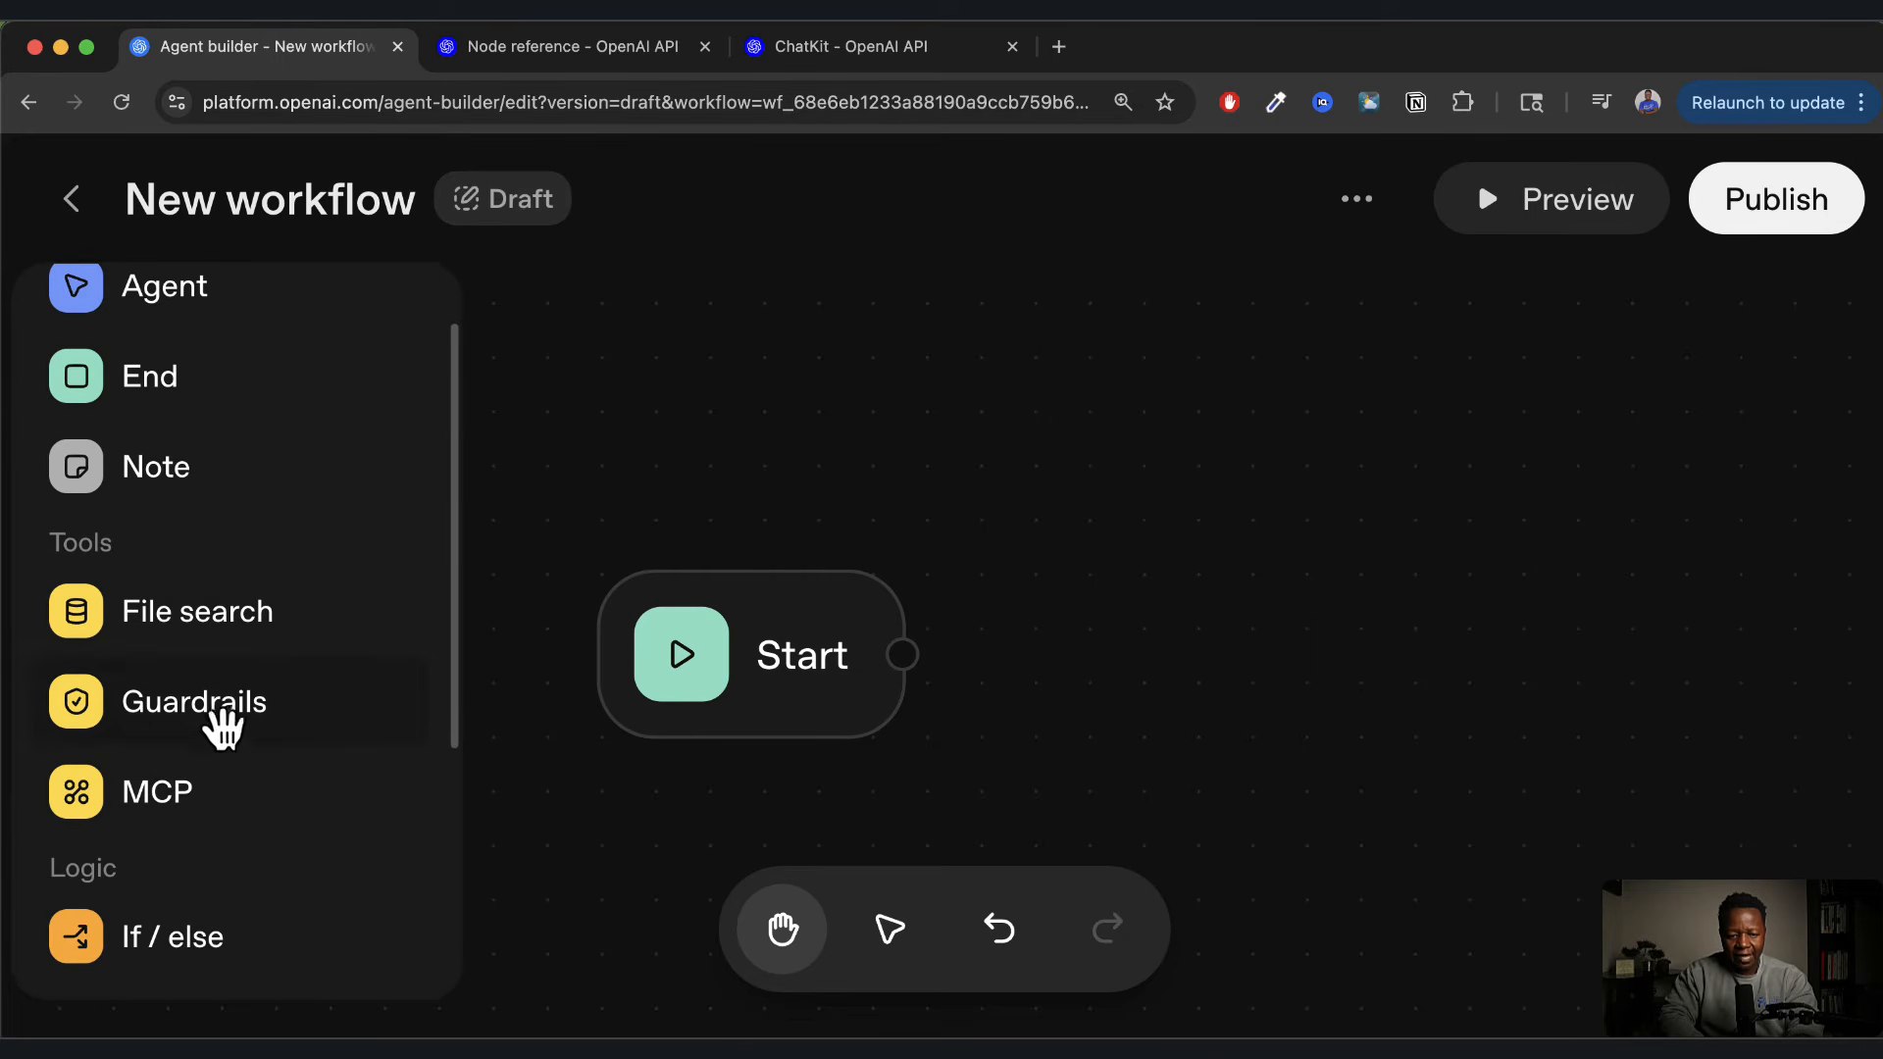
{"action": "scroll", "coordinate": [211, 628], "scroll_direction": "up", "scroll_amount": 1}
{"action": "scroll", "coordinate": [211, 564], "scroll_direction": "up", "scroll_amount": 1}
{"action": "left_click_drag", "start_coordinate": [156, 391], "coordinate": [1320, 681]}
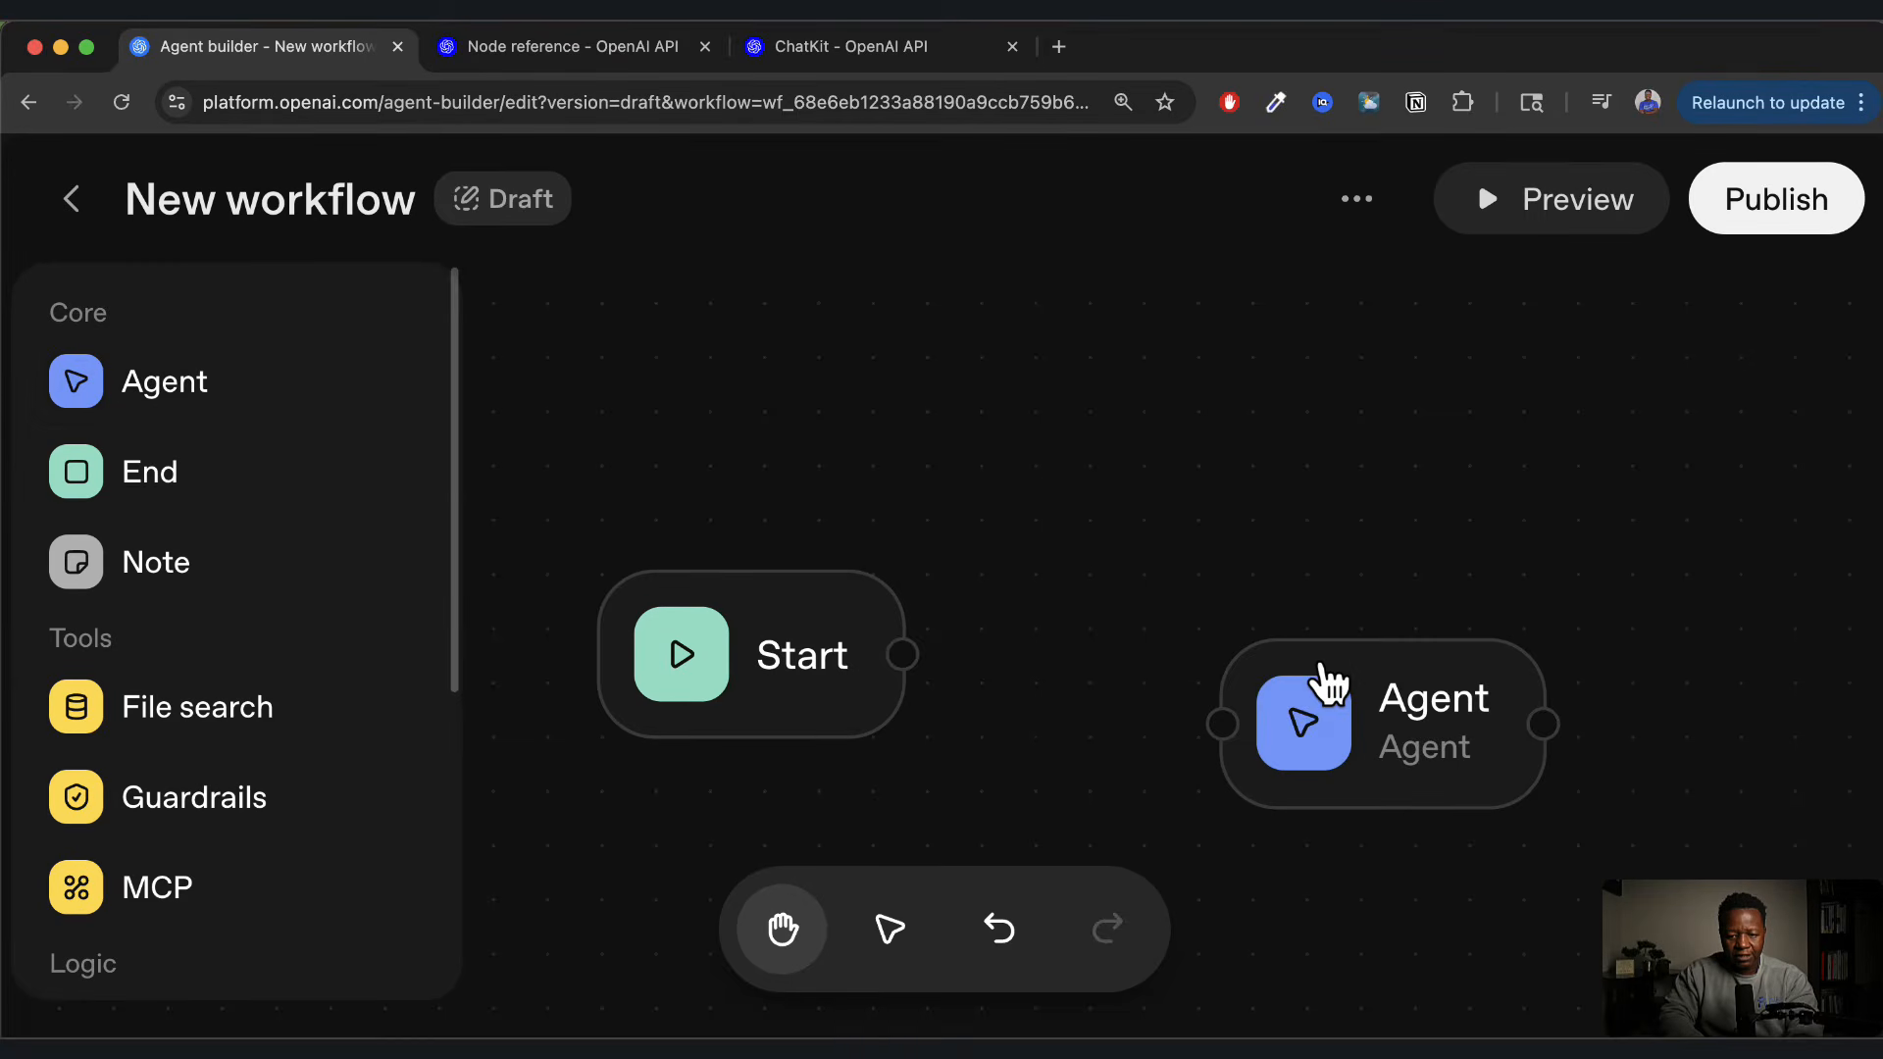
{"action": "left_click", "coordinate": [1293, 734]}
{"action": "left_click", "coordinate": [989, 537]}
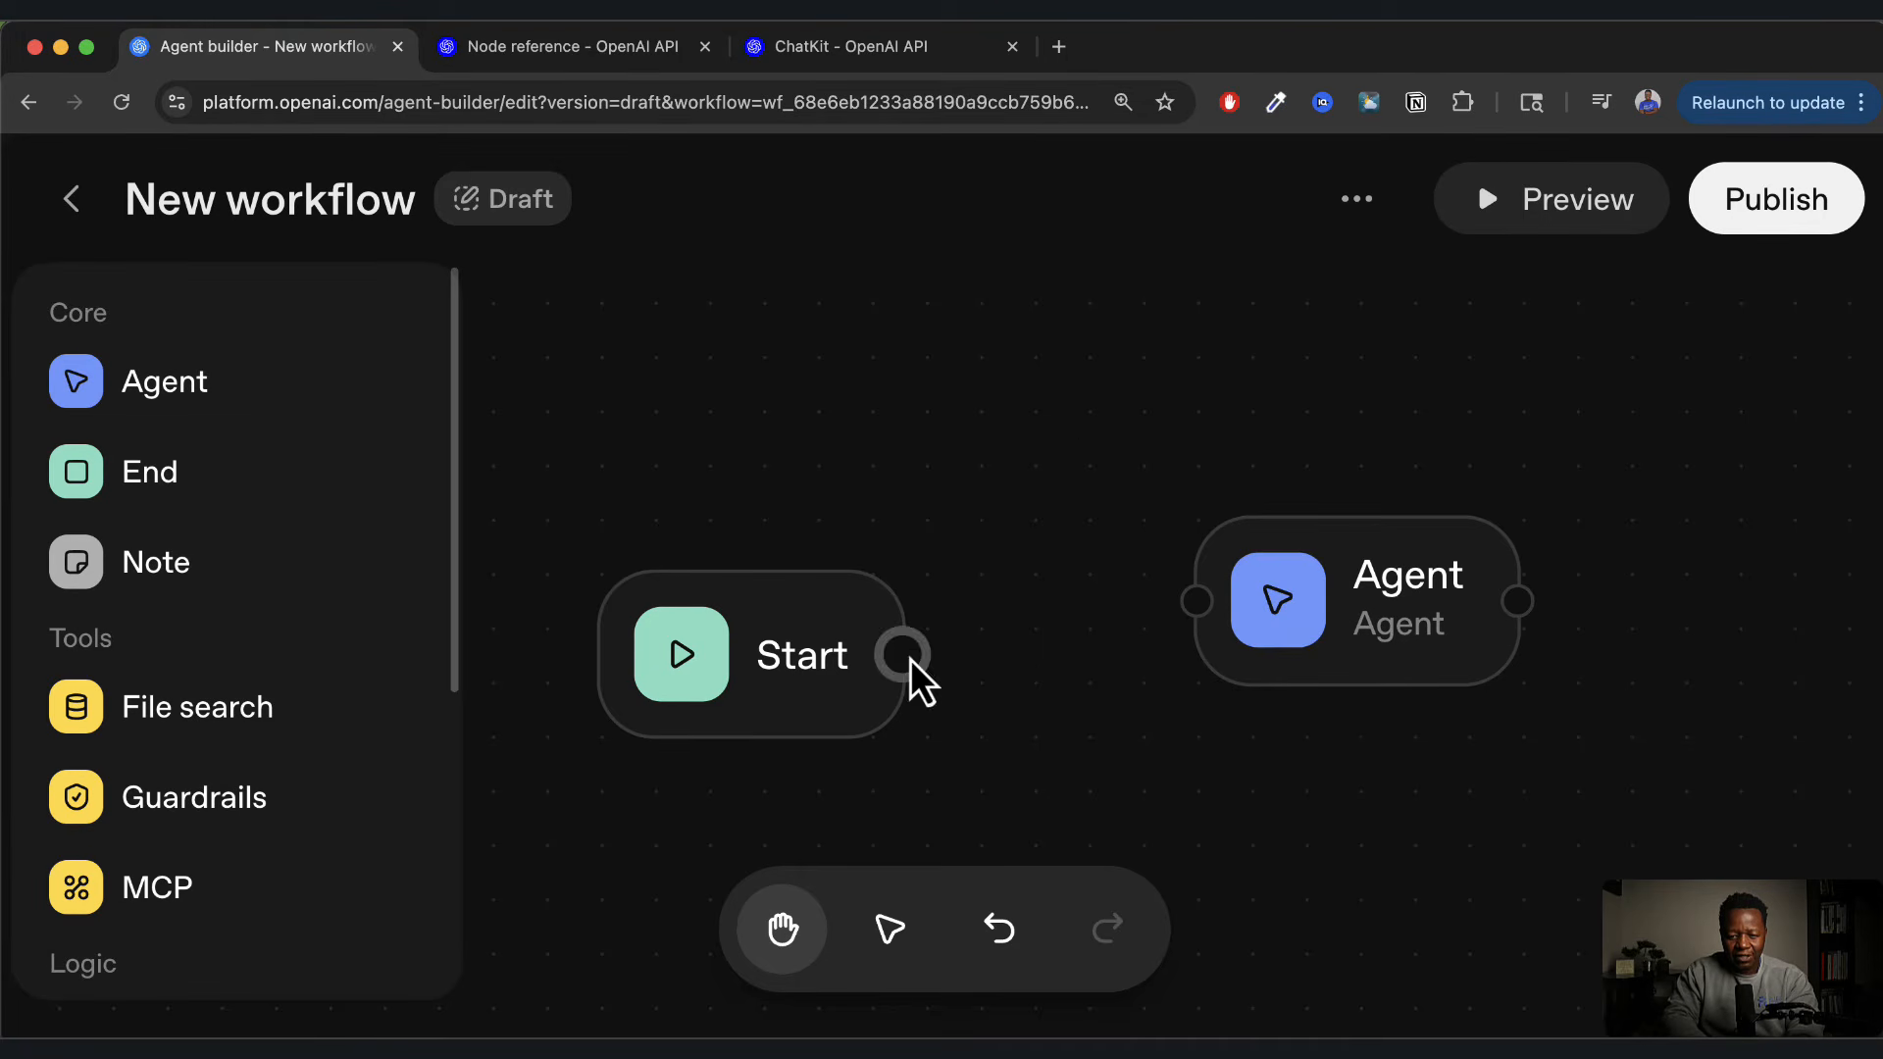
{"action": "left_click_drag", "start_coordinate": [907, 659], "coordinate": [1182, 613]}
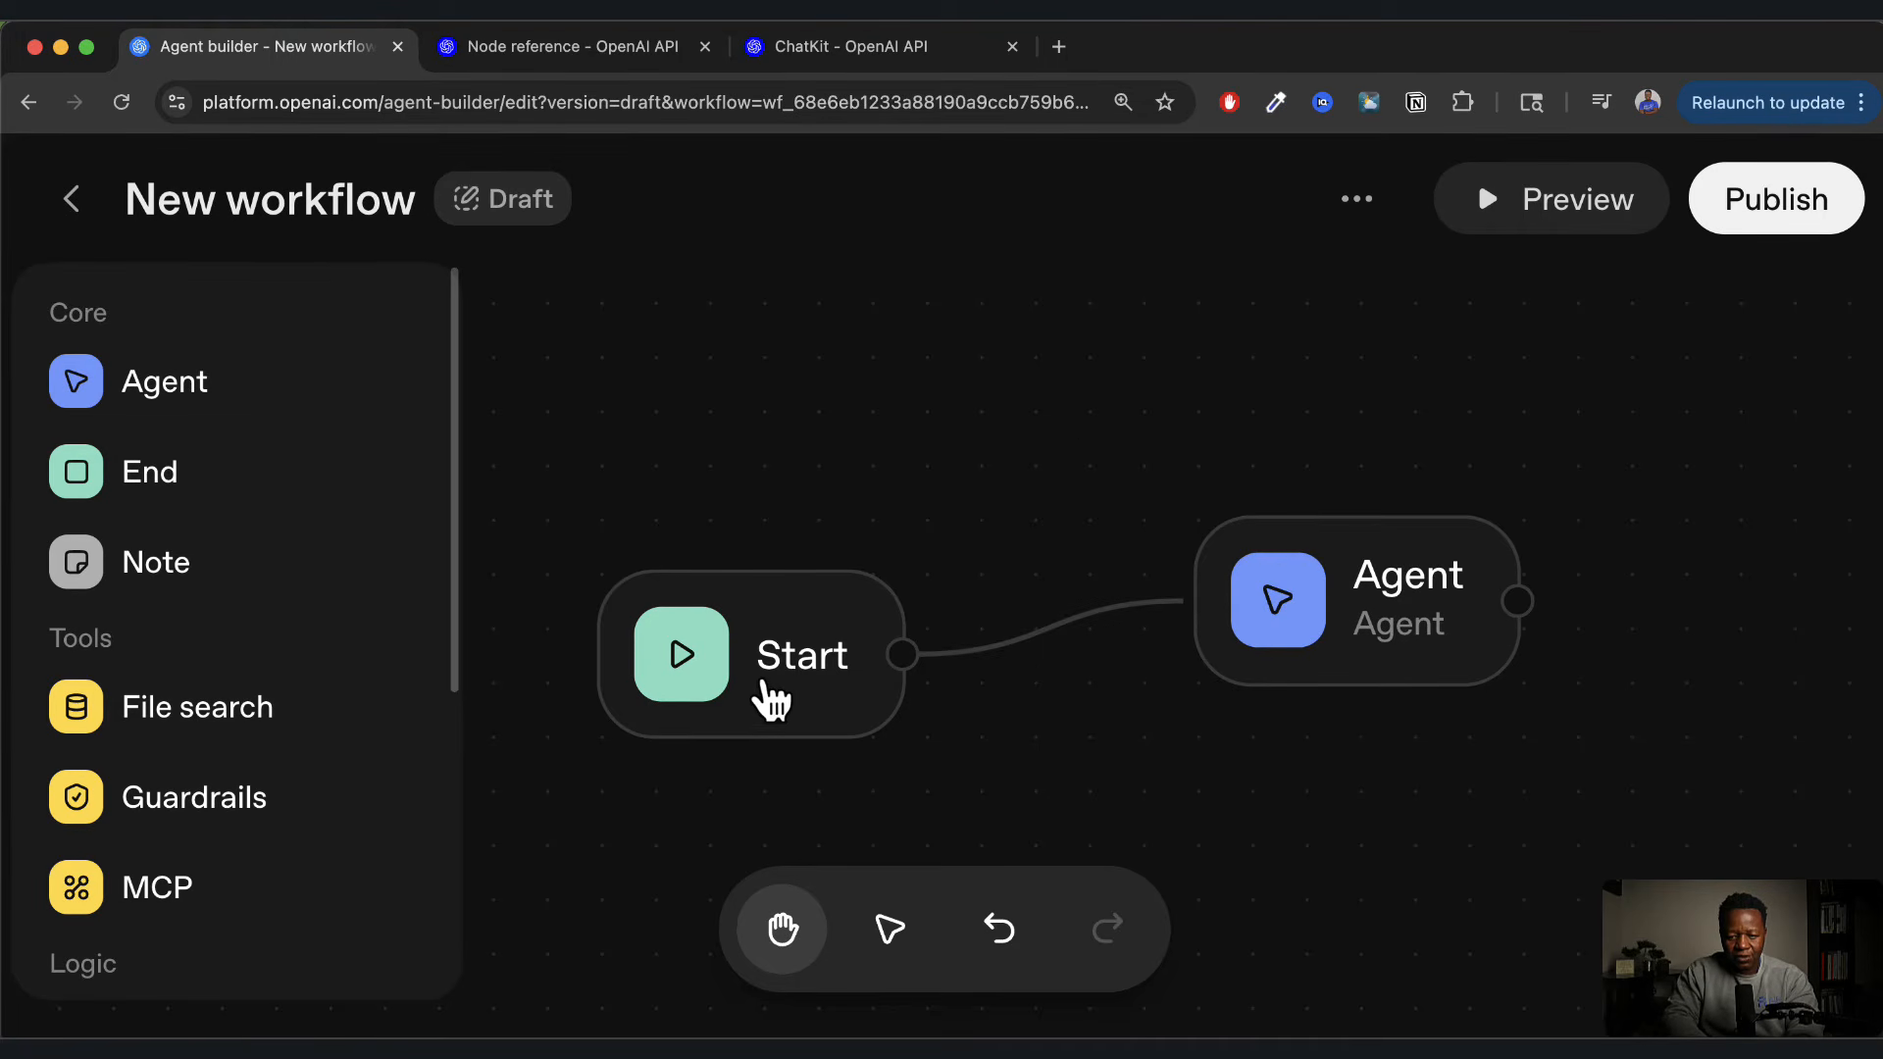
Set the Agent node's instructions to "You are an invaluable assistant who knows all that needs to be known about space travel."
{"action": "left_click", "coordinate": [1429, 632]}
{"action": "left_click", "coordinate": [1354, 481]}
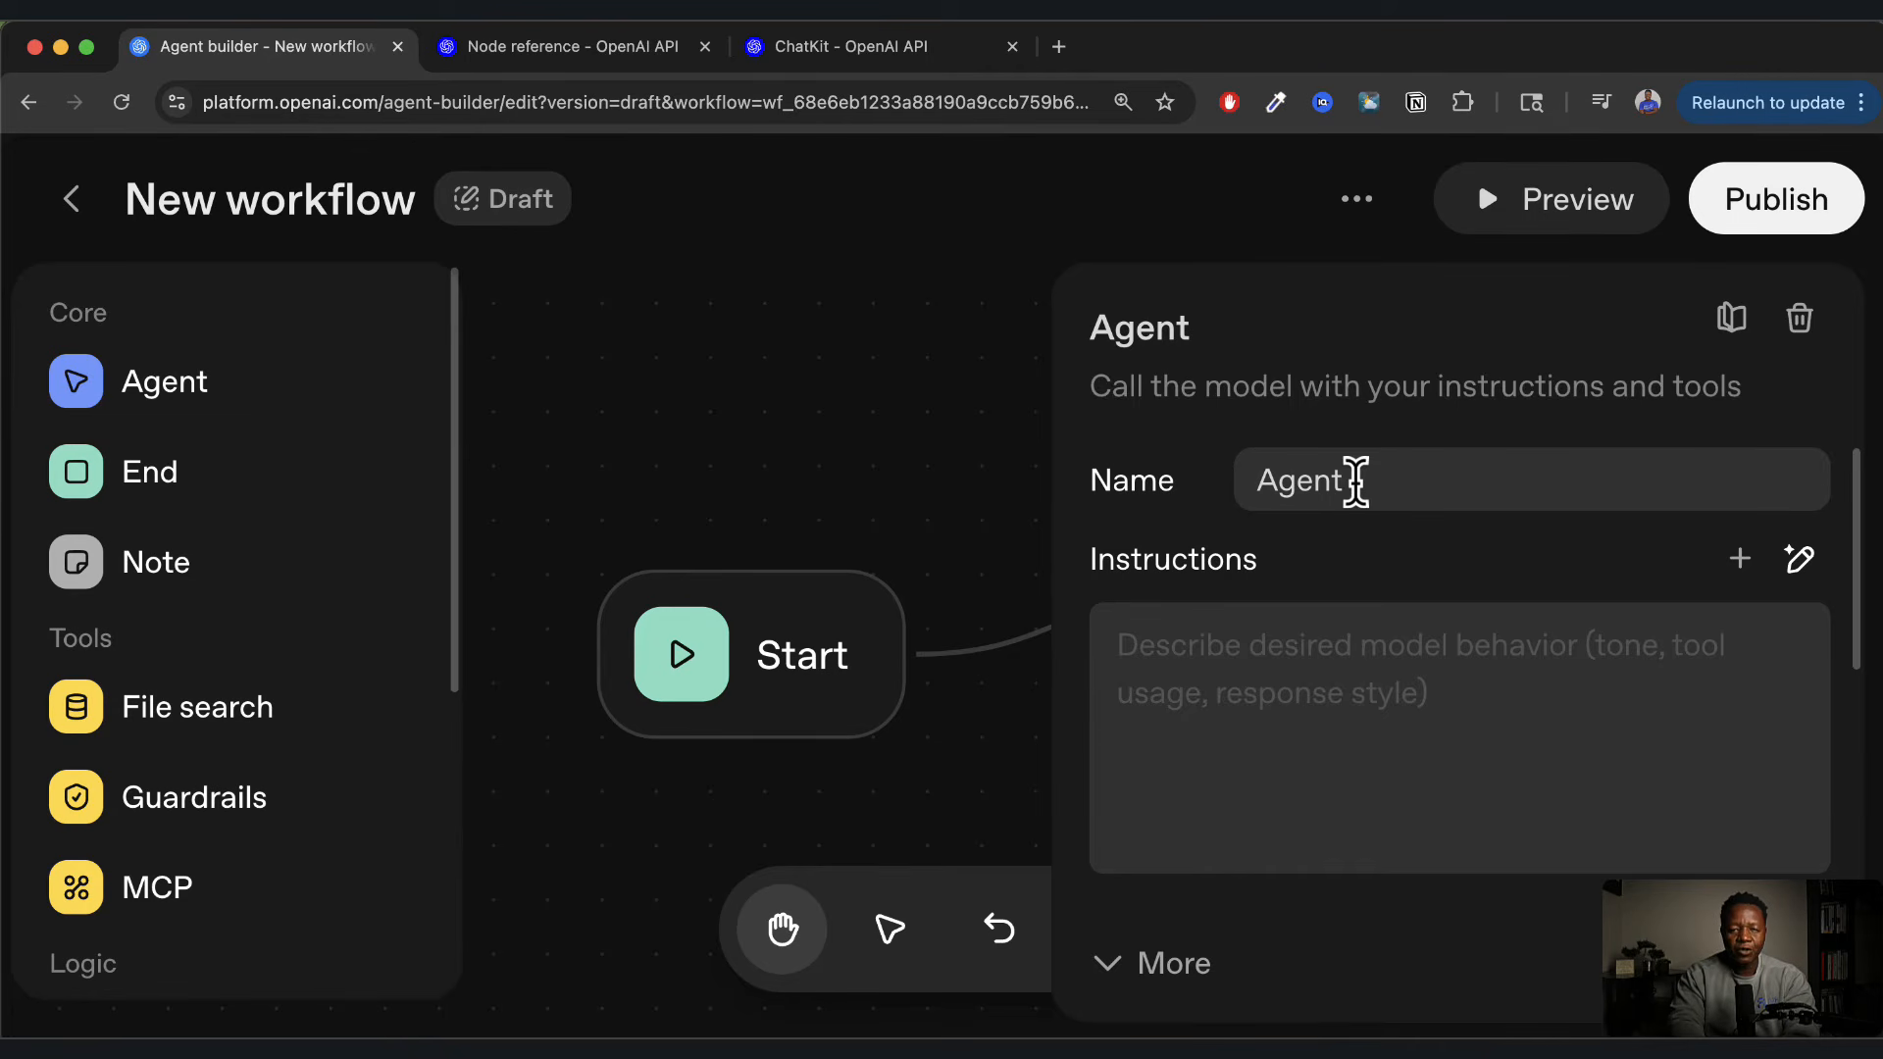
{"action": "left_click", "coordinate": [1417, 659]}
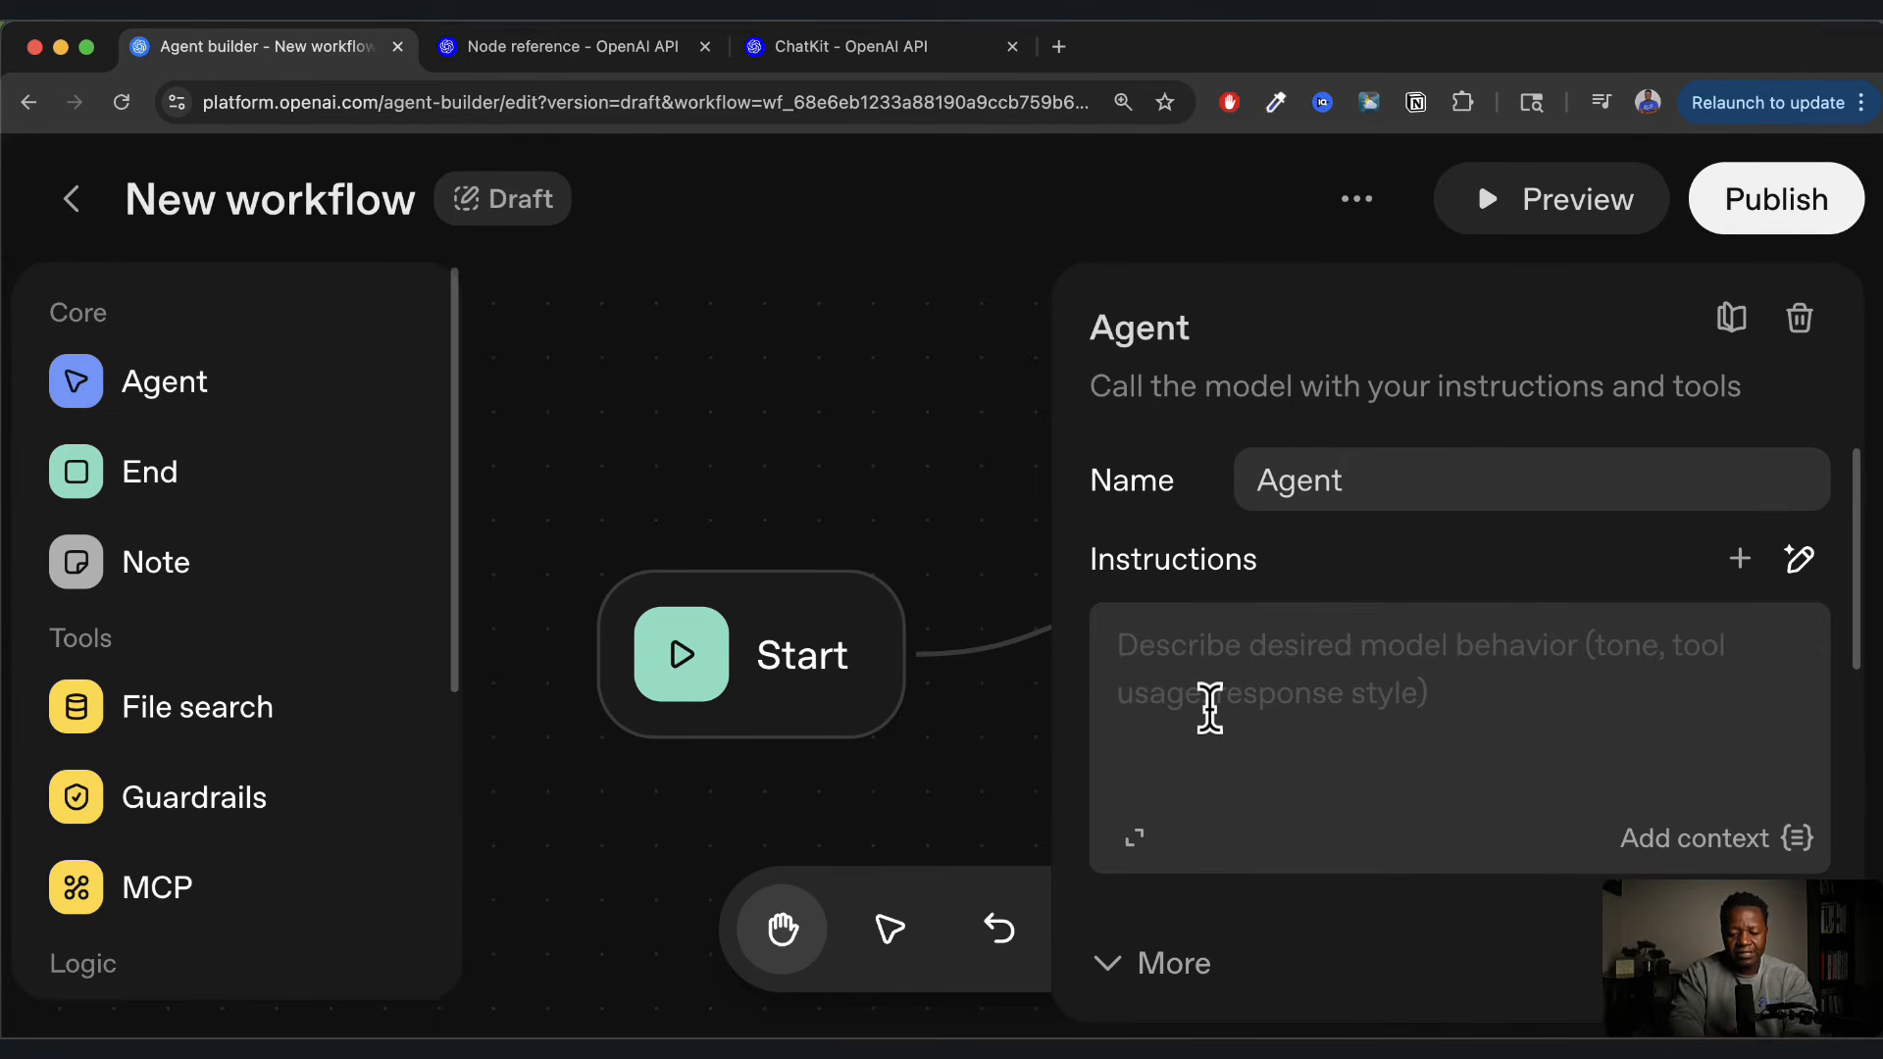
{"action": "type", "text": "You are a very helpful assistant who knows all that needs to be know about space travel."}
Examine the context variables available for the Agent's instructions, and close the list without adding one
{"action": "mouse_move", "coordinate": [1631, 832]}
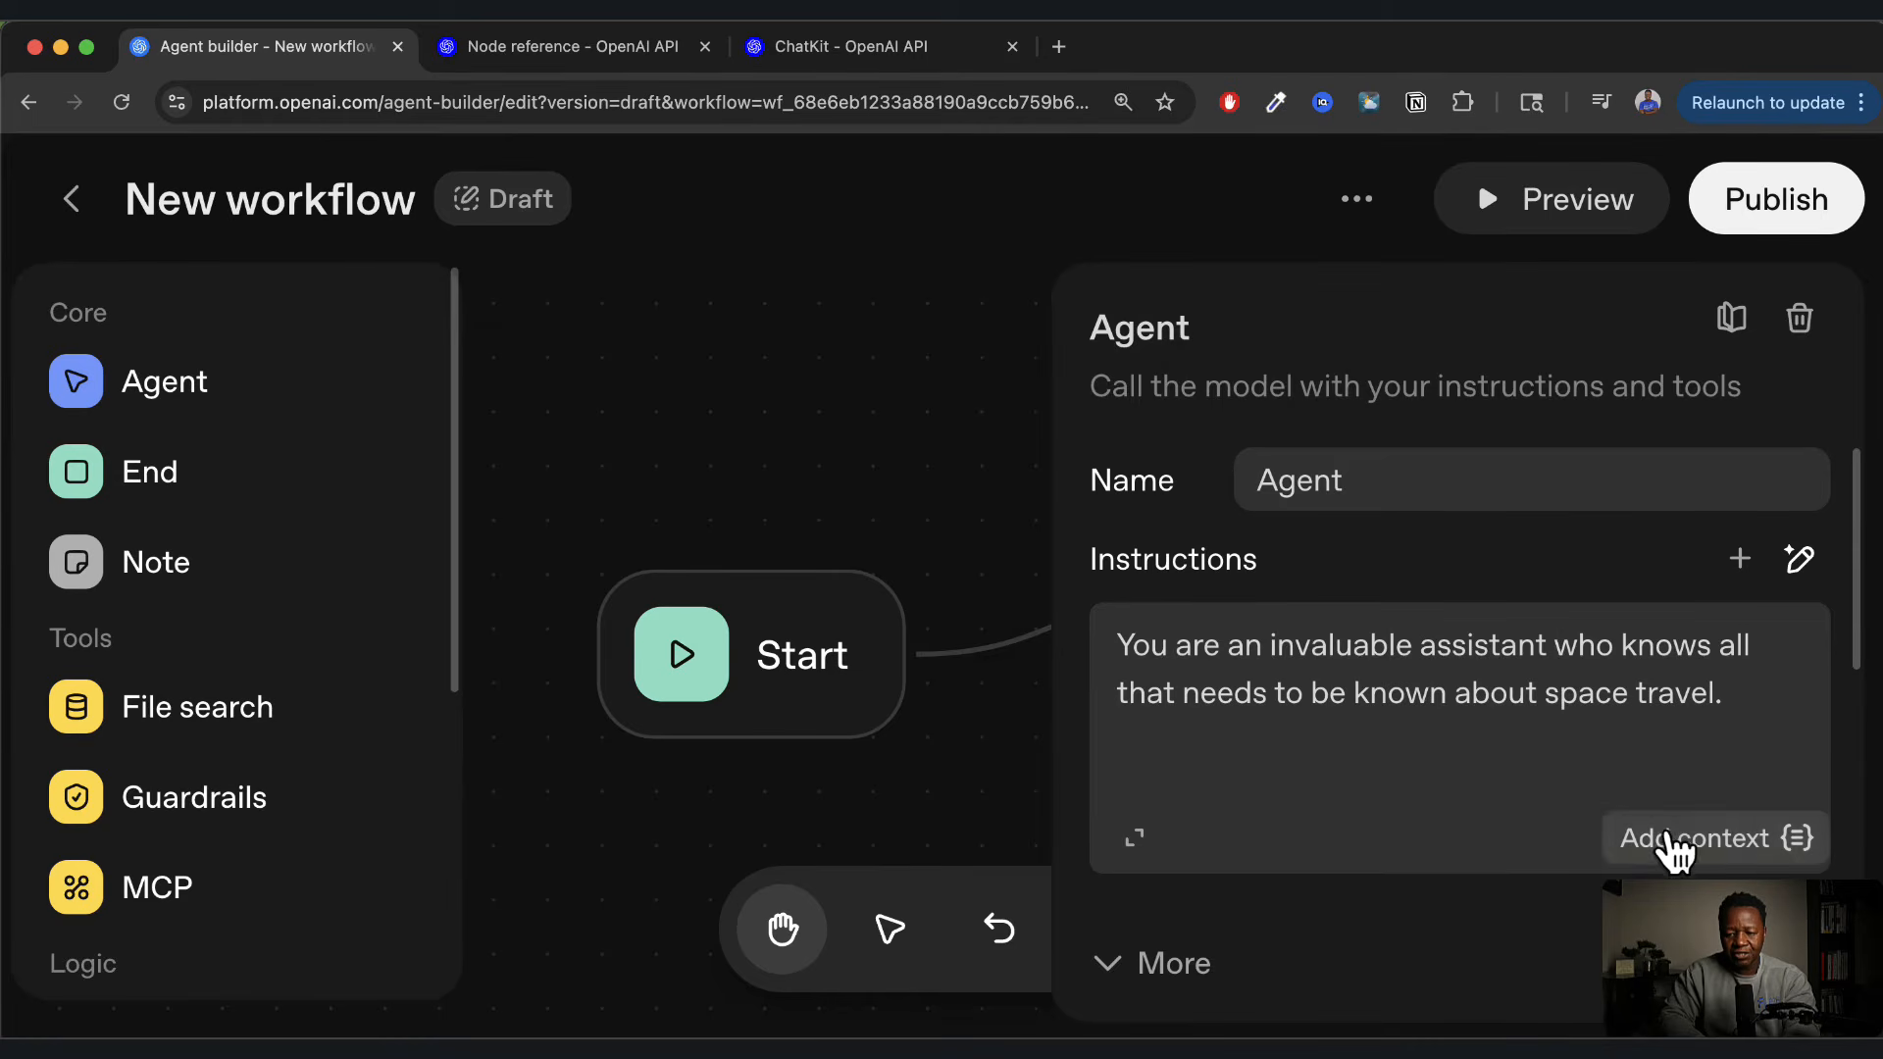
{"action": "left_click", "coordinate": [1718, 844]}
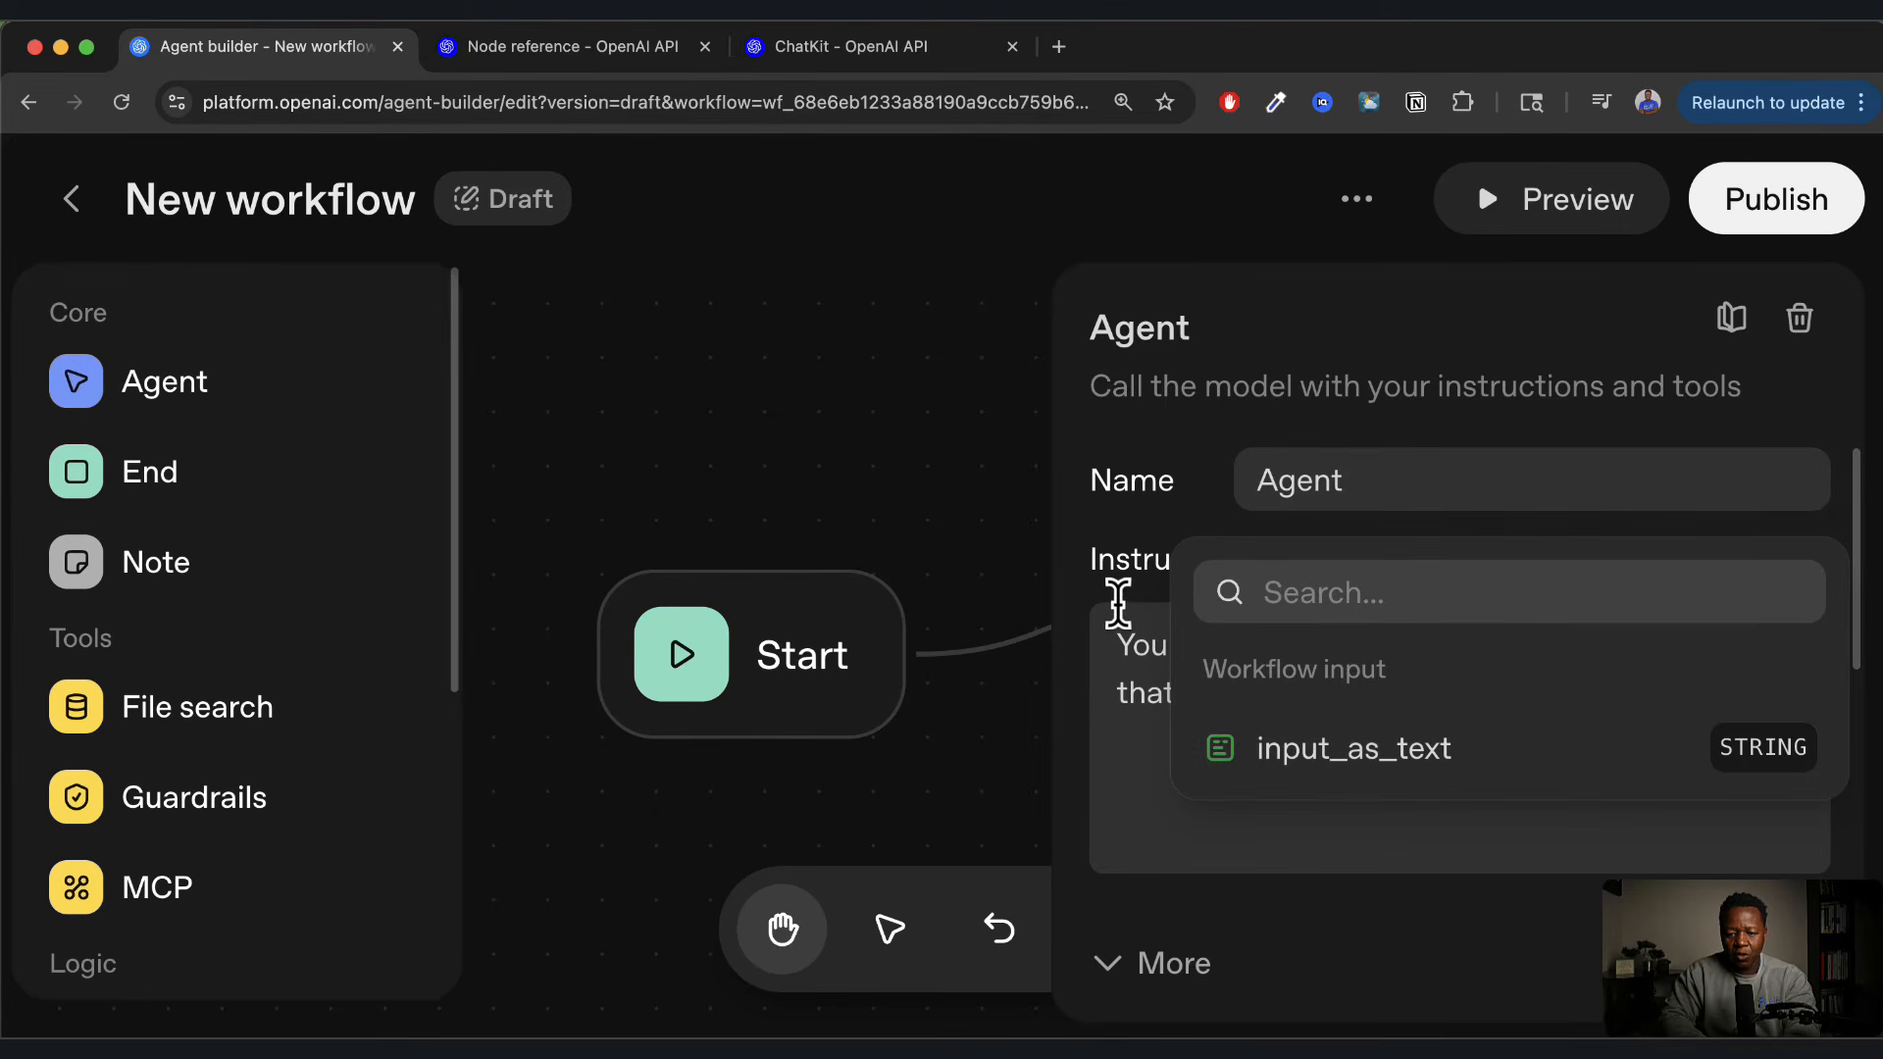
{"action": "left_click", "coordinate": [1143, 639]}
Try a {{ }} variable placeholder on a new line below the Agent's instructions, and remove it again
{"action": "left_click", "coordinate": [1757, 698]}
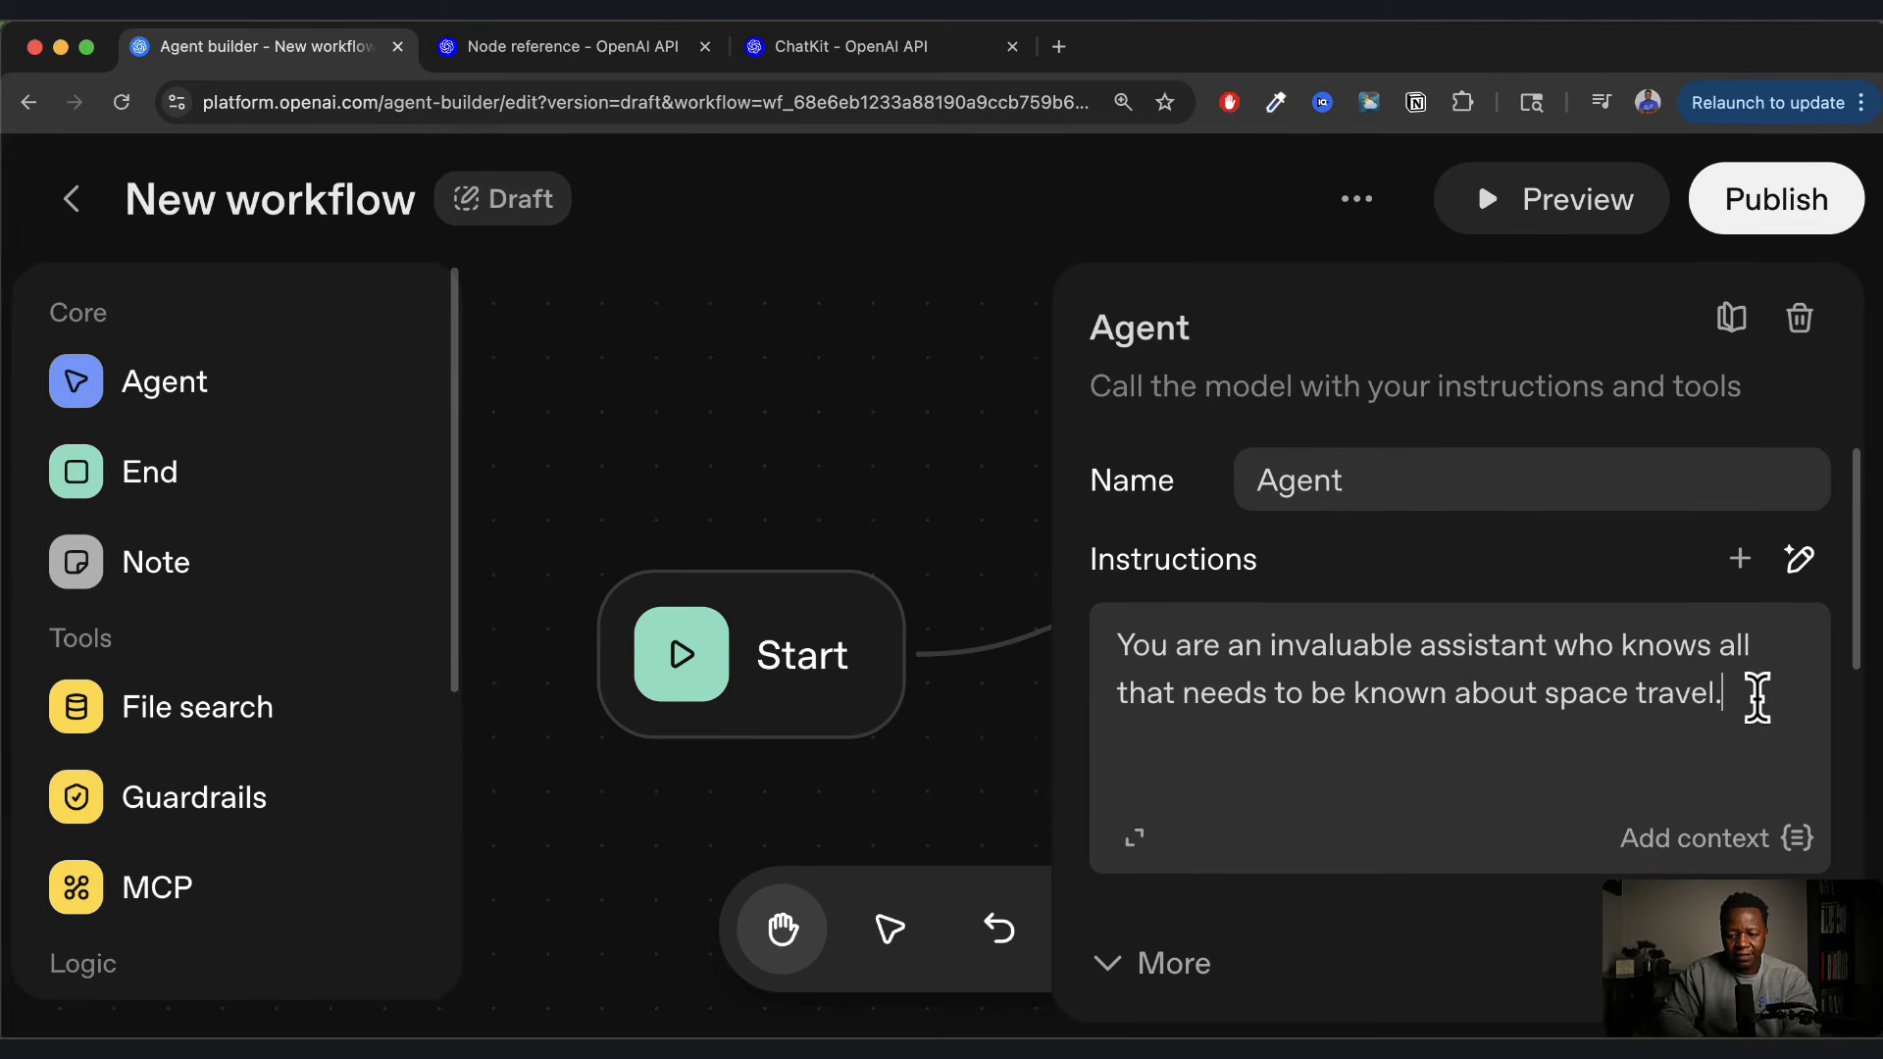
{"action": "type", "text": "{"}
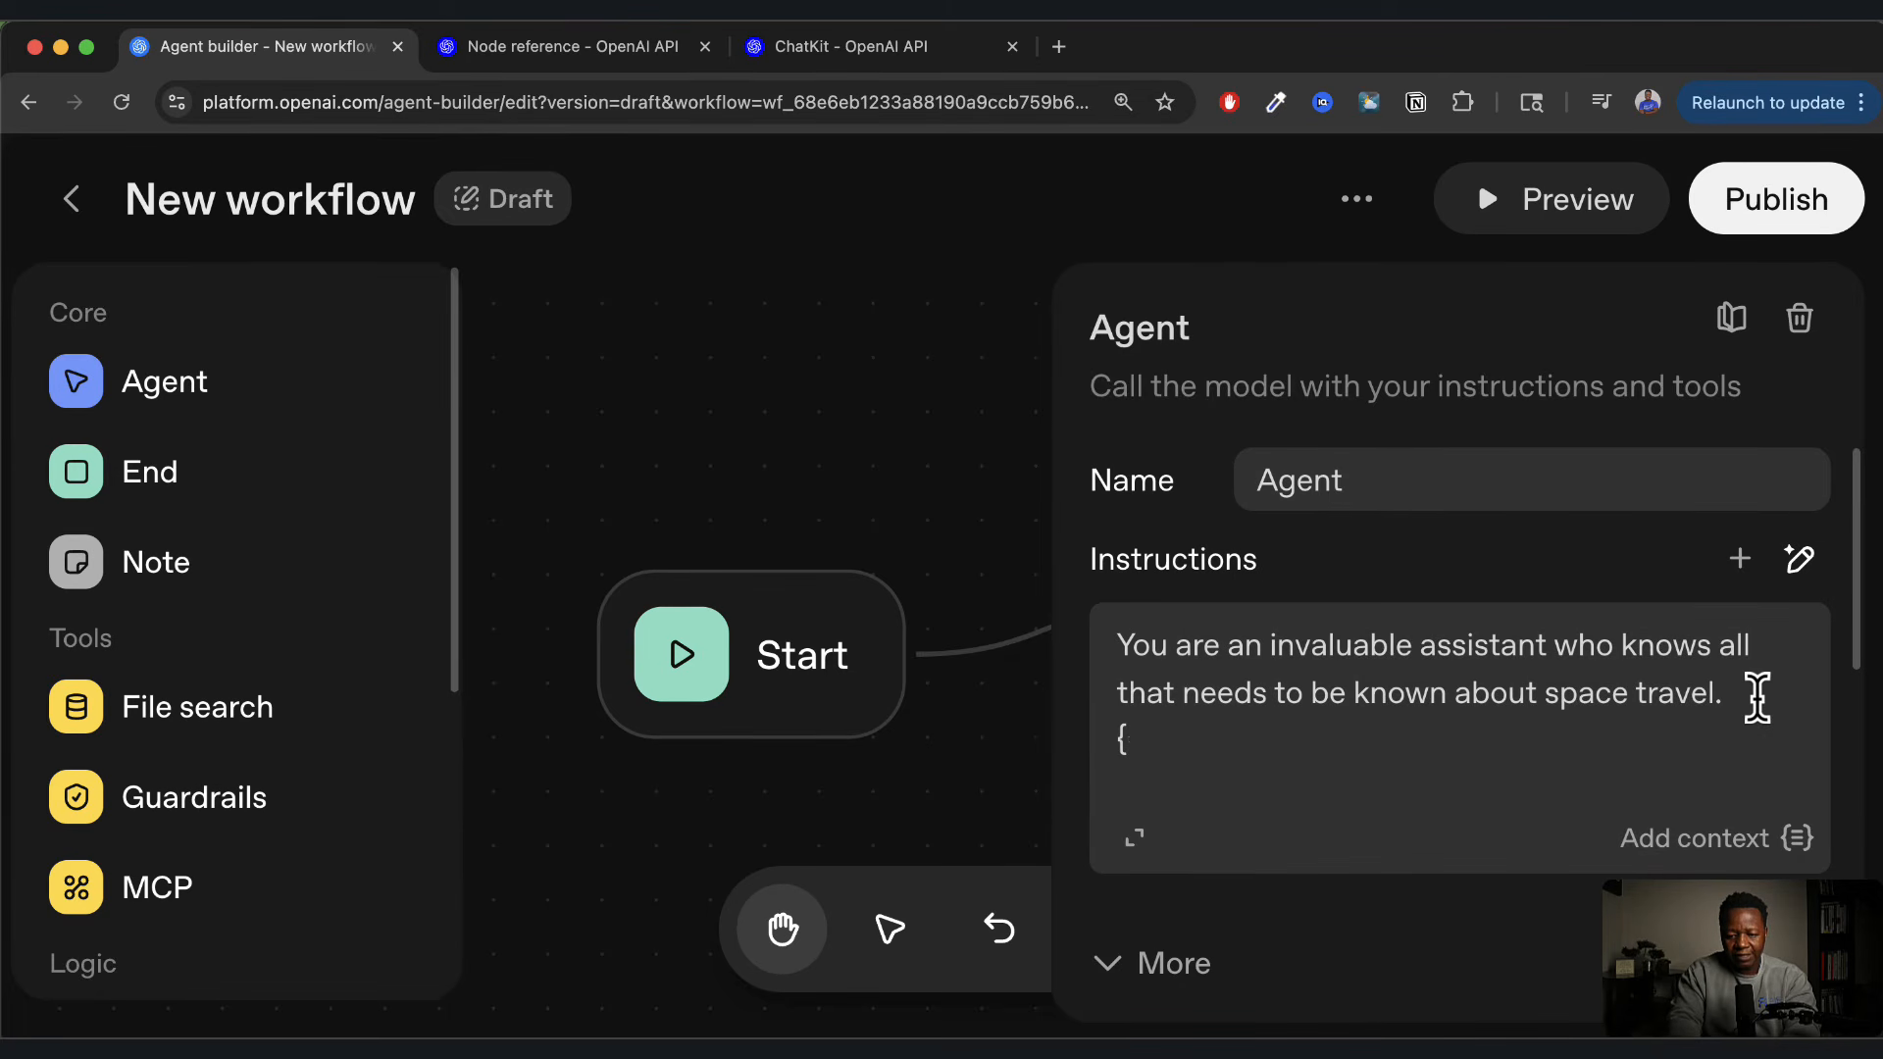
{"action": "type", "text": "{"}
{"action": "key", "text": "Return"}
{"action": "type", "text": "var"}
{"action": "key", "text": "BackSpace"}
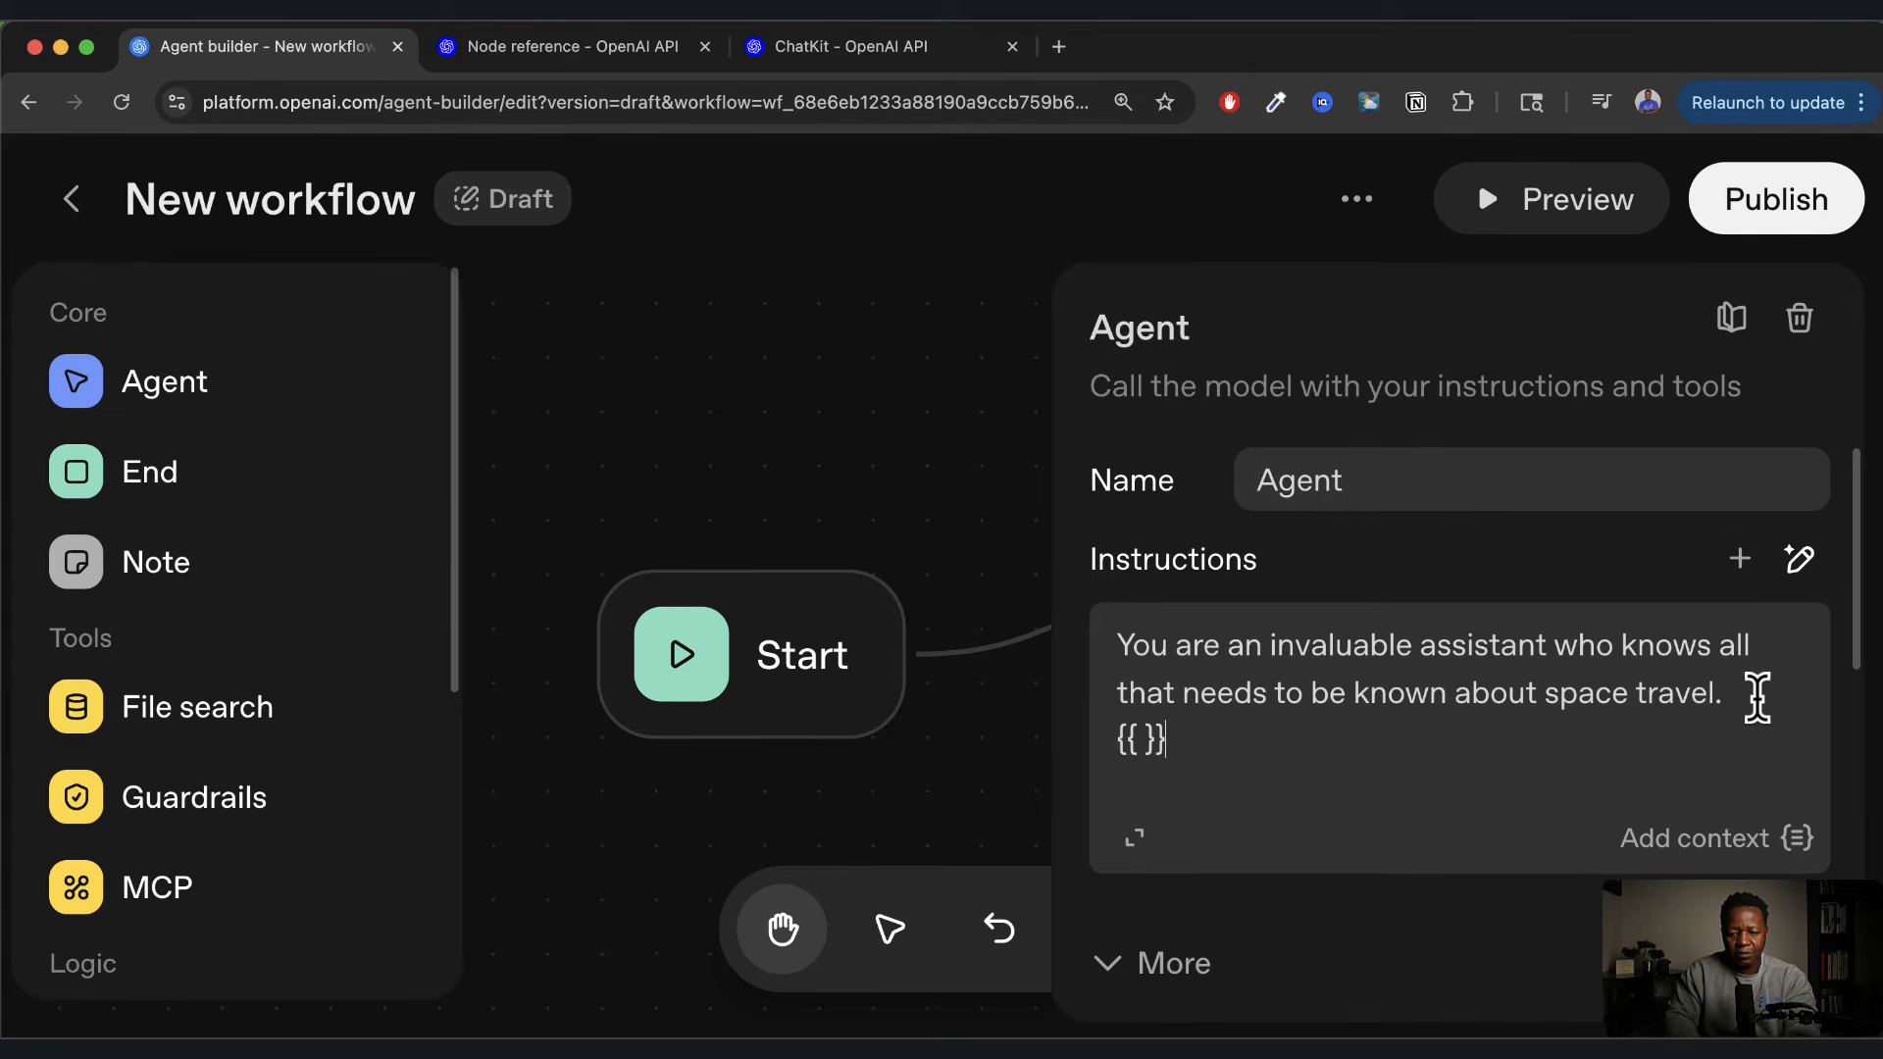
{"action": "key", "text": "super+shift+Left"}
{"action": "key", "text": "BackSpace"}
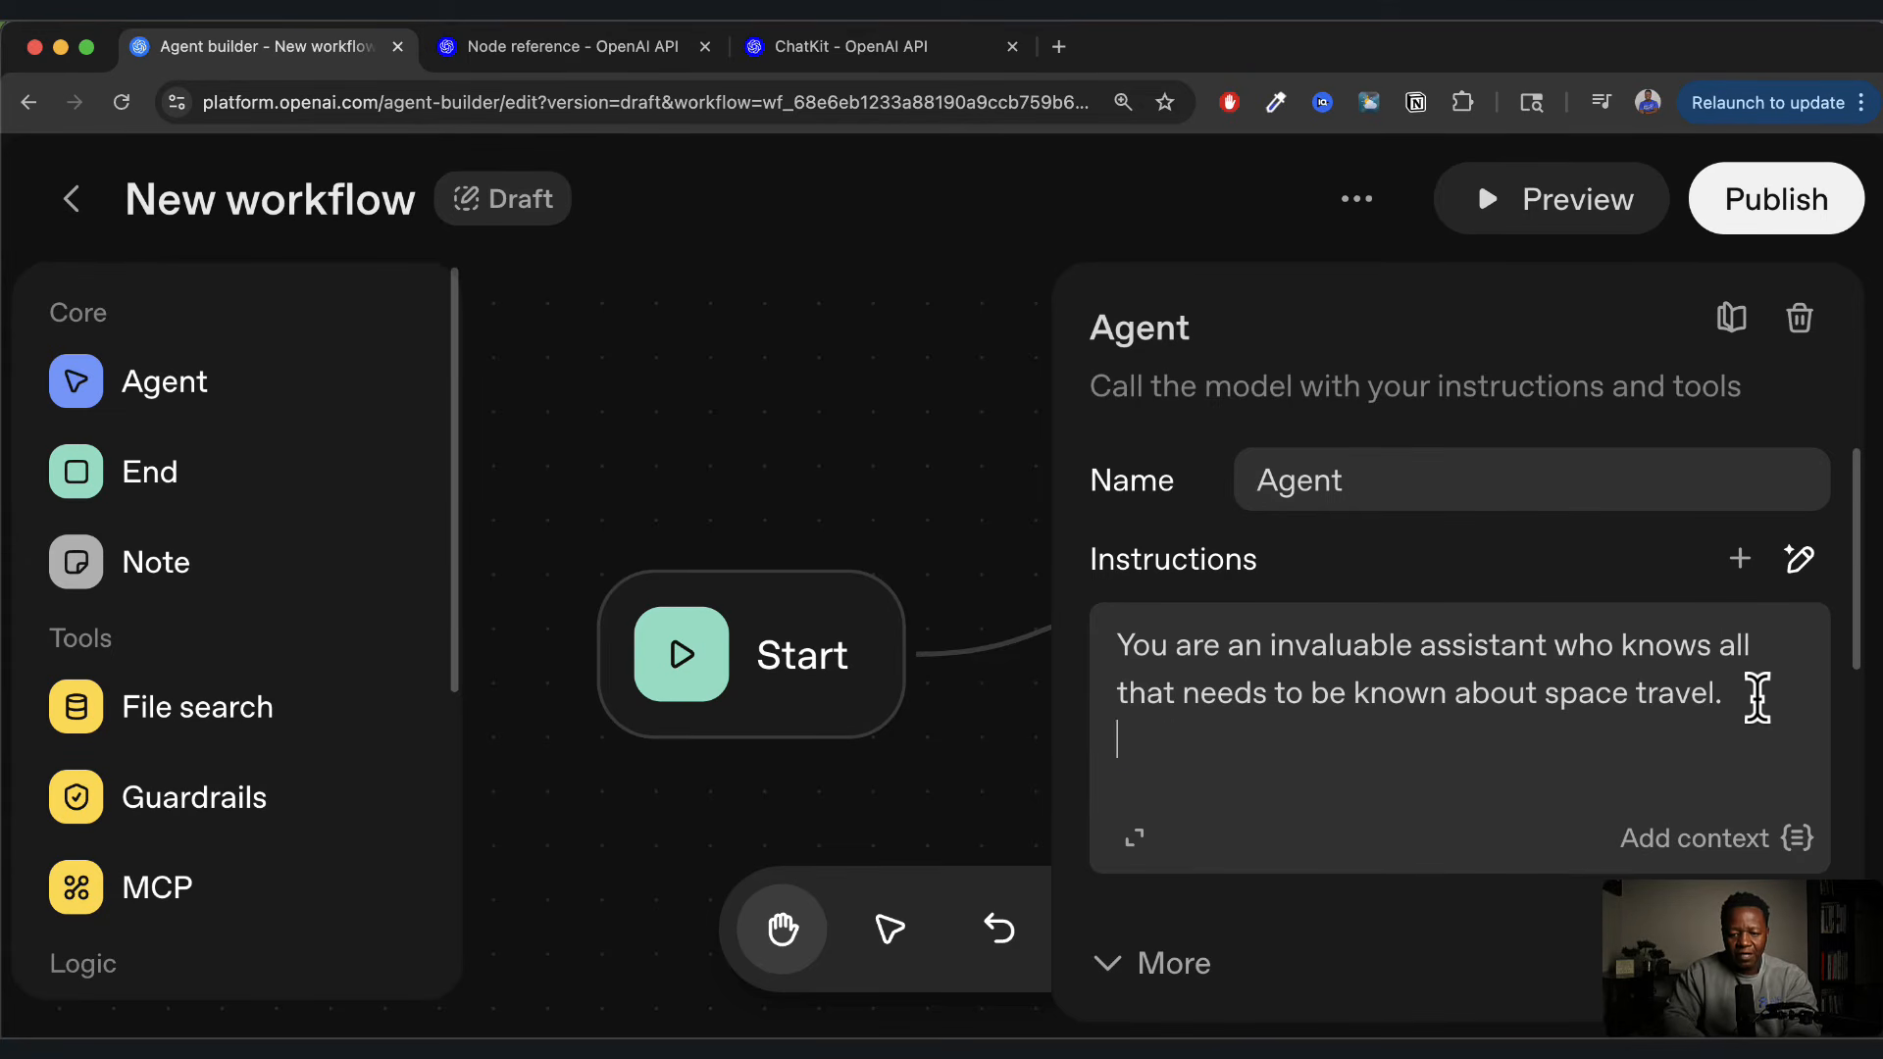
{"action": "left_click", "coordinate": [992, 829]}
{"action": "left_click", "coordinate": [1353, 638]}
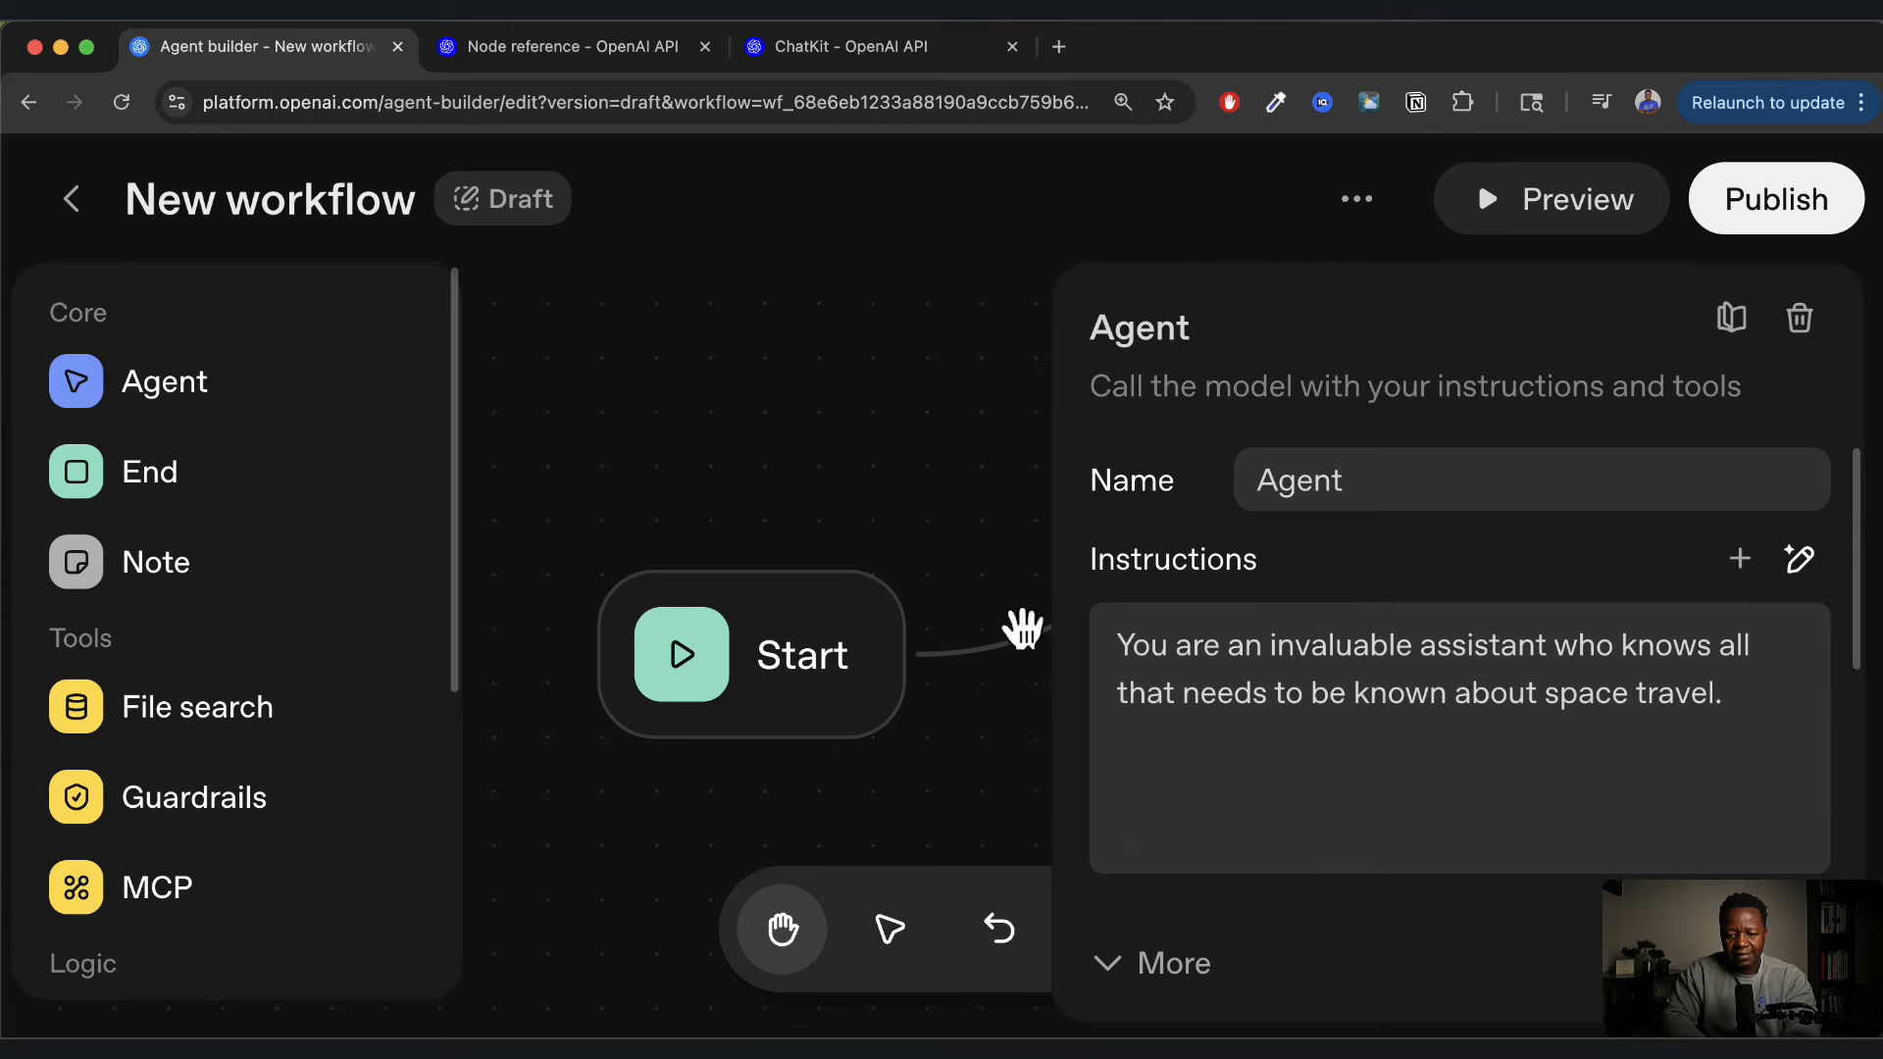
Set the Agent node's model to gpt-5-nano
{"action": "scroll", "coordinate": [1315, 500], "scroll_direction": "down", "scroll_amount": 4}
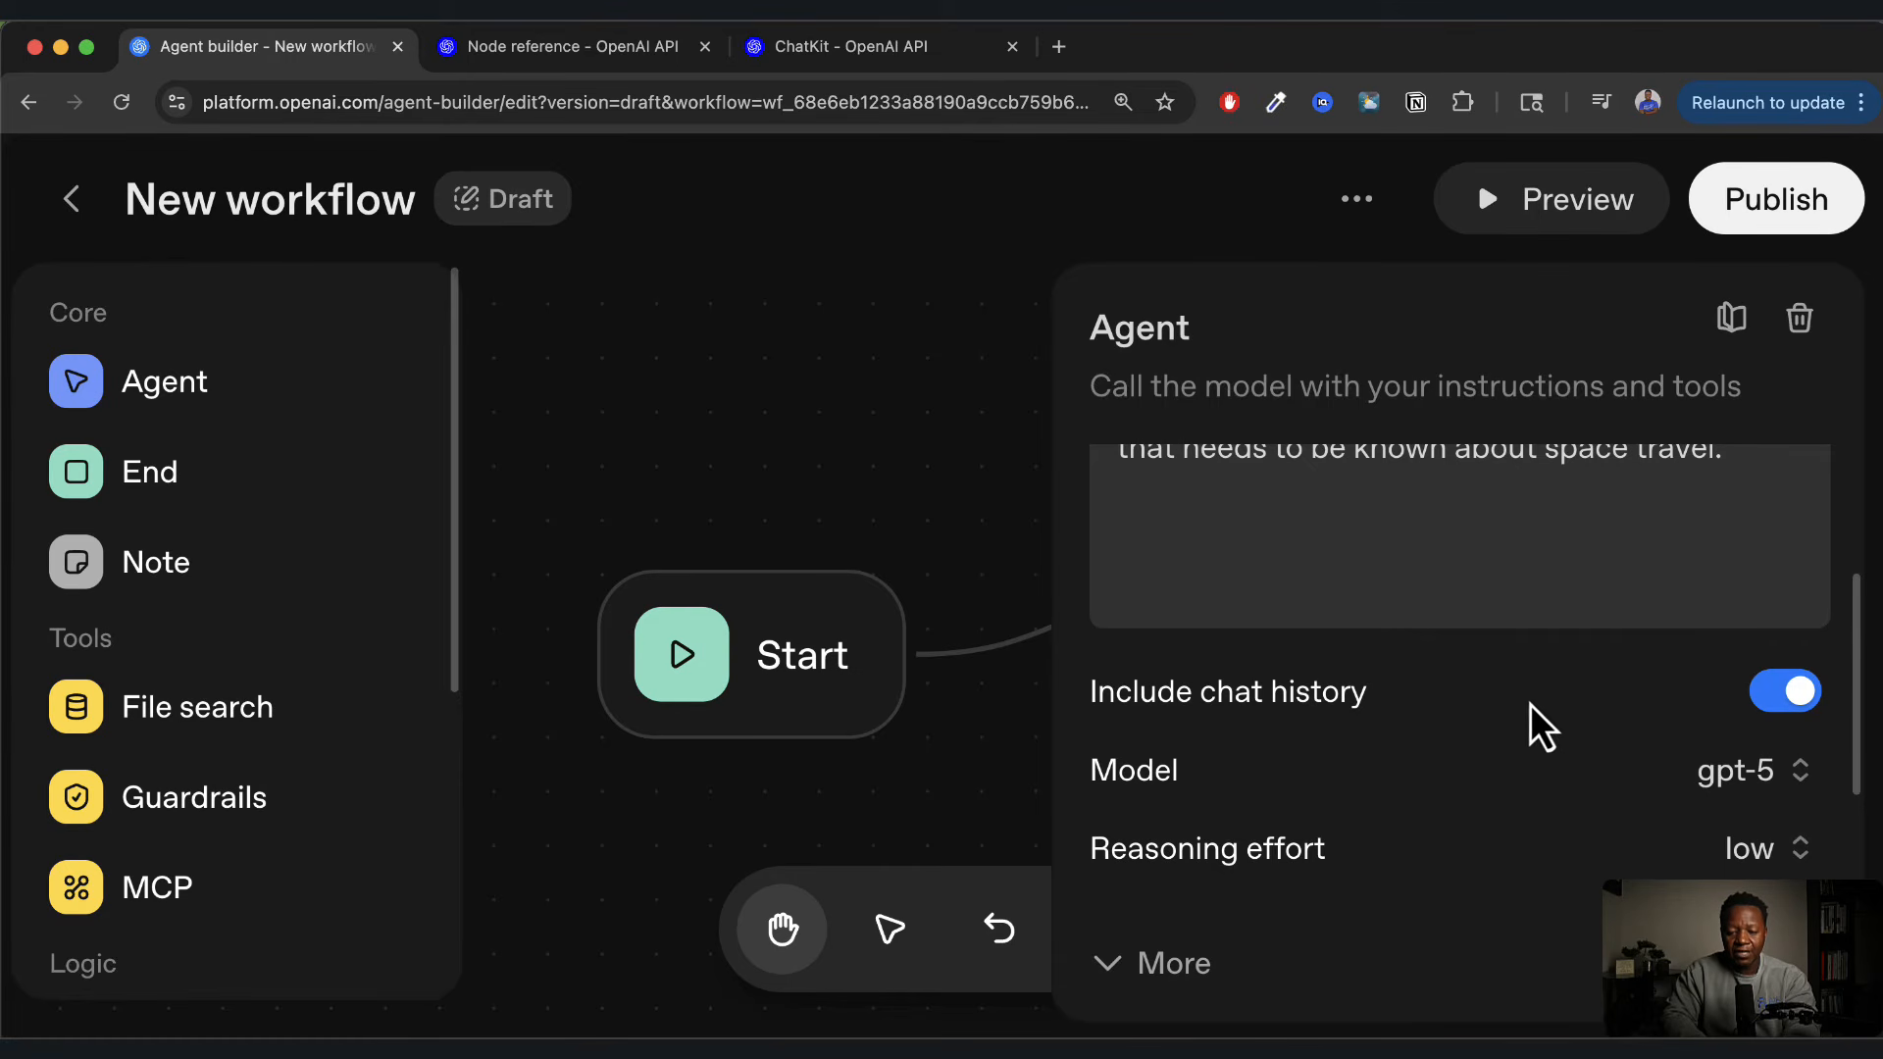
{"action": "scroll", "coordinate": [1511, 733], "scroll_direction": "up", "scroll_amount": 1}
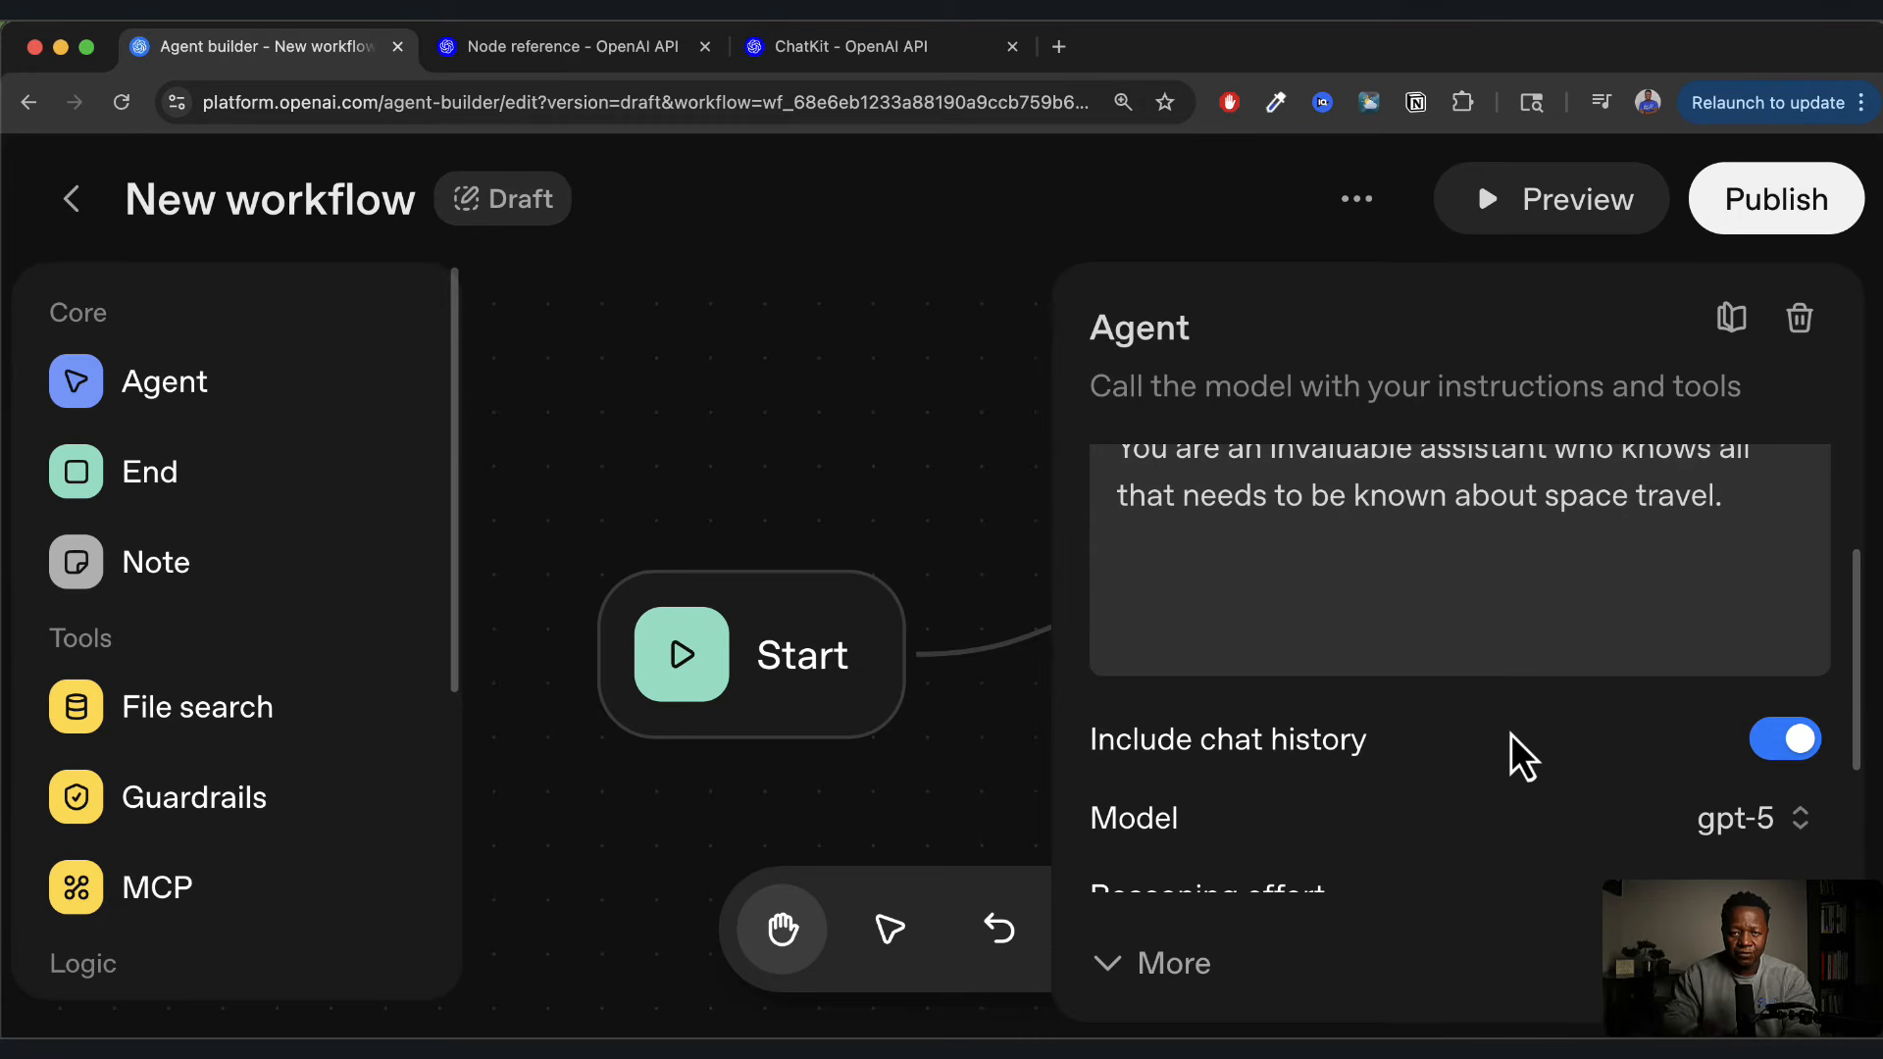
{"action": "scroll", "coordinate": [1509, 841], "scroll_direction": "down", "scroll_amount": 2}
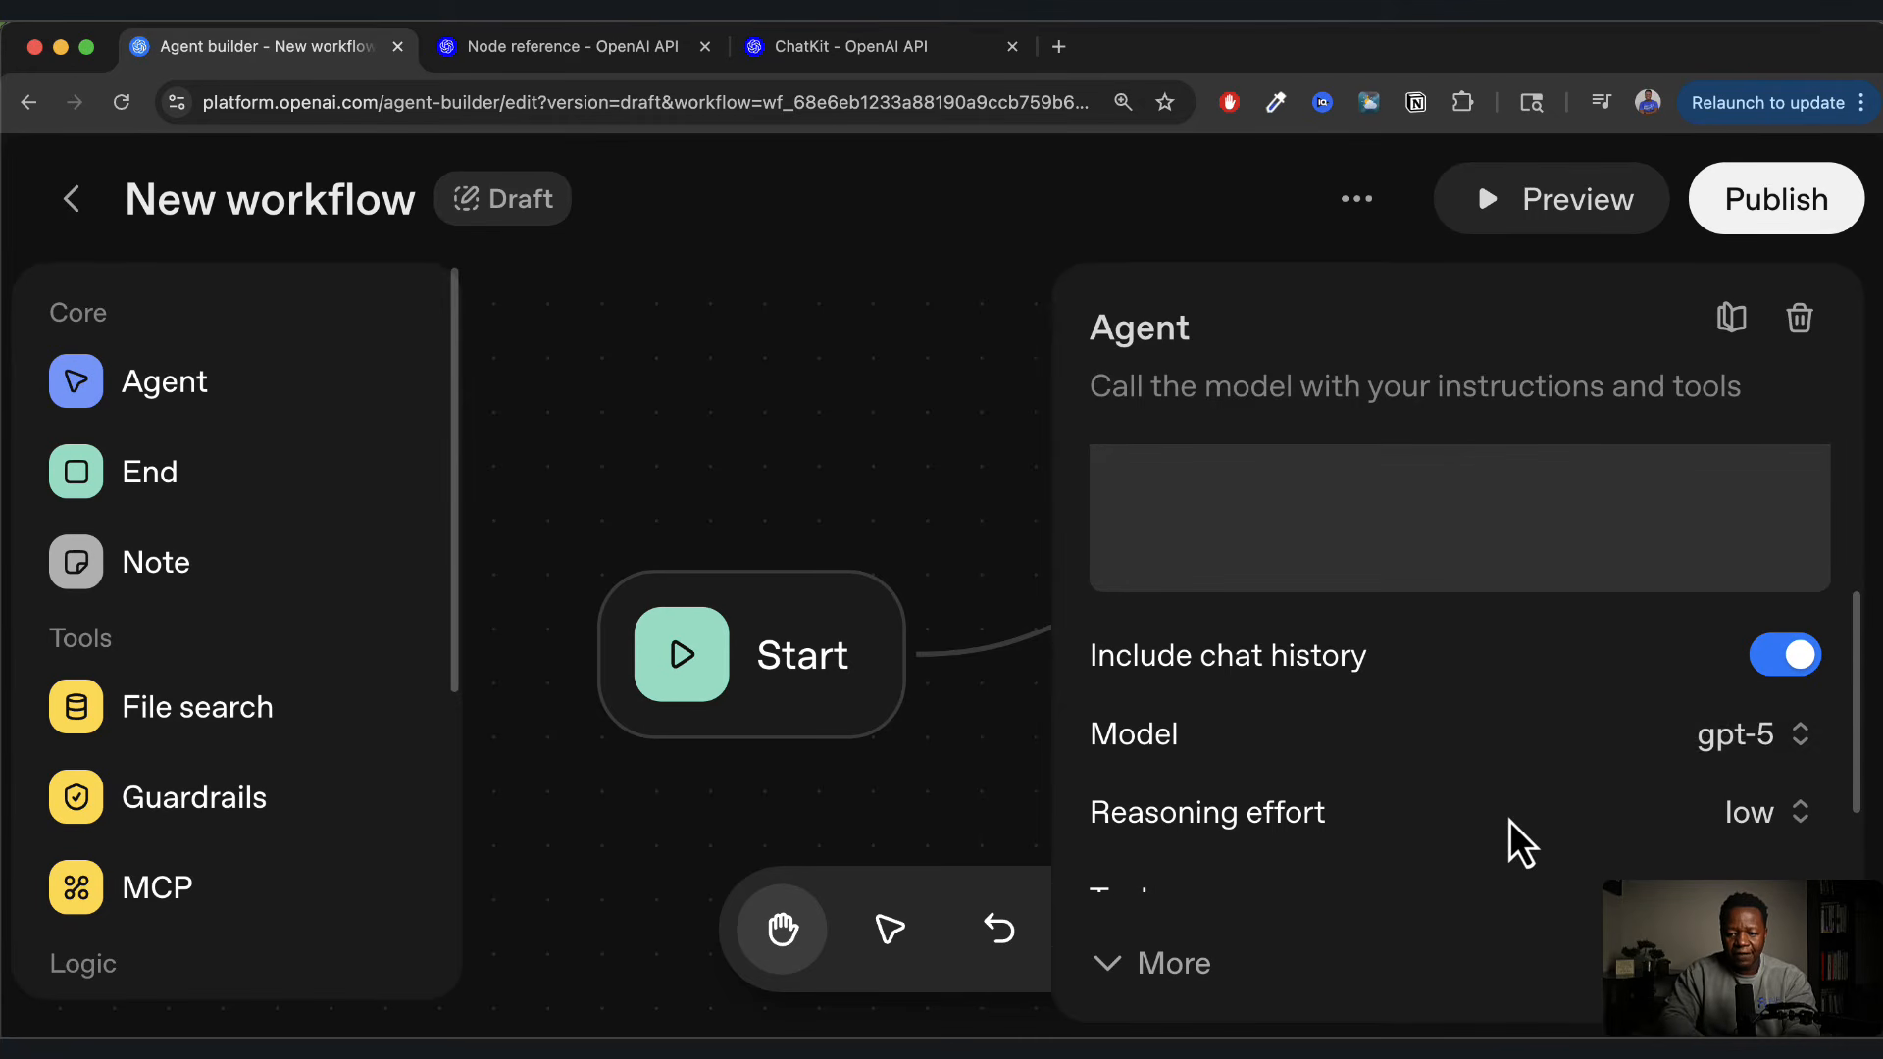
{"action": "left_click", "coordinate": [1799, 745]}
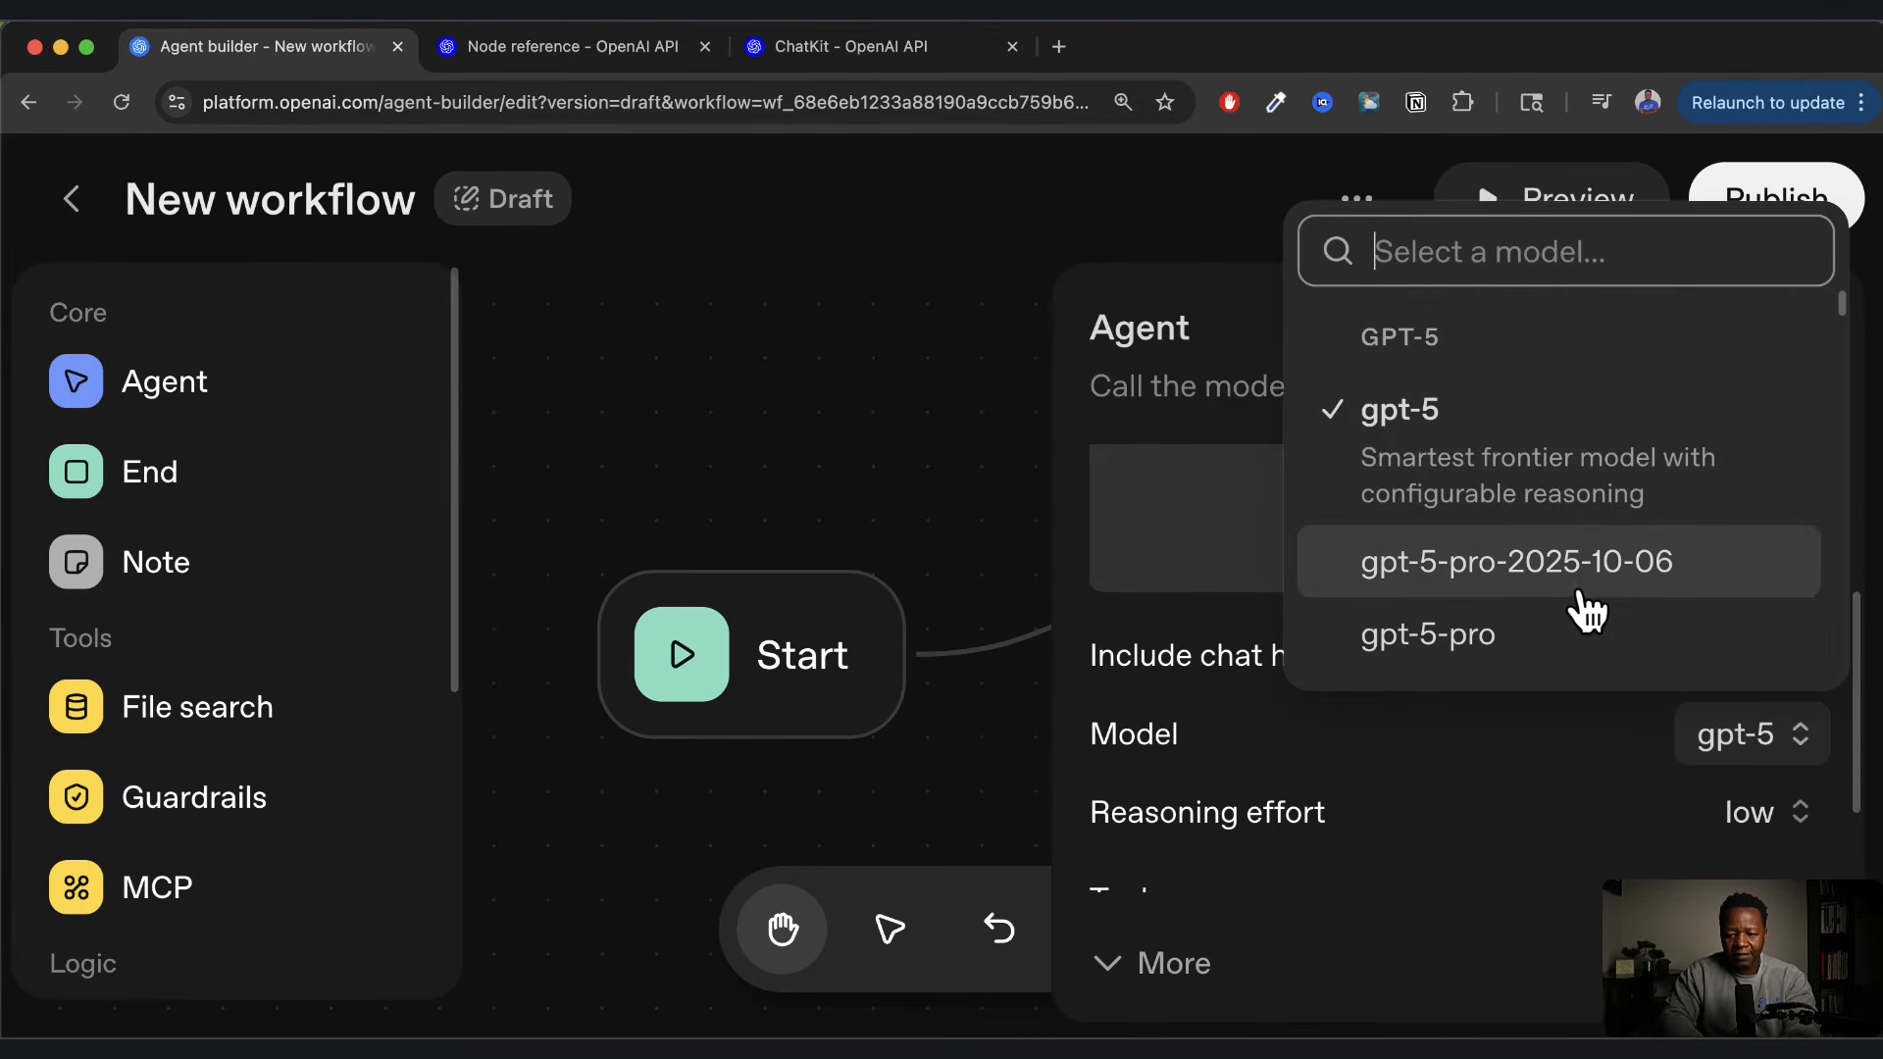
{"action": "scroll", "coordinate": [1579, 609], "scroll_direction": "down", "scroll_amount": 3}
{"action": "scroll", "coordinate": [1579, 609], "scroll_direction": "up", "scroll_amount": 4}
{"action": "scroll", "coordinate": [1516, 517], "scroll_direction": "down", "scroll_amount": 4}
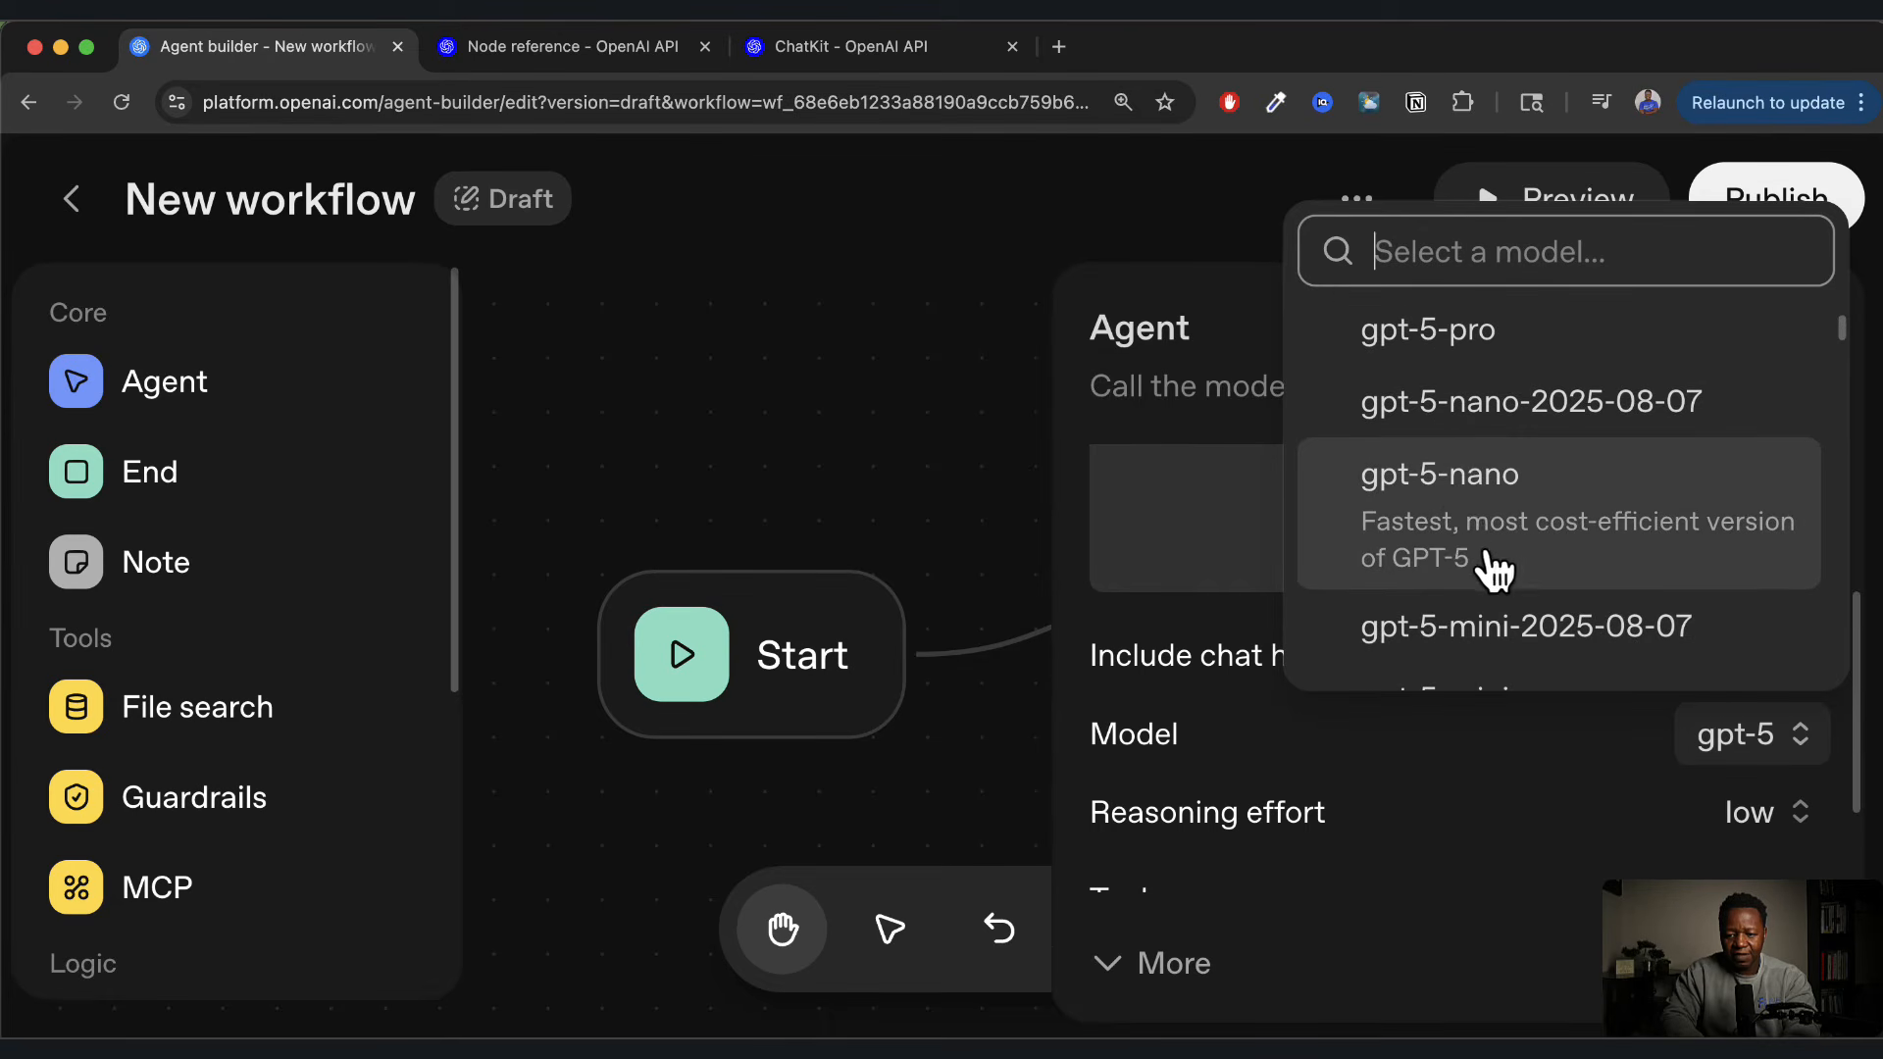
{"action": "left_click", "coordinate": [1481, 476]}
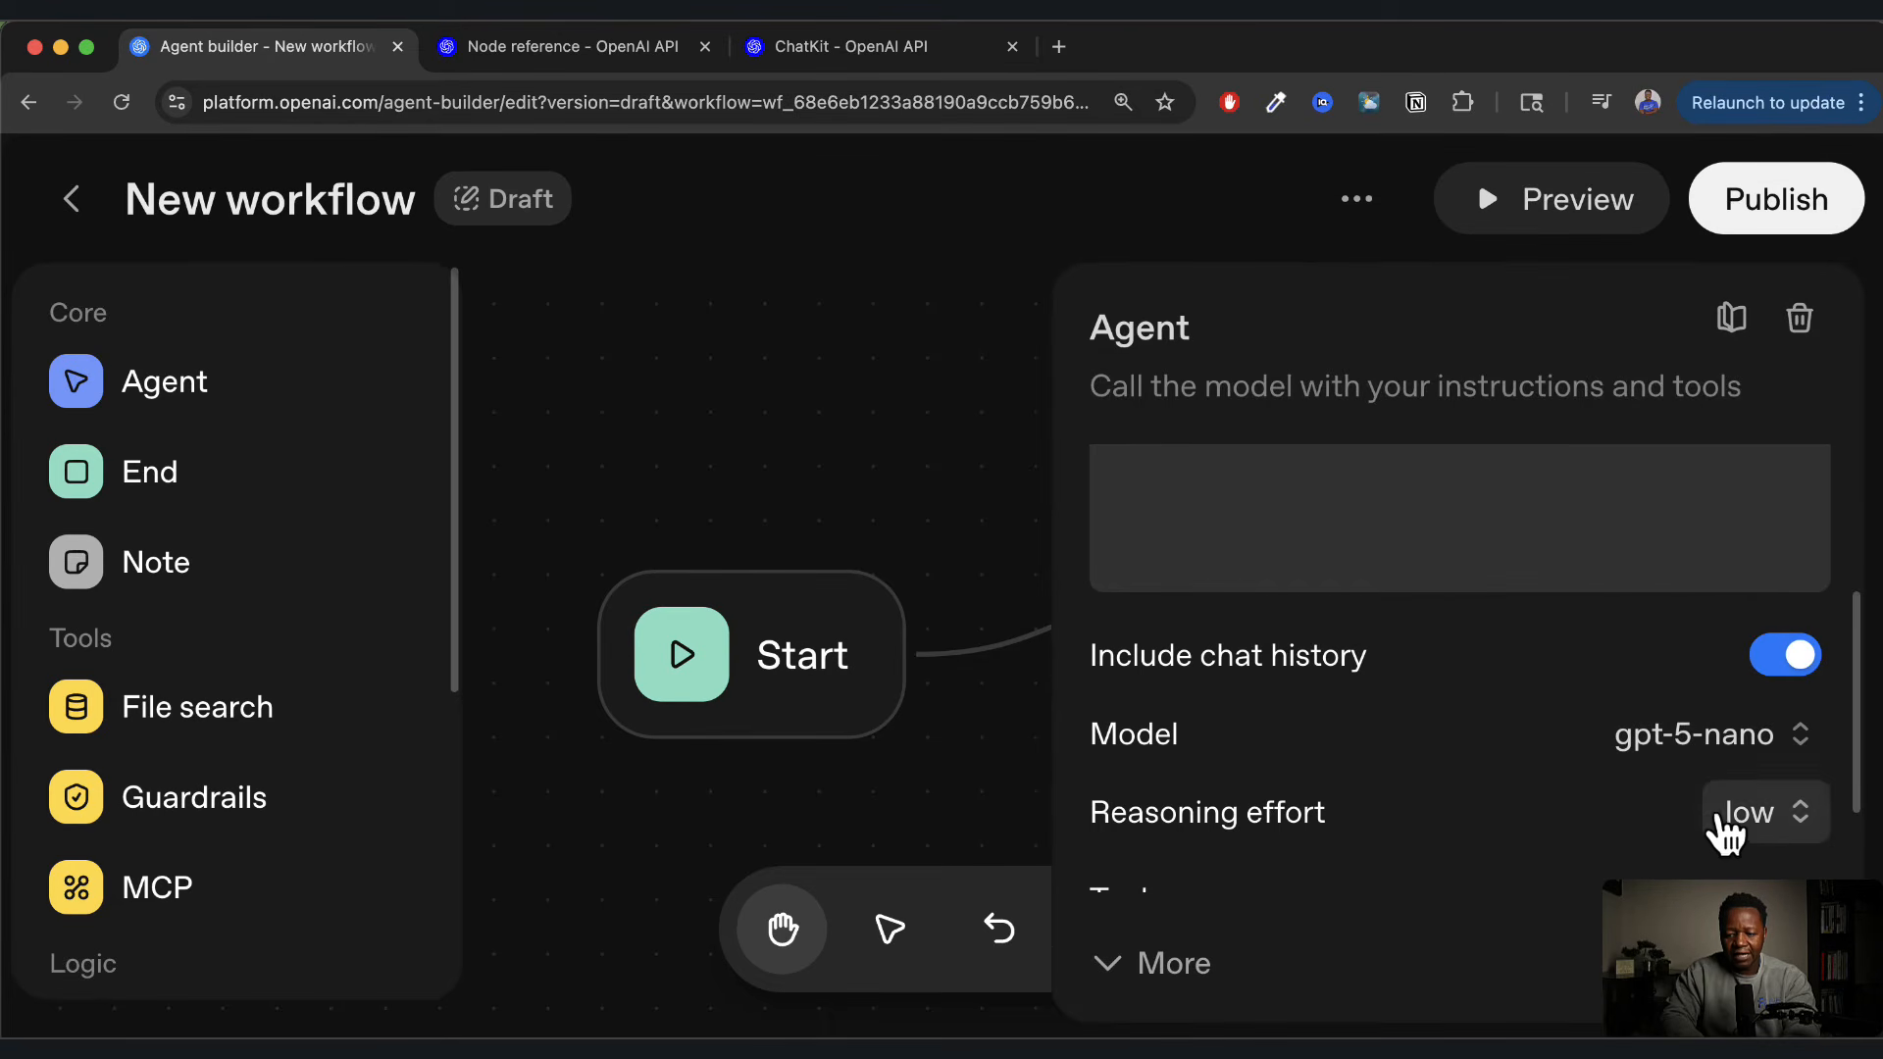
Examine the other available models and the reasoning effort levels for the Agent without changing either setting
{"action": "left_click", "coordinate": [1803, 750]}
{"action": "scroll", "coordinate": [1589, 612], "scroll_direction": "down", "scroll_amount": 5}
{"action": "scroll", "coordinate": [1530, 521], "scroll_direction": "up", "scroll_amount": 3}
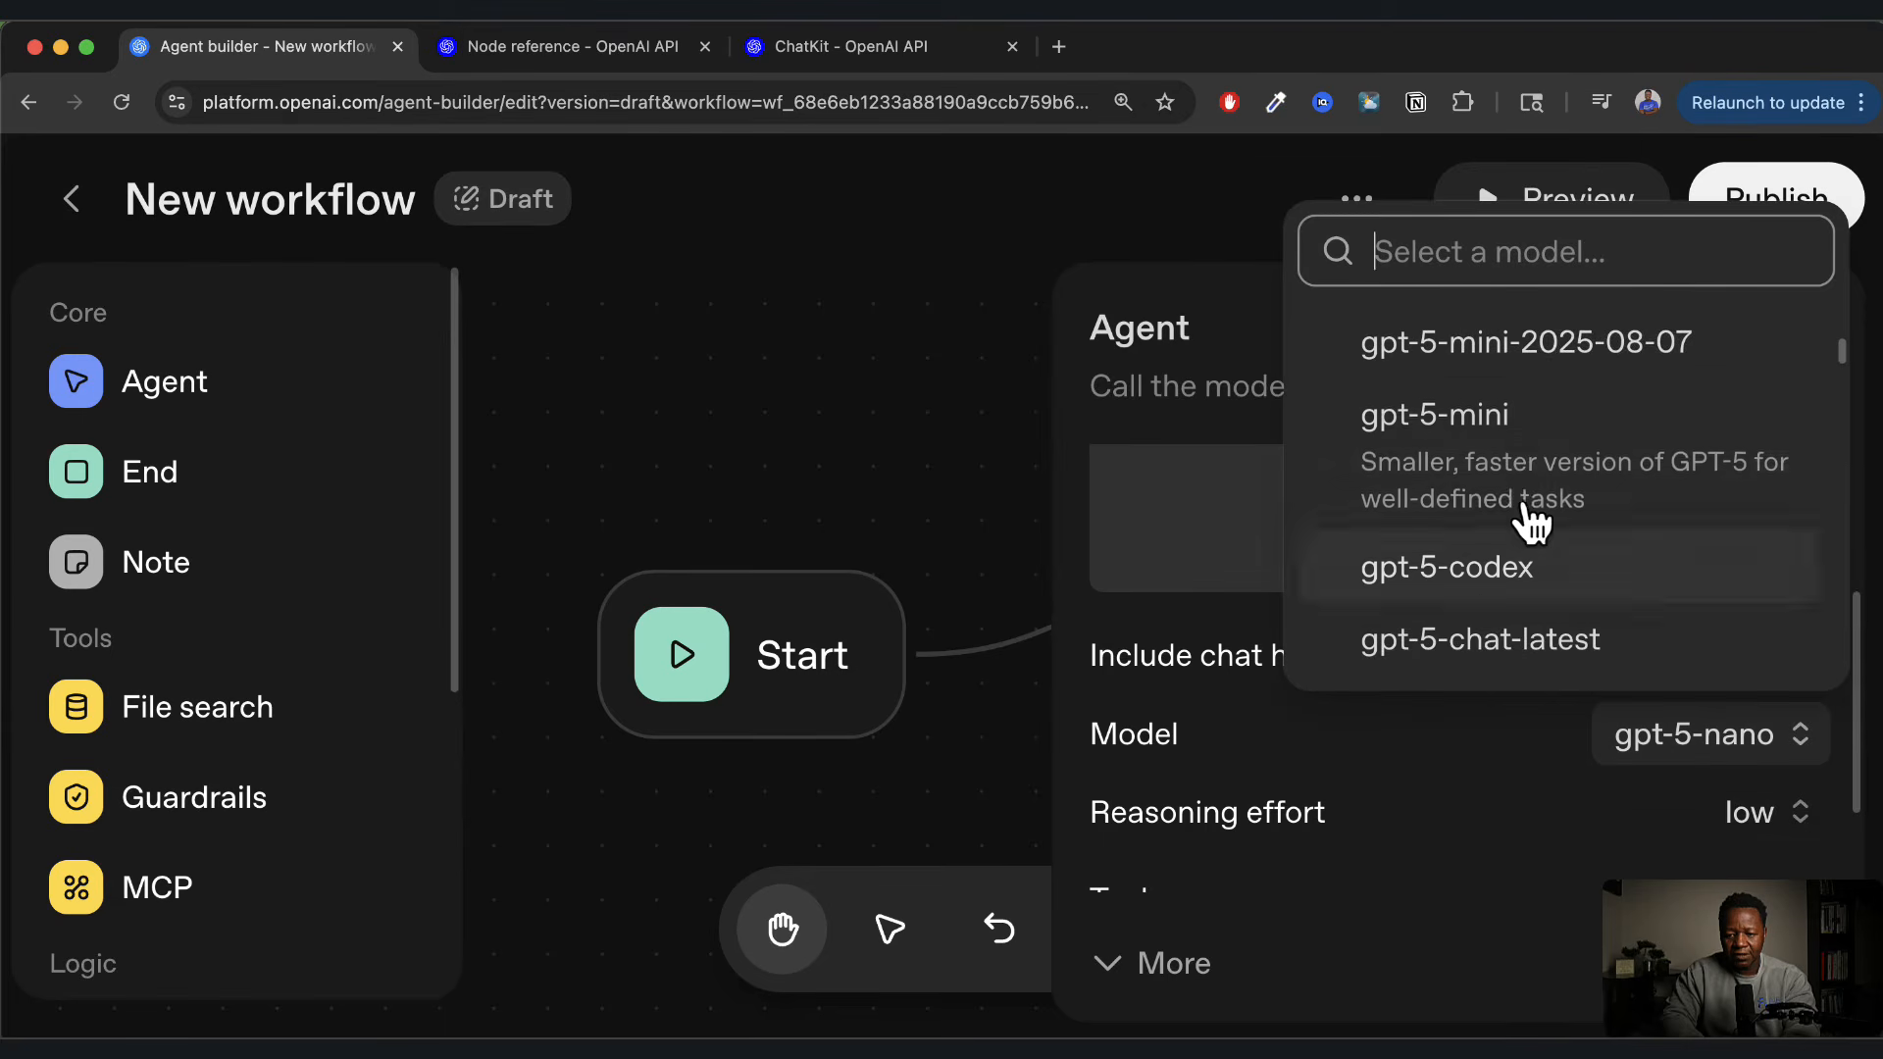
{"action": "scroll", "coordinate": [1539, 559], "scroll_direction": "down", "scroll_amount": 1}
{"action": "scroll", "coordinate": [1531, 549], "scroll_direction": "down", "scroll_amount": 3}
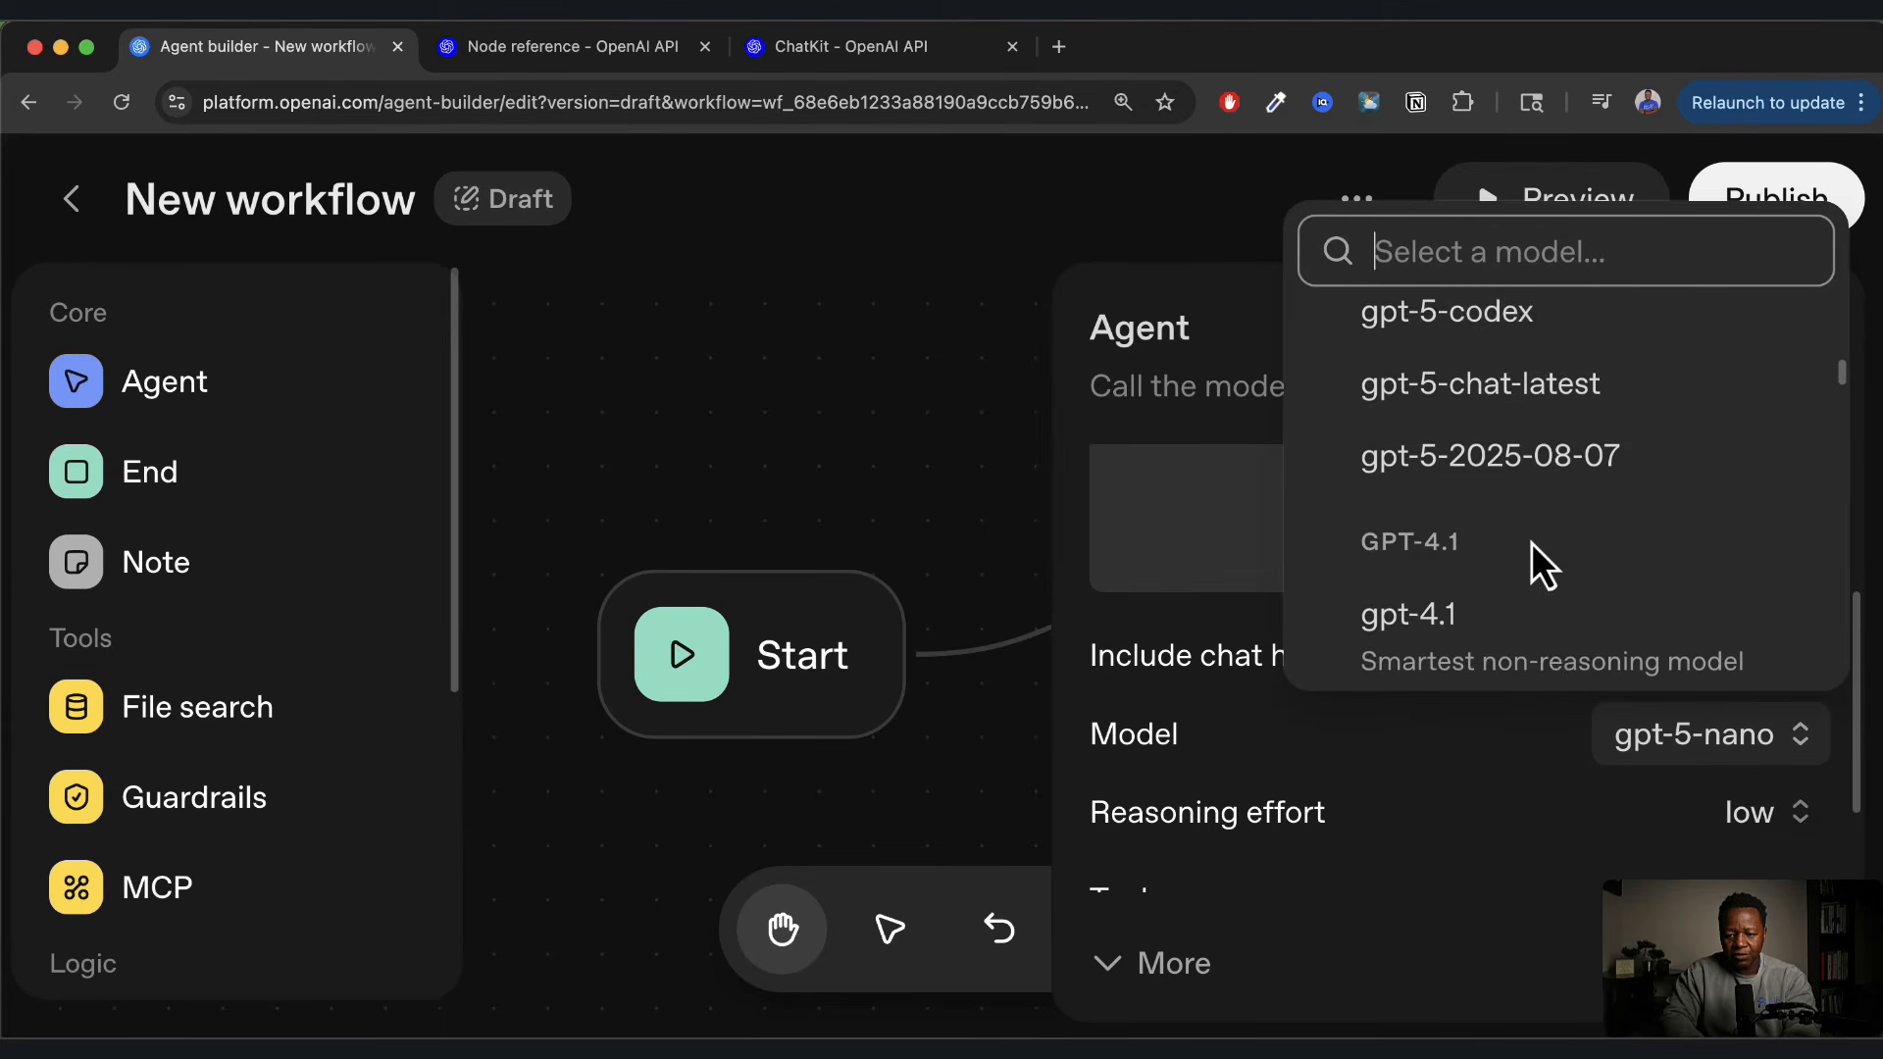
{"action": "scroll", "coordinate": [1531, 549], "scroll_direction": "down", "scroll_amount": 2}
{"action": "left_click", "coordinate": [1496, 820]}
{"action": "scroll", "coordinate": [1496, 819], "scroll_direction": "down", "scroll_amount": 3}
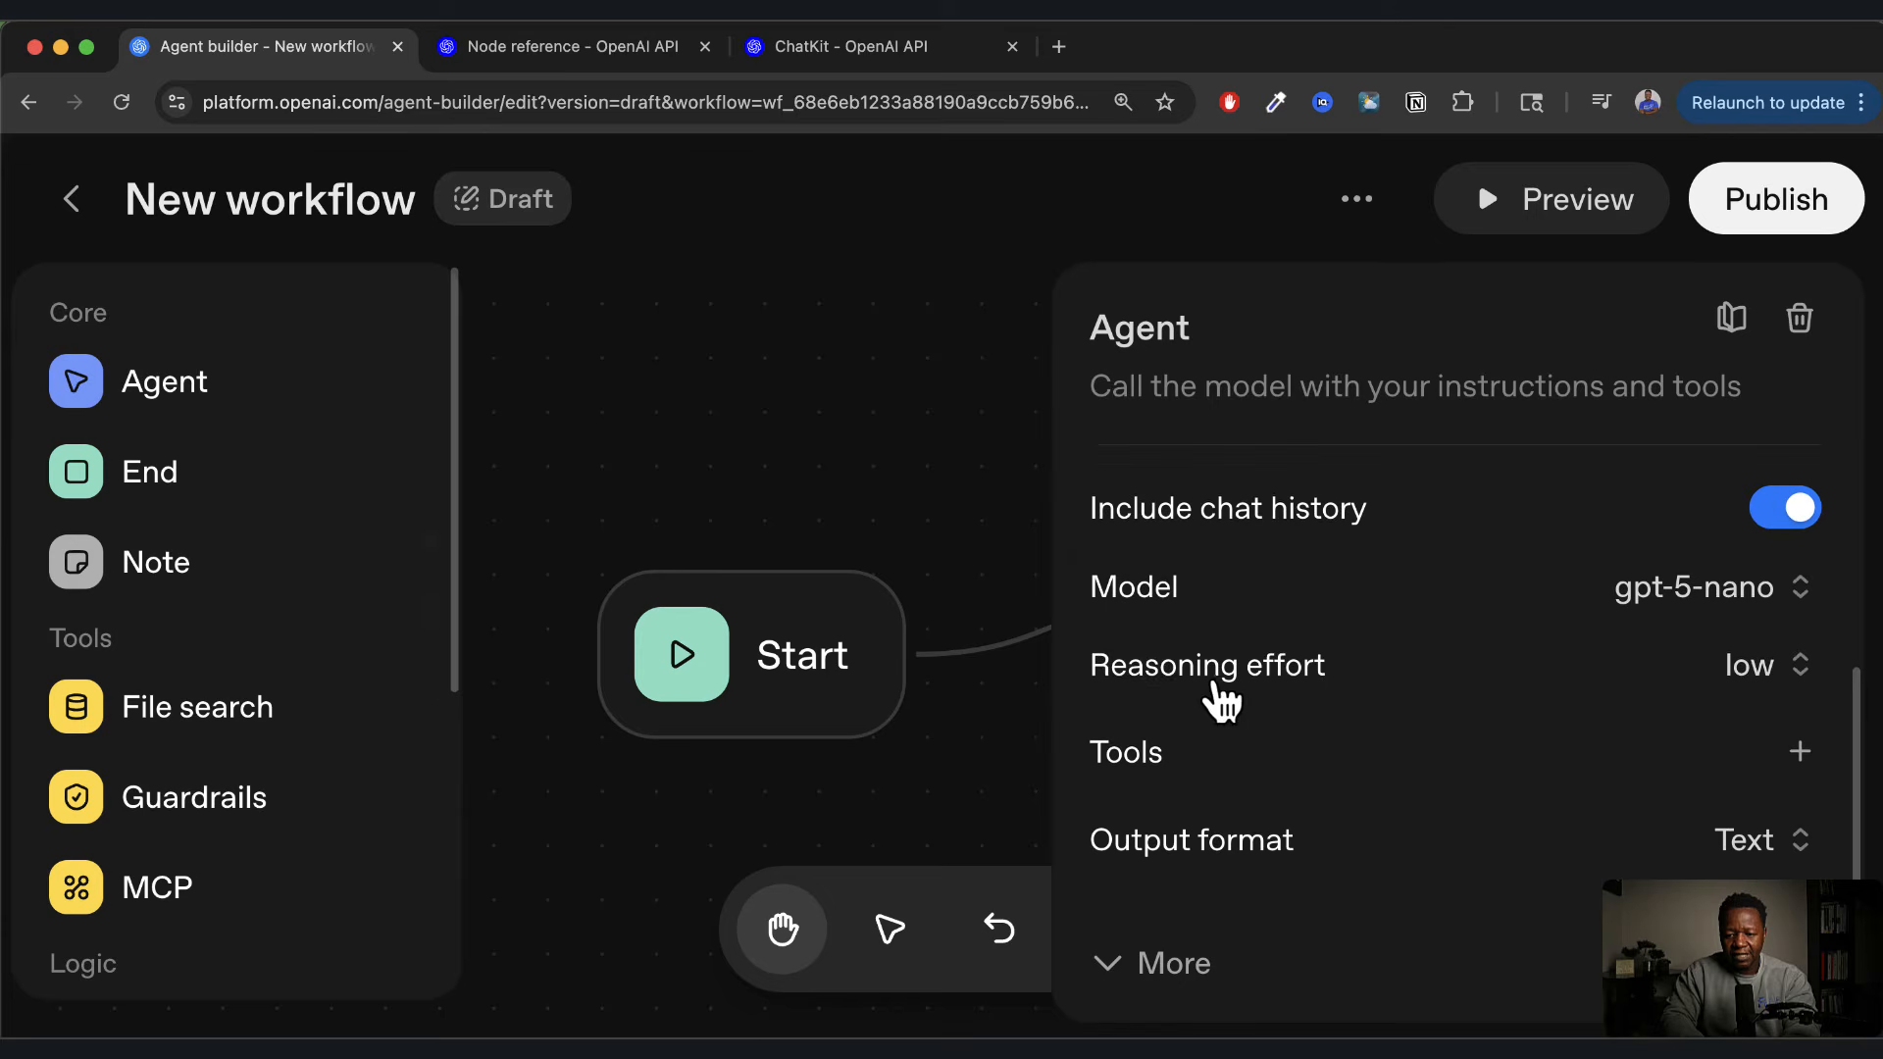
{"action": "left_click", "coordinate": [1801, 687]}
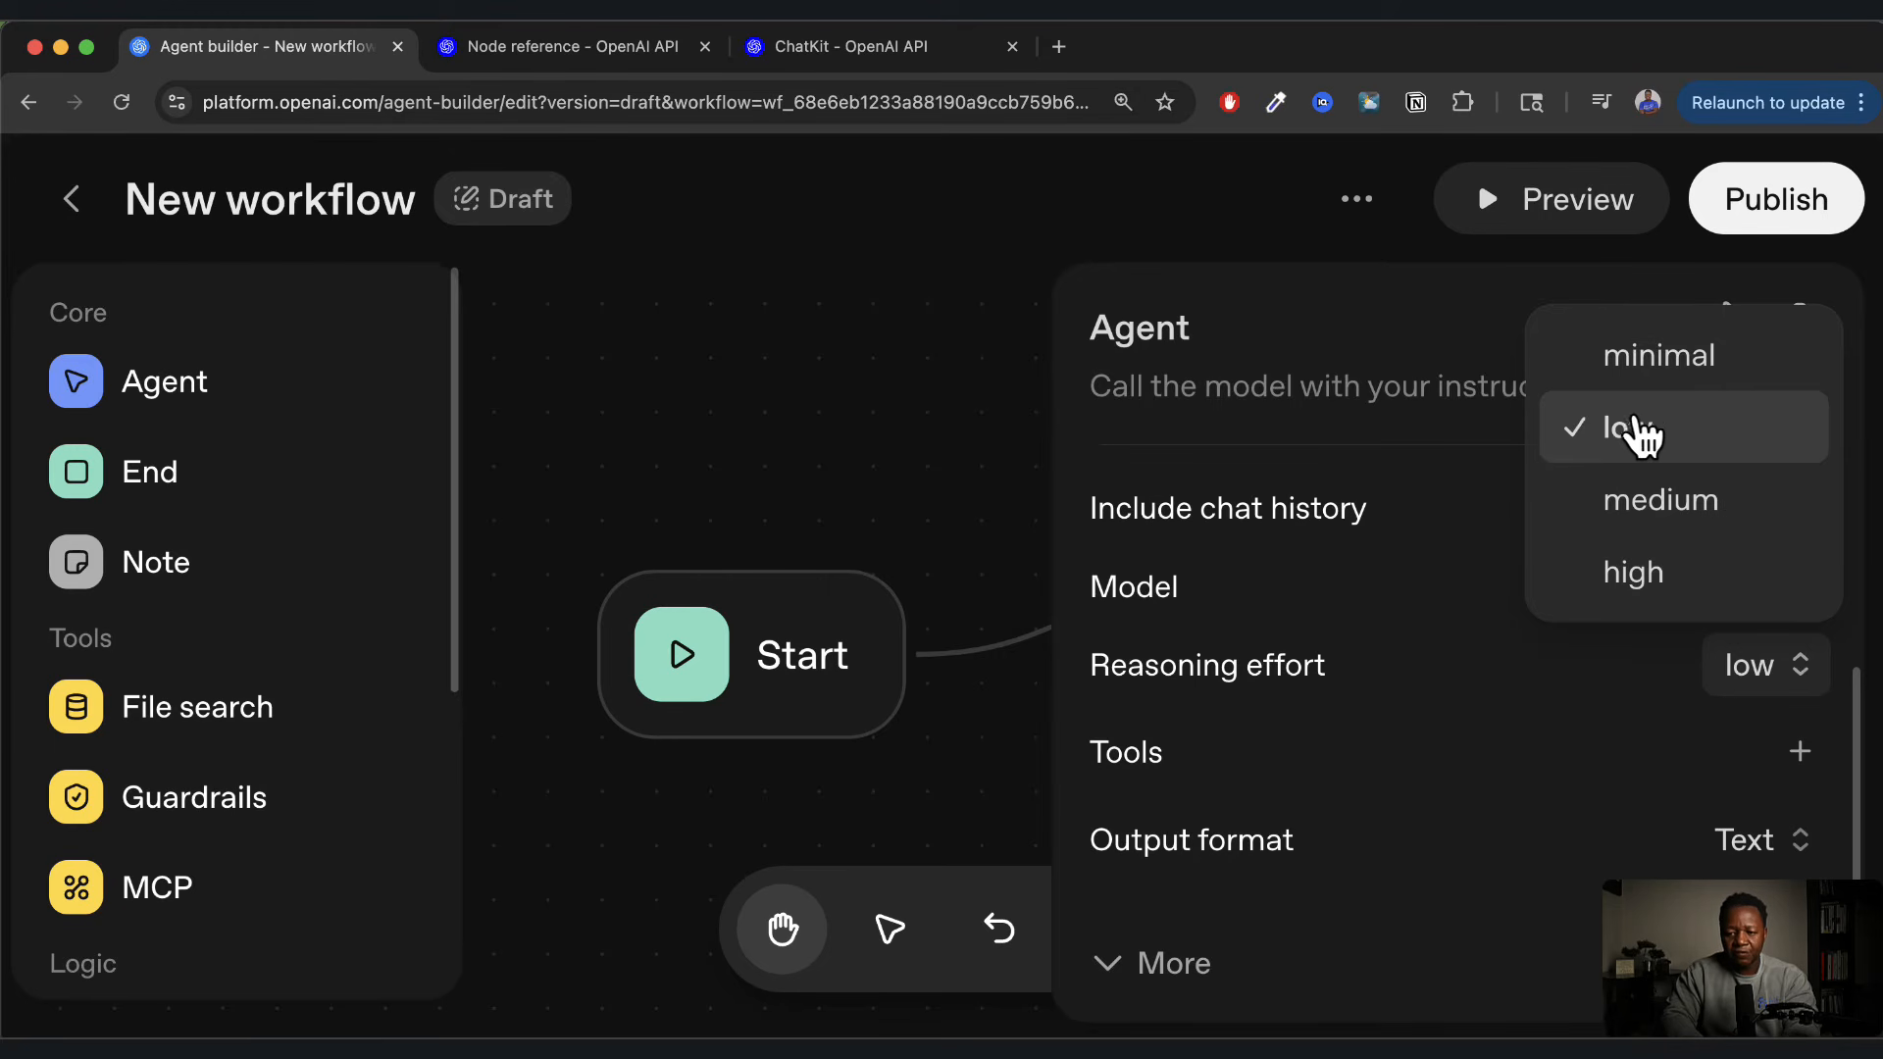
{"action": "left_click", "coordinate": [1274, 751]}
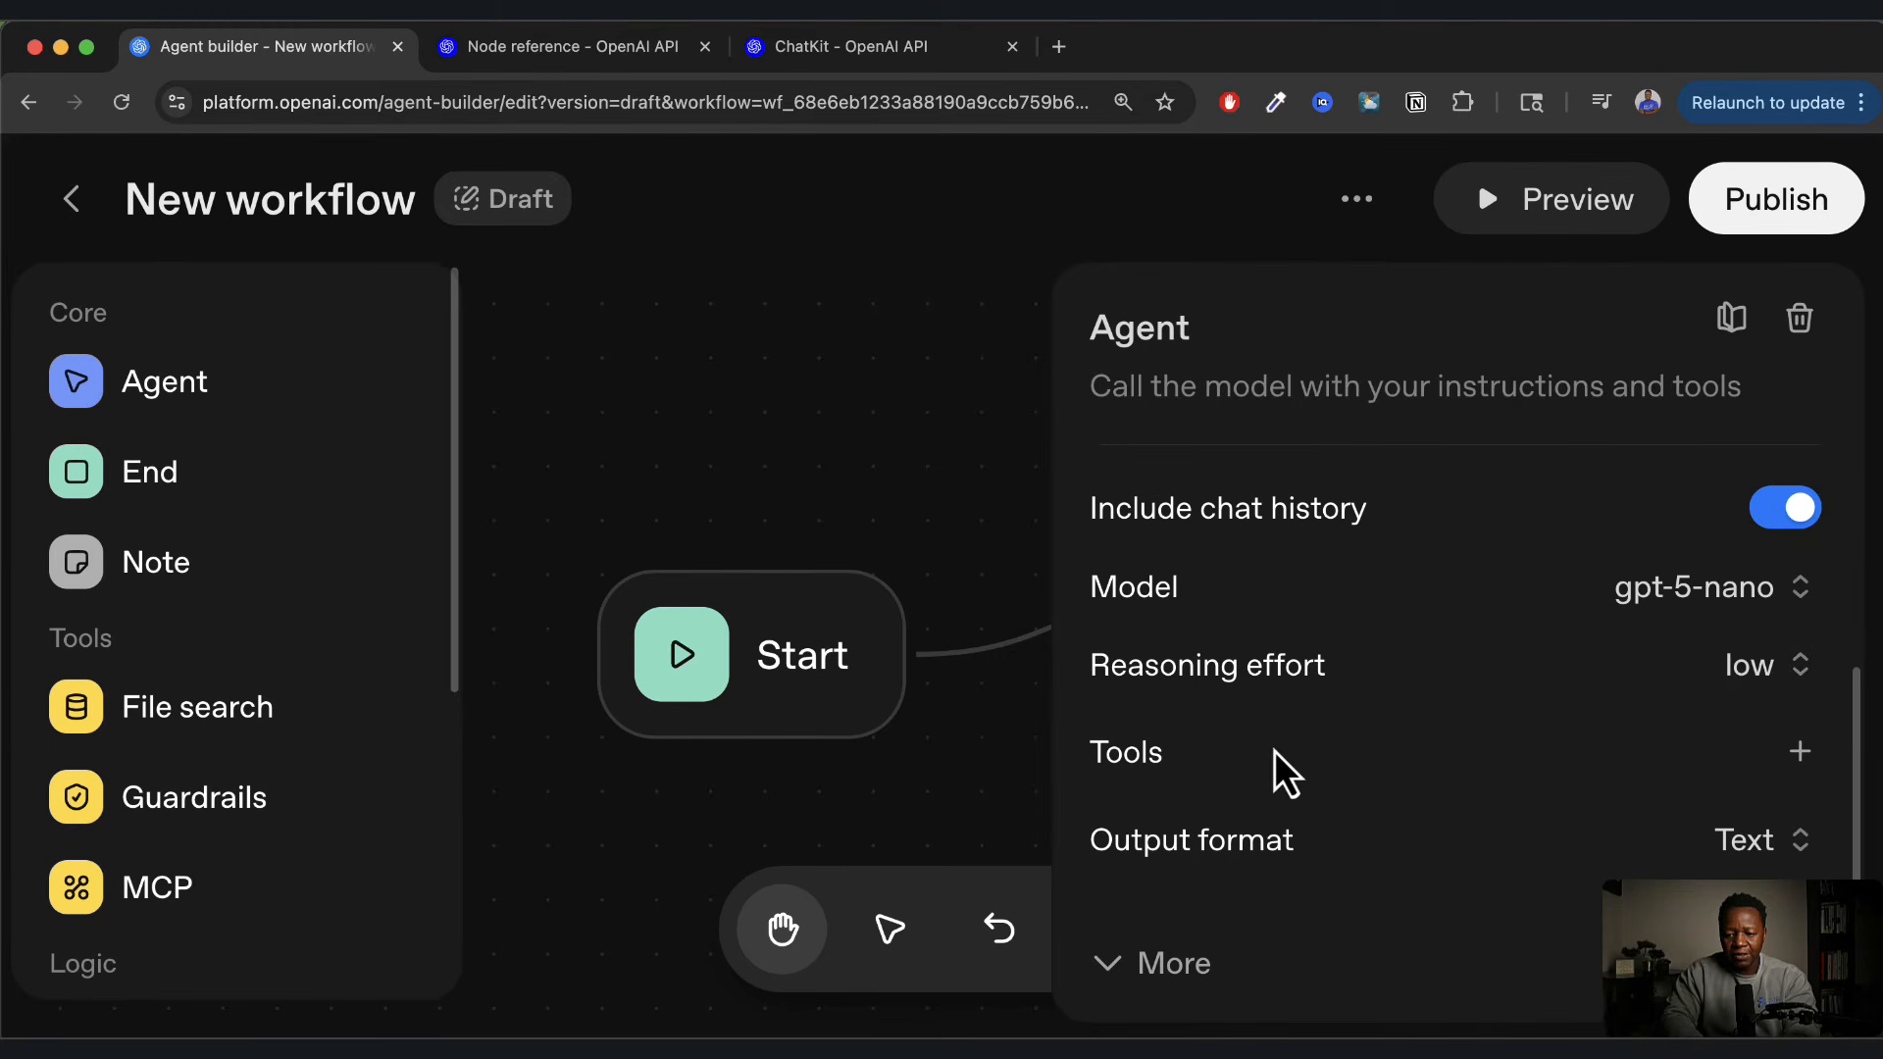
Examine the tools that can be added to the Agent and its output format options, and close the node's settings
{"action": "left_click", "coordinate": [1800, 752]}
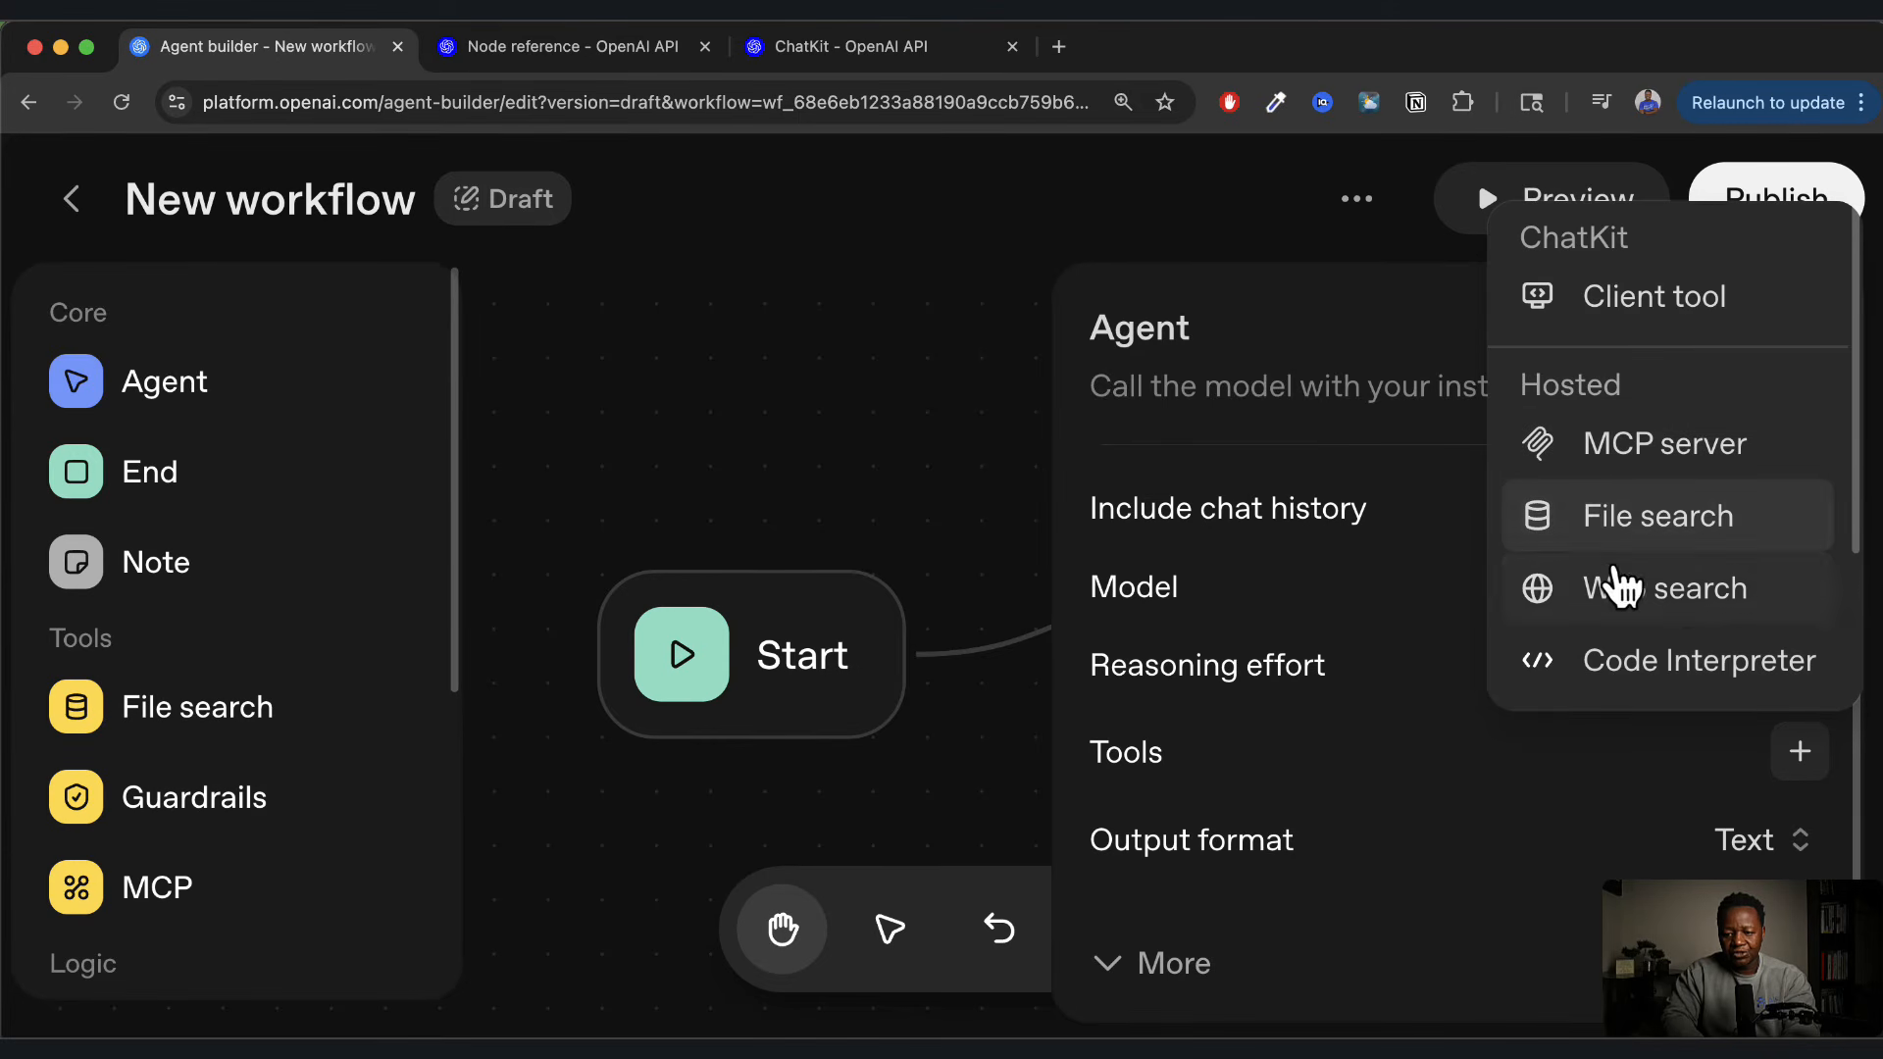
{"action": "scroll", "coordinate": [1660, 620], "scroll_direction": "down", "scroll_amount": 1}
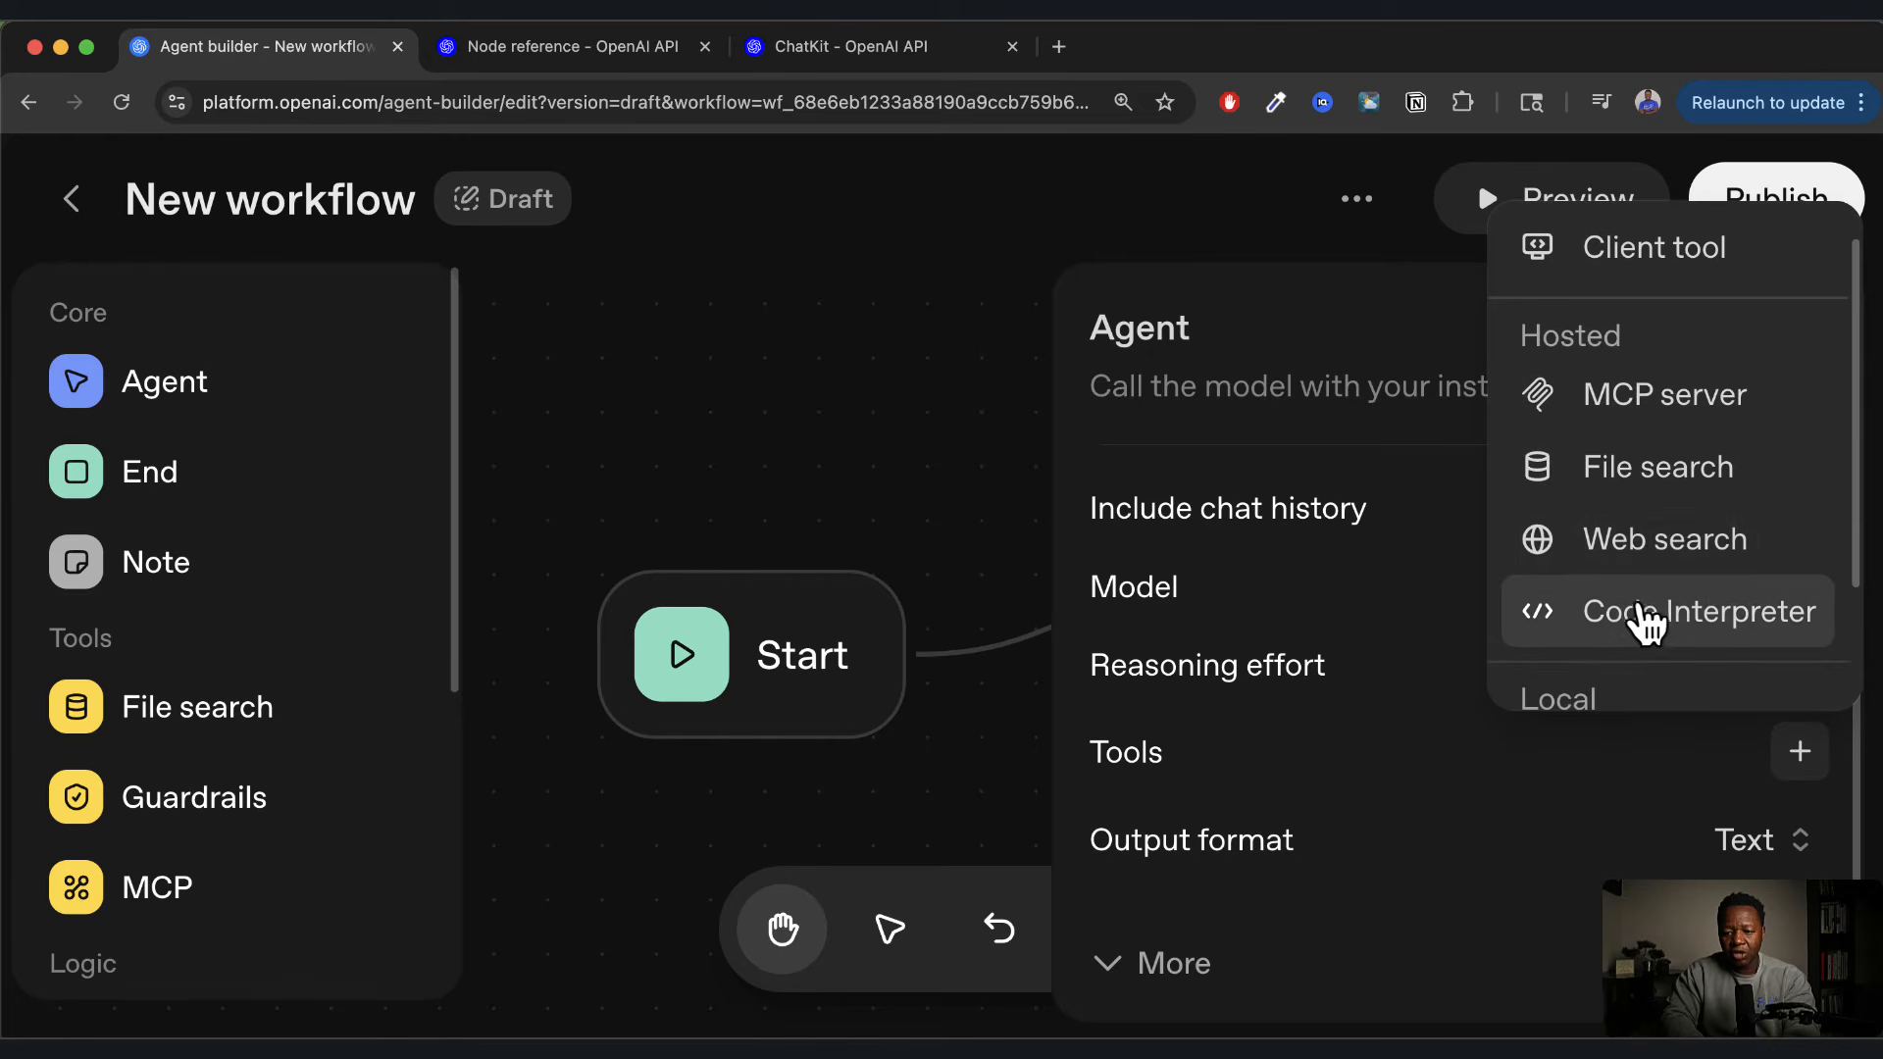
{"action": "scroll", "coordinate": [1659, 620], "scroll_direction": "down", "scroll_amount": 3}
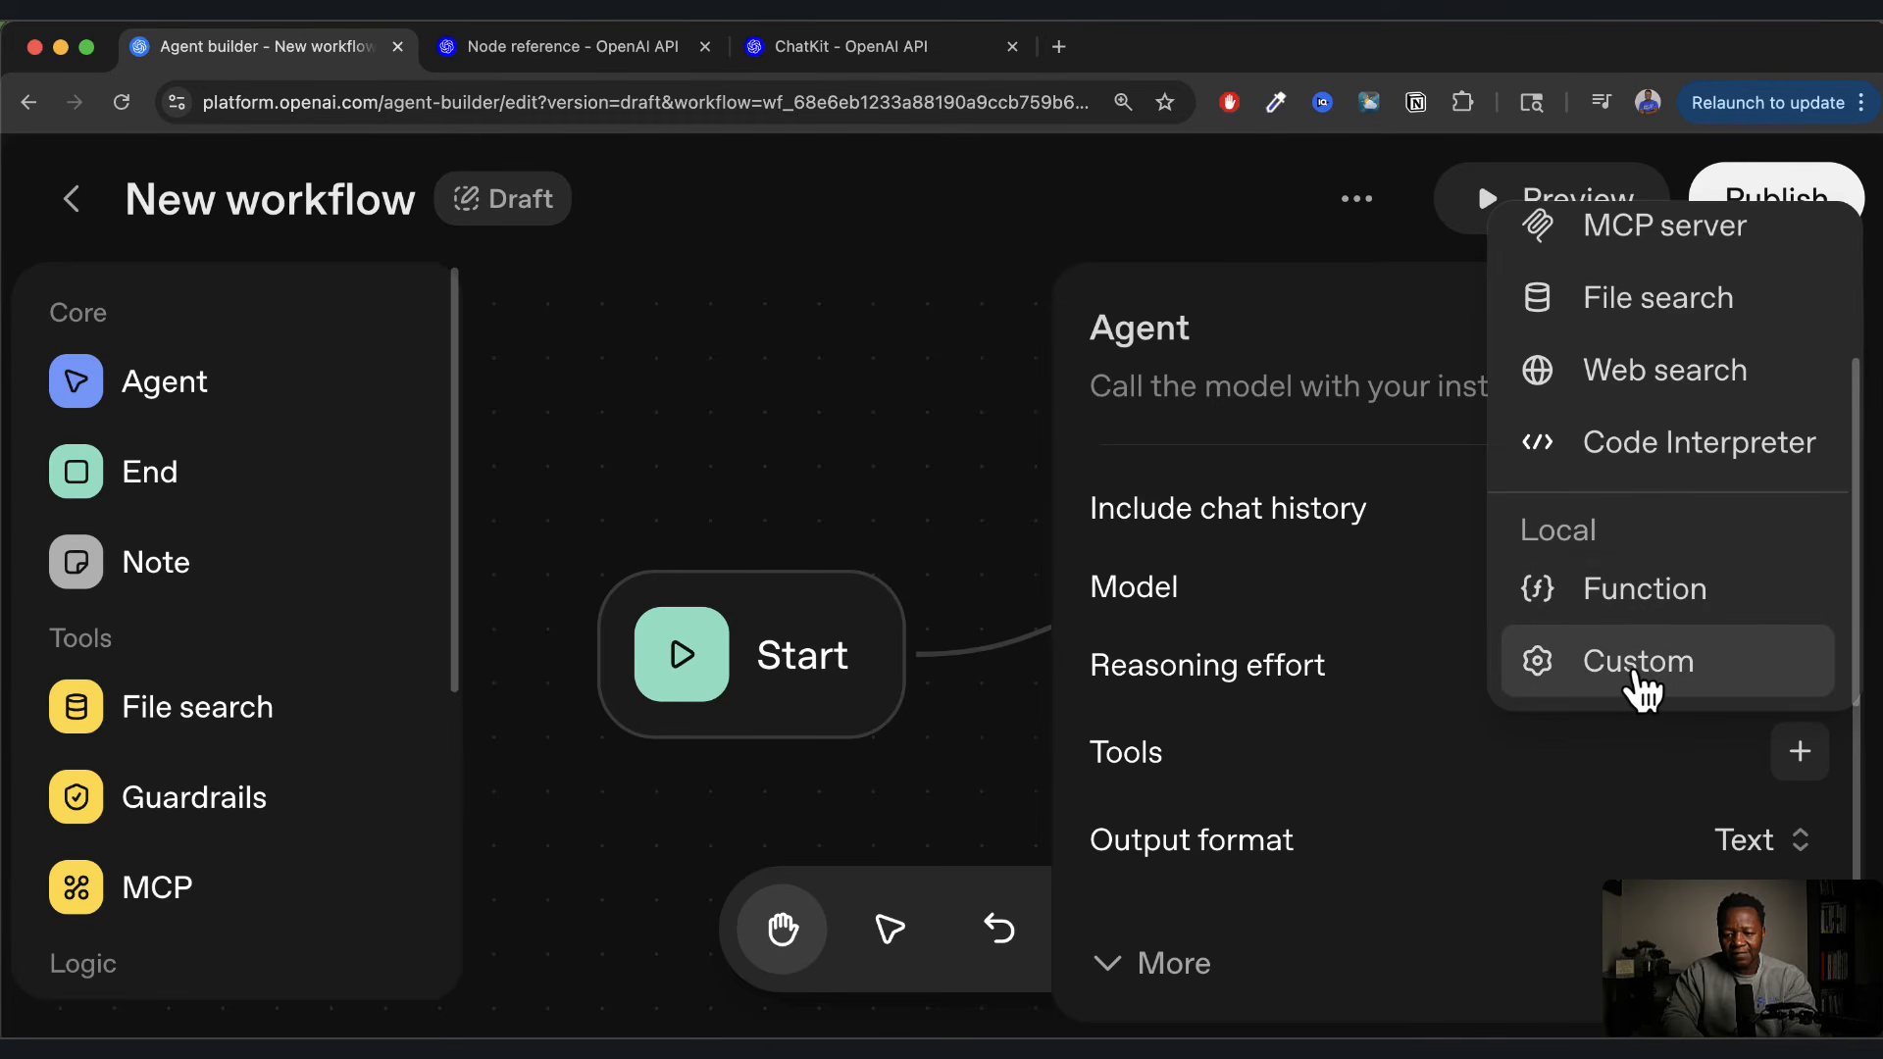
{"action": "left_click", "coordinate": [1279, 799]}
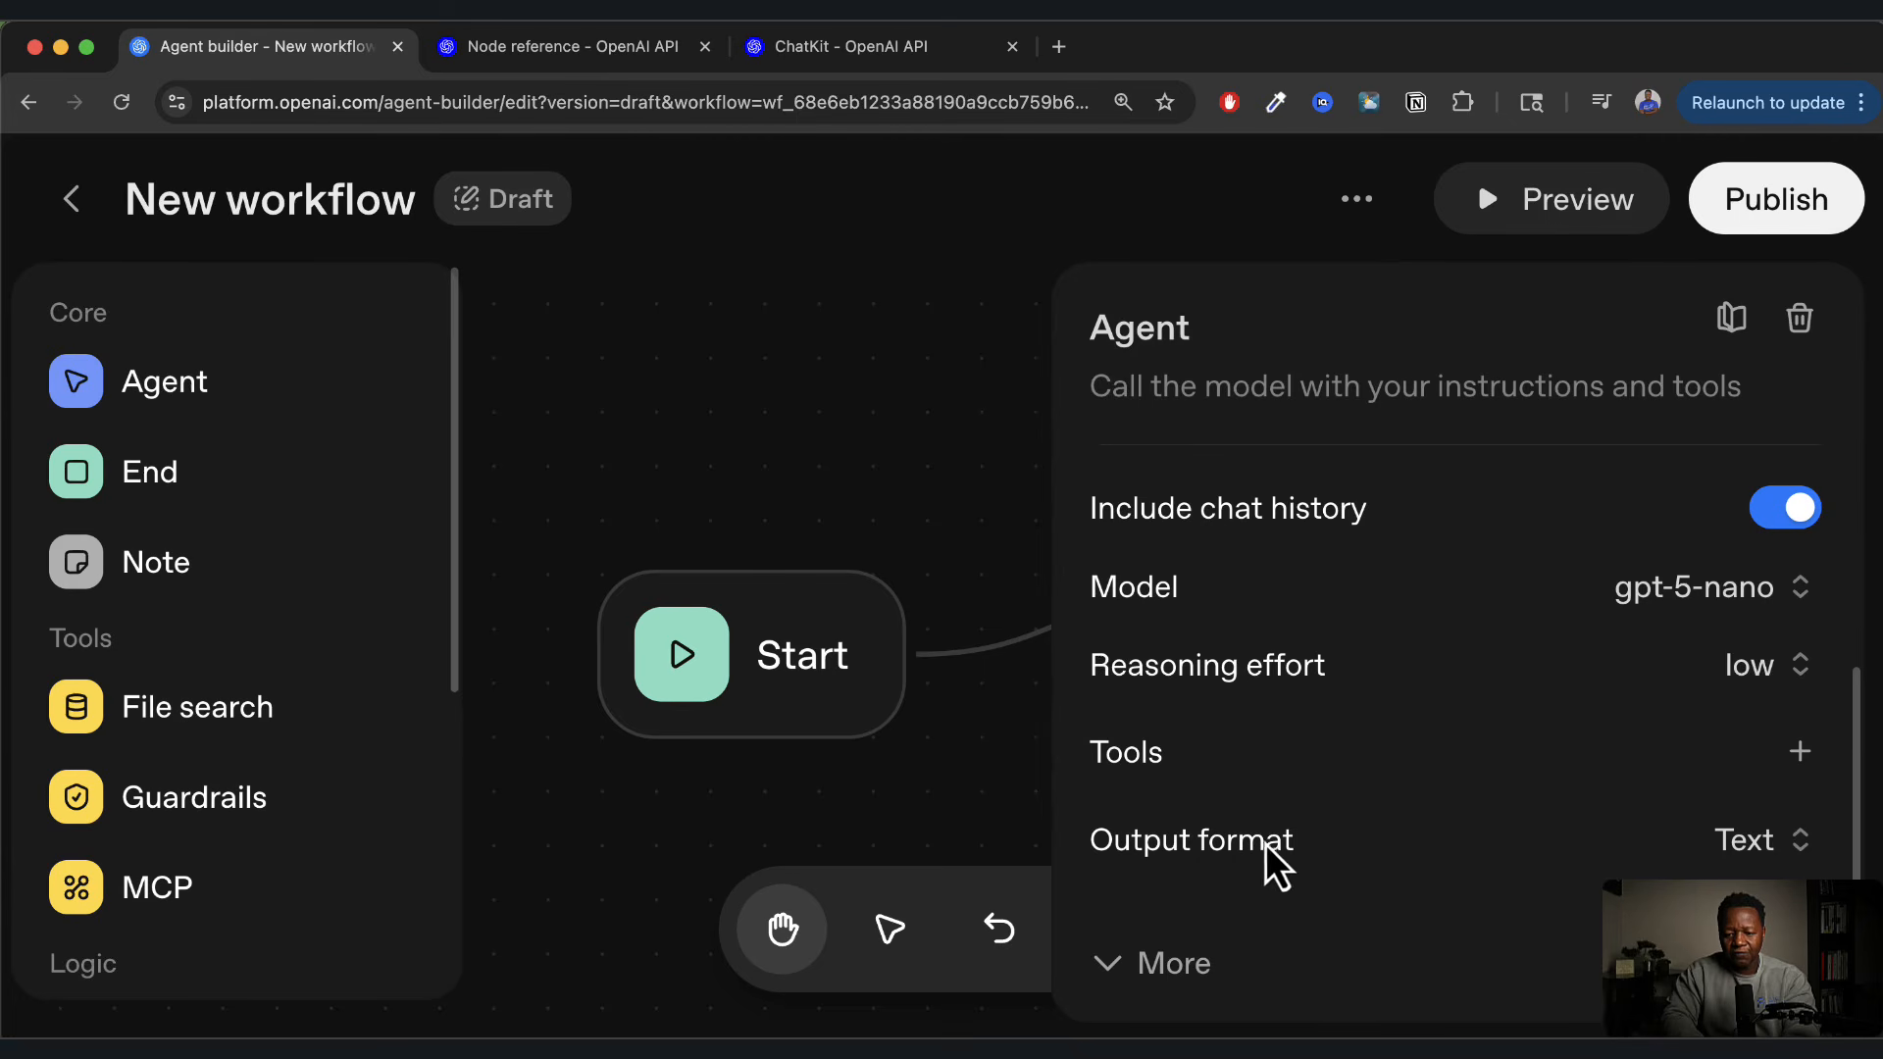
{"action": "left_click", "coordinate": [1777, 842]}
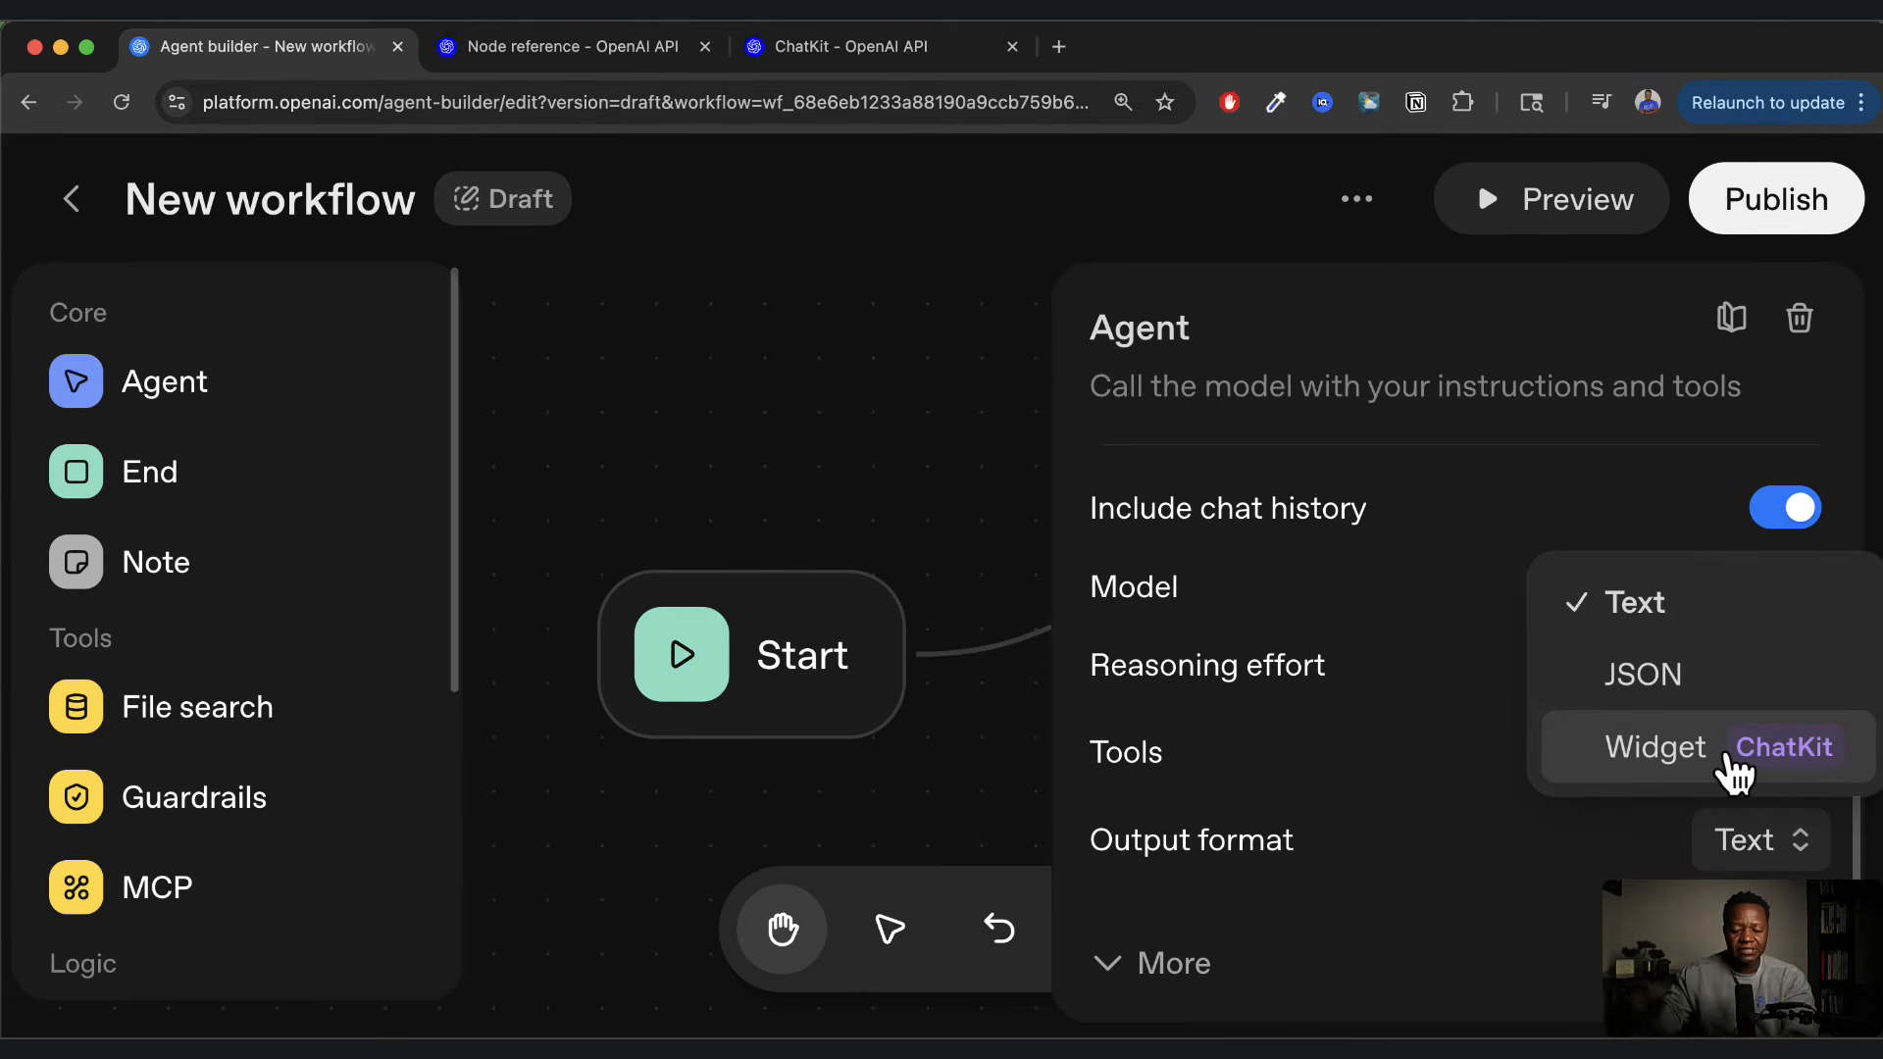
{"action": "left_click", "coordinate": [861, 627]}
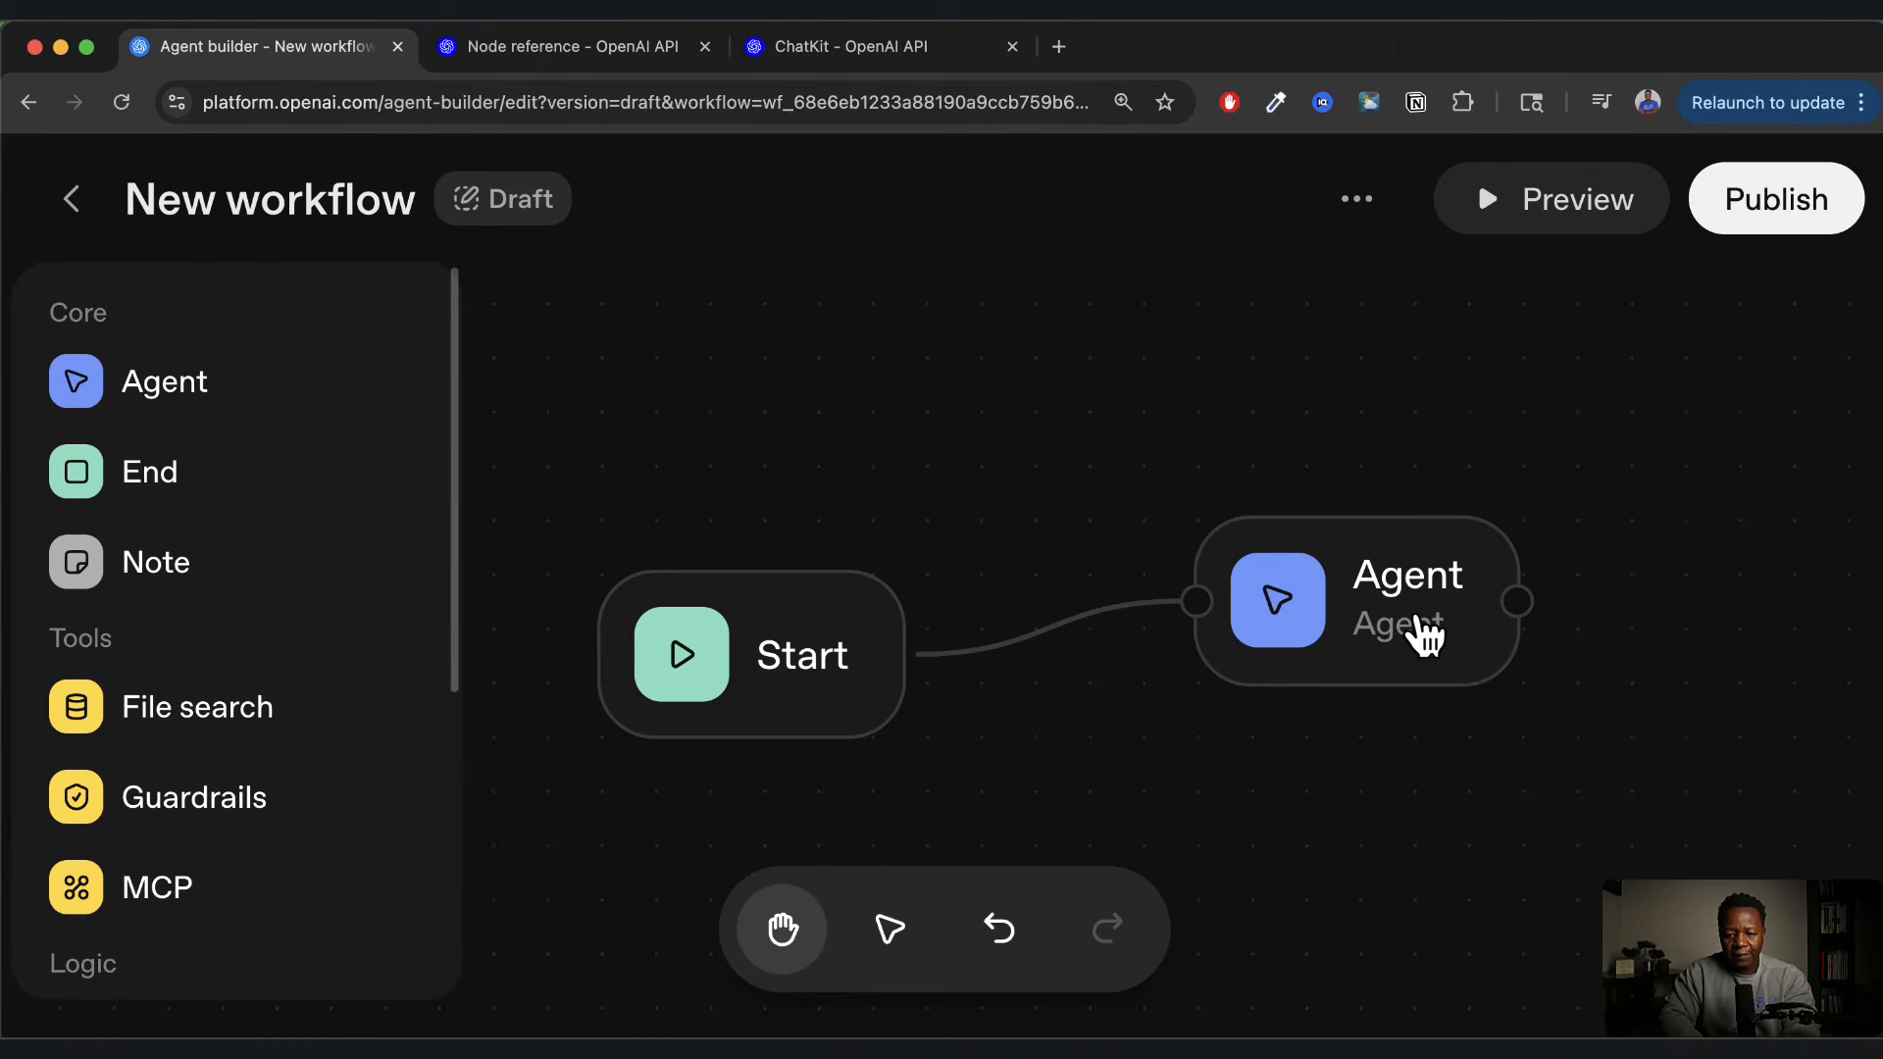
Preview the workflow and send the test message "Do you know anything about space travel?"
{"action": "left_click", "coordinate": [1572, 218]}
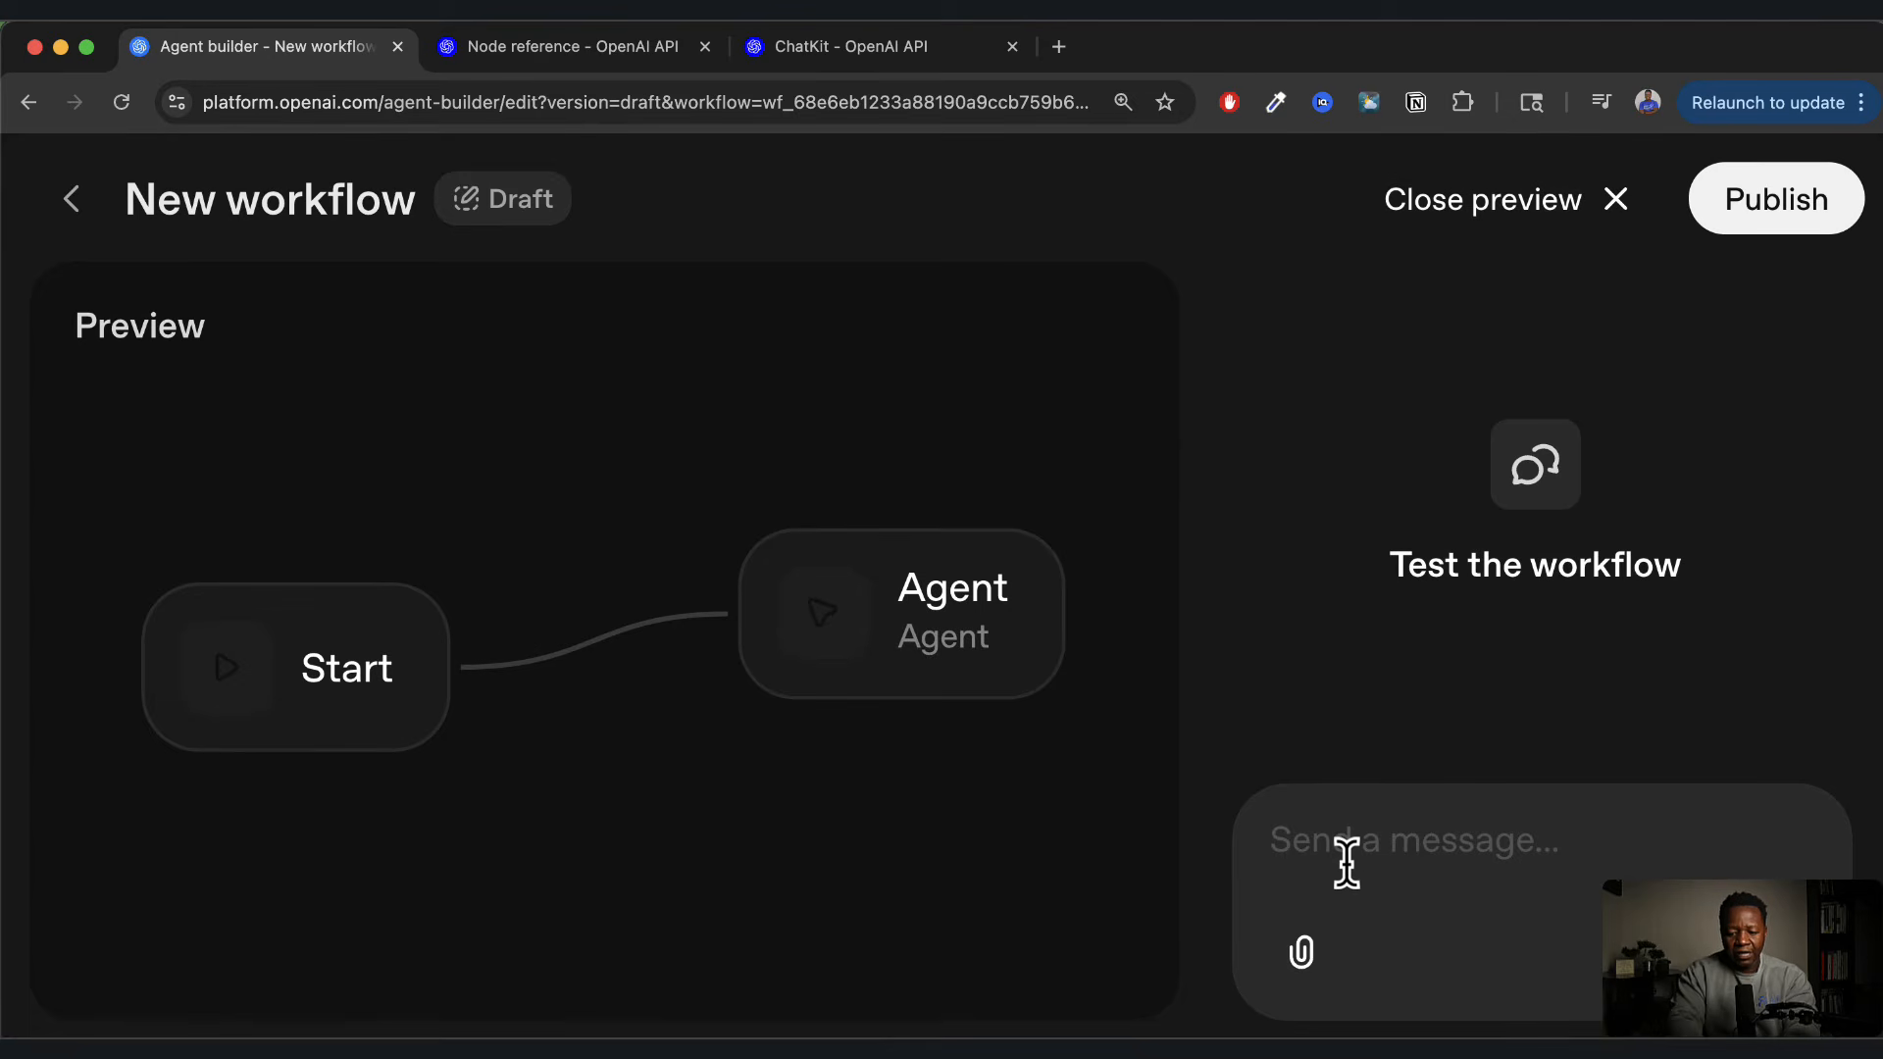
{"action": "type", "text": "Do you know a"}
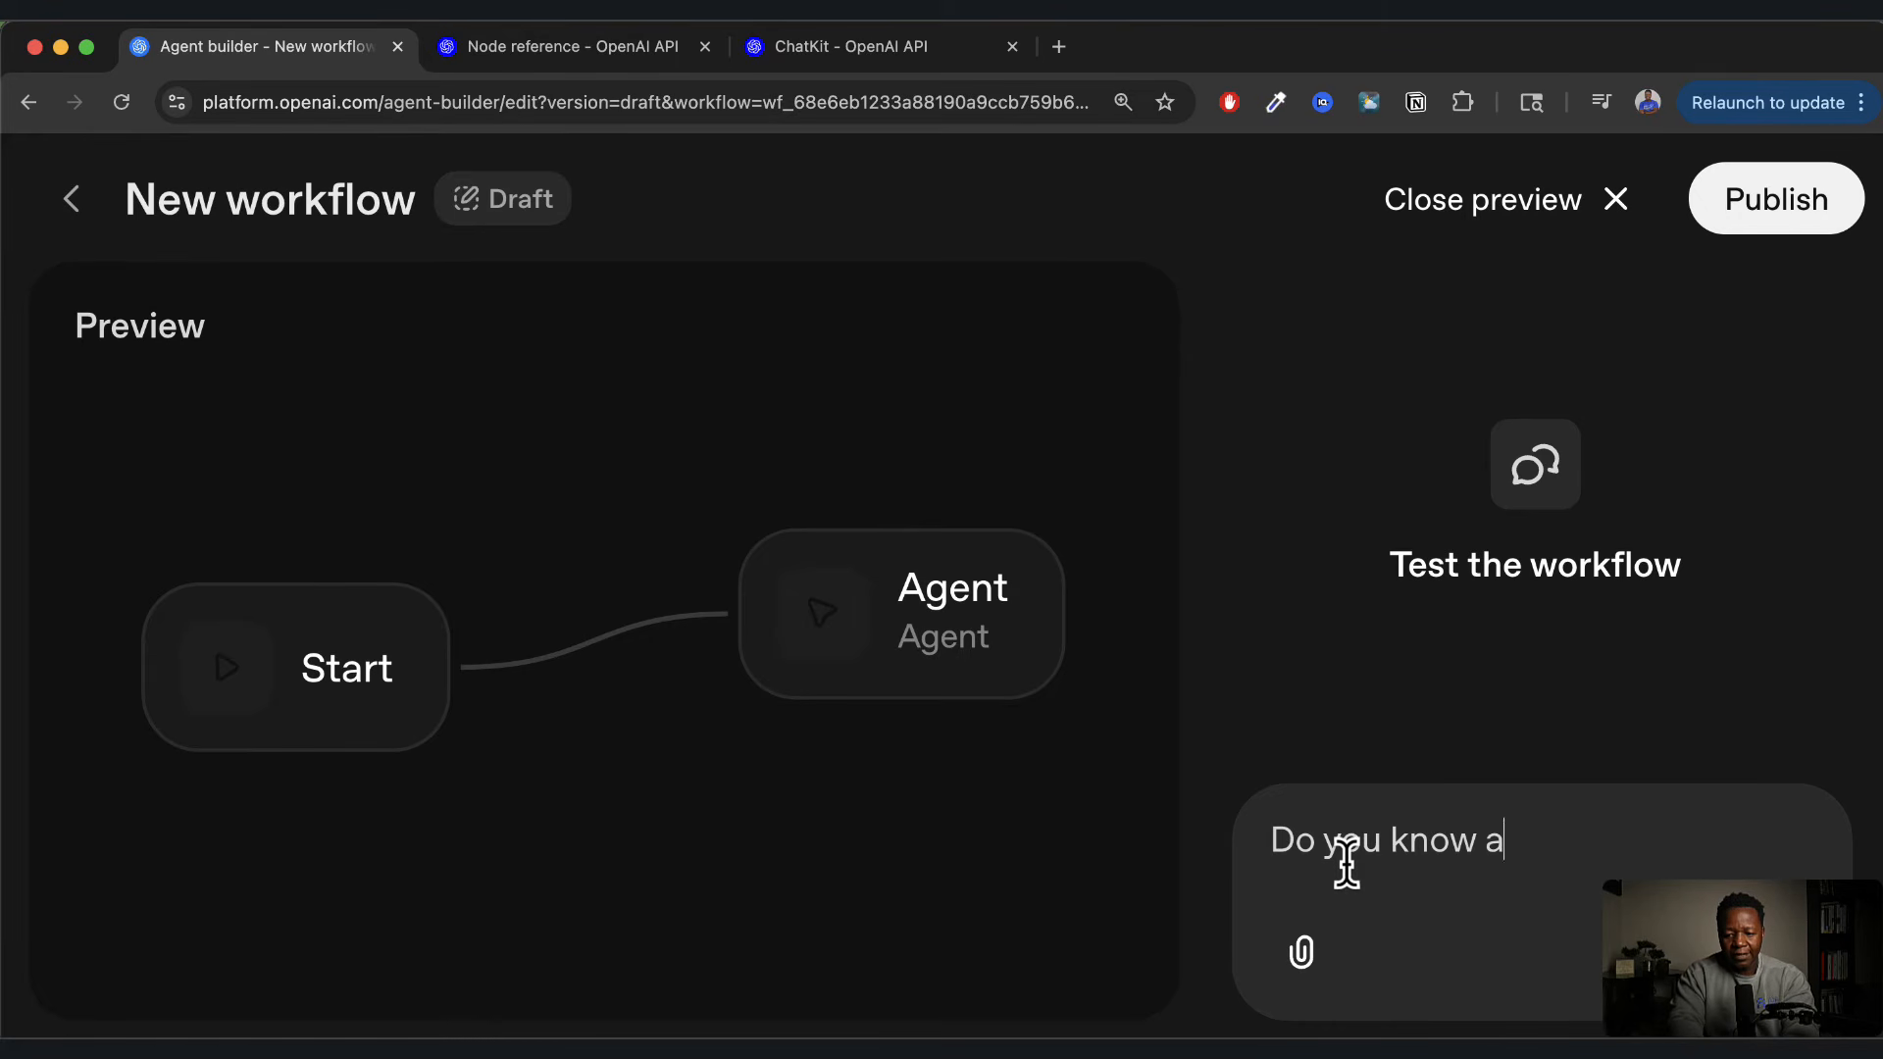
{"action": "type", "text": "nything about s"}
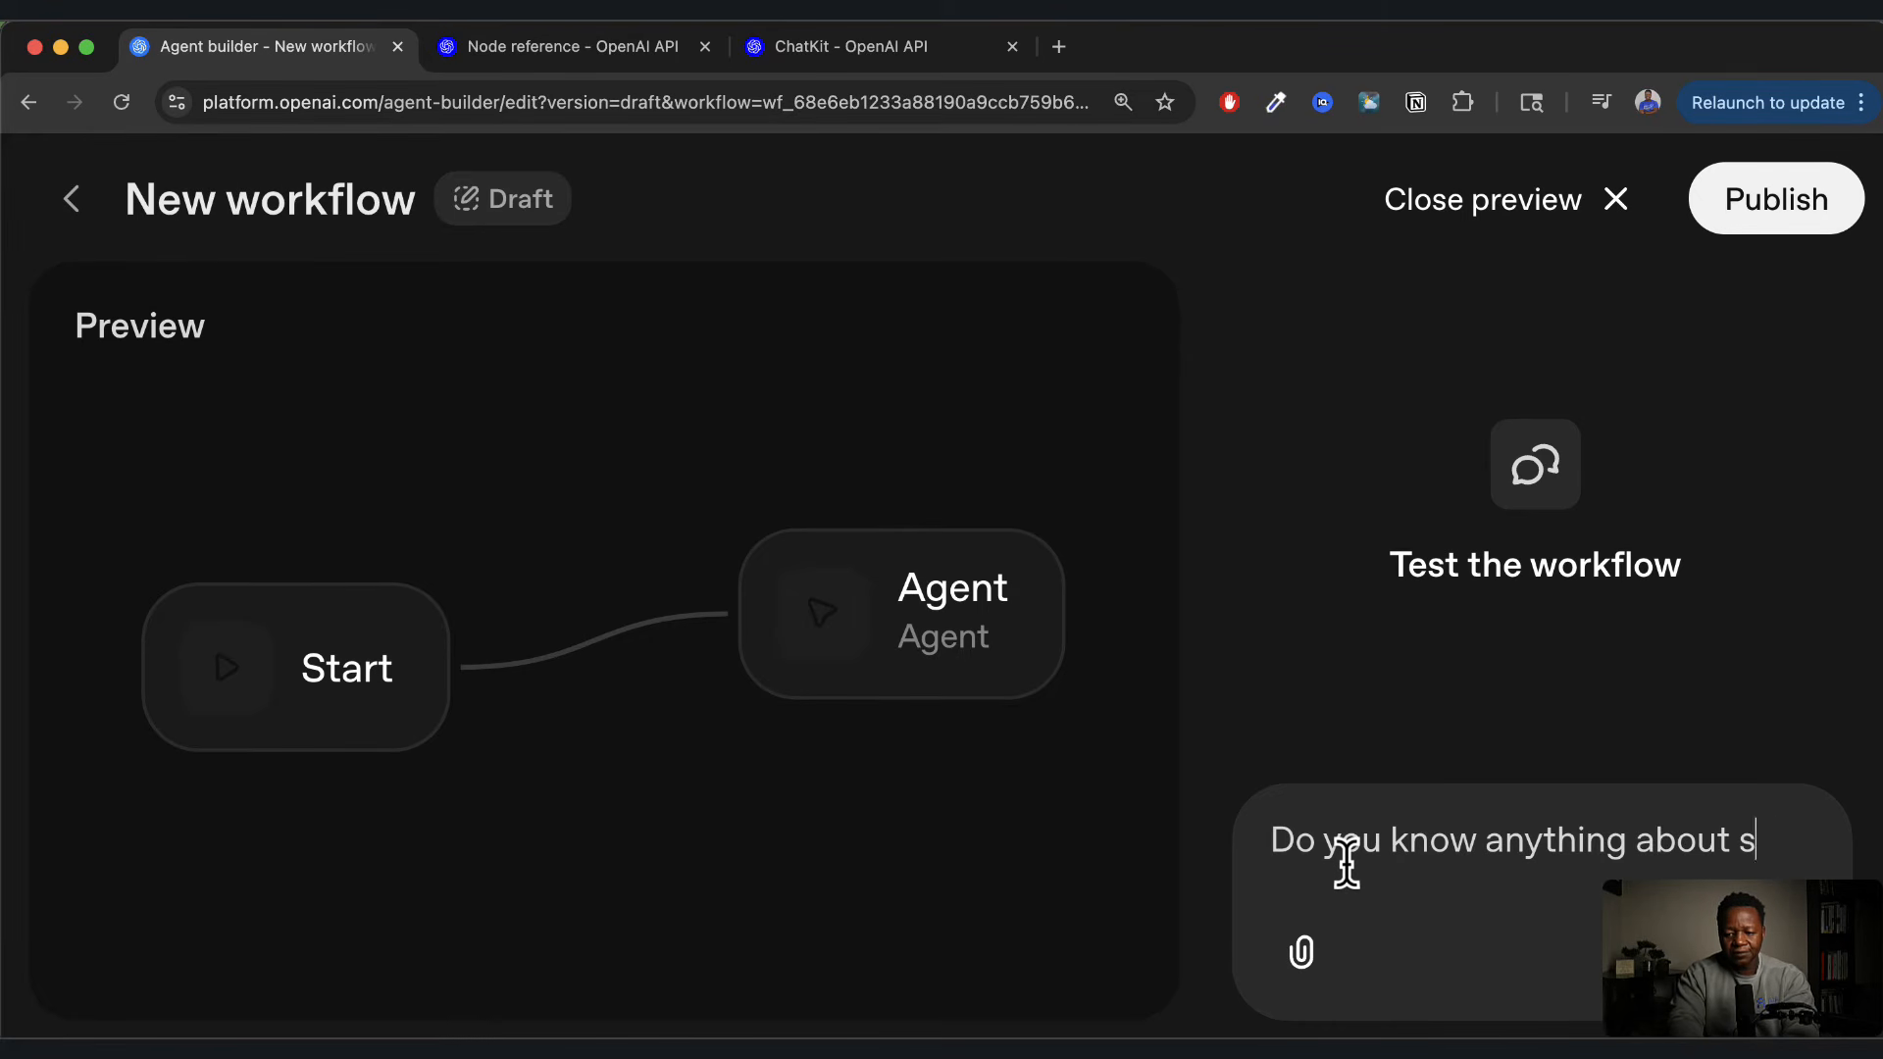
{"action": "type", "text": "pace travel?"}
{"action": "key", "text": "Return"}
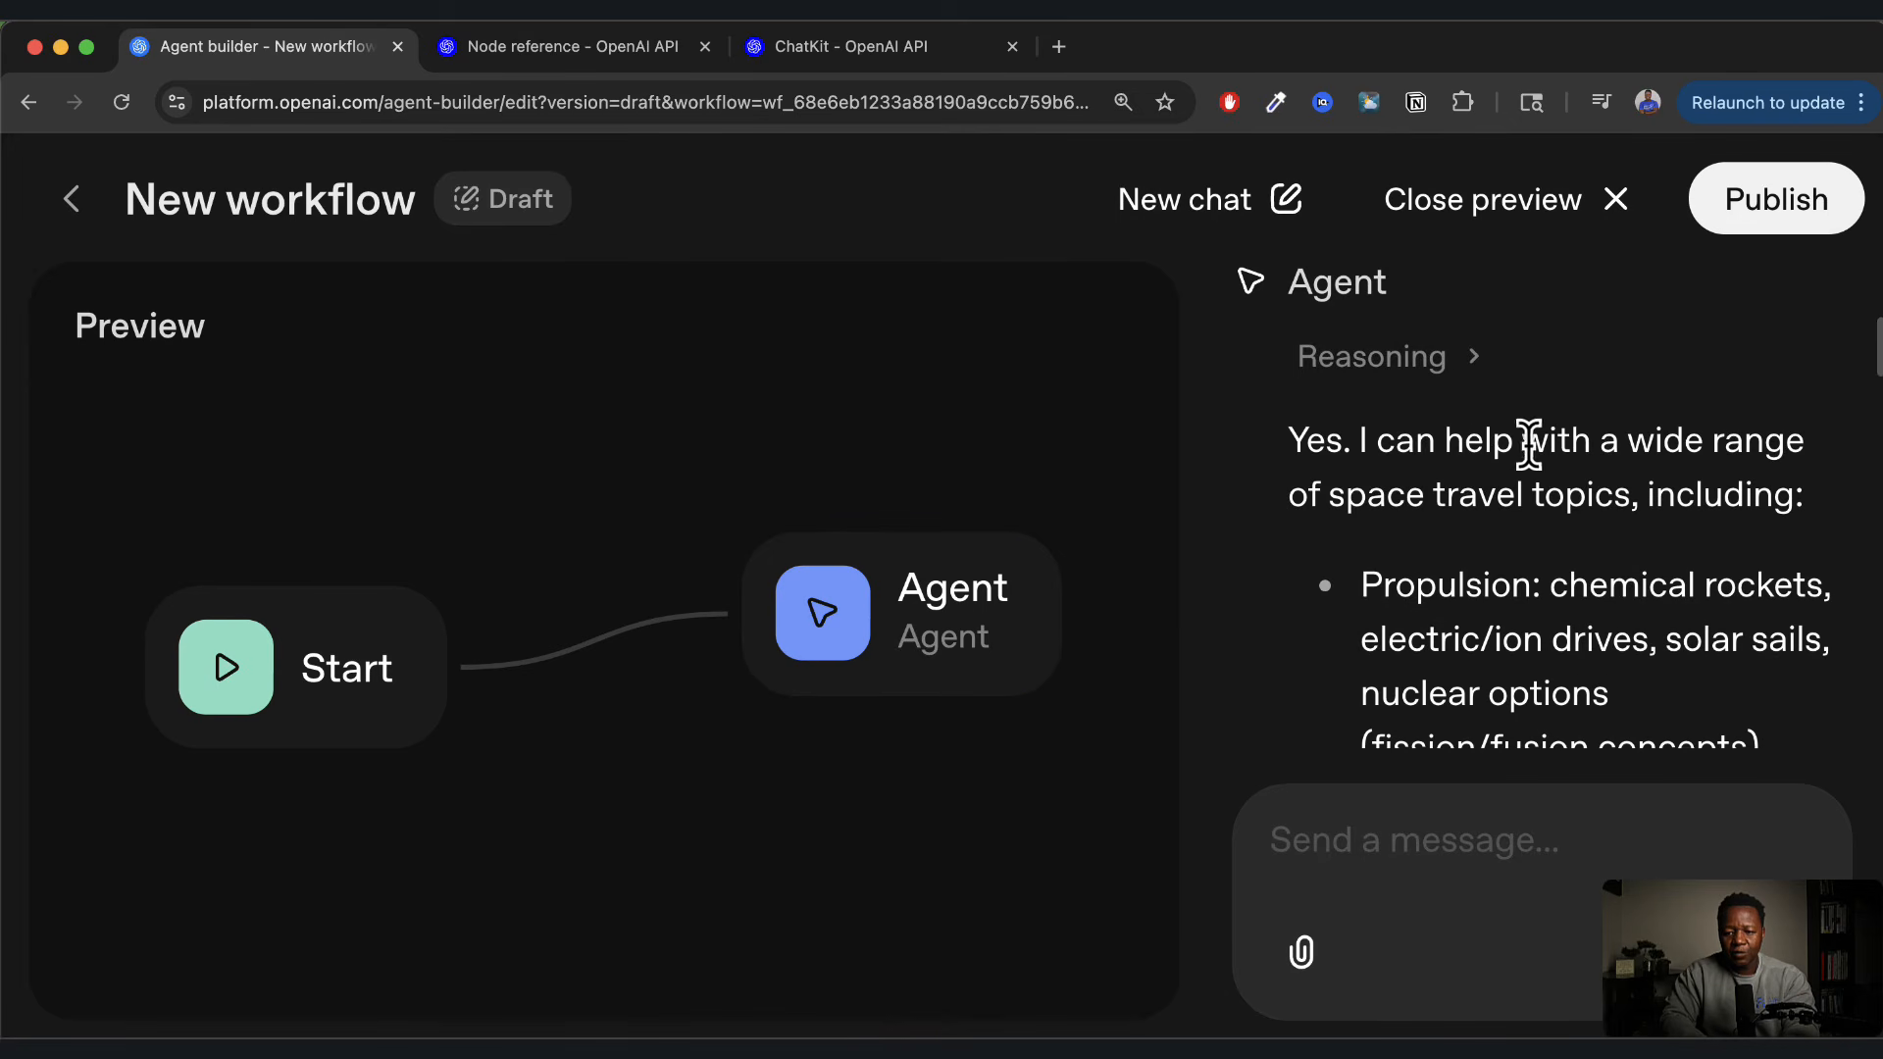
Read through the agent's reply in the preview chat, and close the preview
{"action": "left_click_drag", "start_coordinate": [1550, 439], "coordinate": [1599, 545]}
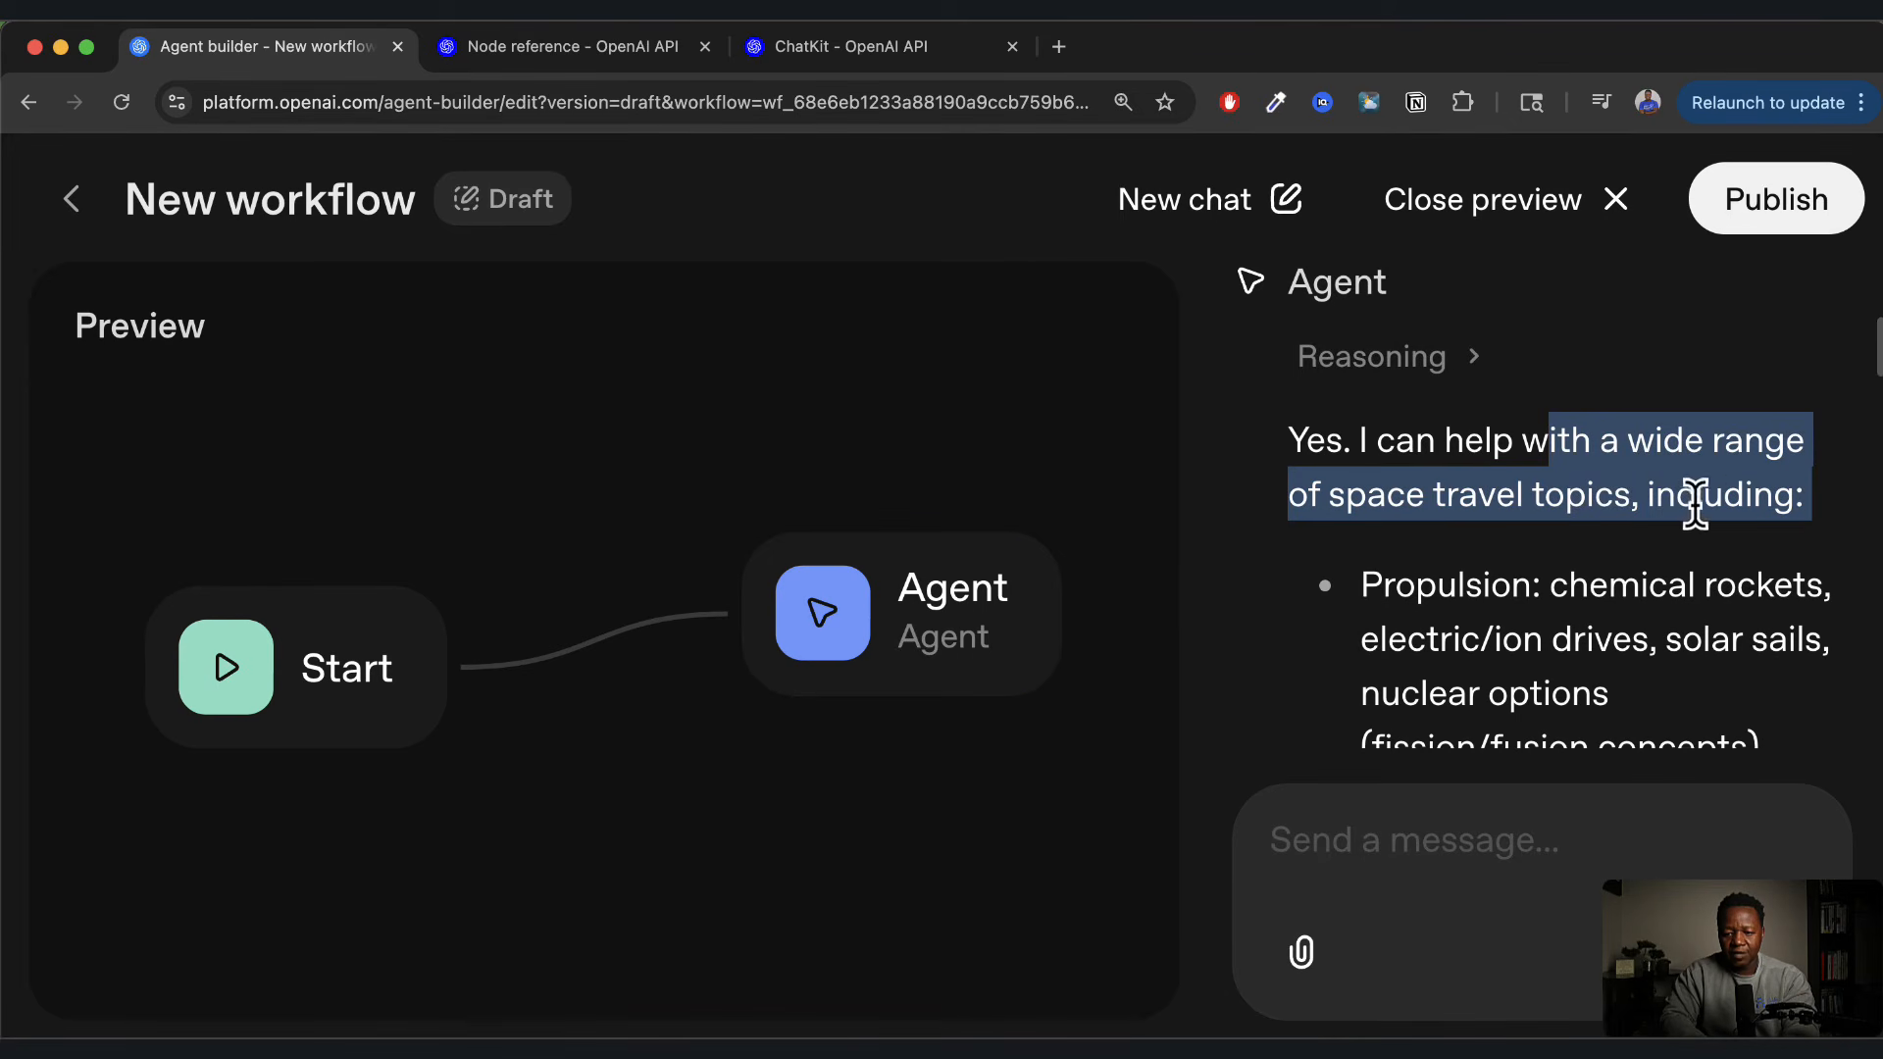
{"action": "scroll", "coordinate": [1606, 546], "scroll_direction": "down", "scroll_amount": 3}
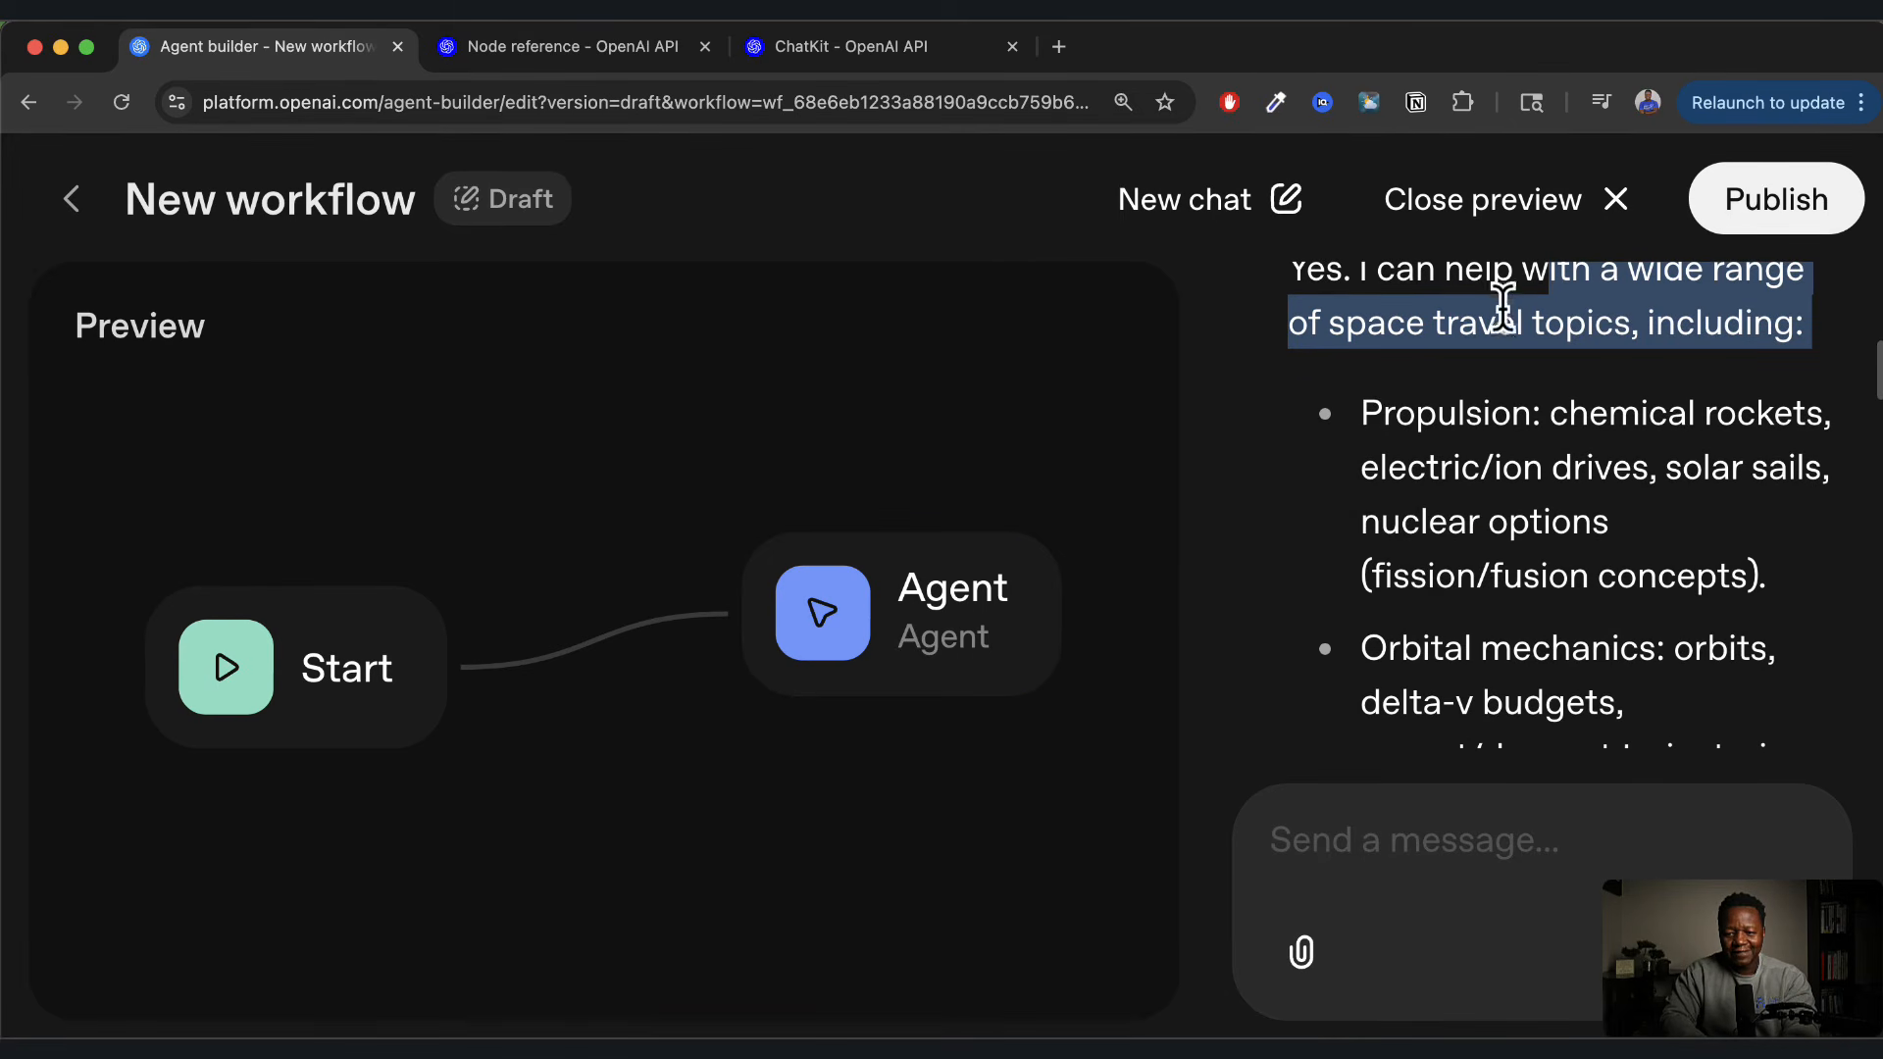
{"action": "left_click", "coordinate": [1615, 201]}
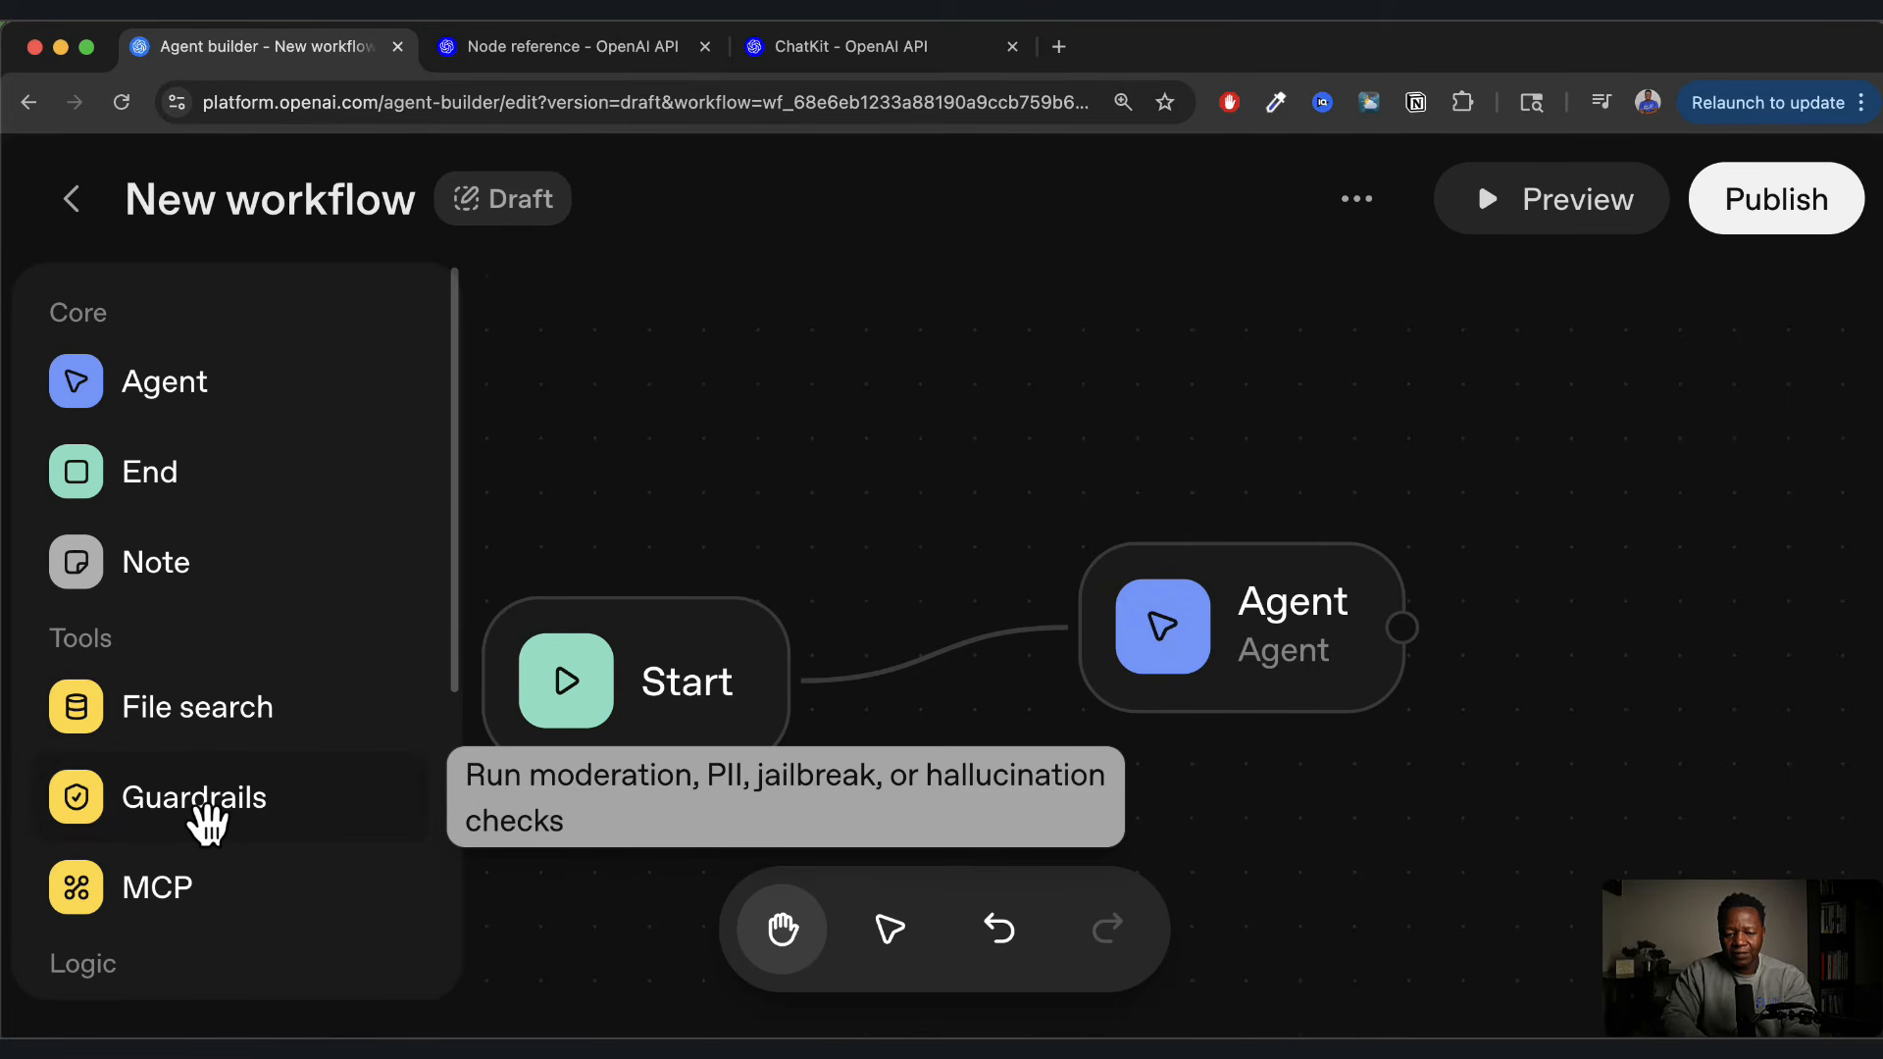
Add a Guardrails node after the Agent node and connect the Agent's output to its input
{"action": "left_click_drag", "start_coordinate": [206, 822], "coordinate": [1694, 730]}
{"action": "left_click_drag", "start_coordinate": [1402, 627], "coordinate": [1591, 691]}
{"action": "left_click_drag", "start_coordinate": [1273, 657], "coordinate": [1135, 673]}
{"action": "left_click", "coordinate": [1067, 597]}
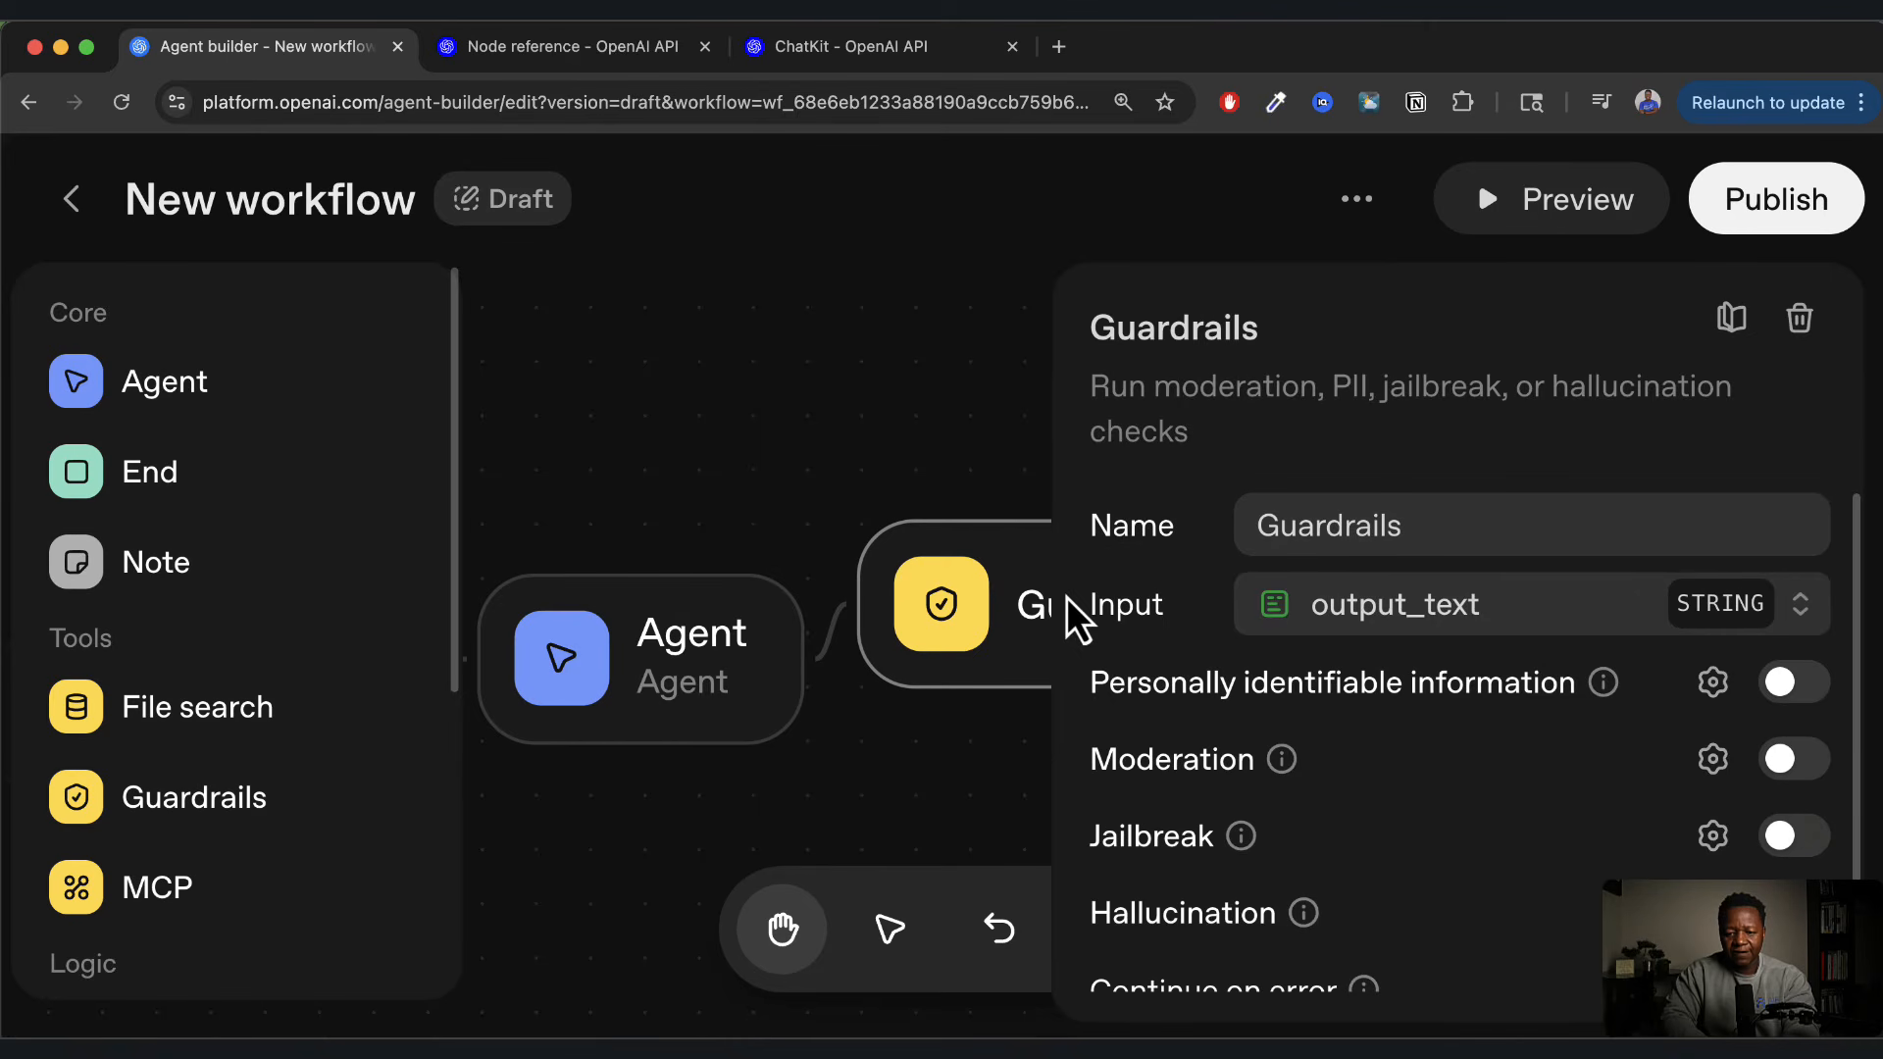
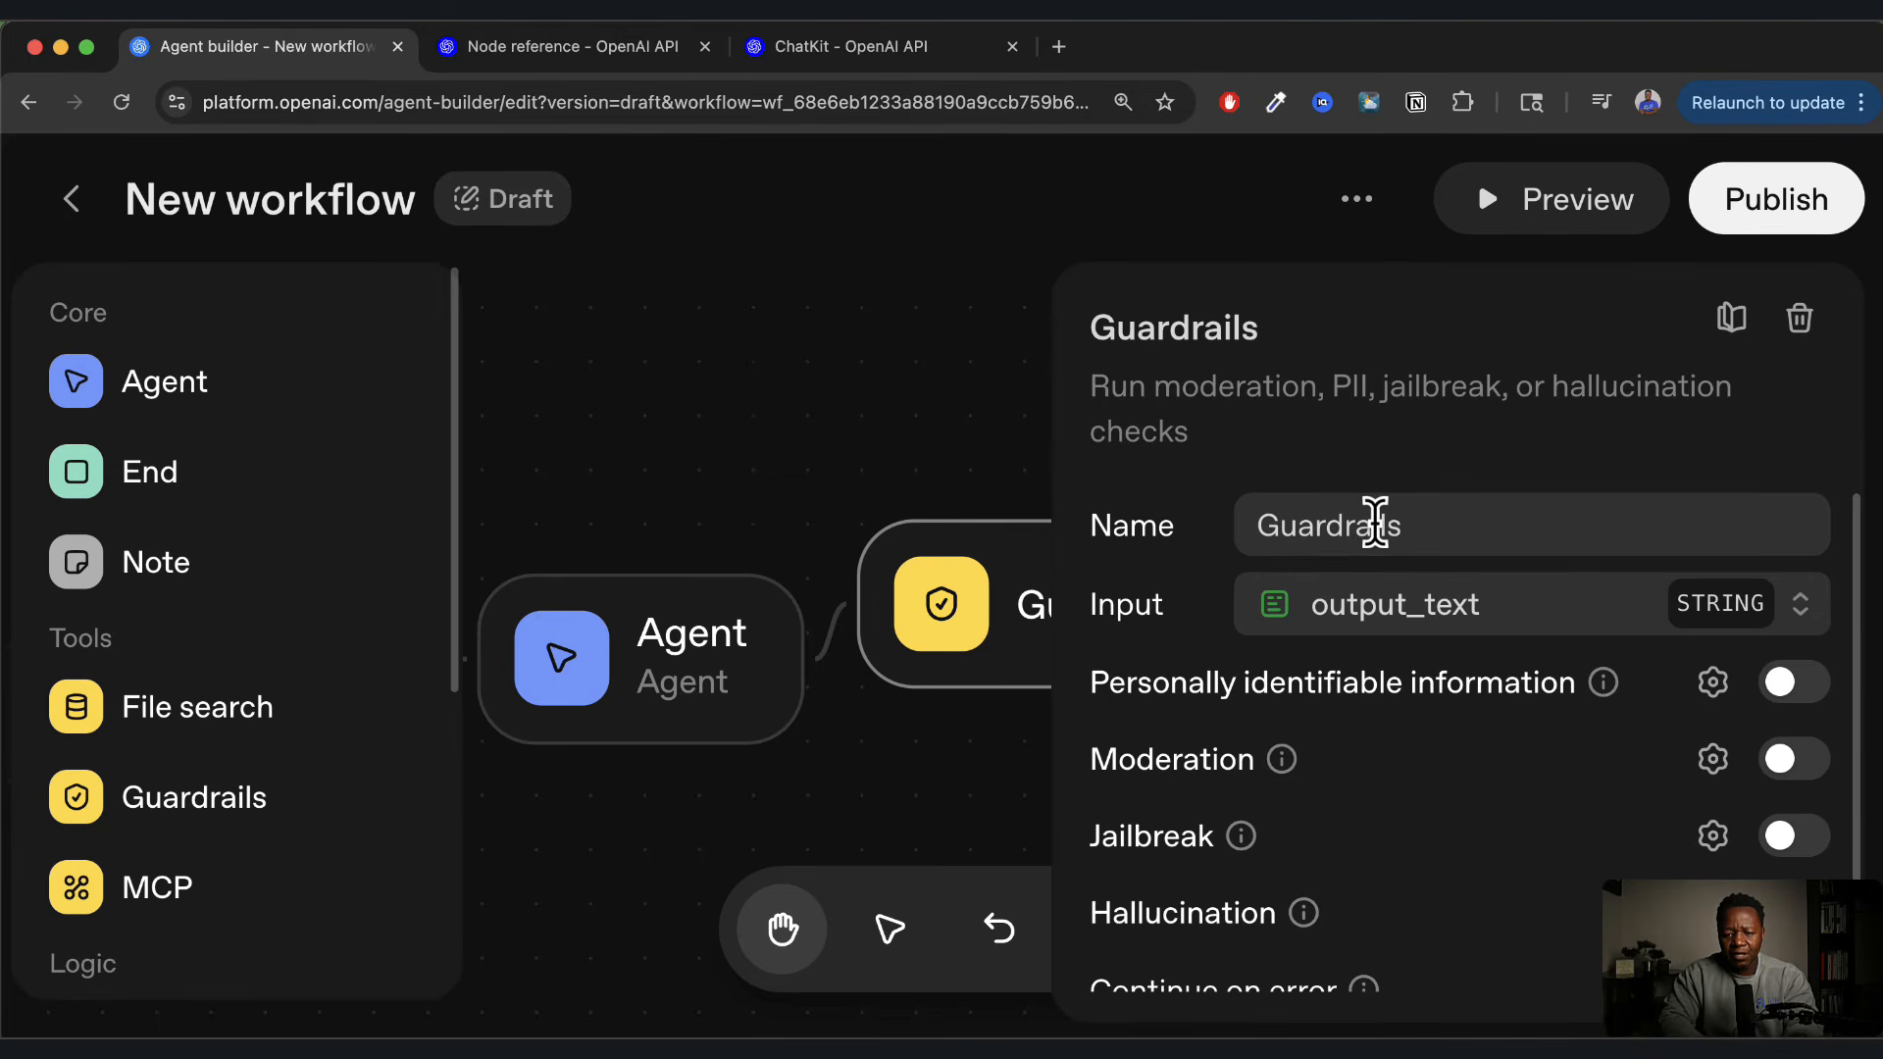
Enable the Personally identifiable information check on the Guardrails node, keeping its name as Guardrails
{"action": "double_click", "coordinate": [1310, 530]}
{"action": "left_click", "coordinate": [1412, 529]}
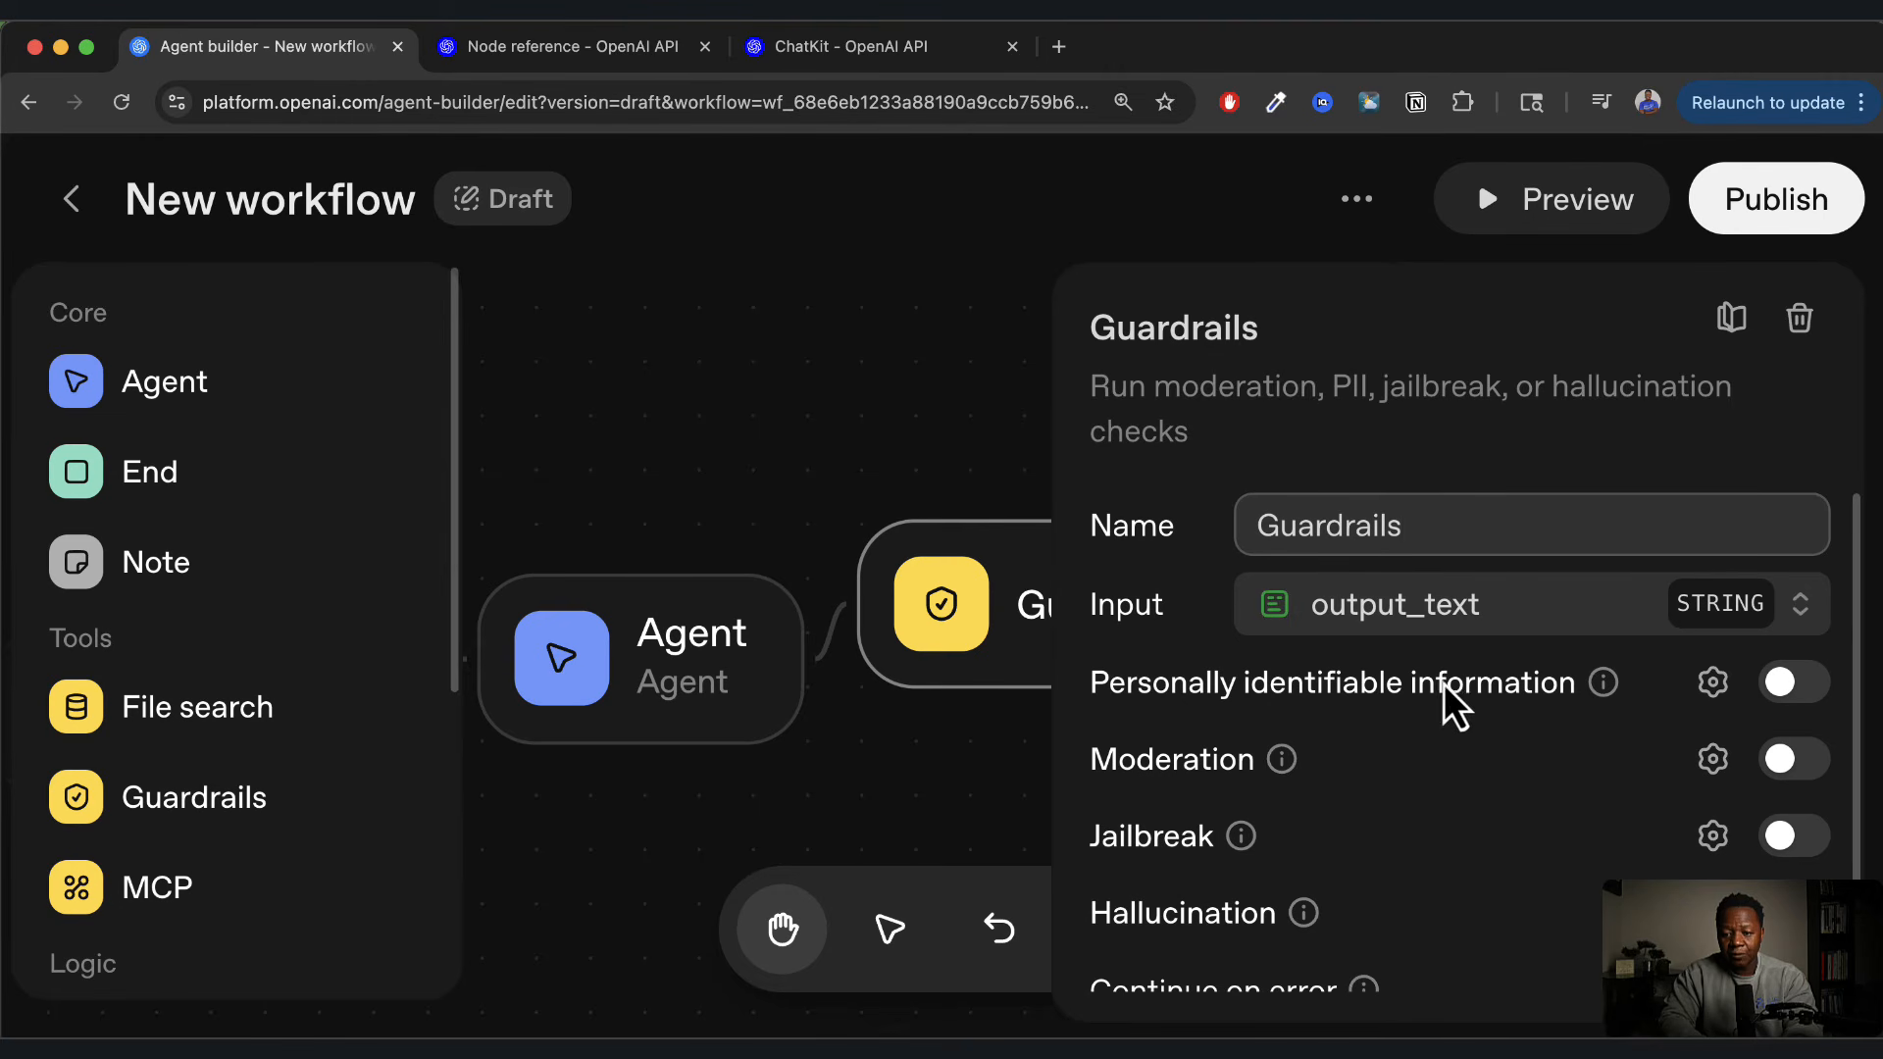
{"action": "left_click", "coordinate": [1780, 683]}
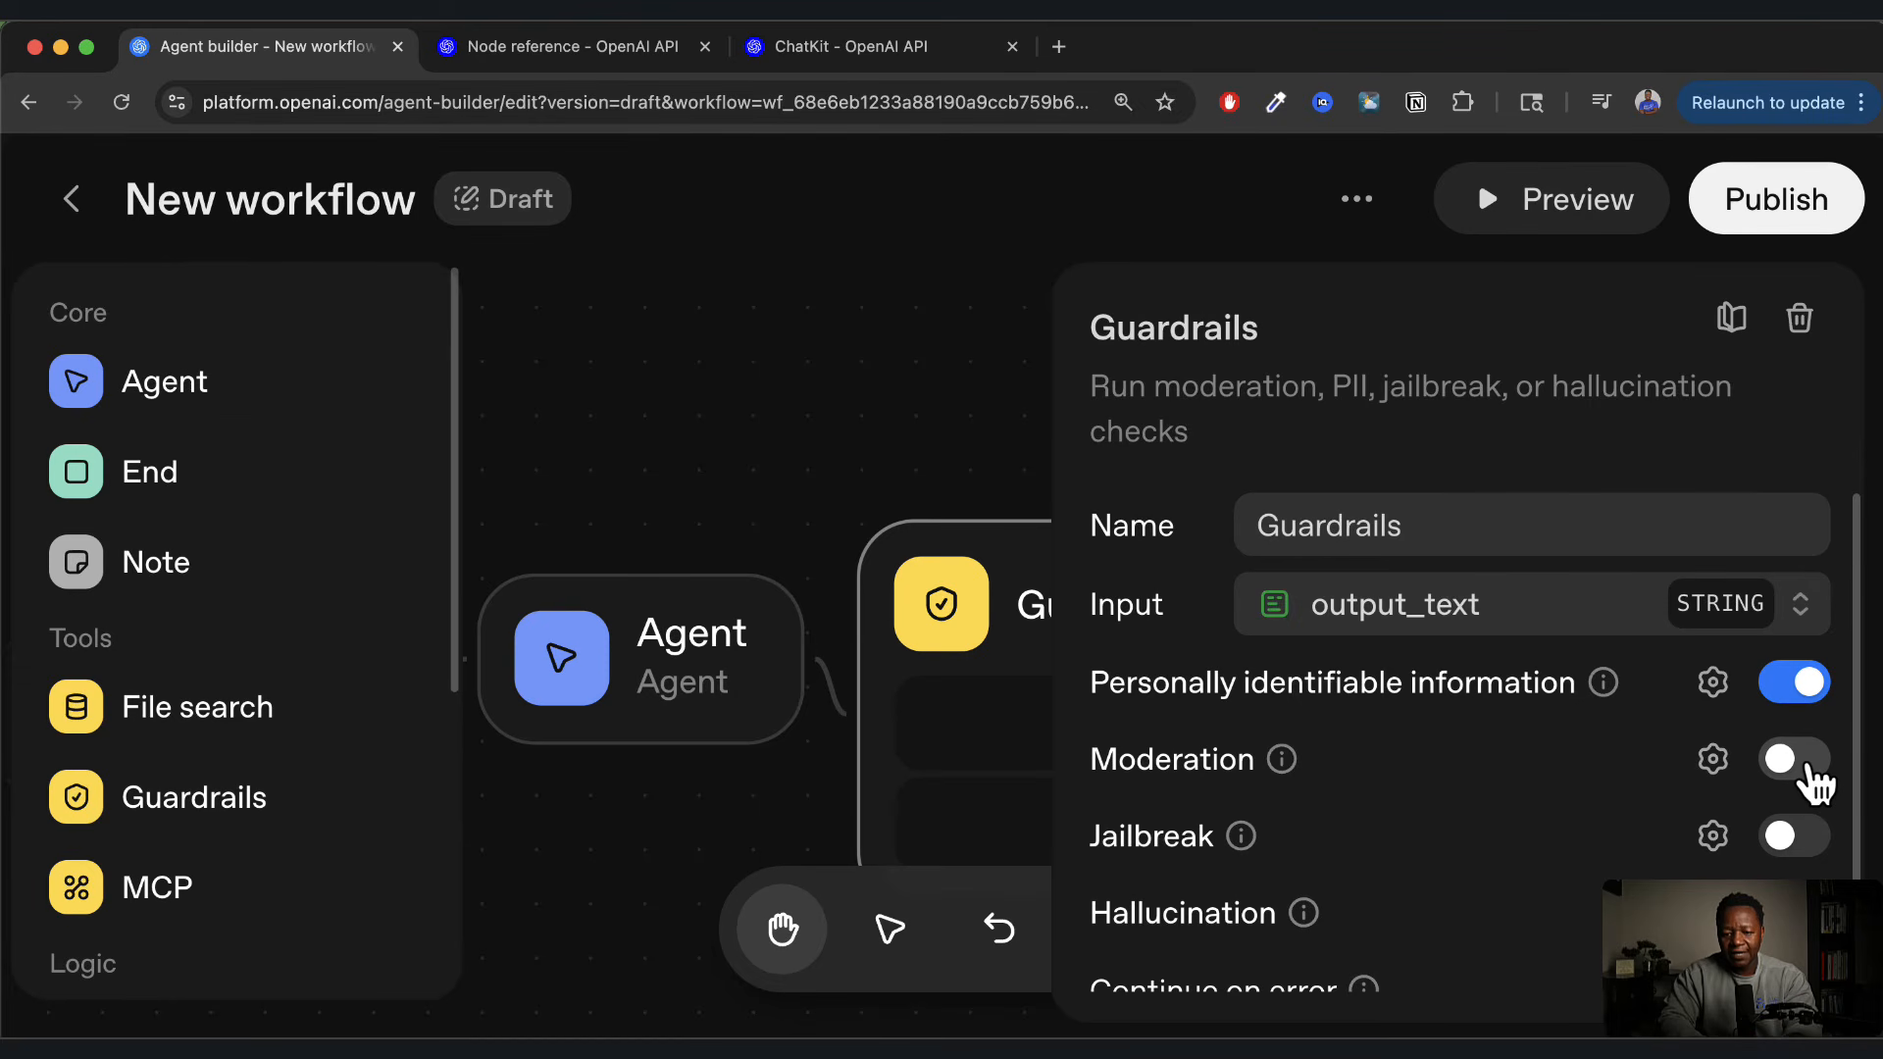
Enable the Moderation and Jailbreak checks on the Guardrails node
{"action": "mouse_move", "coordinate": [1290, 764]}
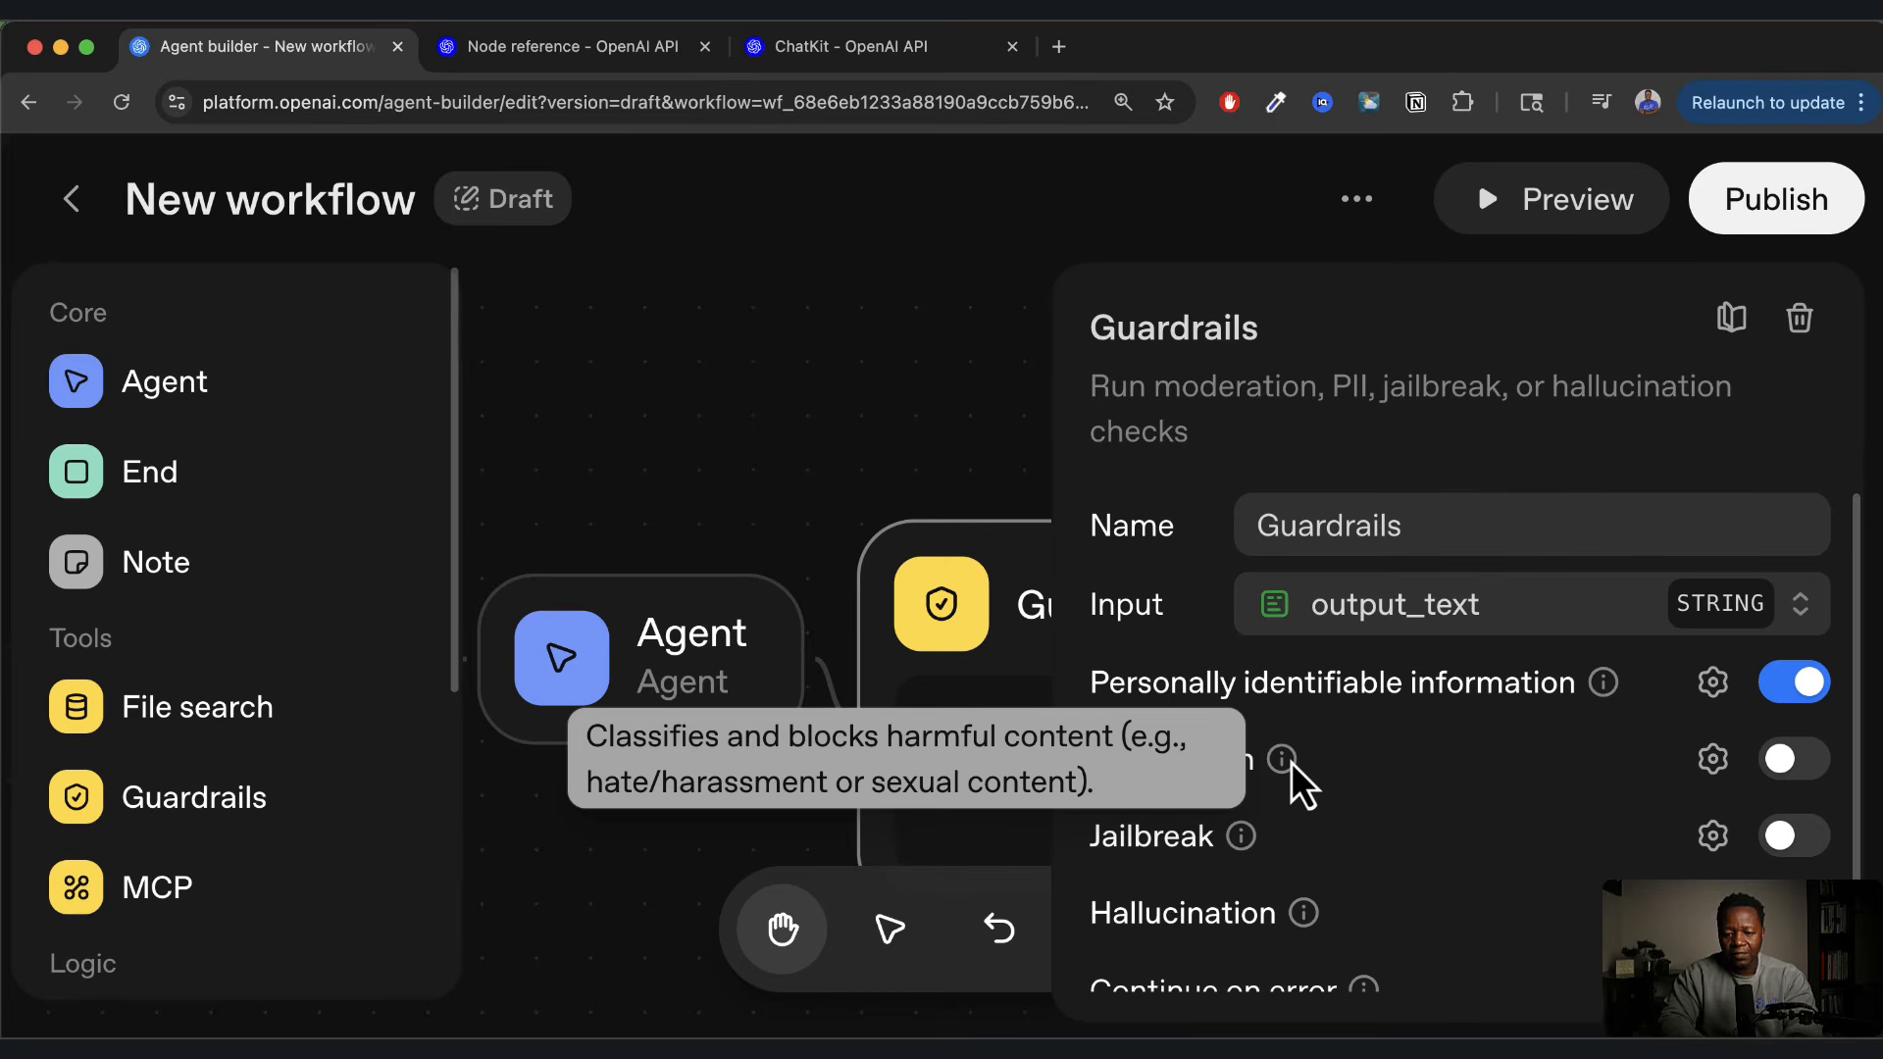
{"action": "left_click", "coordinate": [1807, 773]}
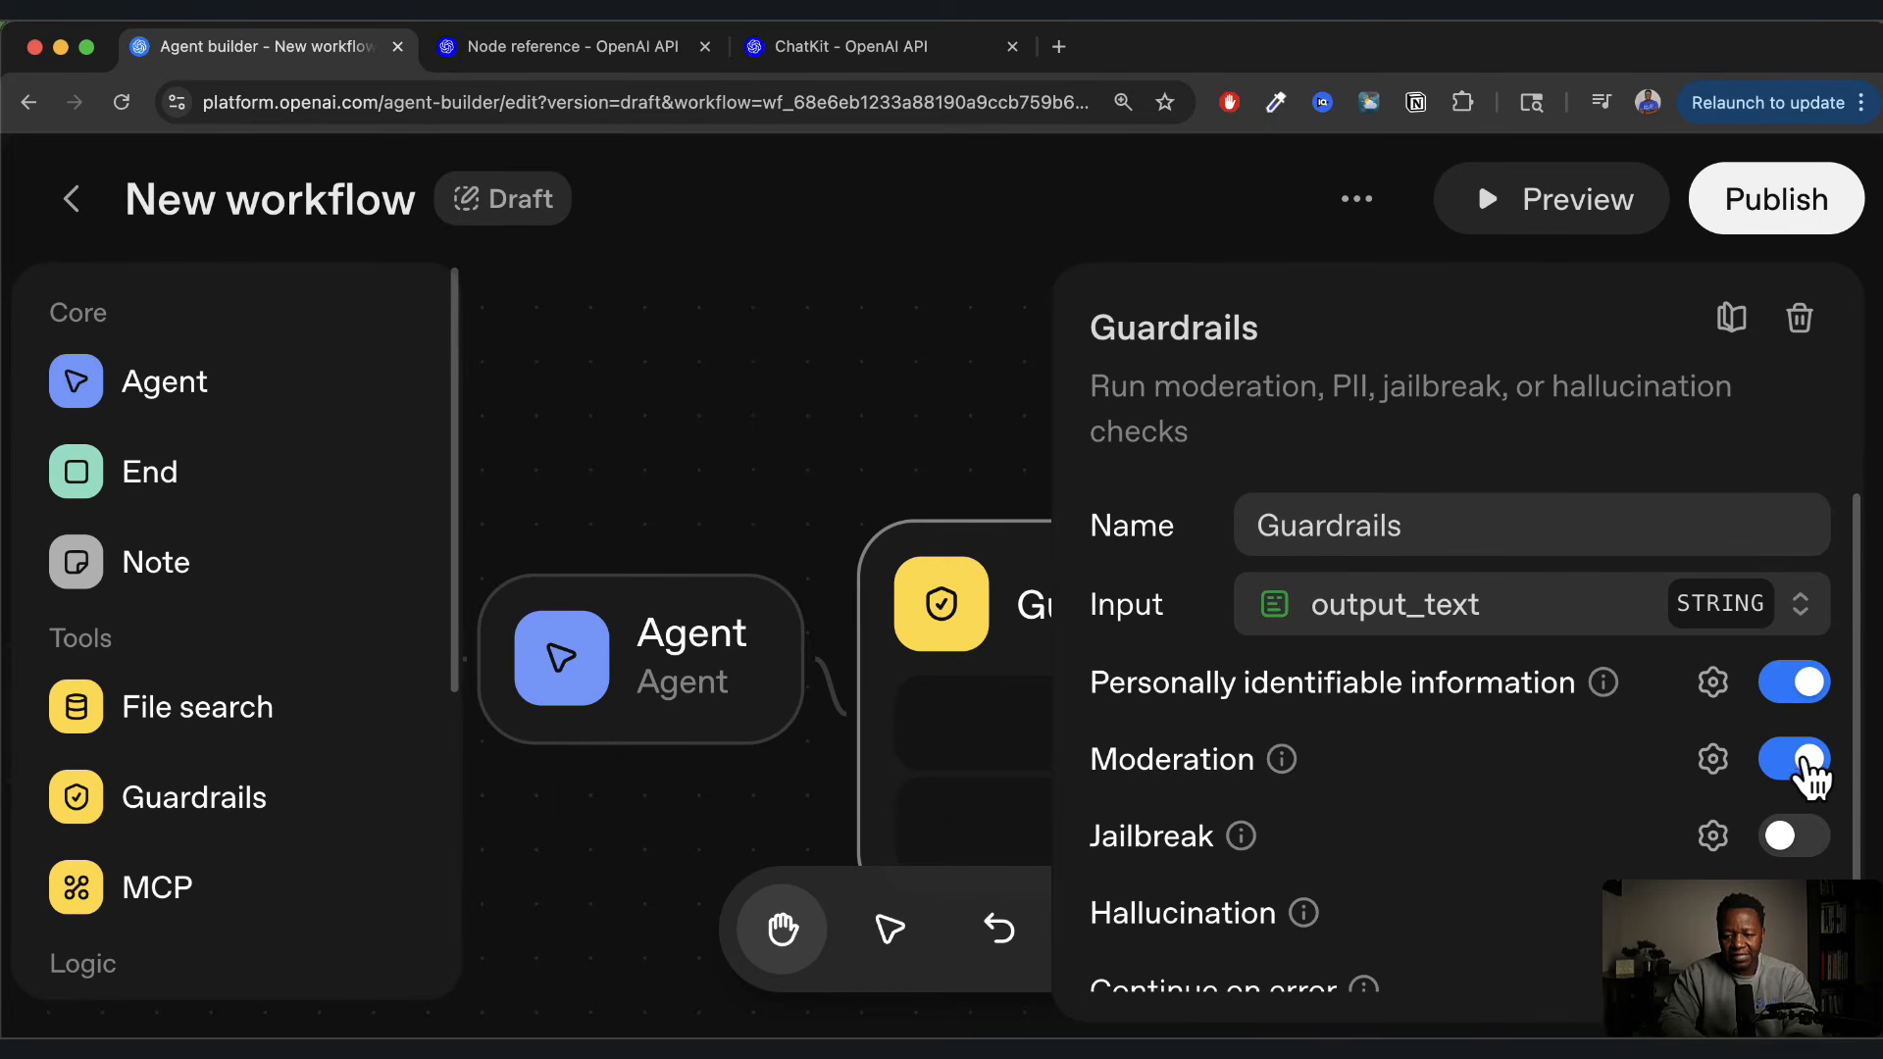
{"action": "left_click", "coordinate": [1799, 836]}
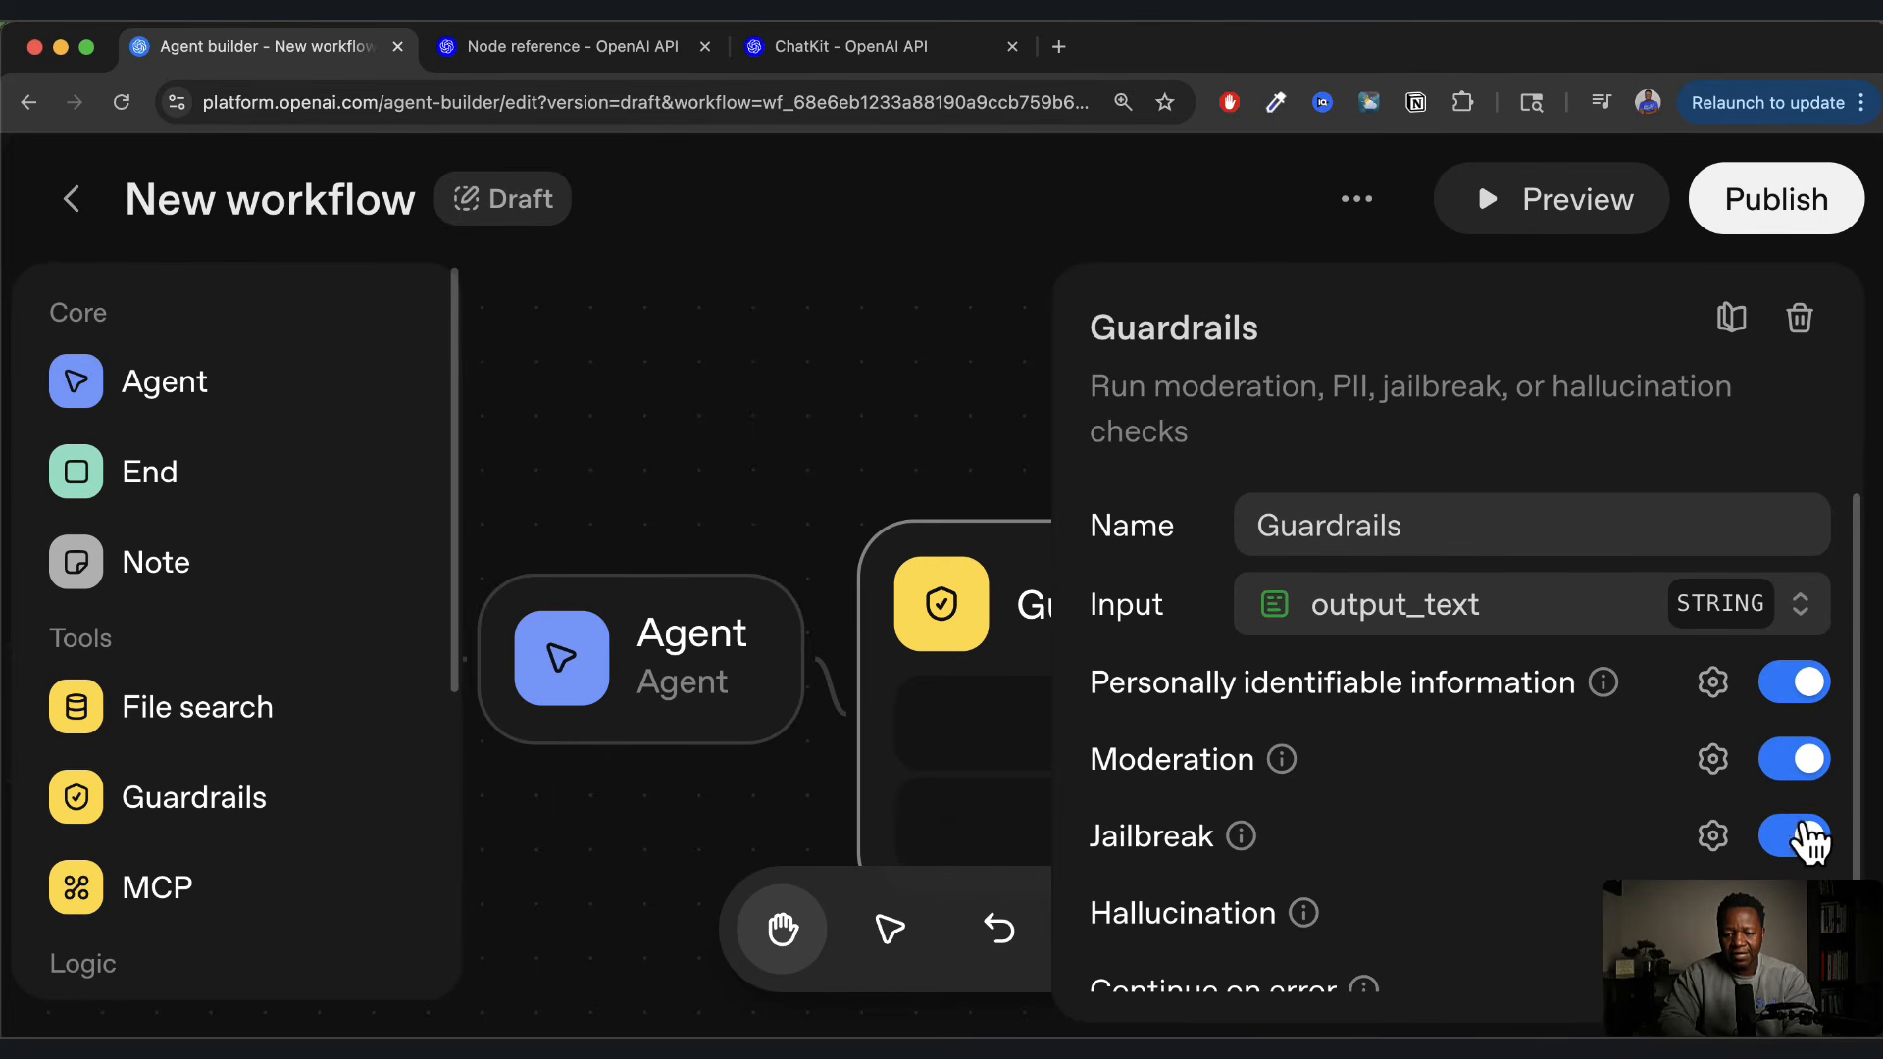
{"action": "scroll", "coordinate": [1489, 857], "scroll_direction": "down", "scroll_amount": 1}
{"action": "left_click", "coordinate": [1770, 875]}
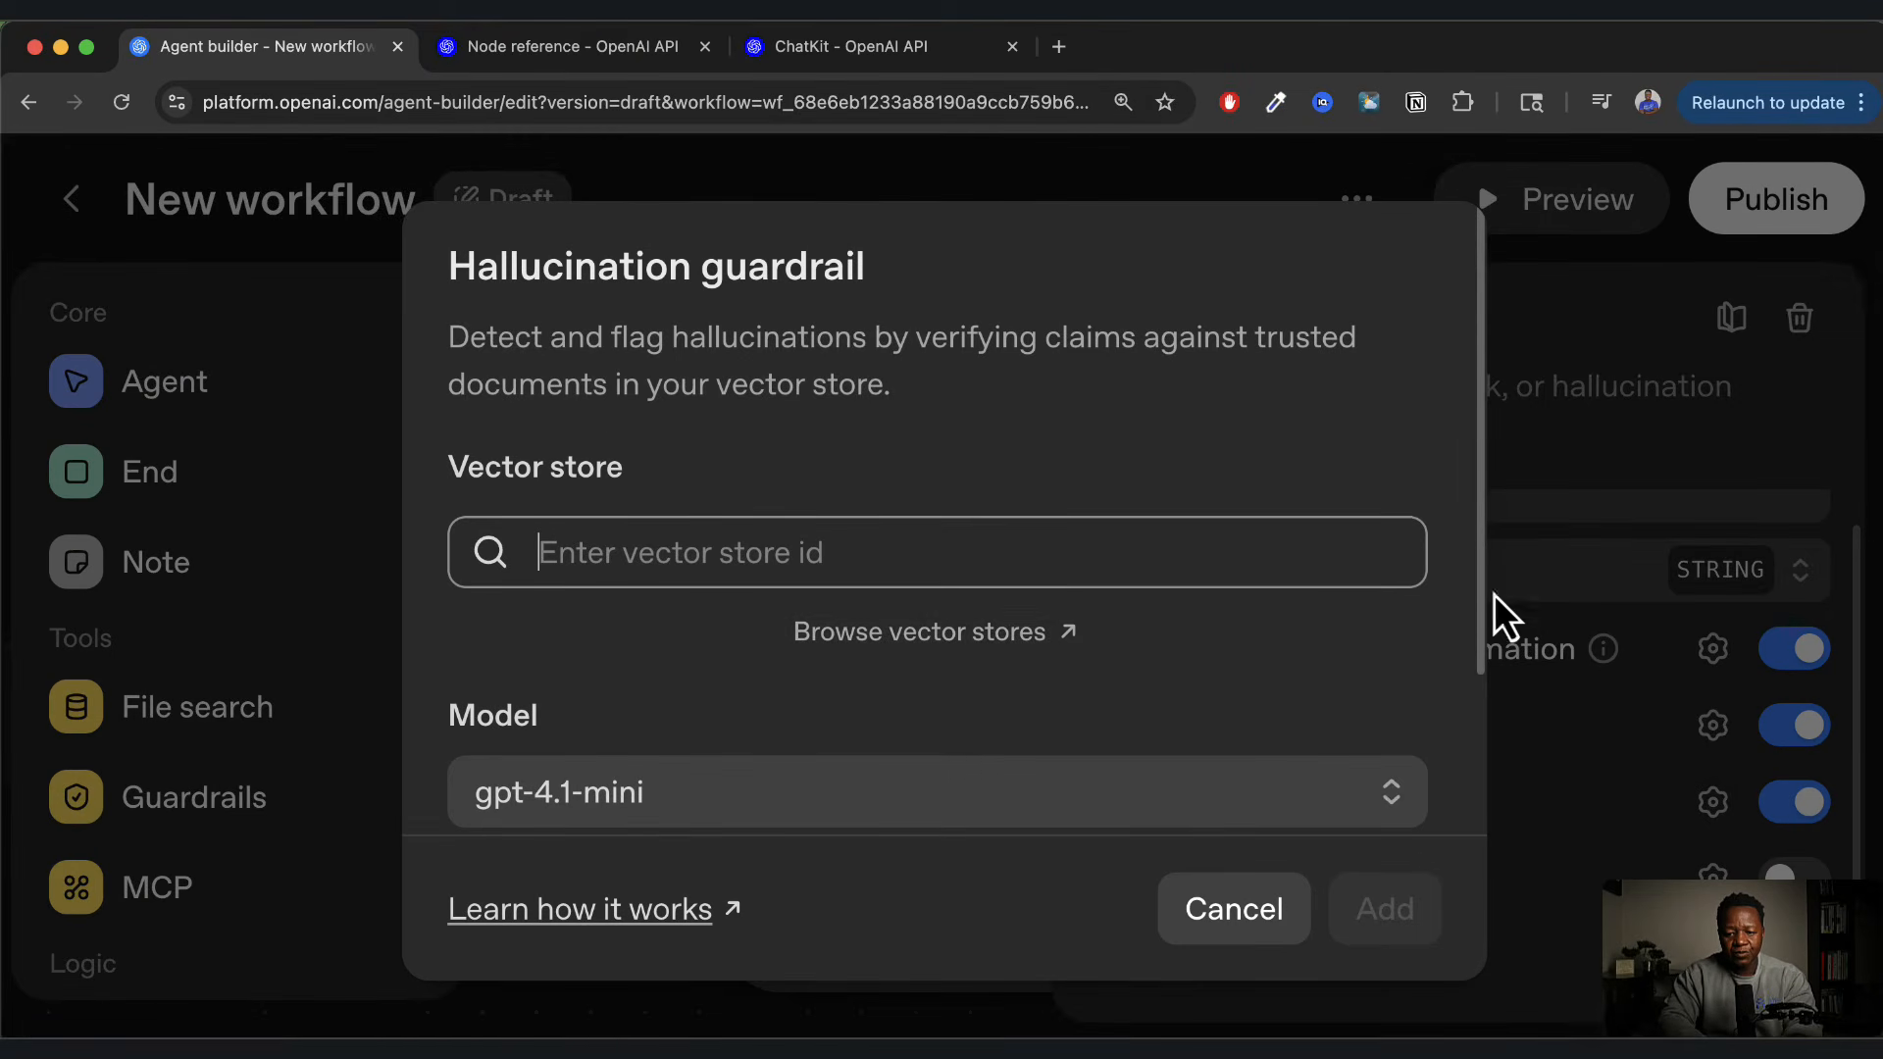
{"action": "left_click", "coordinate": [1242, 929]}
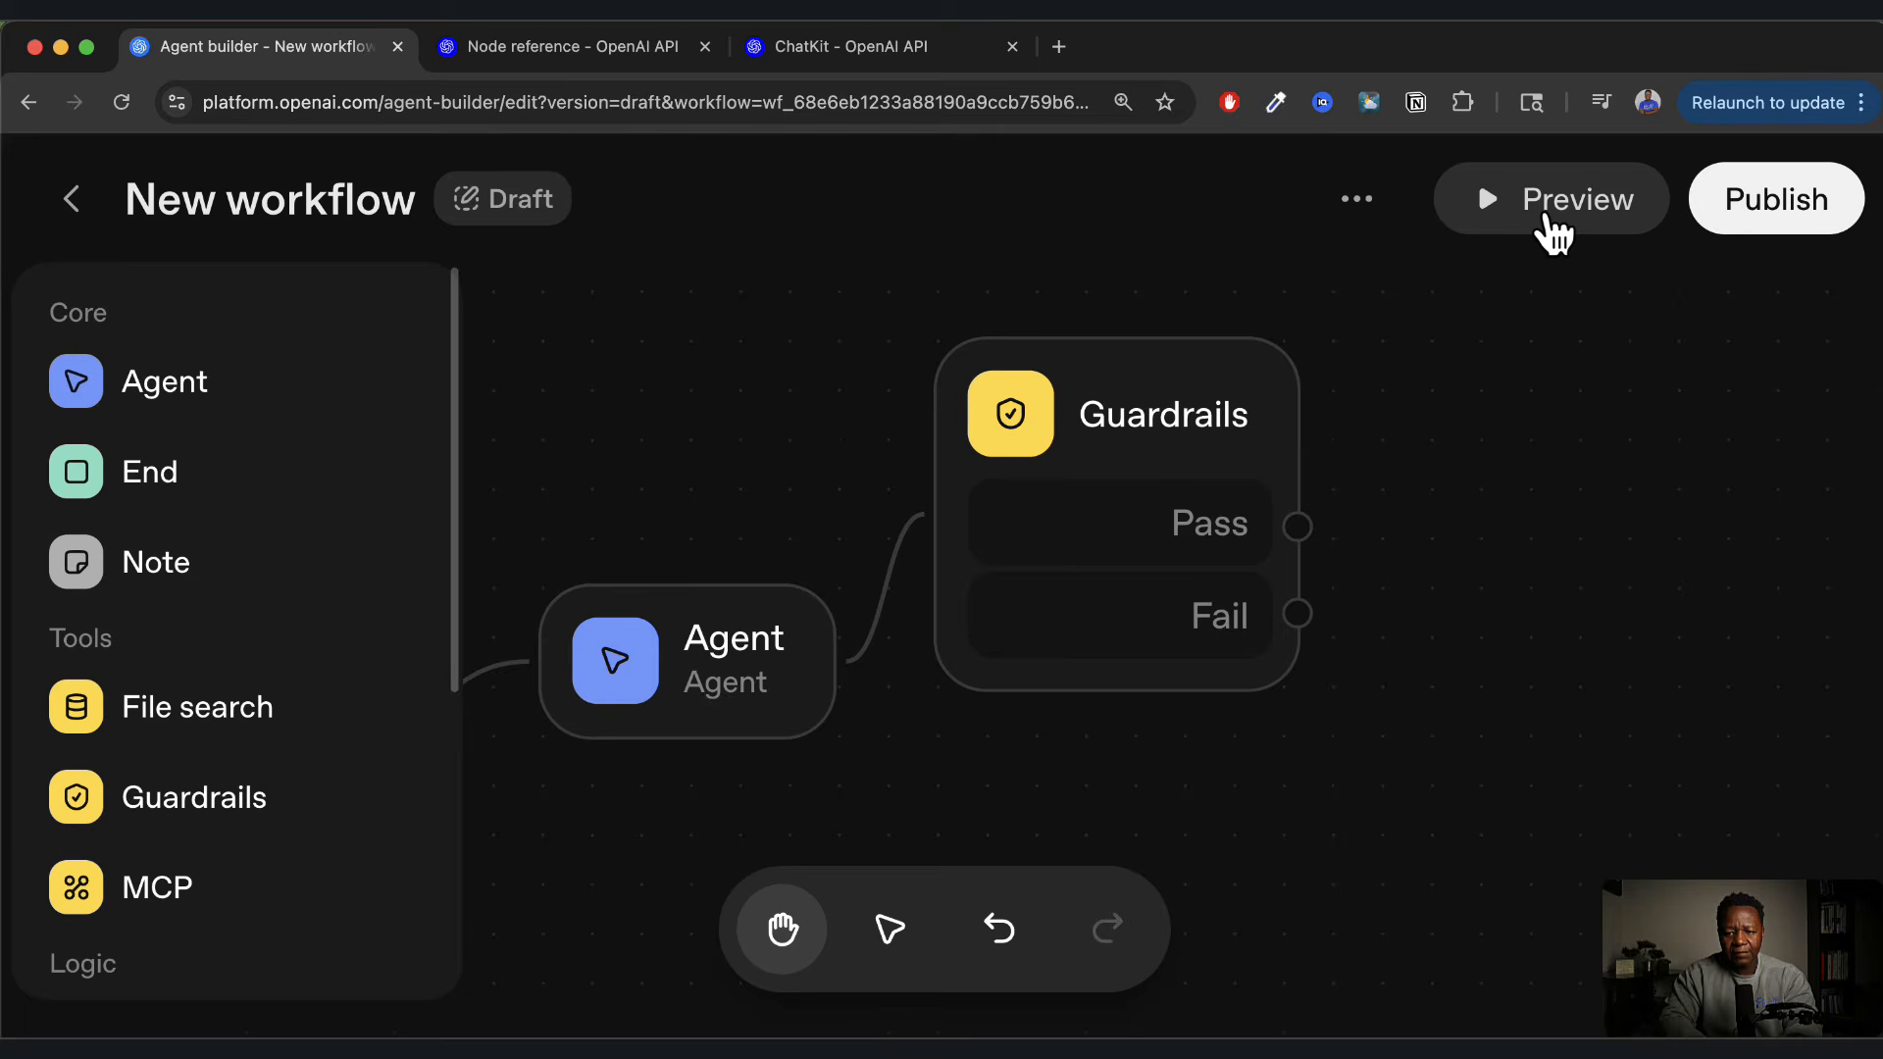
Preview the workflow and send a test message introducing oneself with a full name and a street address
{"action": "left_click", "coordinate": [1552, 206]}
{"action": "type", "text": "Hell"}
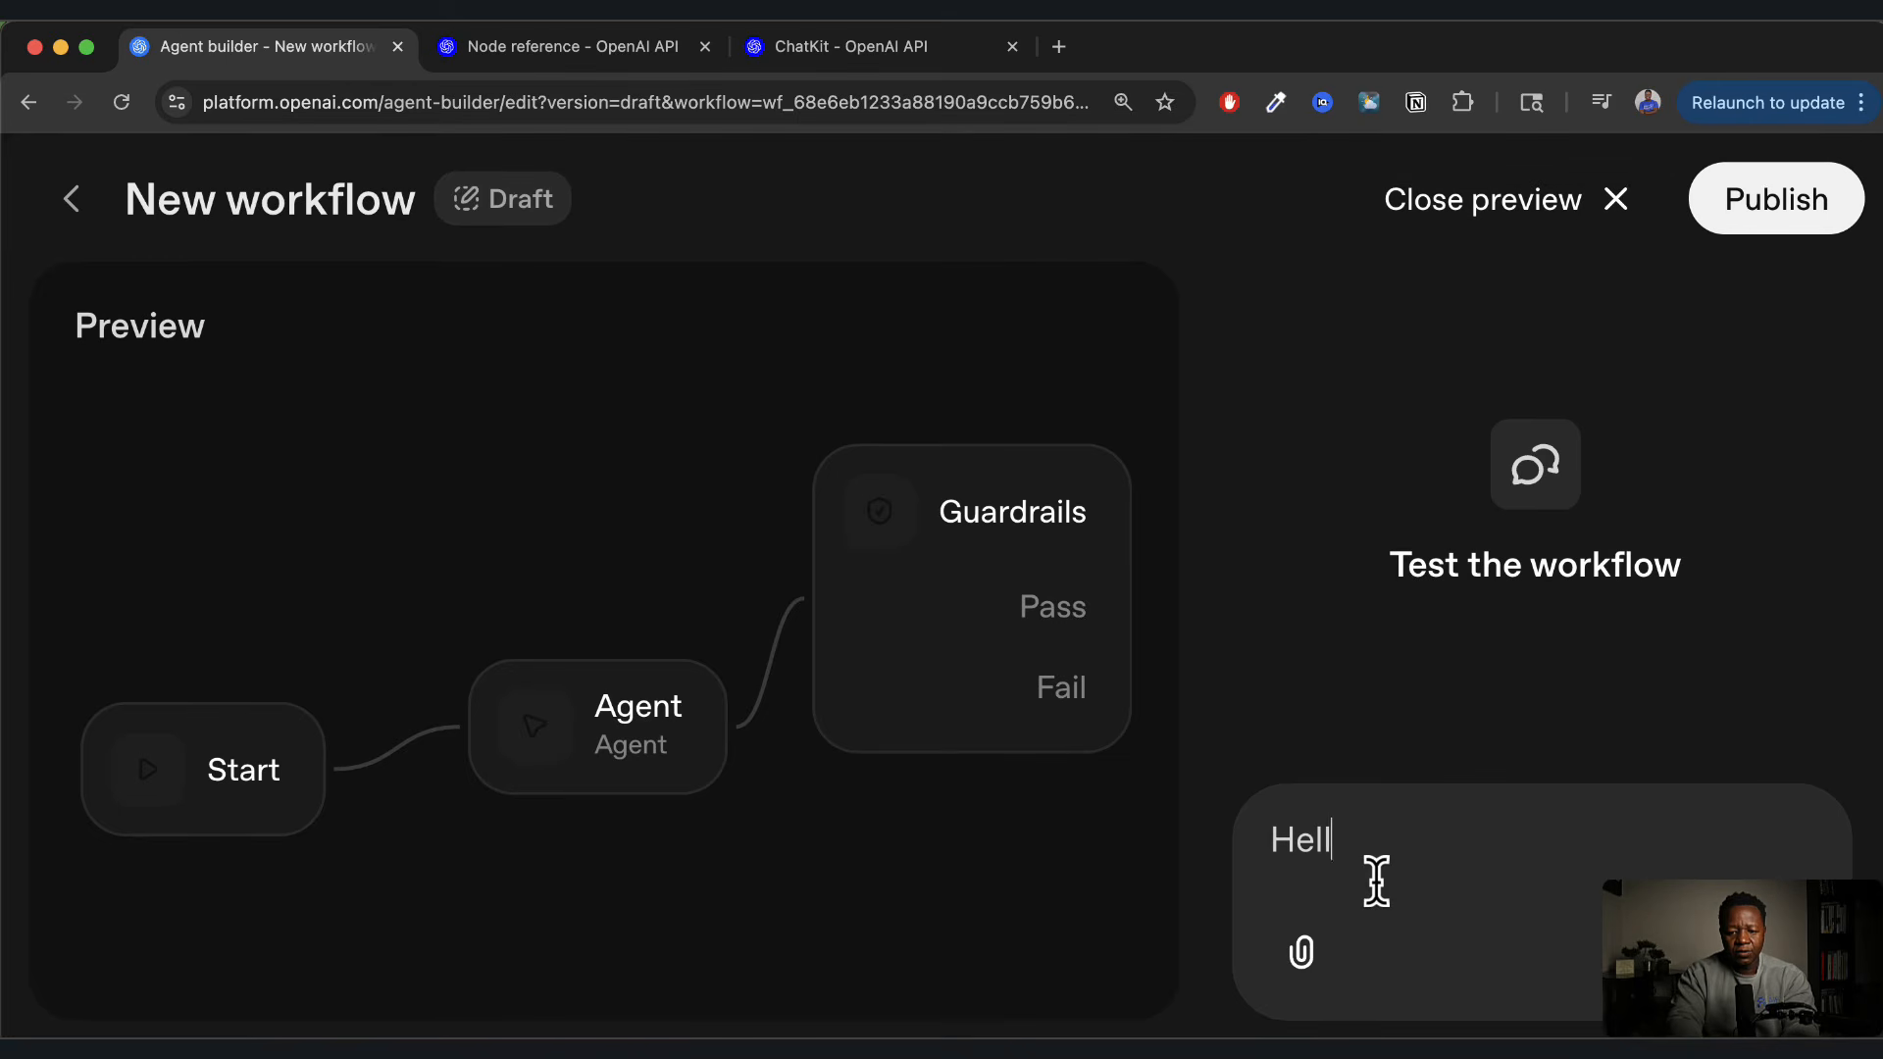
{"action": "type", "text": "o, my name"}
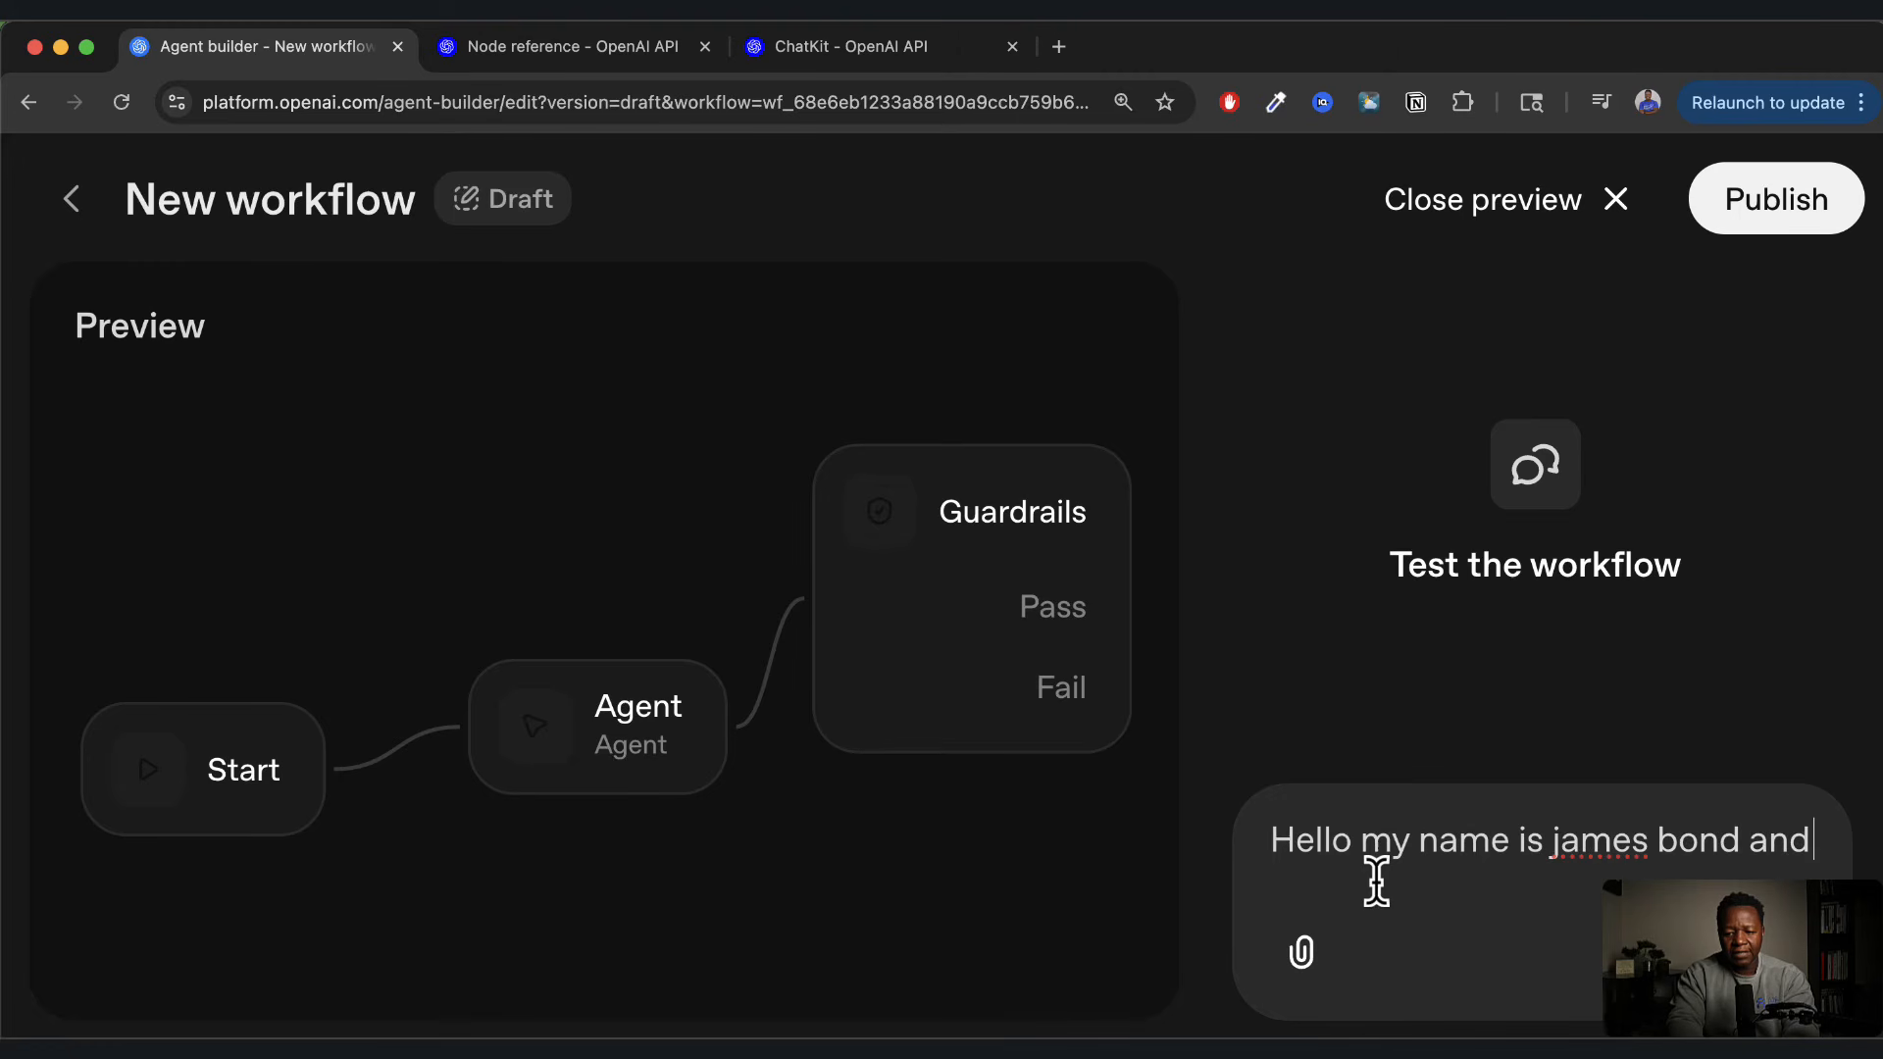
{"action": "type", "text": " is James Bond, and I live on 1"}
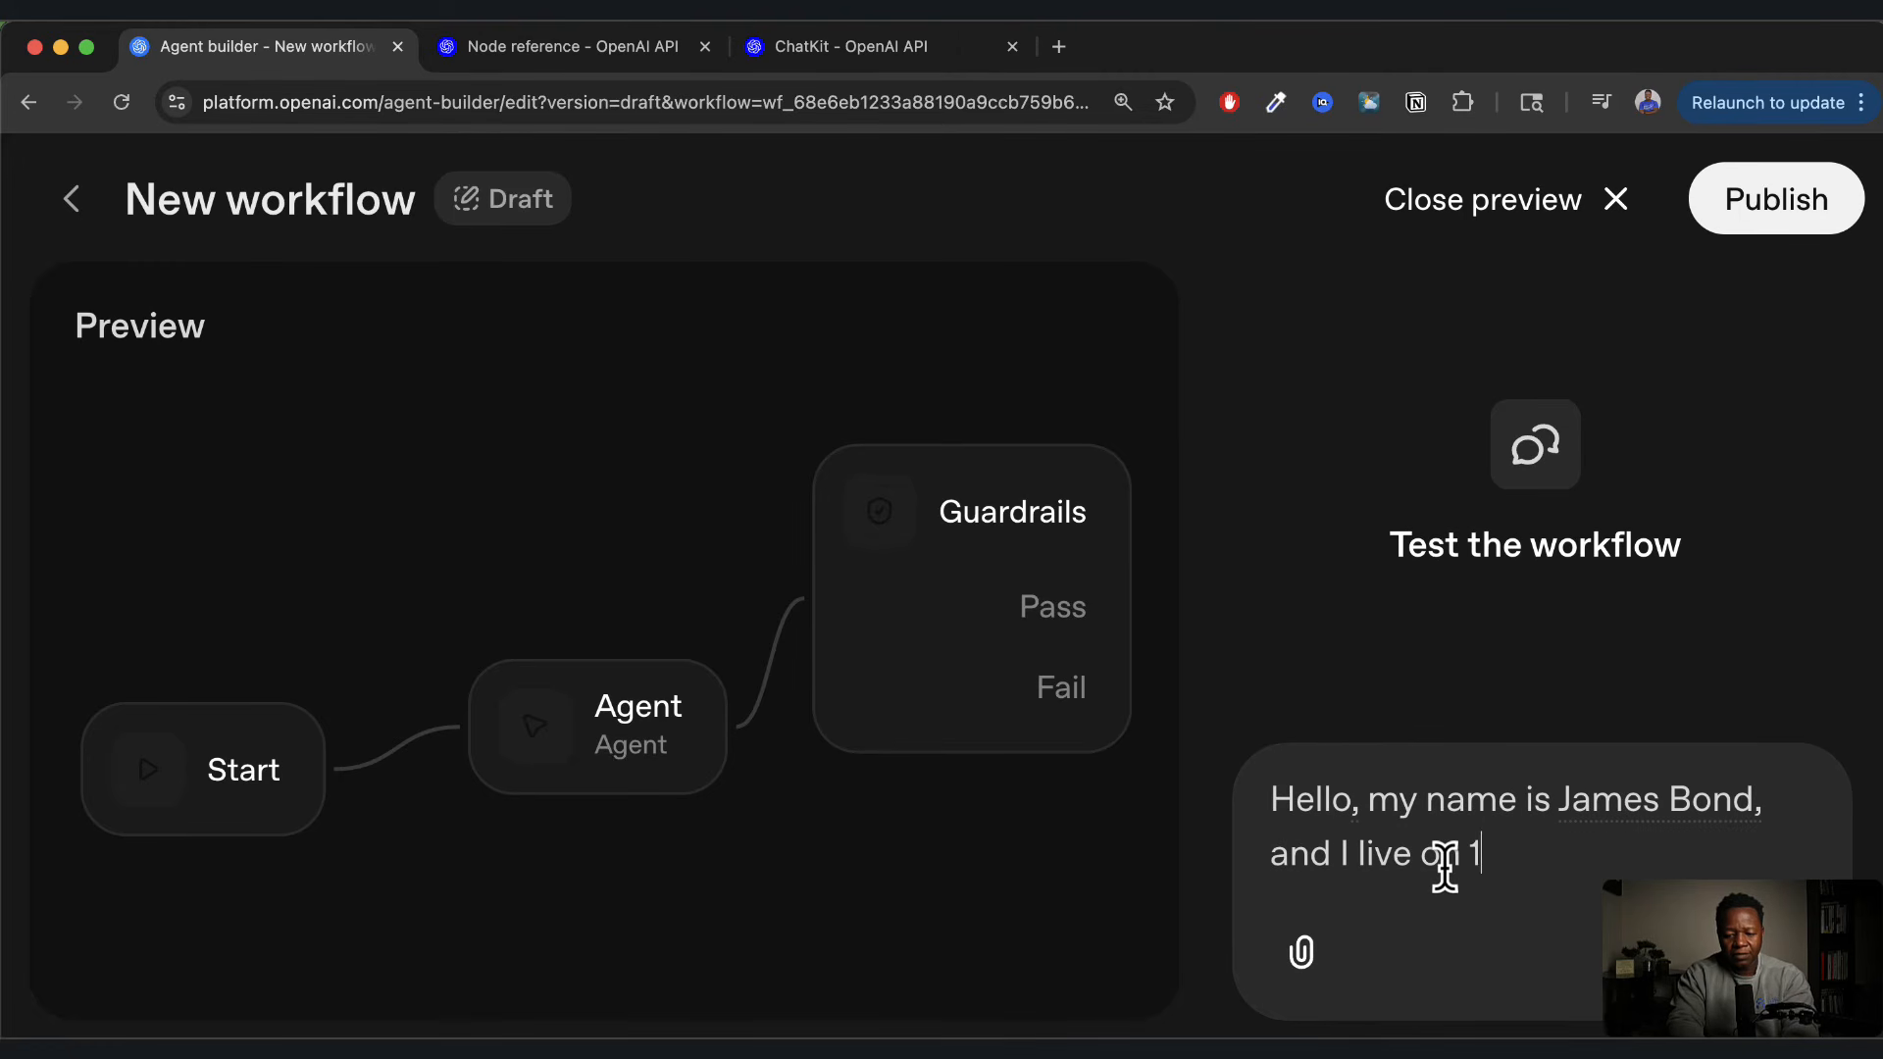
{"action": "type", "text": "23 South"}
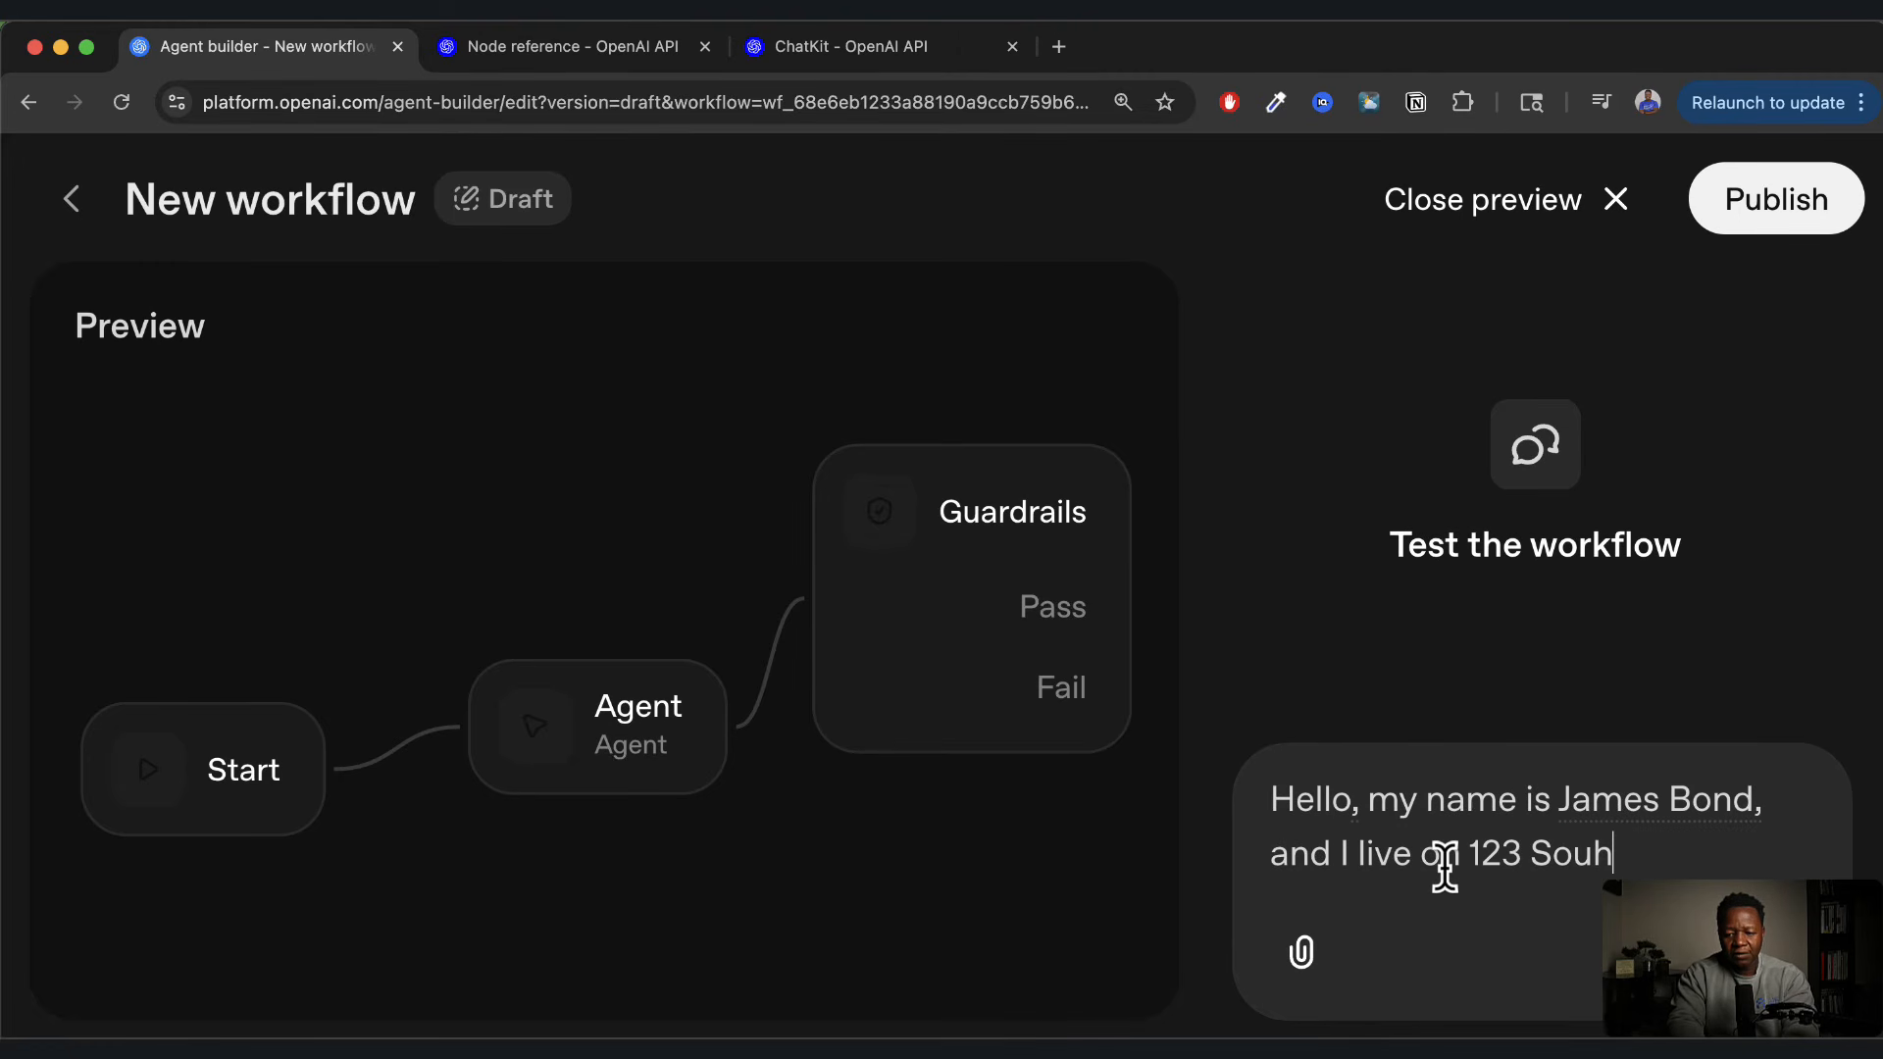
{"action": "type", "text": " Oak Street, 87645"}
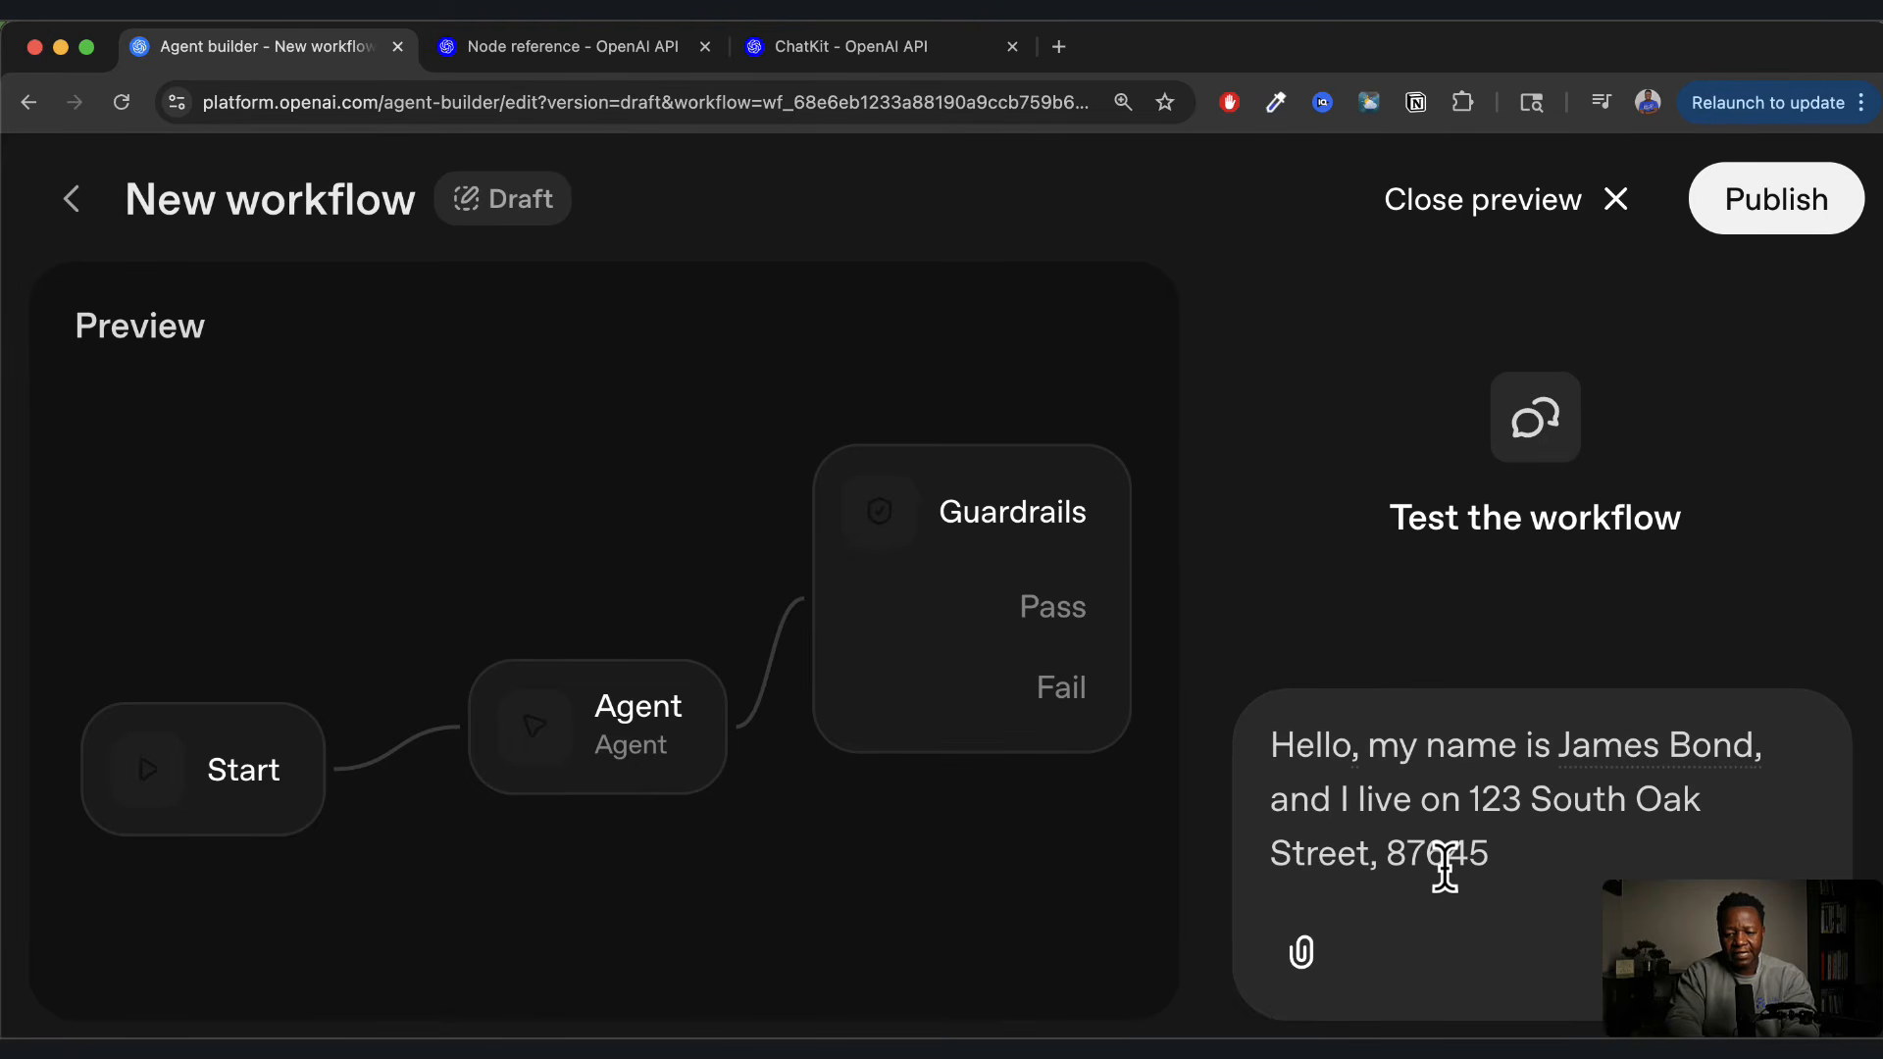
{"action": "key", "text": "Return"}
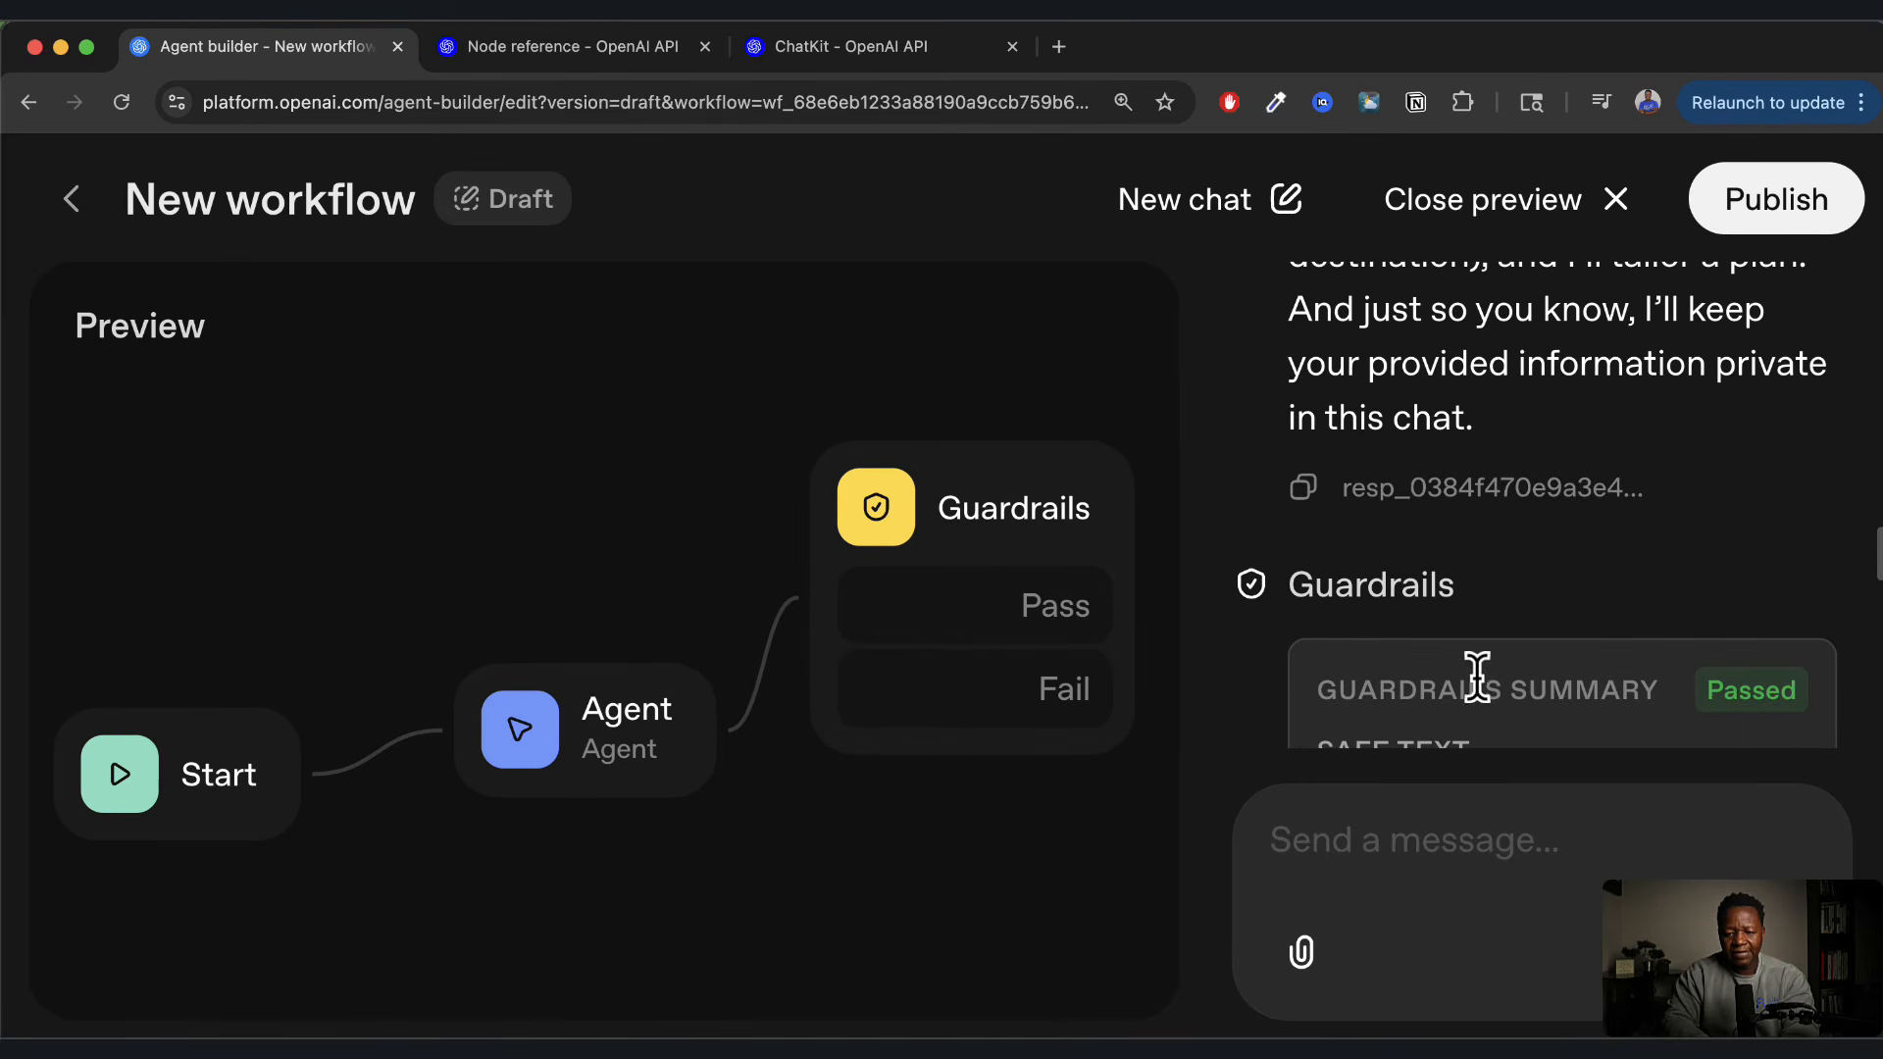
Read through the Guardrails summary and its safe text in the preview chat, and close the preview
{"action": "scroll", "coordinate": [1475, 673], "scroll_direction": "down", "scroll_amount": 3}
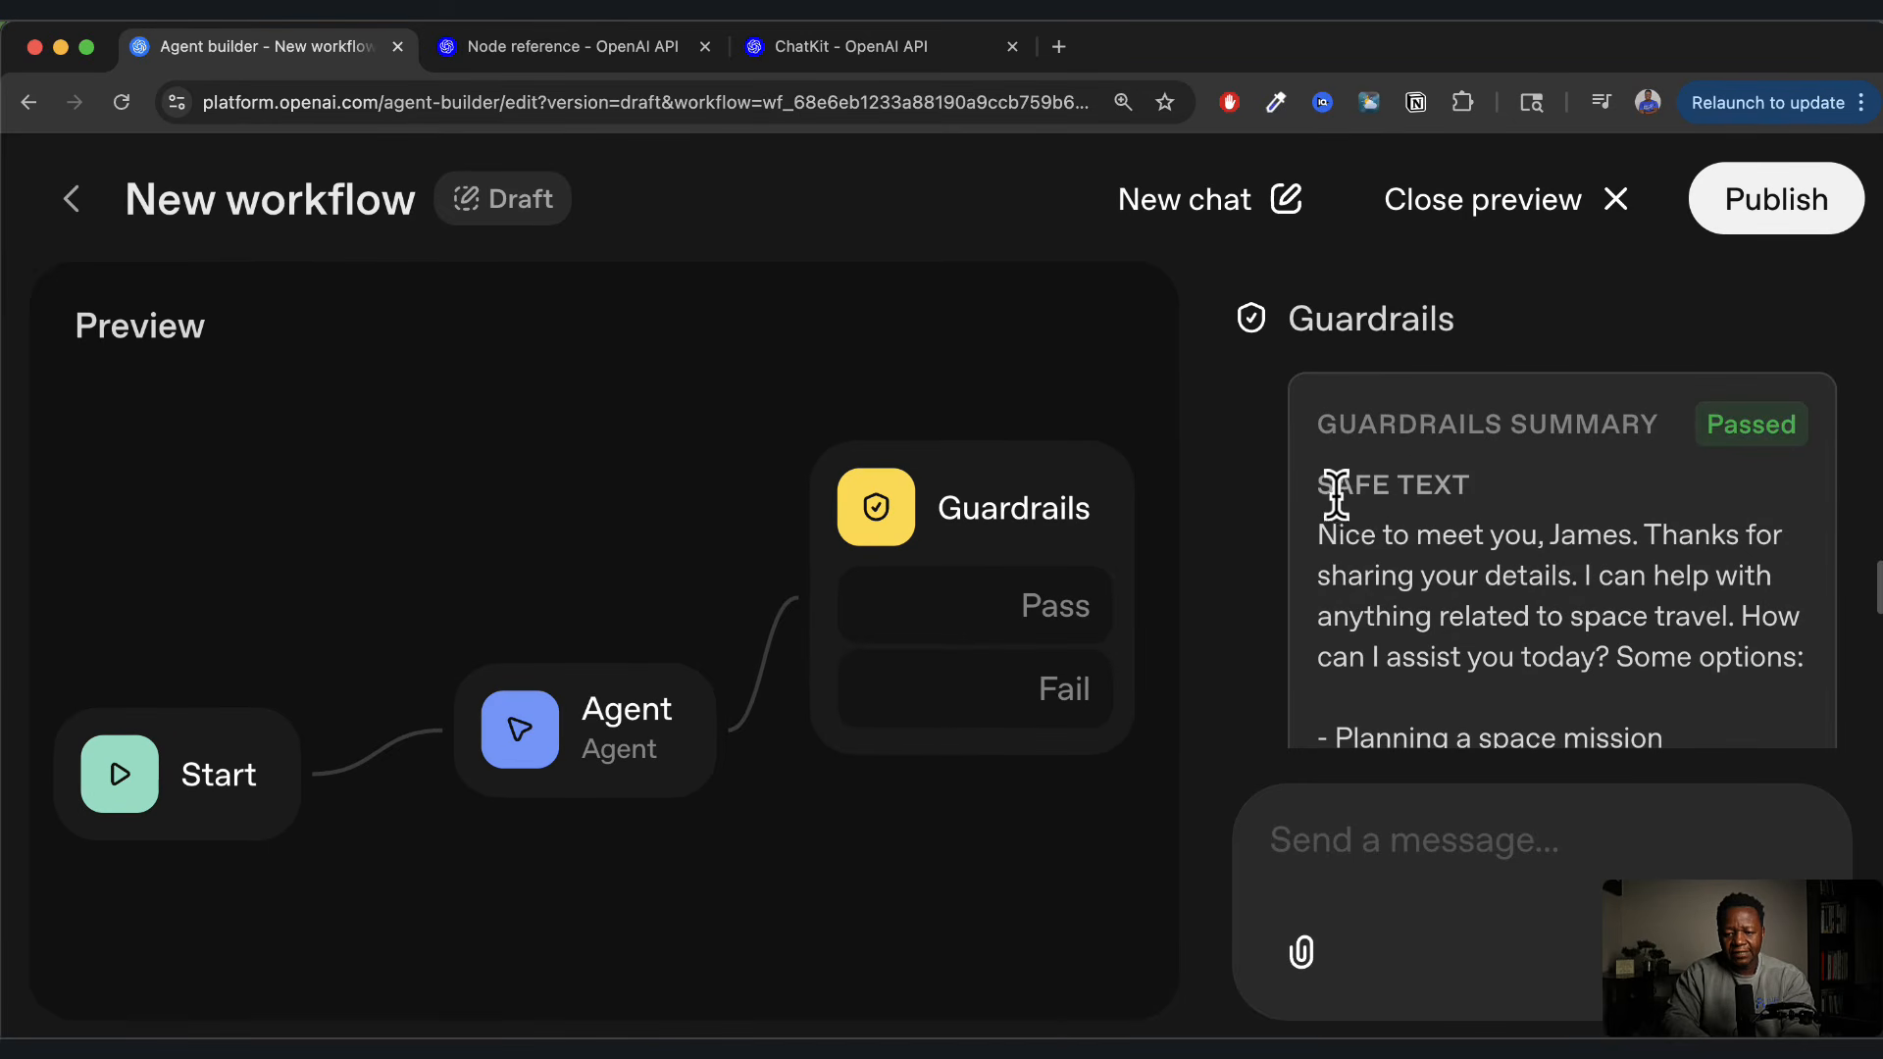
{"action": "left_click_drag", "start_coordinate": [1332, 490], "coordinate": [1393, 535]}
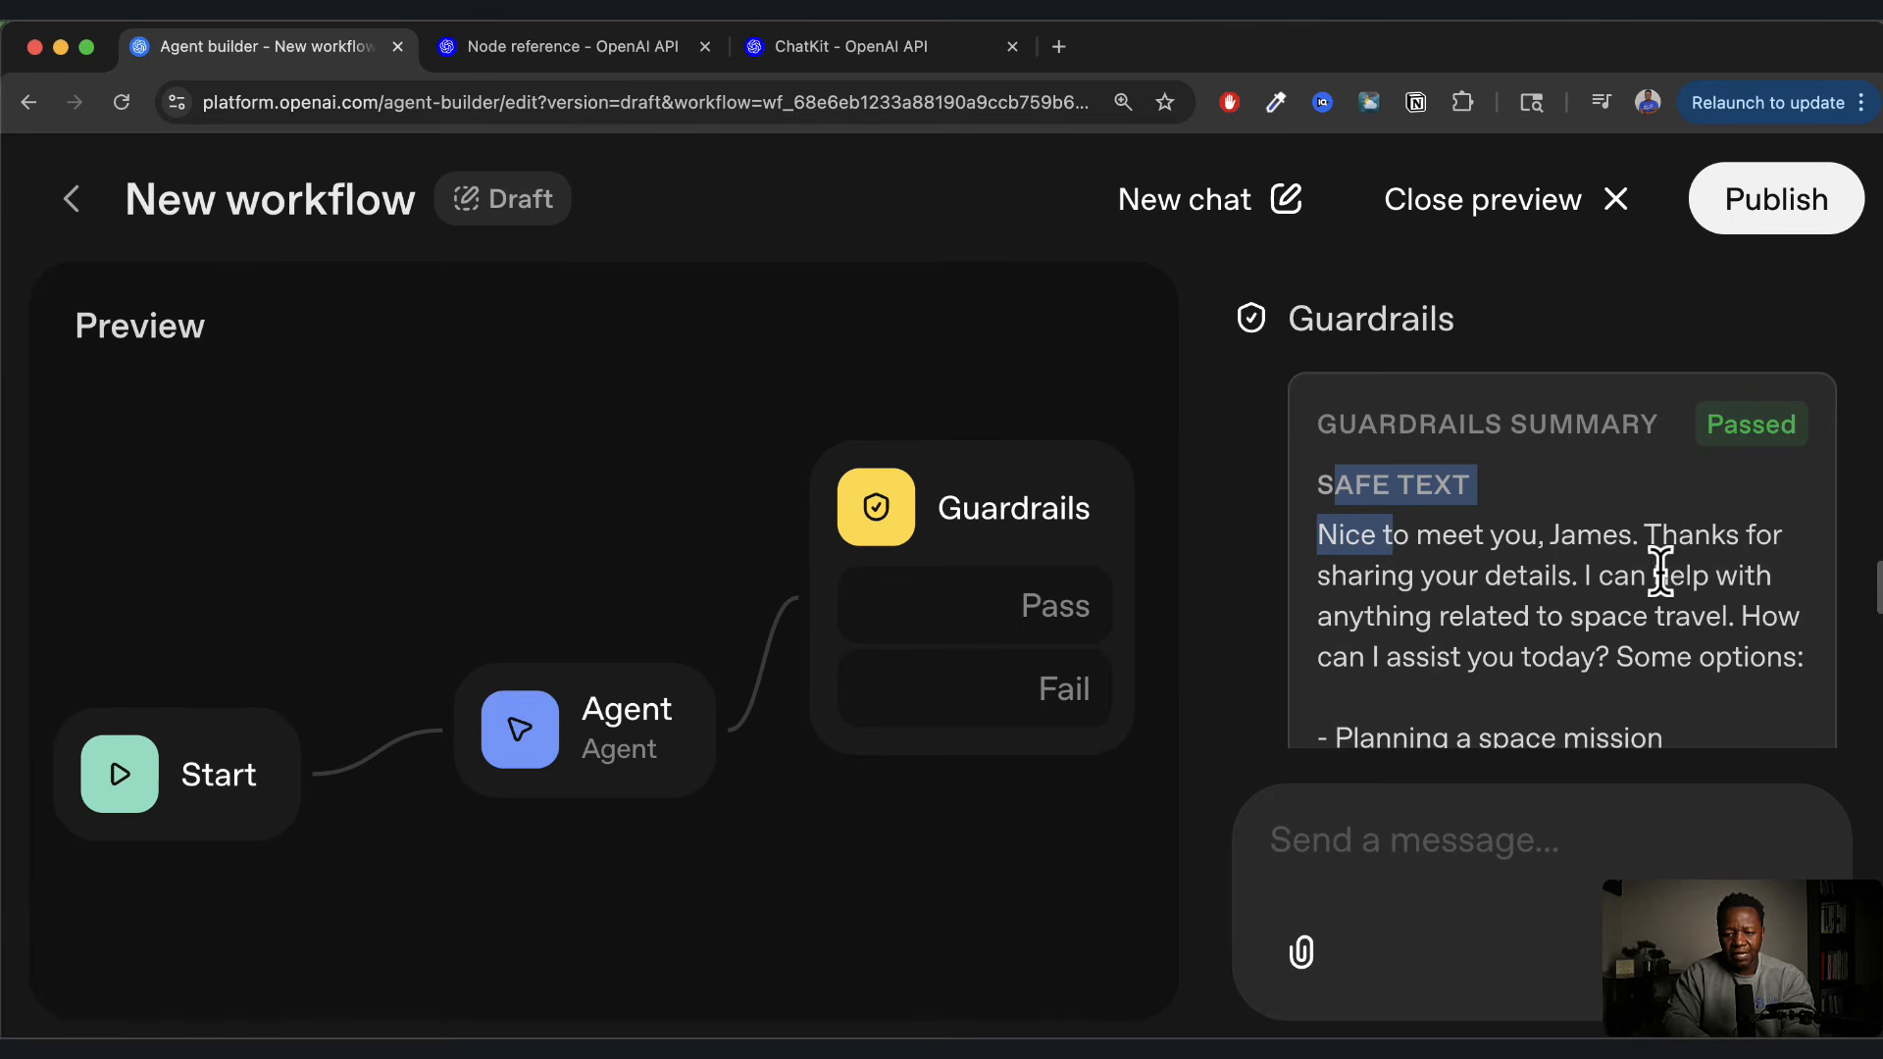
{"action": "scroll", "coordinate": [1631, 563], "scroll_direction": "up", "scroll_amount": 2}
{"action": "scroll", "coordinate": [1501, 647], "scroll_direction": "down", "scroll_amount": 3}
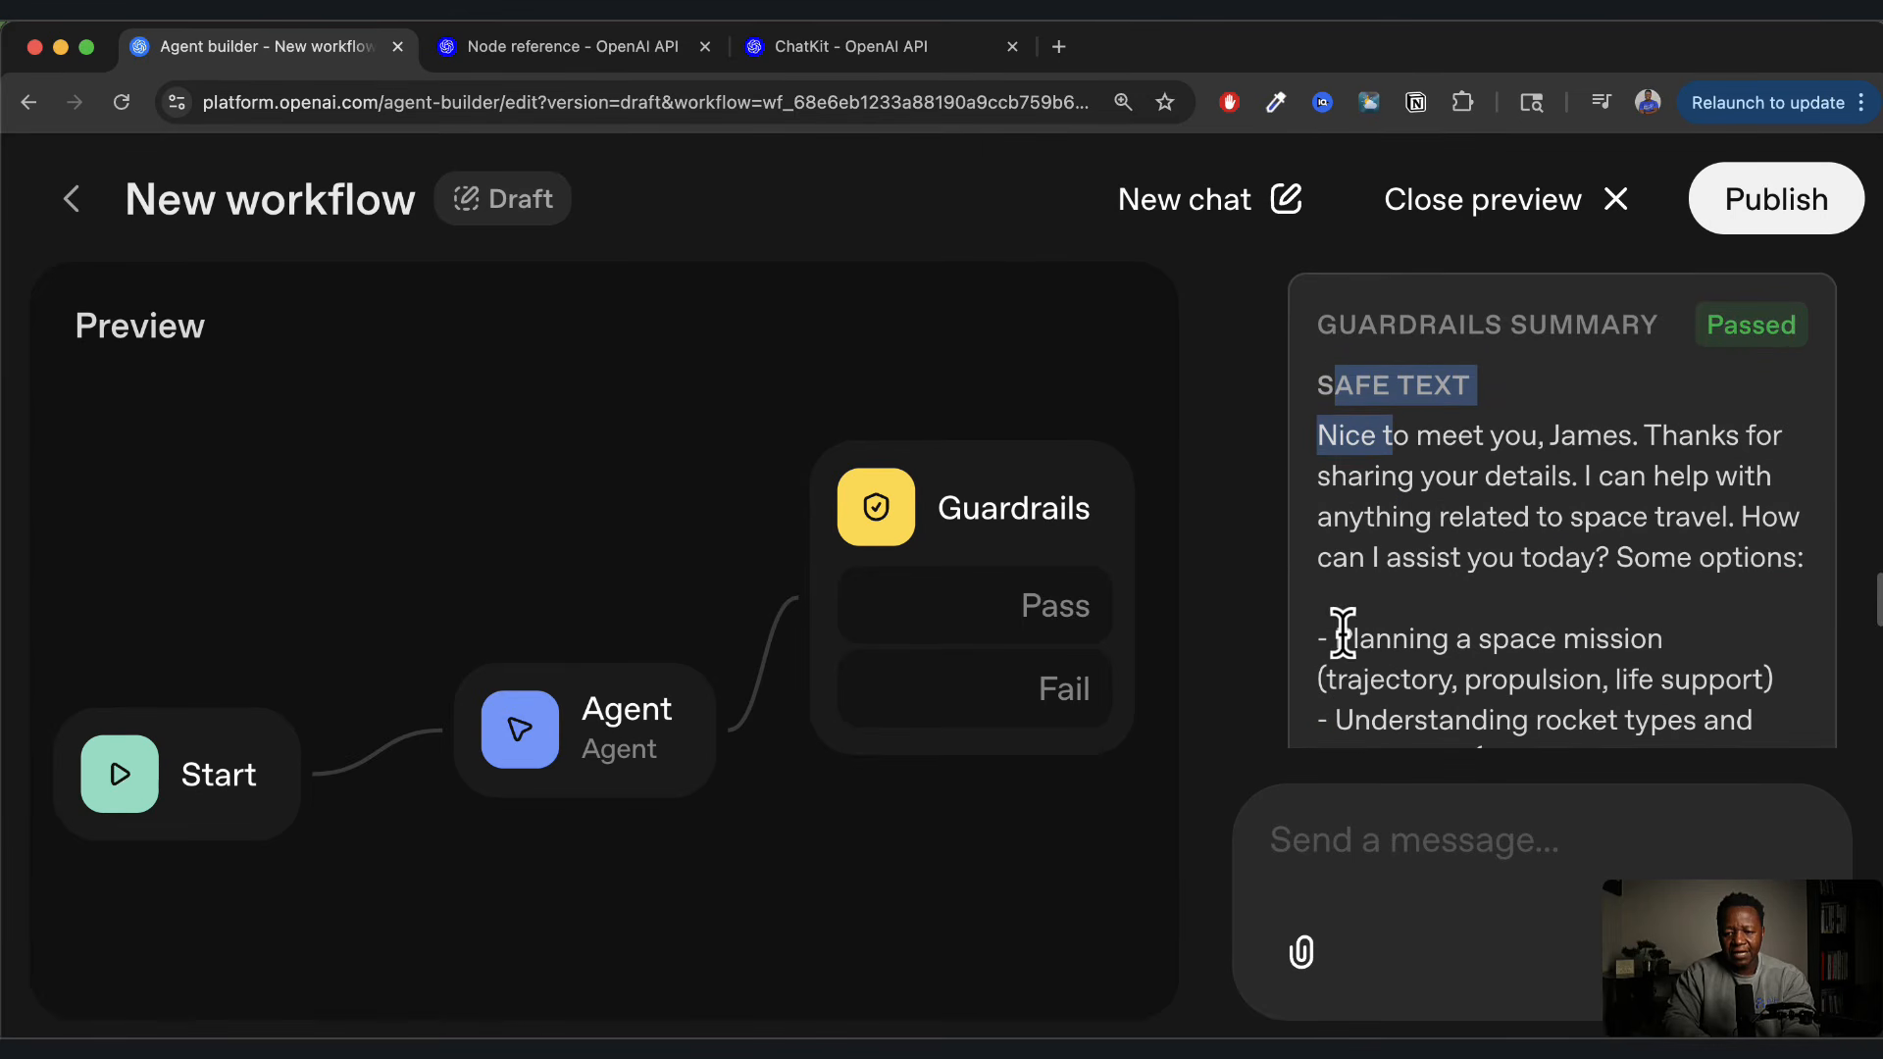
{"action": "left_click_drag", "start_coordinate": [1354, 638], "coordinate": [1567, 632]}
{"action": "scroll", "coordinate": [1569, 636], "scroll_direction": "down", "scroll_amount": 1}
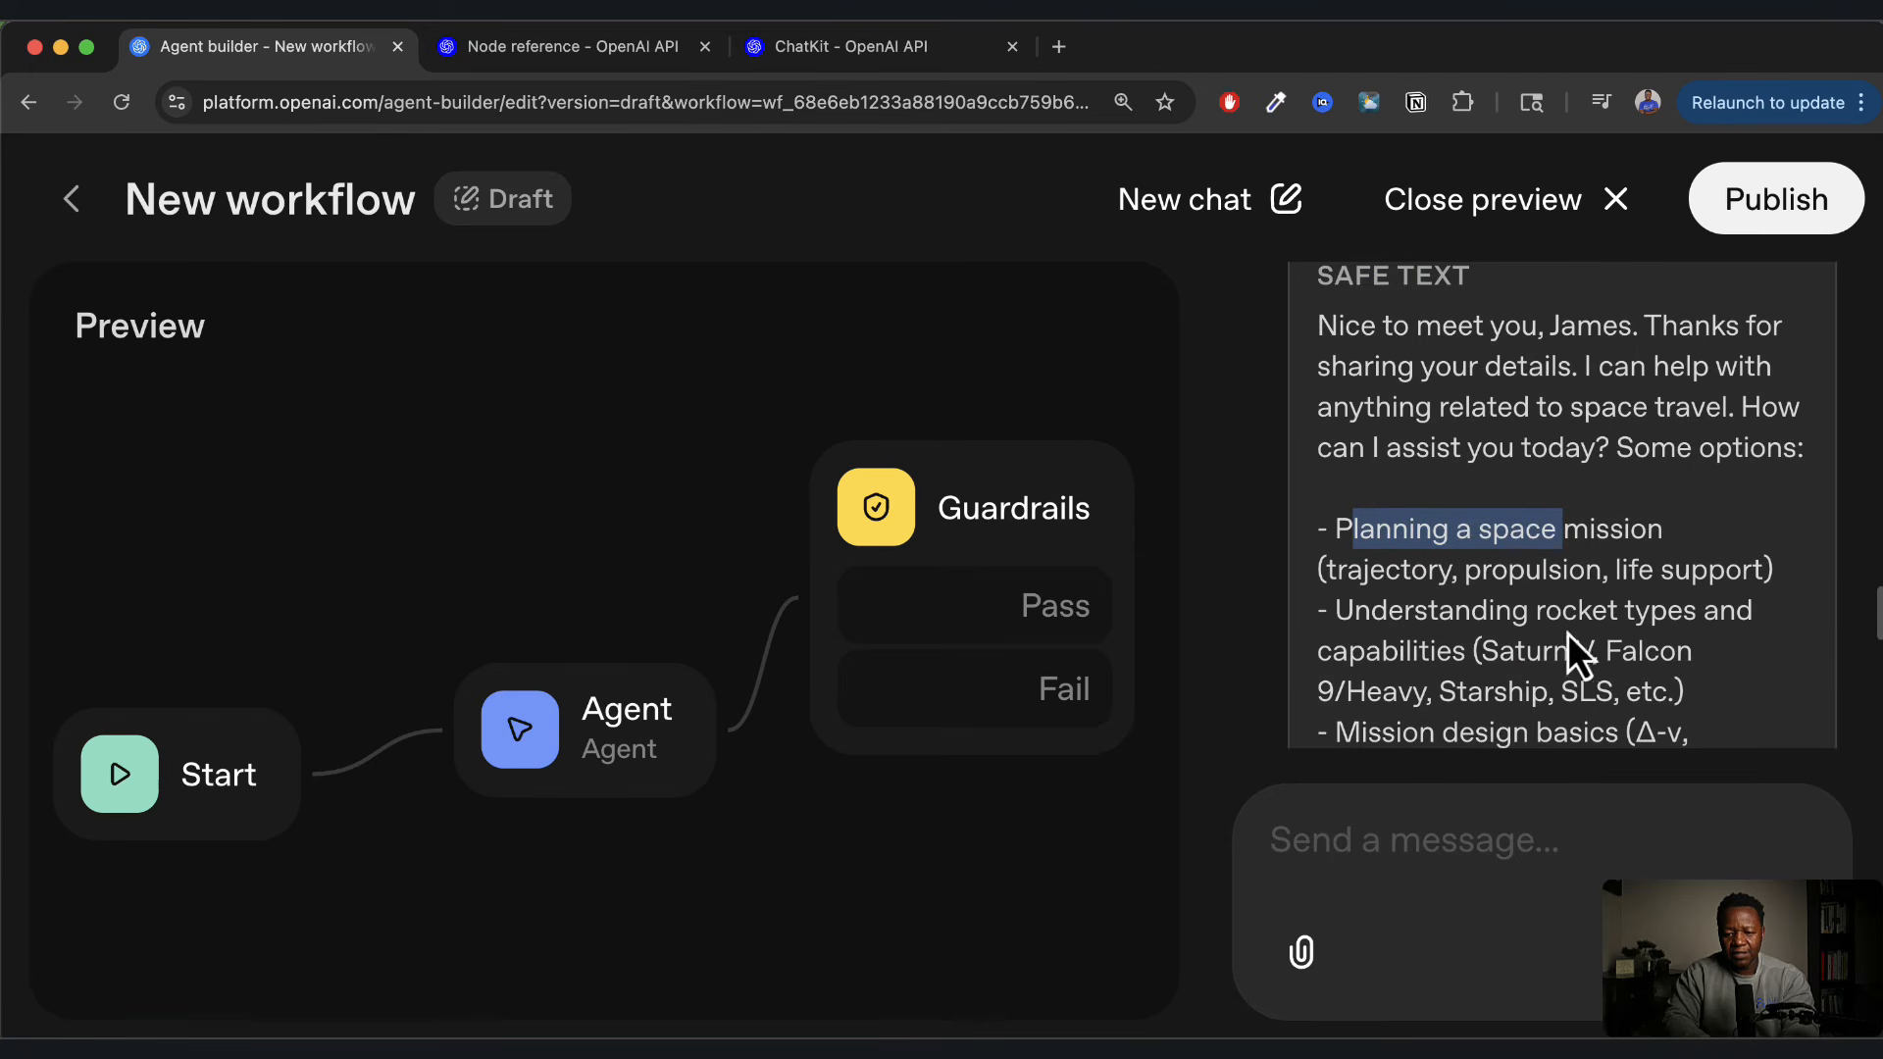
{"action": "scroll", "coordinate": [1567, 632], "scroll_direction": "down", "scroll_amount": 1}
{"action": "scroll", "coordinate": [1567, 632], "scroll_direction": "down", "scroll_amount": 3}
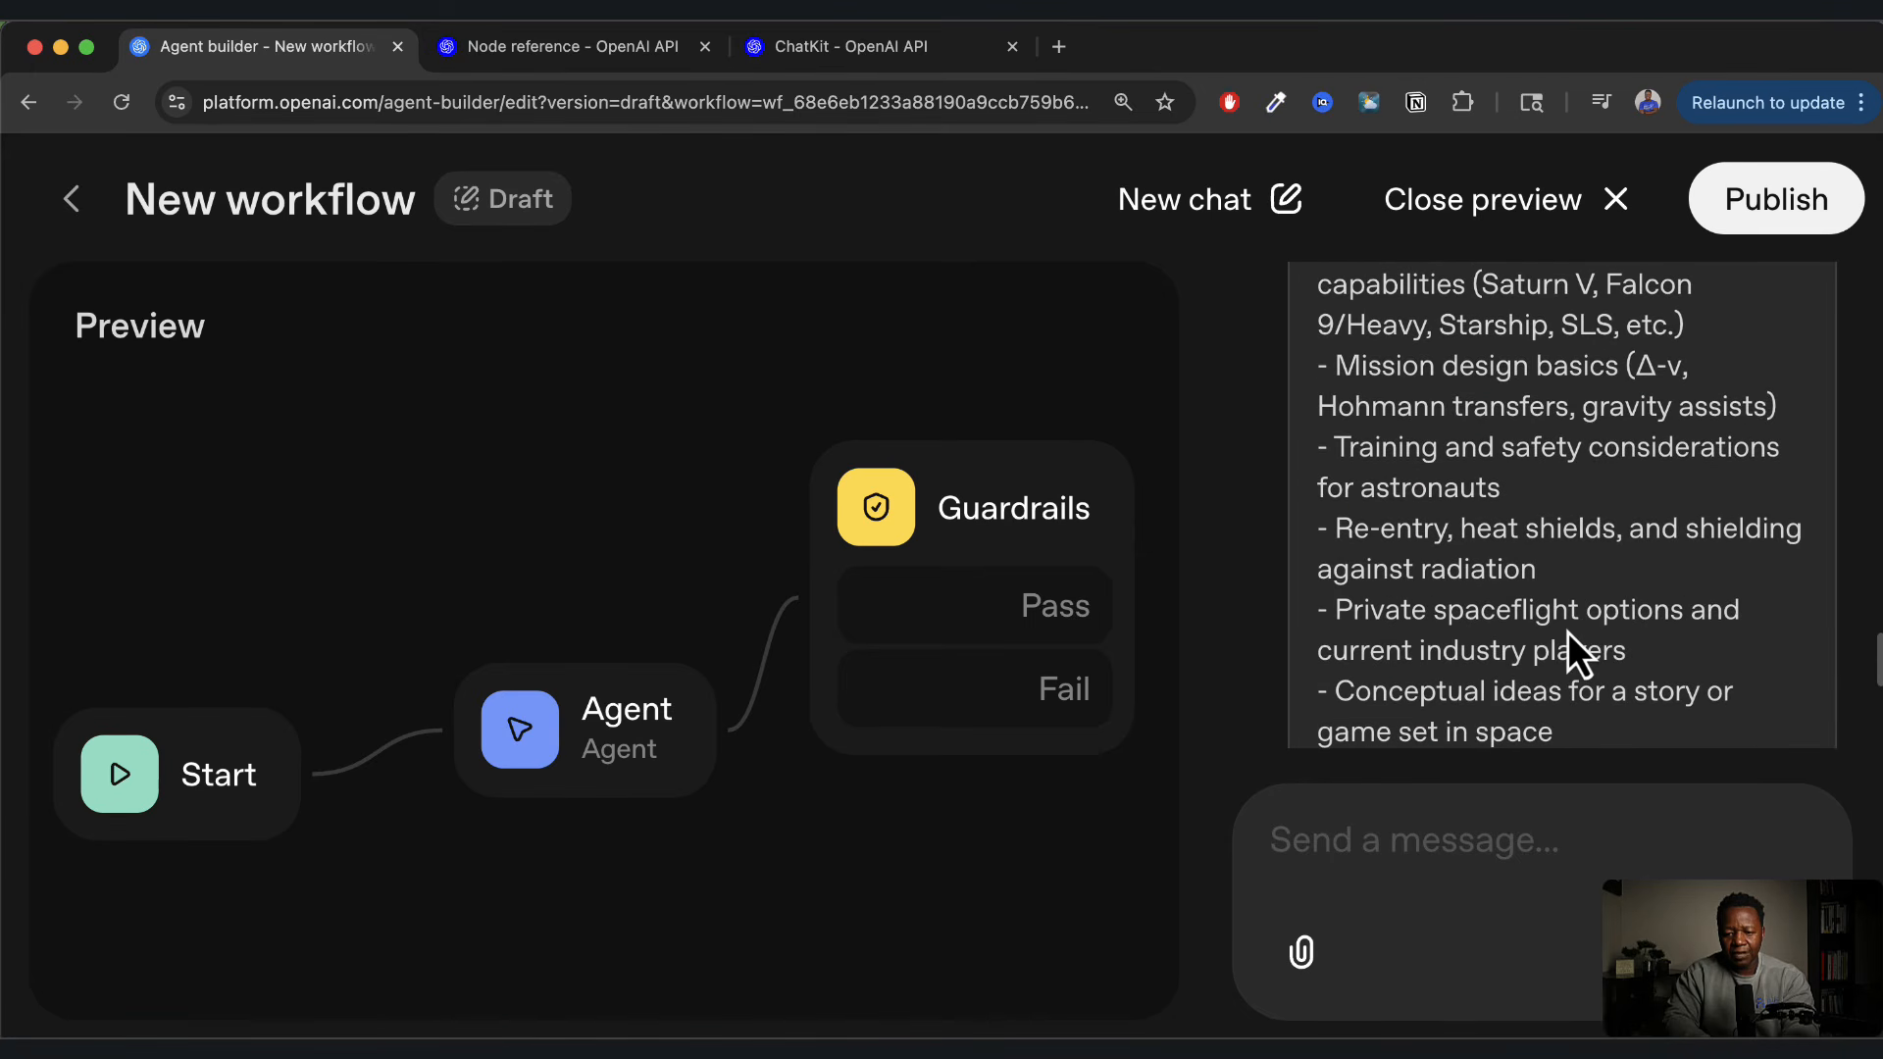
{"action": "scroll", "coordinate": [1567, 631], "scroll_direction": "down", "scroll_amount": 4}
{"action": "scroll", "coordinate": [1567, 632], "scroll_direction": "down", "scroll_amount": 1}
{"action": "scroll", "coordinate": [1567, 631], "scroll_direction": "up", "scroll_amount": 10}
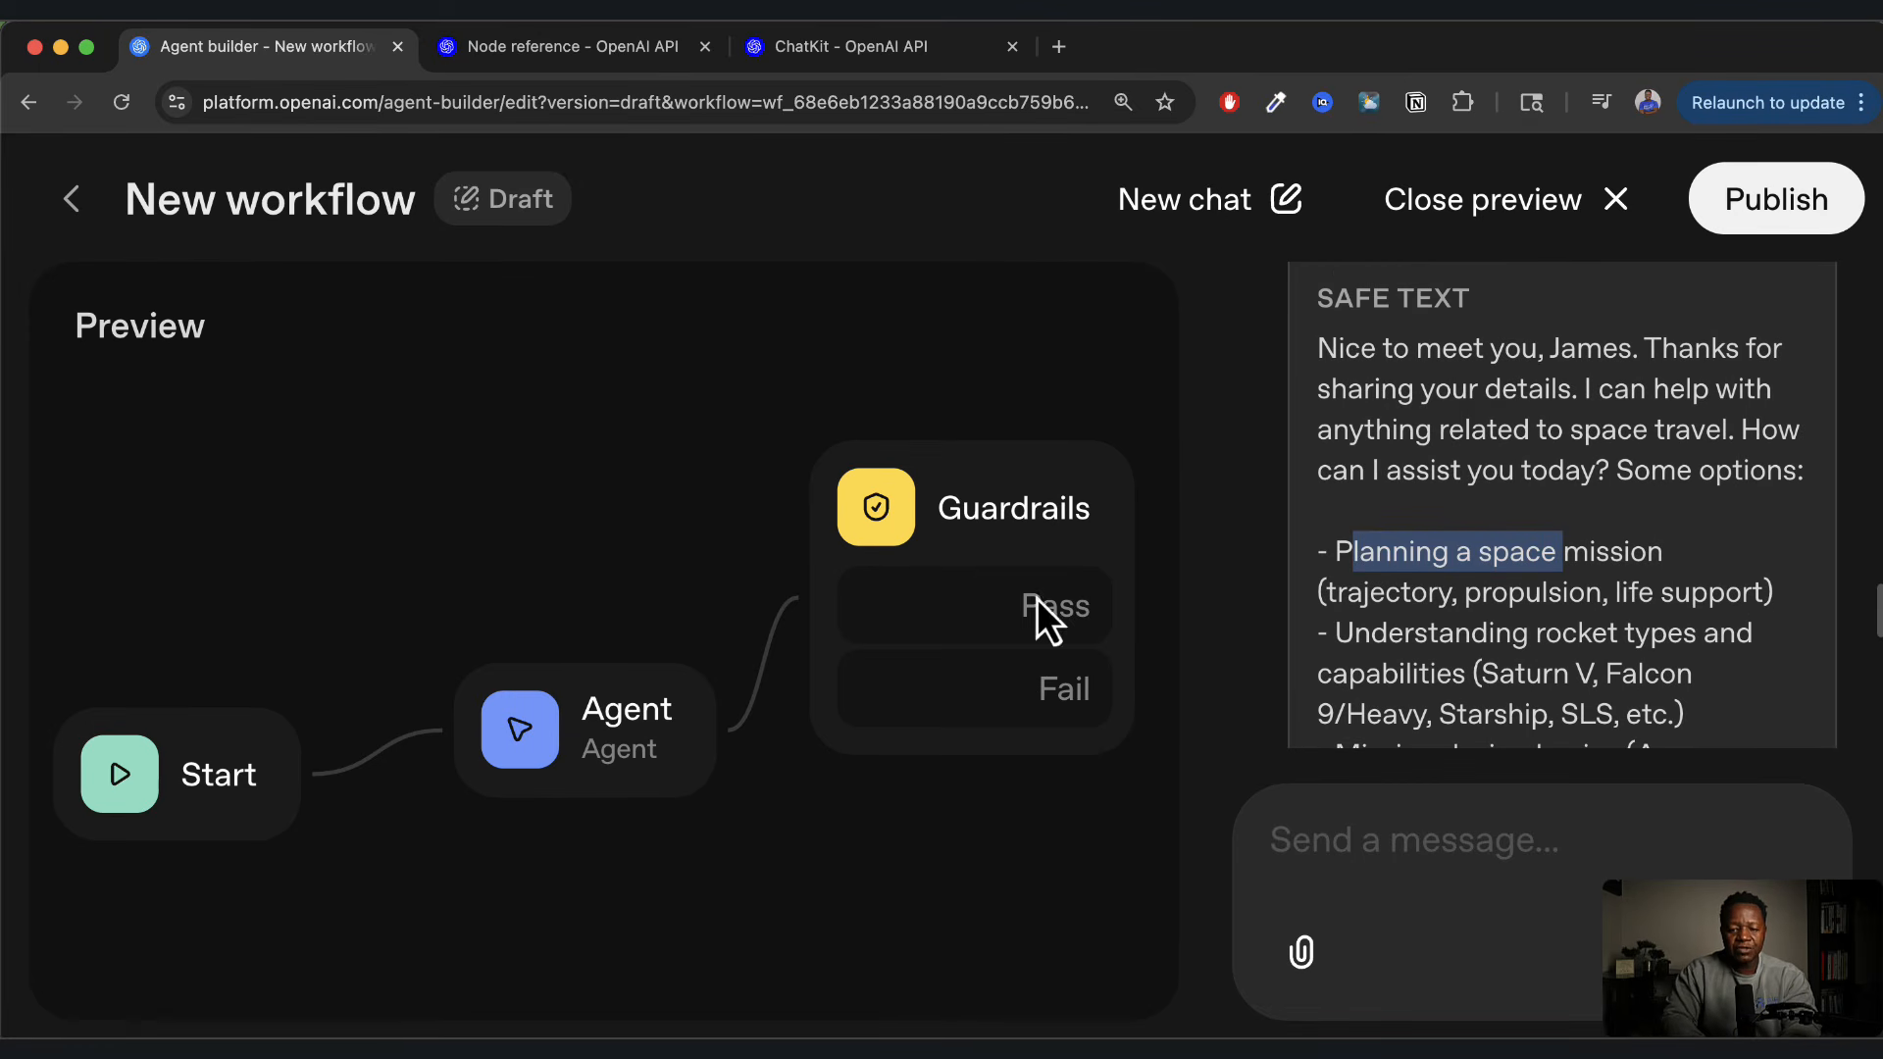
{"action": "left_click", "coordinate": [1575, 201]}
Add an End node to the canvas above the Guardrails node and show its settings
{"action": "left_click", "coordinate": [1538, 585]}
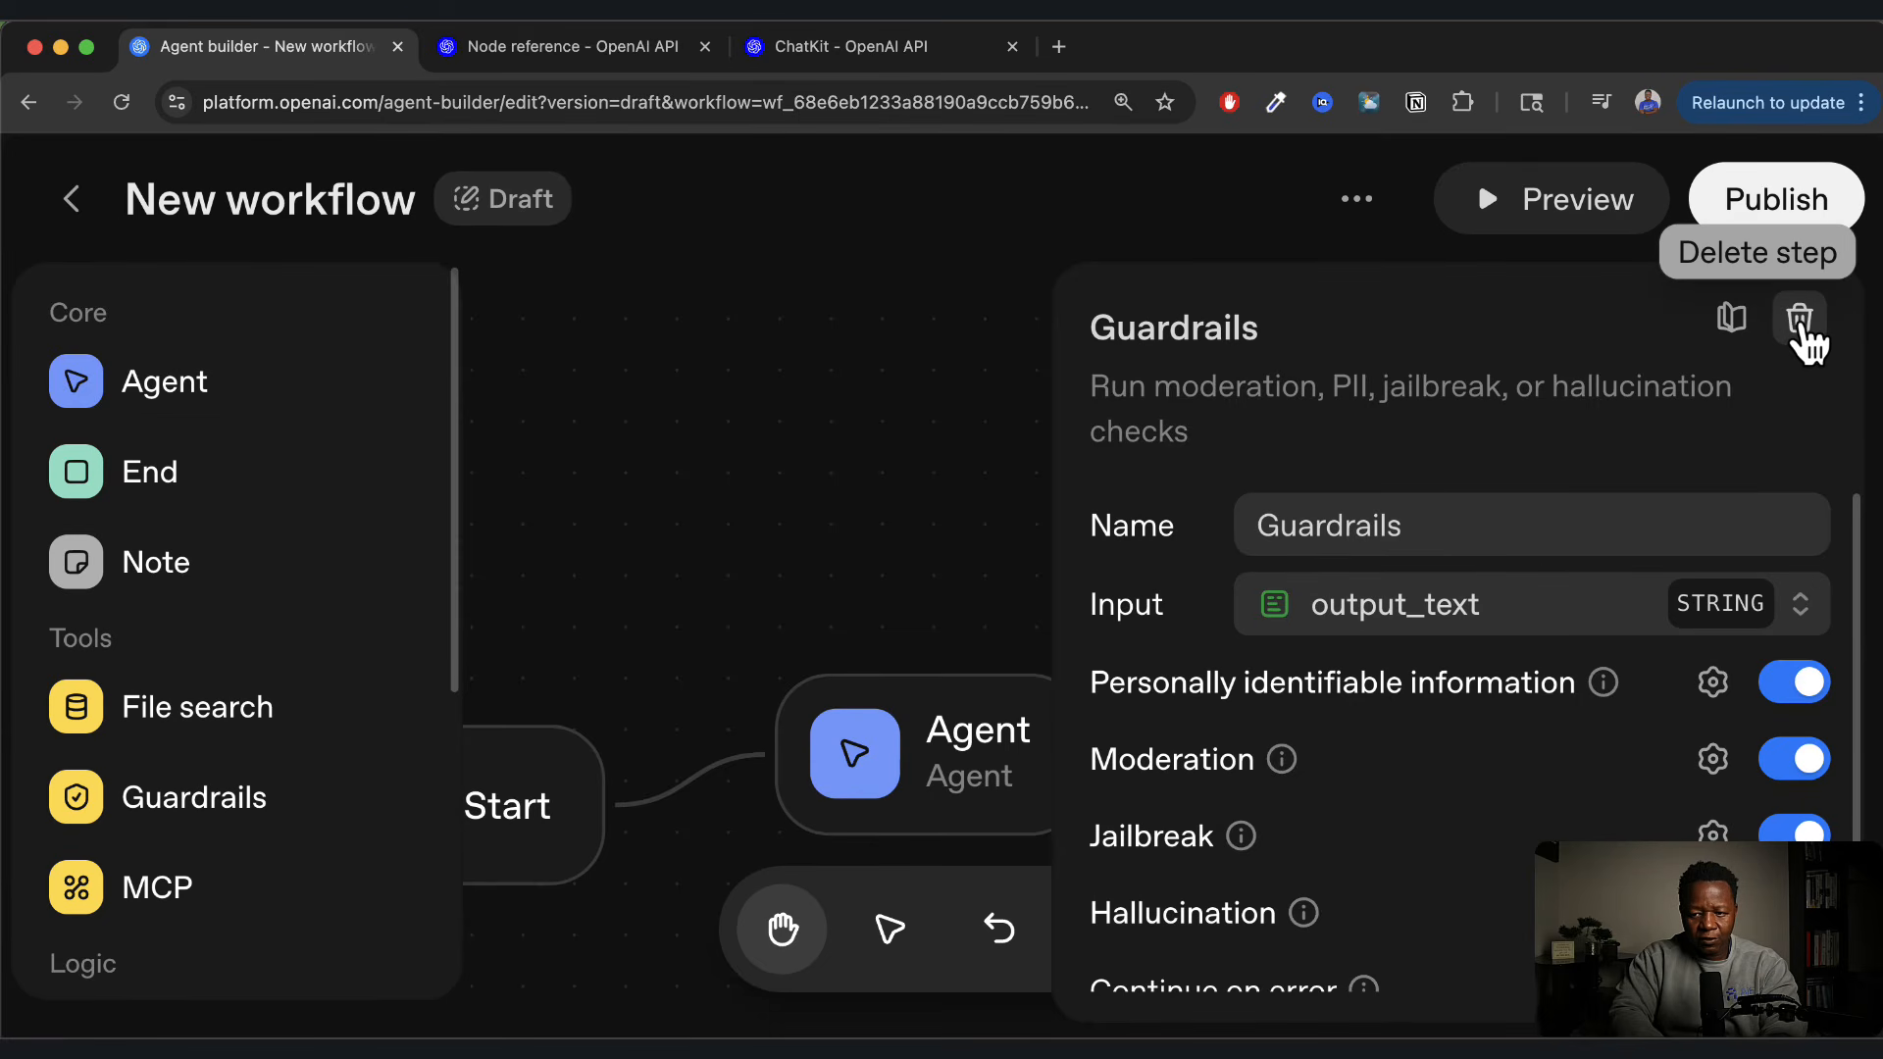
{"action": "left_click", "coordinate": [910, 466]}
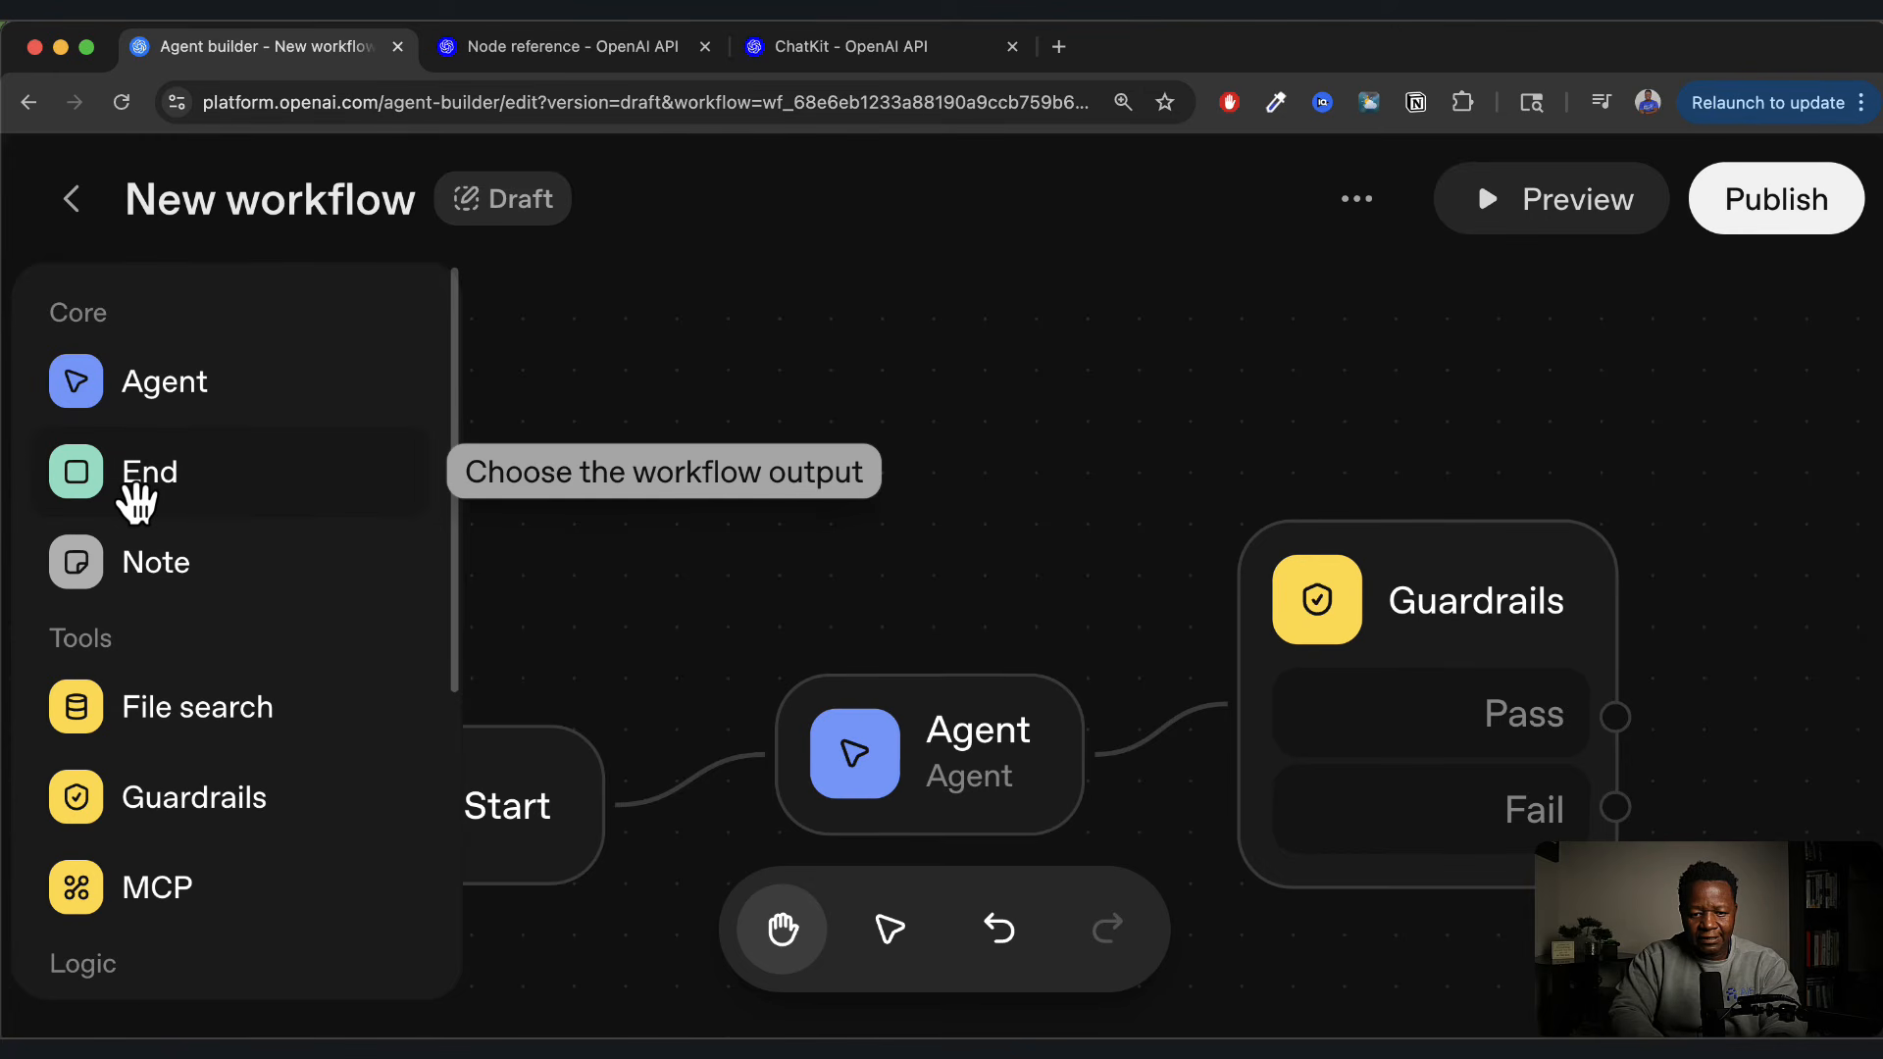
{"action": "left_click_drag", "start_coordinate": [135, 496], "coordinate": [1243, 461]}
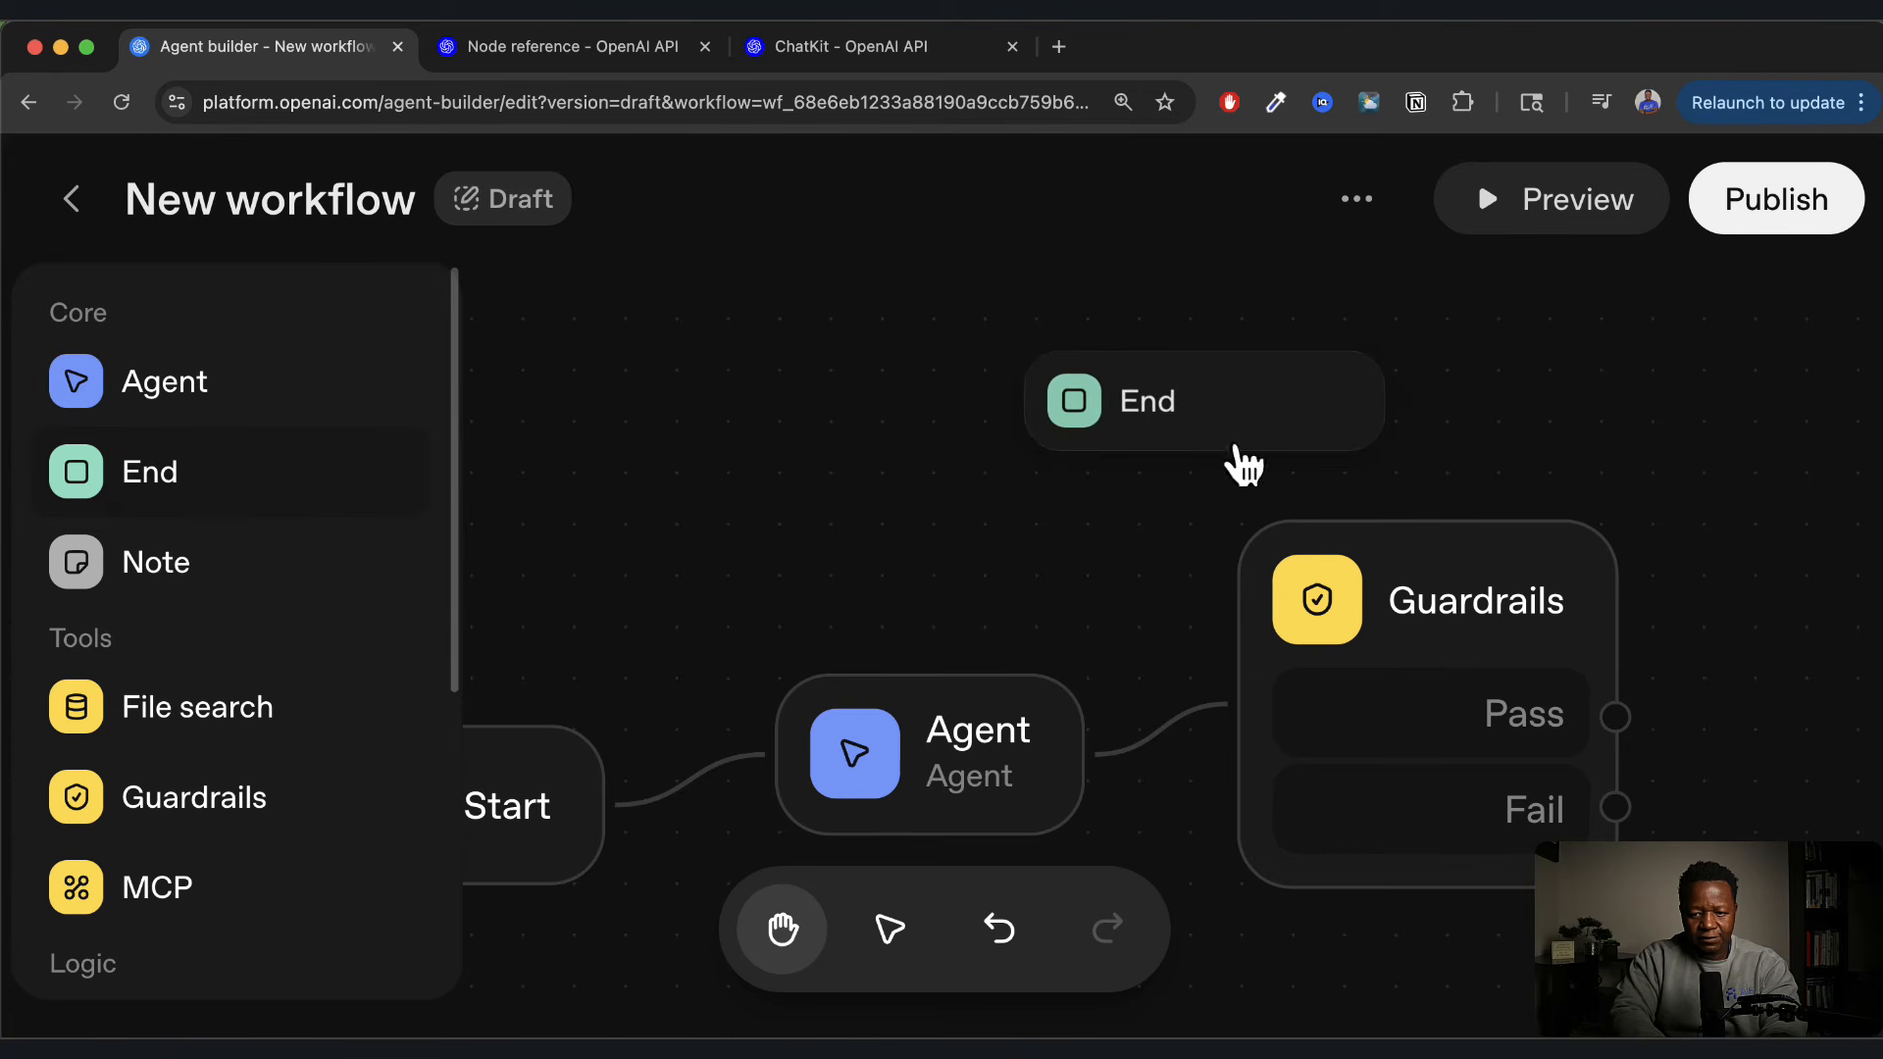
{"action": "left_click", "coordinate": [1361, 424]}
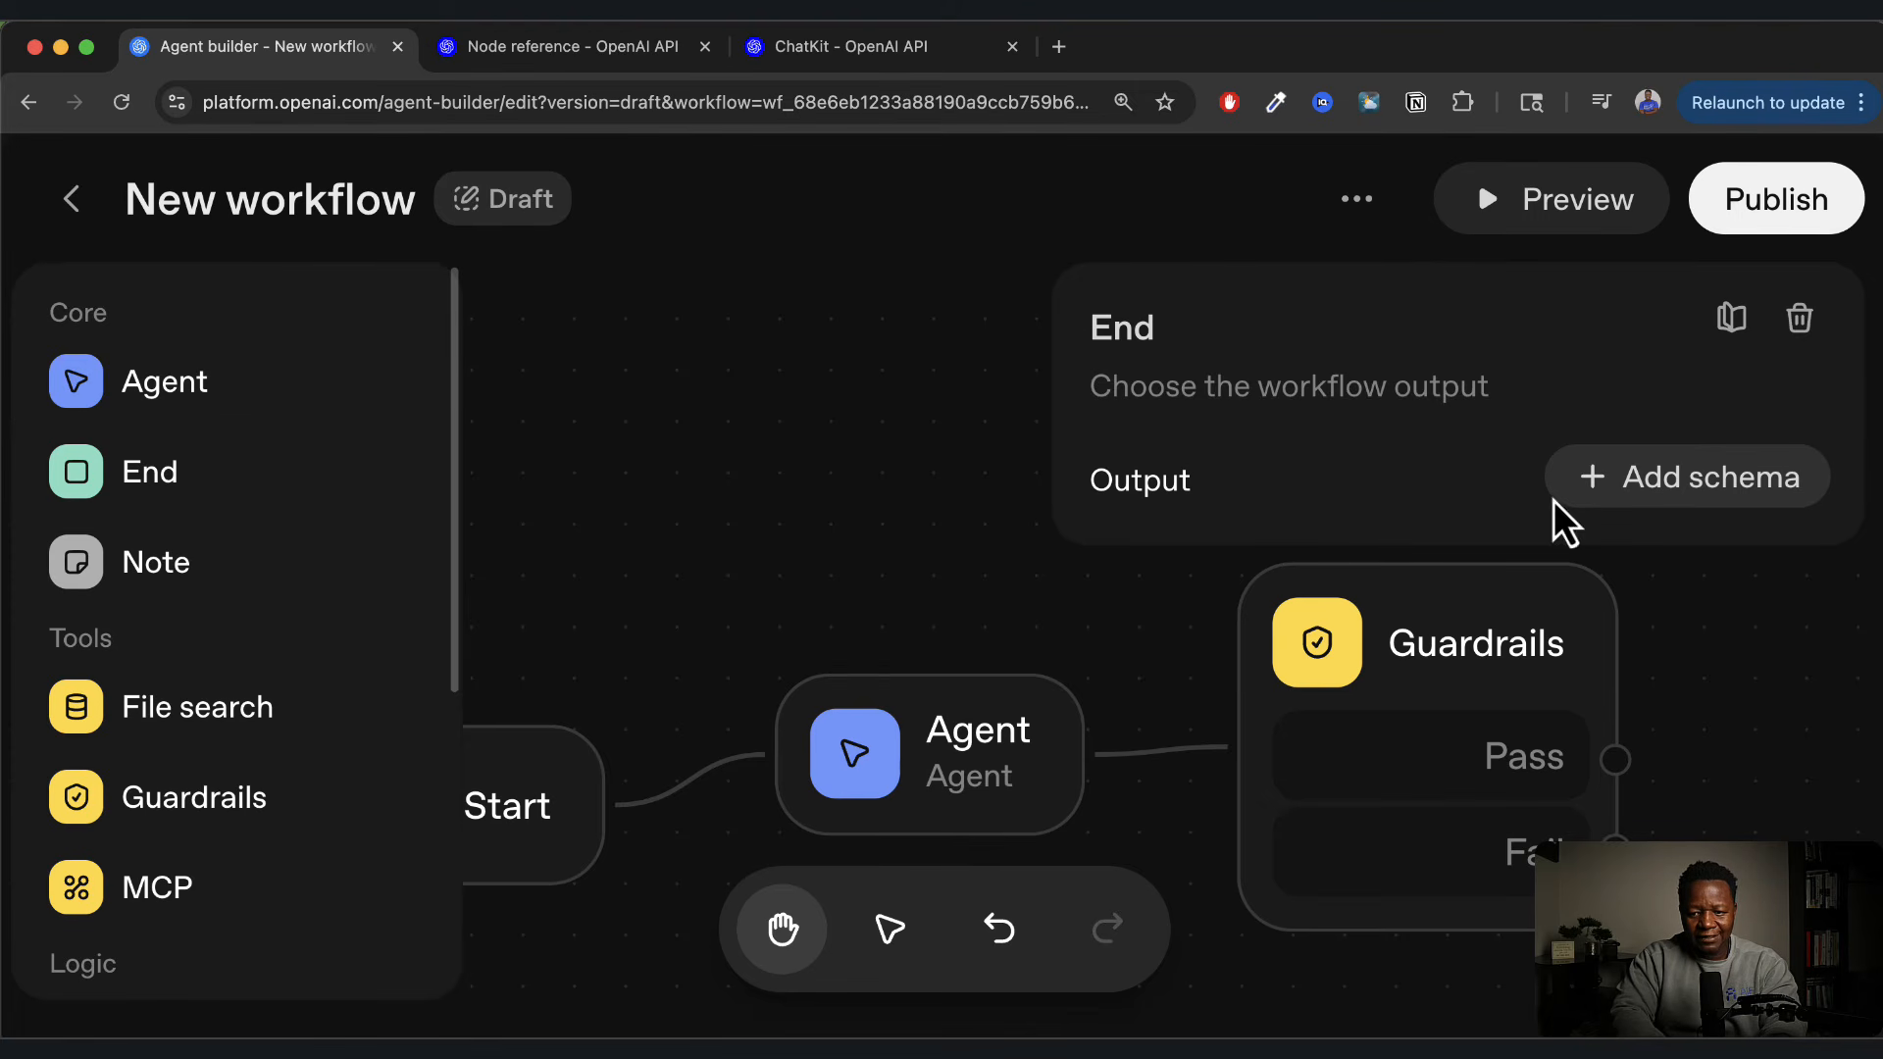
Start an output schema for the End node with a string property "name" and a sample first name as its value
{"action": "left_click", "coordinate": [1668, 485]}
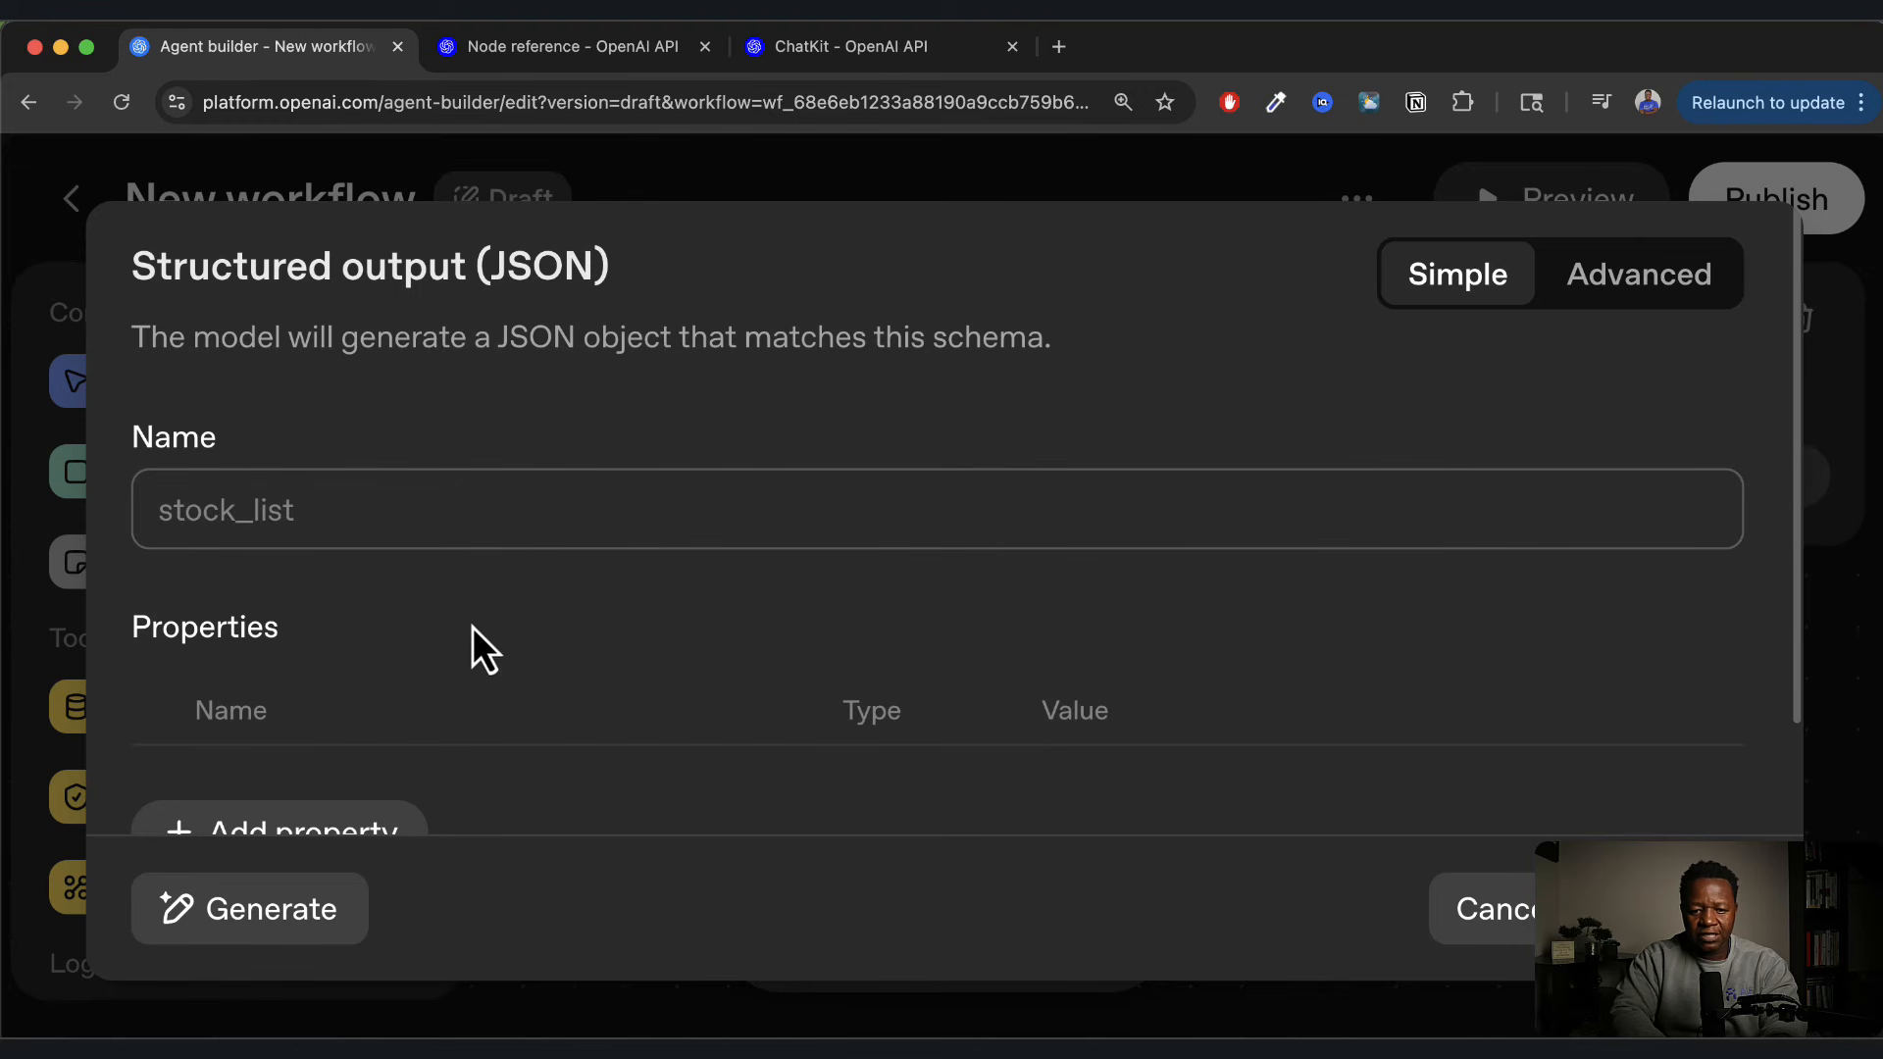
{"action": "scroll", "coordinate": [475, 647], "scroll_direction": "down", "scroll_amount": 1}
{"action": "scroll", "coordinate": [681, 638], "scroll_direction": "down", "scroll_amount": 2}
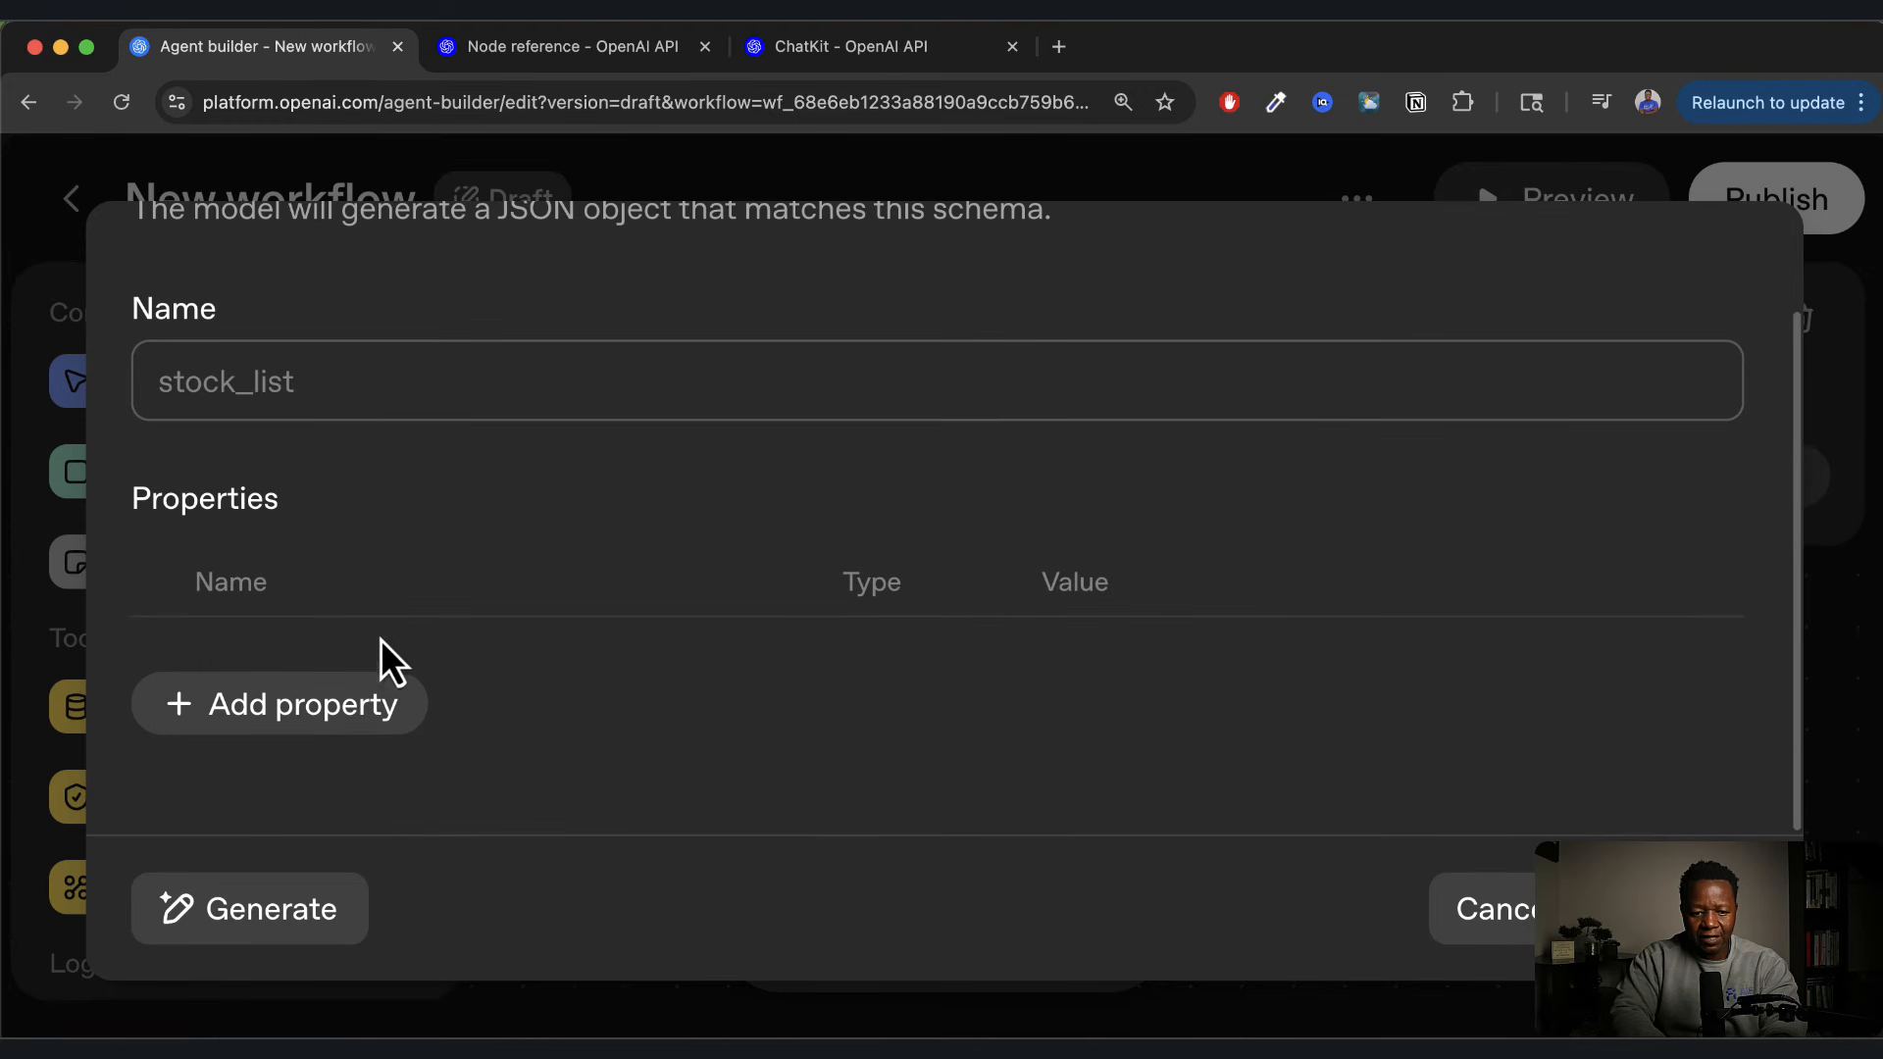
{"action": "left_click", "coordinate": [403, 687]}
{"action": "left_click", "coordinate": [298, 699]}
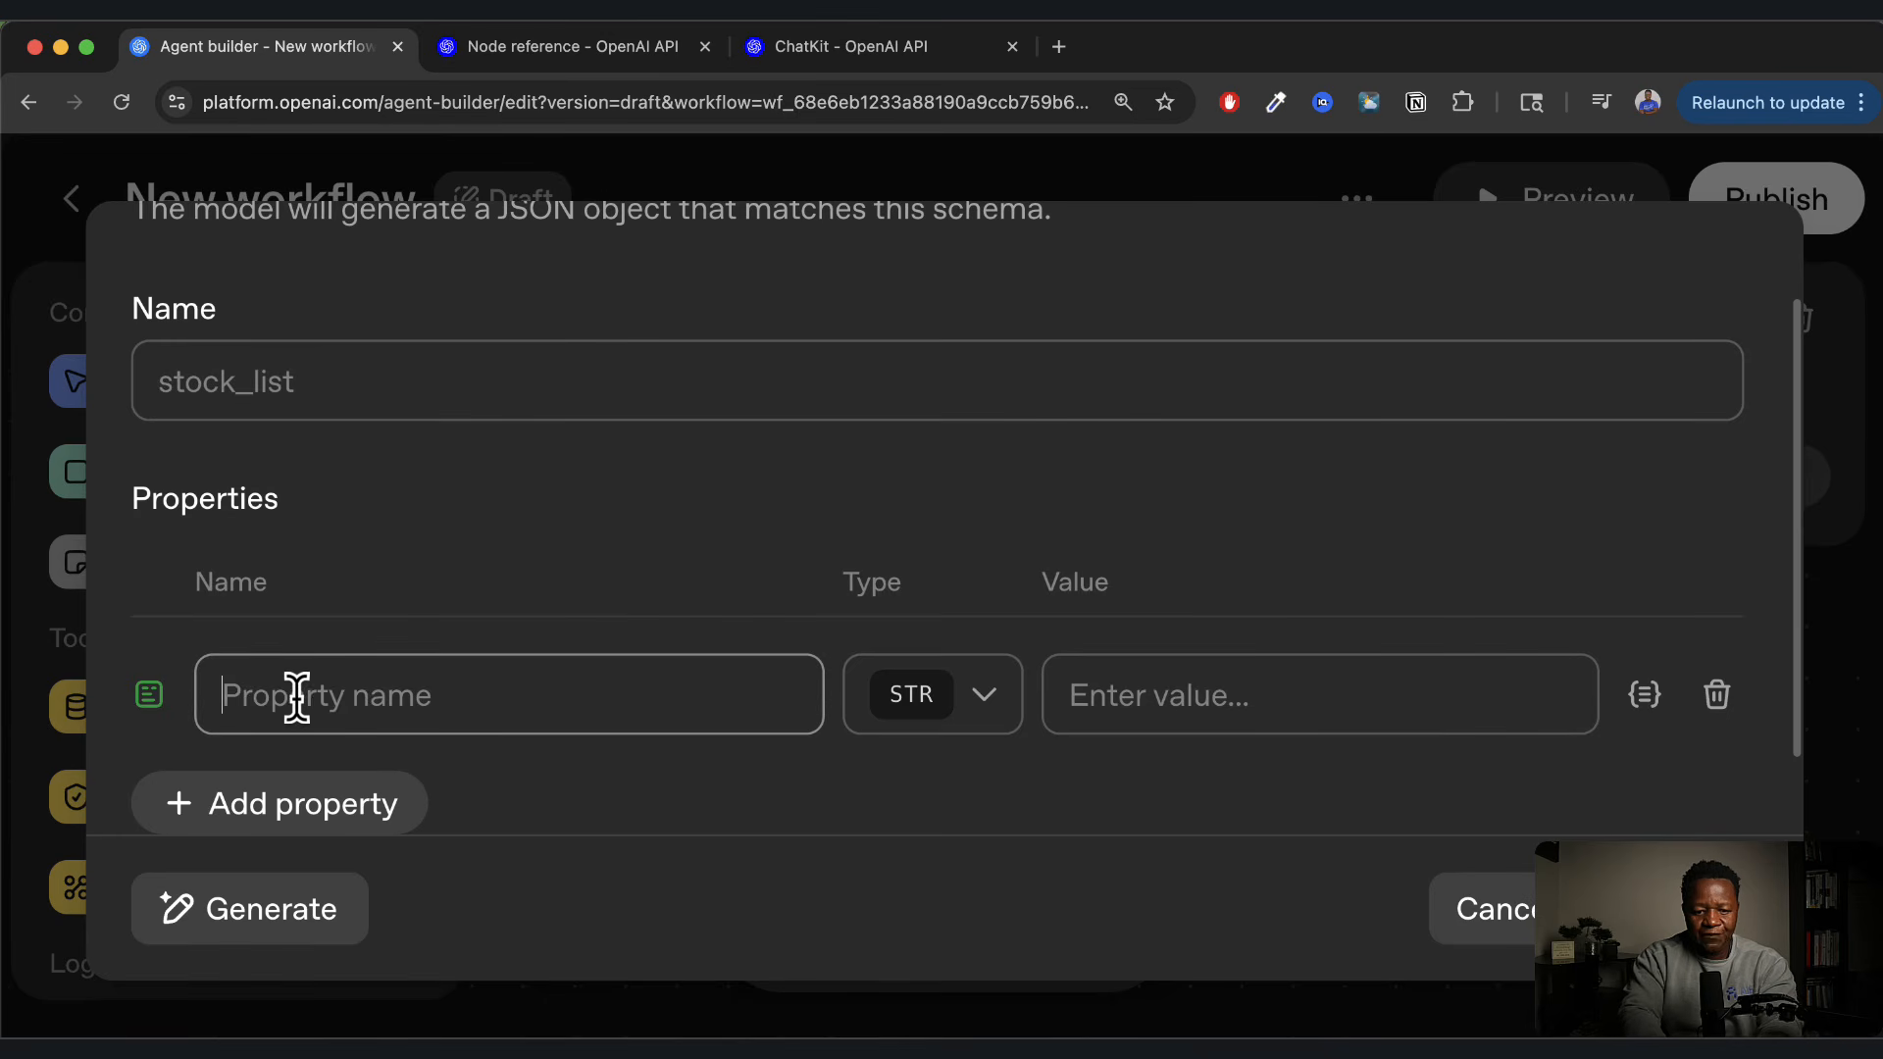
{"action": "type", "text": "name"}
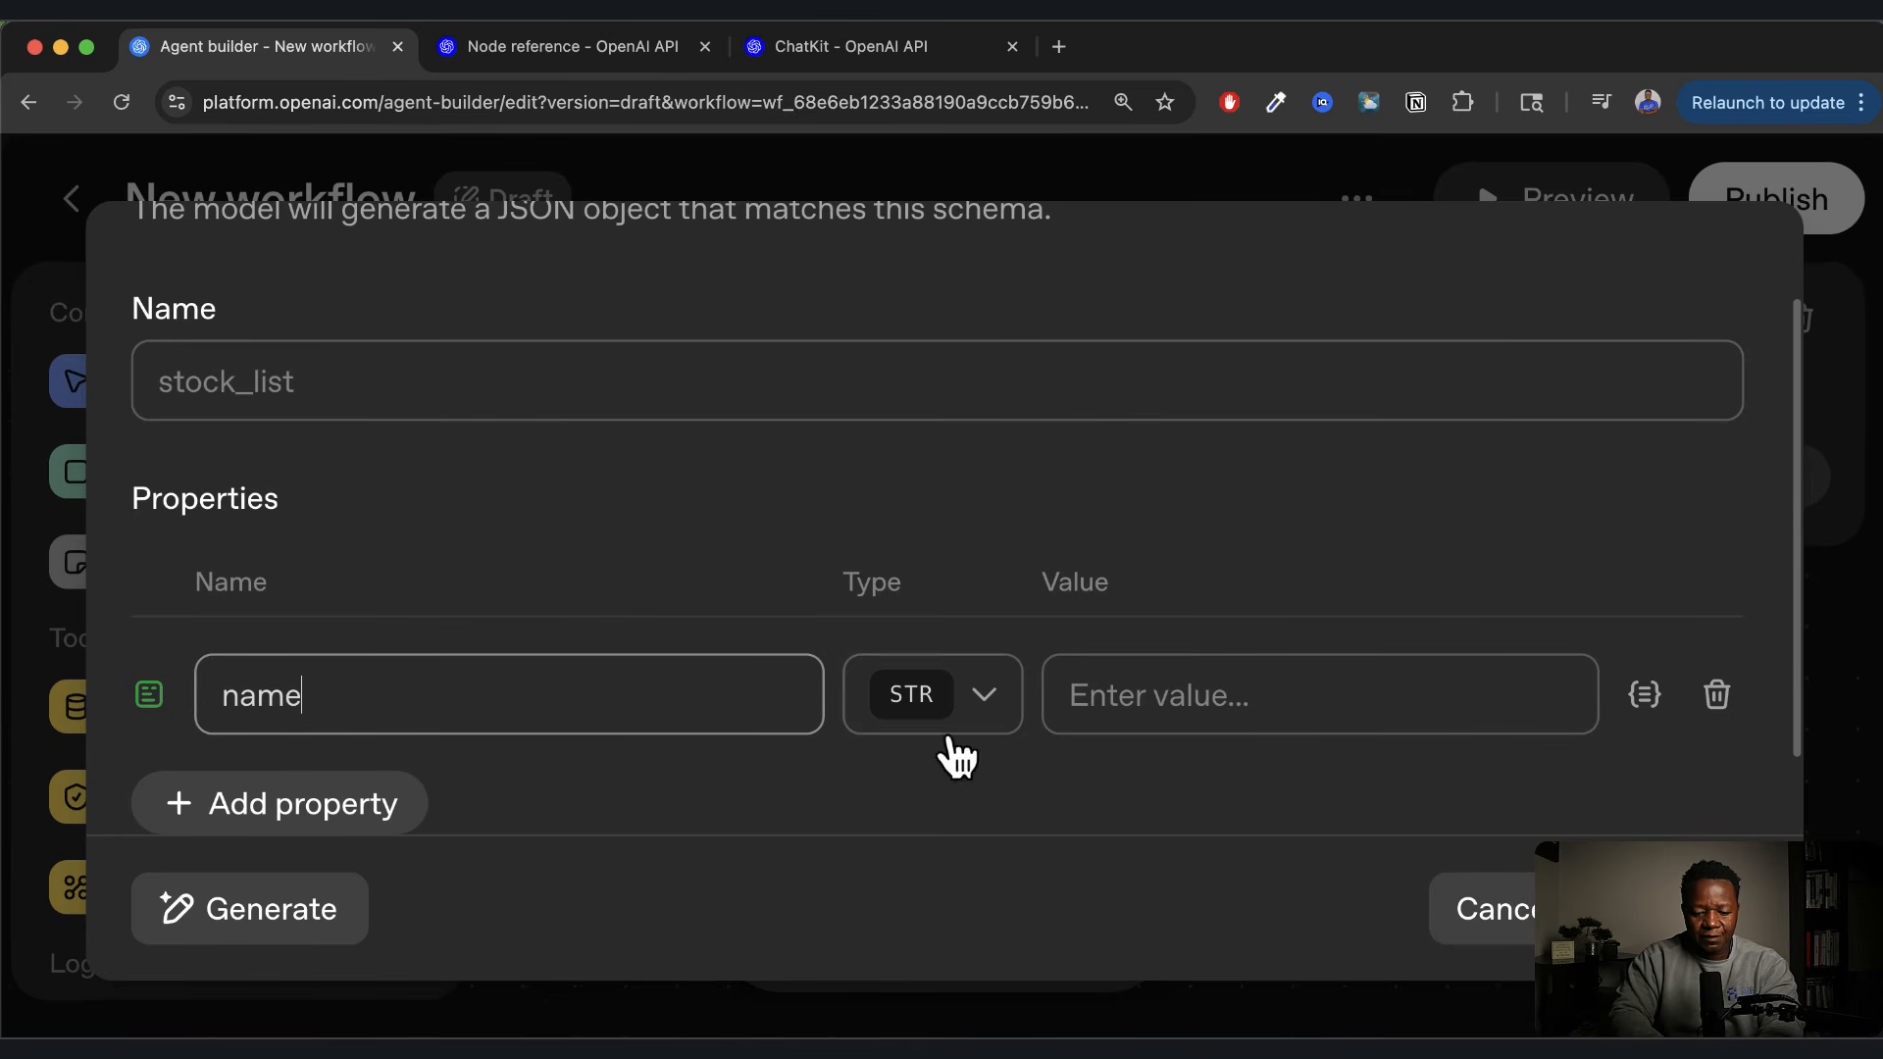
{"action": "left_click", "coordinate": [1117, 691]}
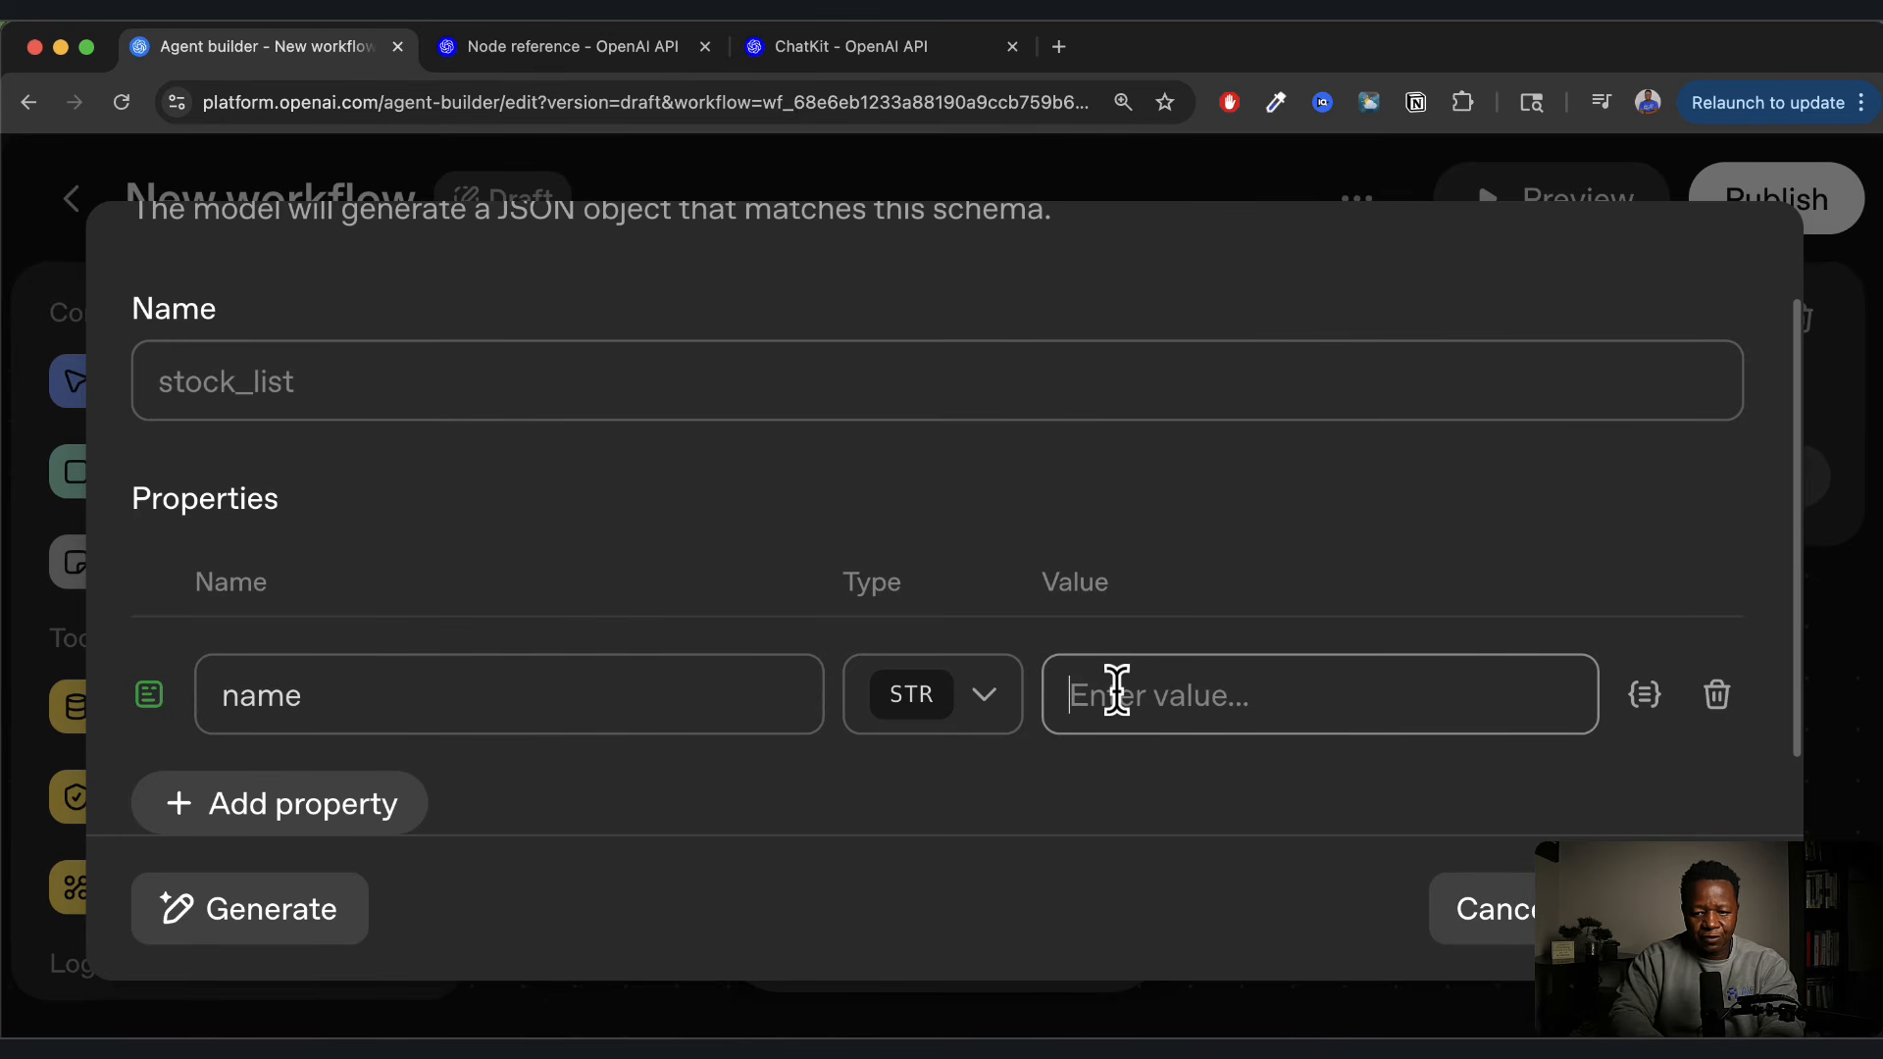
{"action": "type", "text": "james"}
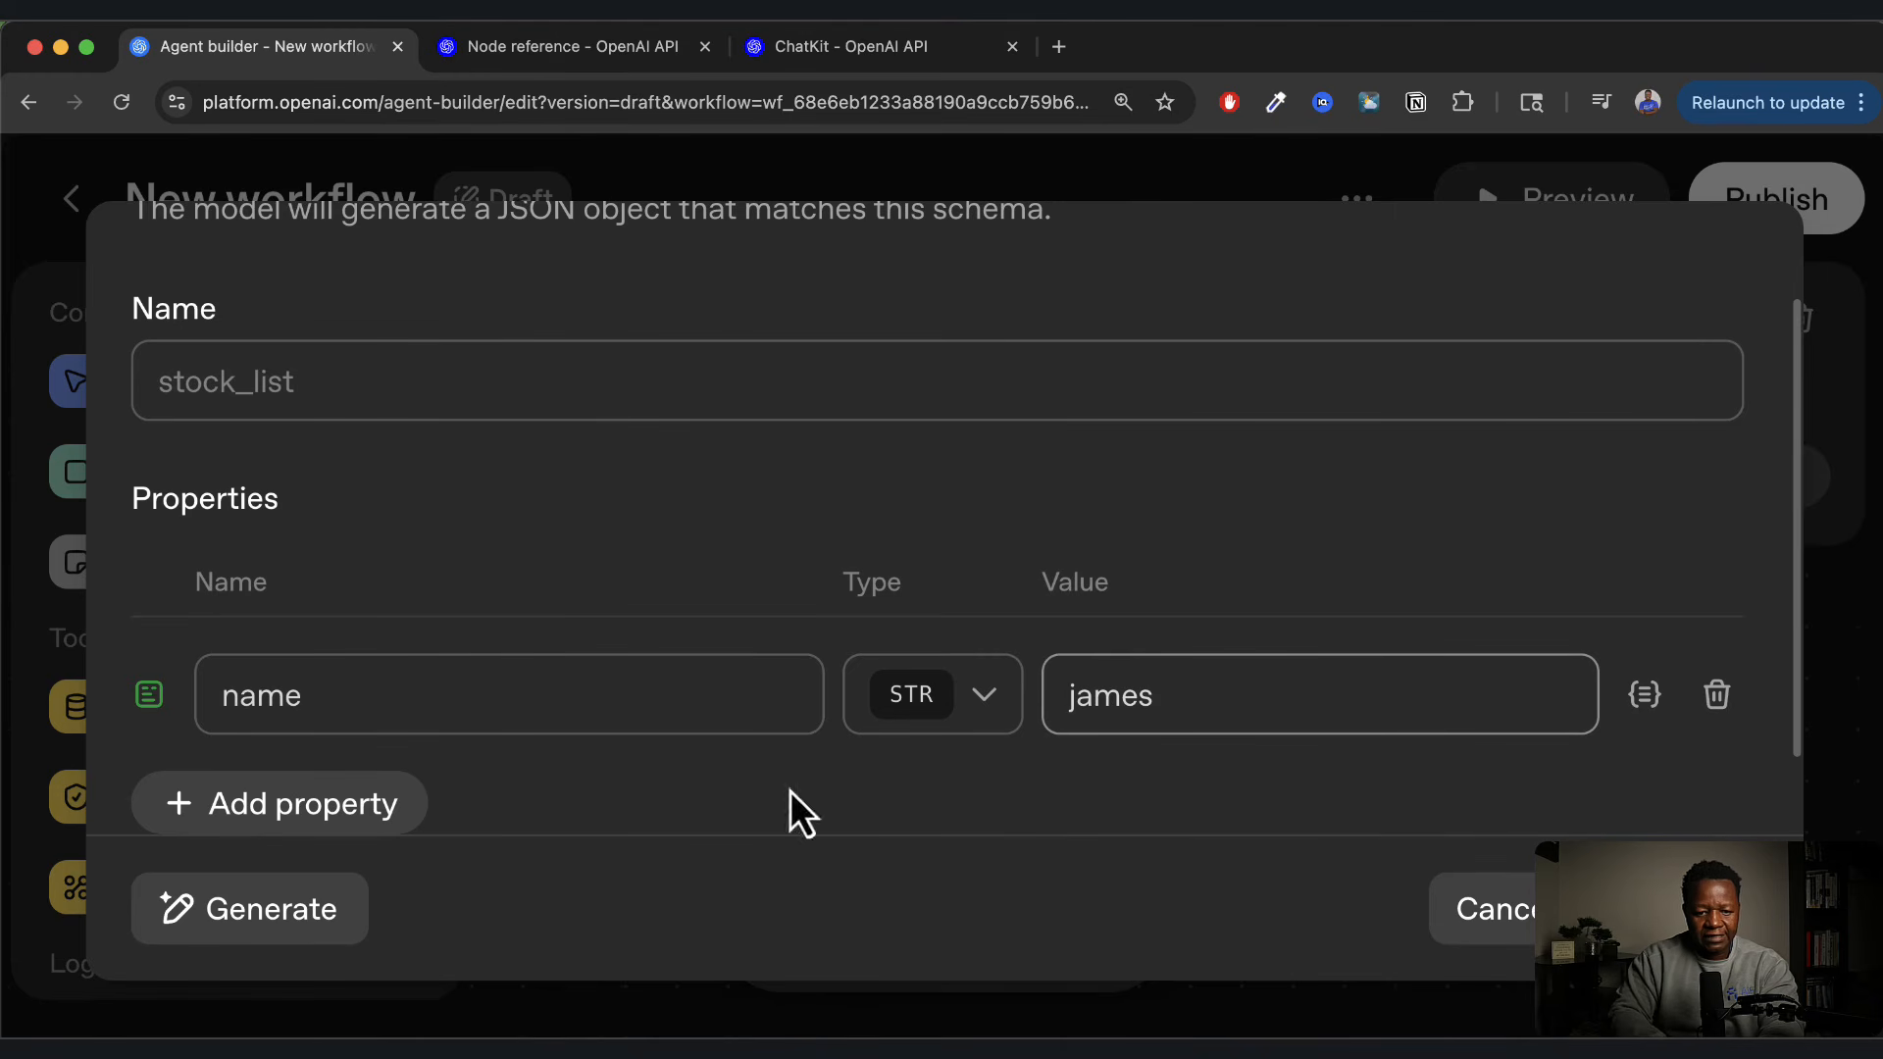
Add a NUM property "age" with the value 67 to the End node's output schema and close the schema dialog
{"action": "scroll", "coordinate": [451, 755], "scroll_direction": "down", "scroll_amount": 2}
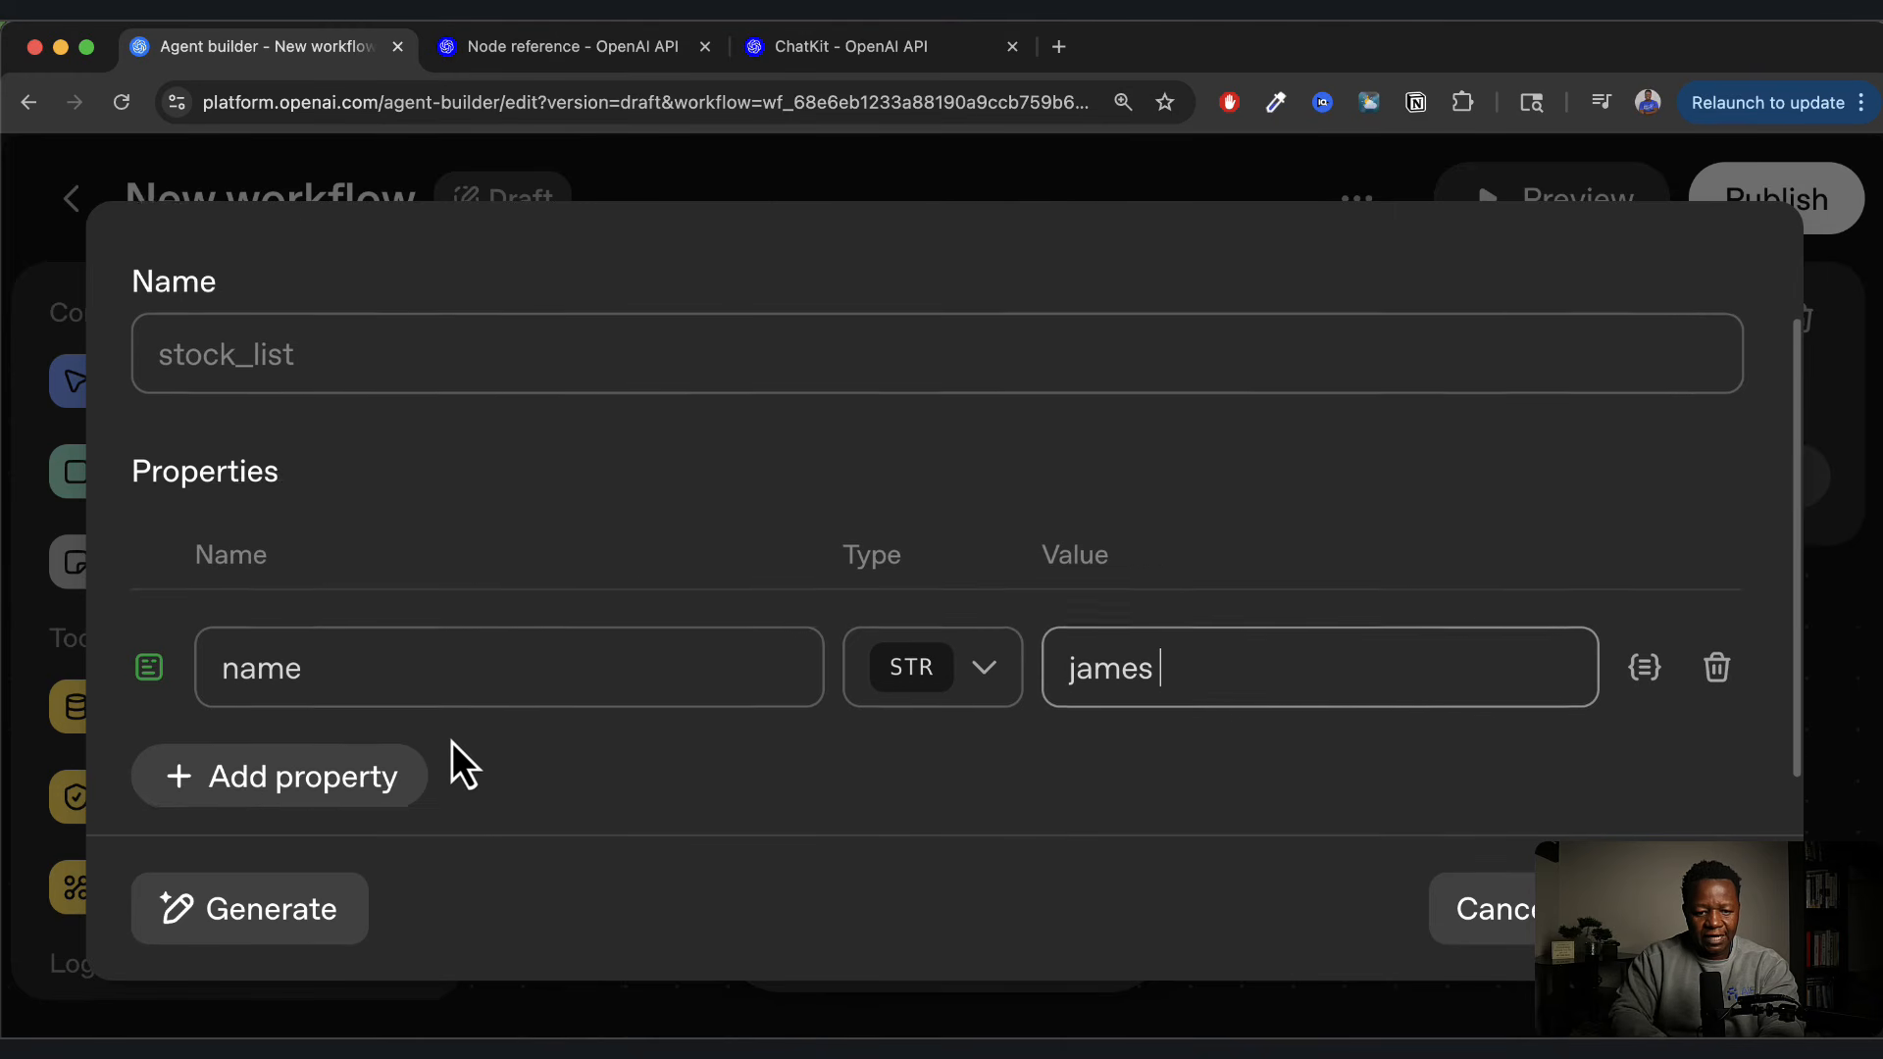
{"action": "left_click", "coordinate": [327, 726]}
{"action": "left_click", "coordinate": [357, 702]}
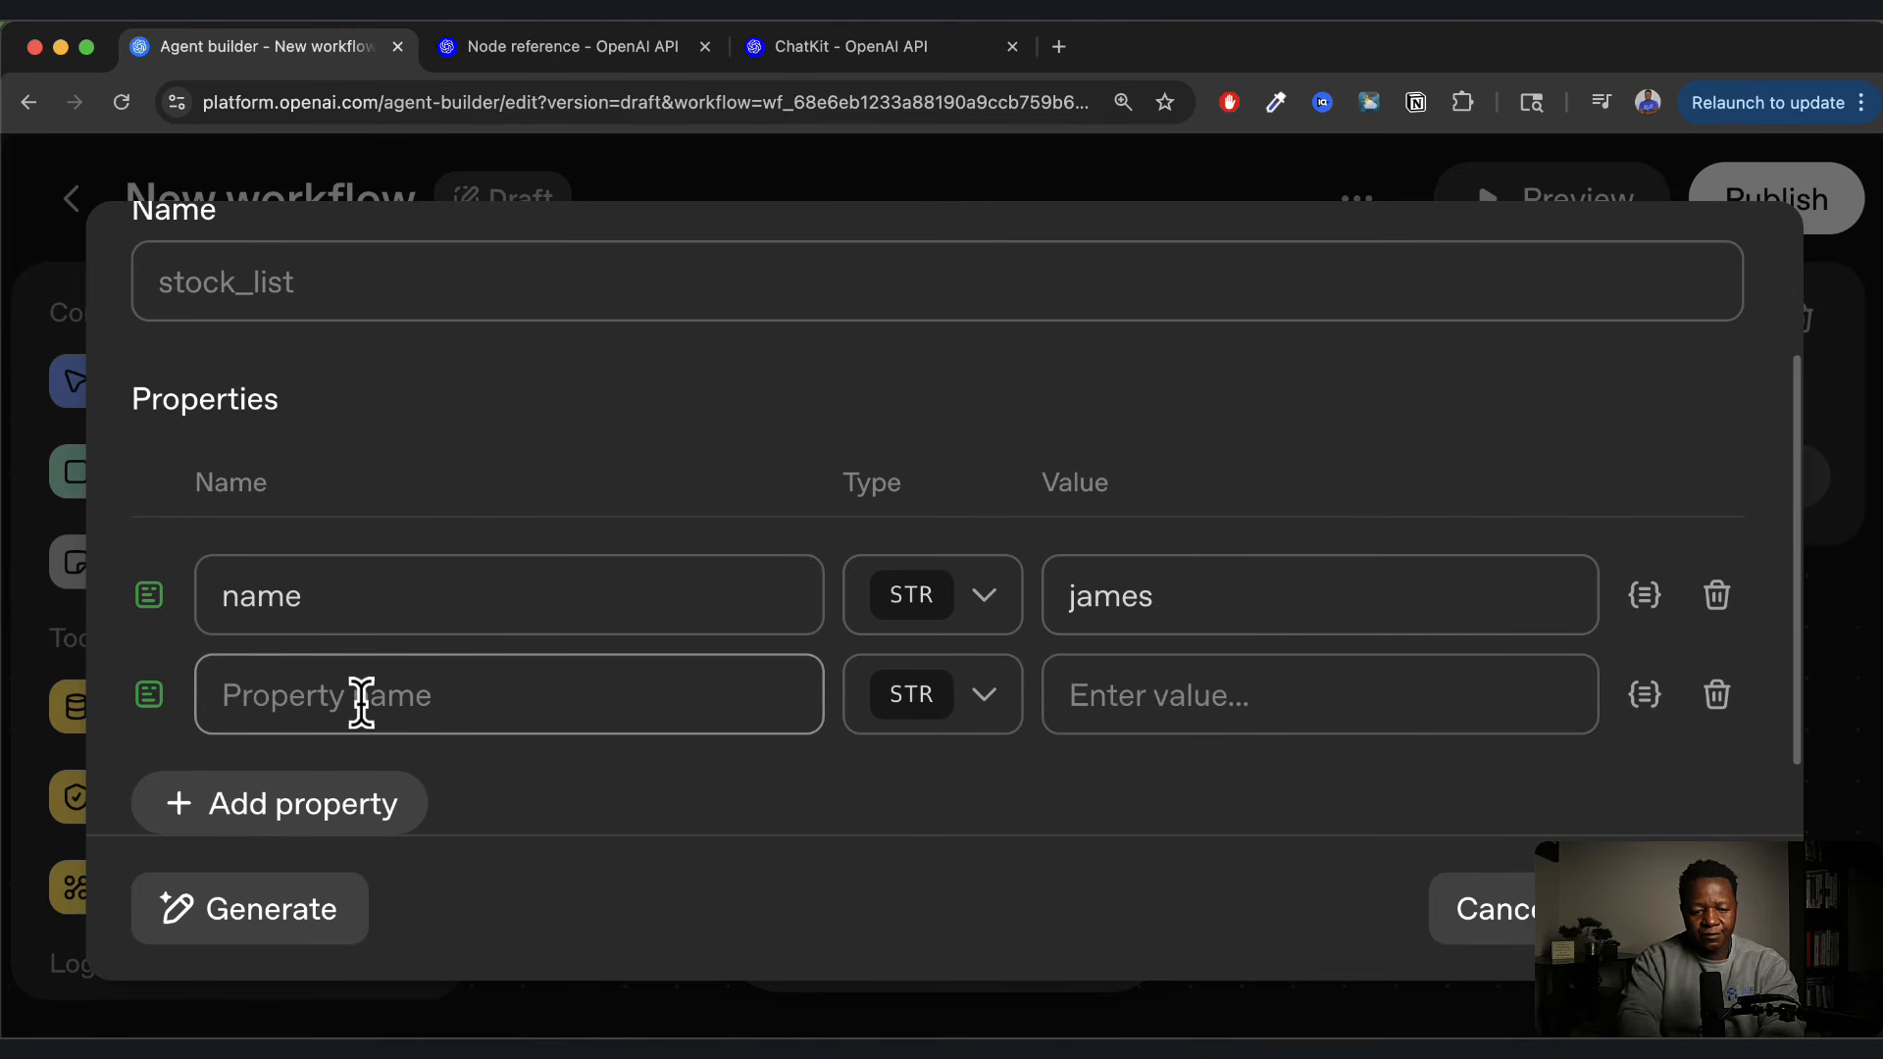
{"action": "type", "text": "age"}
{"action": "left_click", "coordinate": [985, 698]}
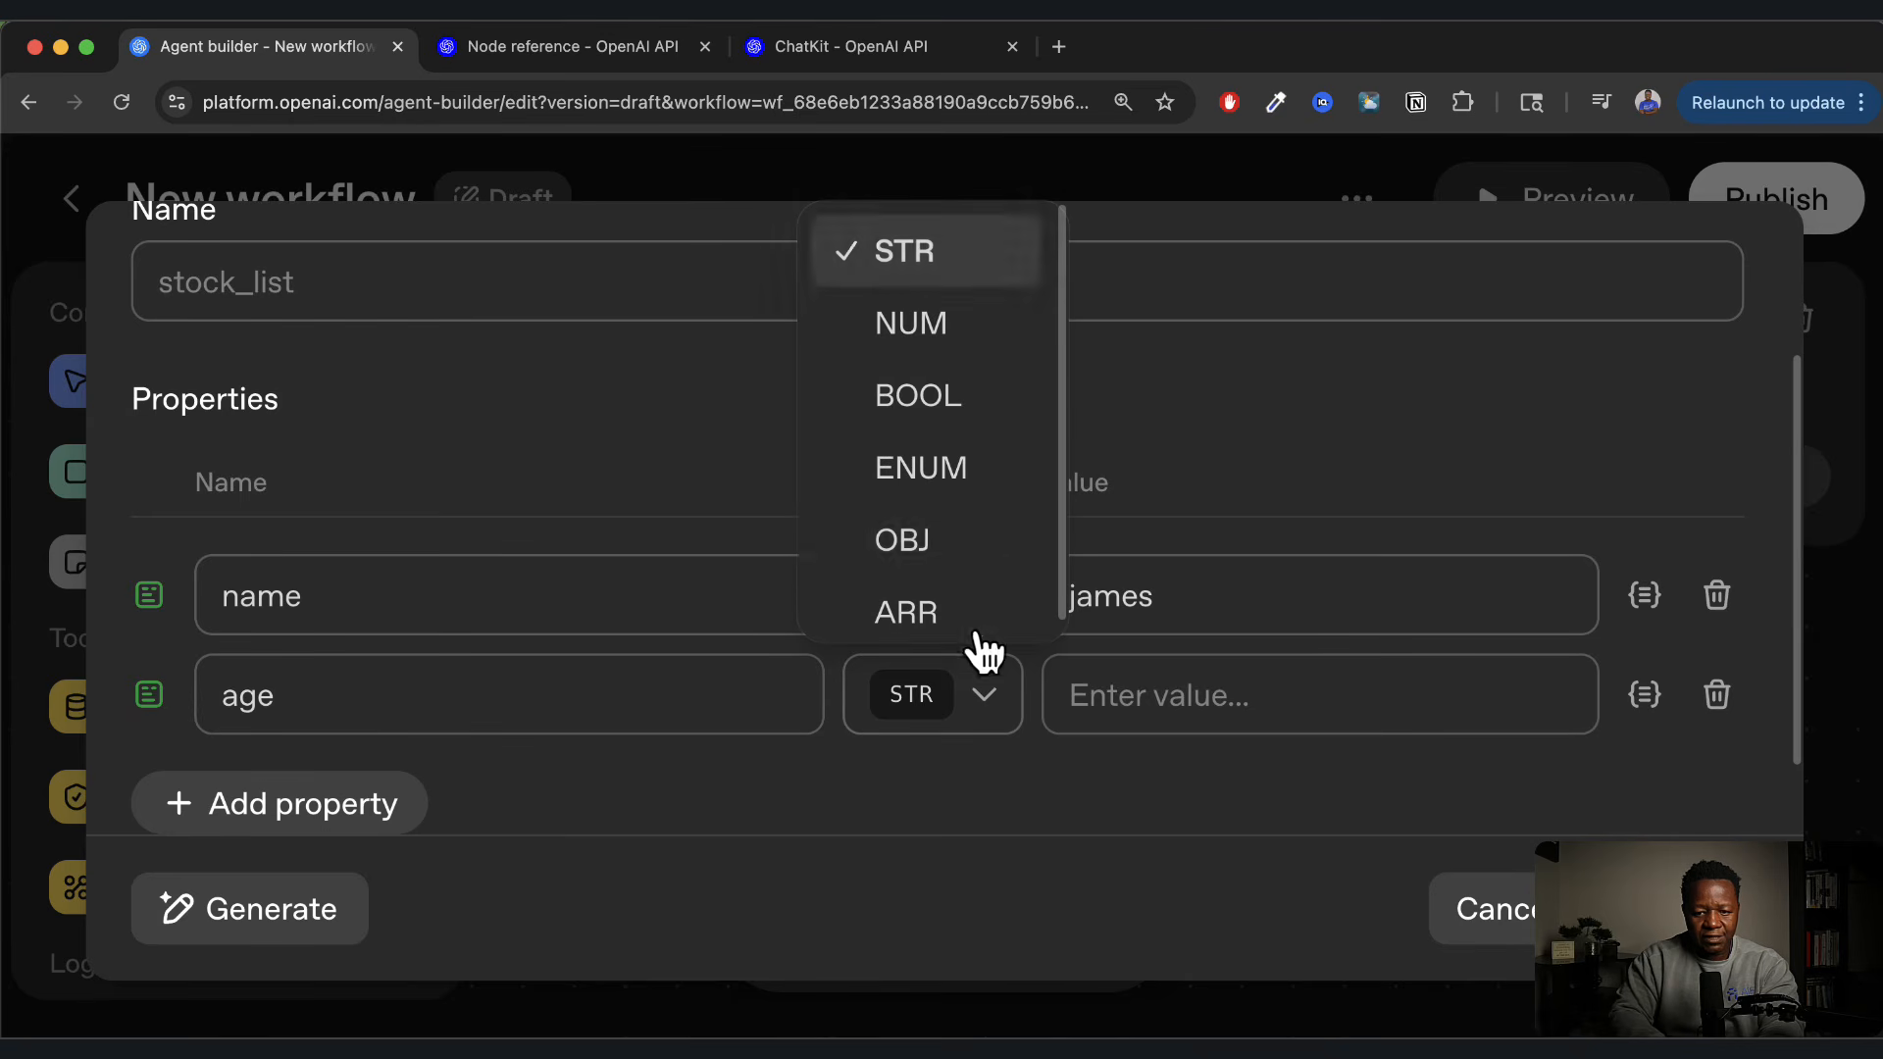
{"action": "scroll", "coordinate": [943, 578], "scroll_direction": "down", "scroll_amount": 1}
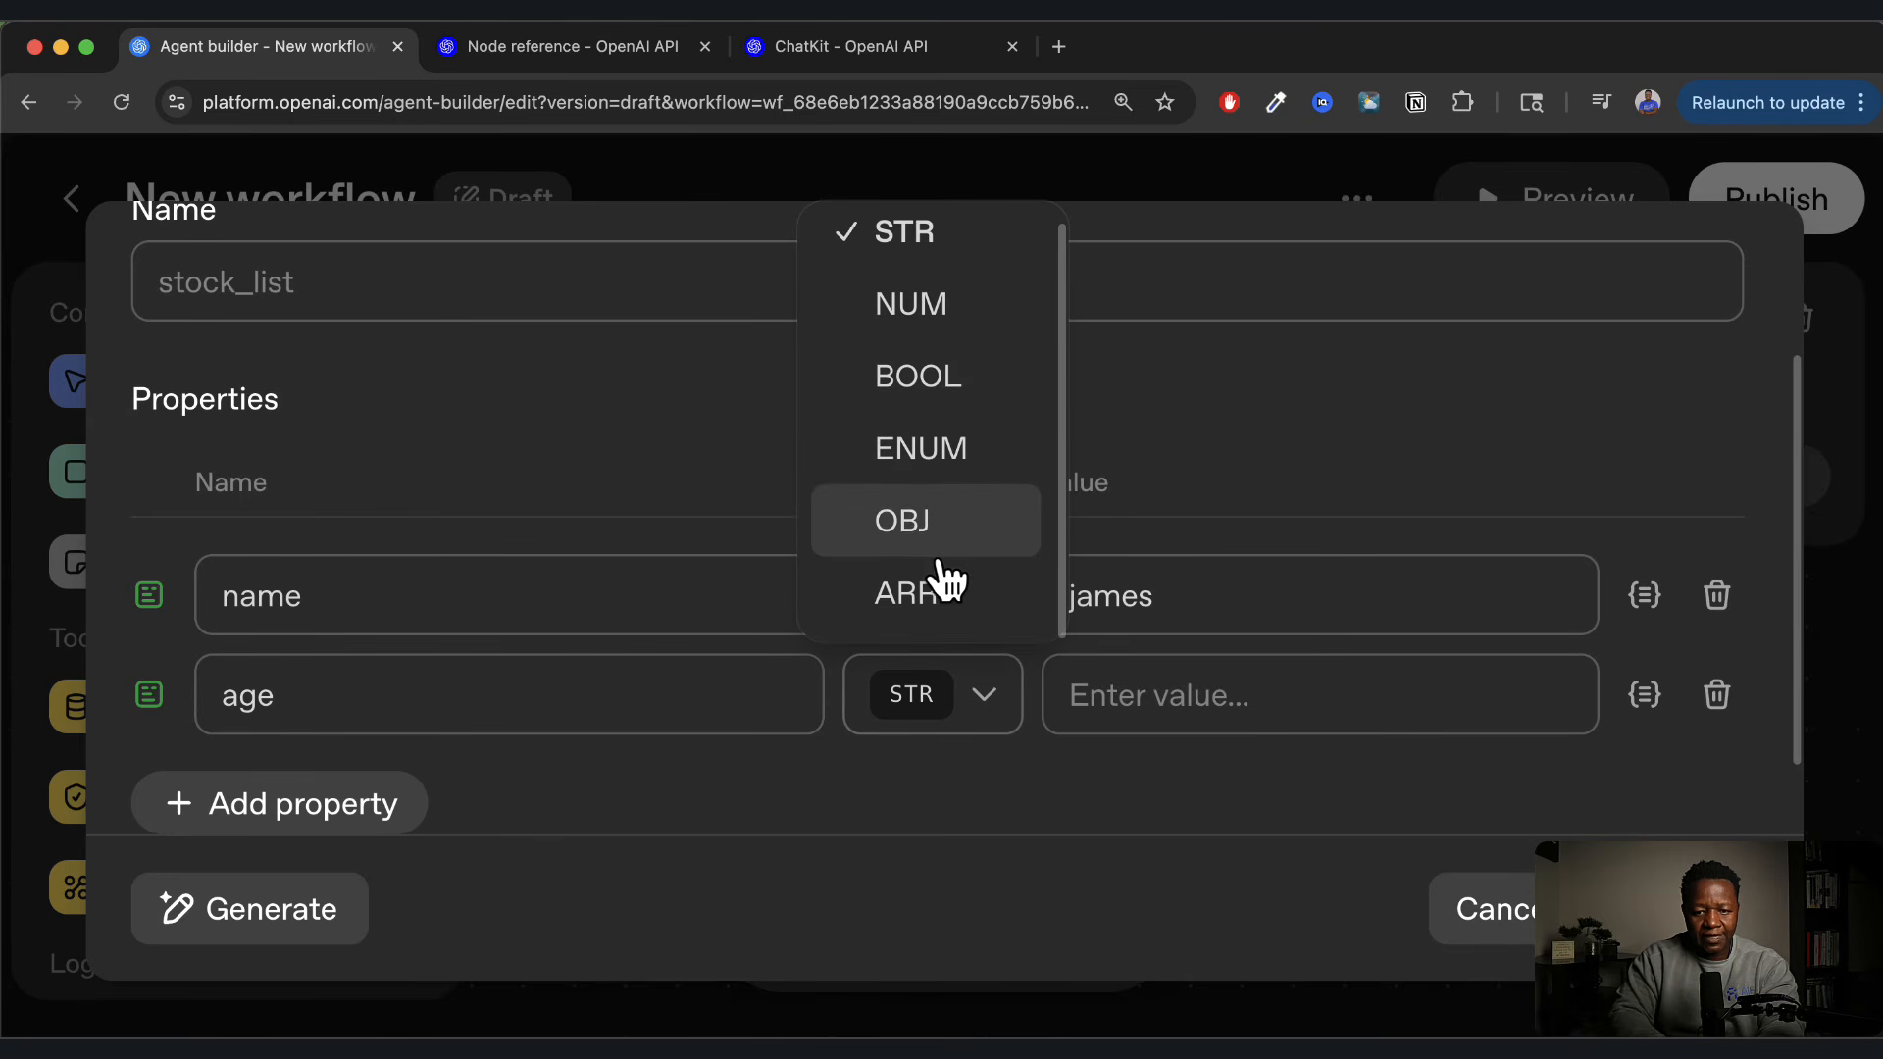
{"action": "left_click", "coordinate": [929, 306]}
{"action": "left_click", "coordinate": [1135, 698]}
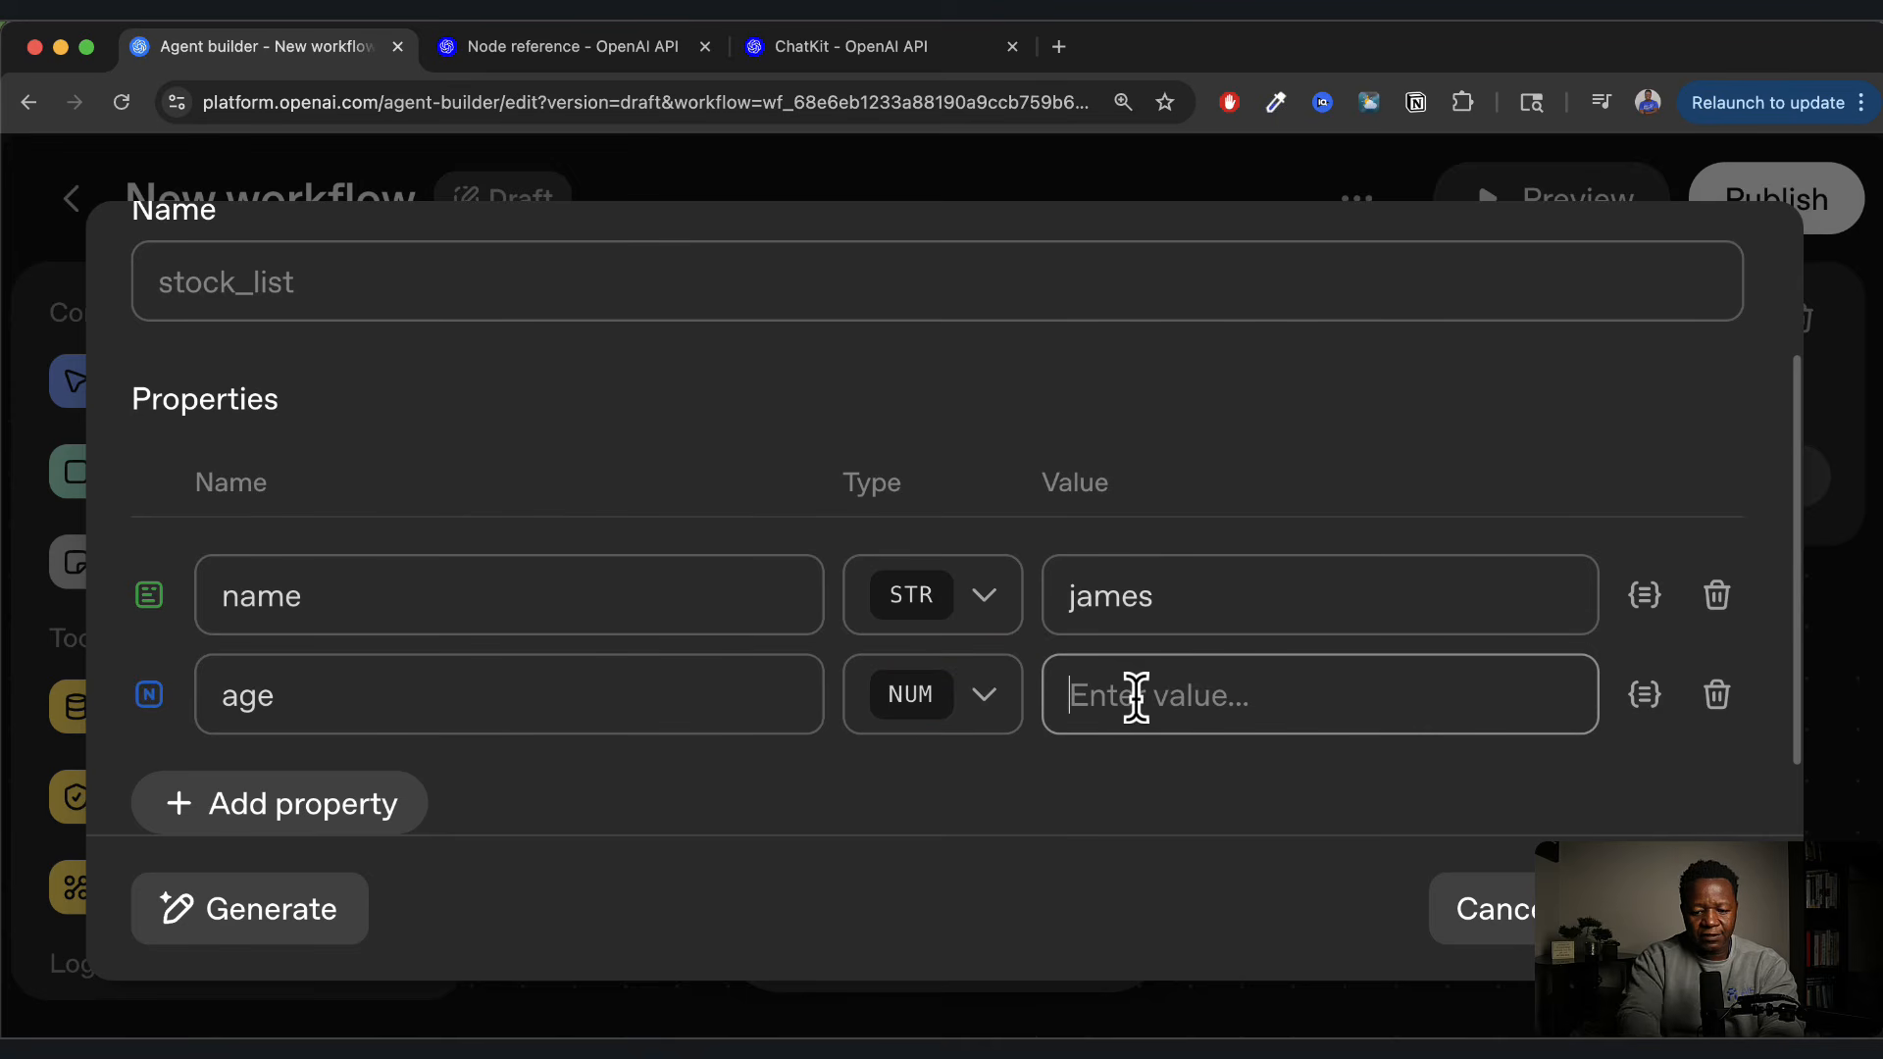
{"action": "type", "text": "67"}
{"action": "left_click", "coordinate": [1667, 909]}
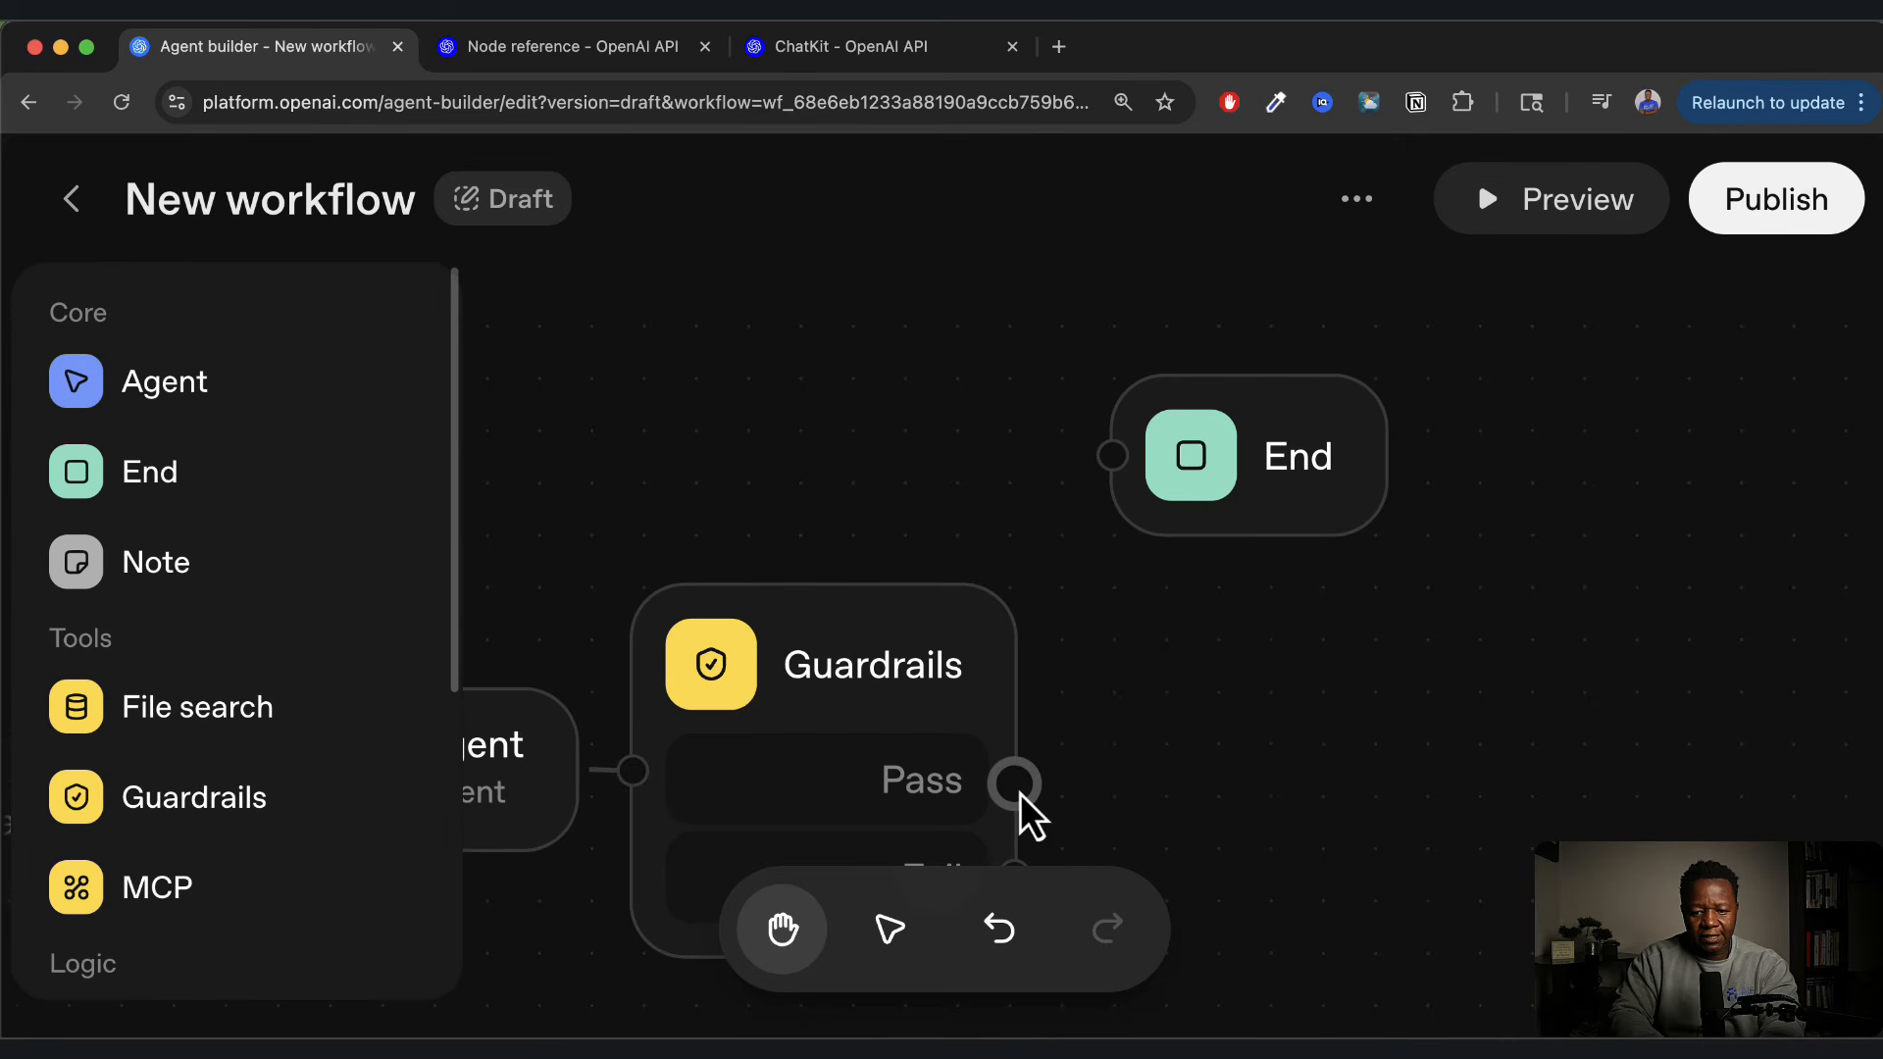
Connect the Guardrails node's Pass output to the End node, and move the End node farther from Guardrails
{"action": "left_click_drag", "start_coordinate": [1018, 790], "coordinate": [1110, 457]}
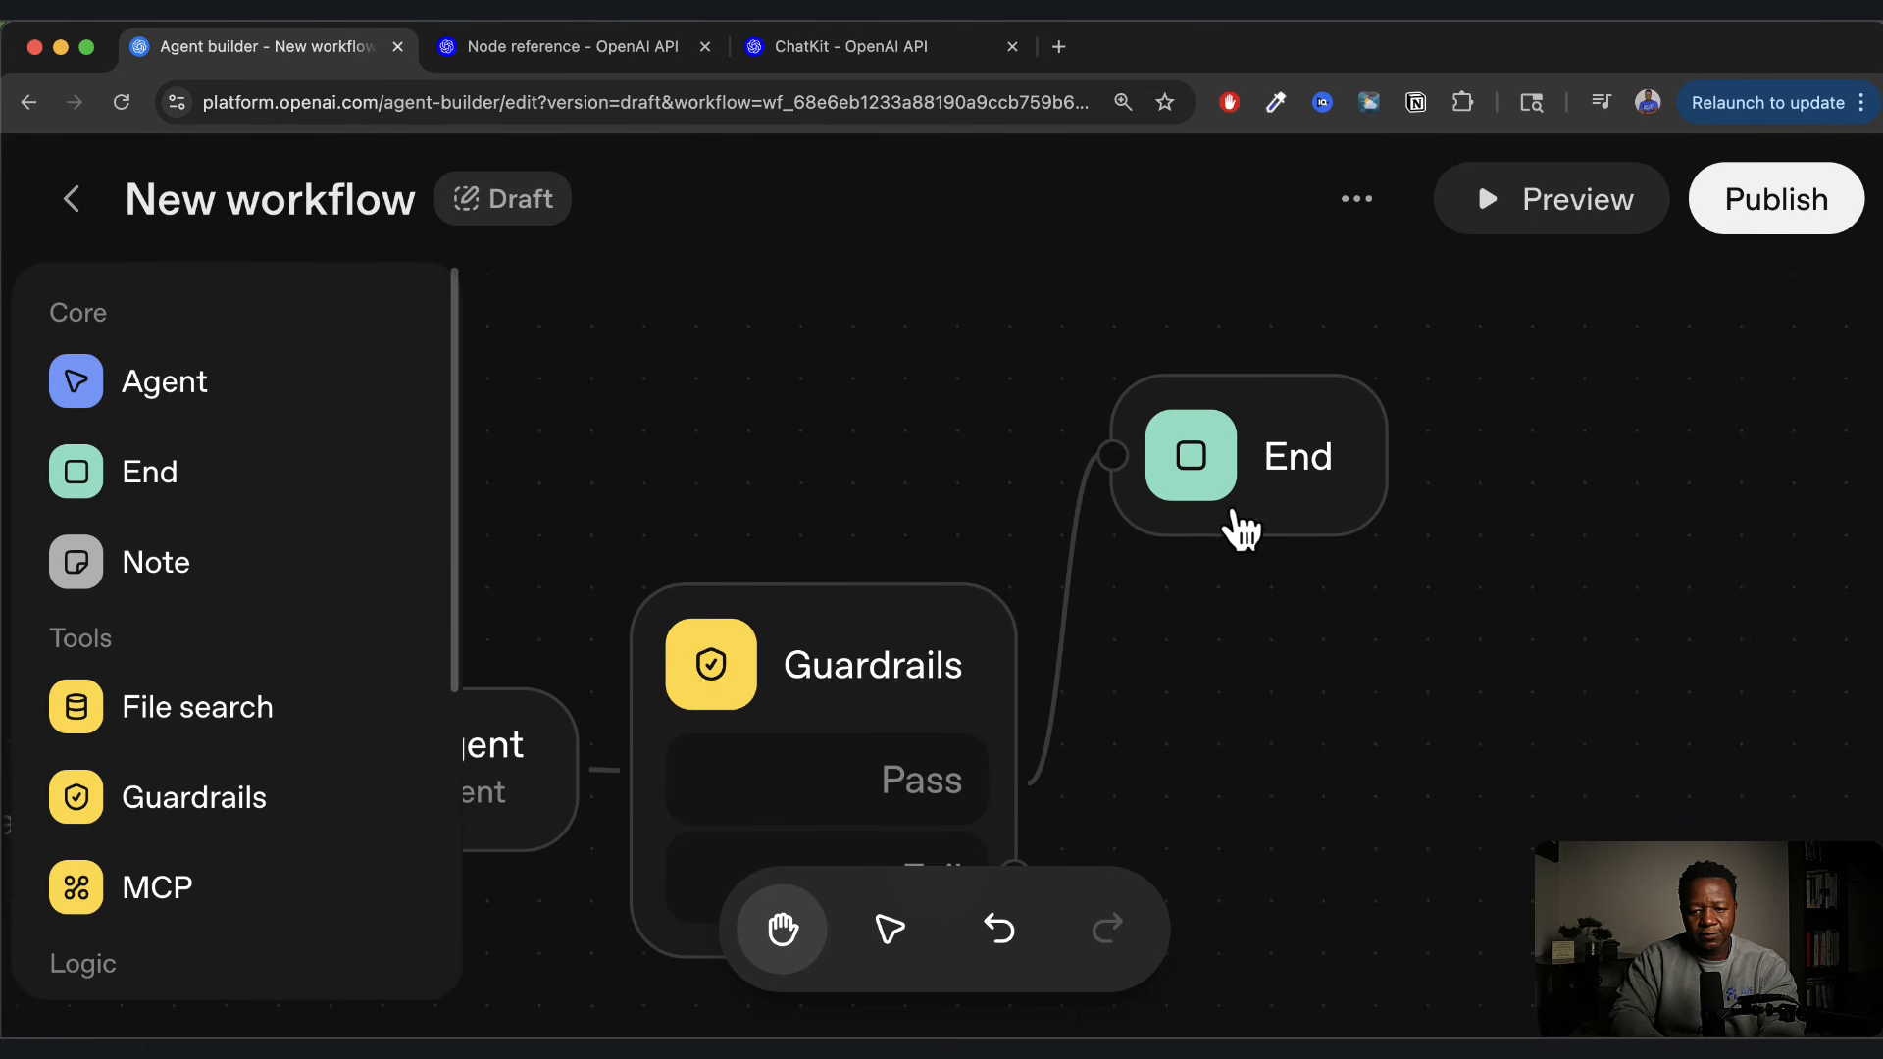
{"action": "left_click_drag", "start_coordinate": [1204, 473], "coordinate": [1399, 516]}
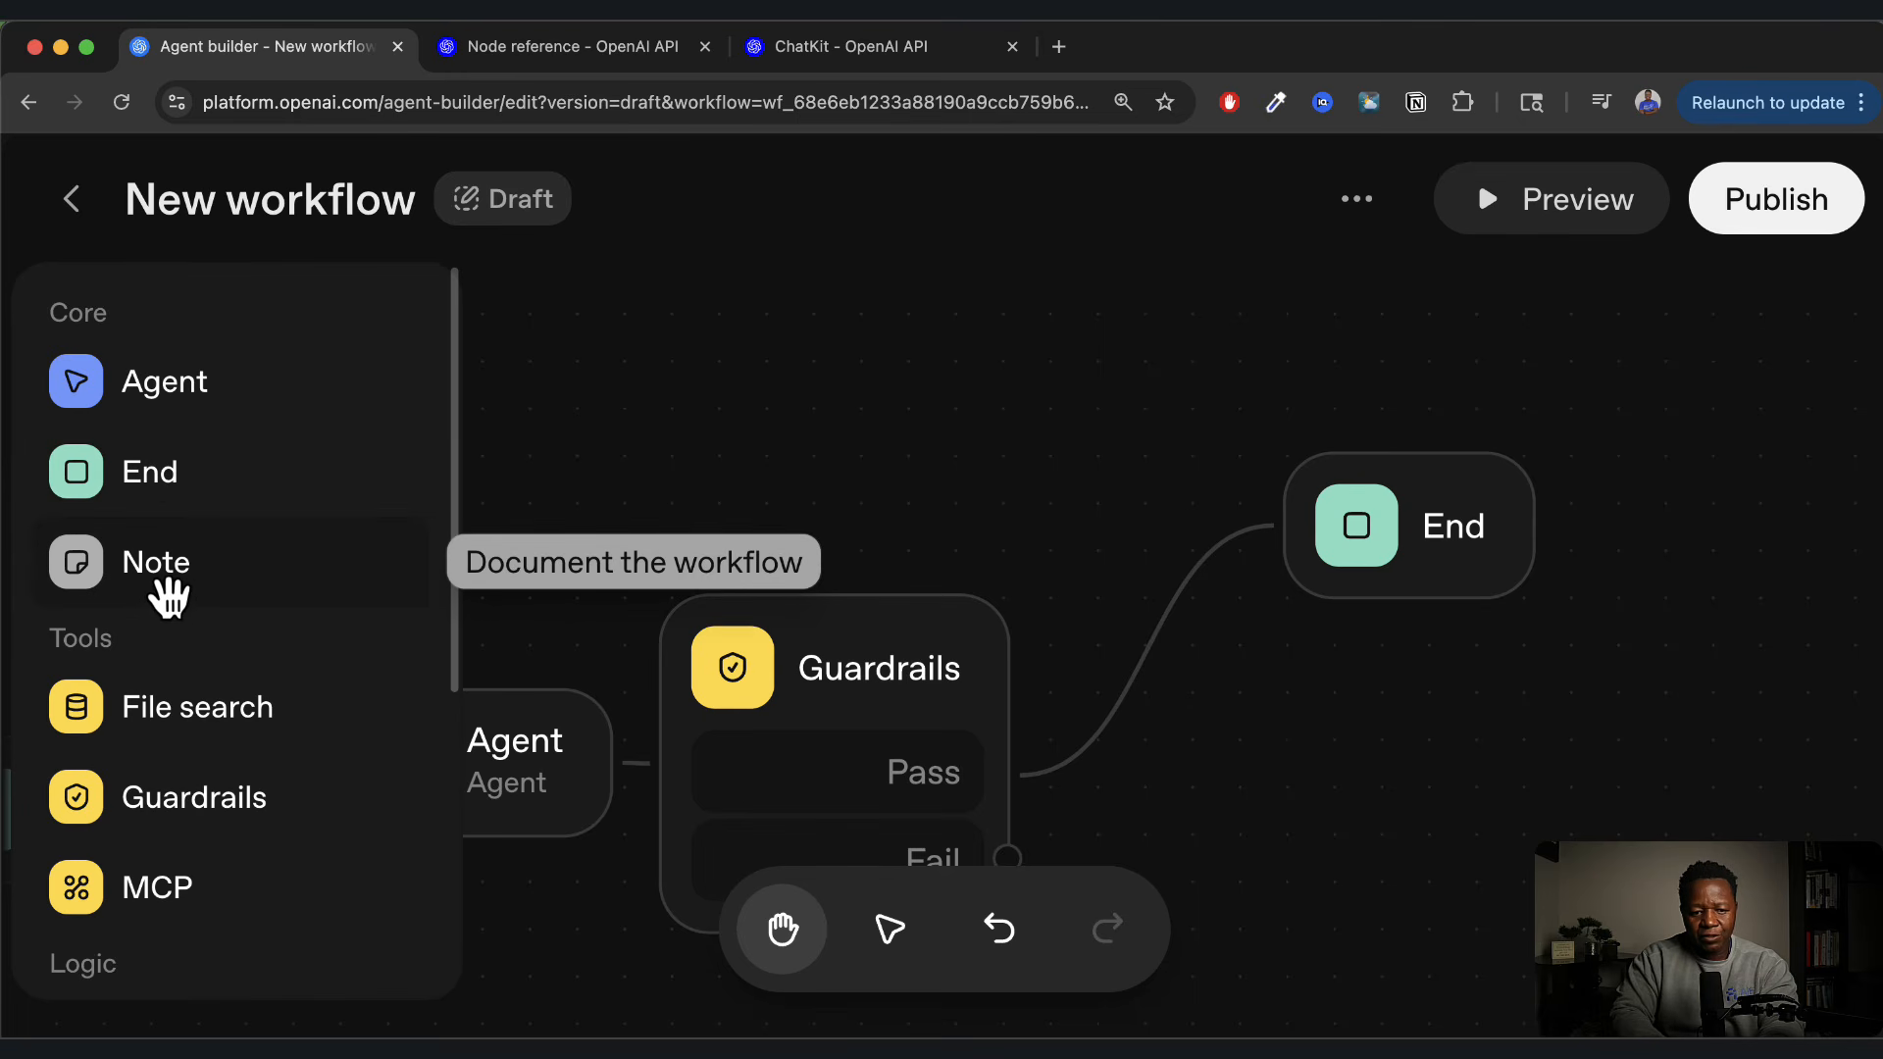
Add a sticky note above the End node reading "This is the End node where I can setup the output"
{"action": "left_click", "coordinate": [160, 596]}
{"action": "left_click", "coordinate": [1155, 673]}
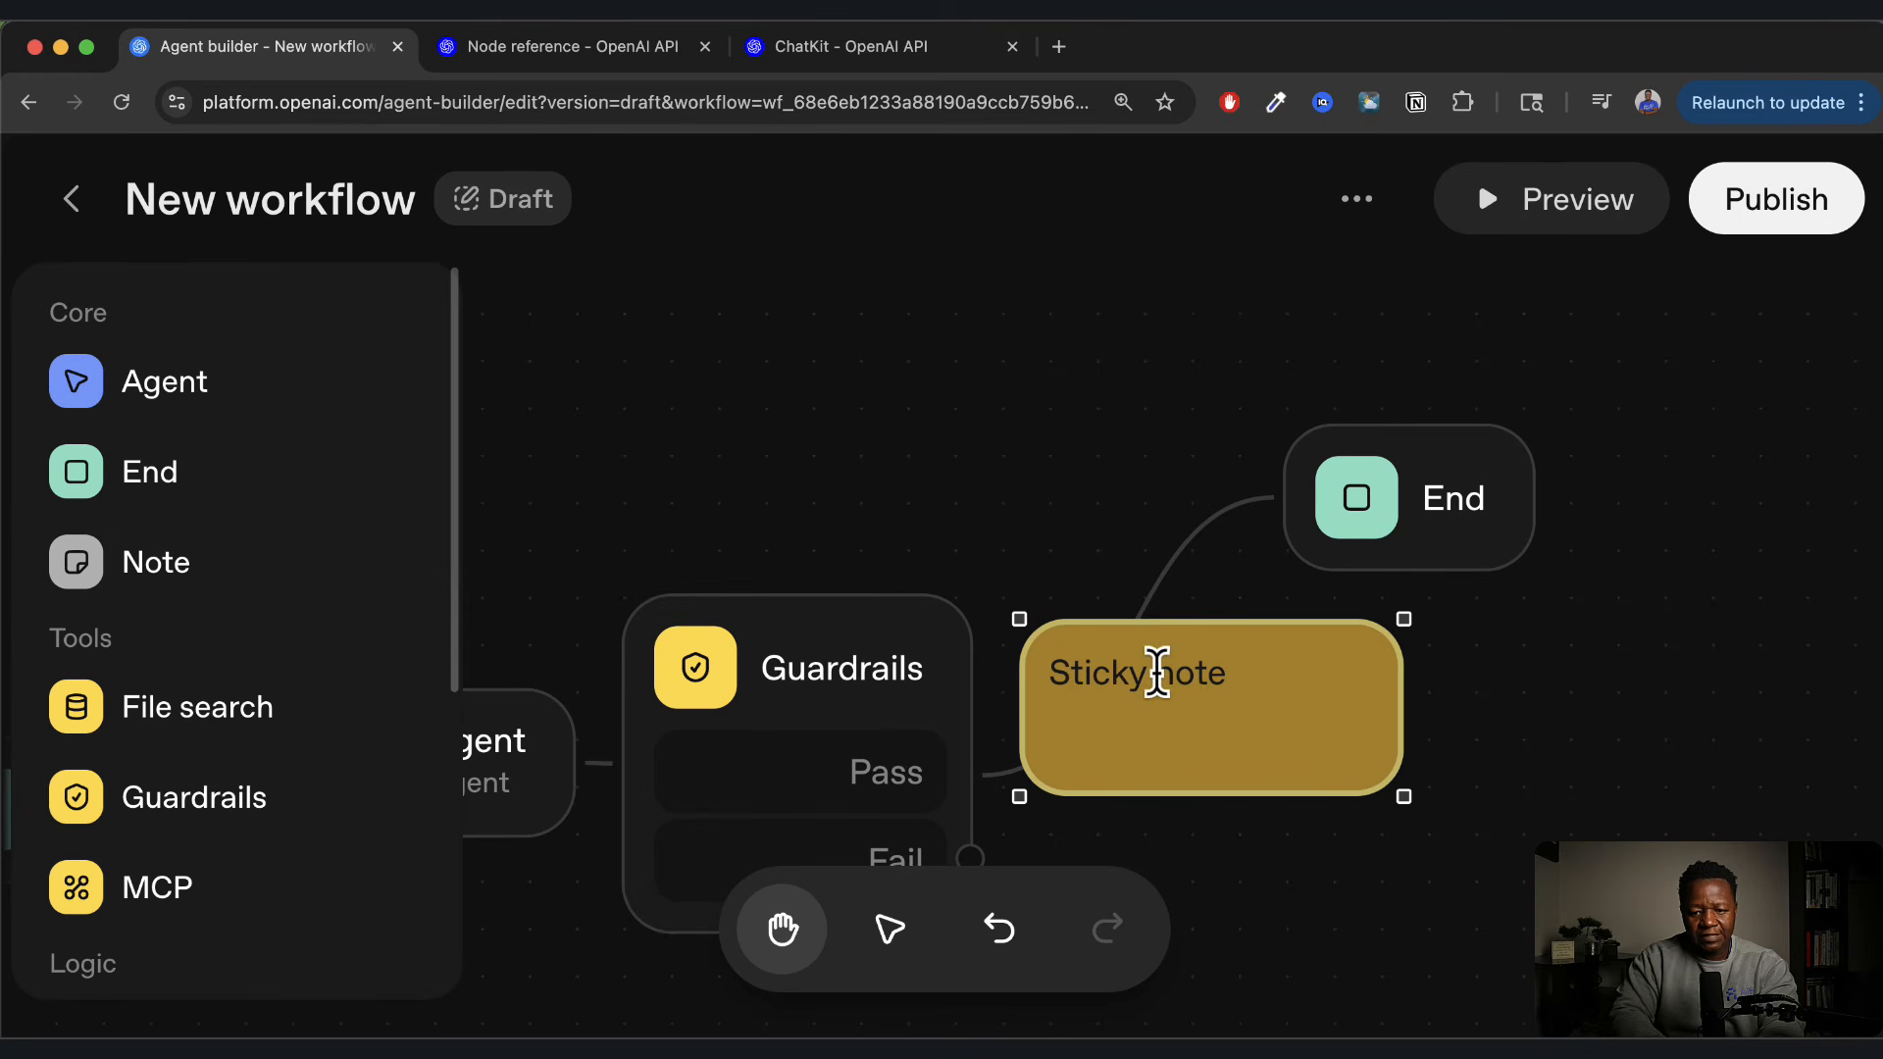
{"action": "left_click_drag", "start_coordinate": [1195, 642], "coordinate": [1410, 583]}
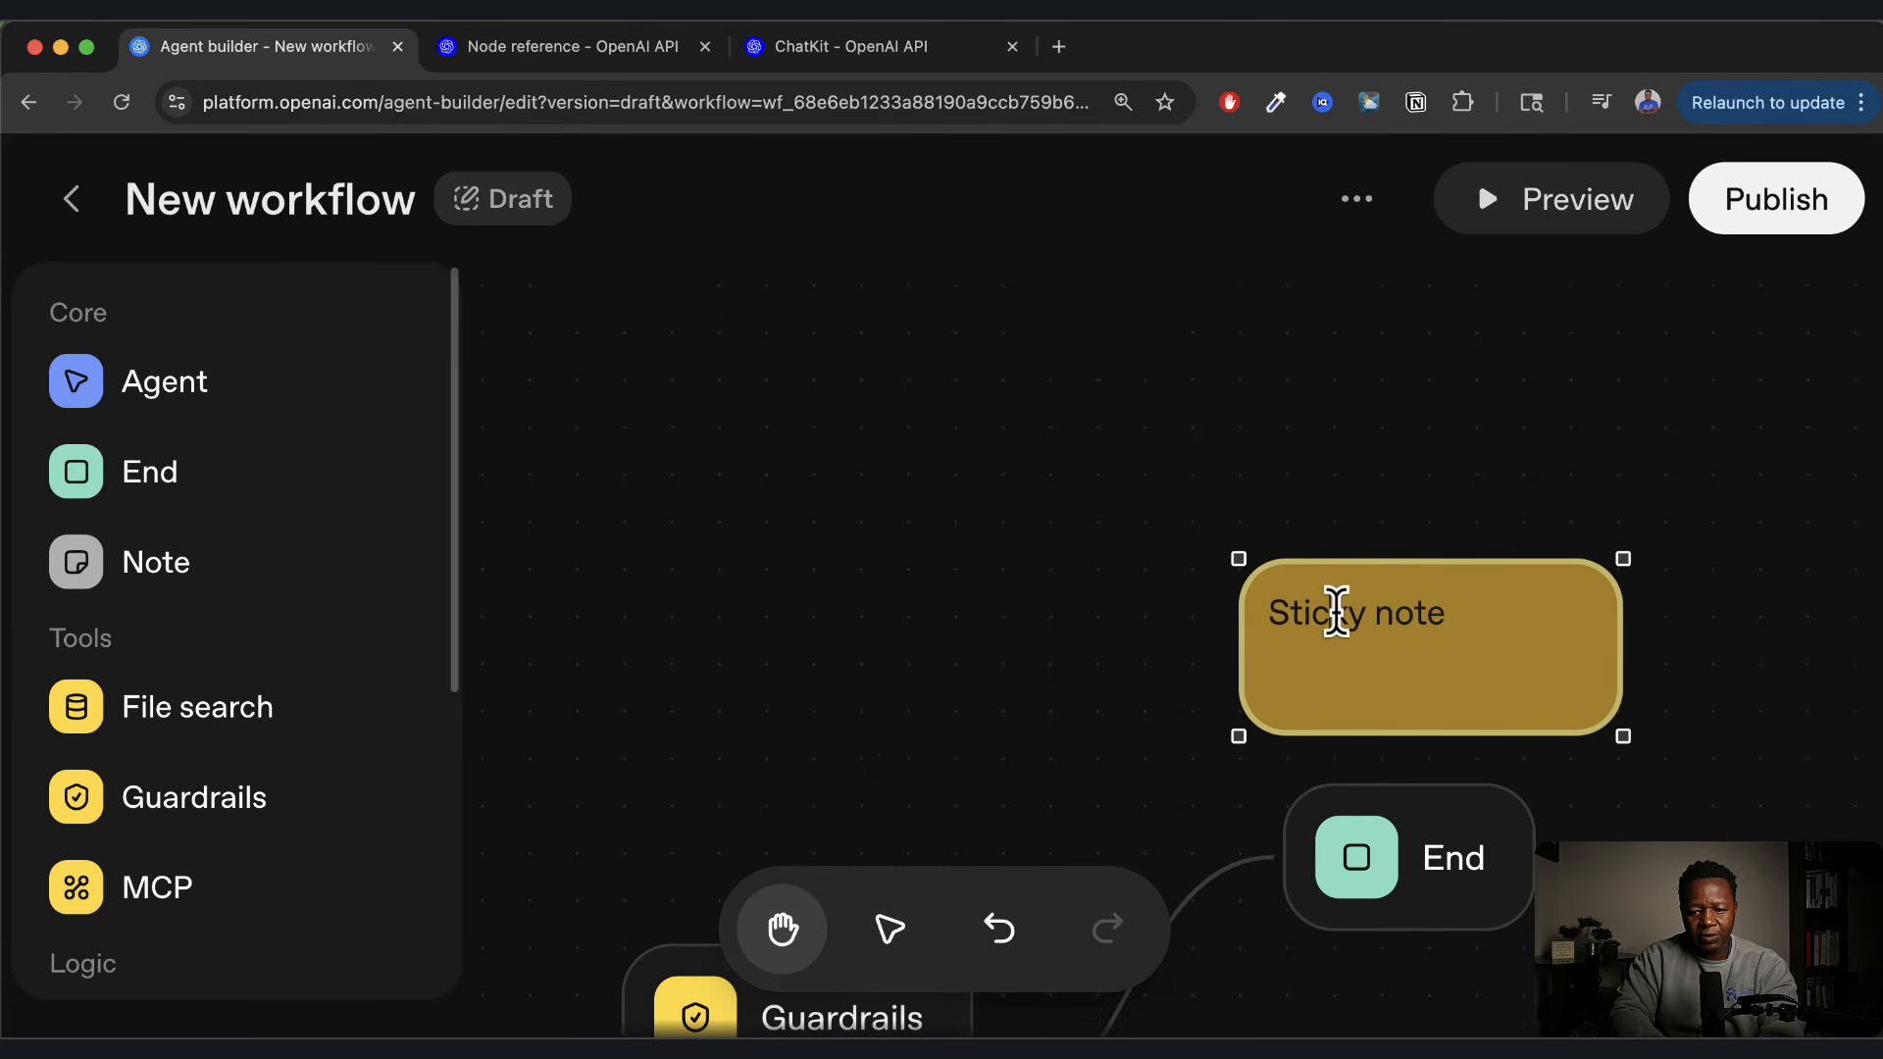
{"action": "triple_click", "coordinate": [1336, 613]}
{"action": "type", "text": "T"}
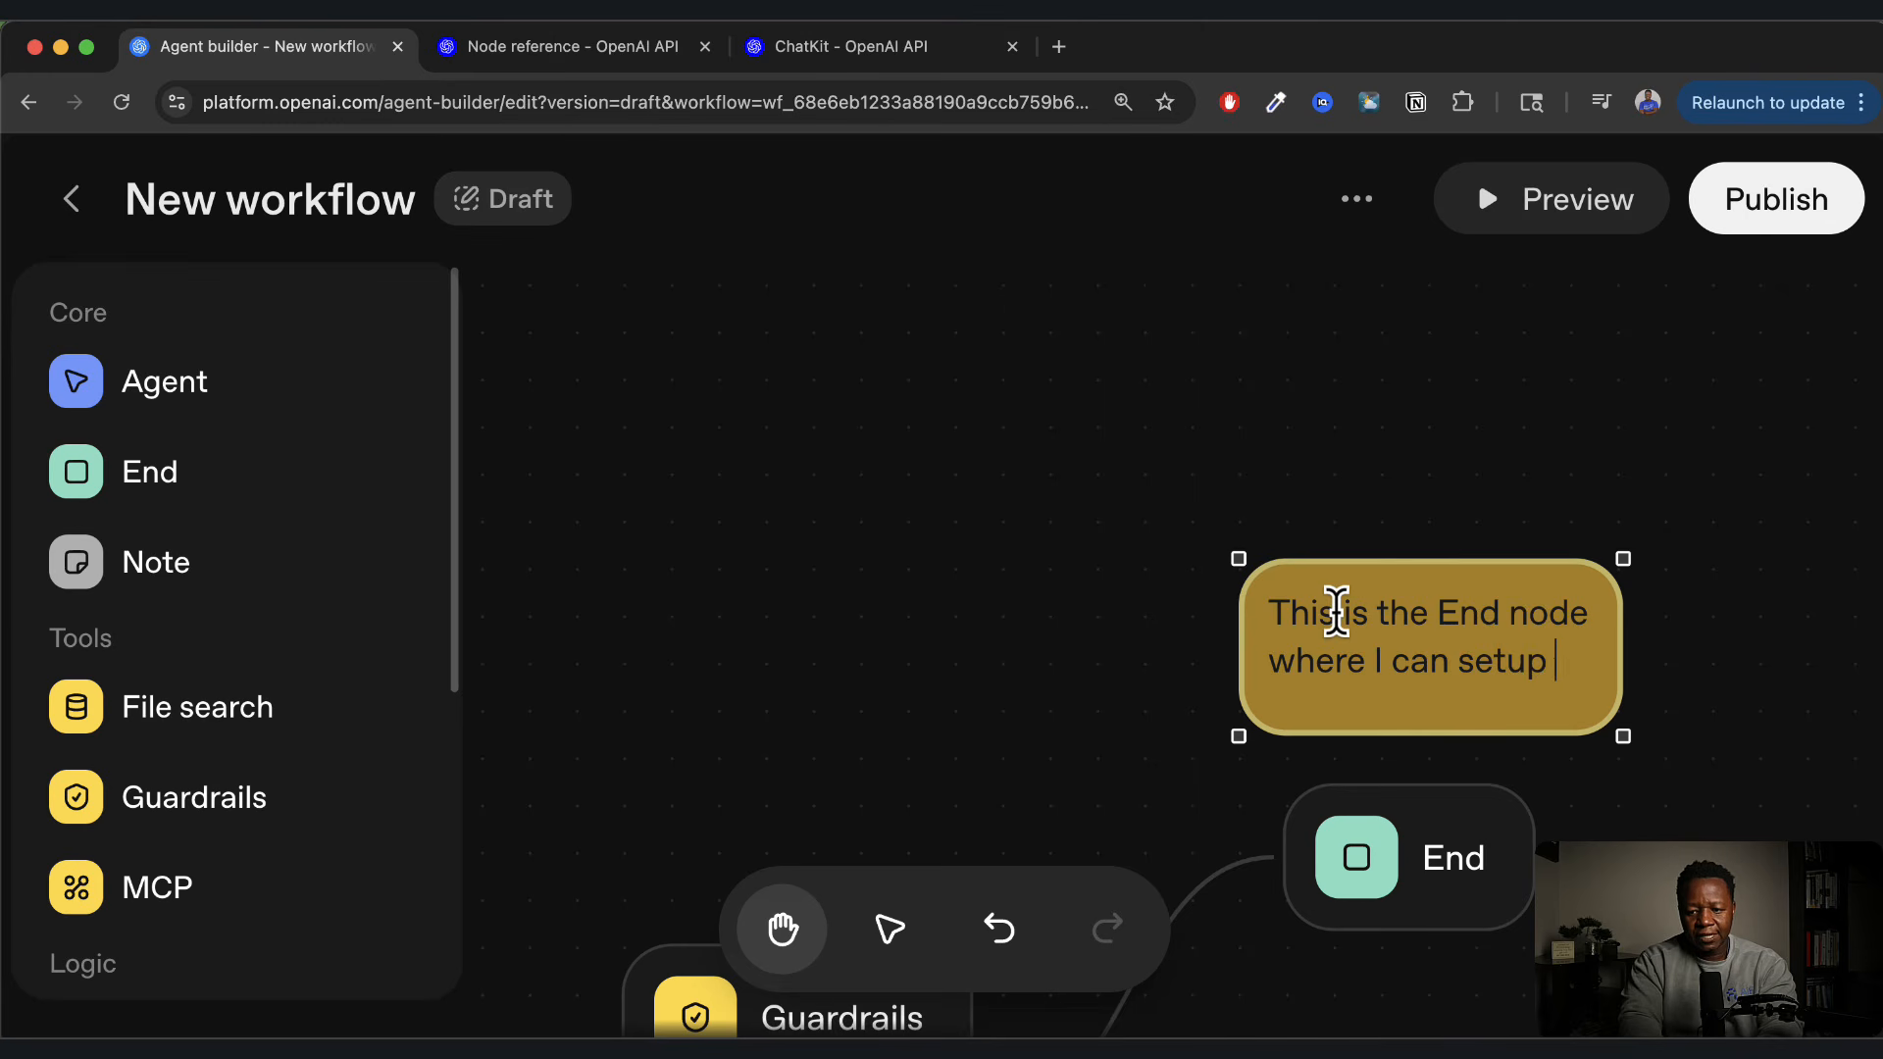
{"action": "type", "text": "e output"}
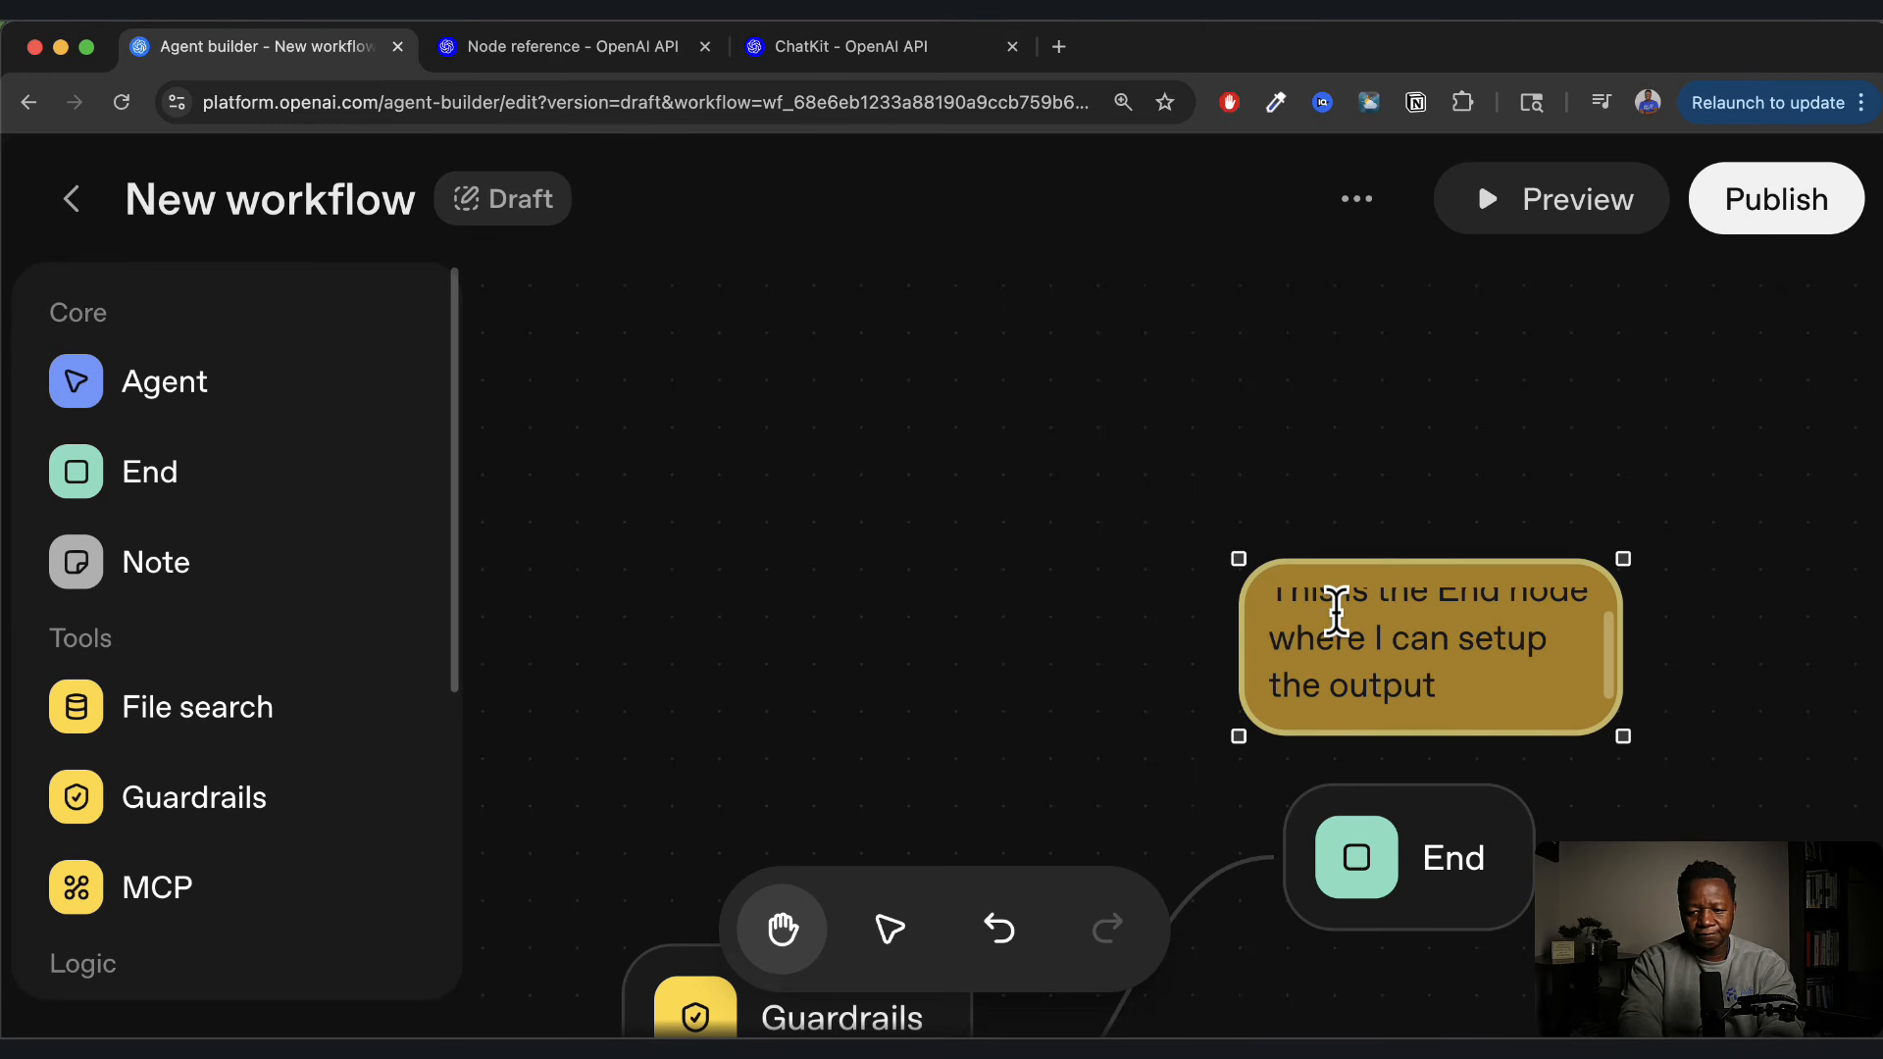
{"action": "left_click", "coordinate": [1652, 834]}
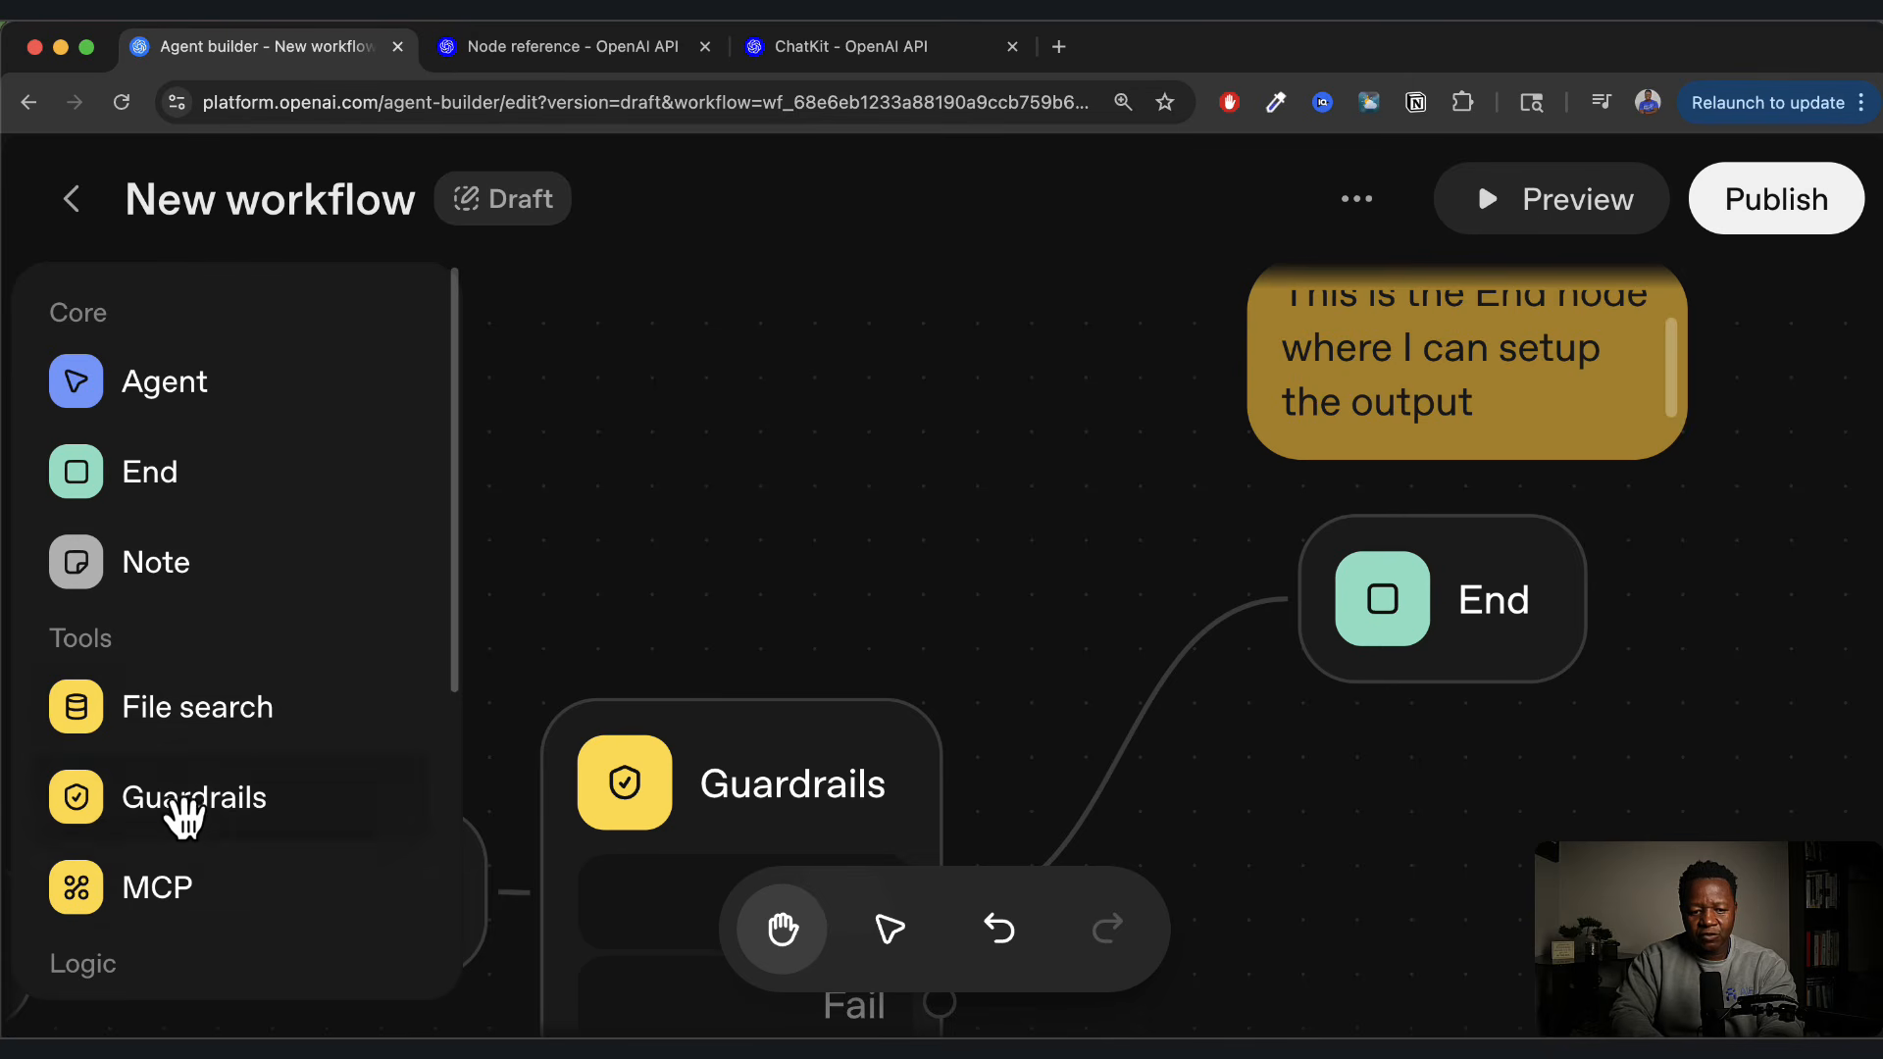
Add a File search node to the canvas below the Guardrails node and start on its vector store setting
{"action": "scroll", "coordinate": [186, 811], "scroll_direction": "down", "scroll_amount": 2}
{"action": "scroll", "coordinate": [173, 802], "scroll_direction": "up", "scroll_amount": 1}
{"action": "scroll", "coordinate": [173, 803], "scroll_direction": "up", "scroll_amount": 1}
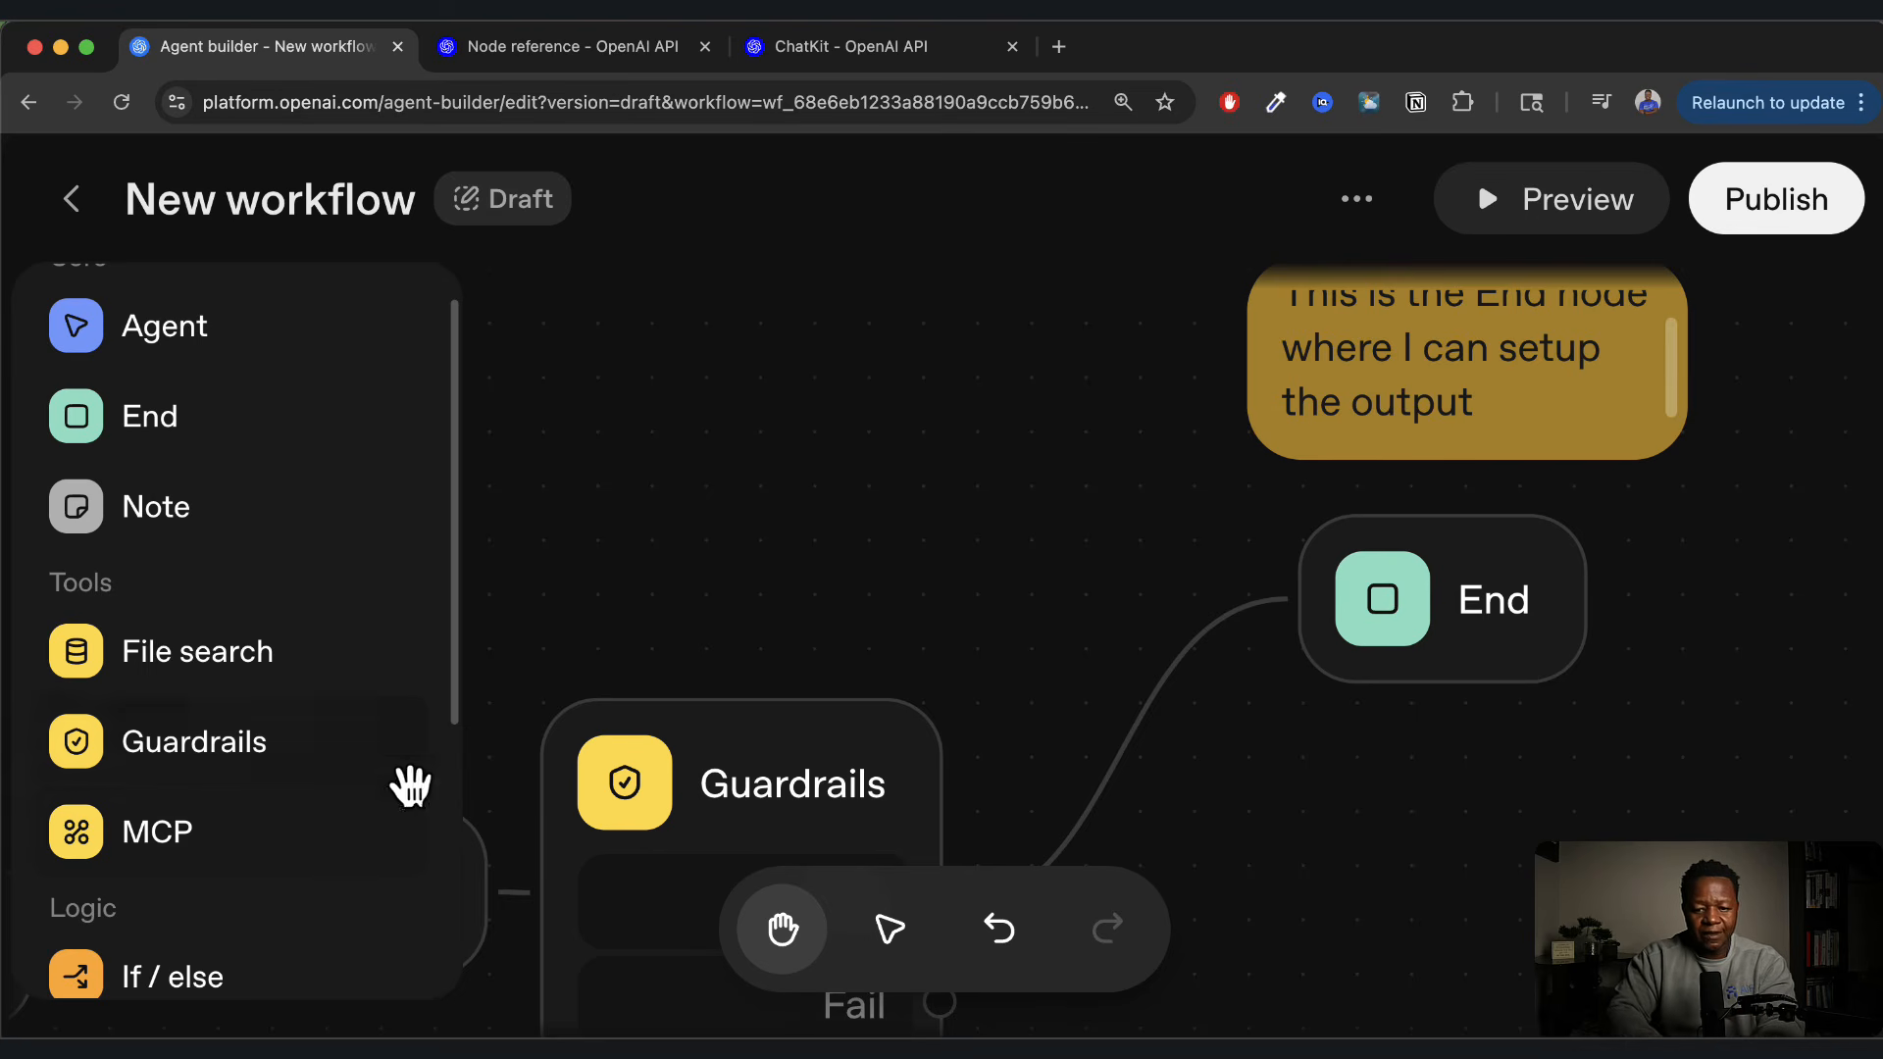
{"action": "left_click_drag", "start_coordinate": [1128, 711], "coordinate": [1445, 373]}
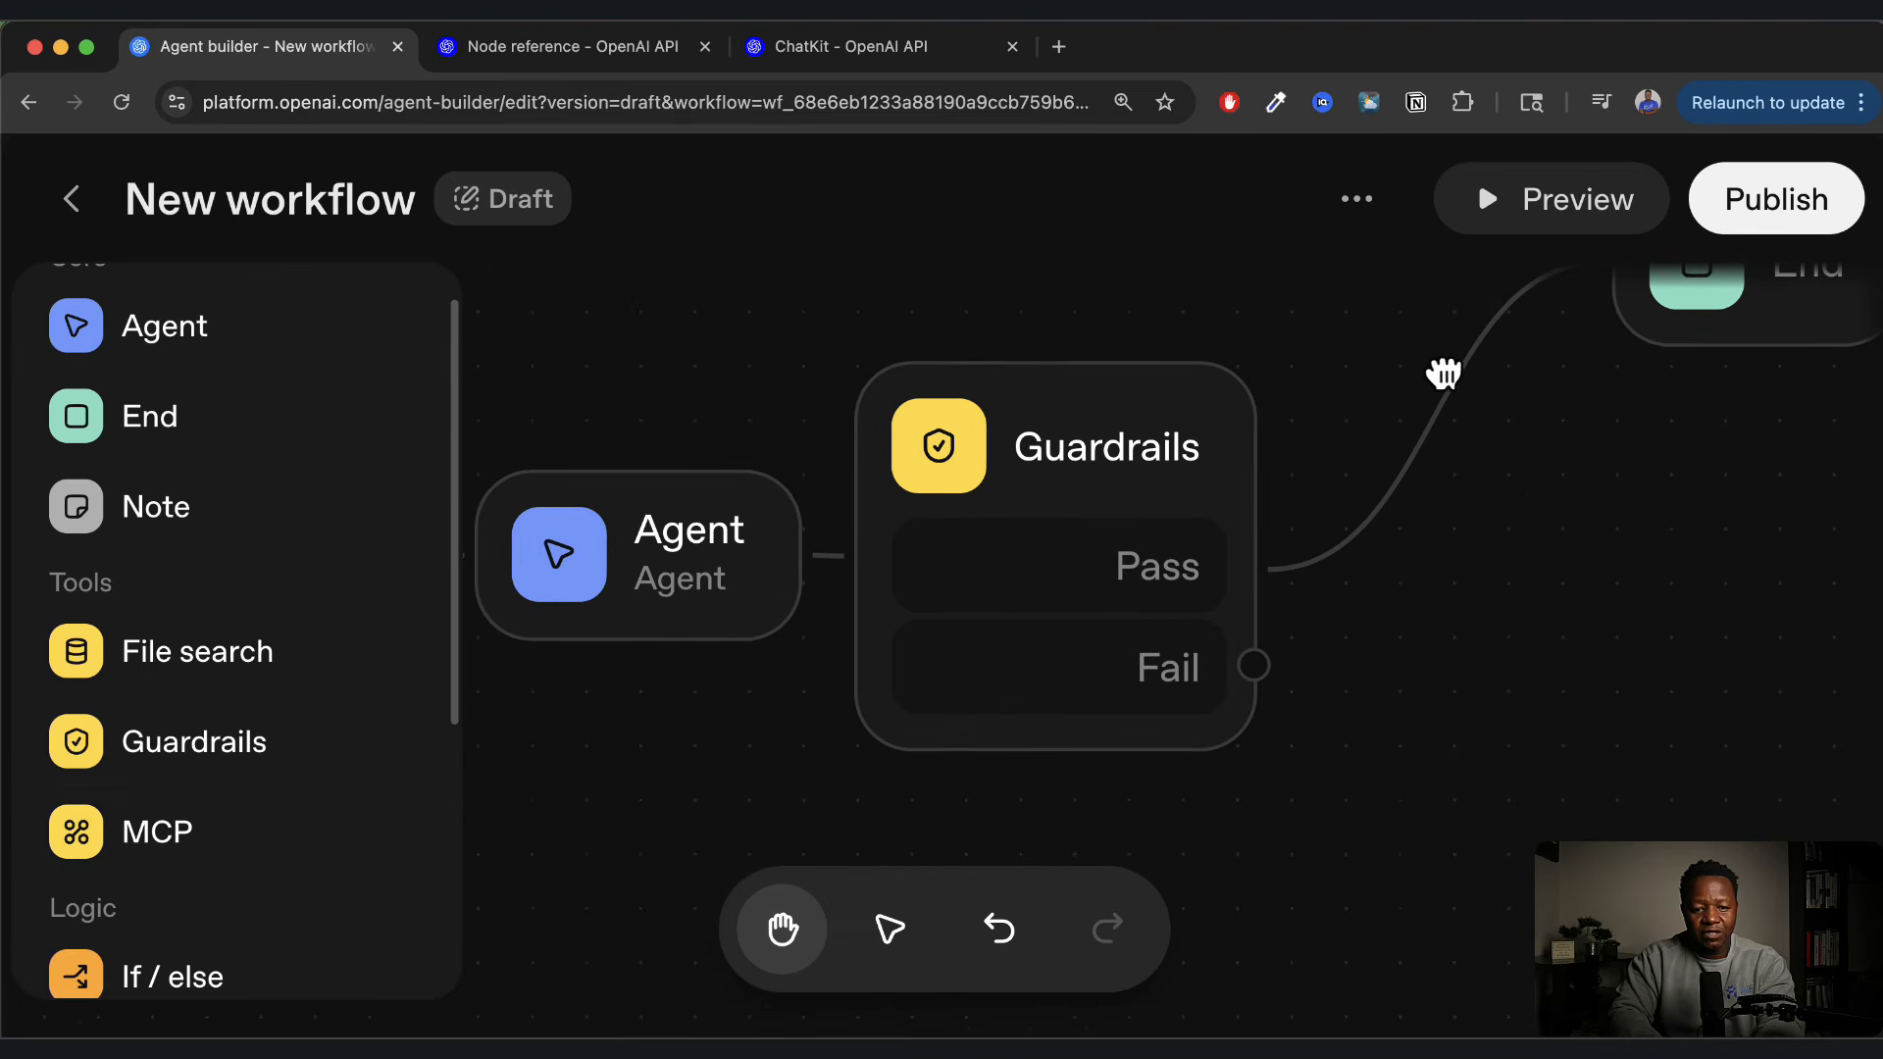
{"action": "left_click", "coordinate": [227, 657]}
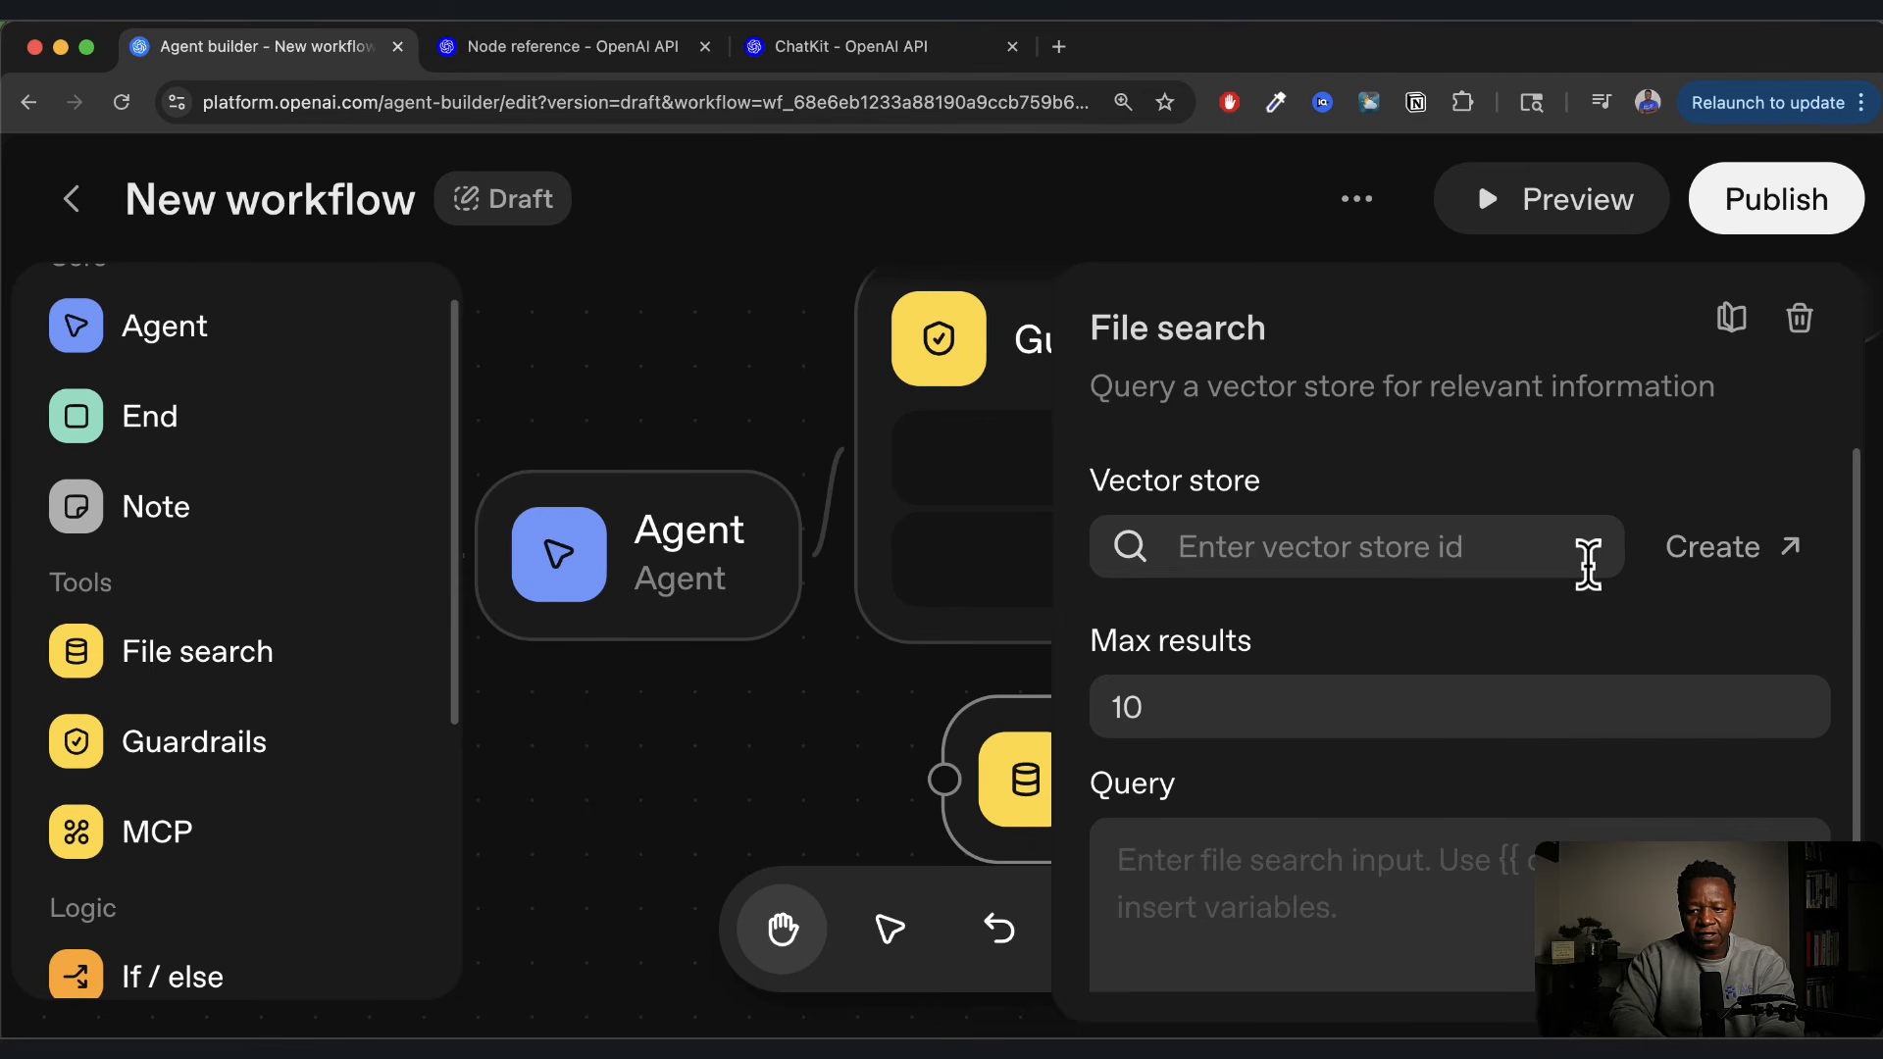
{"action": "left_click", "coordinate": [1248, 546]}
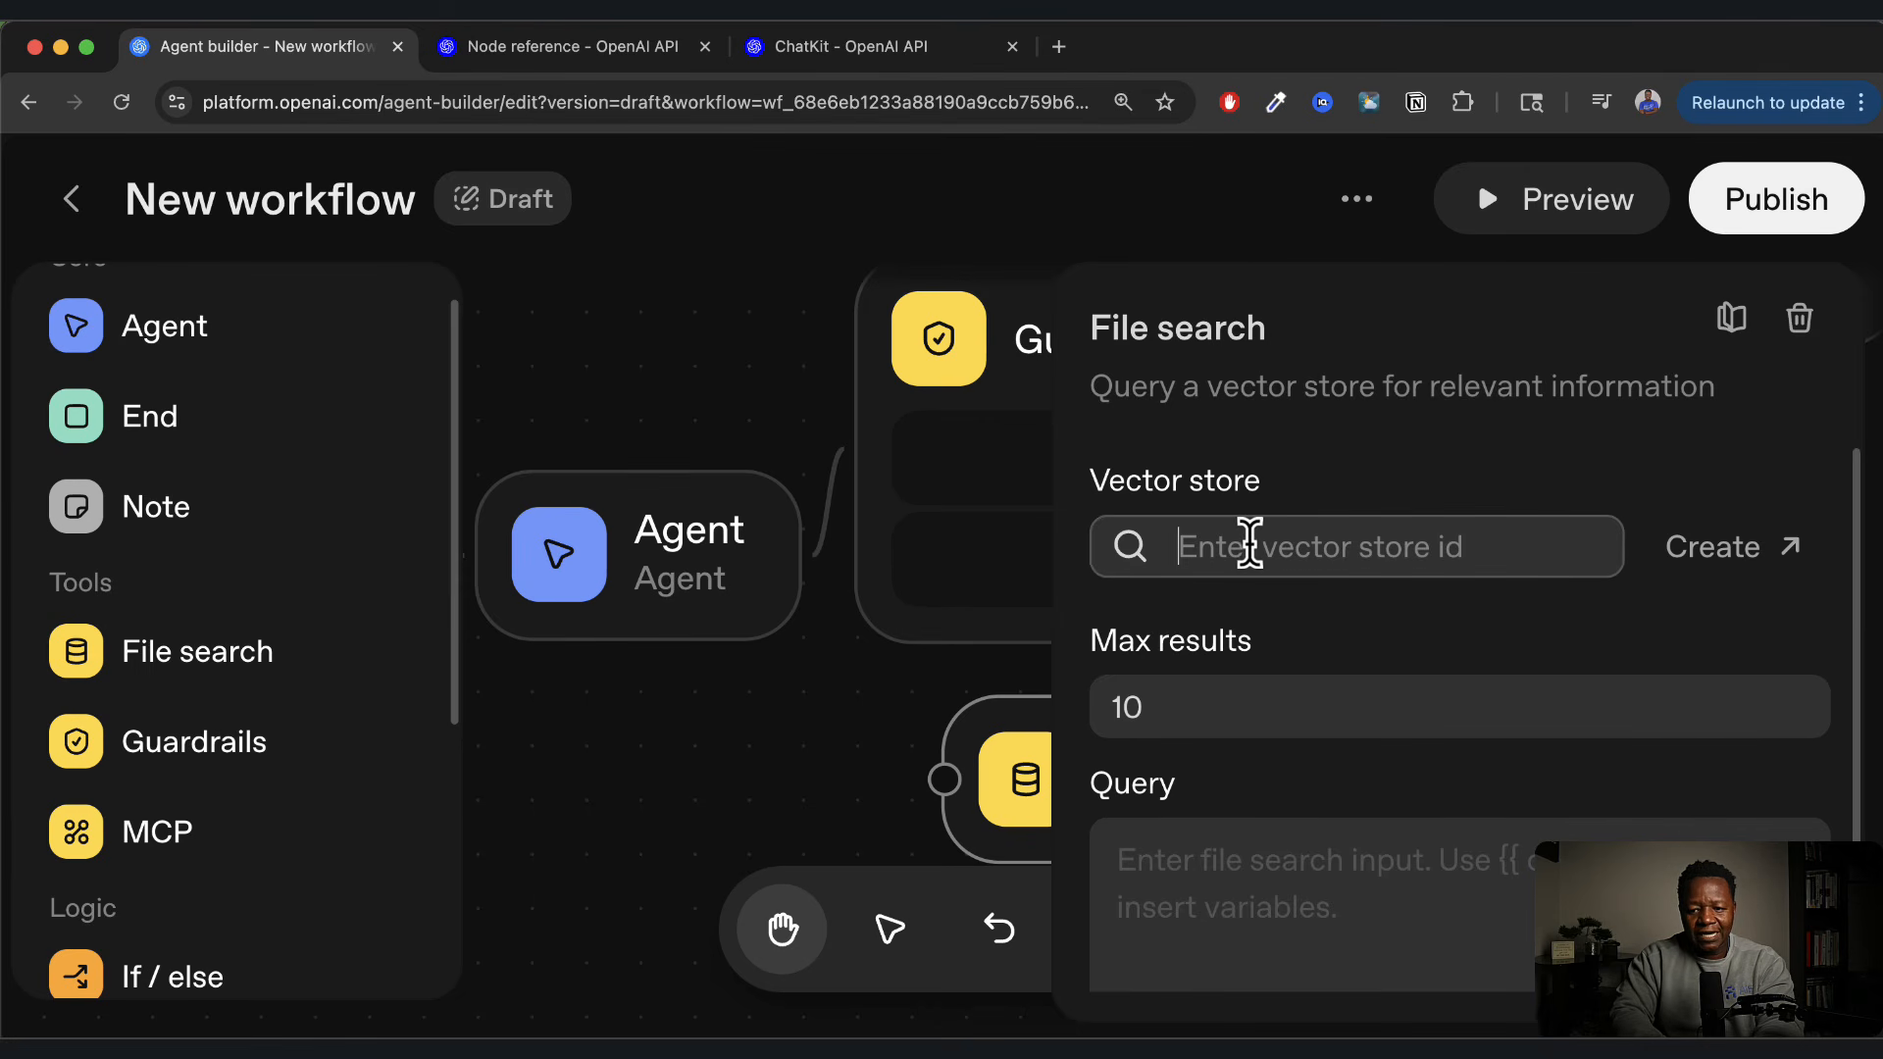
Go to the vector stores storage page from the File search settings and copy the ID of the MEMORIESTWO store
{"action": "left_click", "coordinate": [1739, 551]}
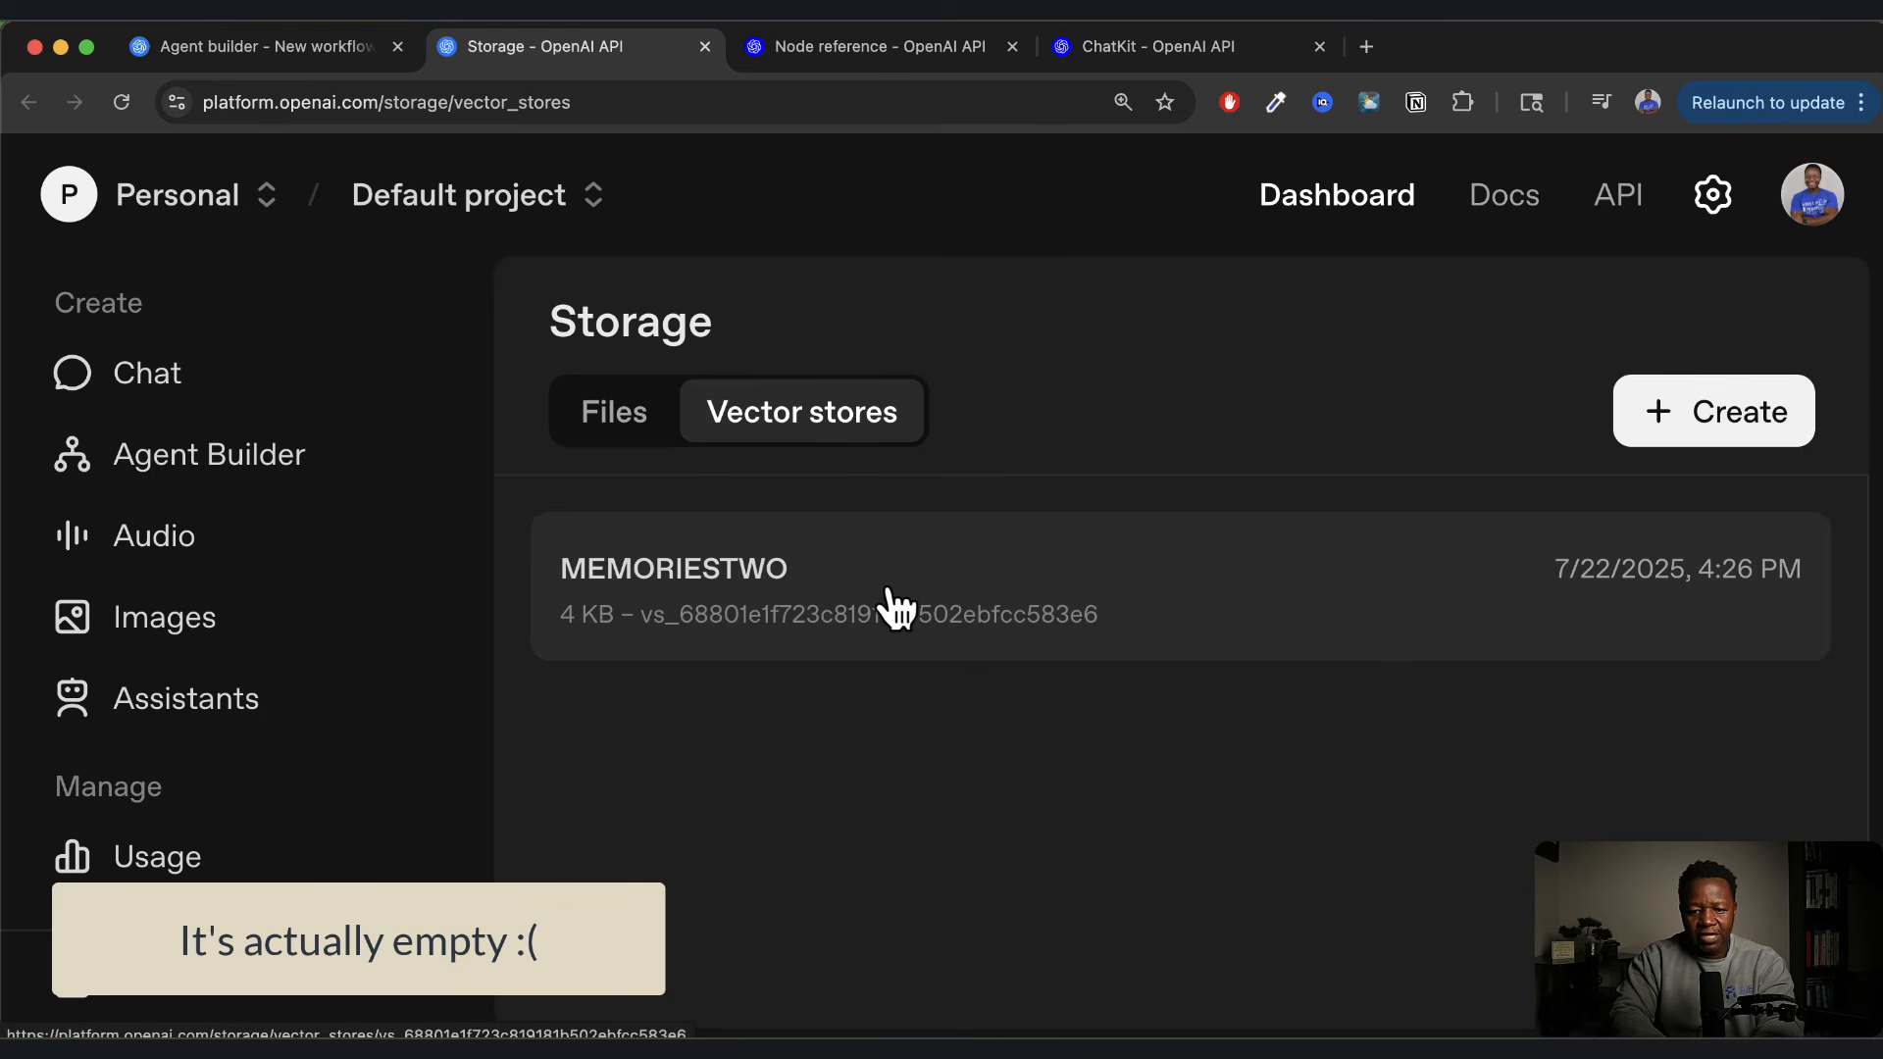
{"action": "left_click", "coordinate": [867, 623]}
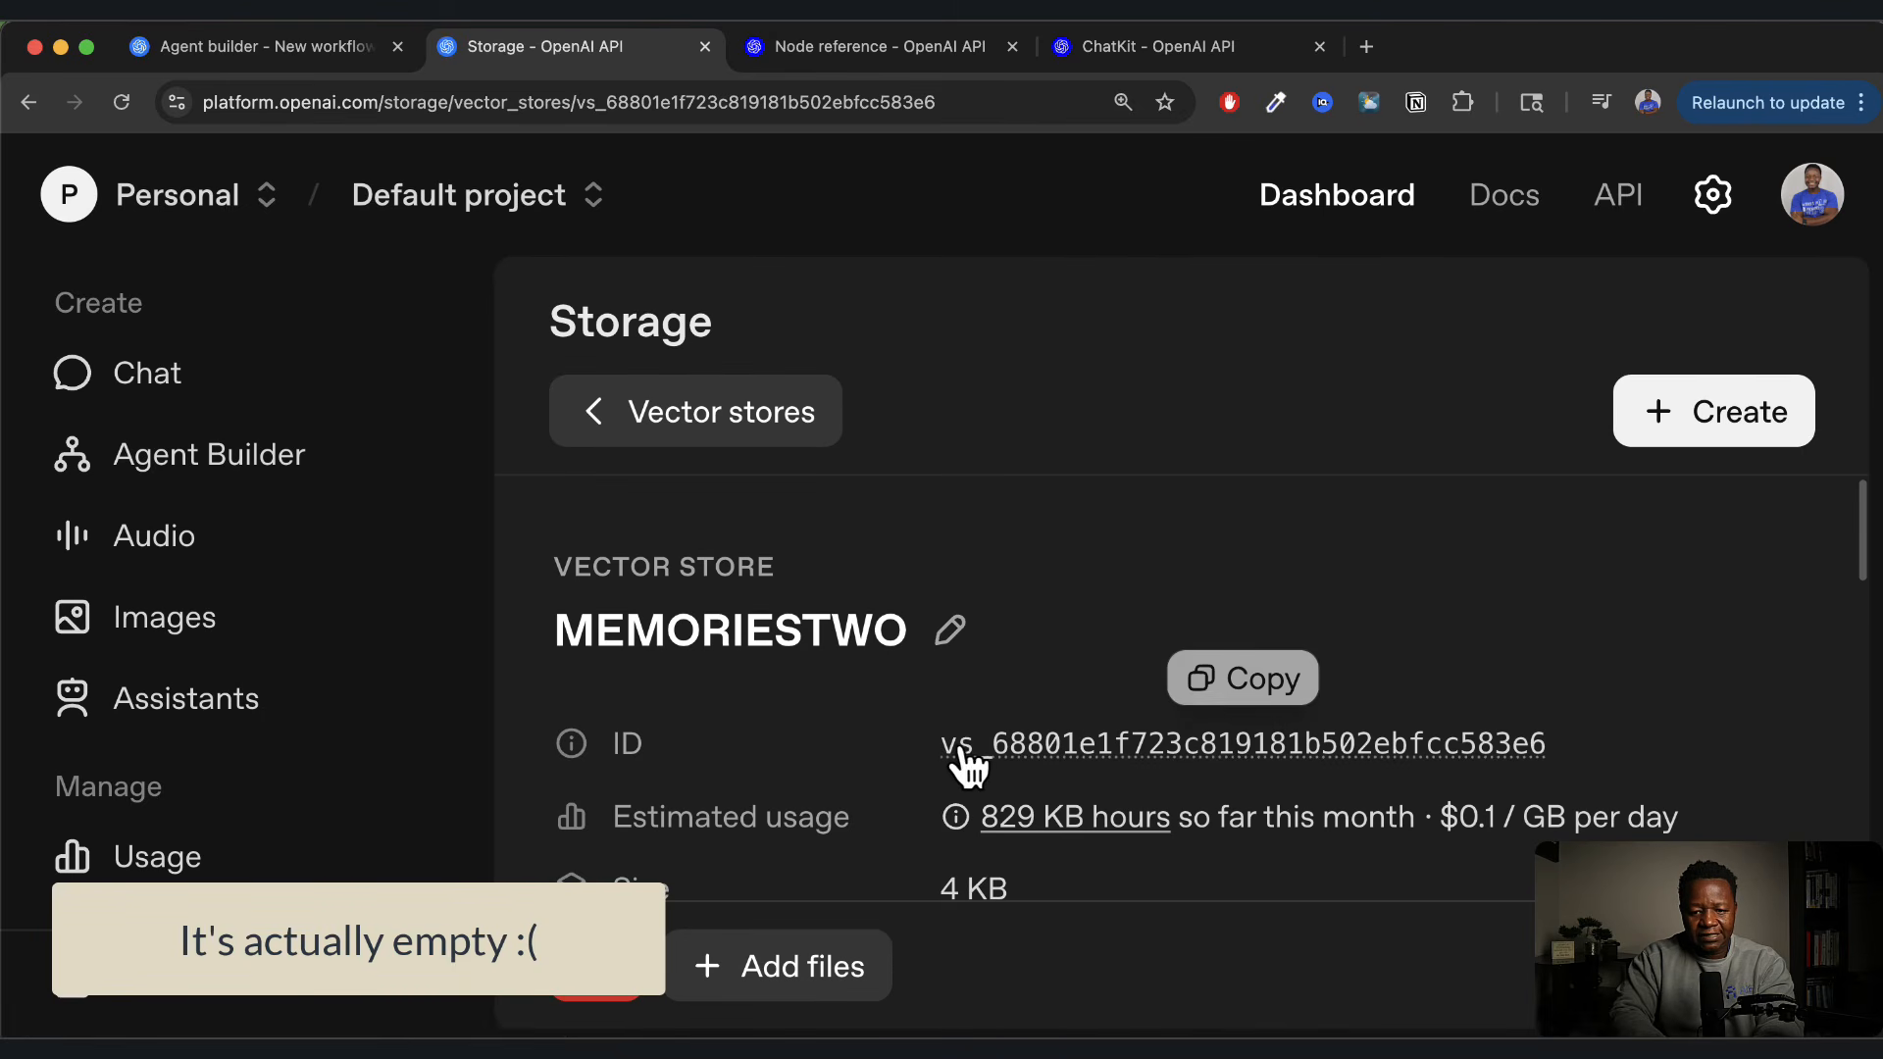
{"action": "left_click", "coordinate": [1243, 689]}
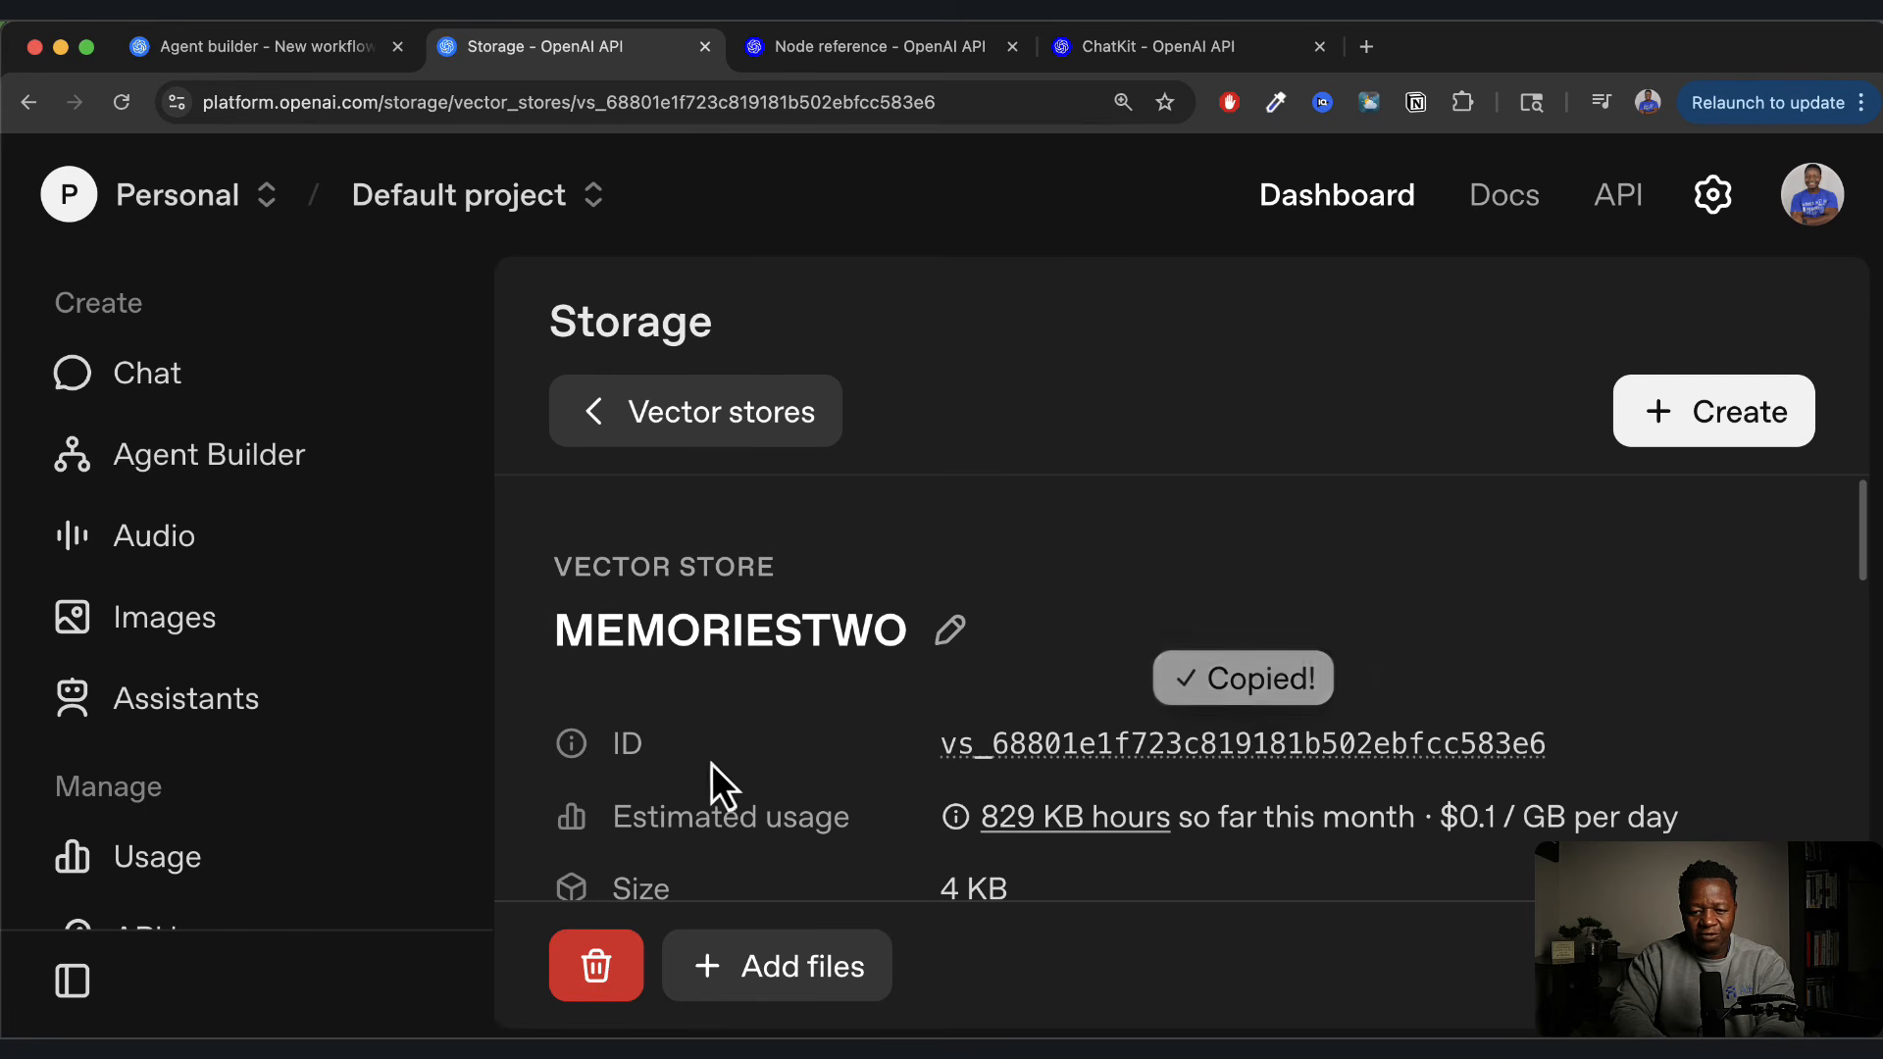
Return to the workflow and assign the MEMORIESTWO vector store to the File search node using the copied ID
{"action": "left_click", "coordinate": [297, 44]}
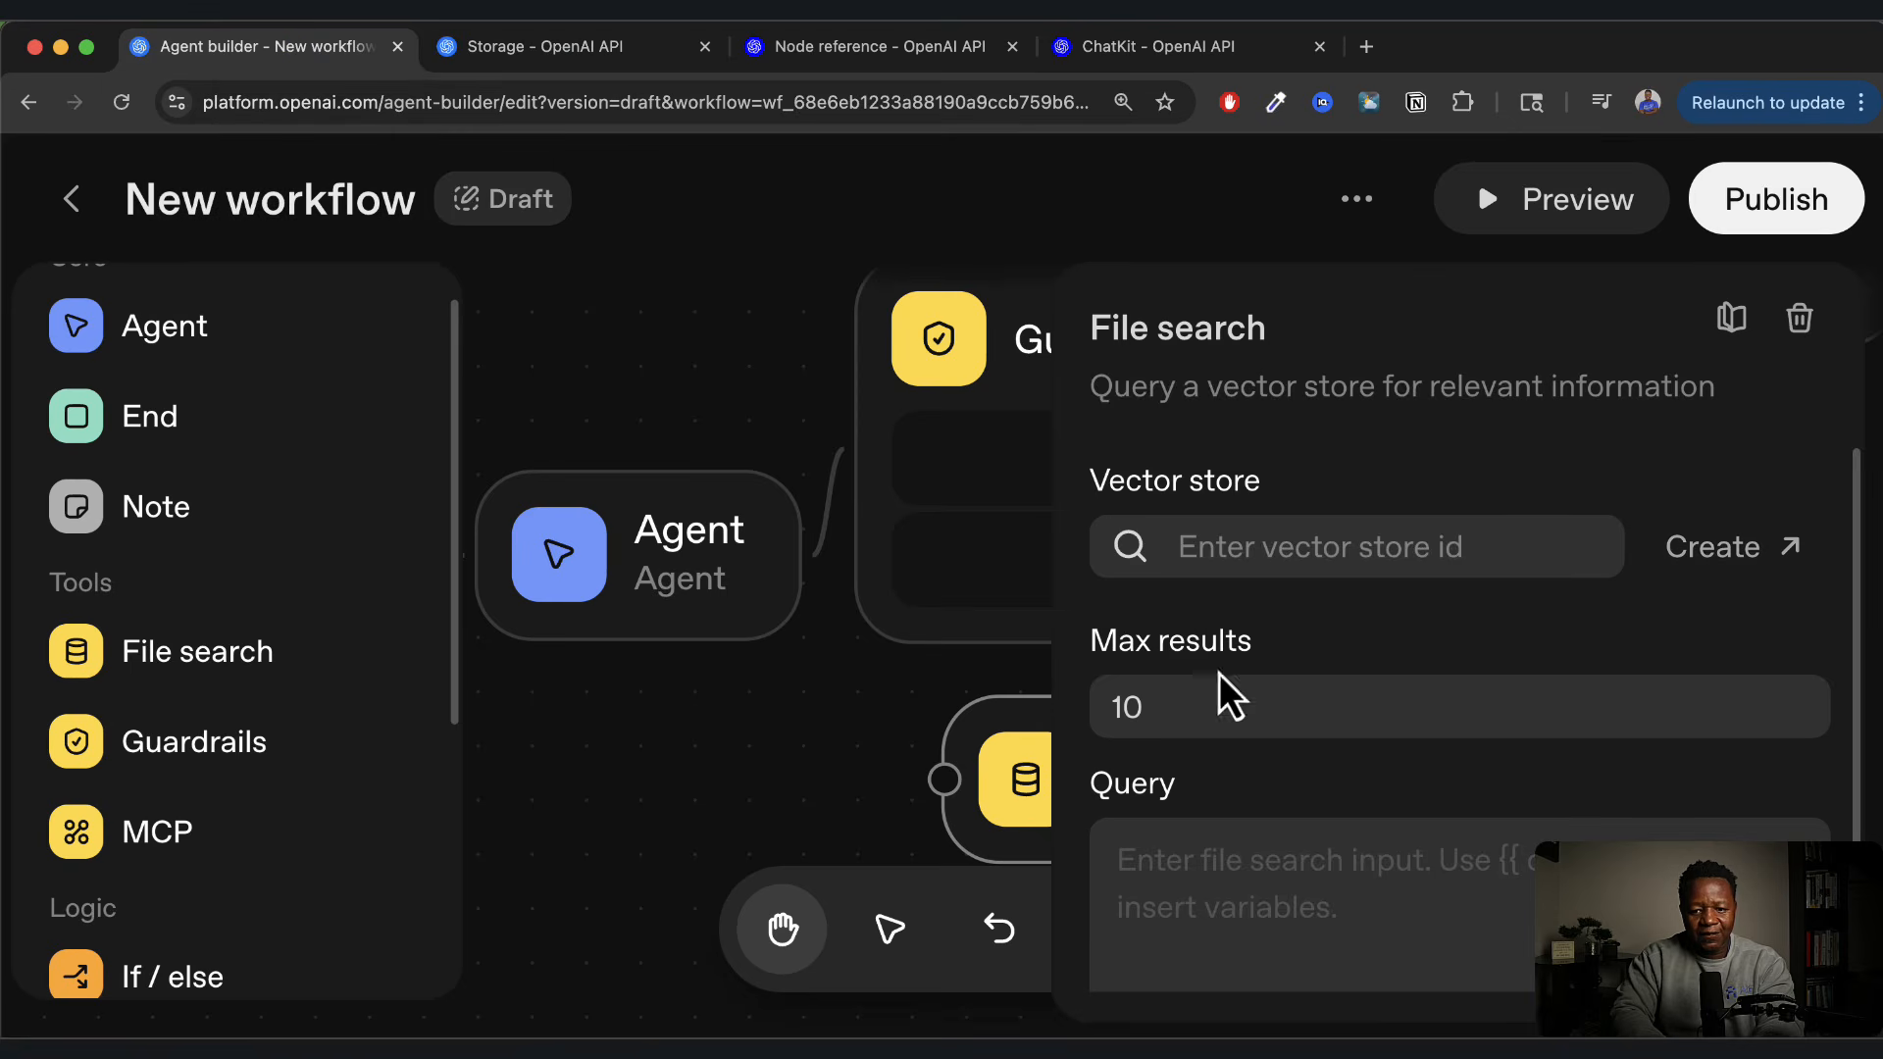
{"action": "left_click", "coordinate": [1217, 538]}
{"action": "key", "text": "super+v"}
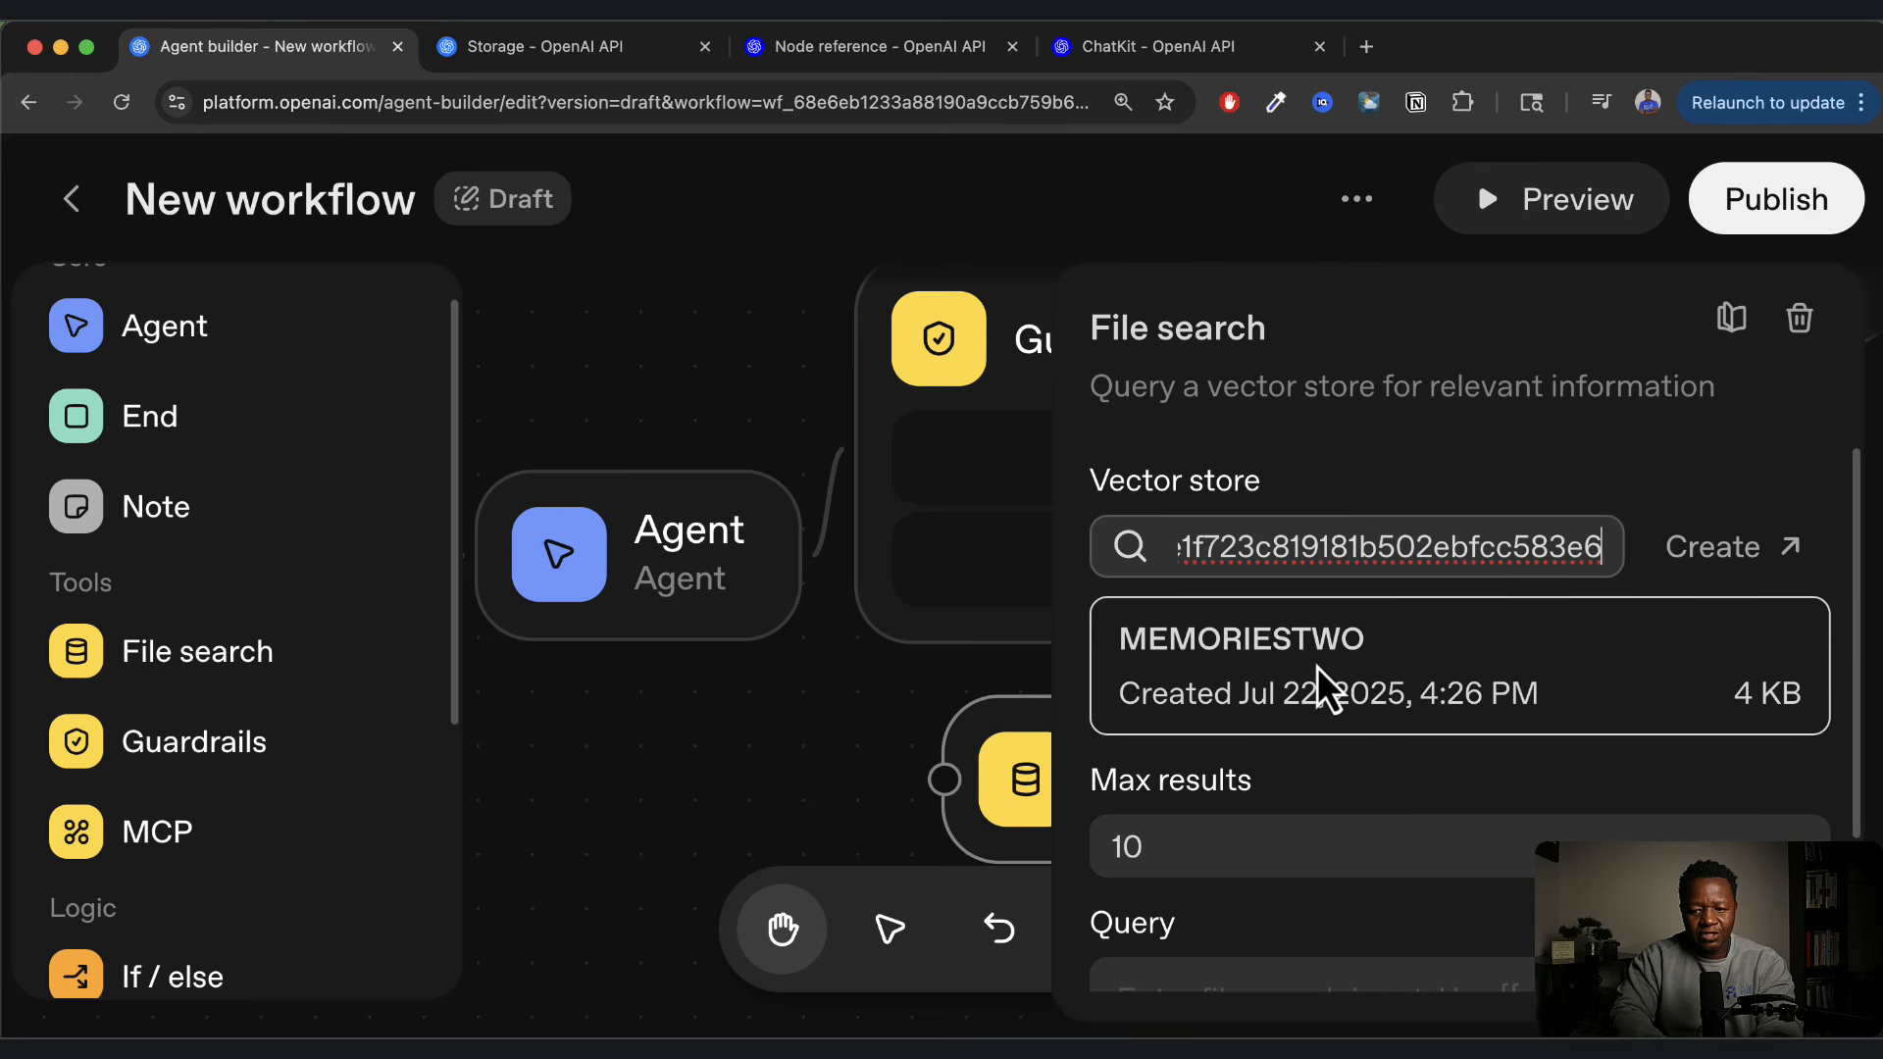
{"action": "left_click", "coordinate": [1379, 667]}
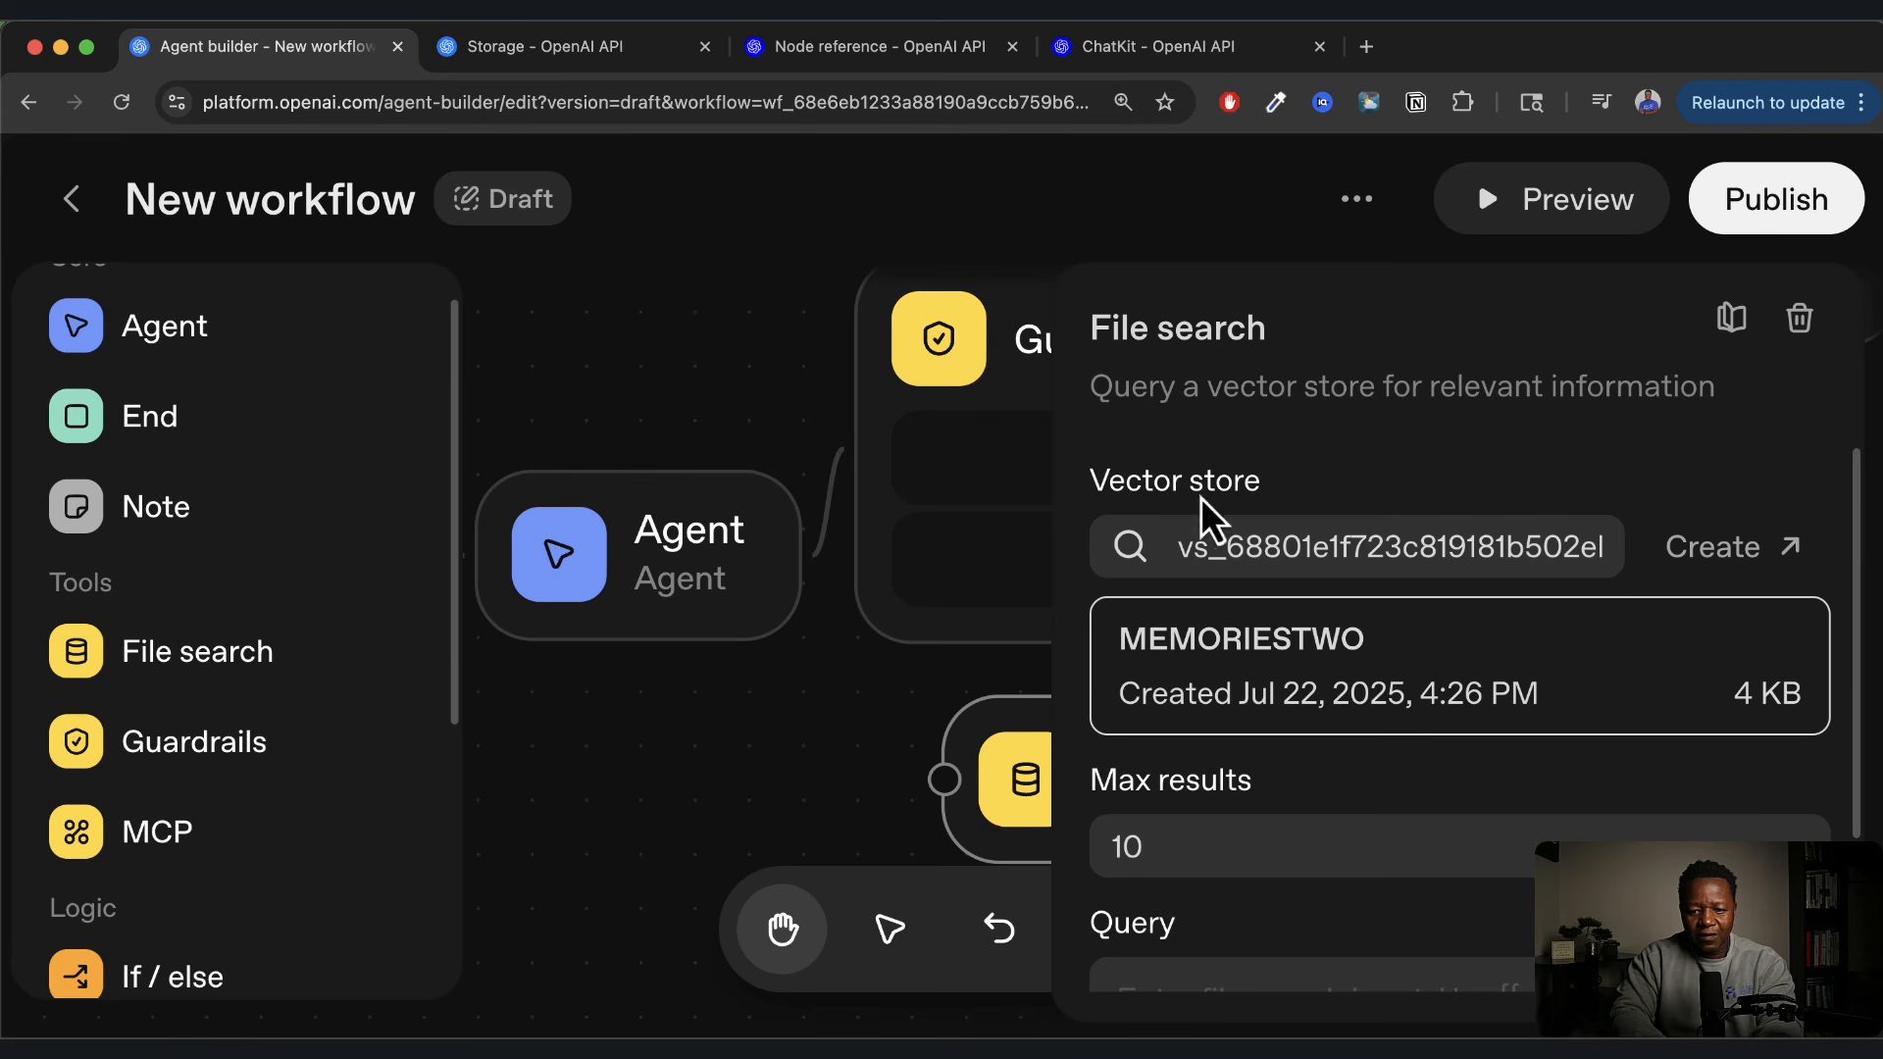
Set the File search node's query to "get everything from this file." and close its settings
{"action": "scroll", "coordinate": [1388, 809], "scroll_direction": "down", "scroll_amount": 3}
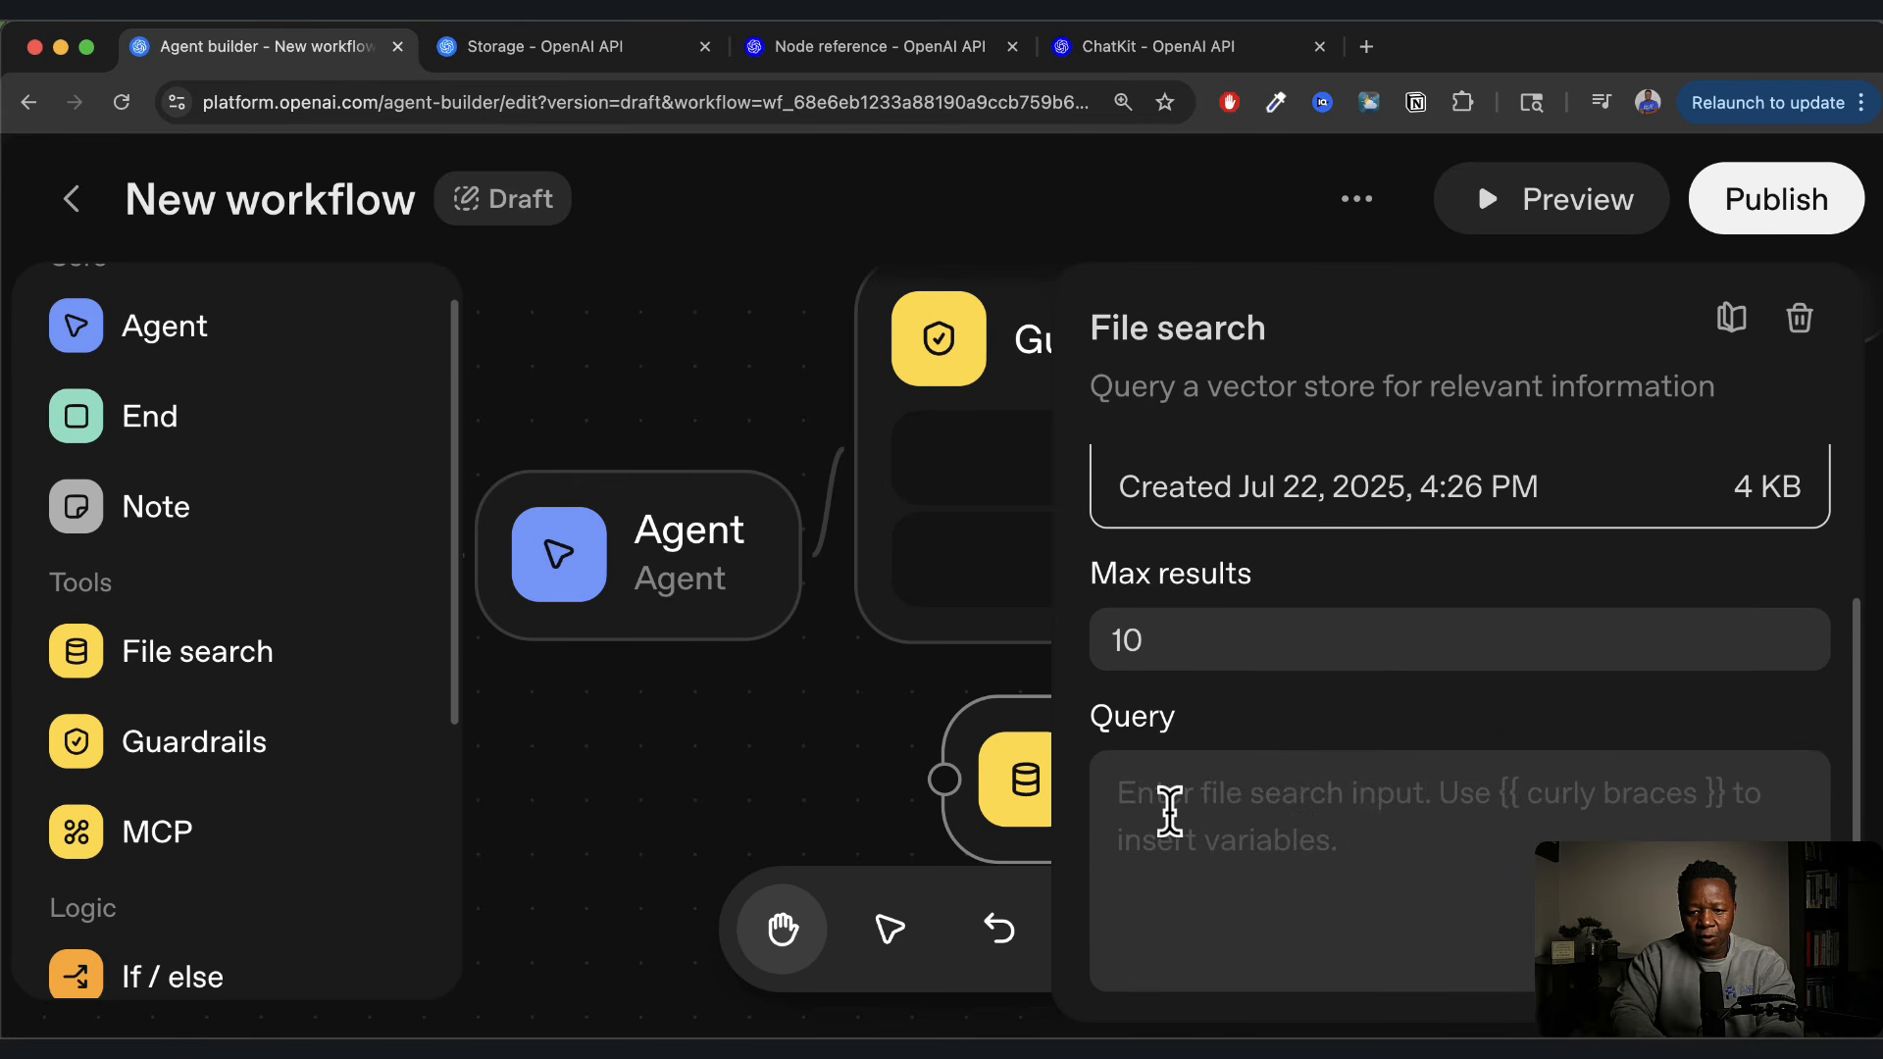
{"action": "left_click", "coordinate": [1250, 833]}
{"action": "type", "text": "get "}
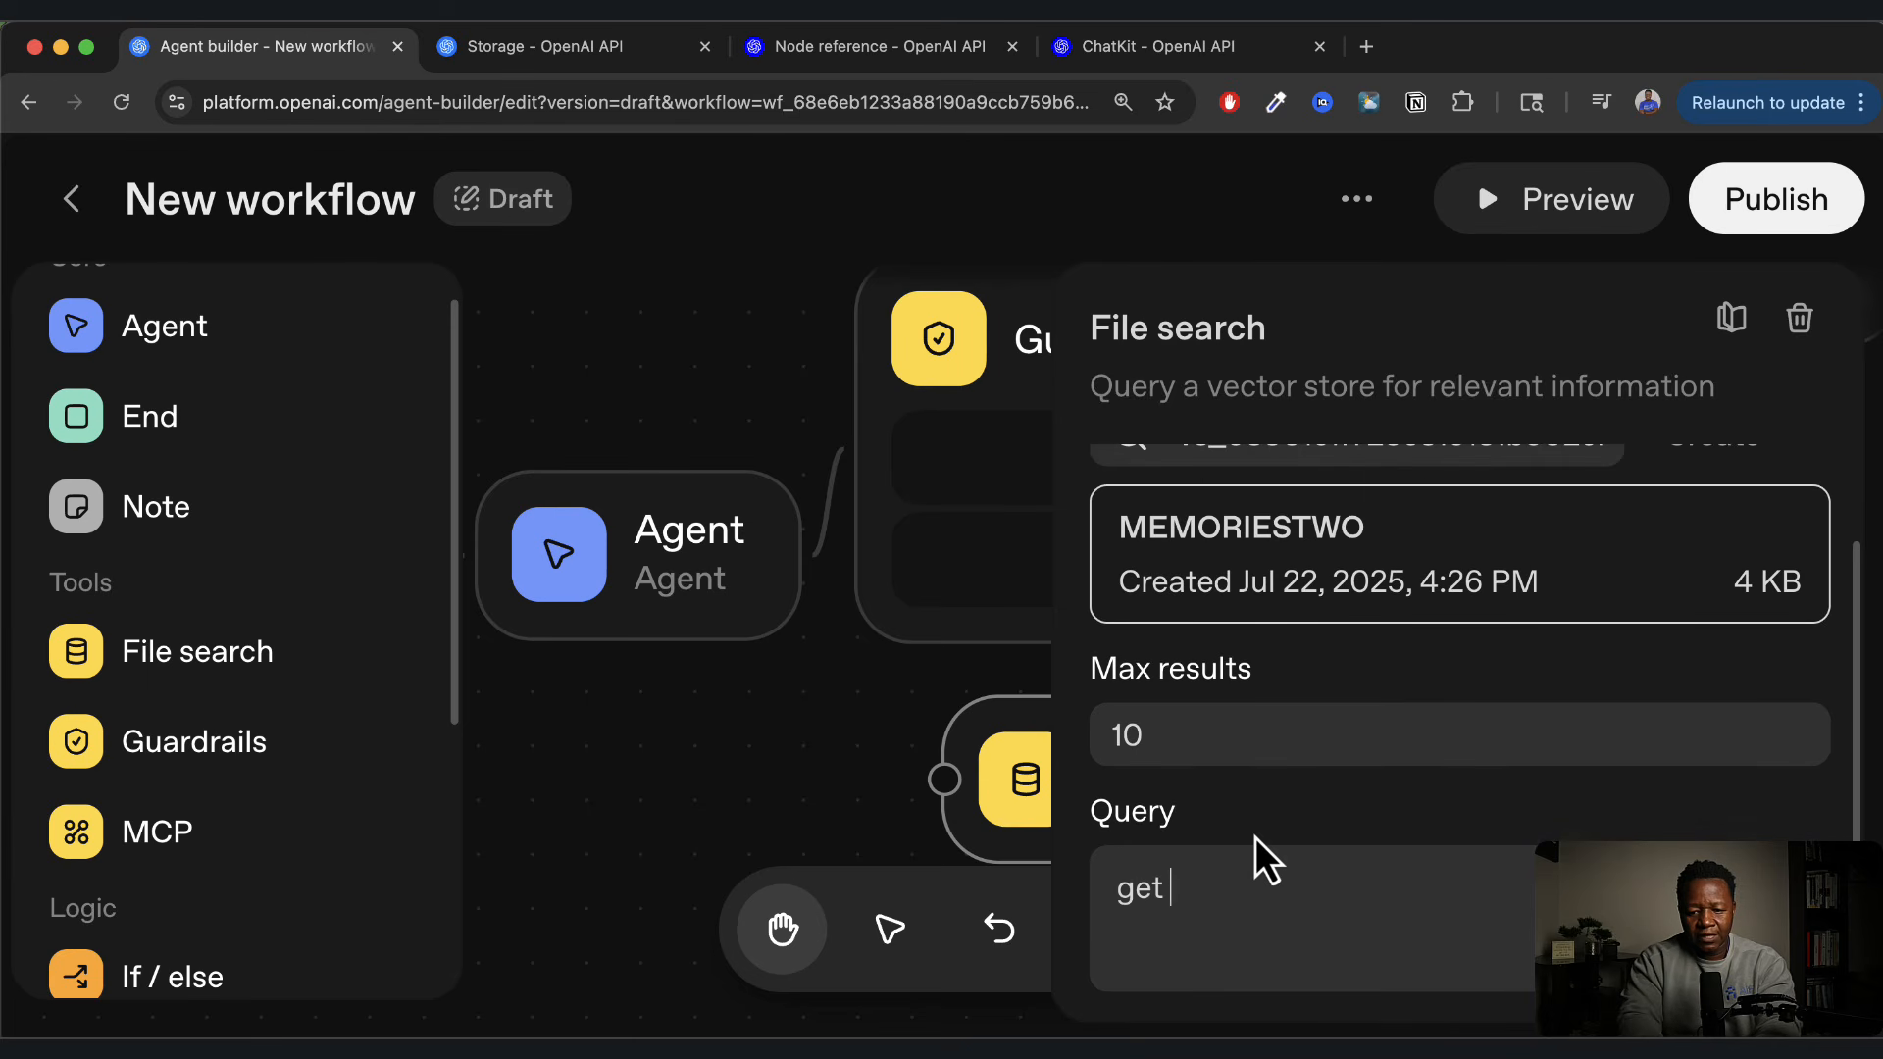
{"action": "type", "text": "everythin"}
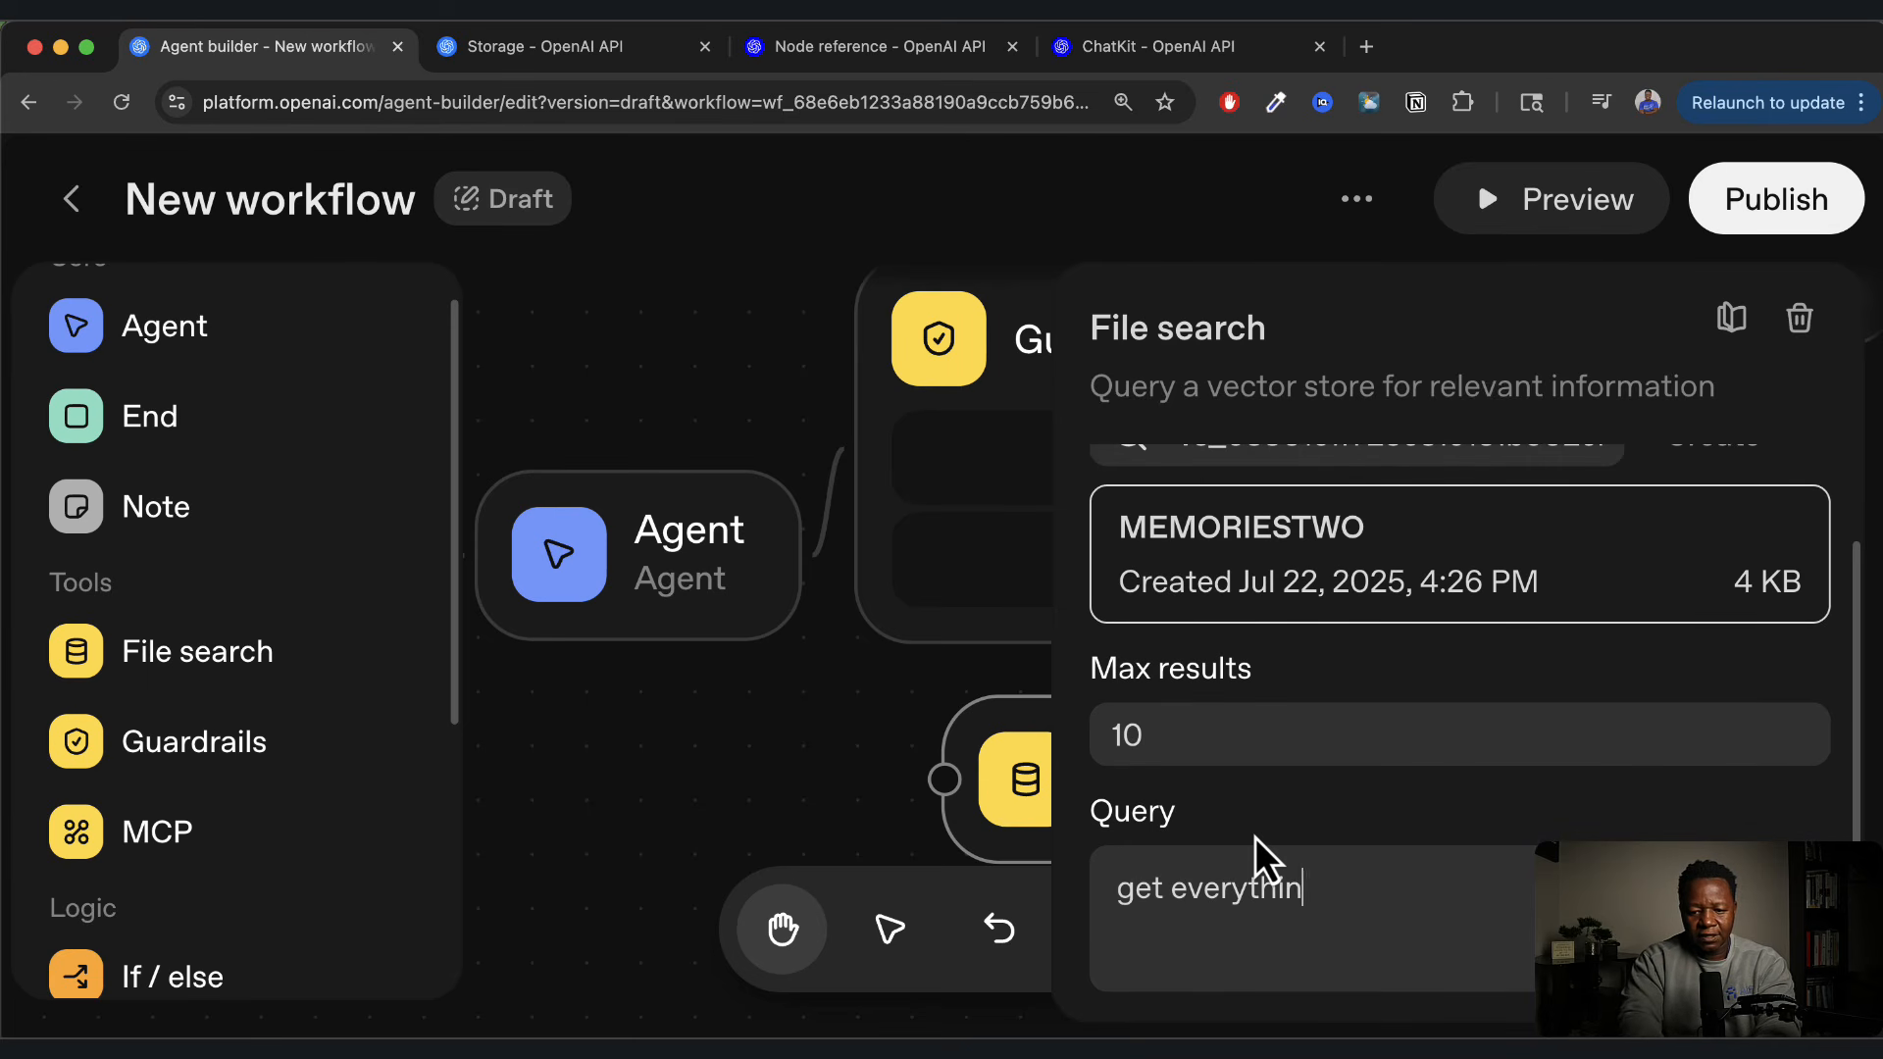
{"action": "type", "text": "g from this file."}
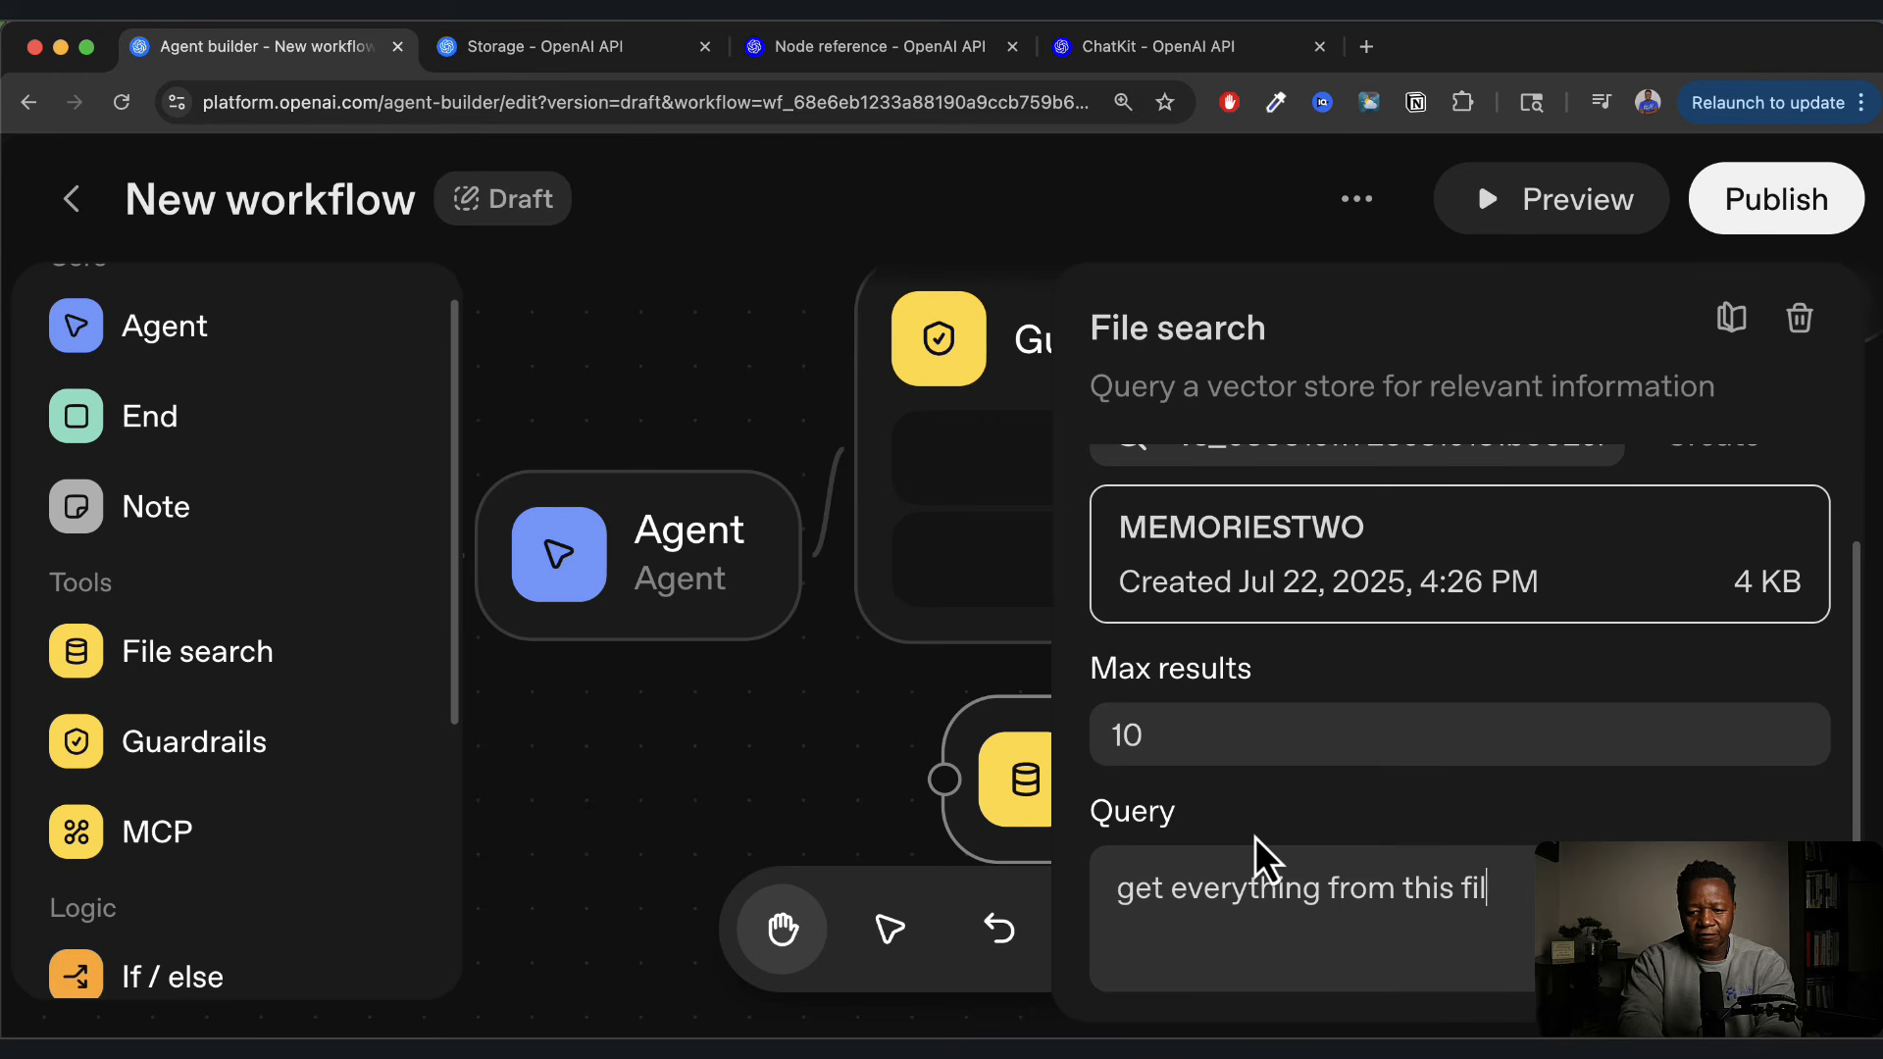
{"action": "left_click", "coordinate": [800, 728]}
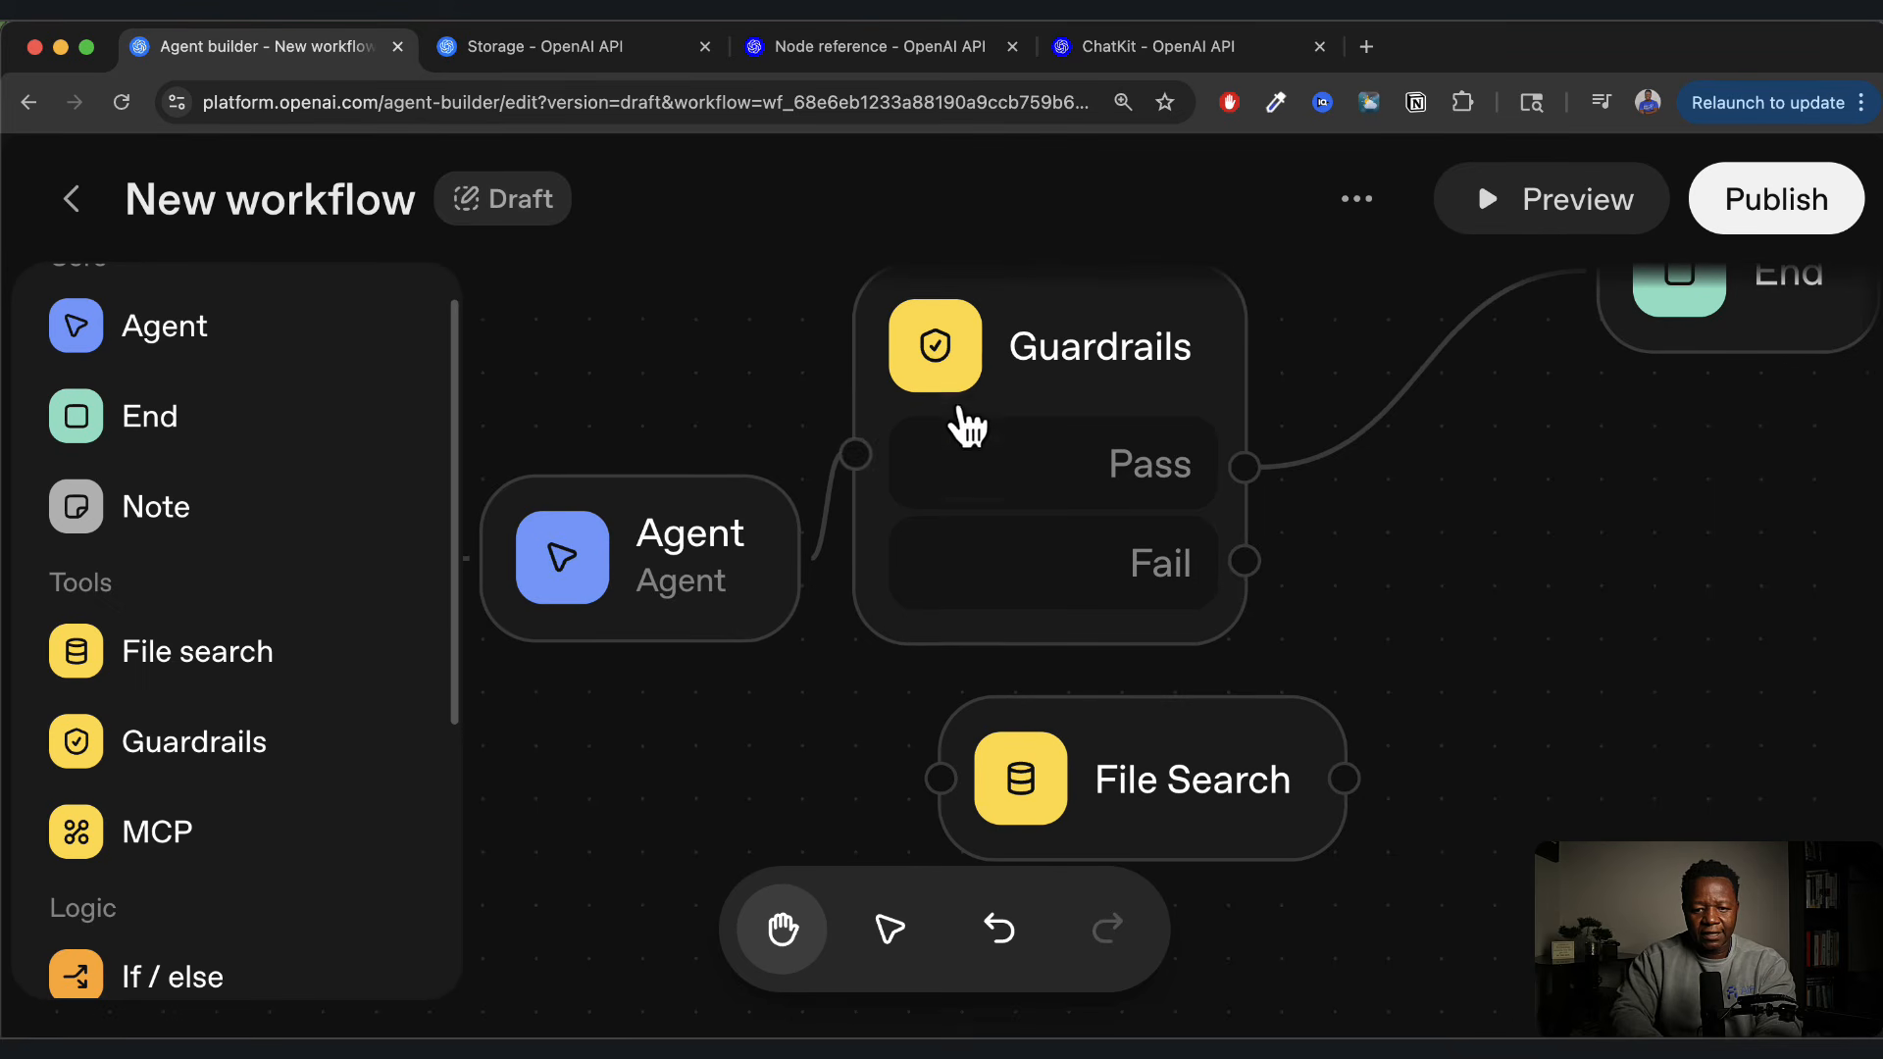
Delete the End node and connect the Guardrails node's Pass output to the File Search node, placed beside Guardrails
{"action": "left_click", "coordinate": [1731, 323]}
{"action": "left_click", "coordinate": [1799, 320]}
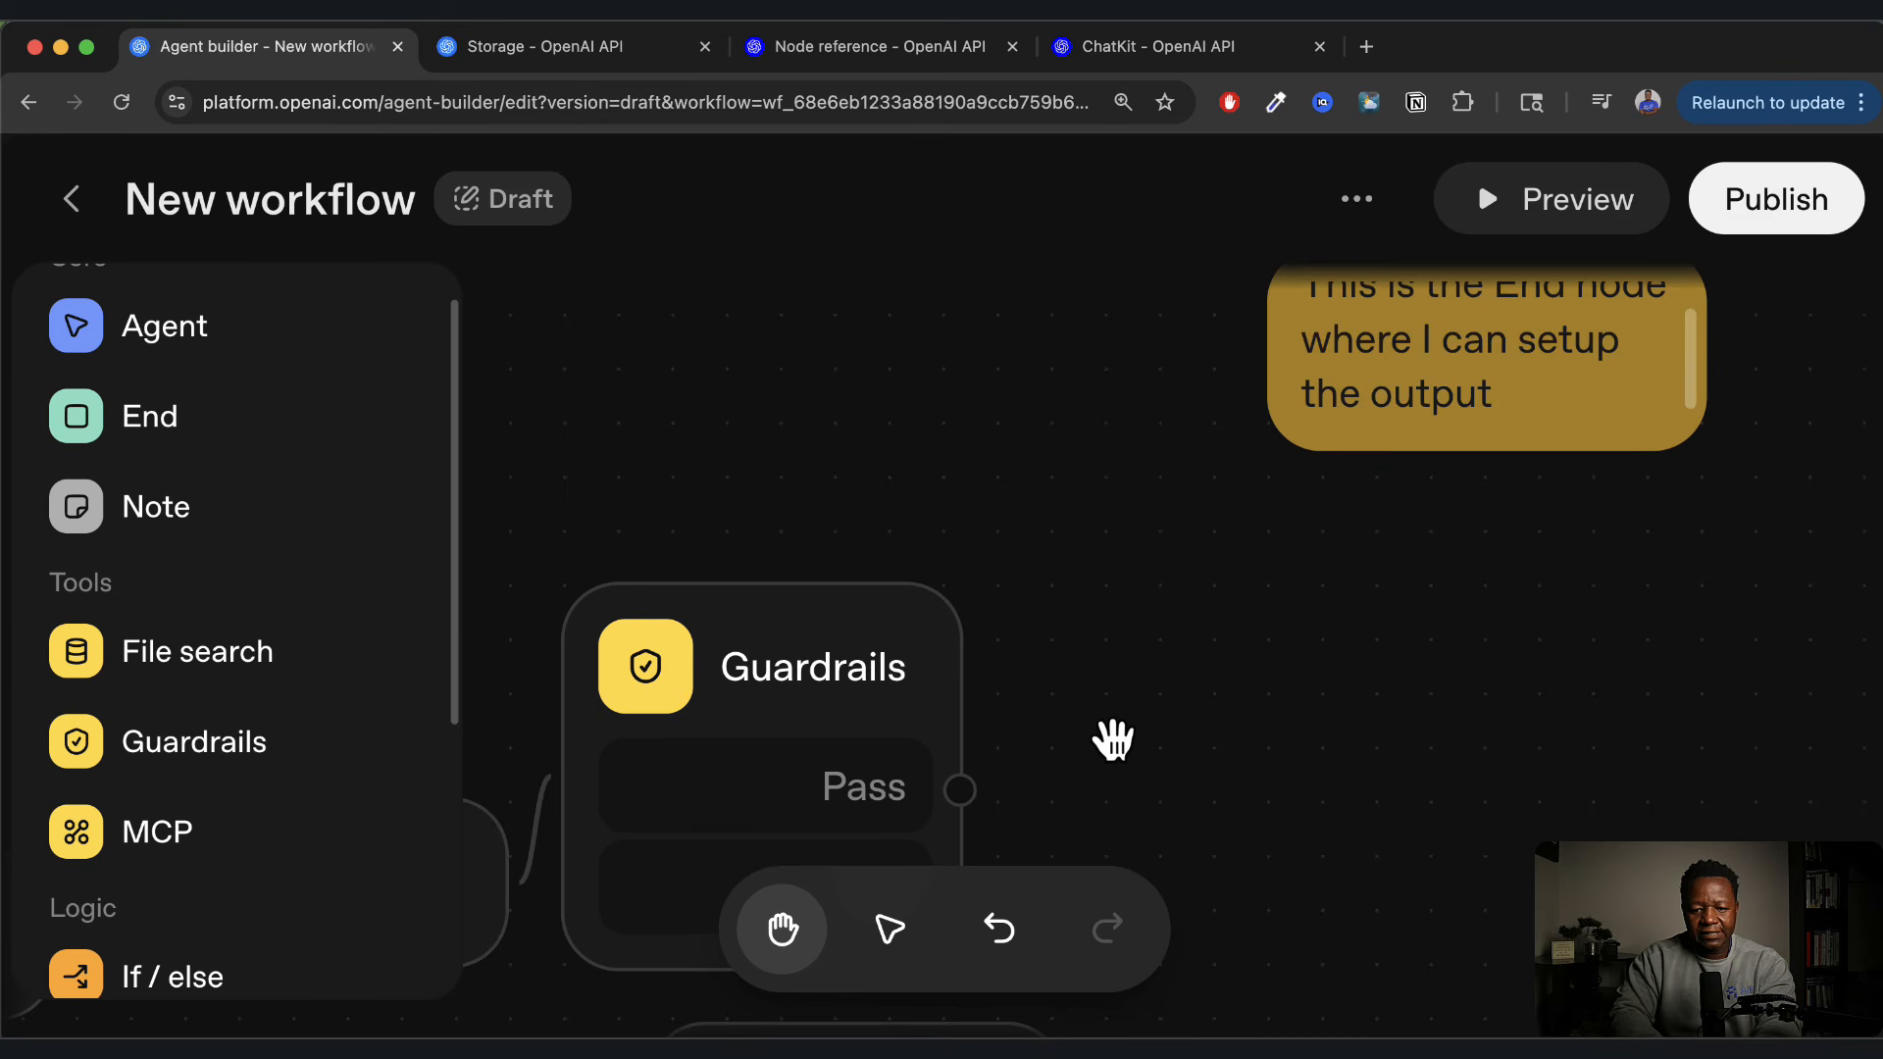
{"action": "left_click_drag", "start_coordinate": [1113, 740], "coordinate": [1190, 353]}
{"action": "left_click", "coordinate": [933, 727]}
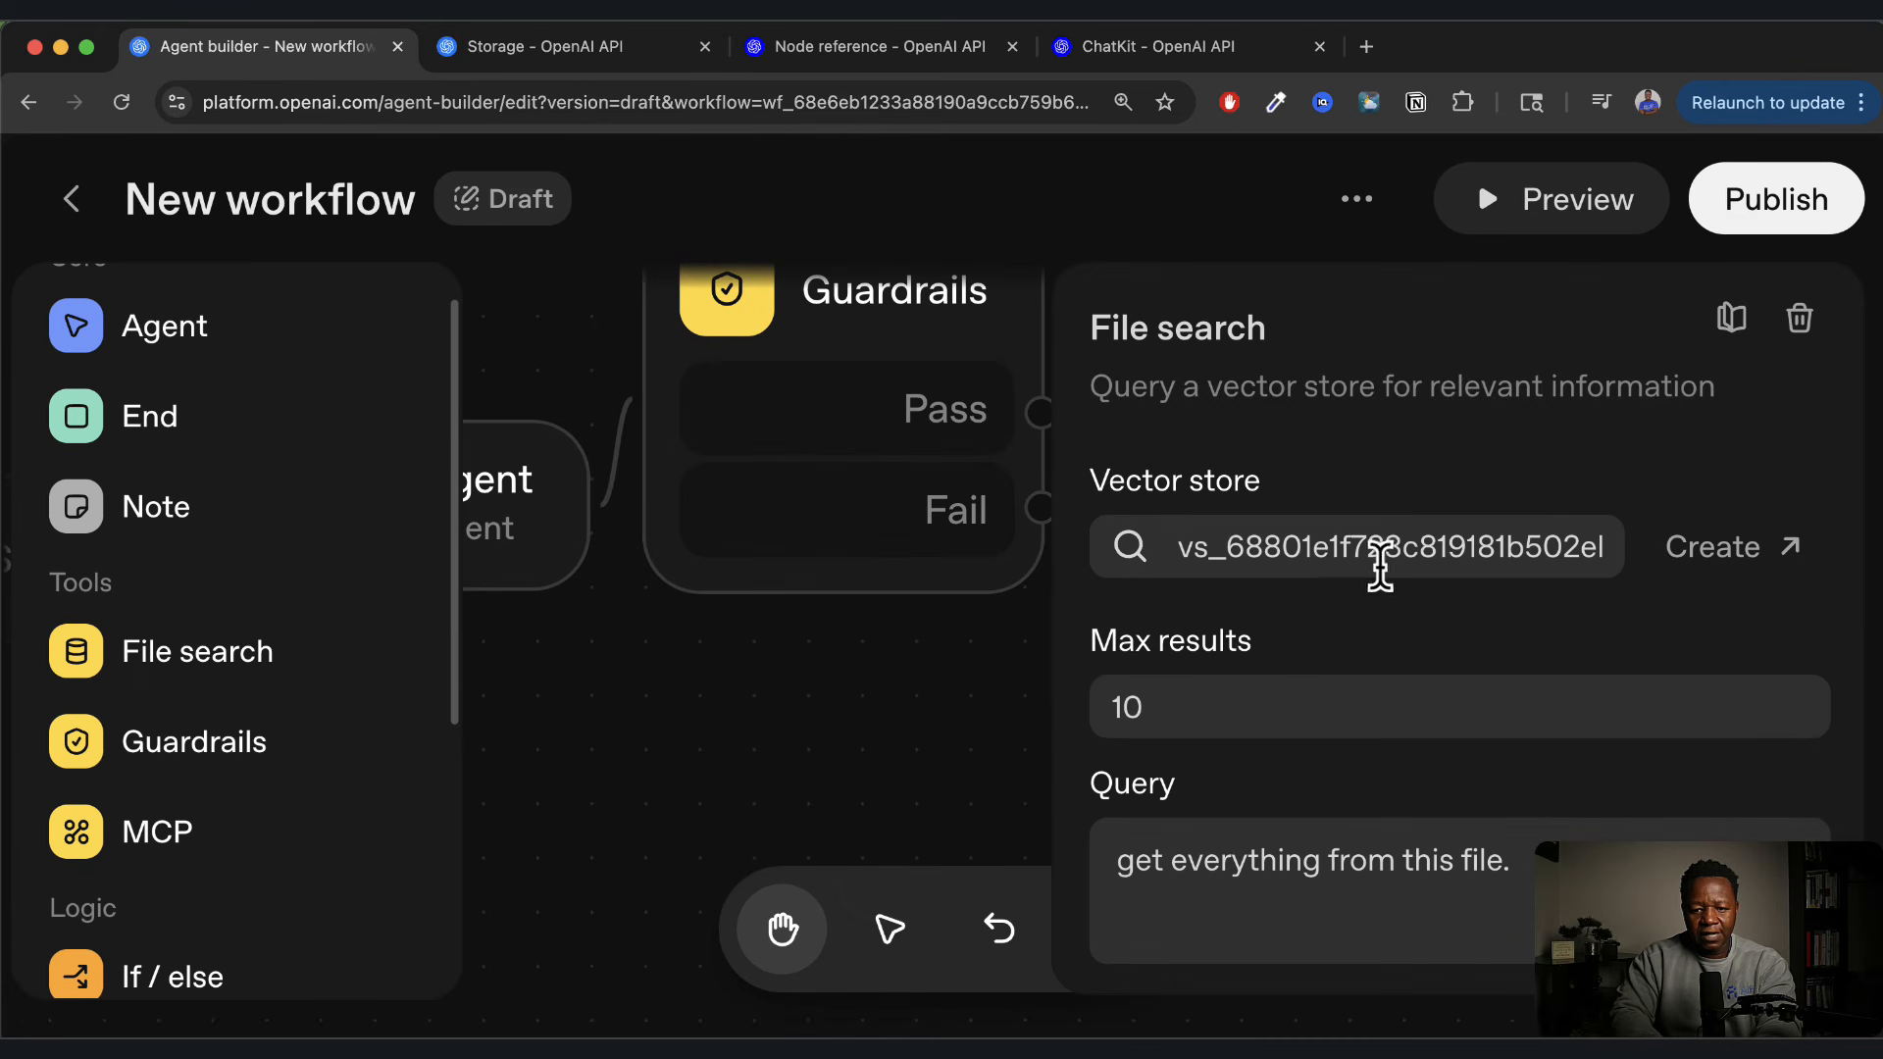
{"action": "left_click", "coordinate": [976, 726]}
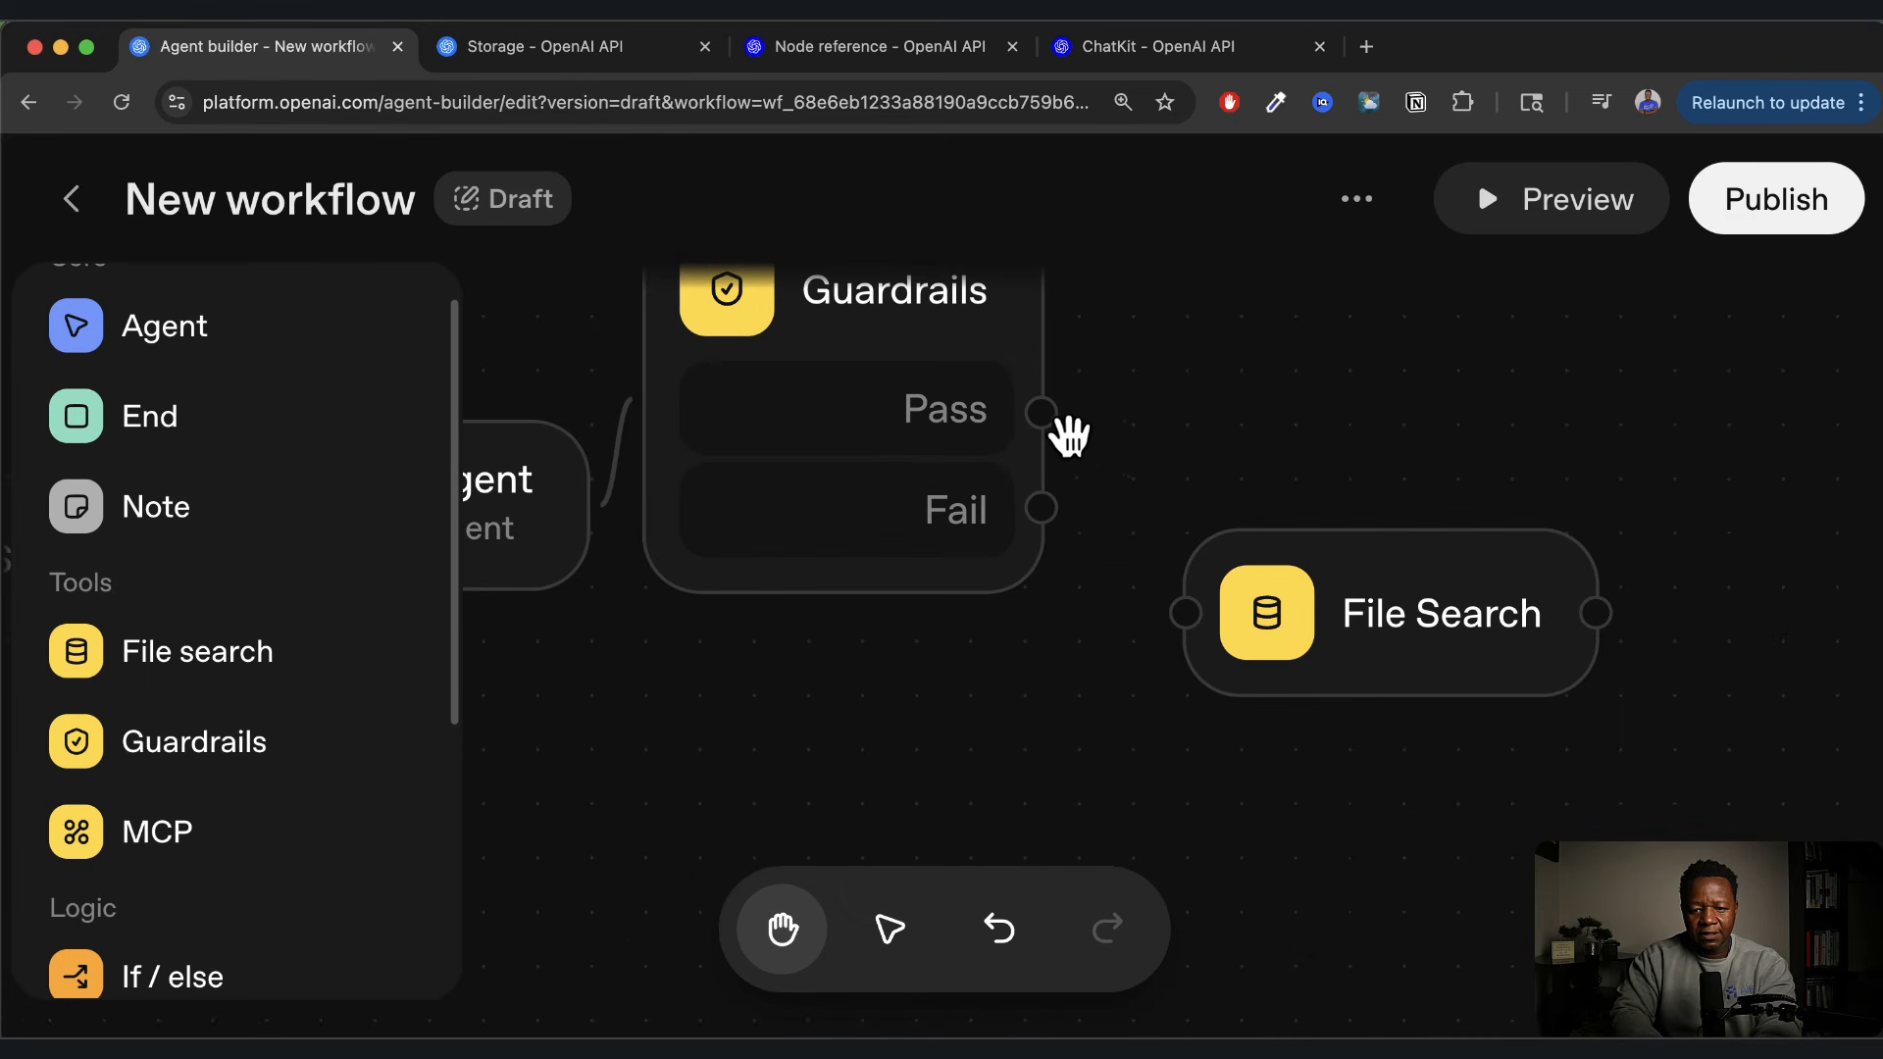
{"action": "left_click_drag", "start_coordinate": [1044, 414], "coordinate": [1189, 610]}
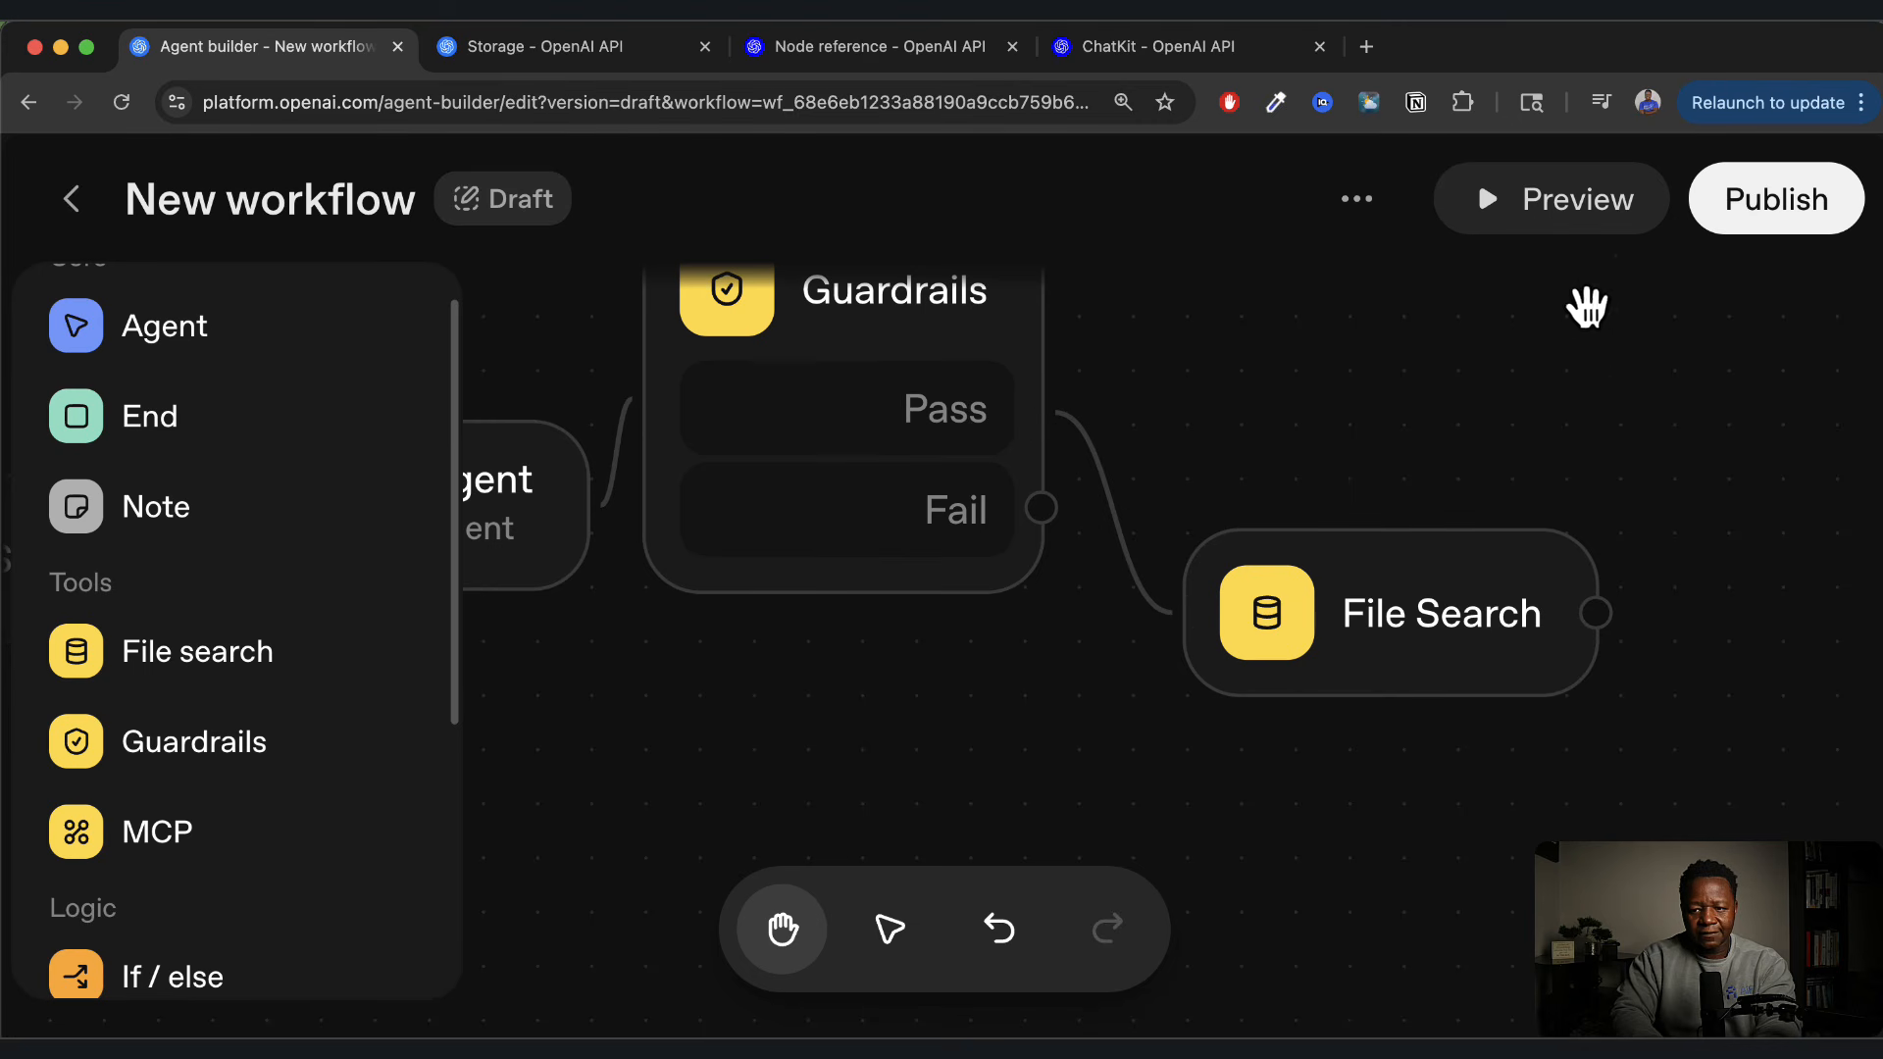
Preview the workflow and send the test message "Can you tell me about what you can do"
{"action": "left_click", "coordinate": [1616, 206]}
{"action": "left_click", "coordinate": [1379, 845]}
{"action": "type", "text": "Can you tell me about"}
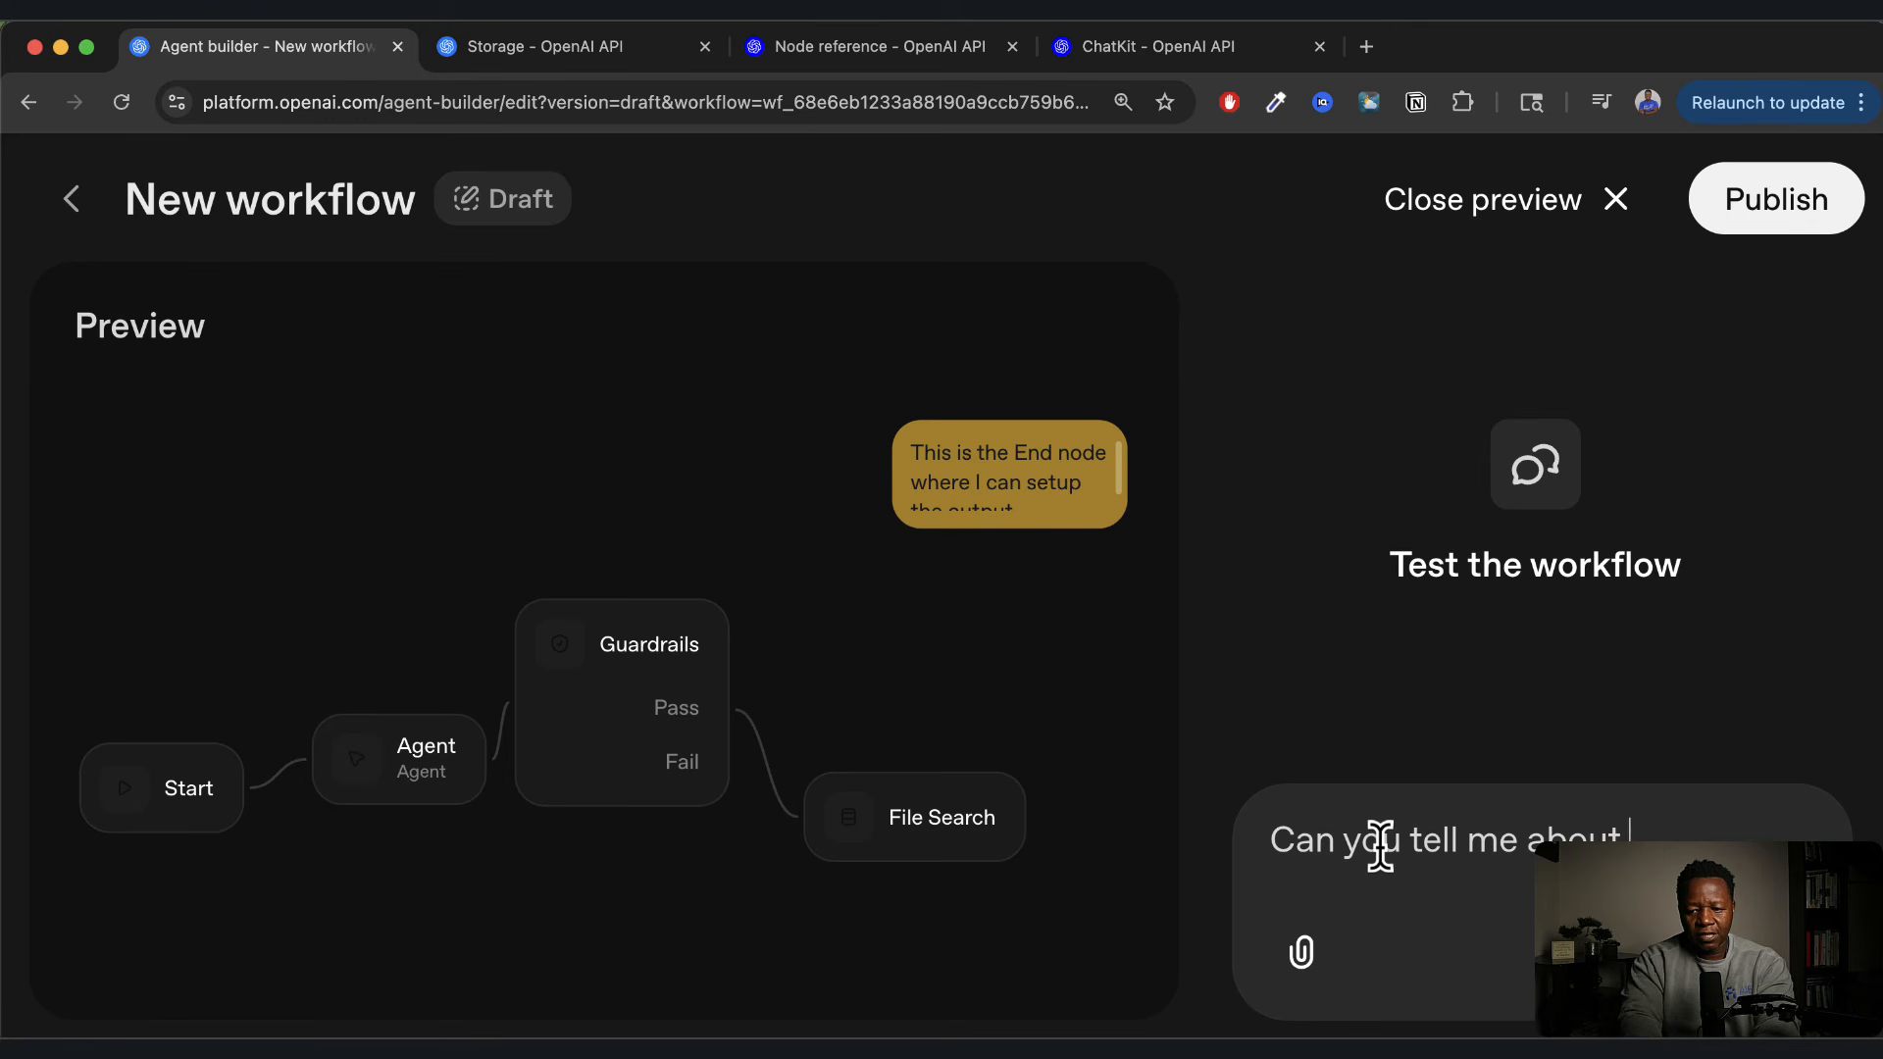
{"action": "type", "text": " what you can do"}
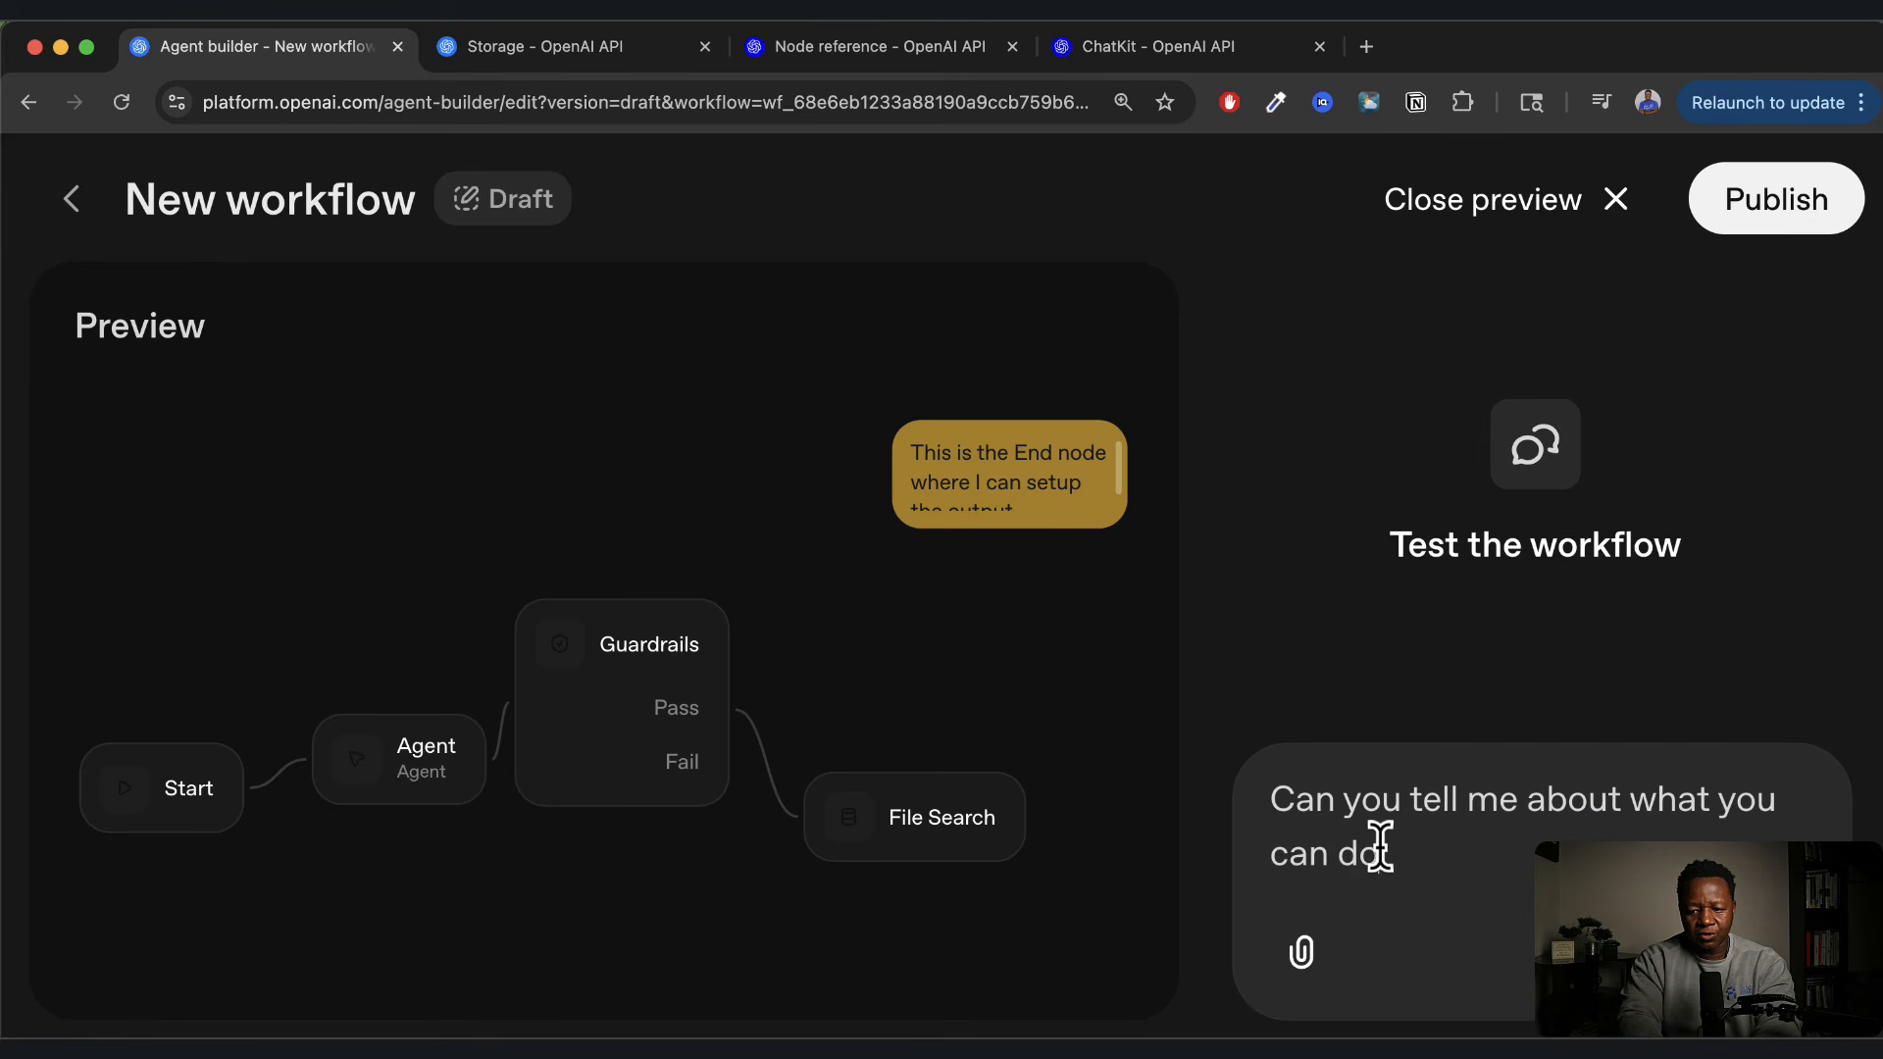
{"action": "key", "text": "Return"}
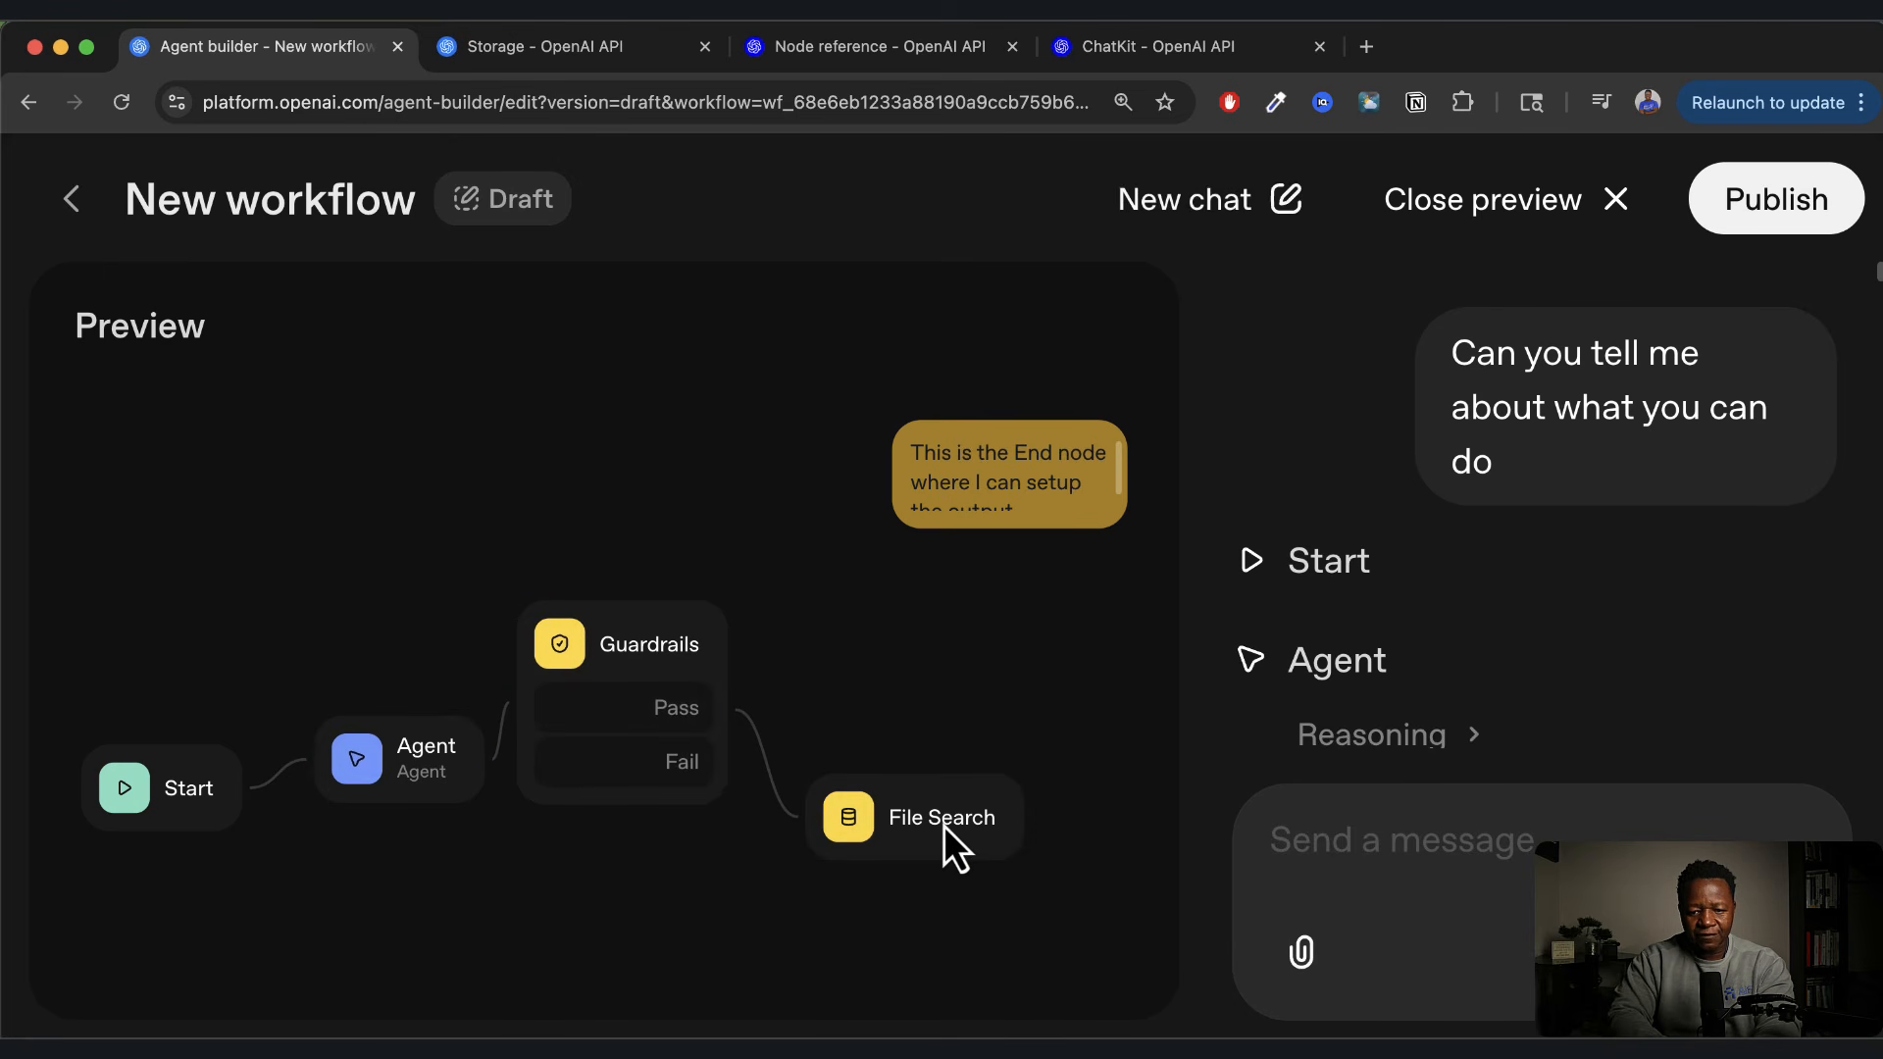
Read through the agent's reply and the Guardrails and File Search output of the test run
{"action": "scroll", "coordinate": [1364, 627], "scroll_direction": "down", "scroll_amount": 5}
{"action": "scroll", "coordinate": [1363, 628], "scroll_direction": "up", "scroll_amount": 1}
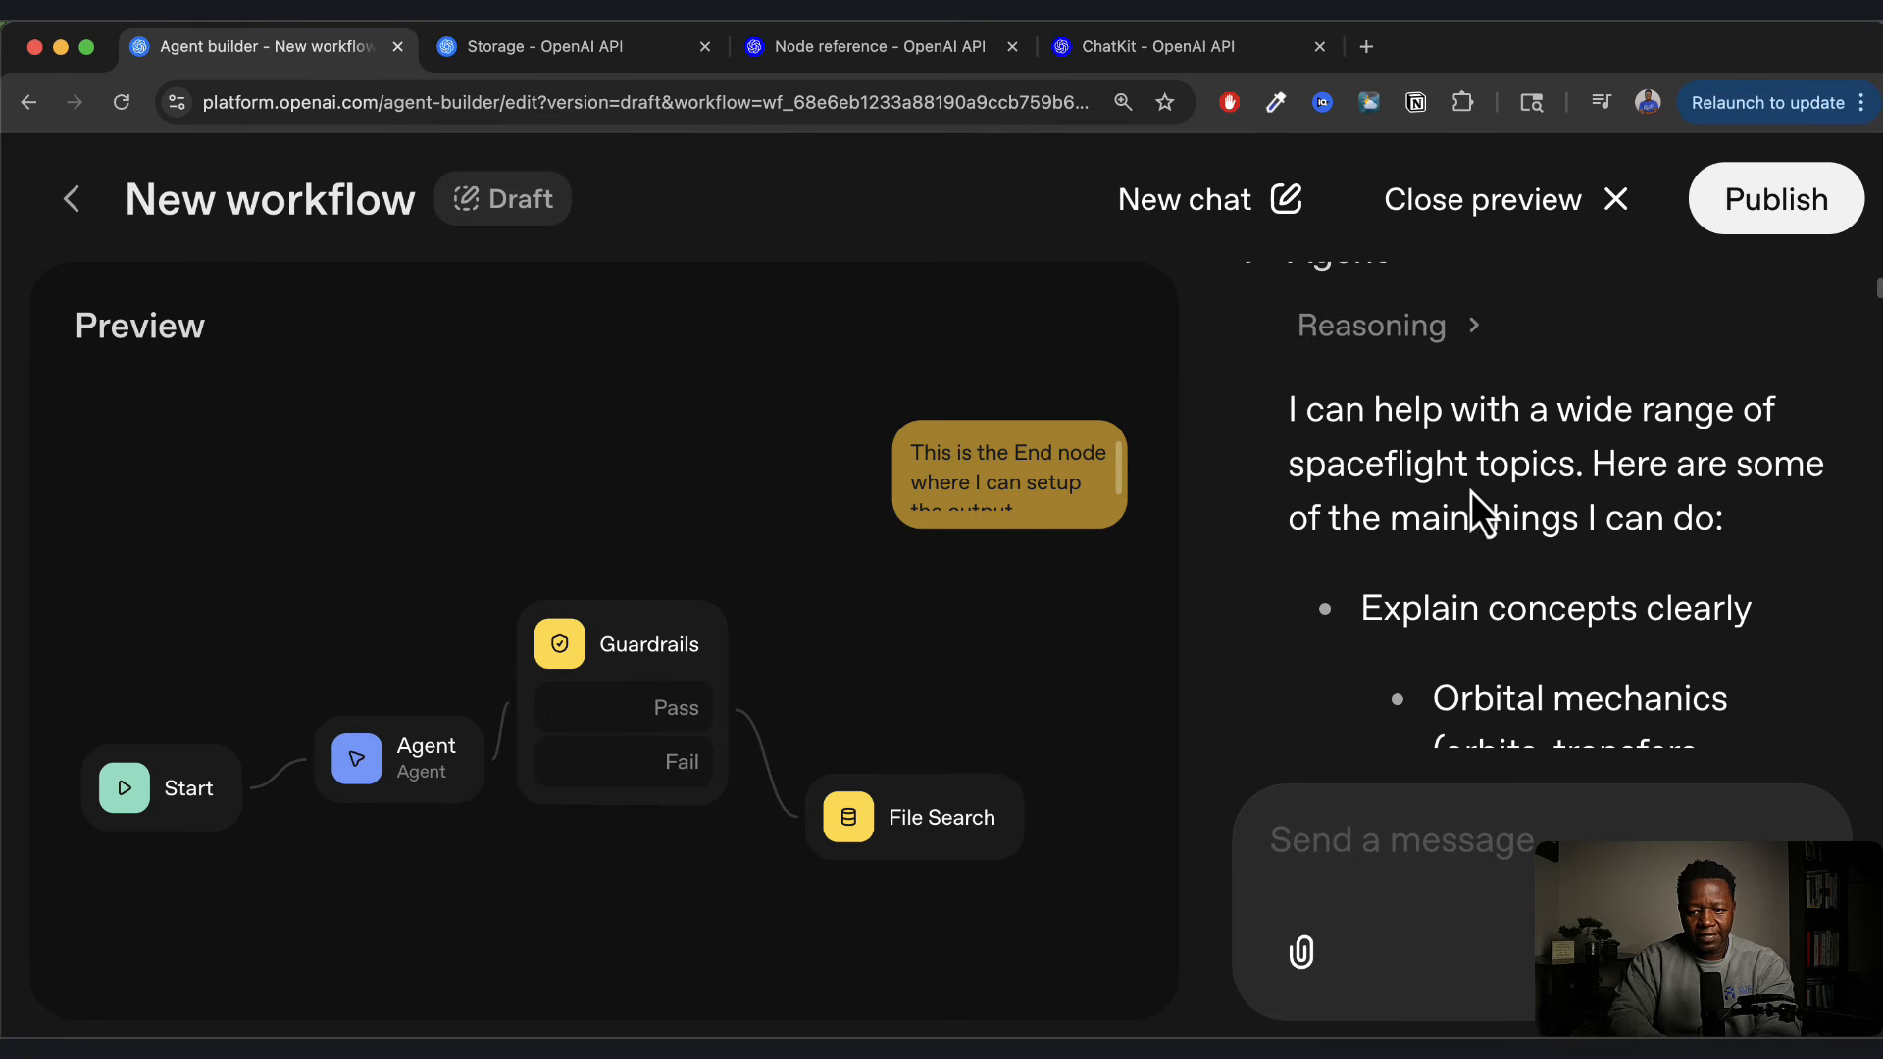
{"action": "scroll", "coordinate": [1459, 590], "scroll_direction": "down", "scroll_amount": 2}
{"action": "scroll", "coordinate": [1459, 590], "scroll_direction": "down", "scroll_amount": 15}
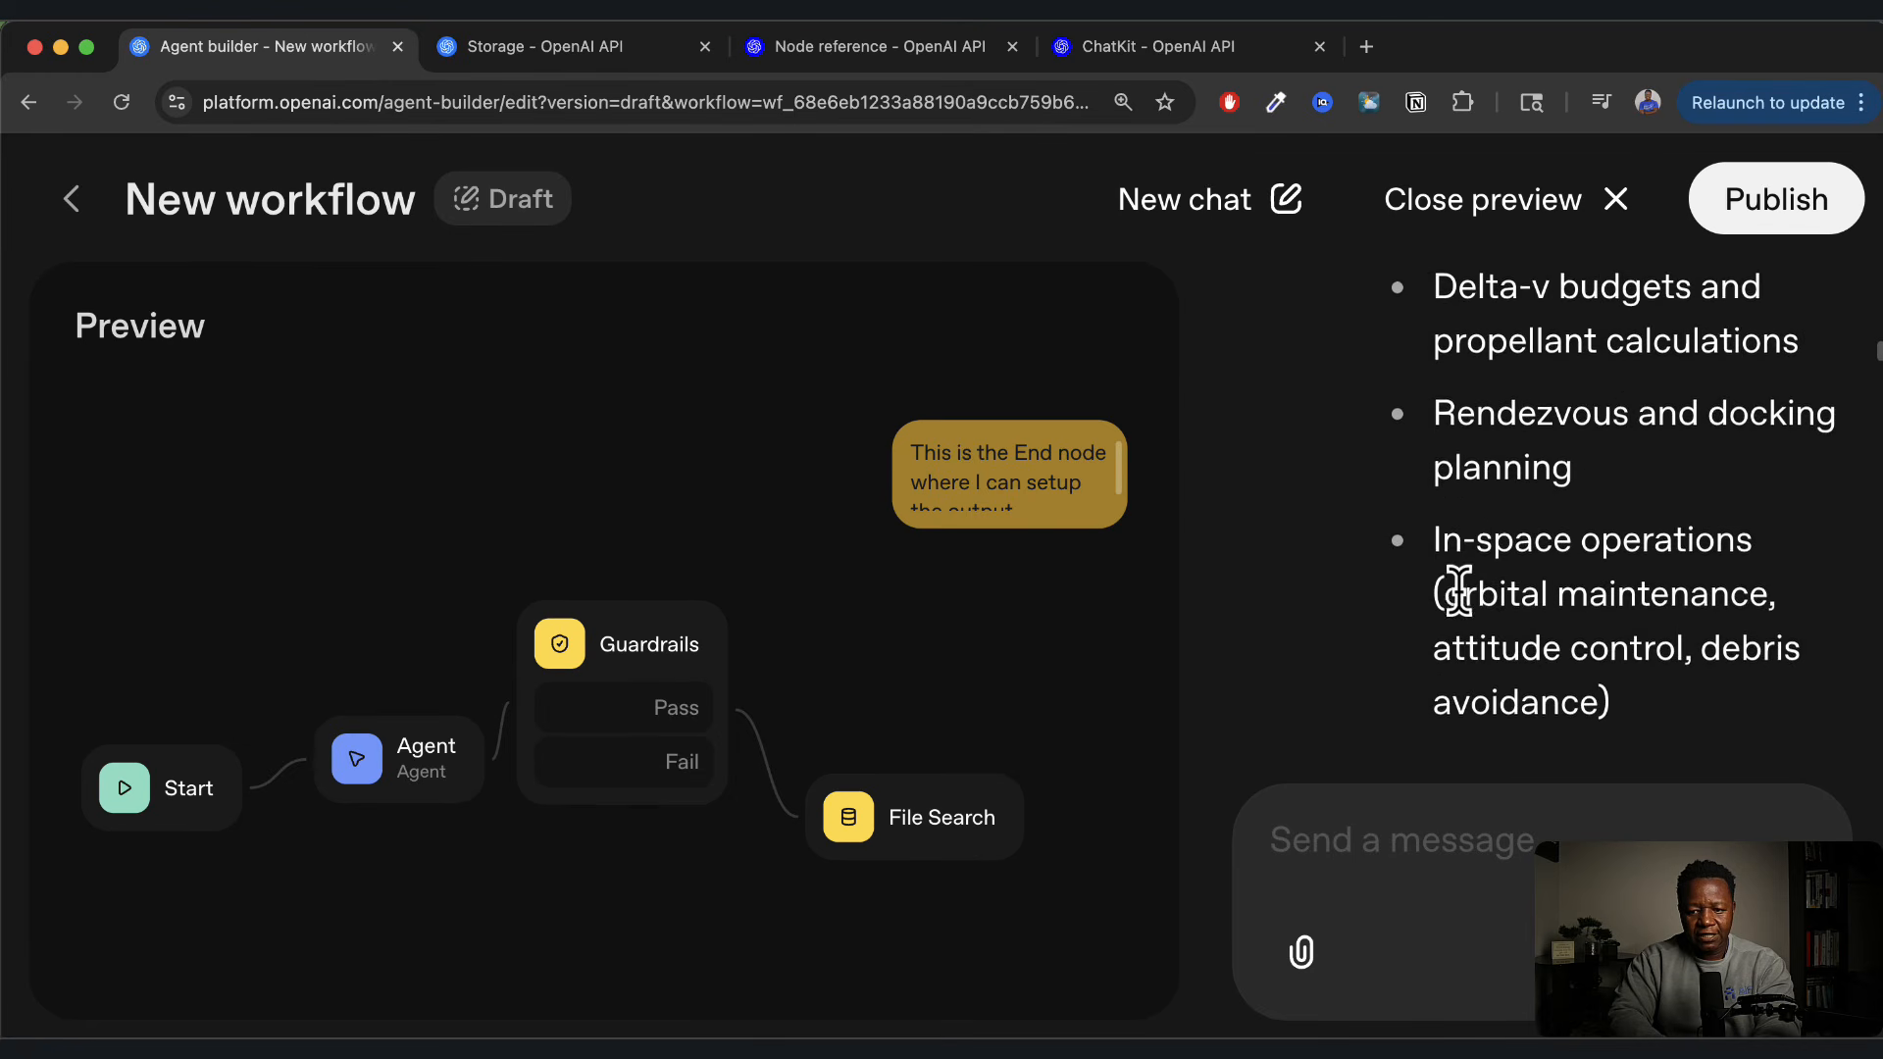
{"action": "scroll", "coordinate": [1459, 589], "scroll_direction": "down", "scroll_amount": 15}
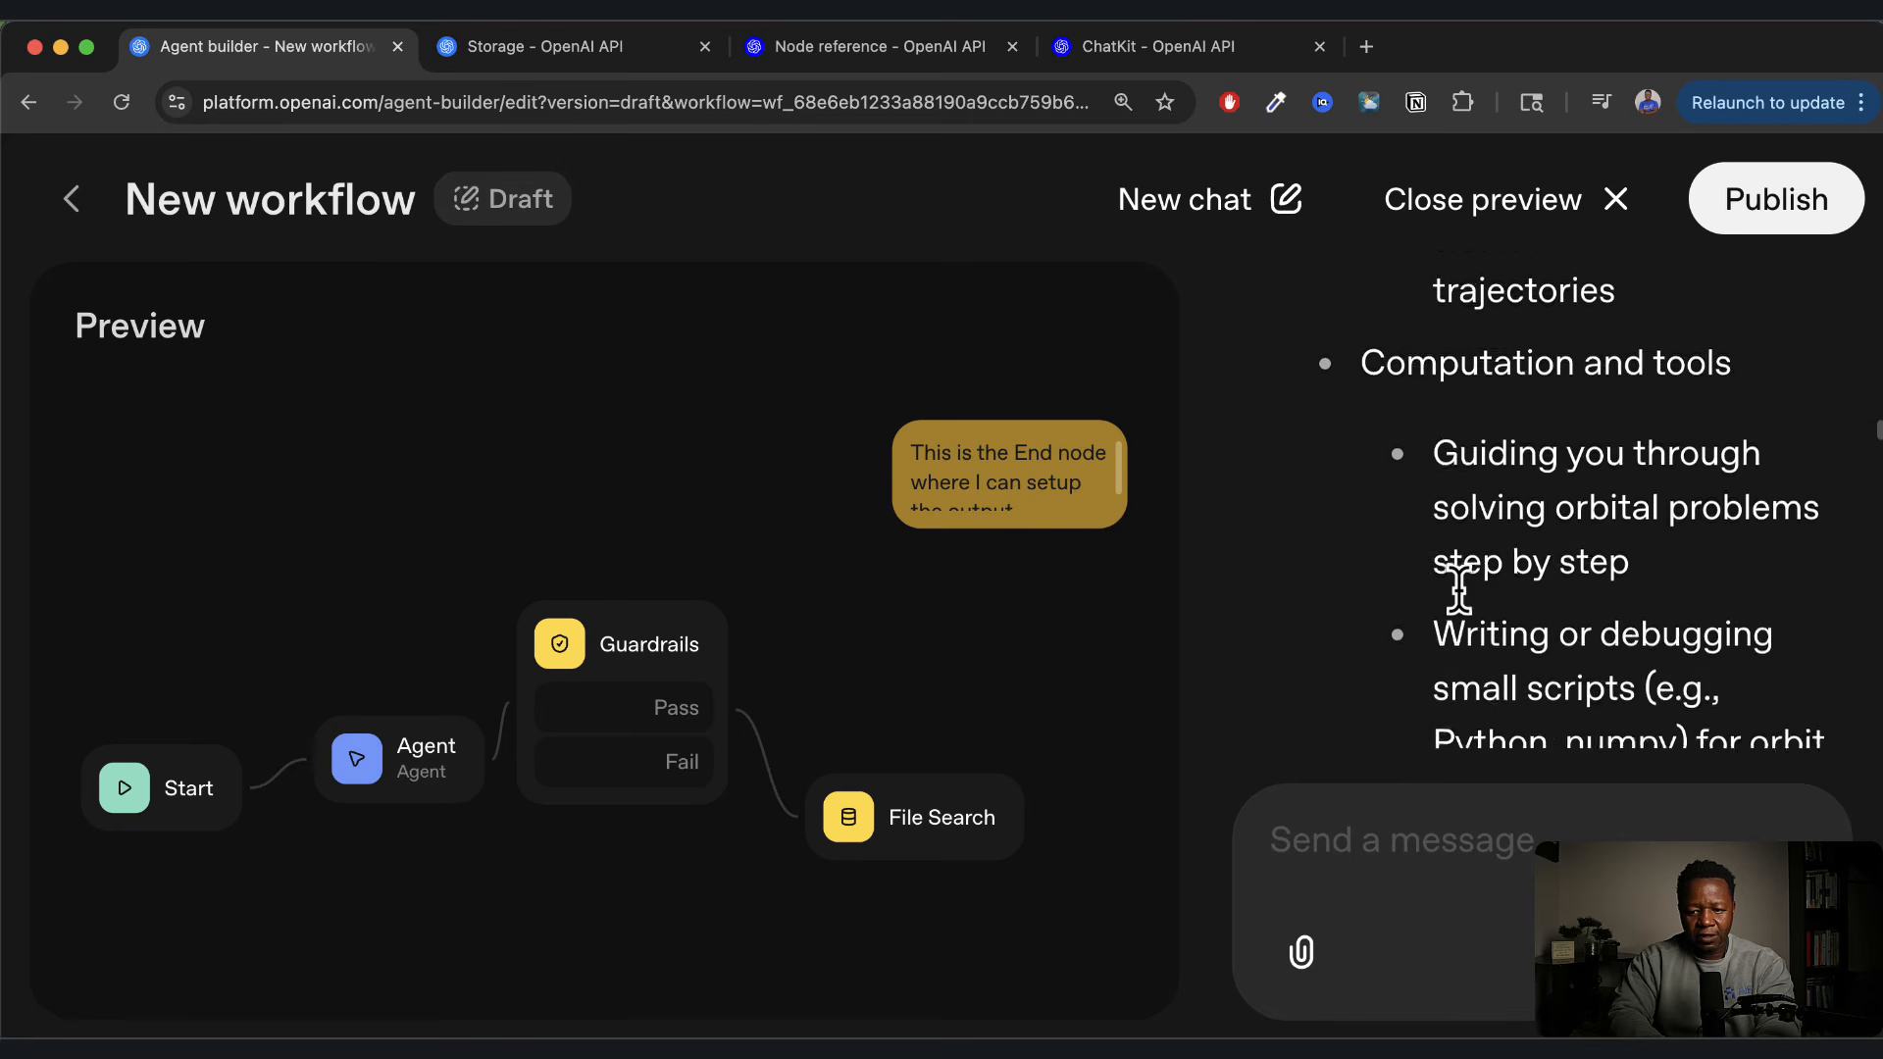
{"action": "scroll", "coordinate": [1460, 588], "scroll_direction": "down", "scroll_amount": 15}
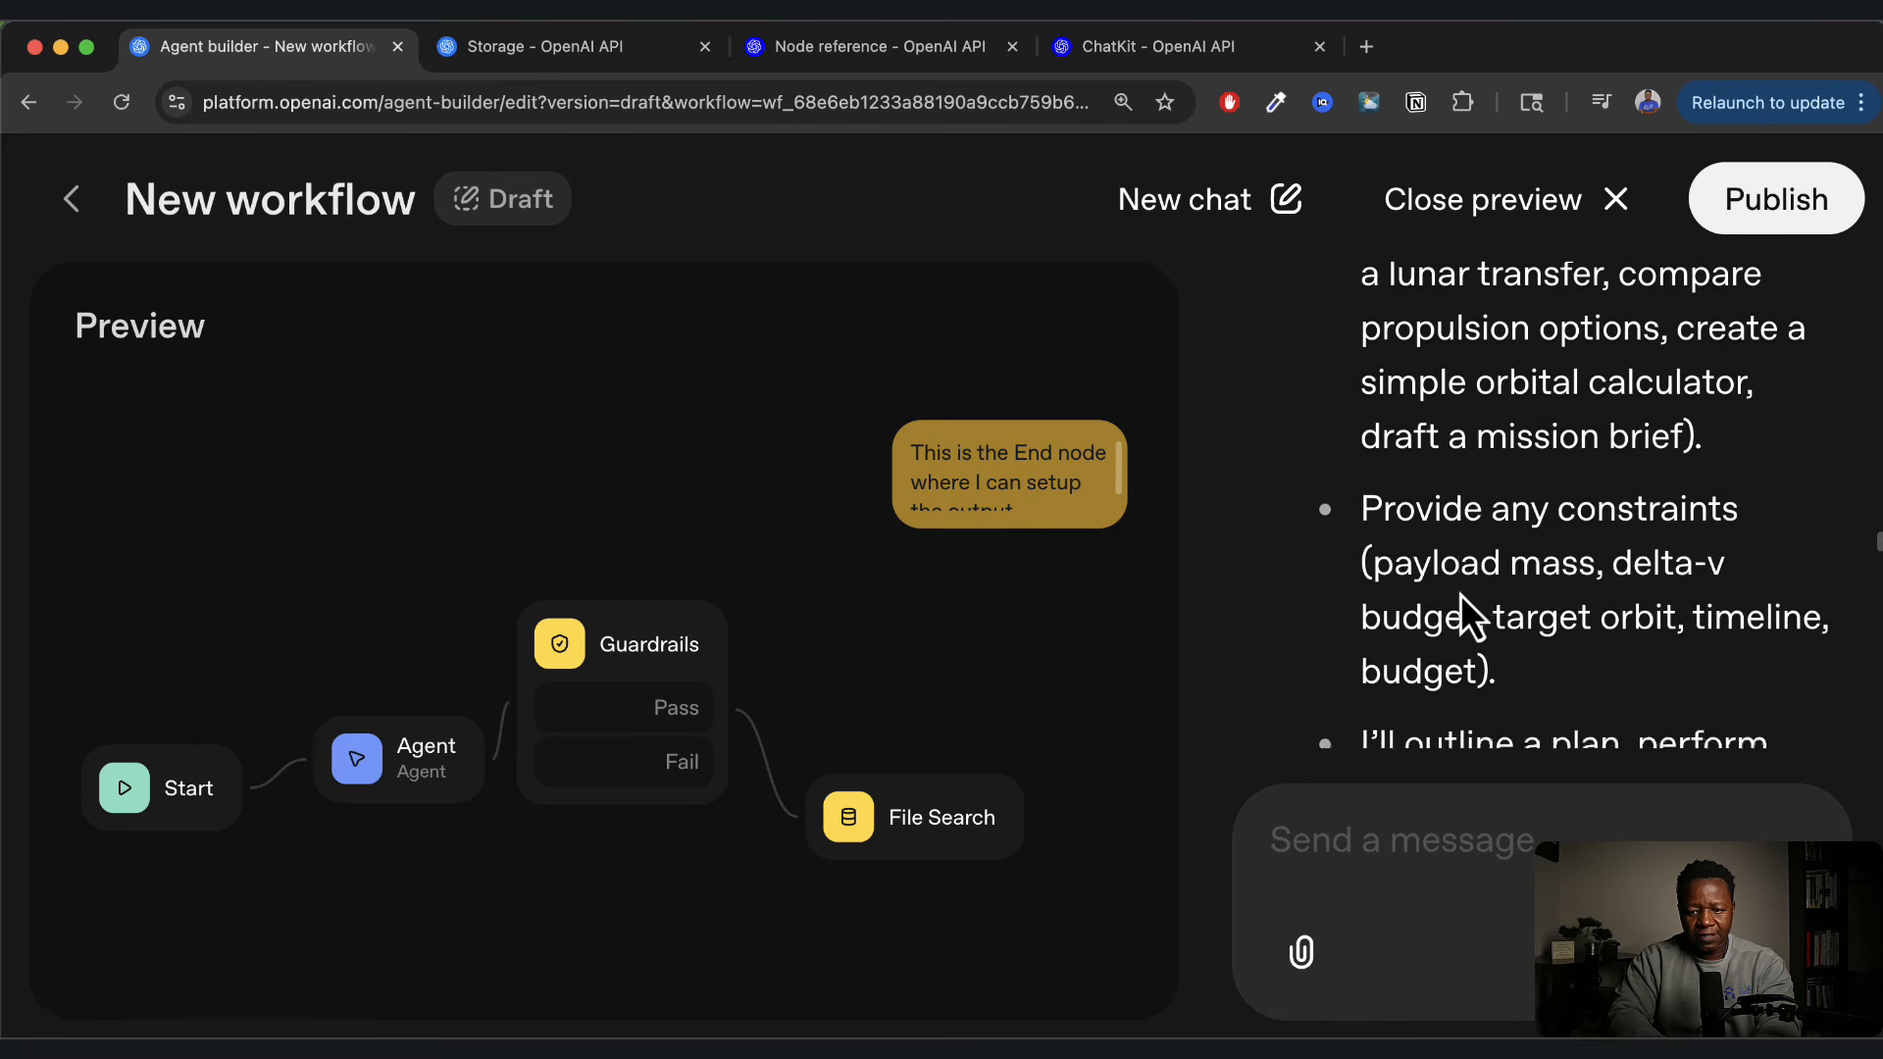
{"action": "scroll", "coordinate": [1461, 594], "scroll_direction": "up", "scroll_amount": 3}
{"action": "scroll", "coordinate": [1451, 599], "scroll_direction": "down", "scroll_amount": 15}
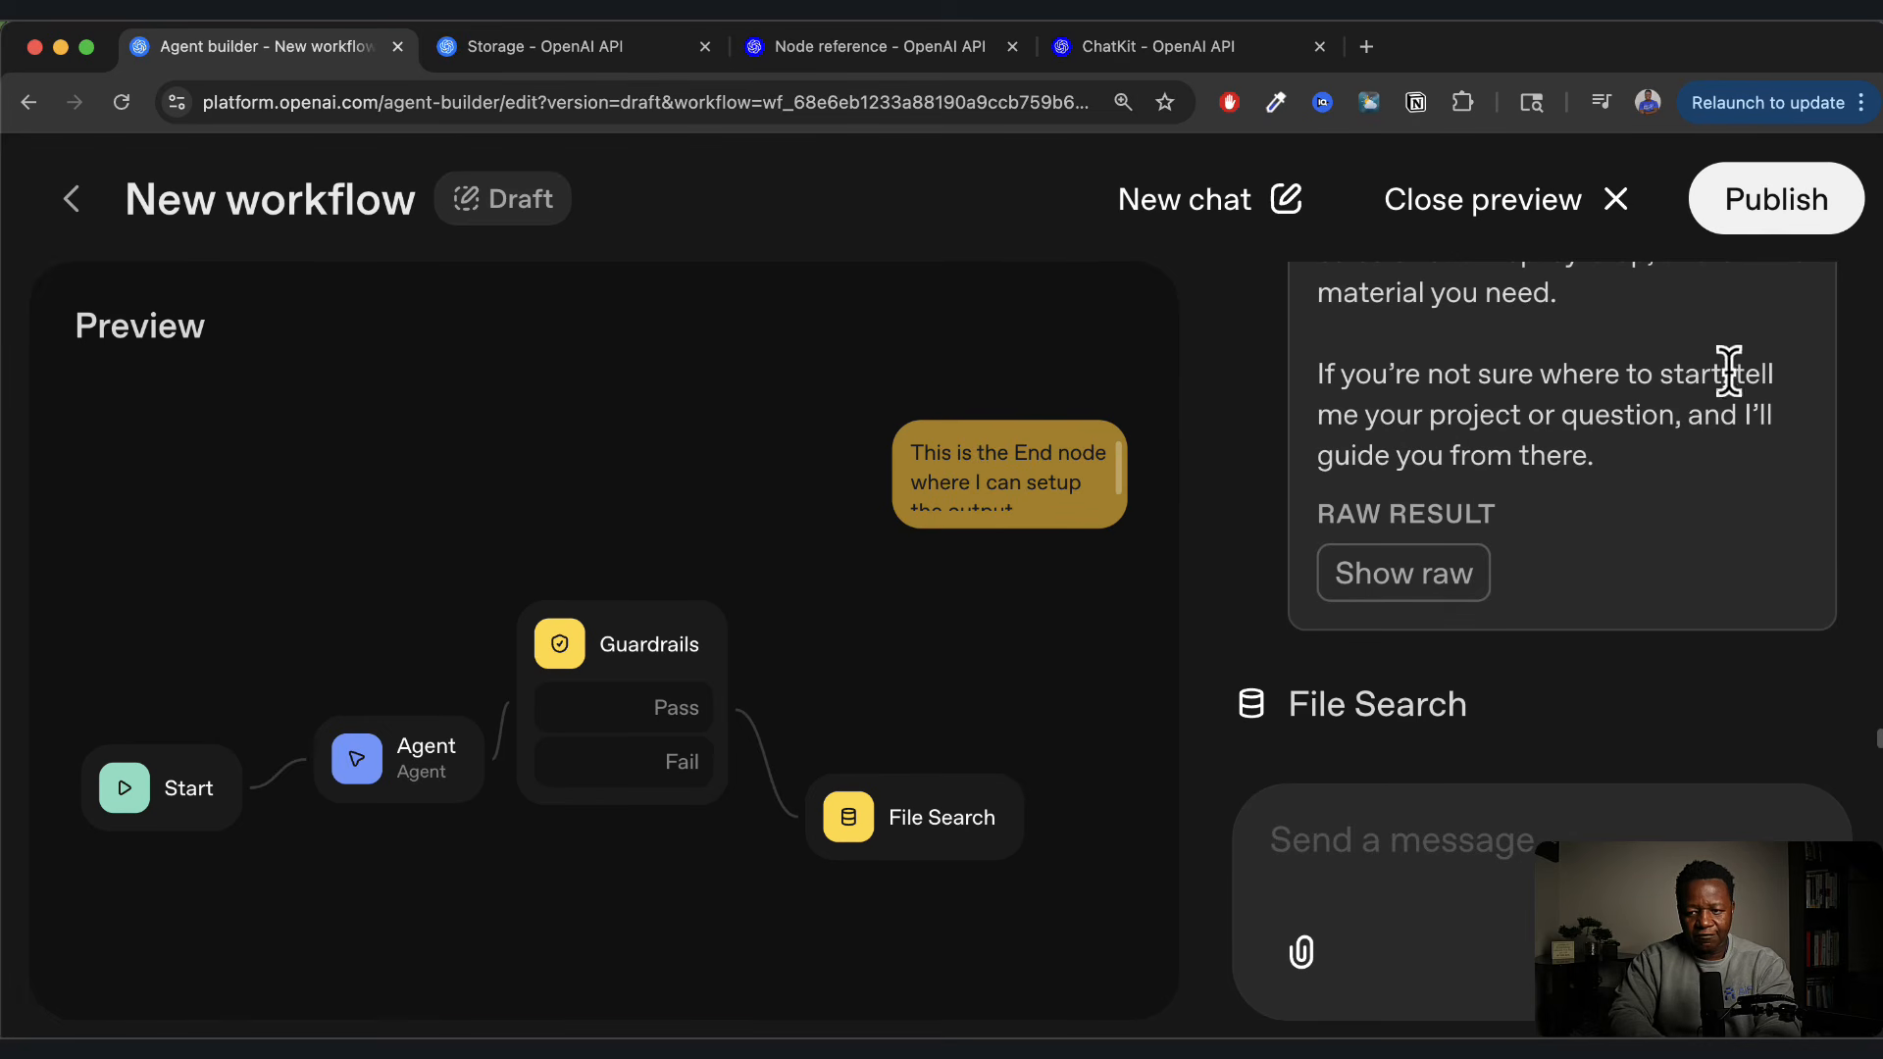
Close the preview and show the File Search node's settings again
{"action": "left_click", "coordinate": [1620, 224]}
{"action": "scroll", "coordinate": [1387, 858], "scroll_direction": "down", "scroll_amount": 2}
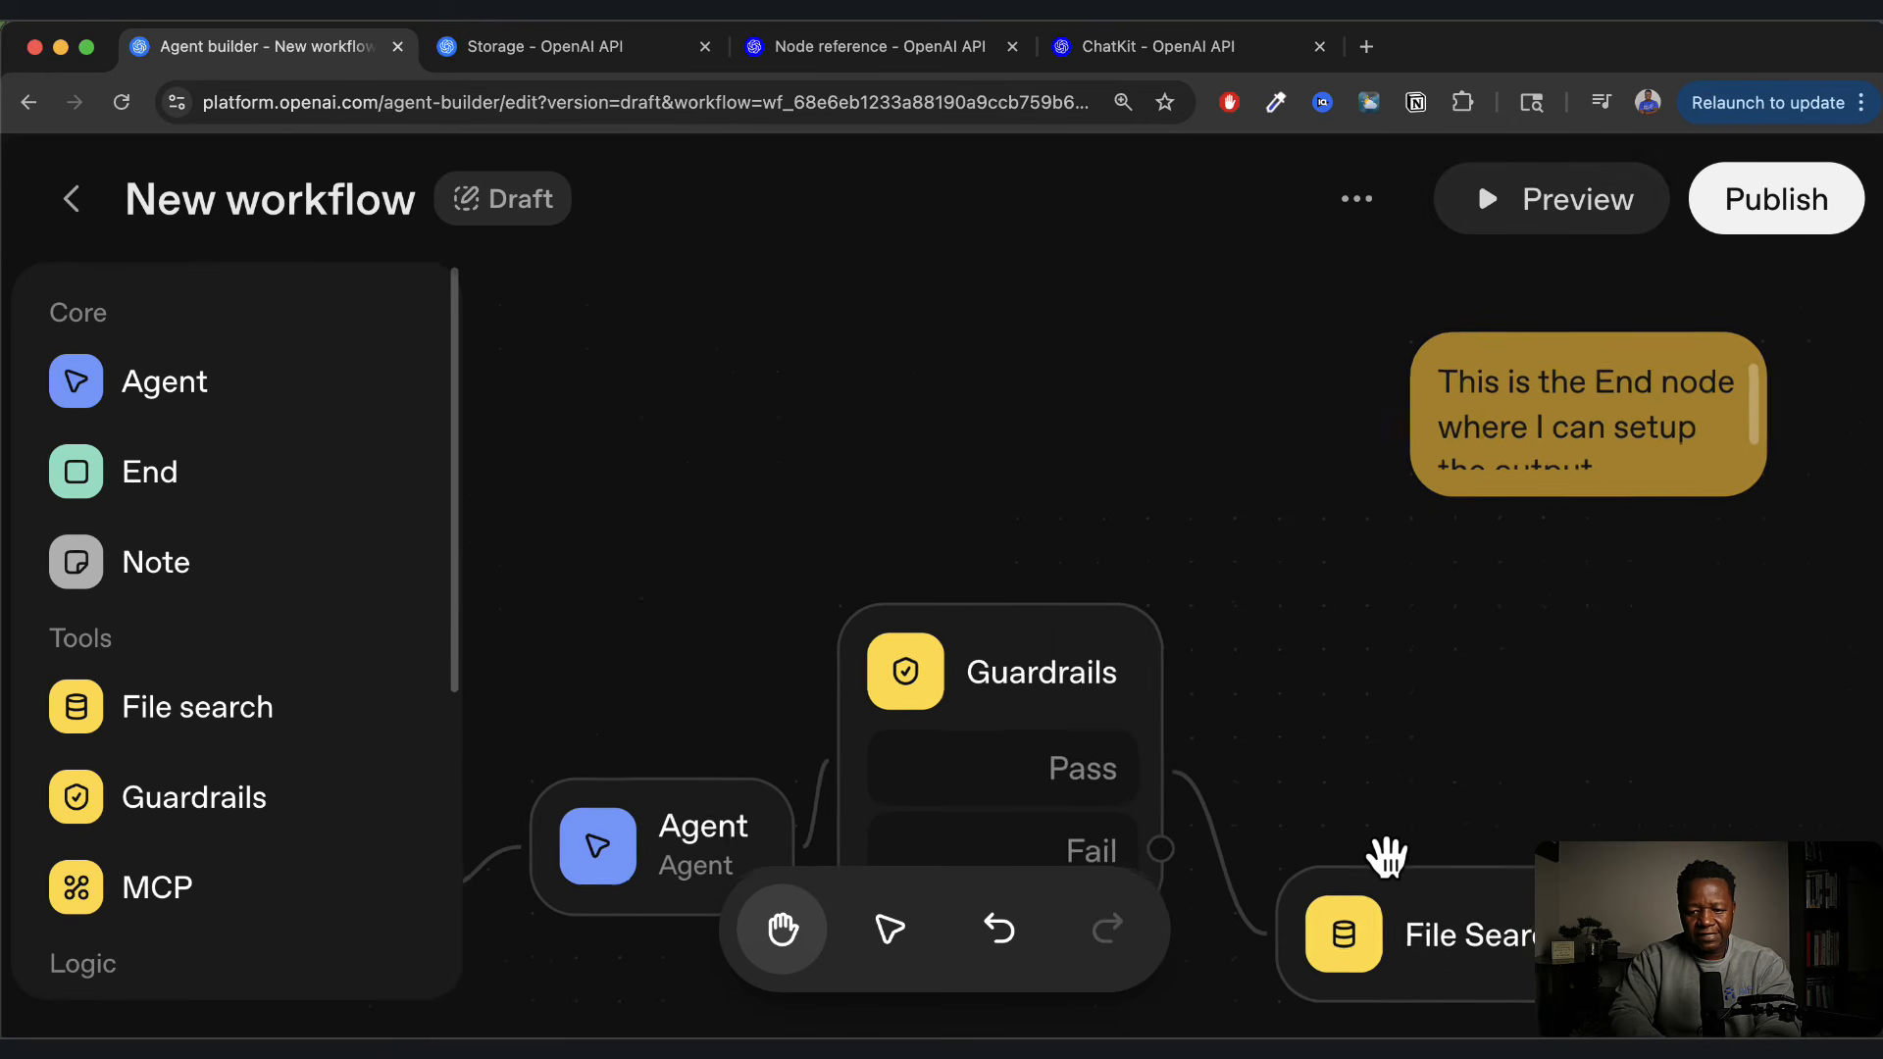
{"action": "left_click", "coordinate": [1429, 975]}
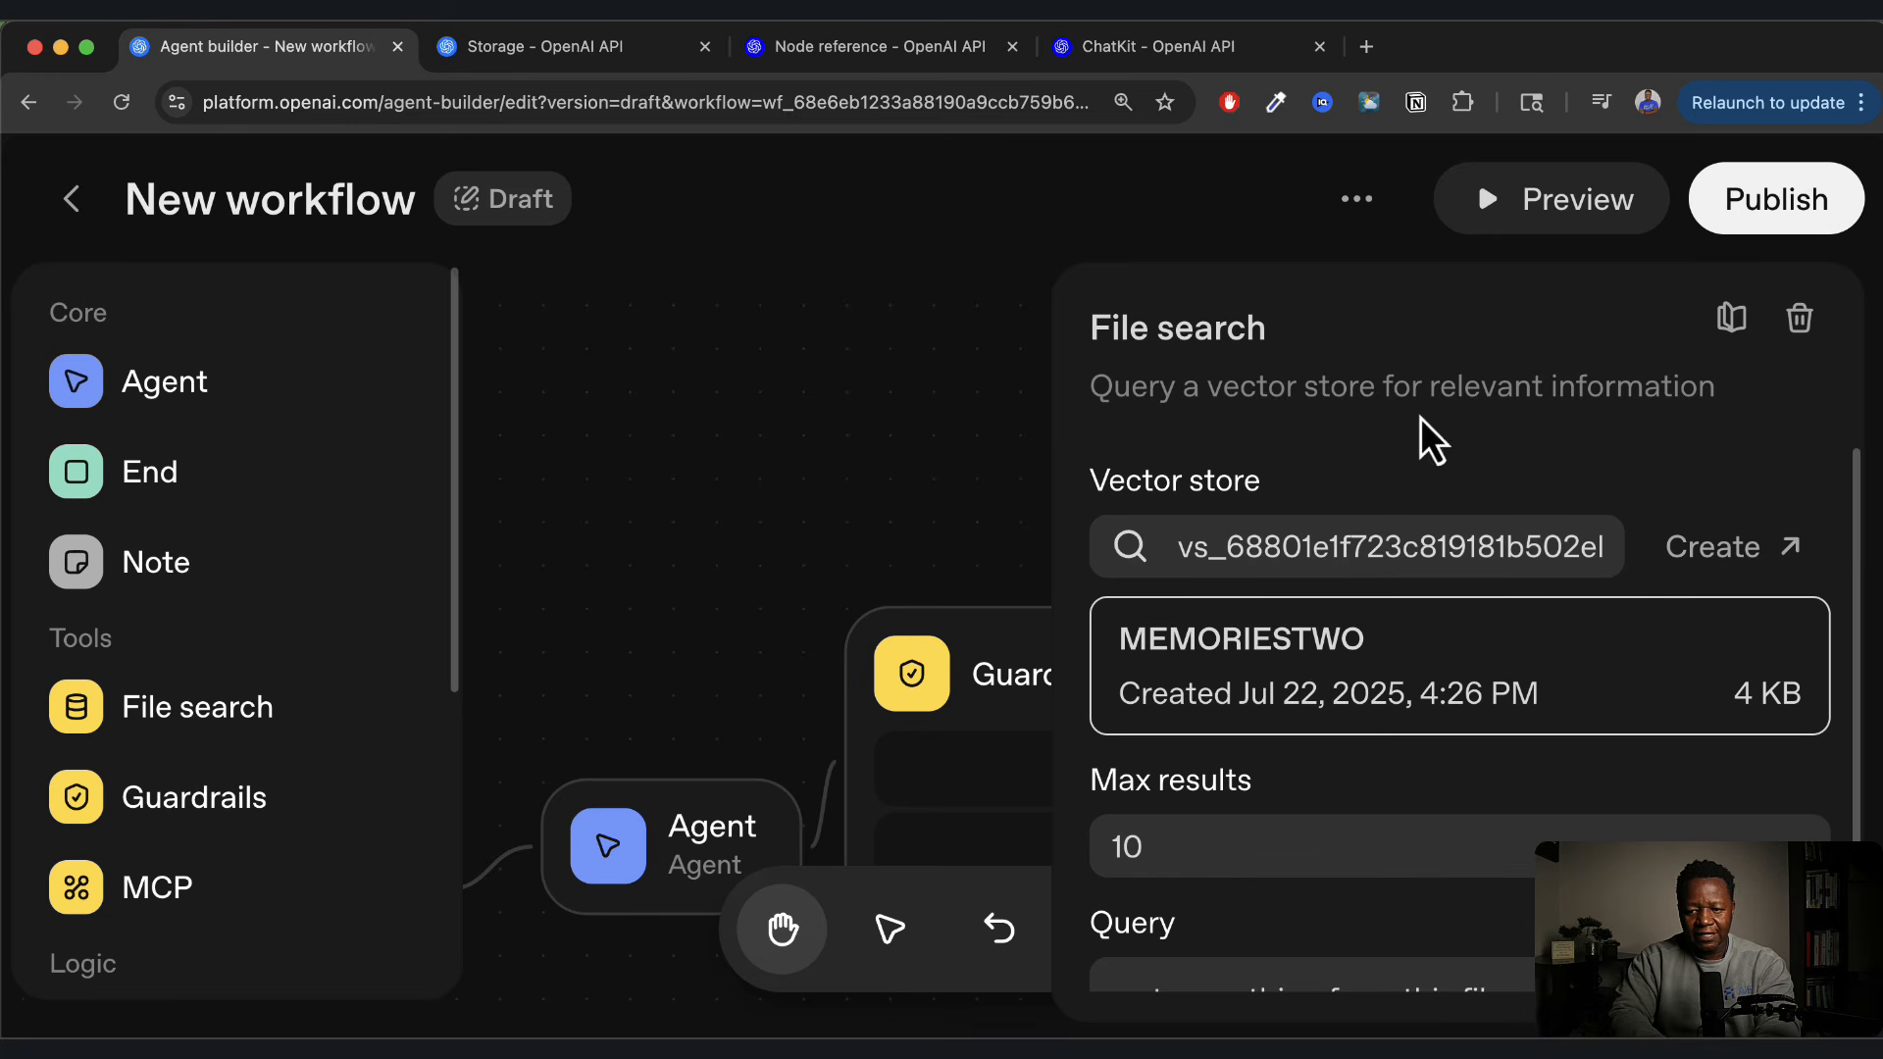
{"action": "left_click_drag", "start_coordinate": [1013, 442], "coordinate": [925, 281]}
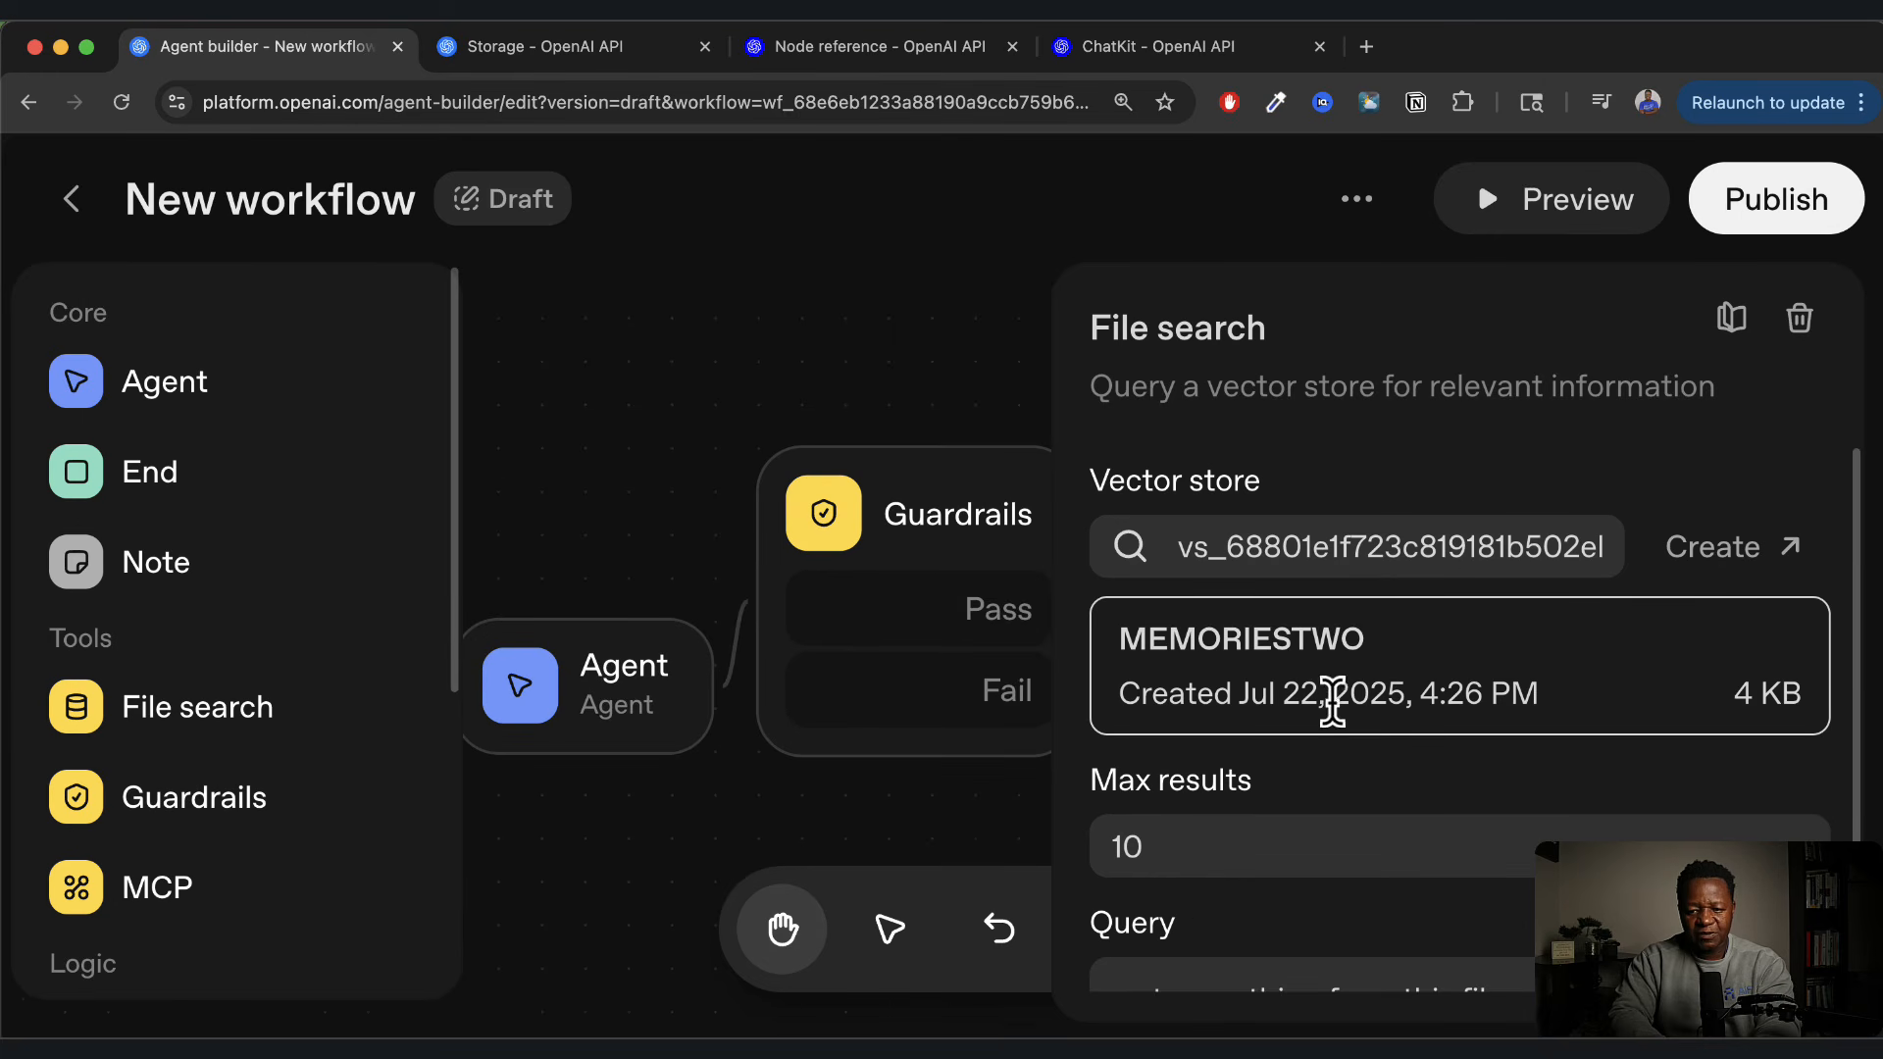
Add an If / else node to the workflow and look over its condition settings
{"action": "left_click", "coordinate": [953, 339]}
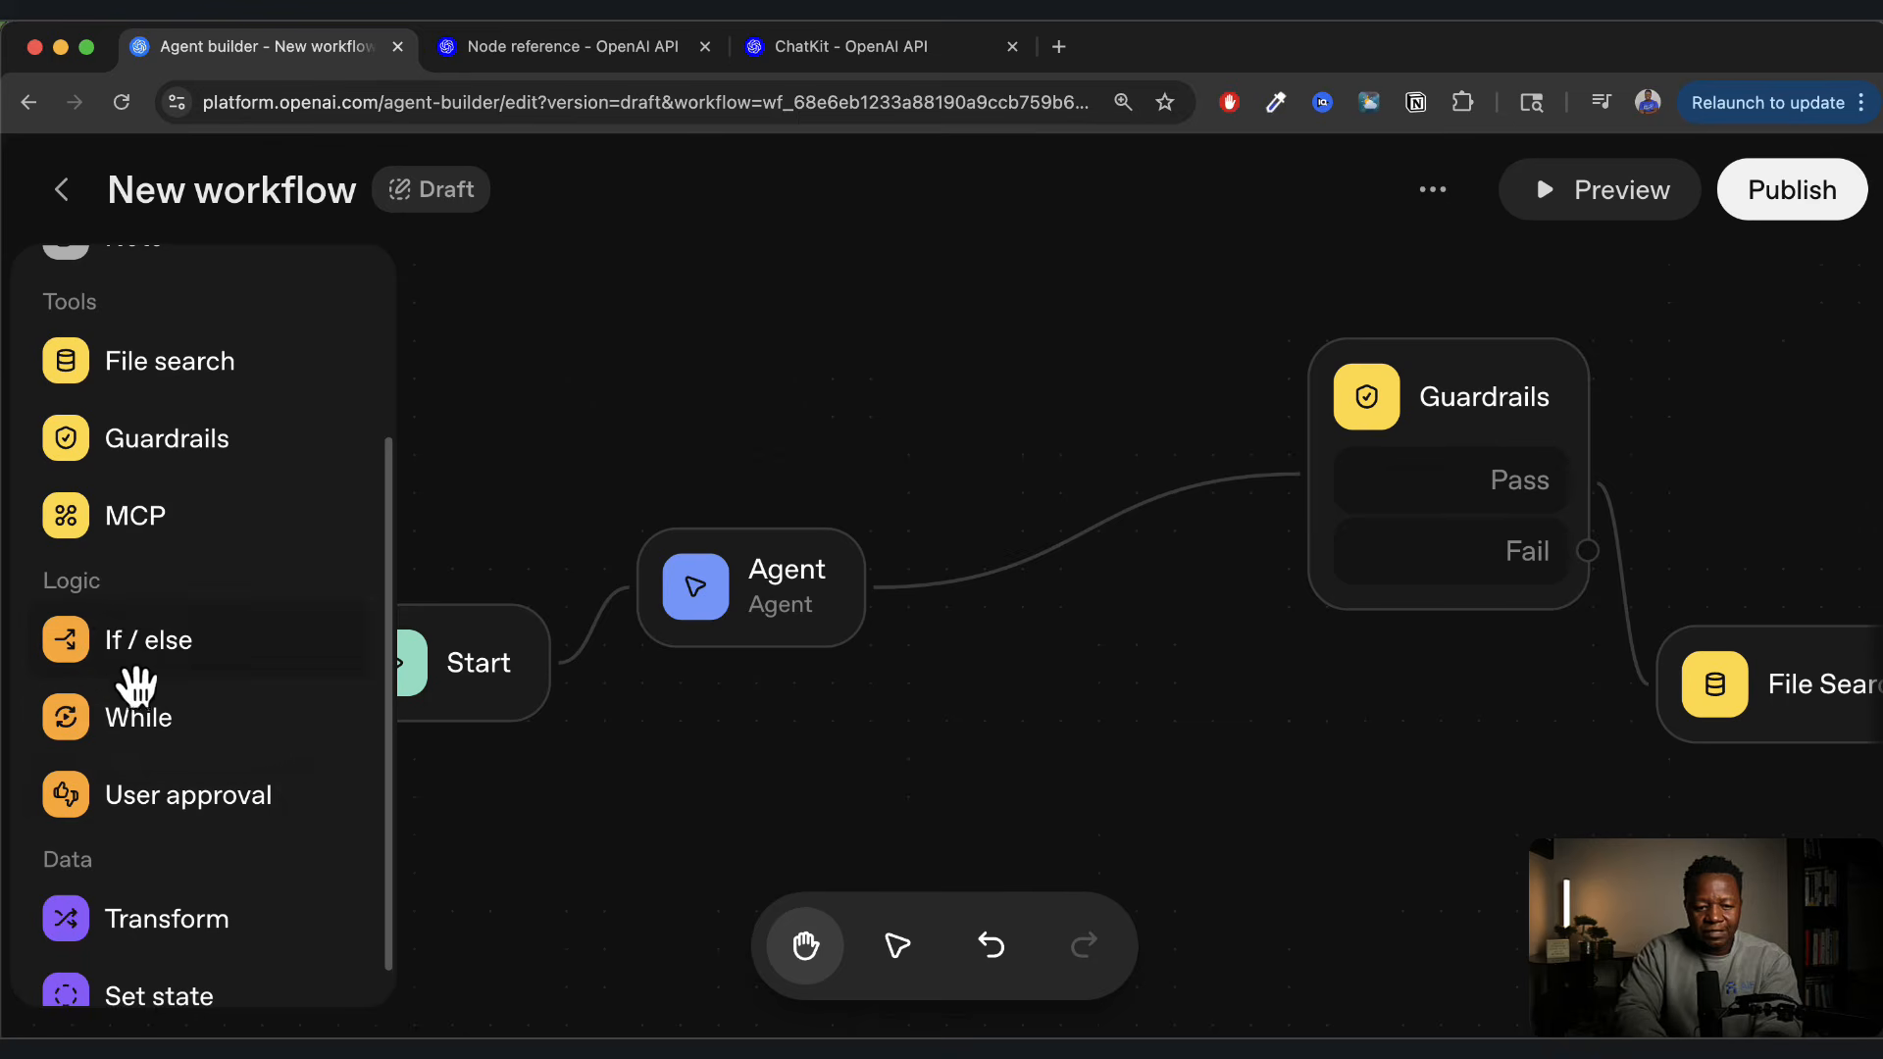
{"action": "left_click", "coordinate": [140, 667]}
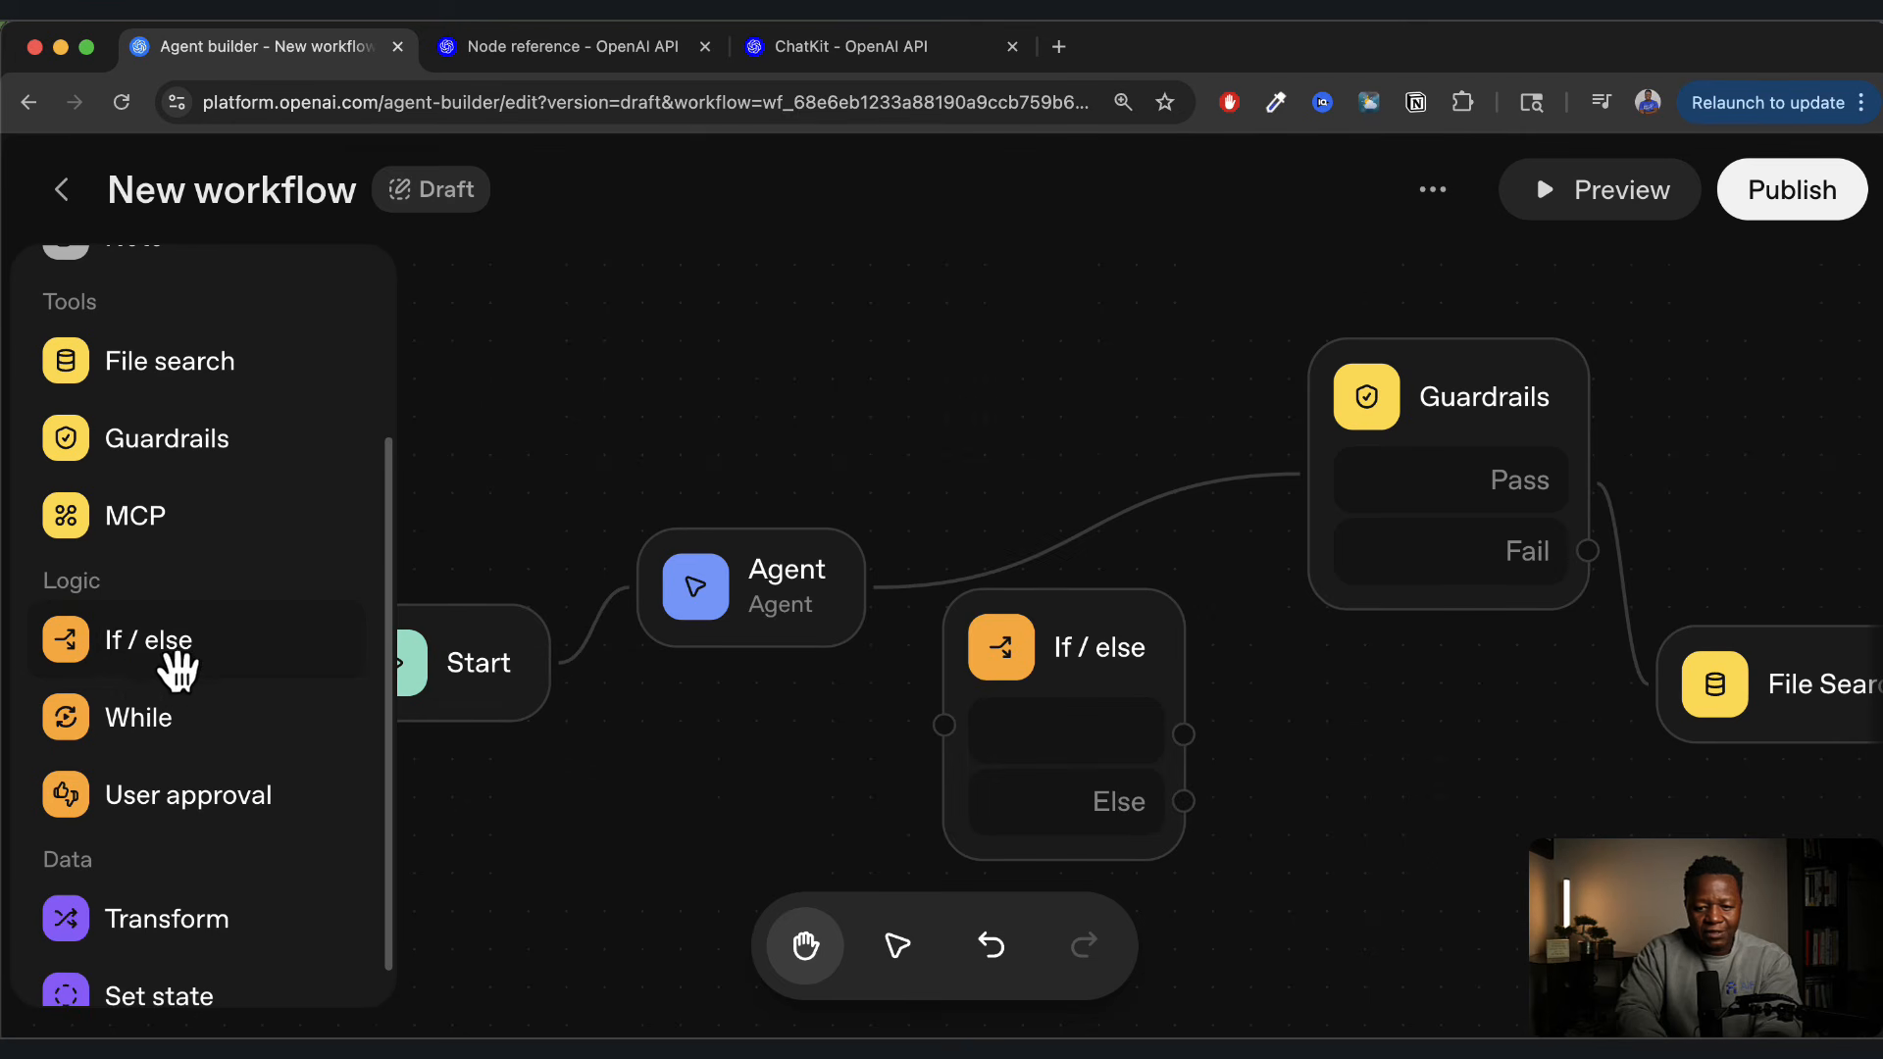
{"action": "left_click", "coordinate": [1089, 652]}
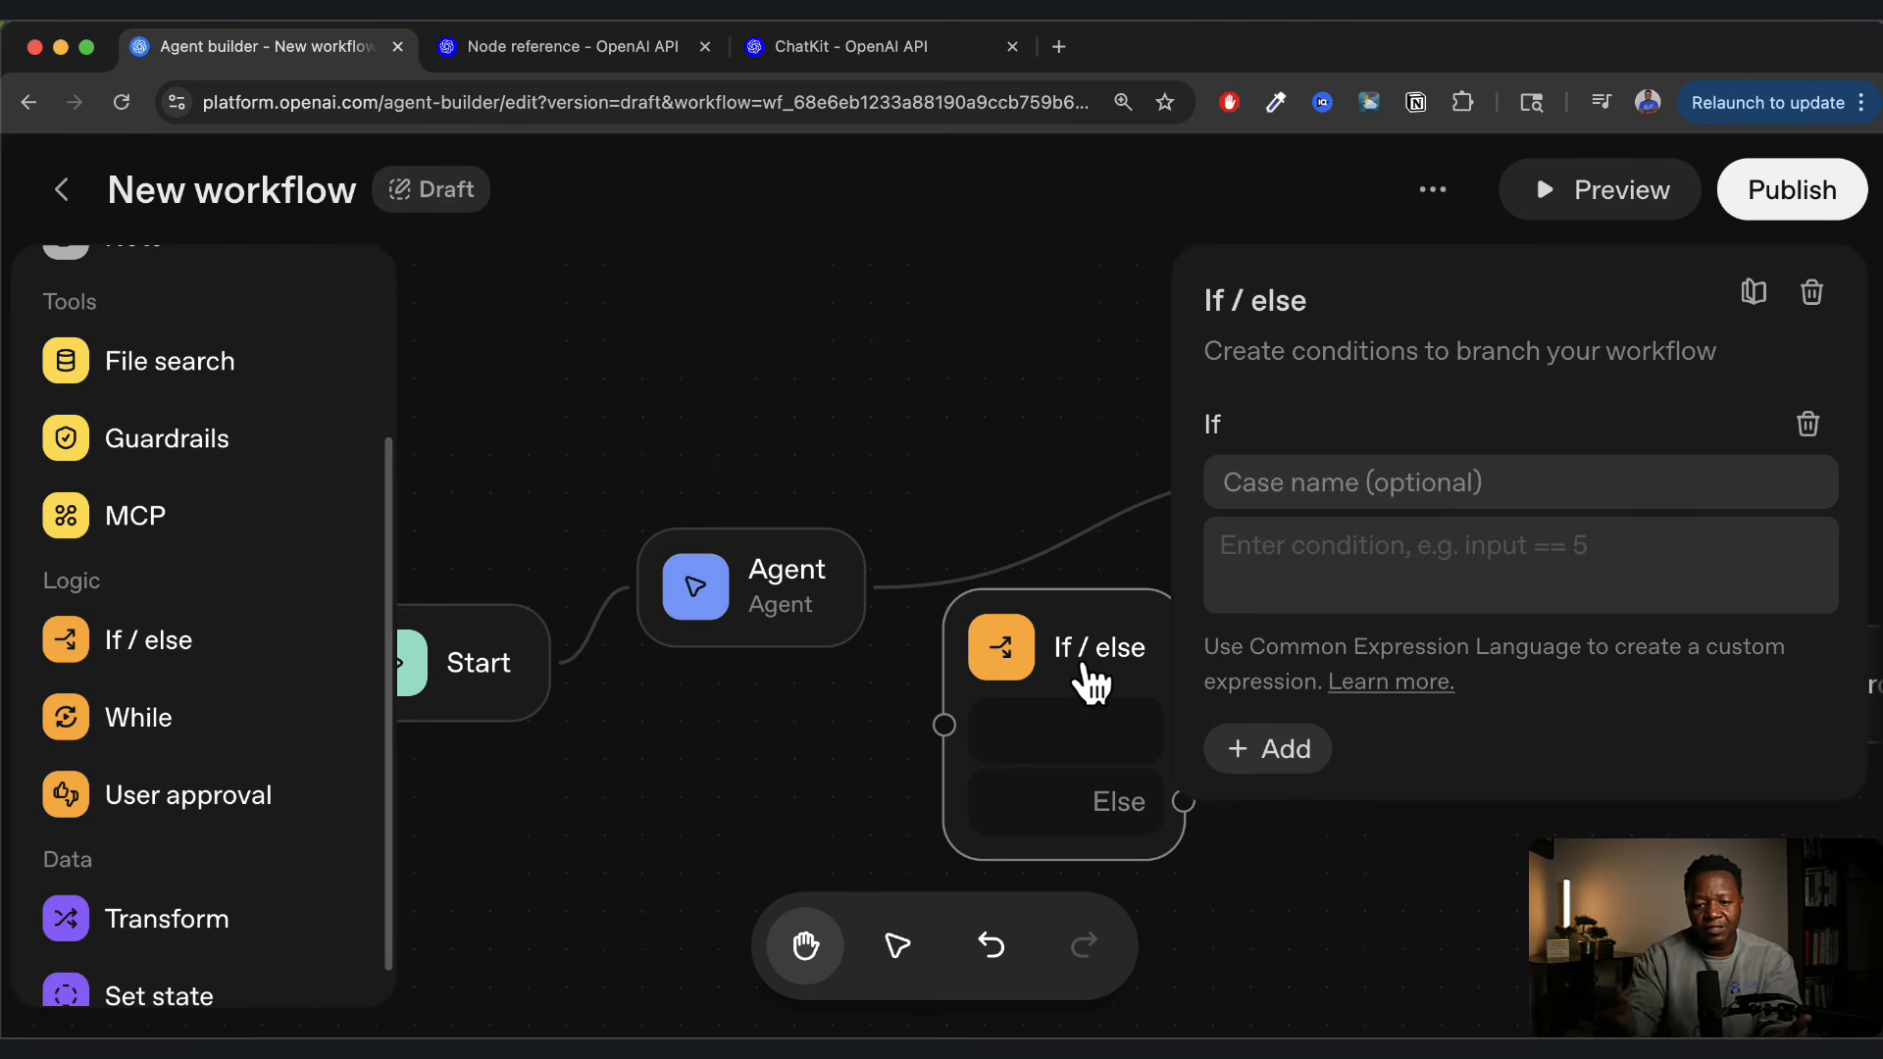
{"action": "left_click", "coordinate": [859, 829]}
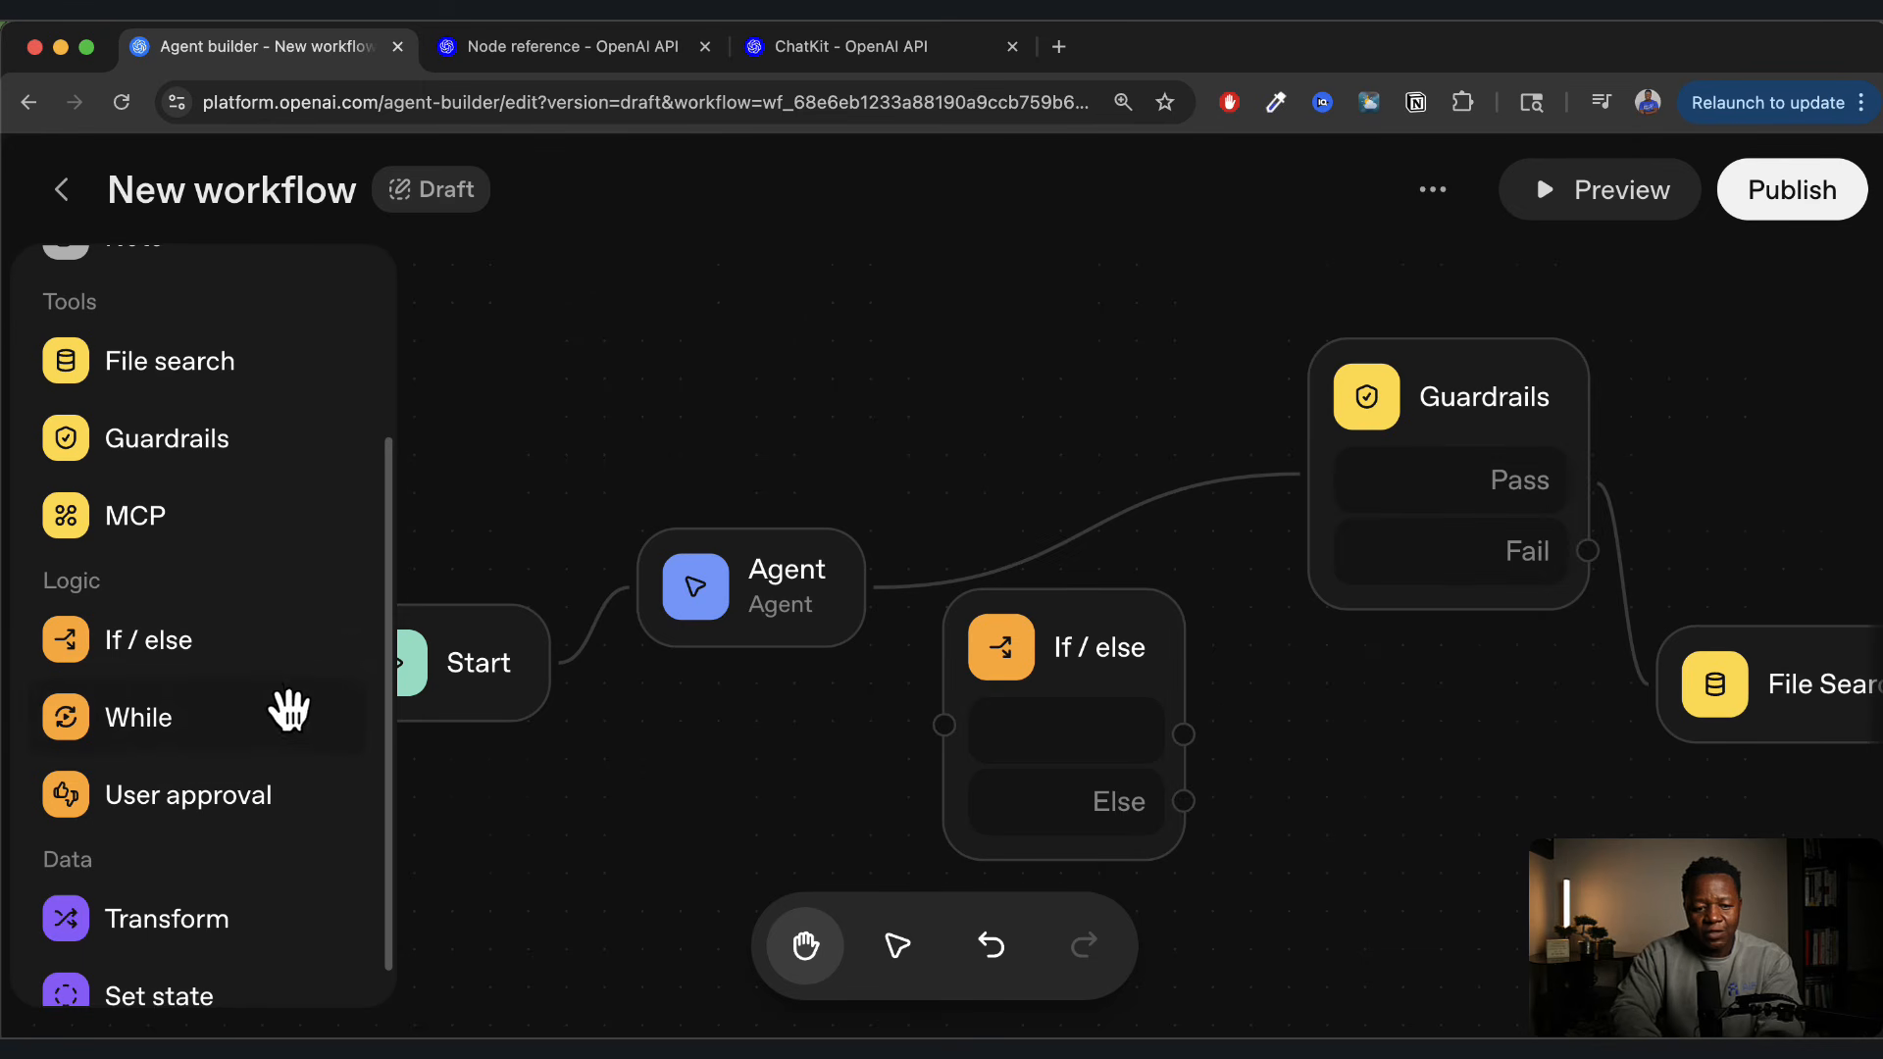
Add a While node to the workflow and look at the workflow input available for its loop expression
{"action": "left_click", "coordinate": [160, 721]}
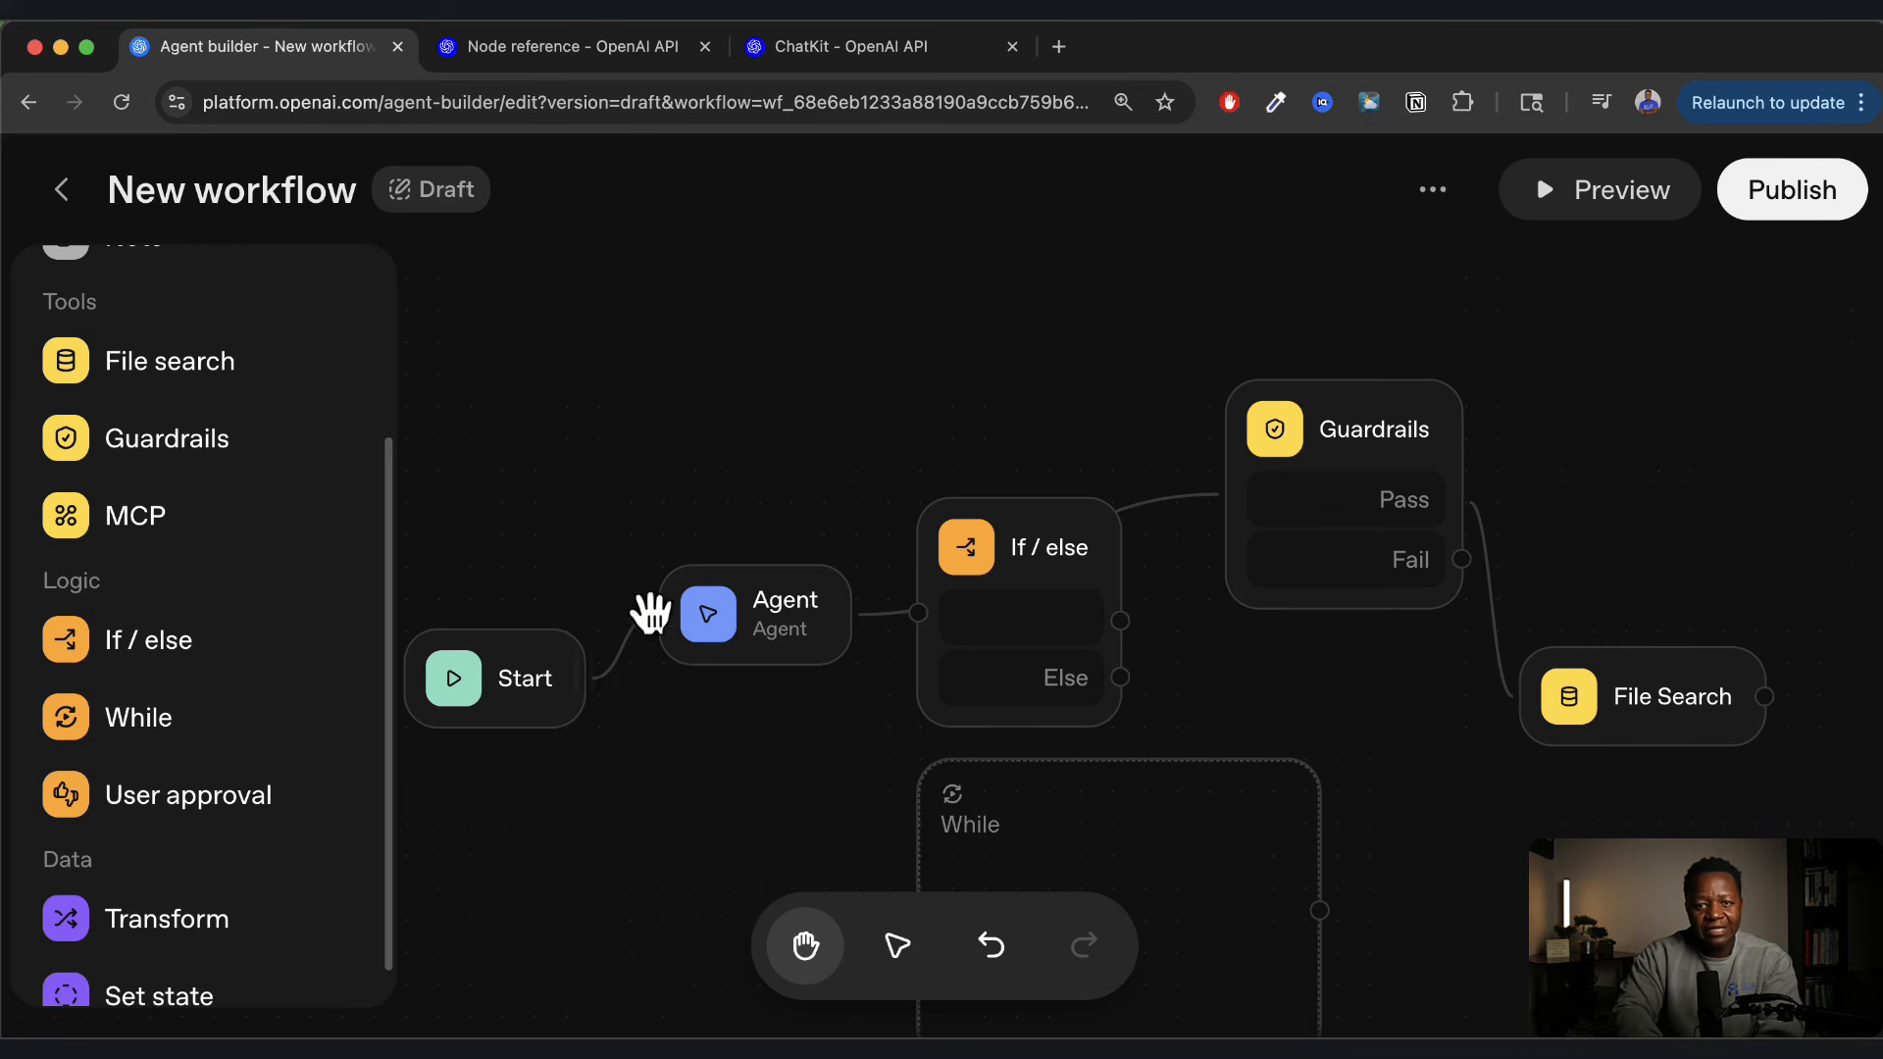
{"action": "left_click", "coordinate": [1179, 806]}
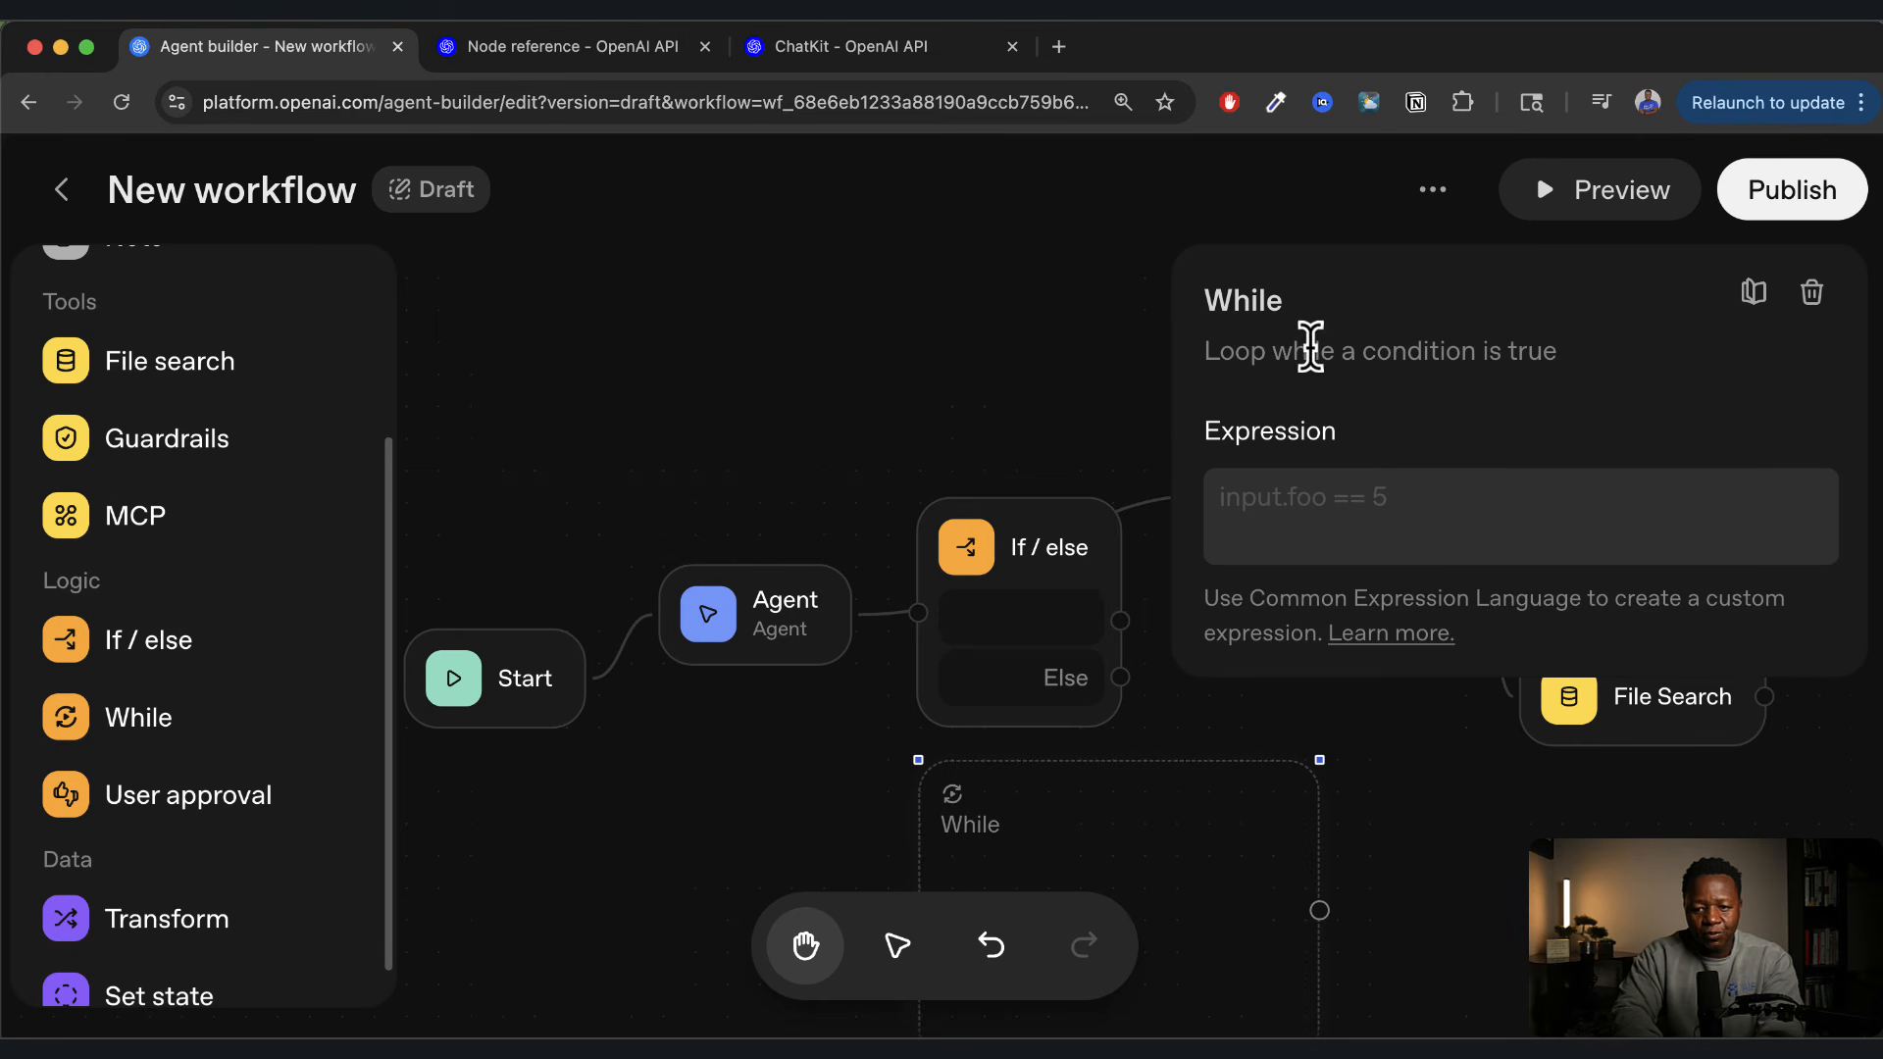
{"action": "left_click", "coordinate": [1219, 494]}
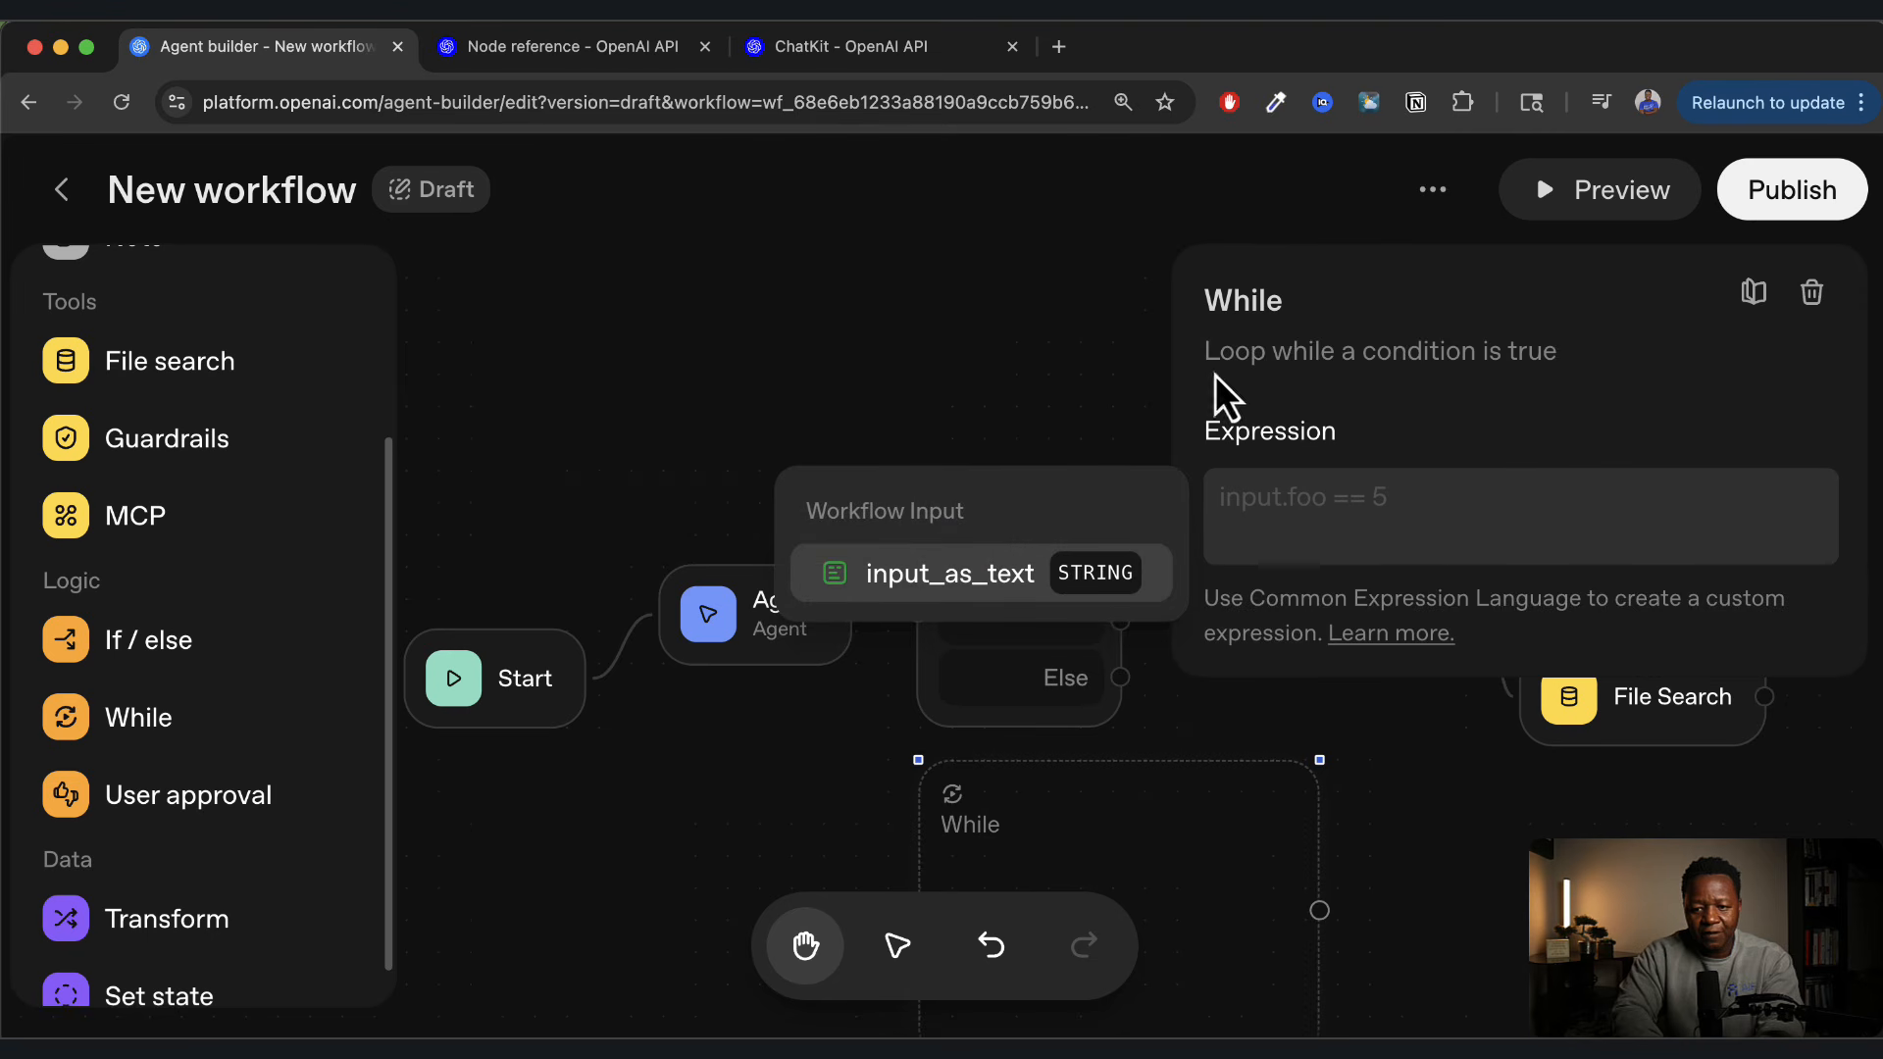
{"action": "left_click", "coordinate": [1381, 380]}
{"action": "left_click", "coordinate": [777, 839]}
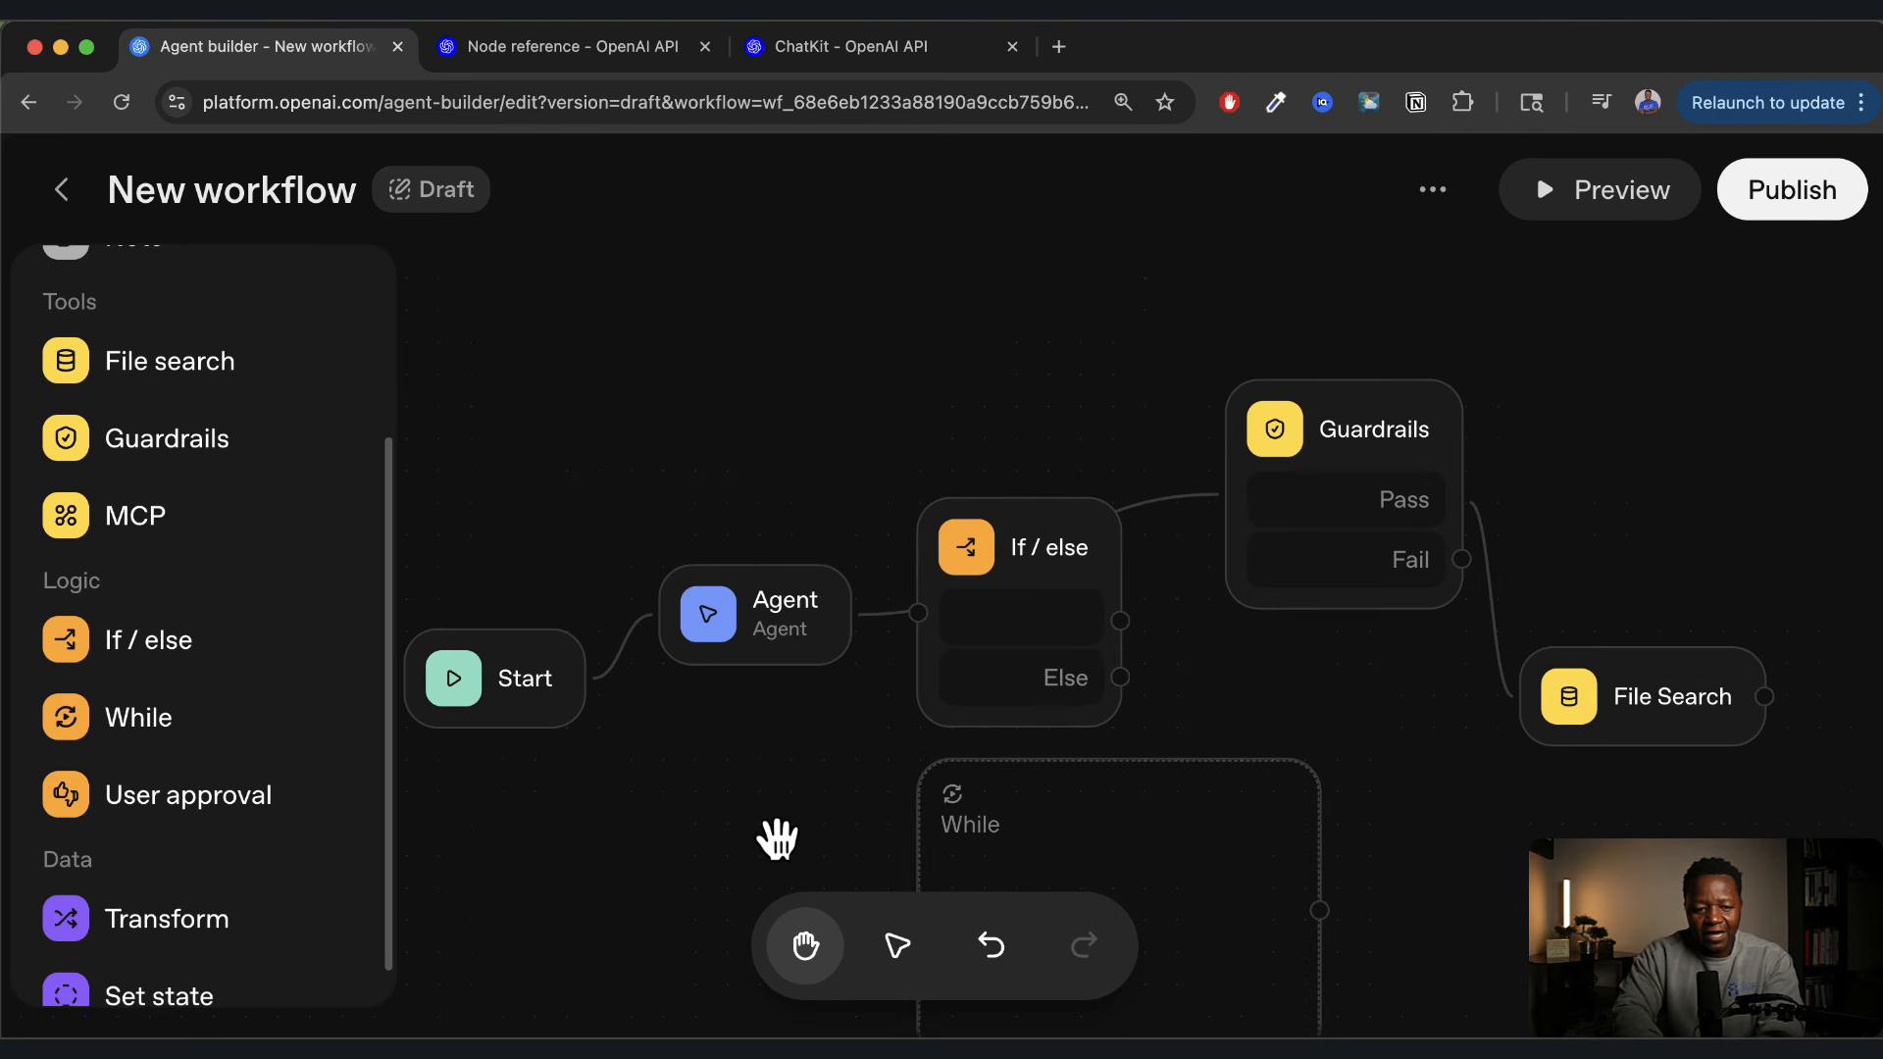
Add a User approval node, place it above the other nodes and open its settings
{"action": "left_click", "coordinate": [208, 829]}
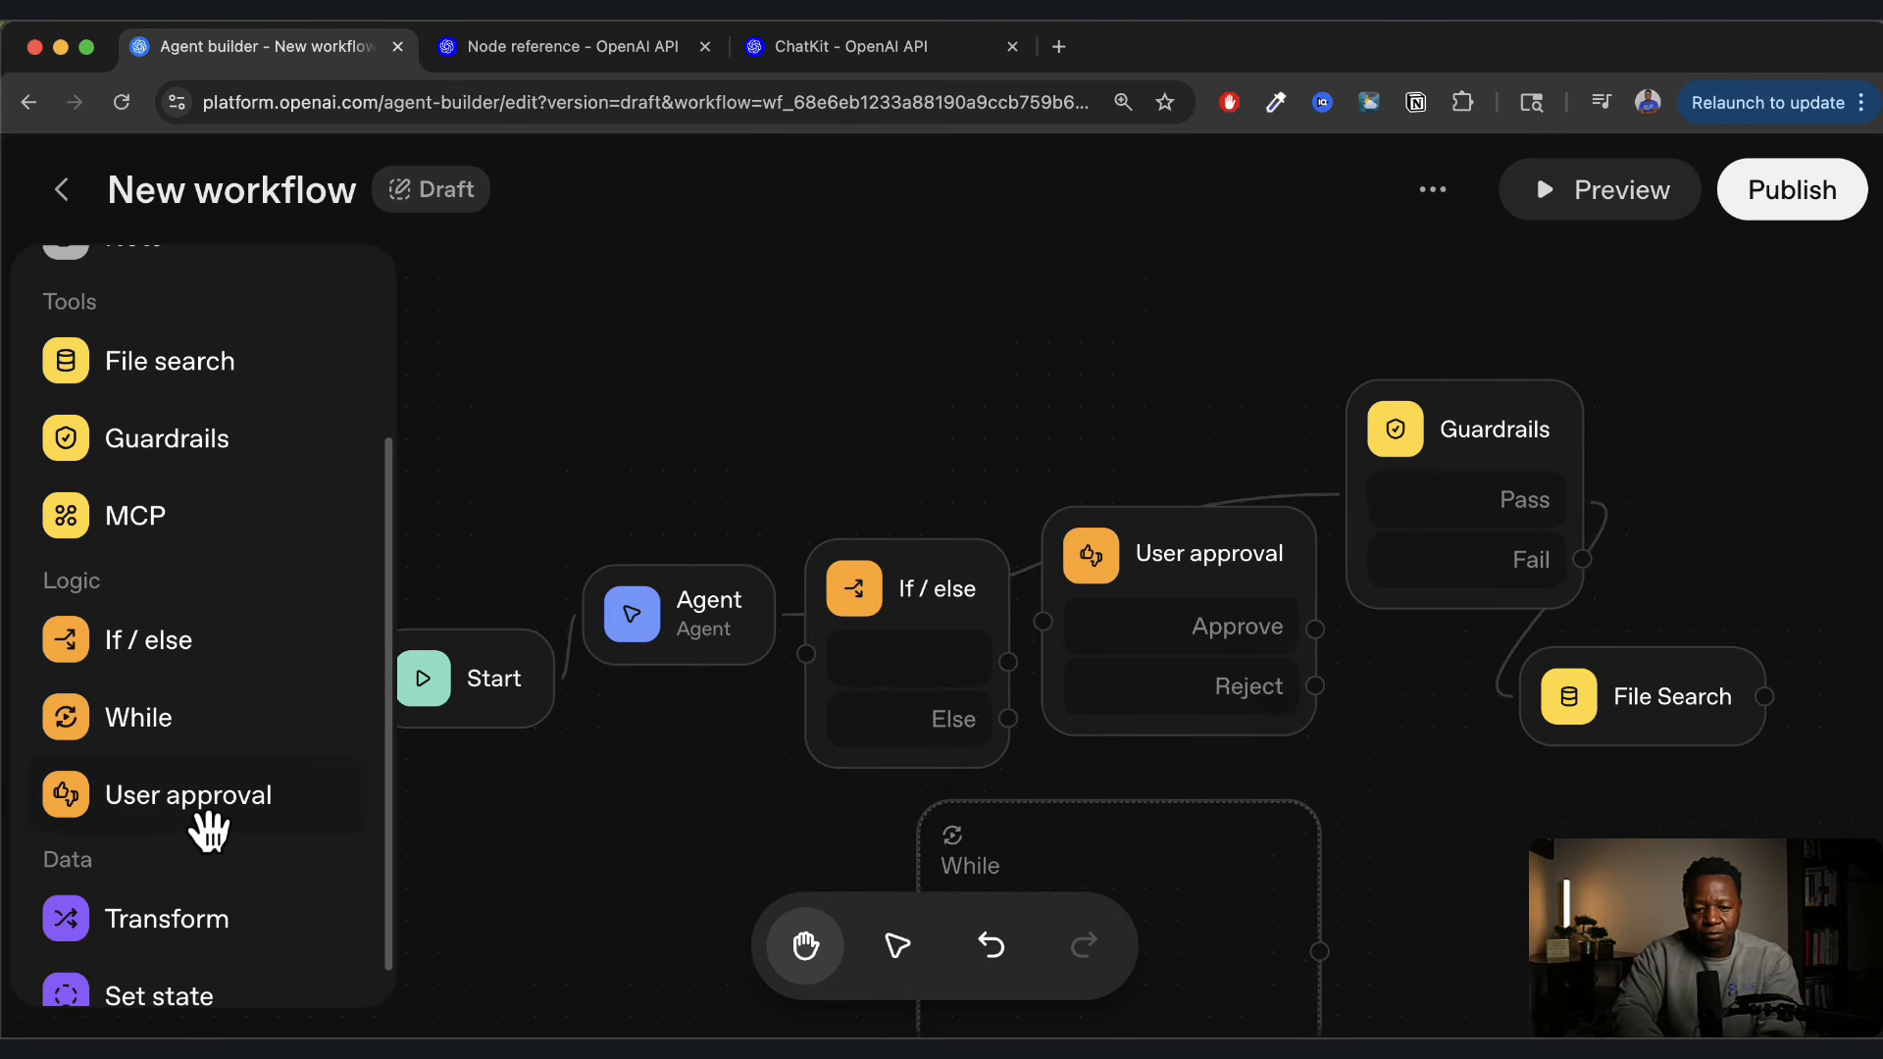
{"action": "left_click_drag", "start_coordinate": [1205, 542], "coordinate": [950, 285]}
{"action": "left_click", "coordinate": [931, 742]}
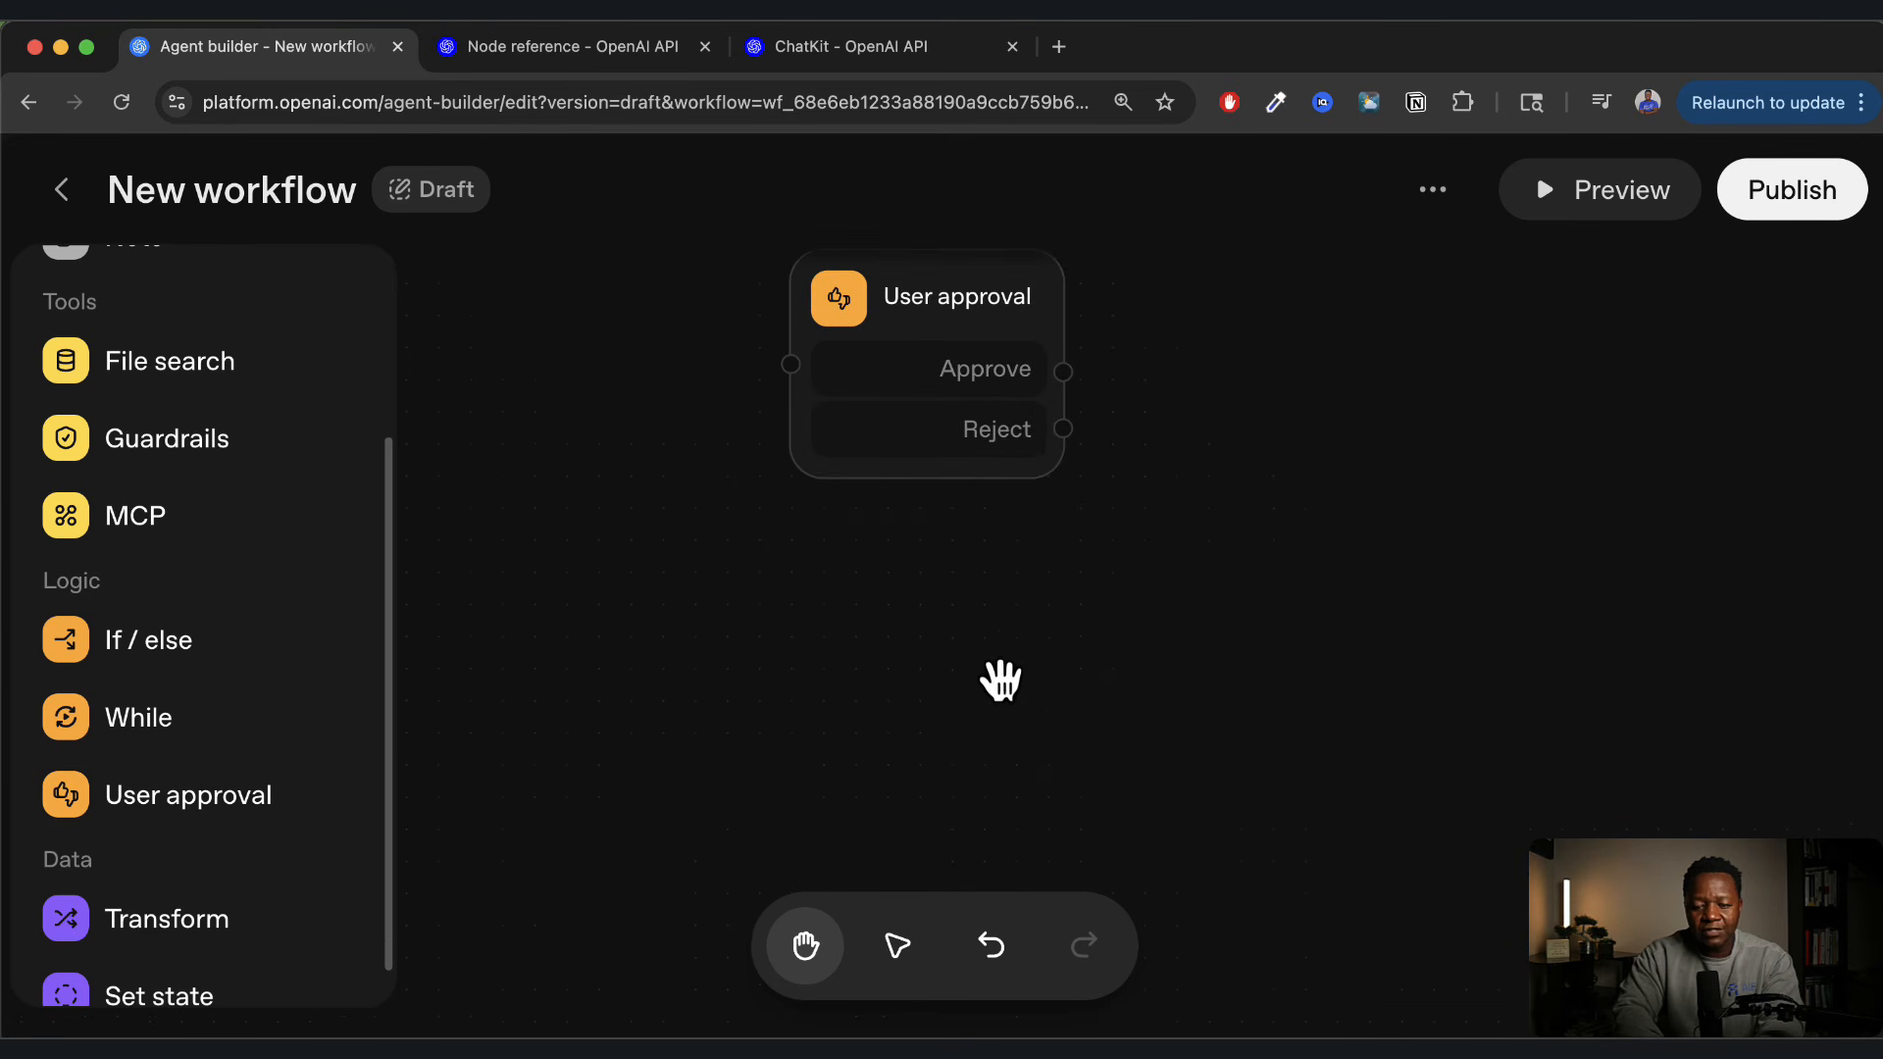
{"action": "left_click", "coordinate": [991, 306]}
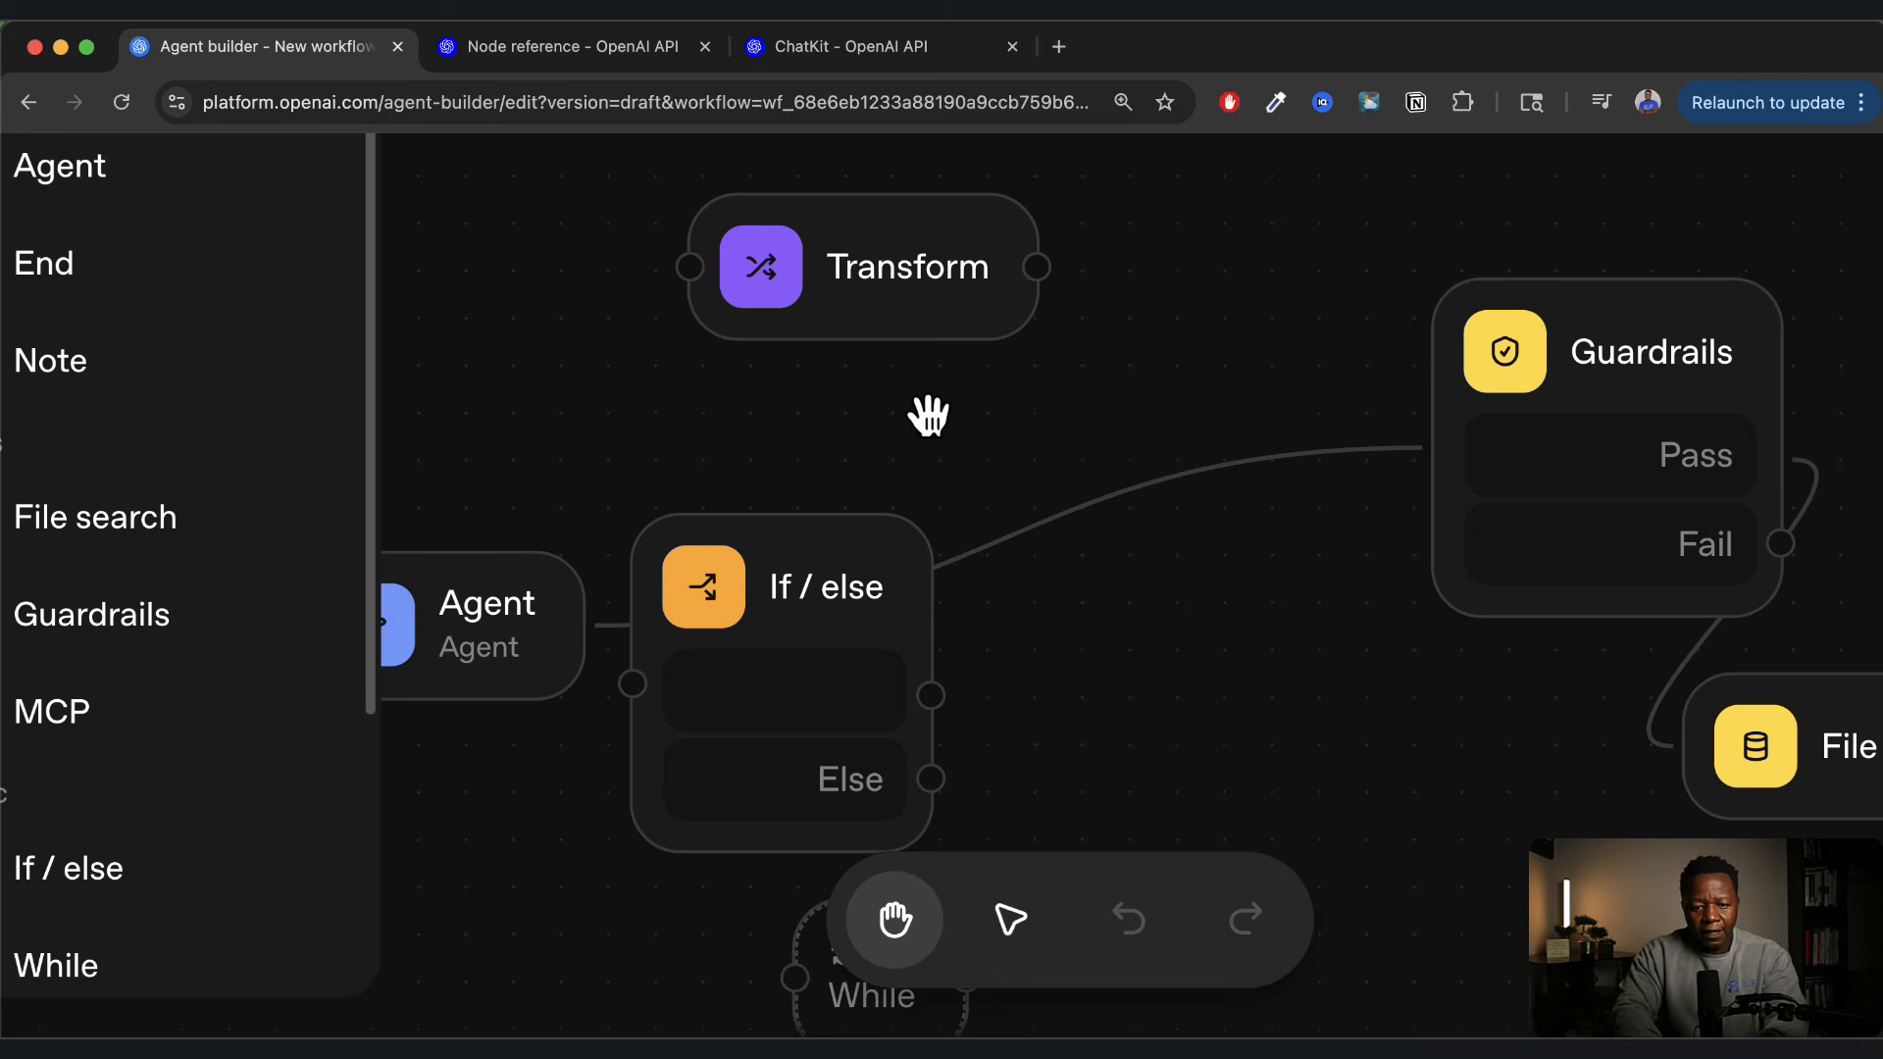
Open the Transform node's settings, shift the node slightly and switch it from Expressions to Object
{"action": "left_click", "coordinate": [874, 299]}
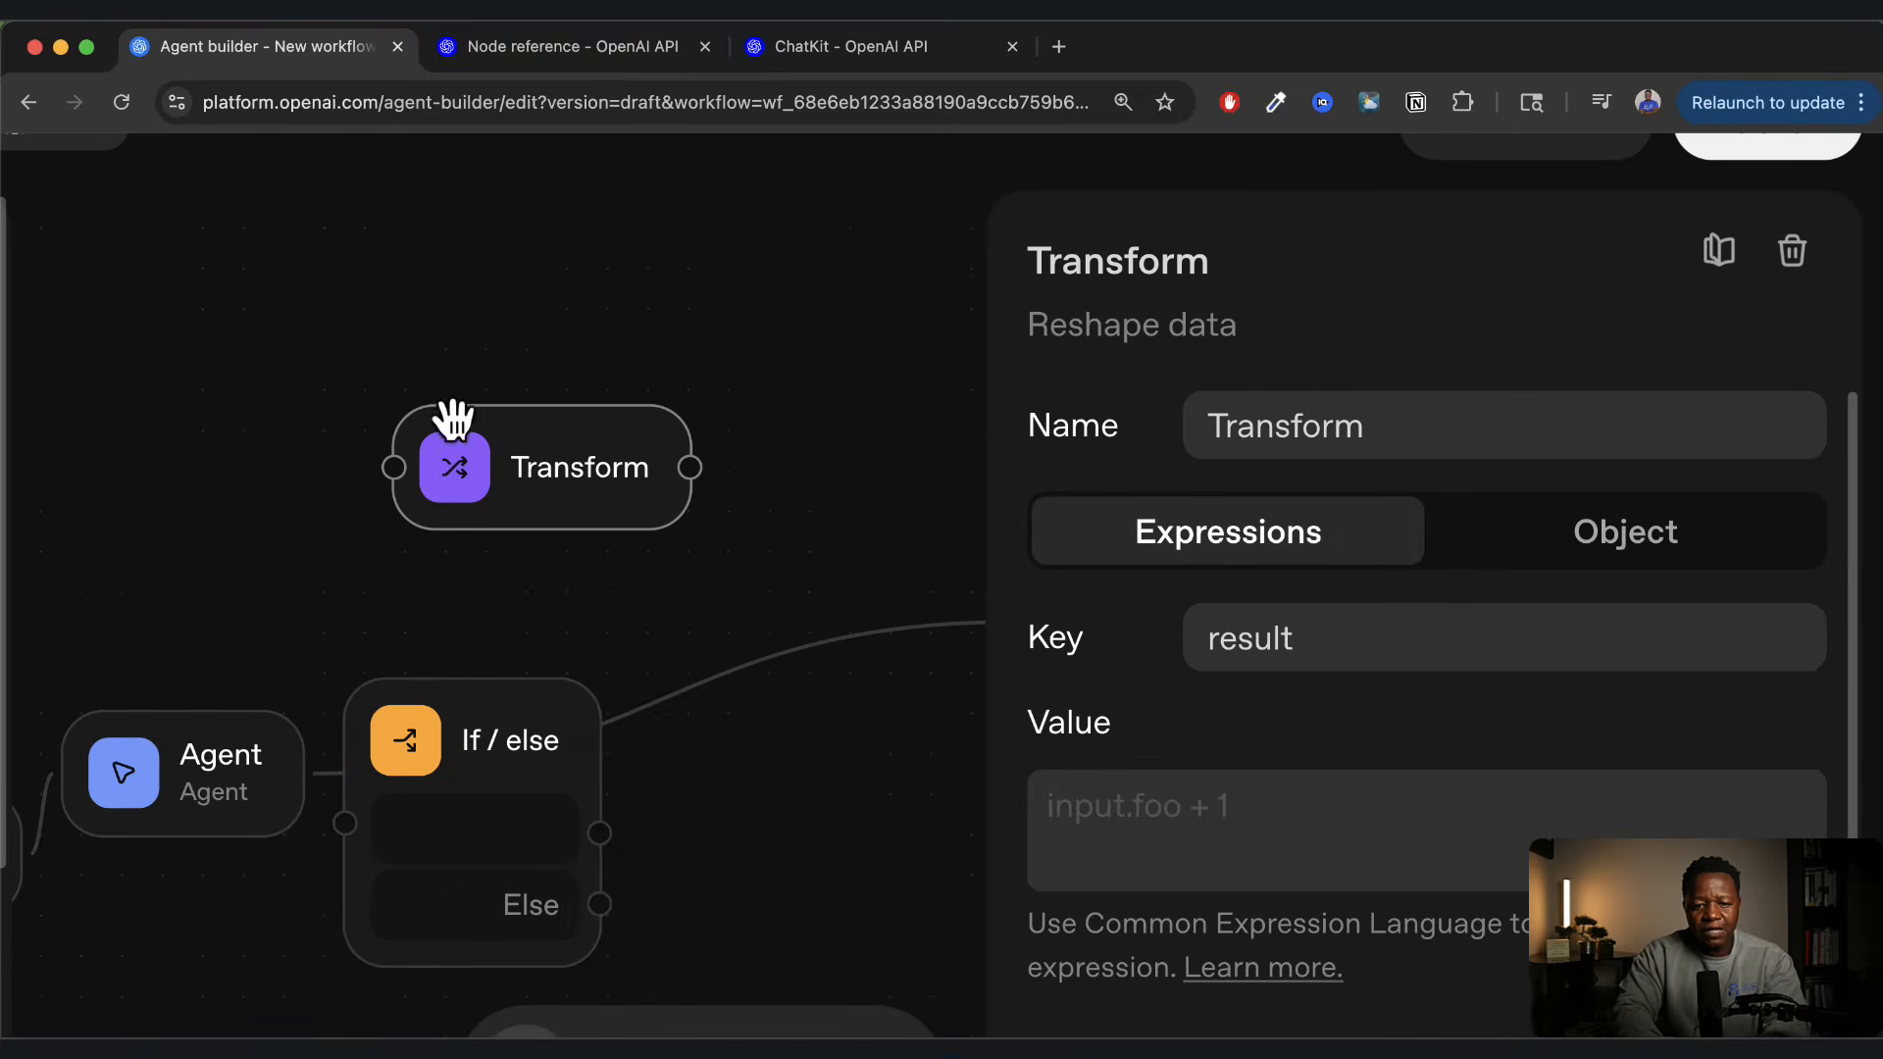
{"action": "left_click_drag", "start_coordinate": [575, 441], "coordinate": [552, 412]}
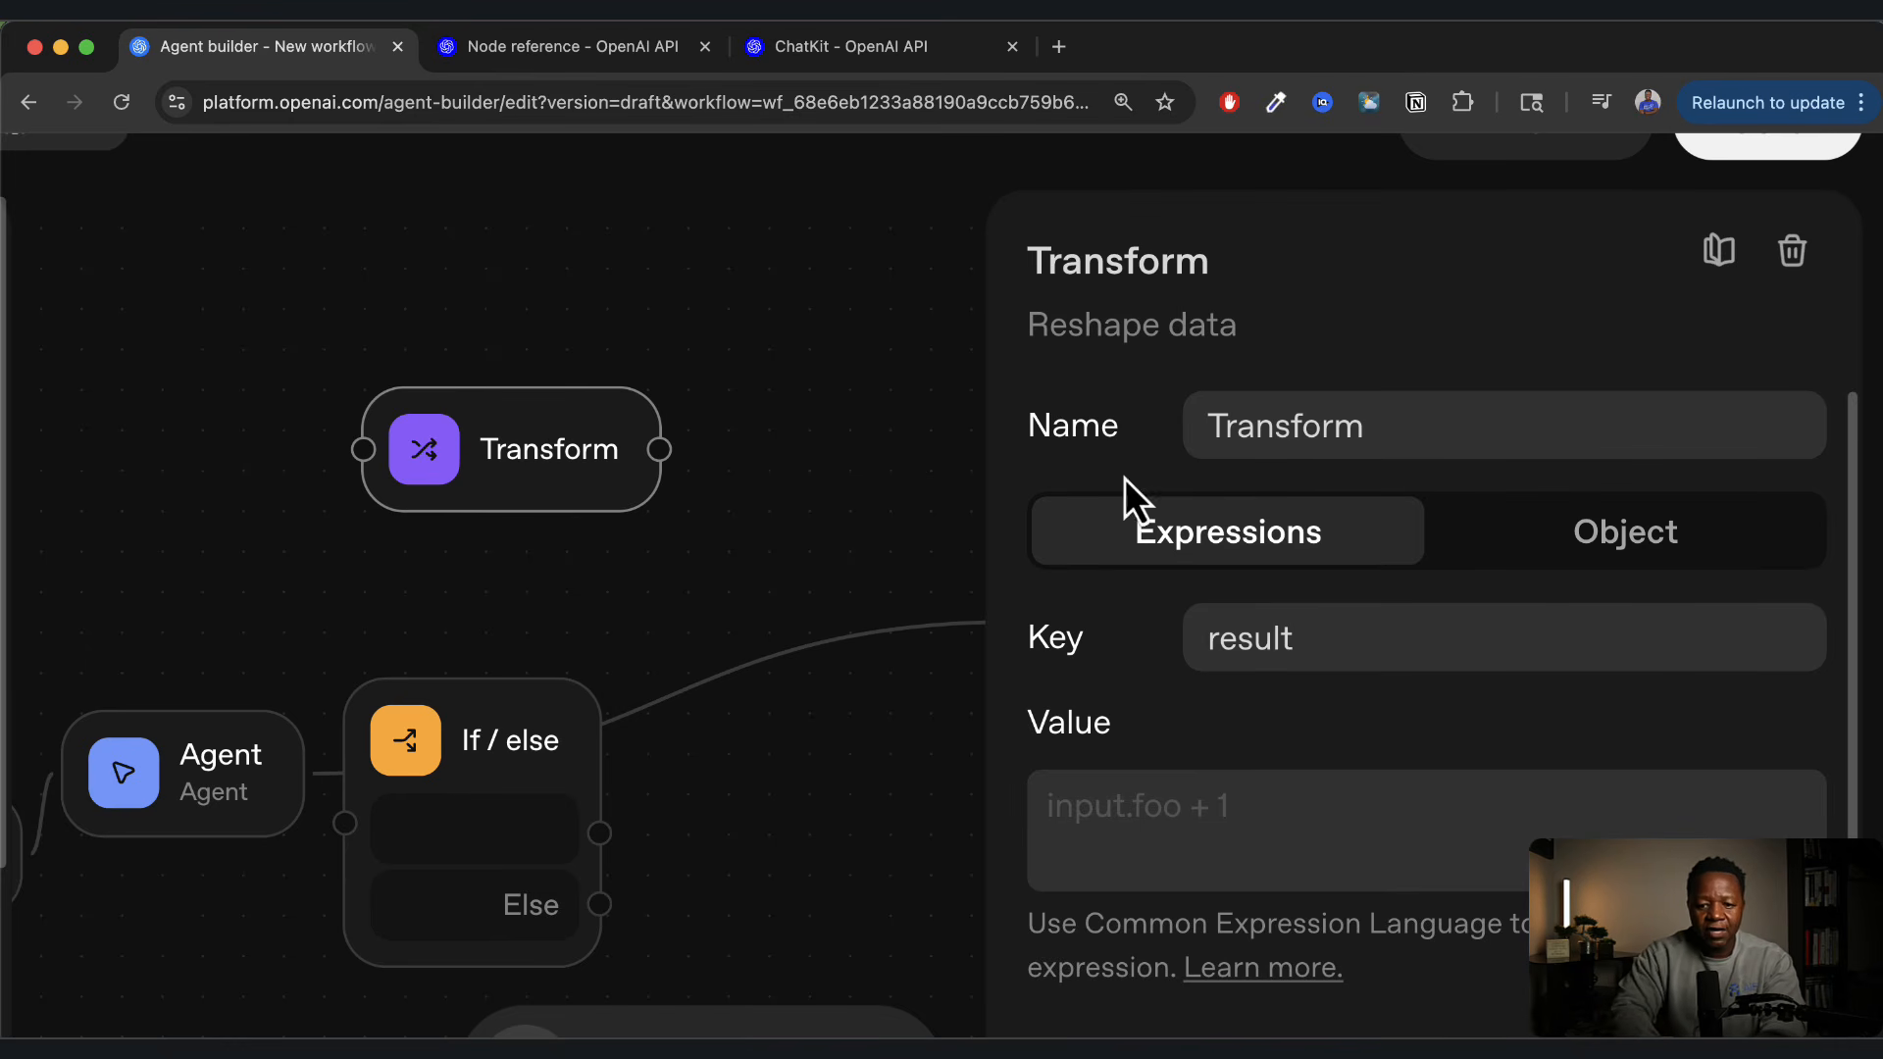
{"action": "left_click", "coordinate": [1608, 554]}
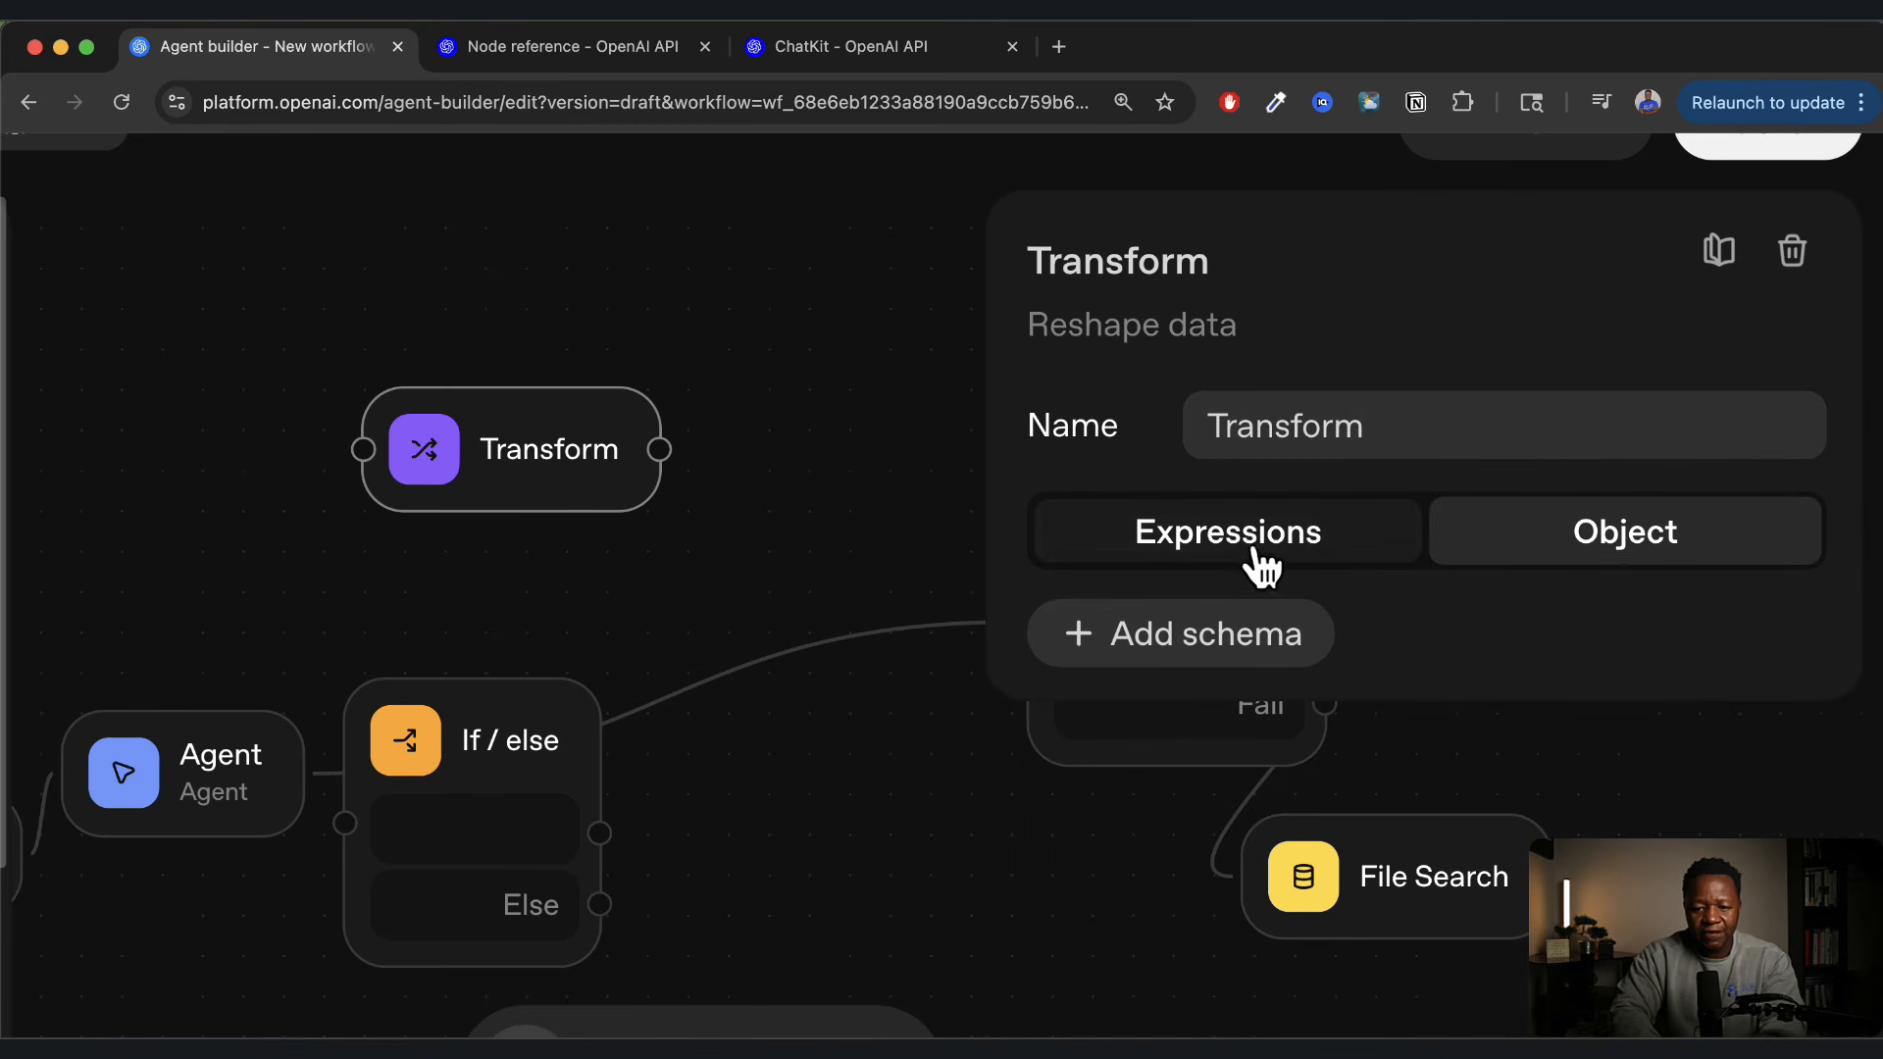
Inspect the Transform node's structured output schema editor and its schema generation prompt, and leave it without adding a schema
{"action": "left_click", "coordinate": [1143, 642]}
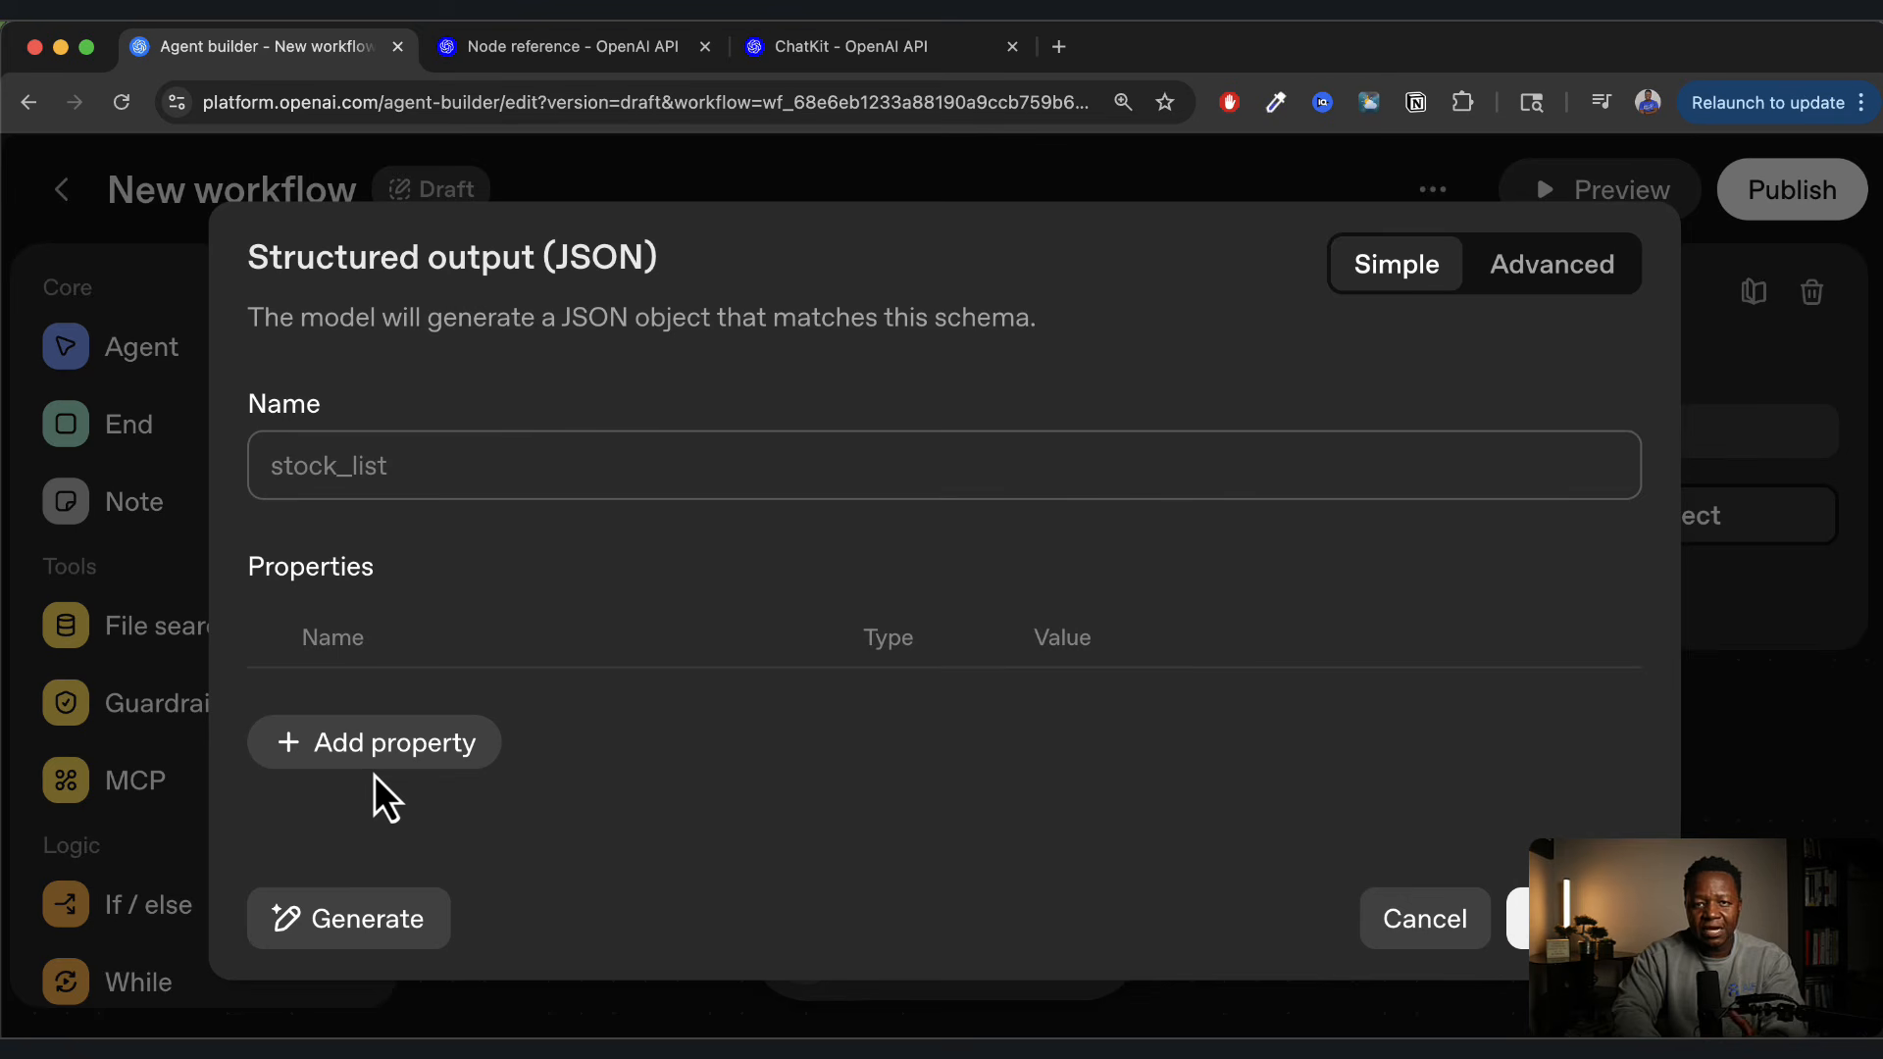
{"action": "left_click", "coordinate": [367, 921]}
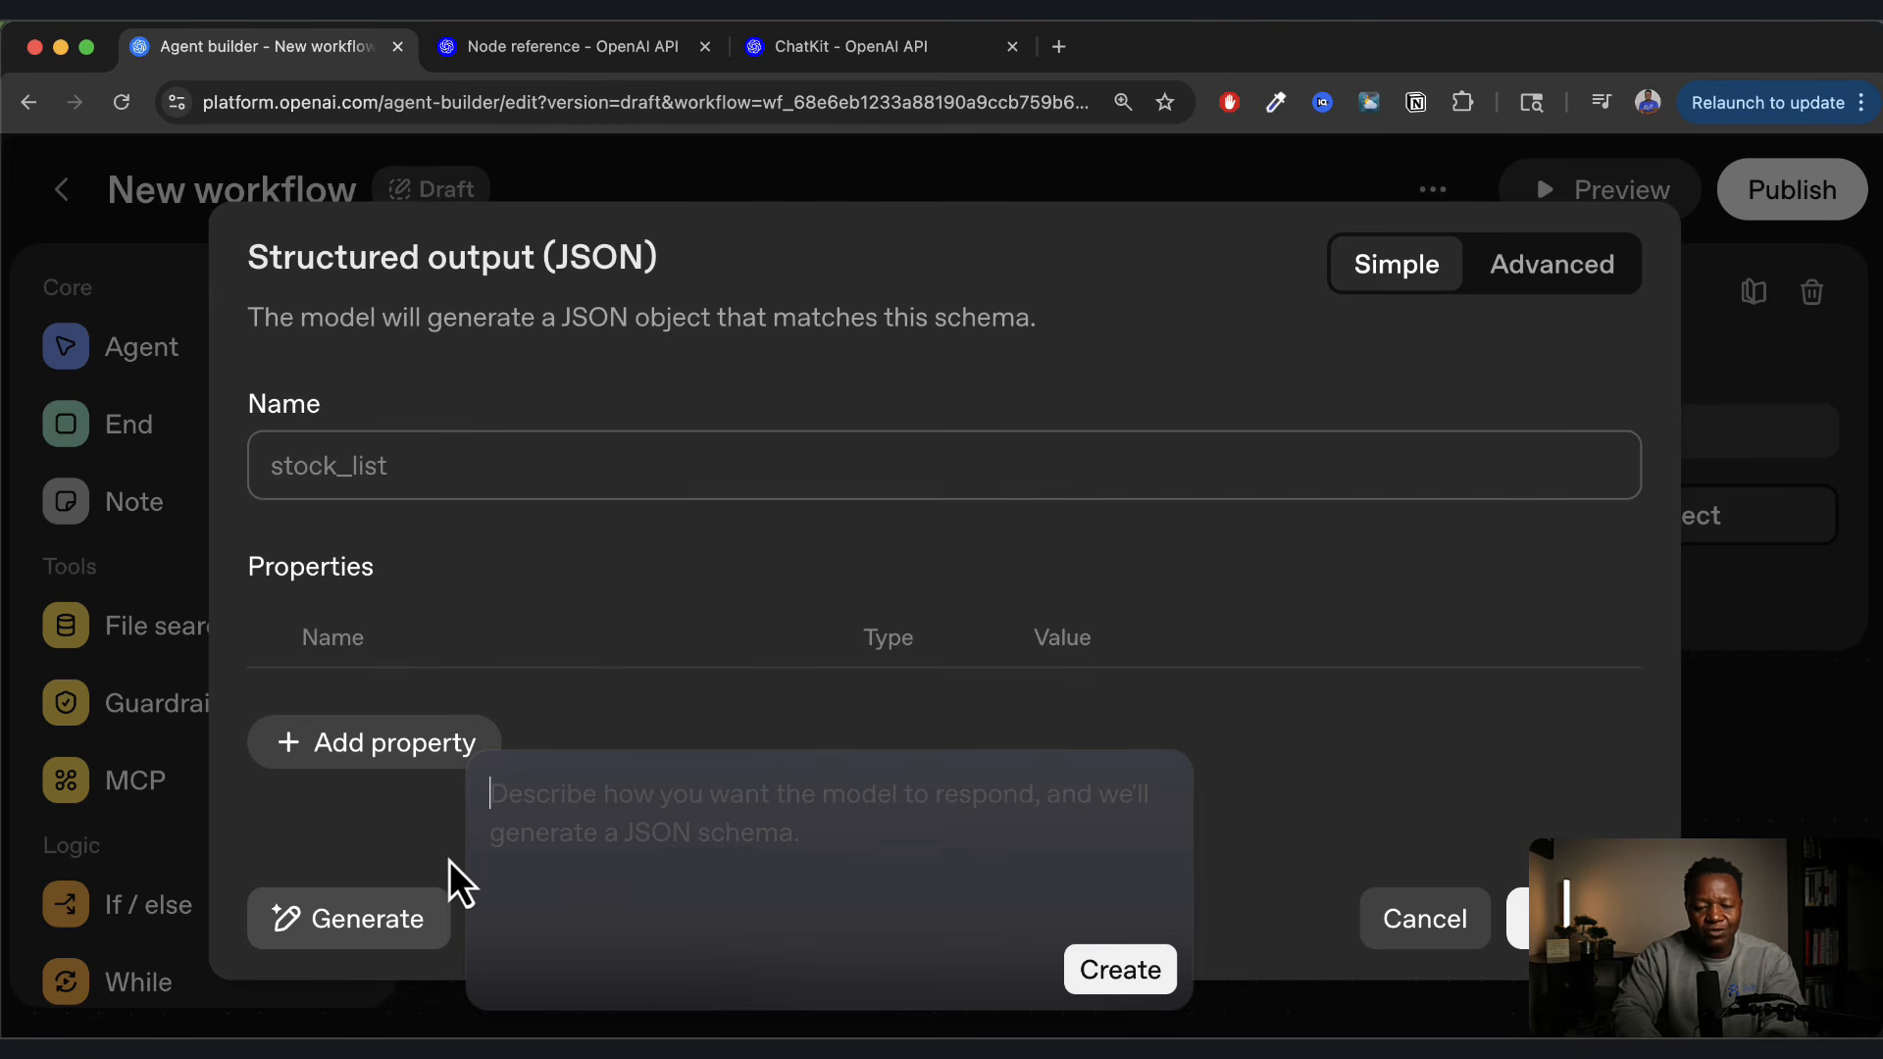
{"action": "left_click", "coordinate": [1716, 364]}
{"action": "left_click", "coordinate": [1427, 922]}
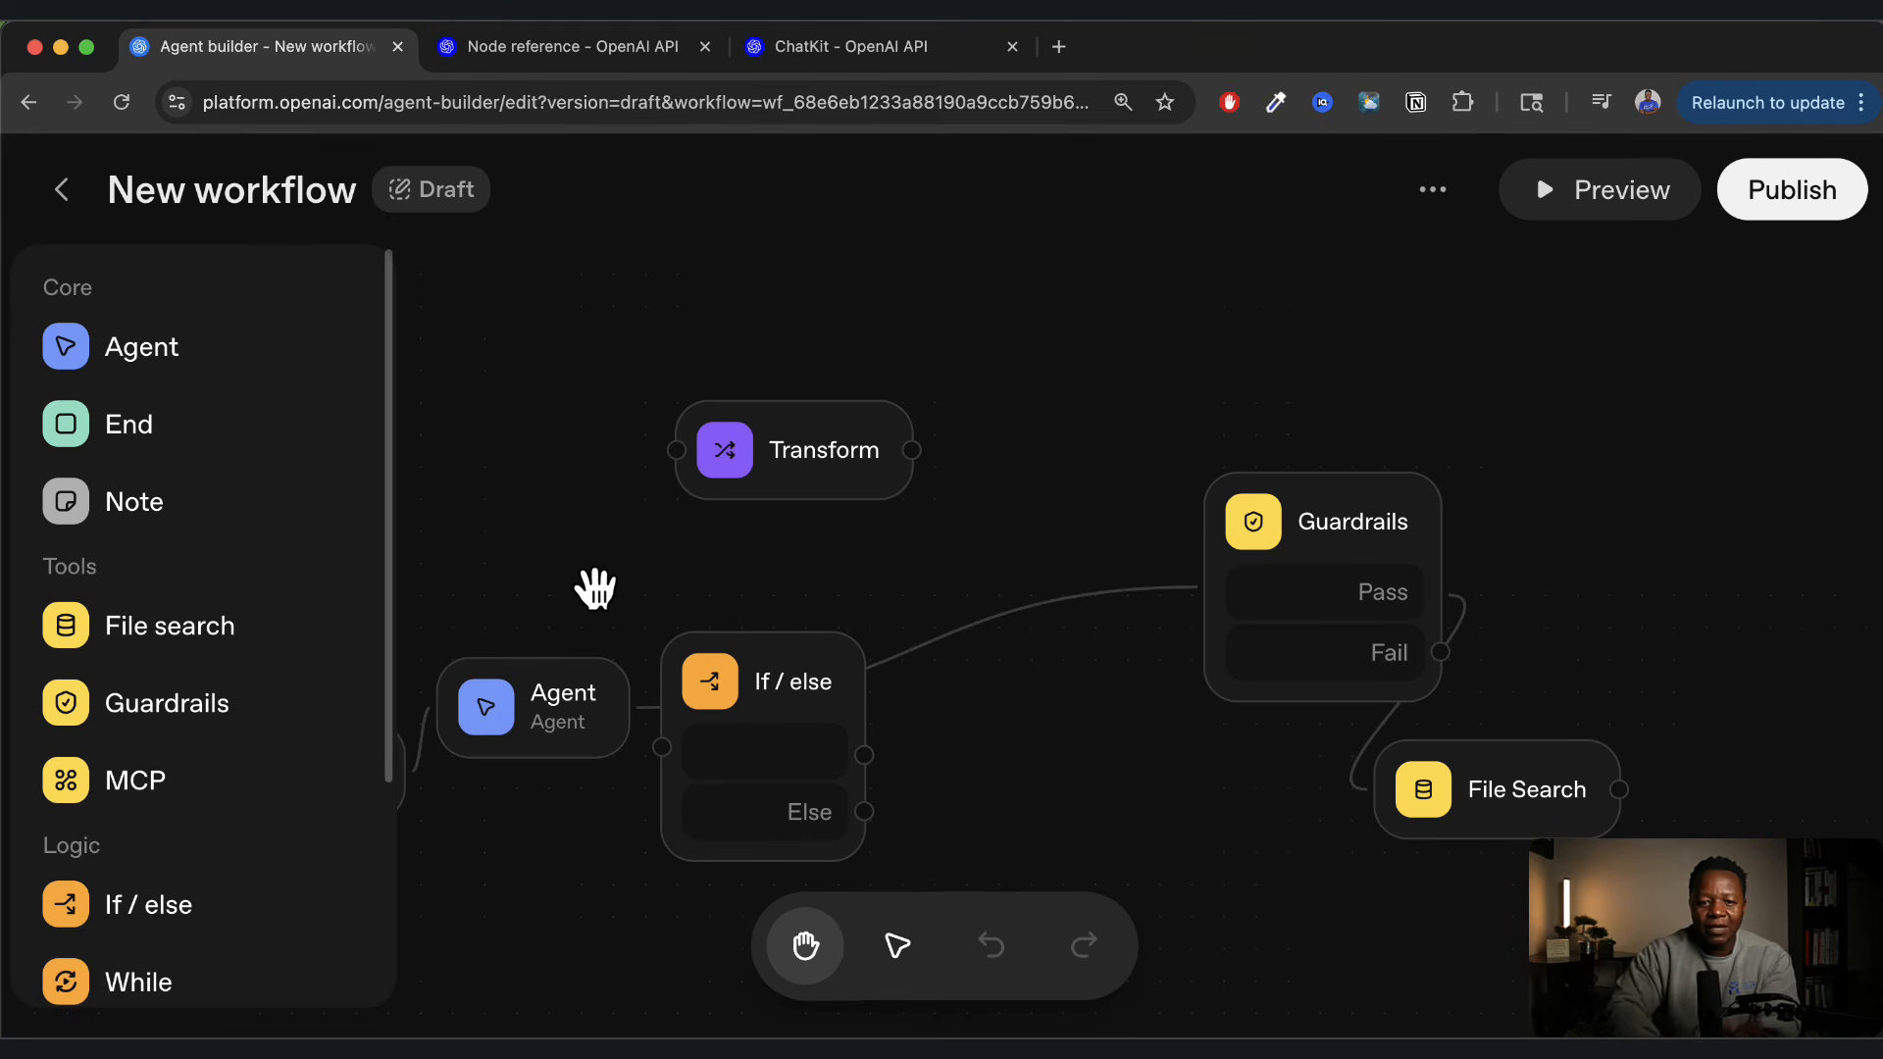
Read the ChatKit documentation from its introduction through the embedding diagram to the sections on creating an agent workflow and setting up ChatKit
{"action": "left_click", "coordinate": [793, 54]}
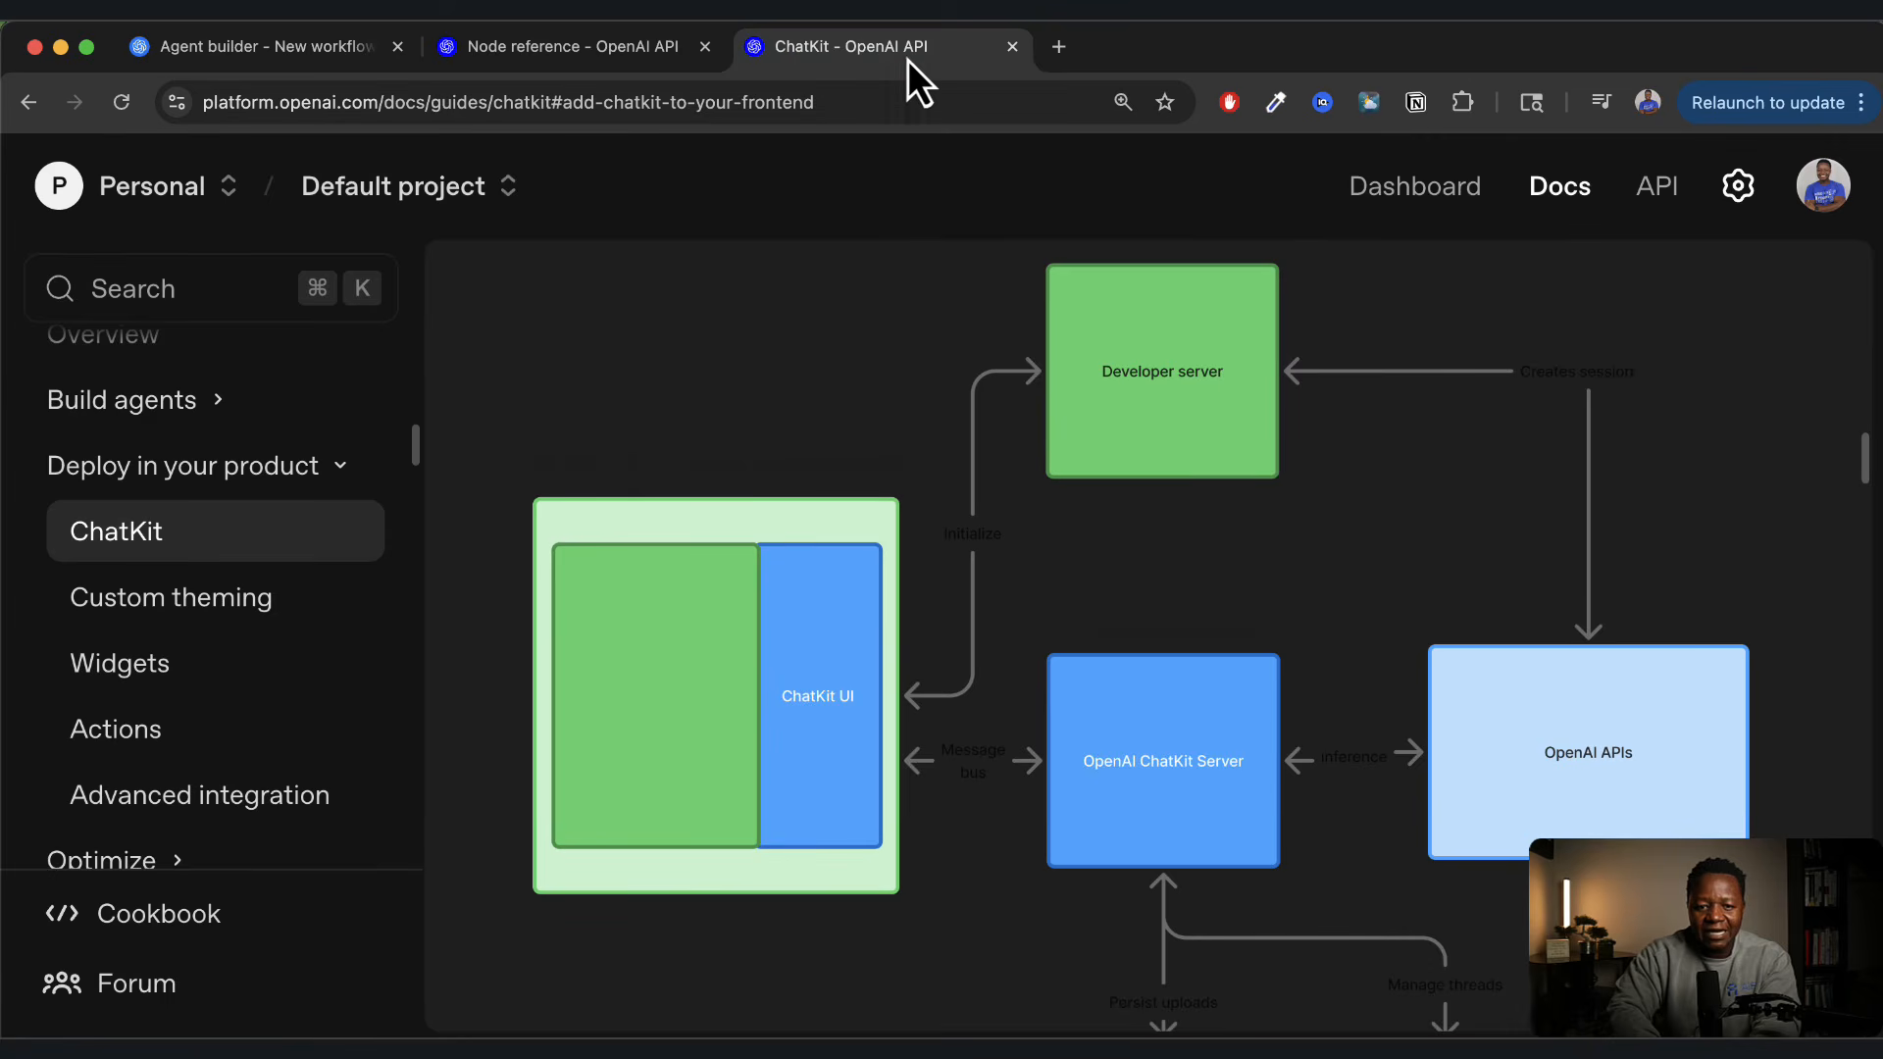
{"action": "scroll", "coordinate": [568, 420], "scroll_direction": "up", "scroll_amount": 10}
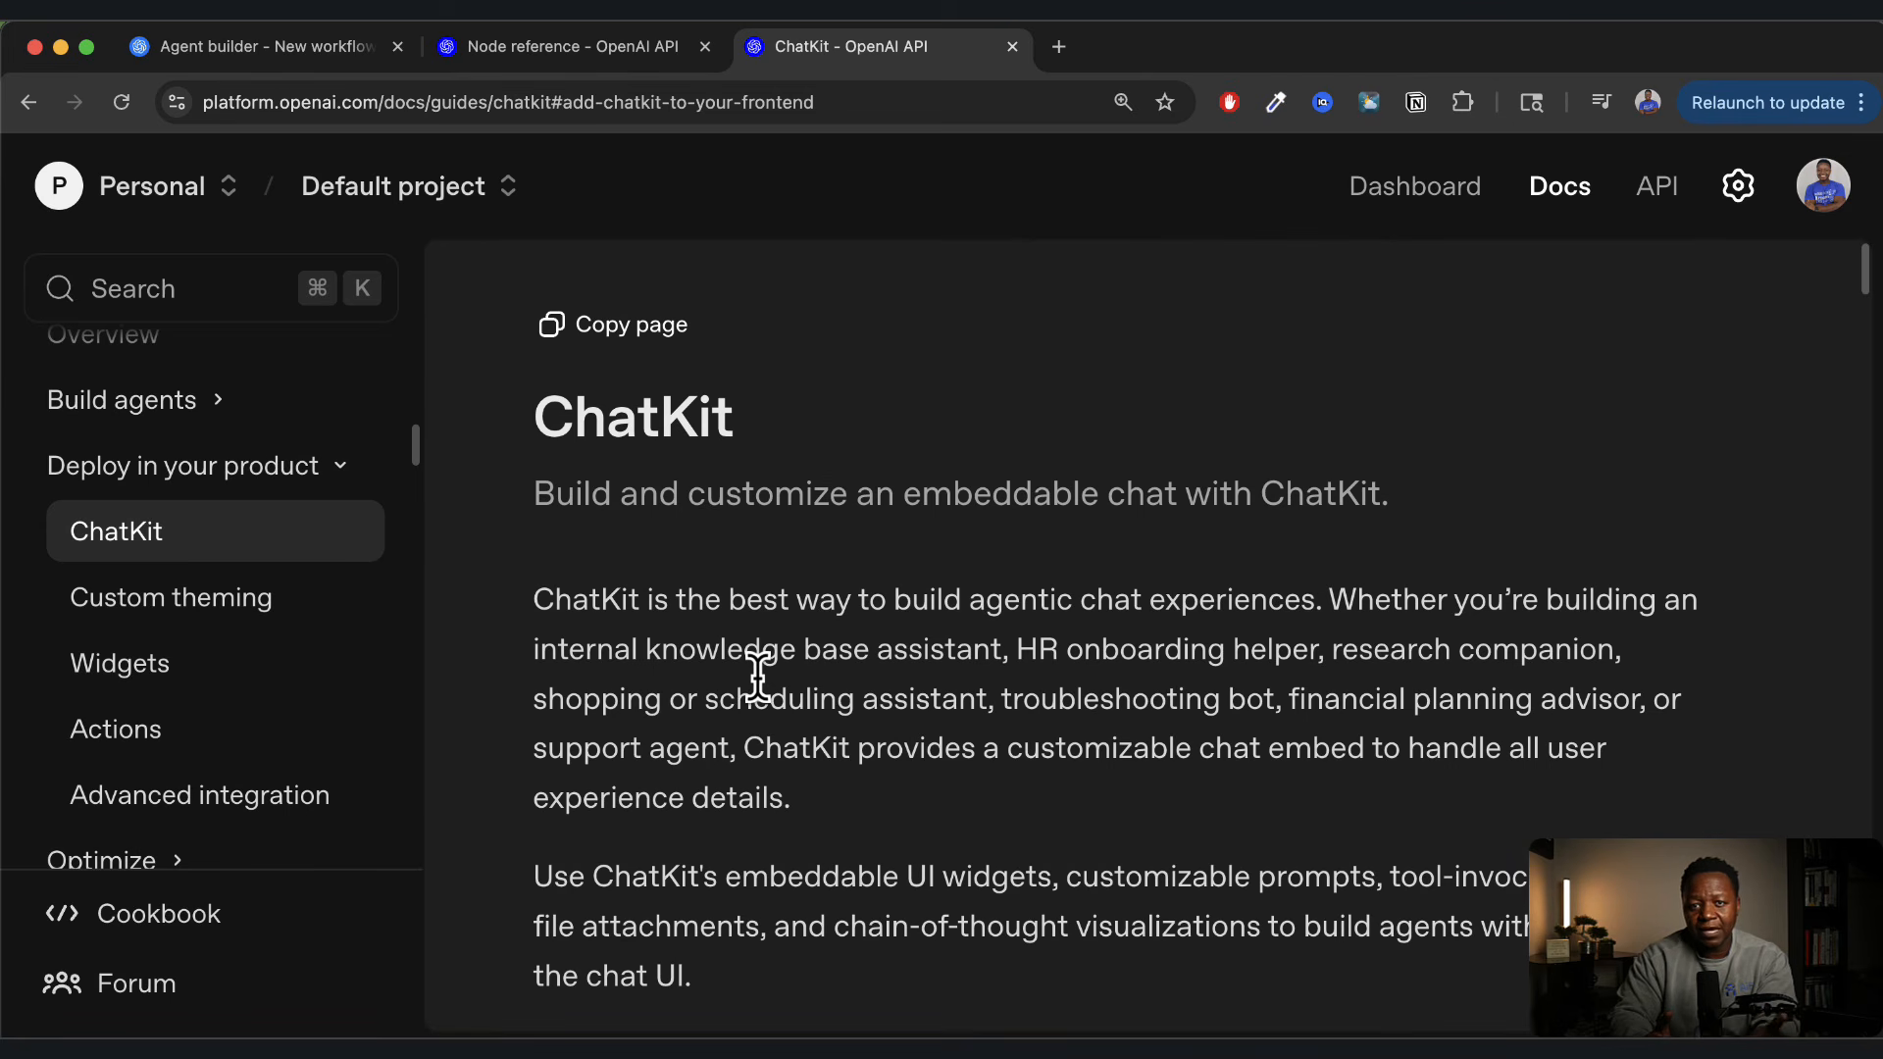
{"action": "scroll", "coordinate": [936, 645], "scroll_direction": "down", "scroll_amount": 8}
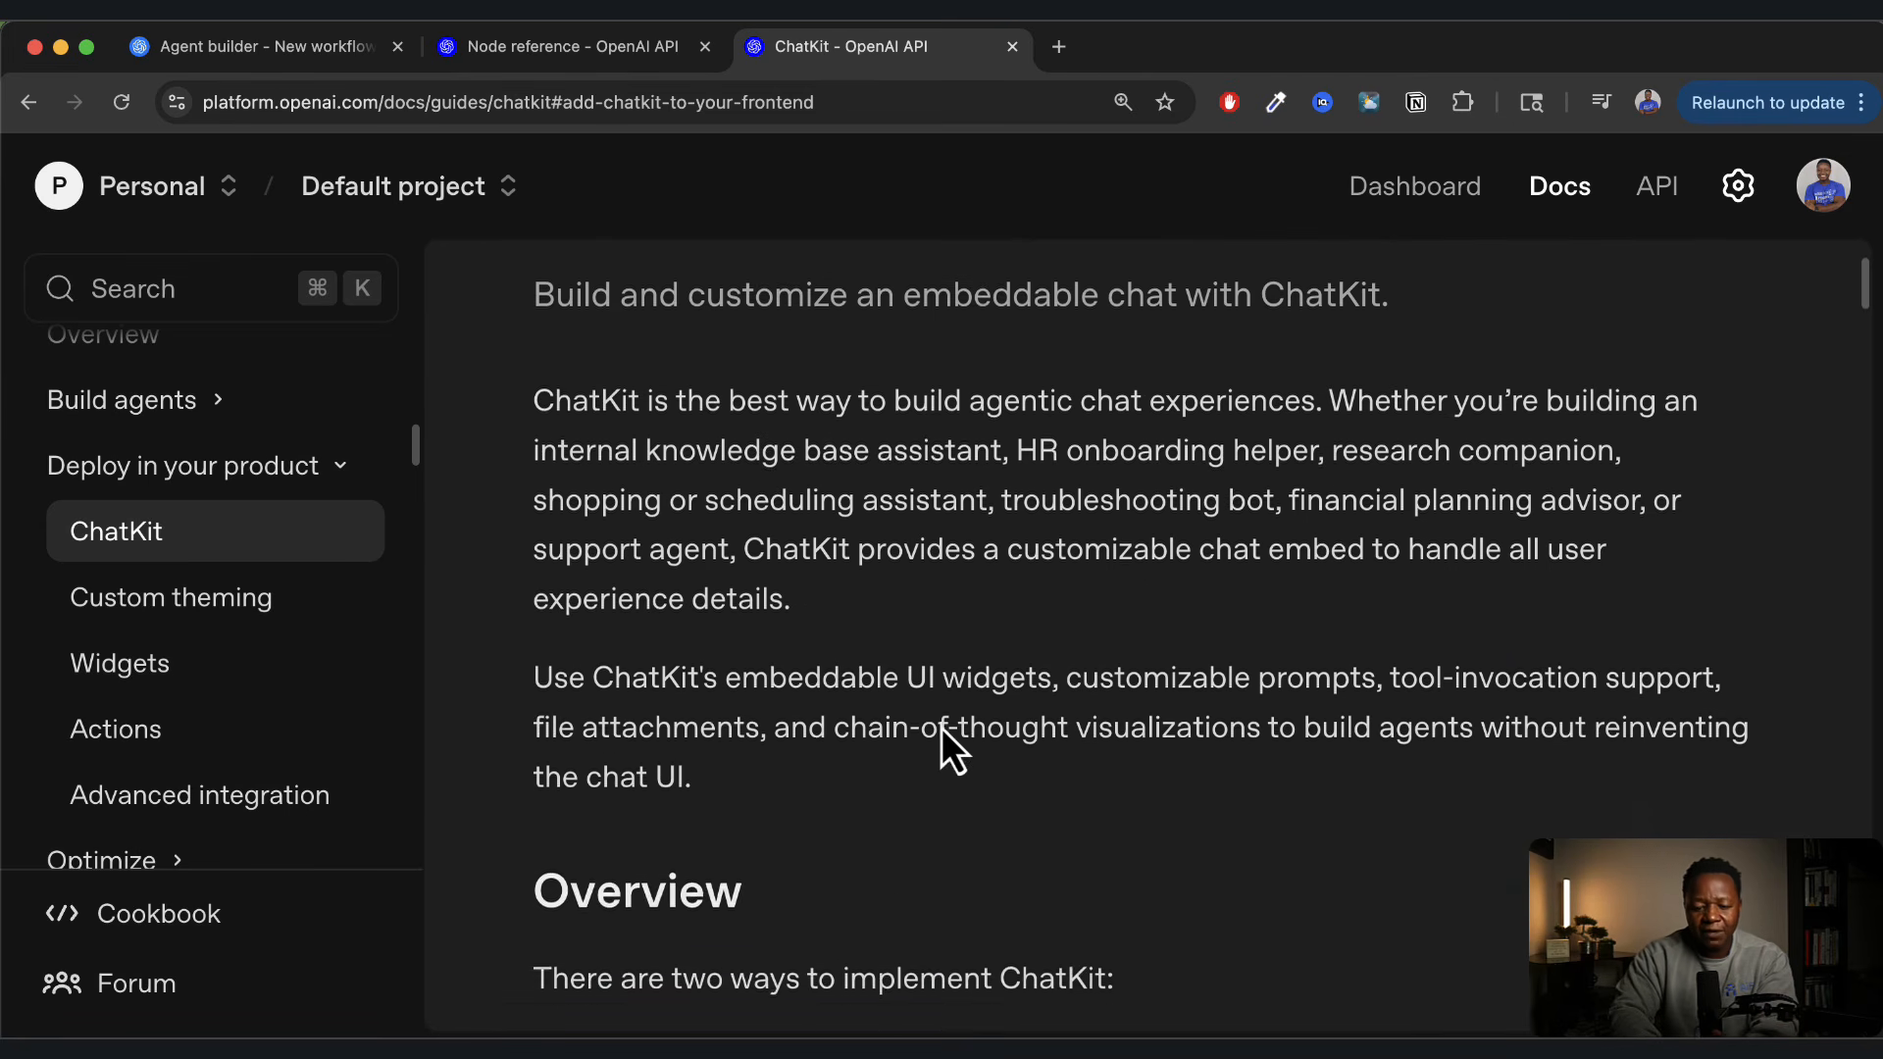
{"action": "scroll", "coordinate": [942, 727], "scroll_direction": "down", "scroll_amount": 5}
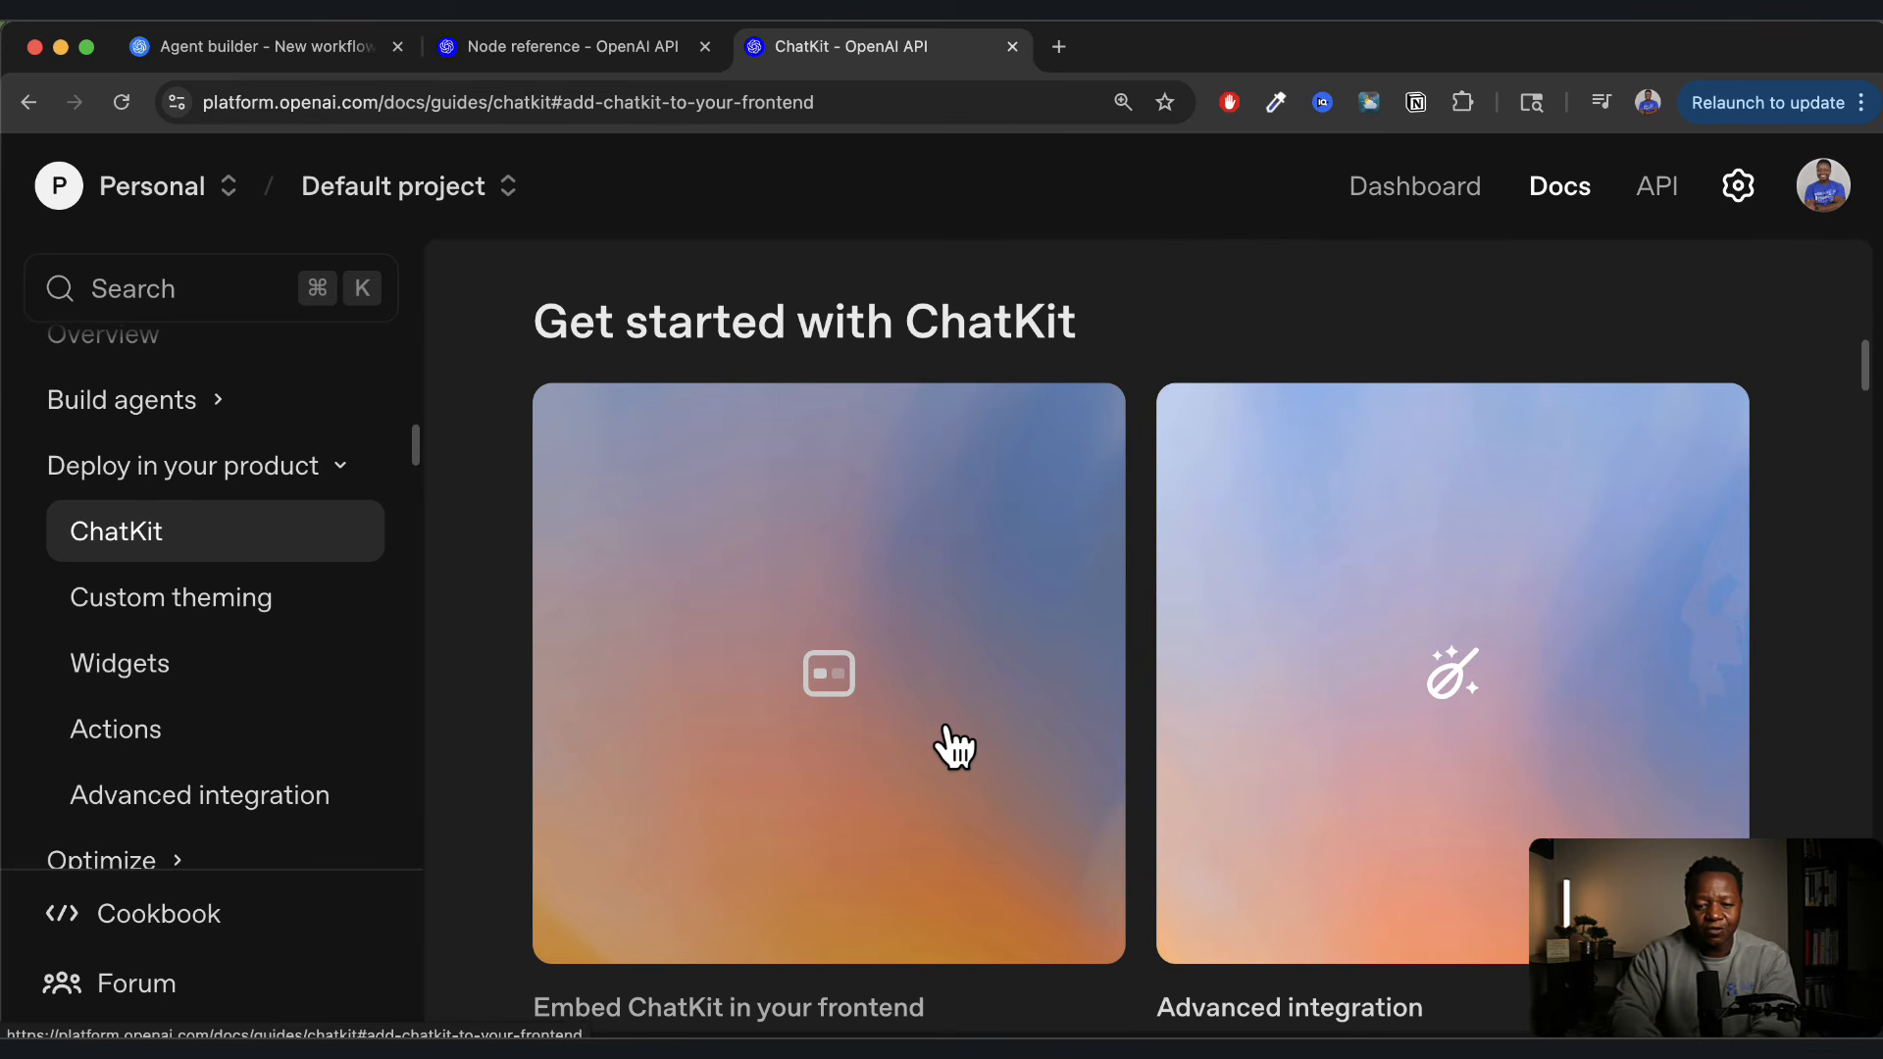
{"action": "scroll", "coordinate": [954, 748], "scroll_direction": "down", "scroll_amount": 5}
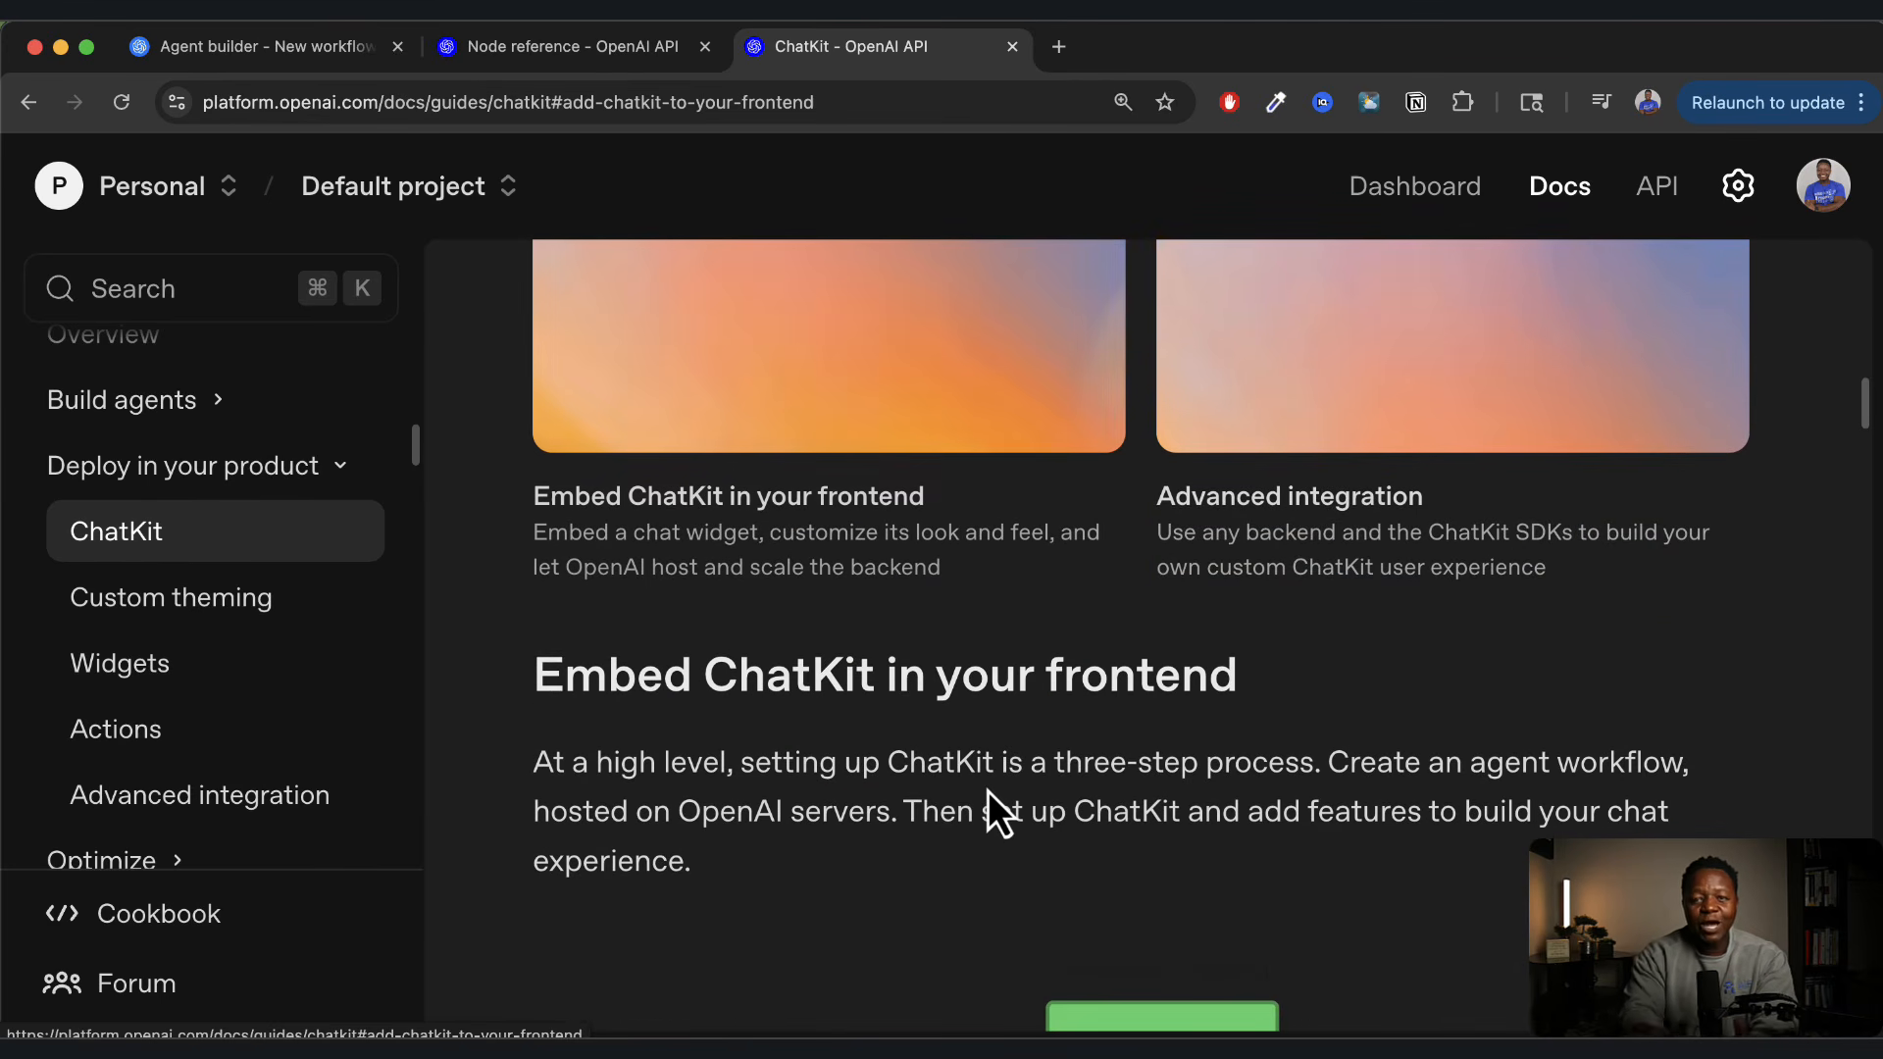
{"action": "scroll", "coordinate": [987, 790], "scroll_direction": "down", "scroll_amount": 2}
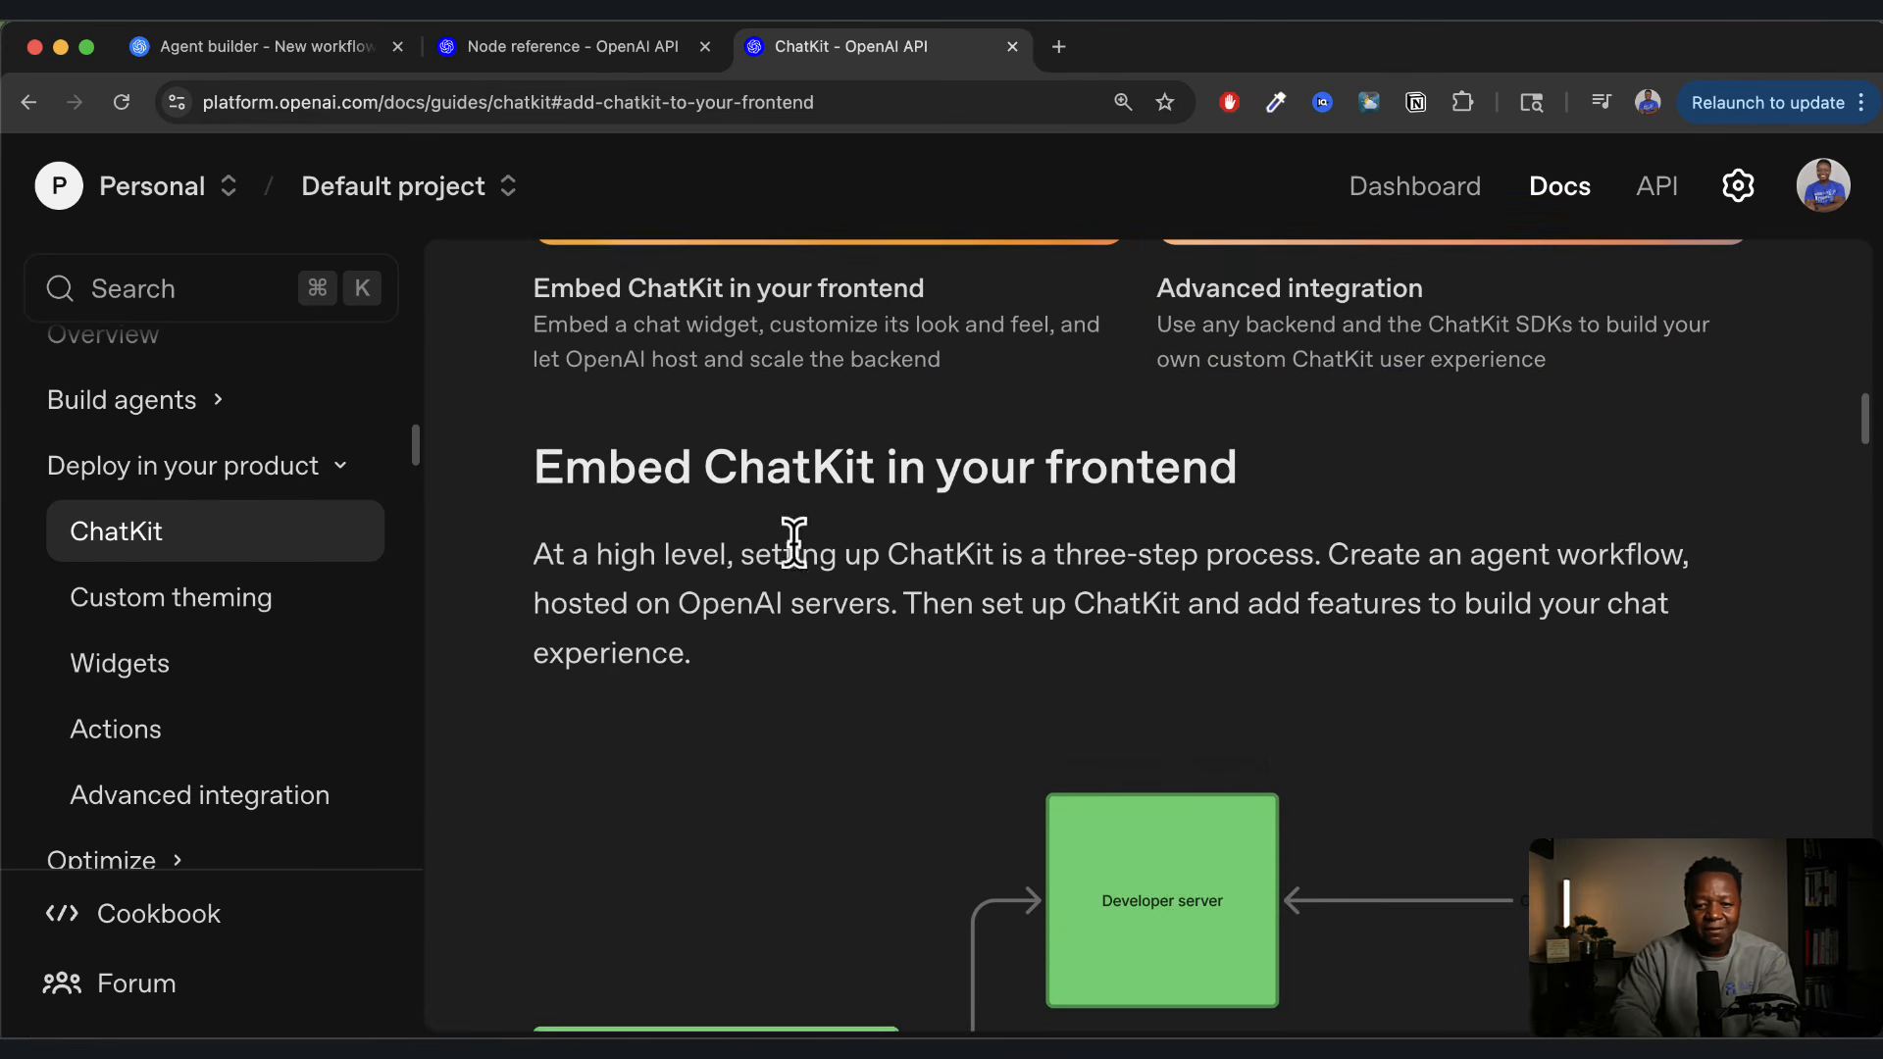
{"action": "scroll", "coordinate": [912, 775], "scroll_direction": "down", "scroll_amount": 4}
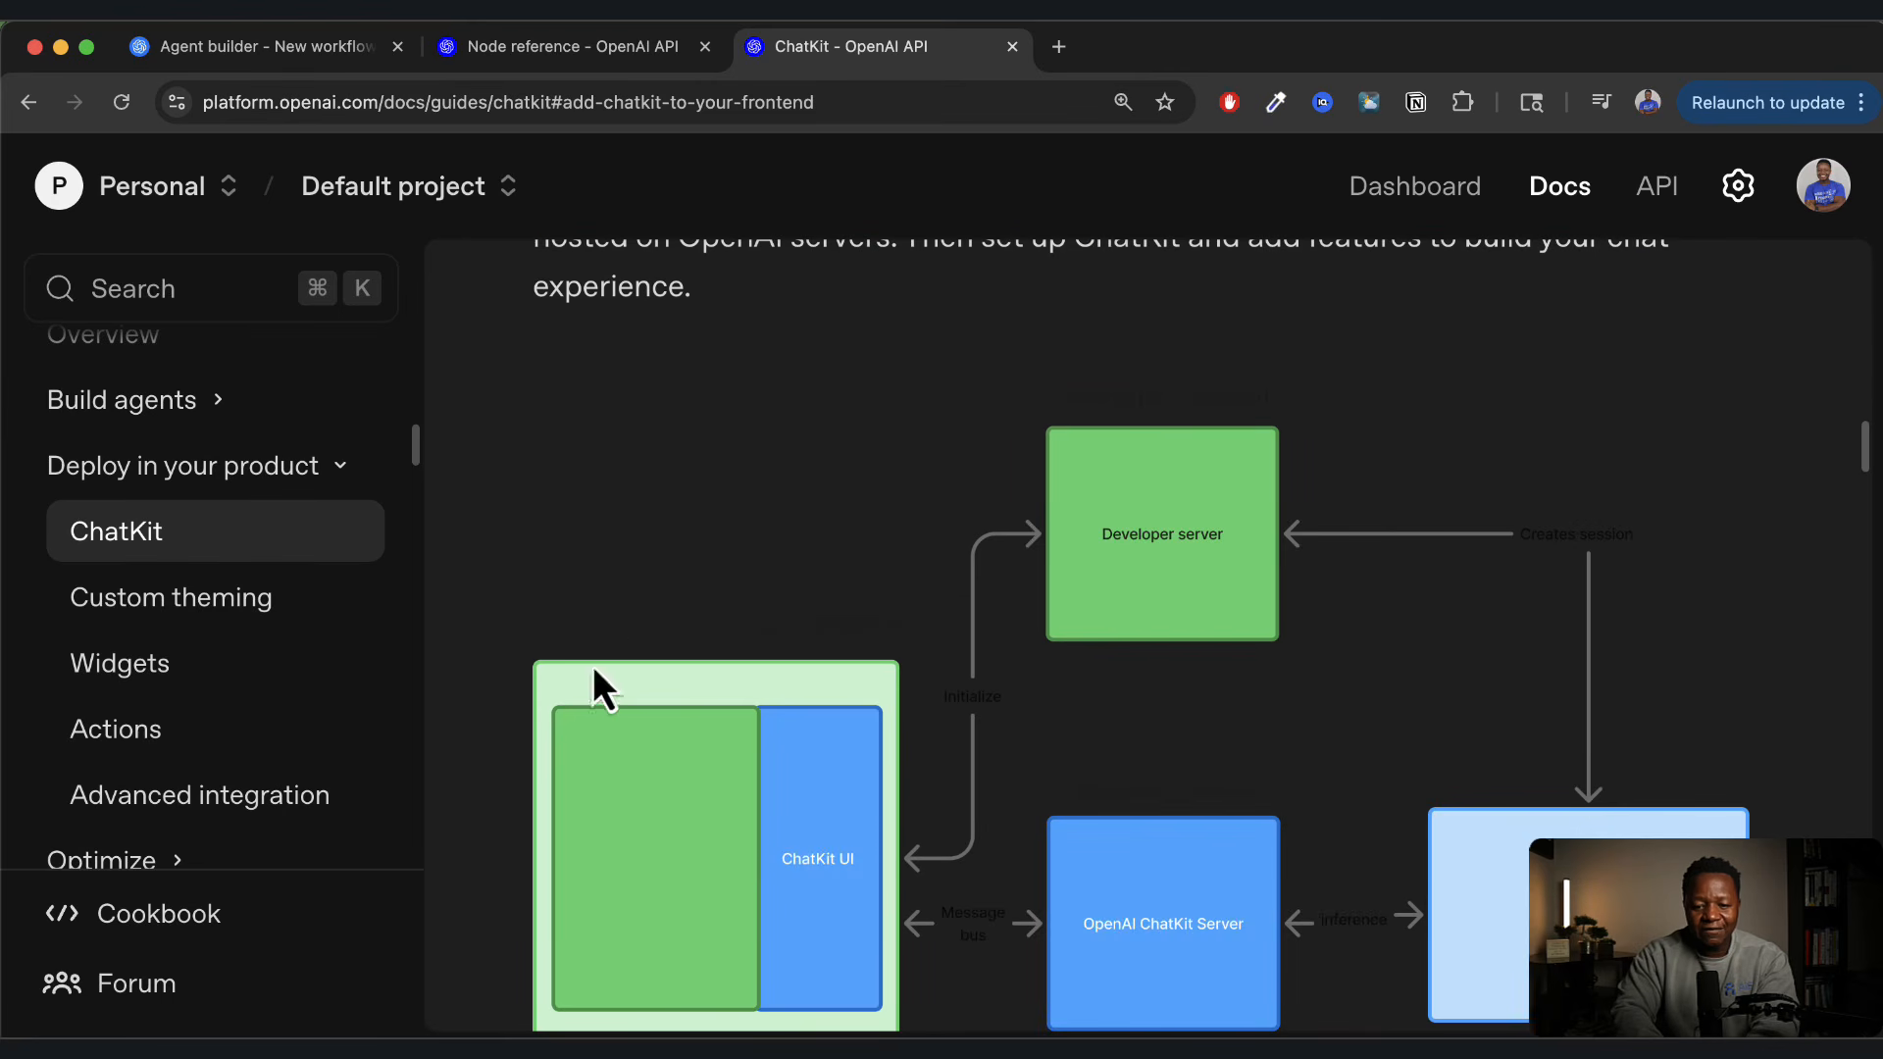
{"action": "scroll", "coordinate": [984, 867], "scroll_direction": "down", "scroll_amount": 2}
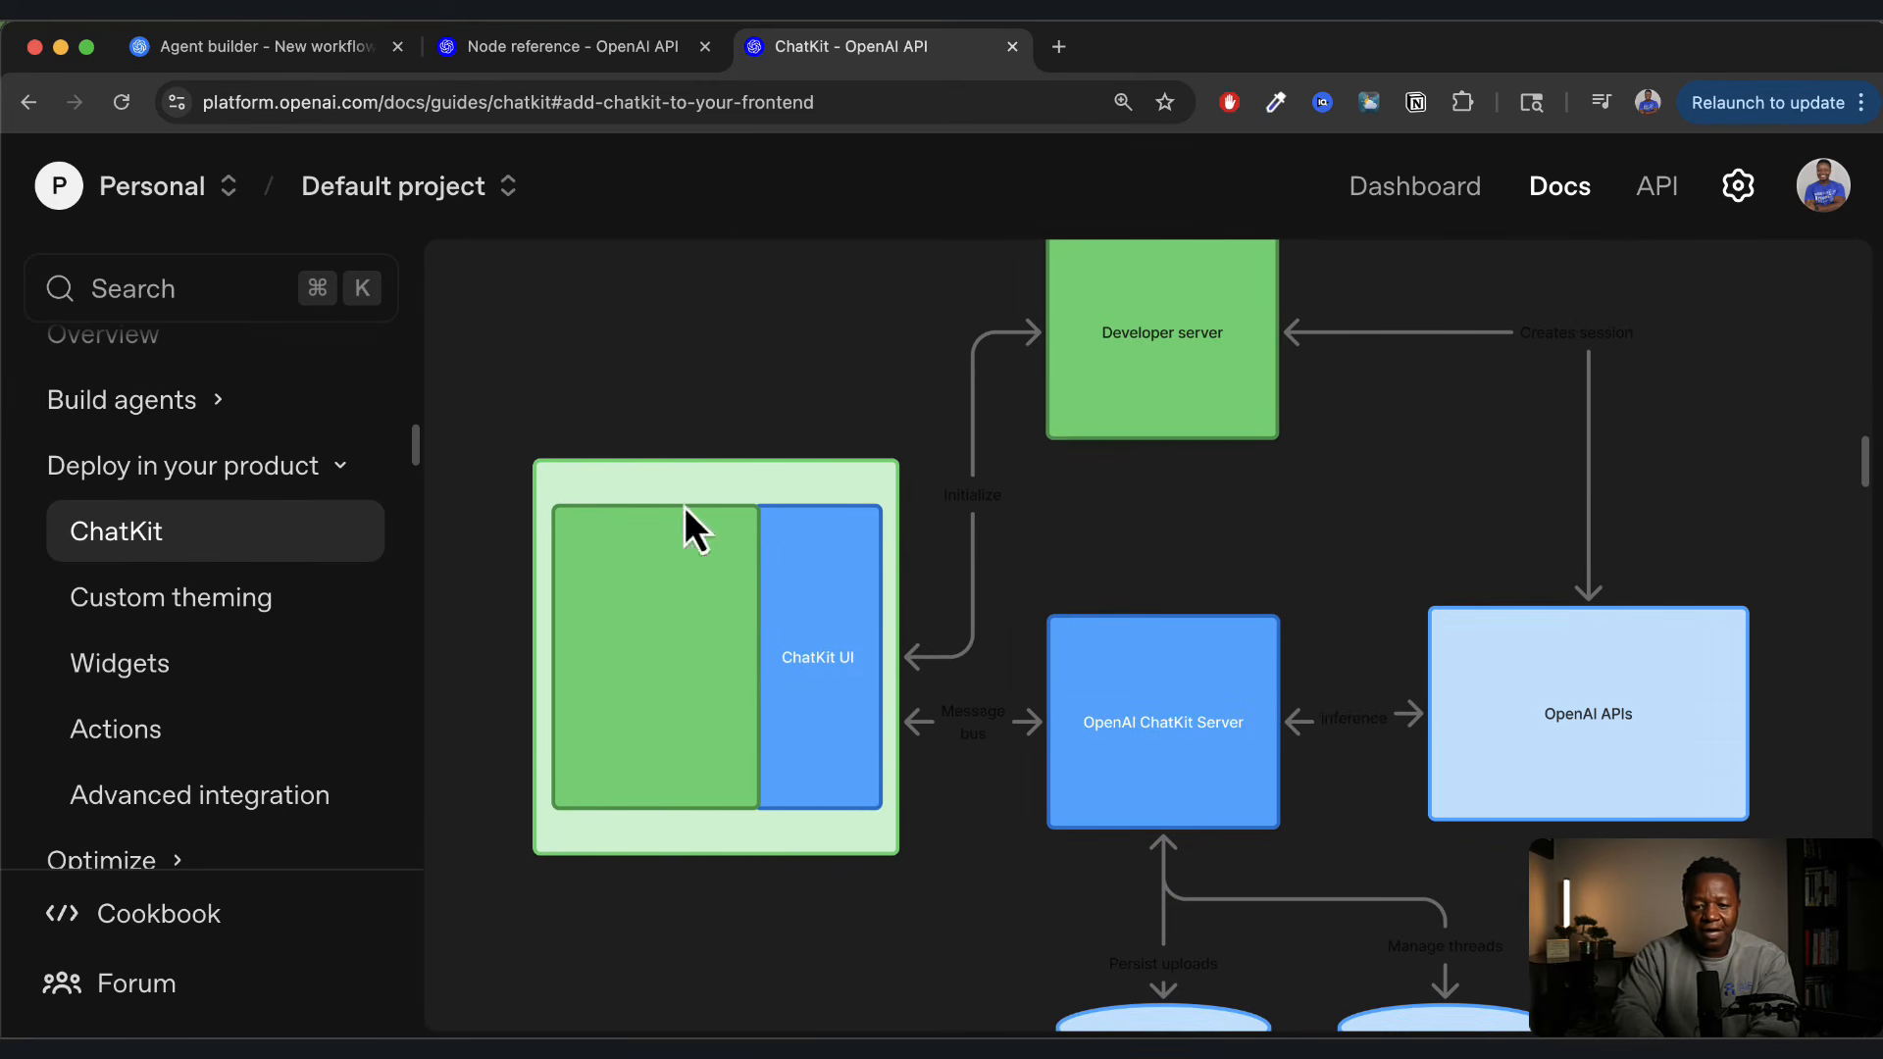
{"action": "scroll", "coordinate": [945, 867], "scroll_direction": "down", "scroll_amount": 5}
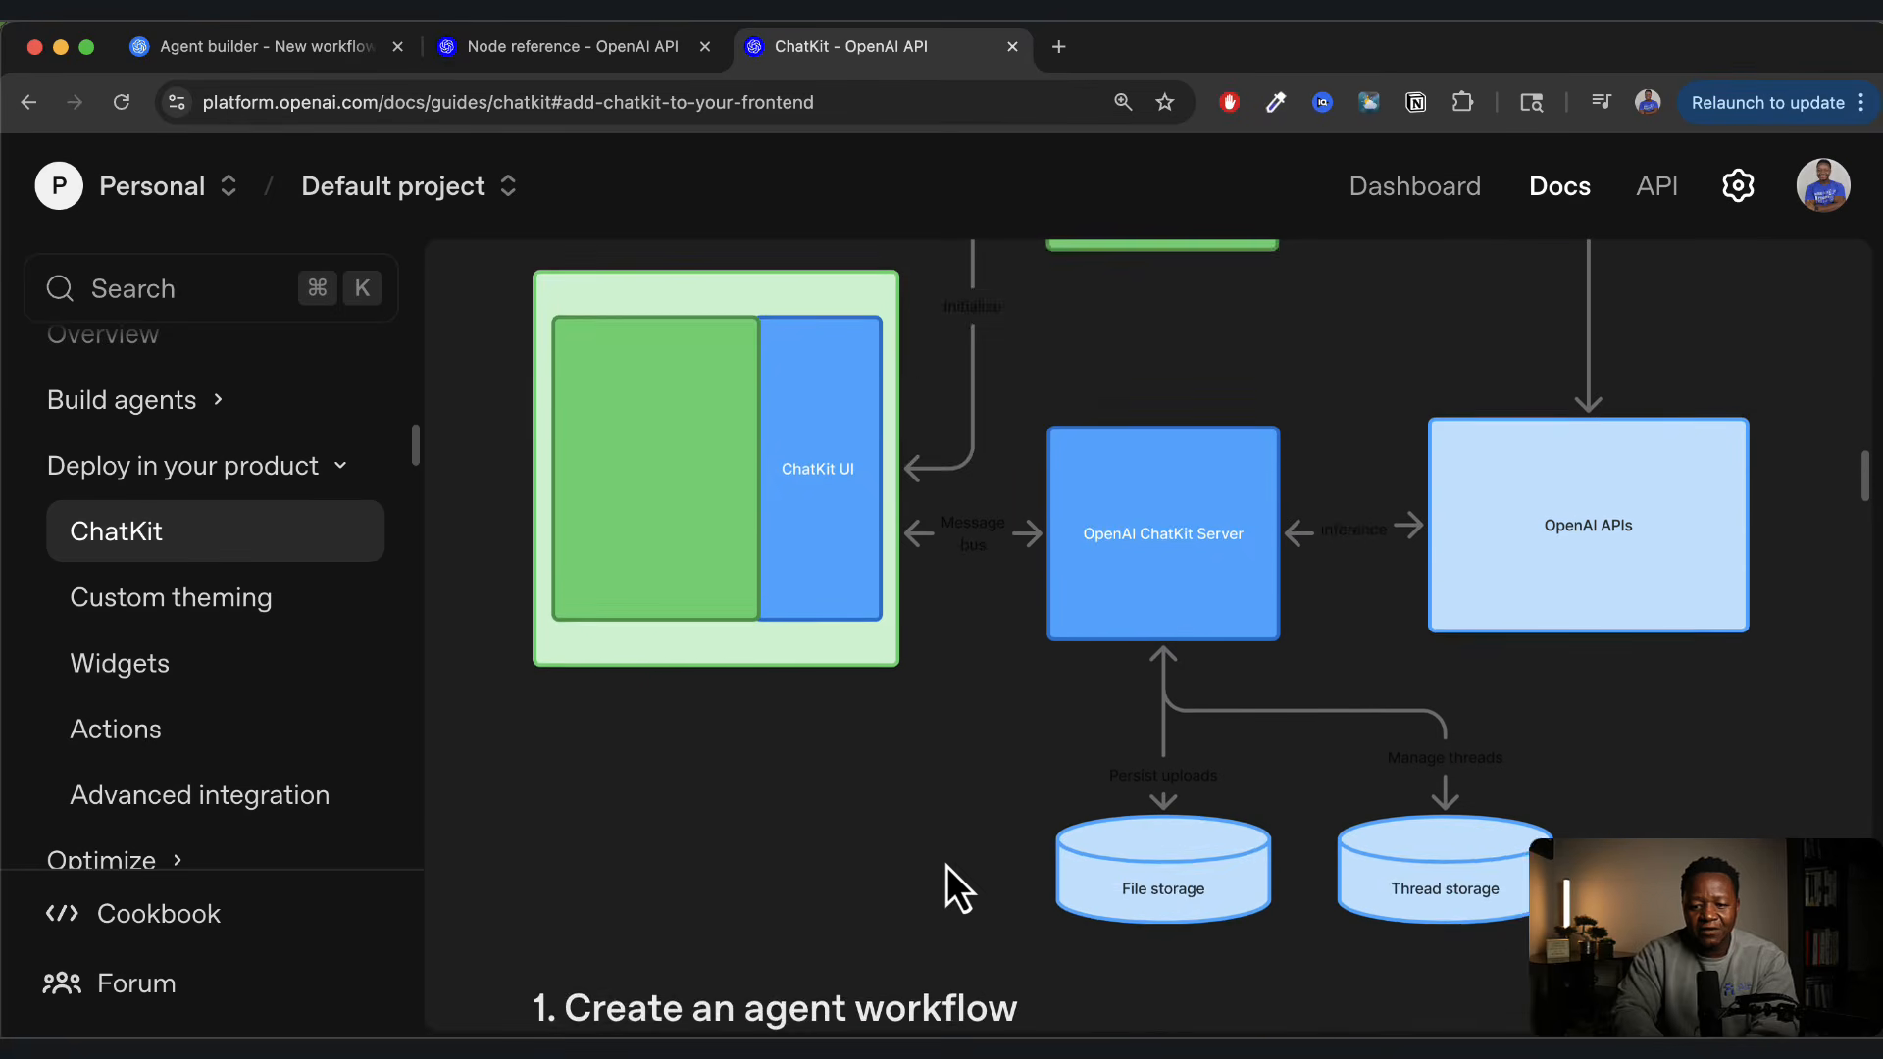
{"action": "scroll", "coordinate": [945, 867], "scroll_direction": "down", "scroll_amount": 5}
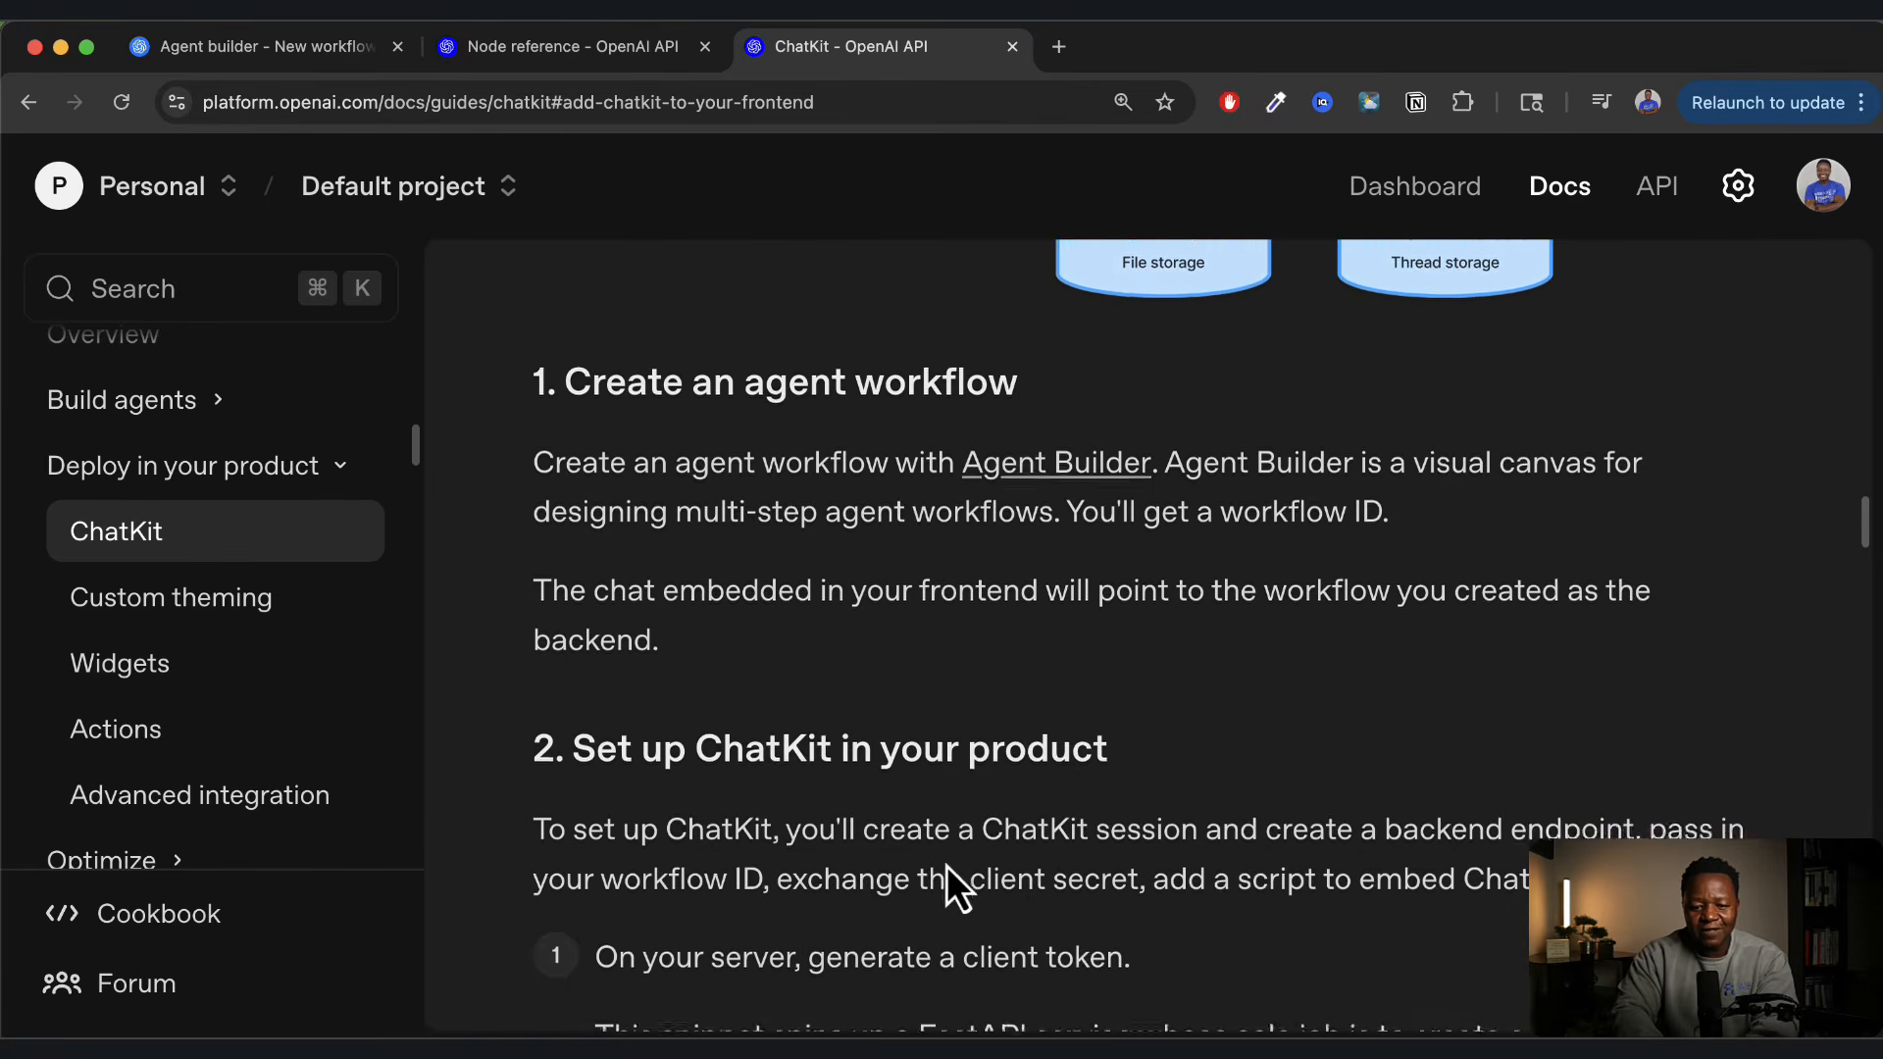